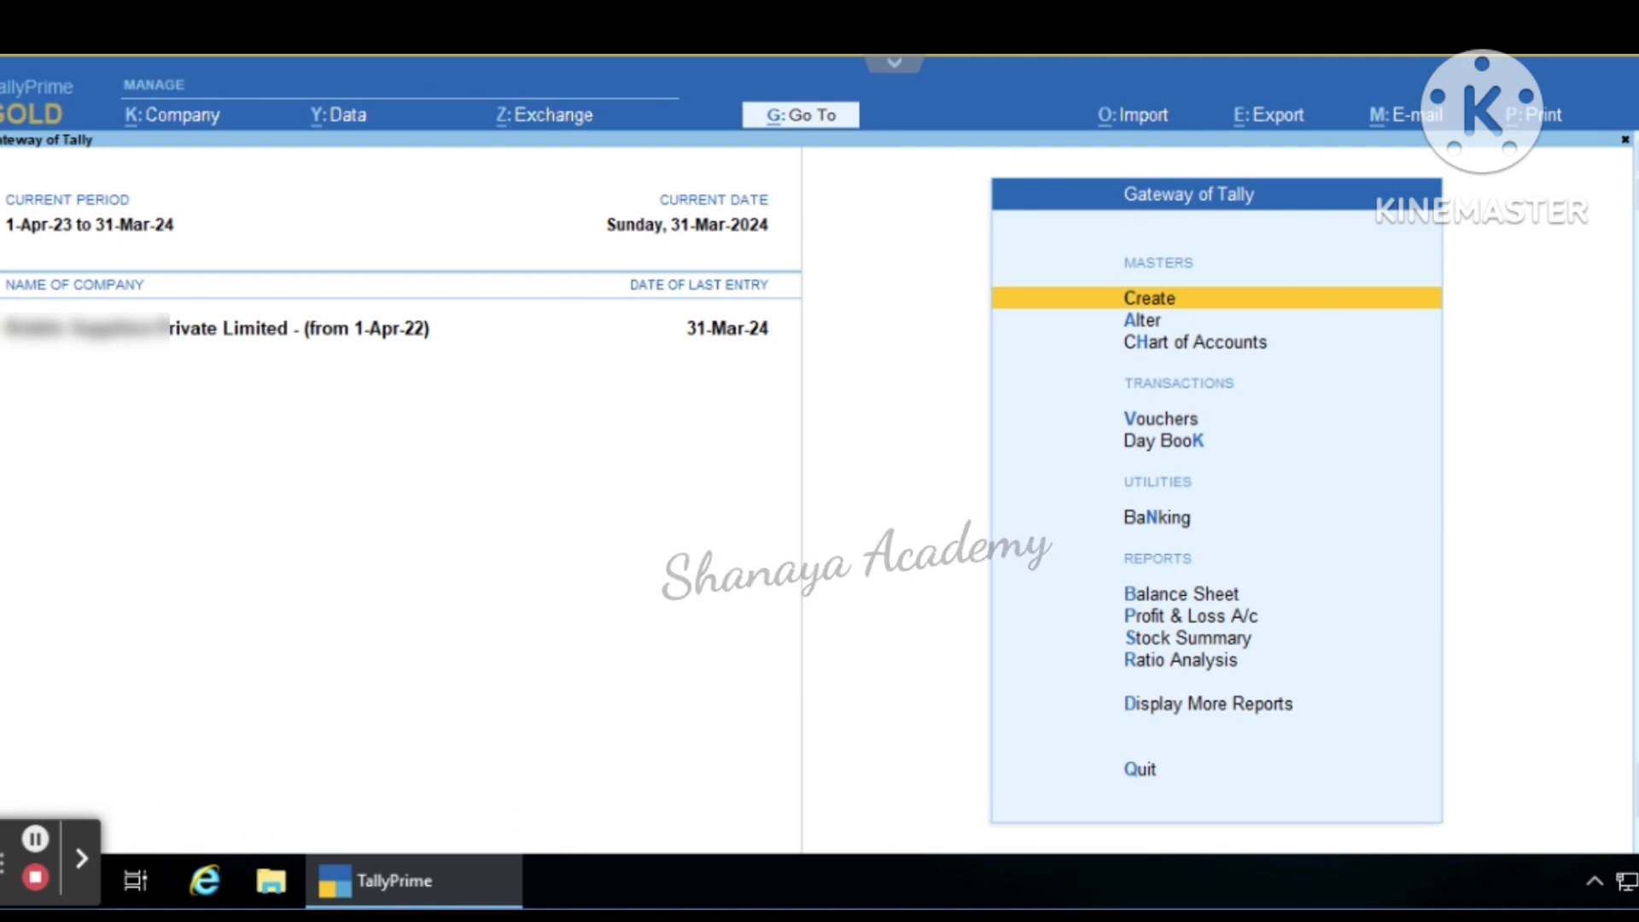
- Confirm the period 1-4-2023 to 31-3-2024 and open the list of masters for alteration
{"action": "key", "text": "alt+F2"}
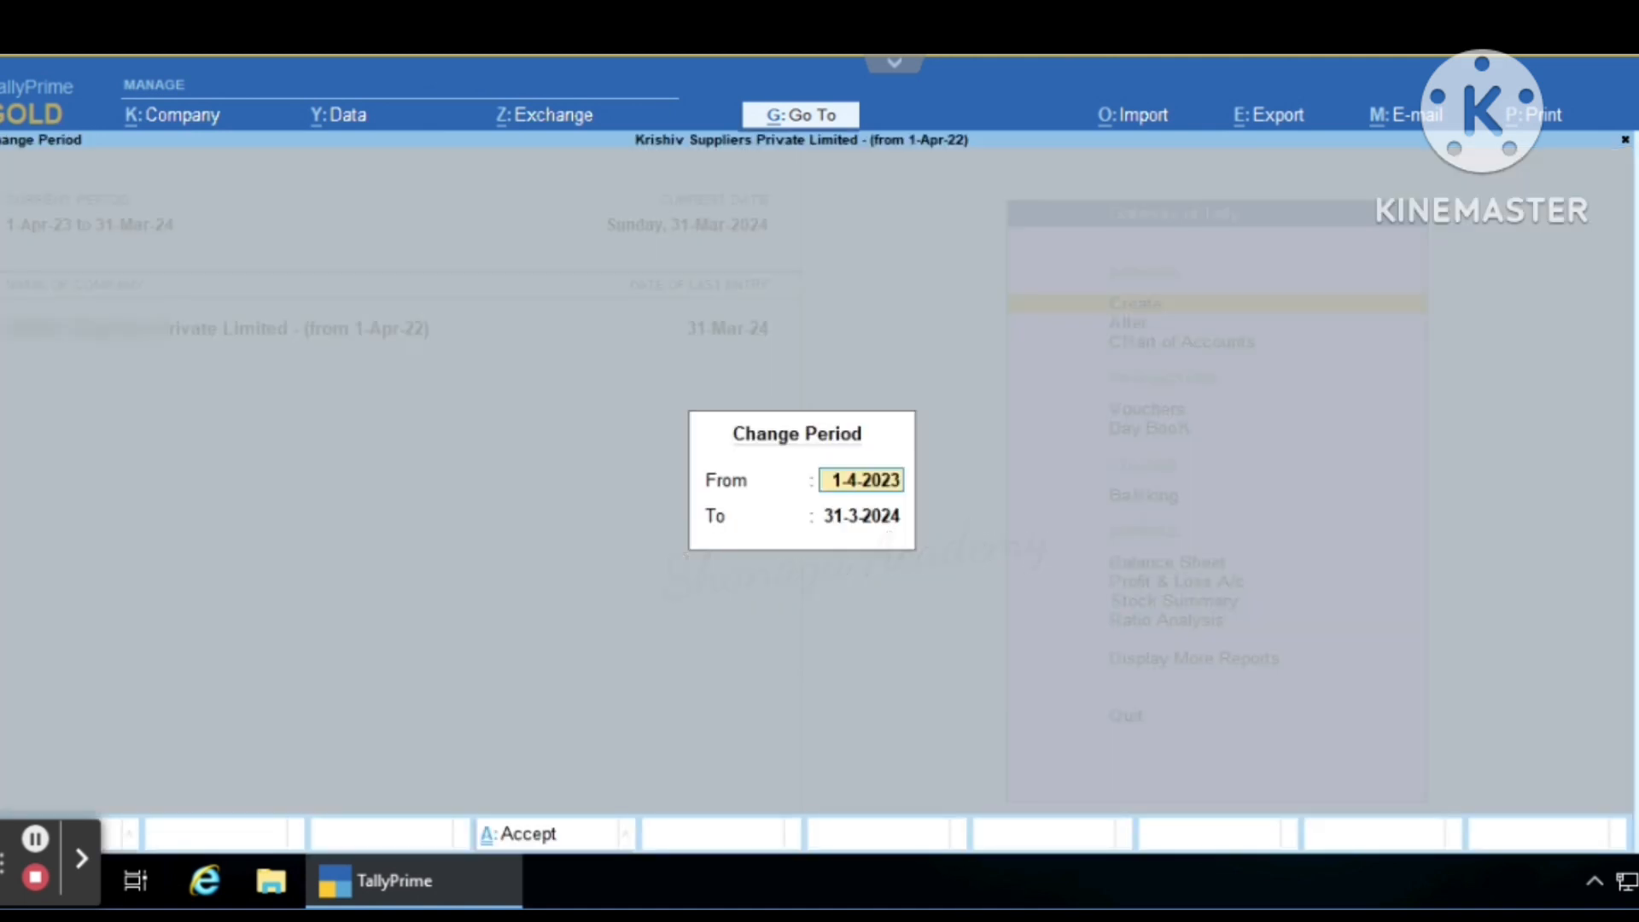
{"action": "key", "text": "Return"}
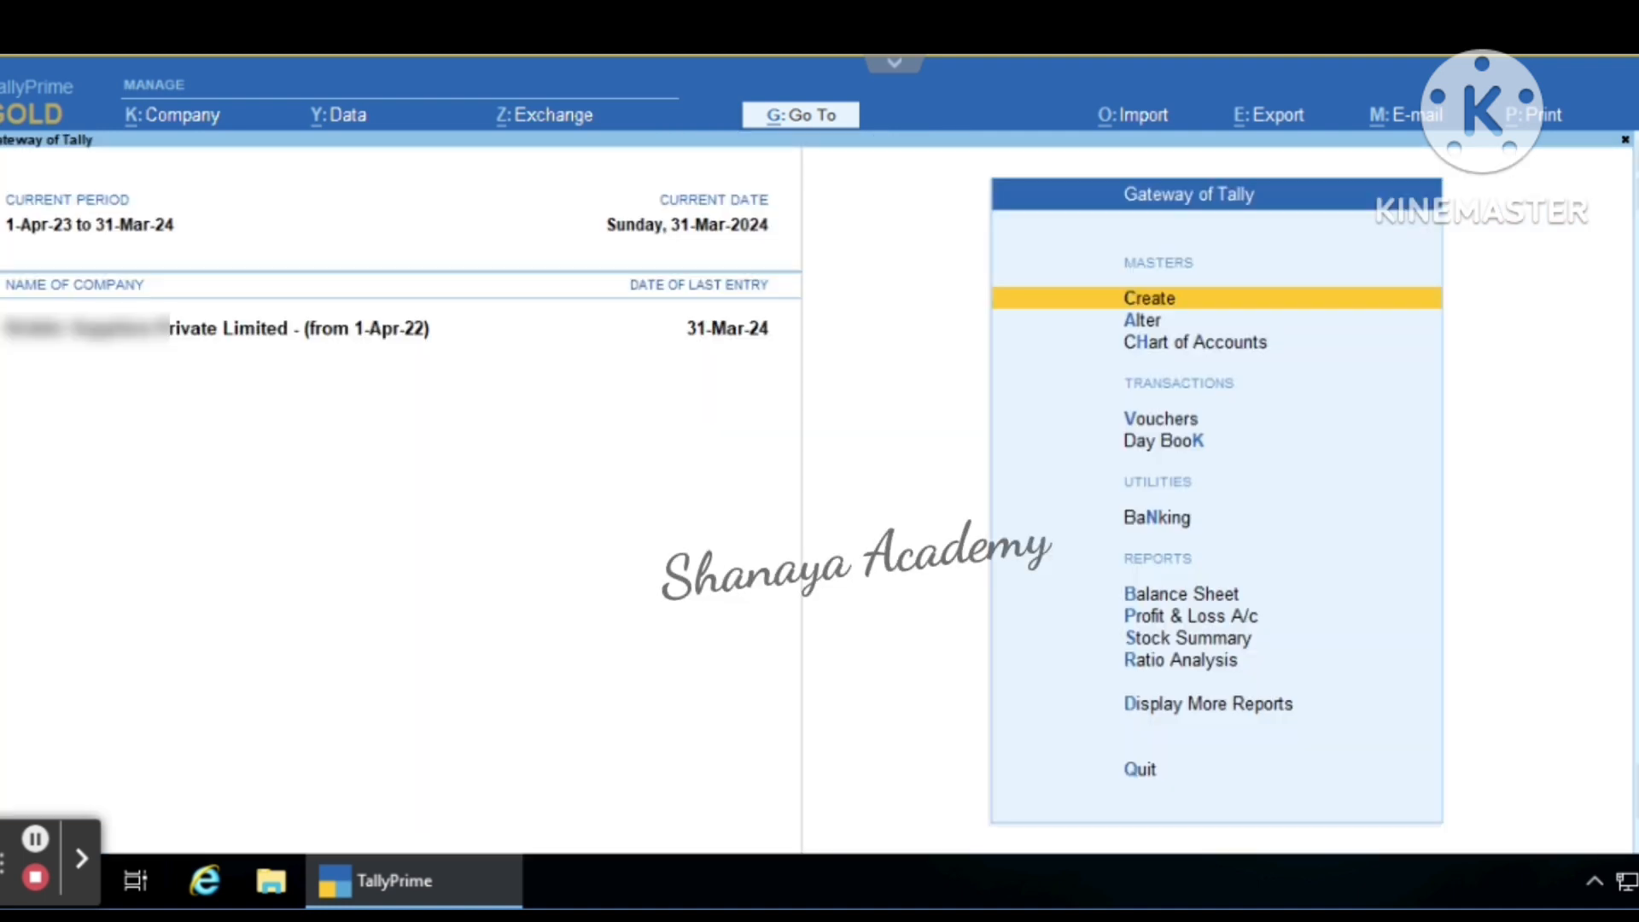
{"action": "key", "text": "Down"}
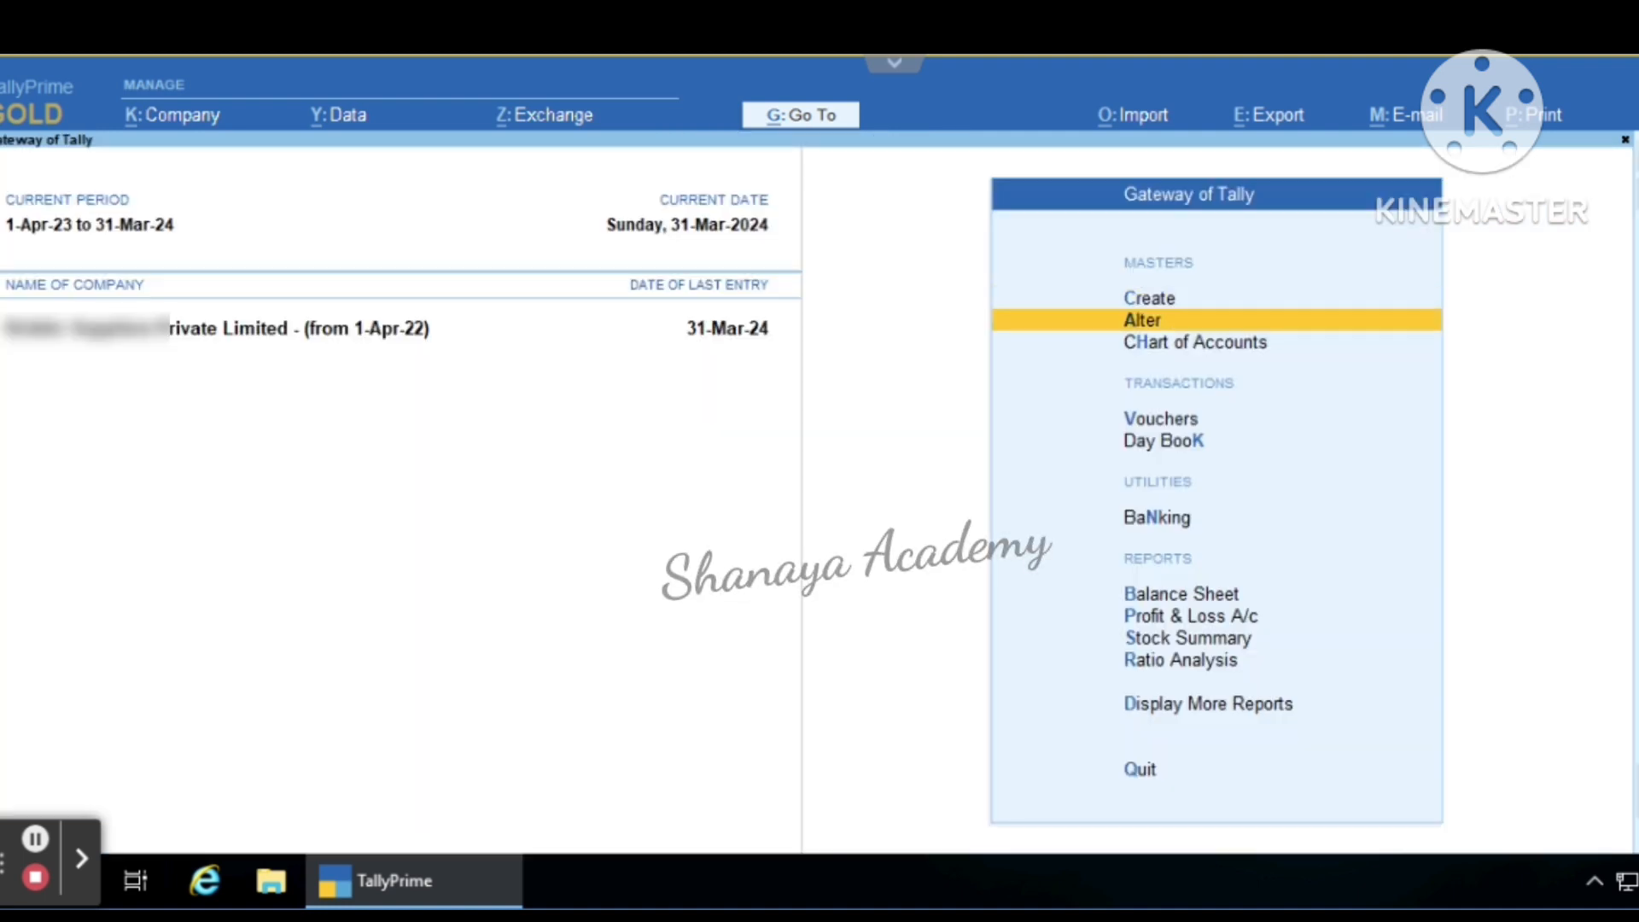
{"action": "key", "text": "Return"}
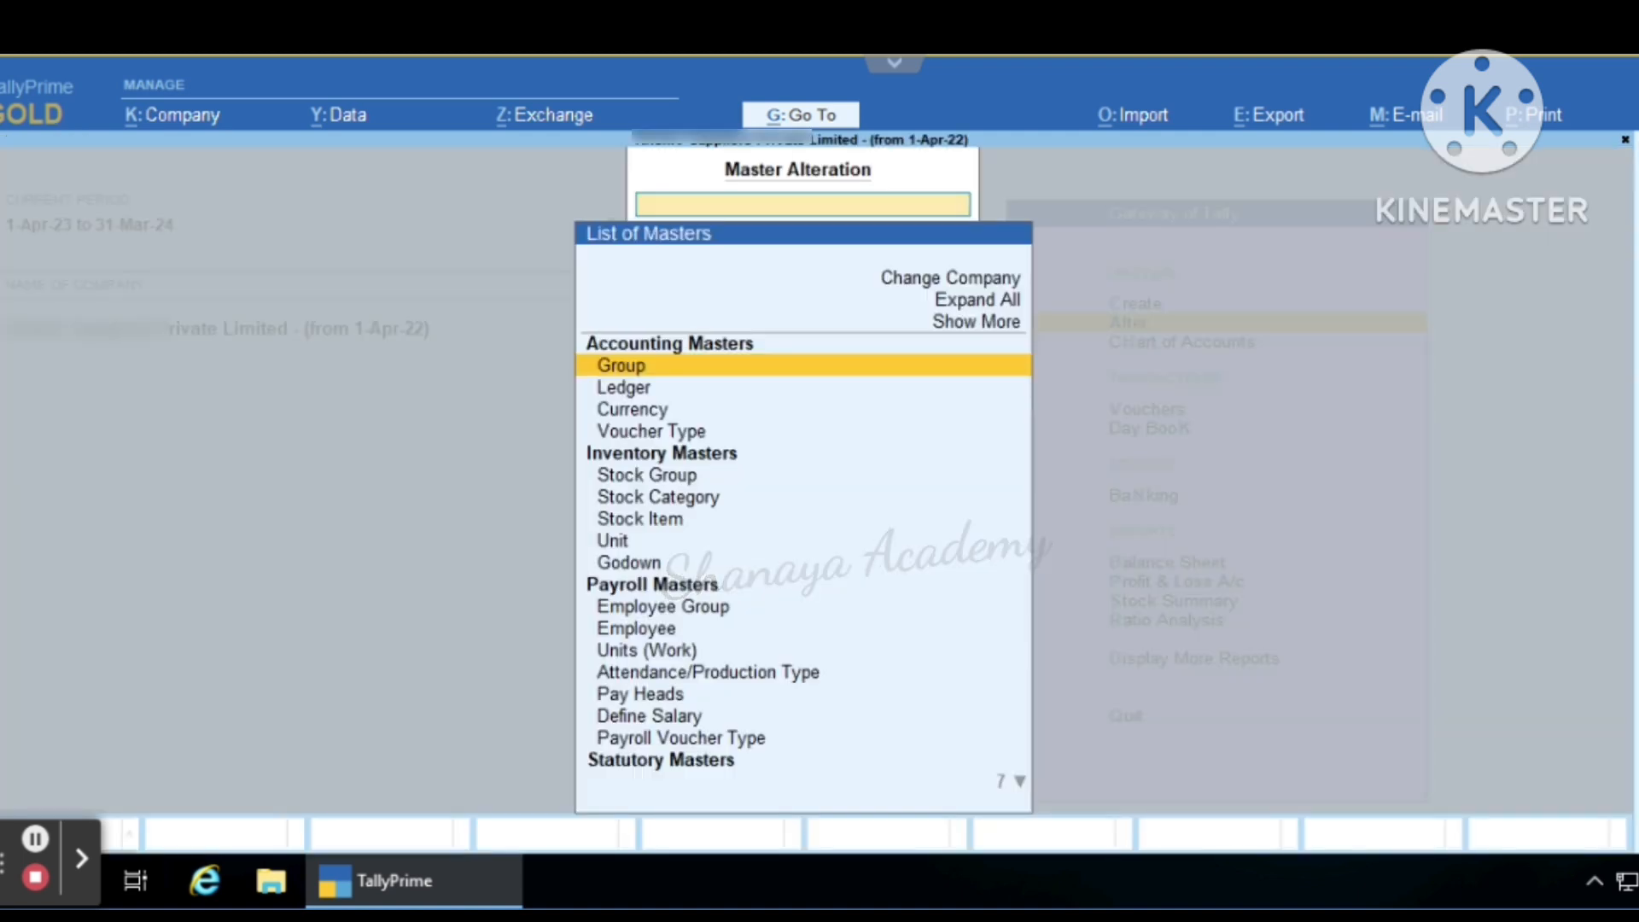
- Look through the payroll masters available for alteration, from Employee Group down to Payroll Voucher Type
{"action": "key", "text": "Down"}
{"action": "key", "text": "Down"}
{"action": "key", "text": "Down"}
{"action": "key", "text": "Down"}
{"action": "key", "text": "Down"}
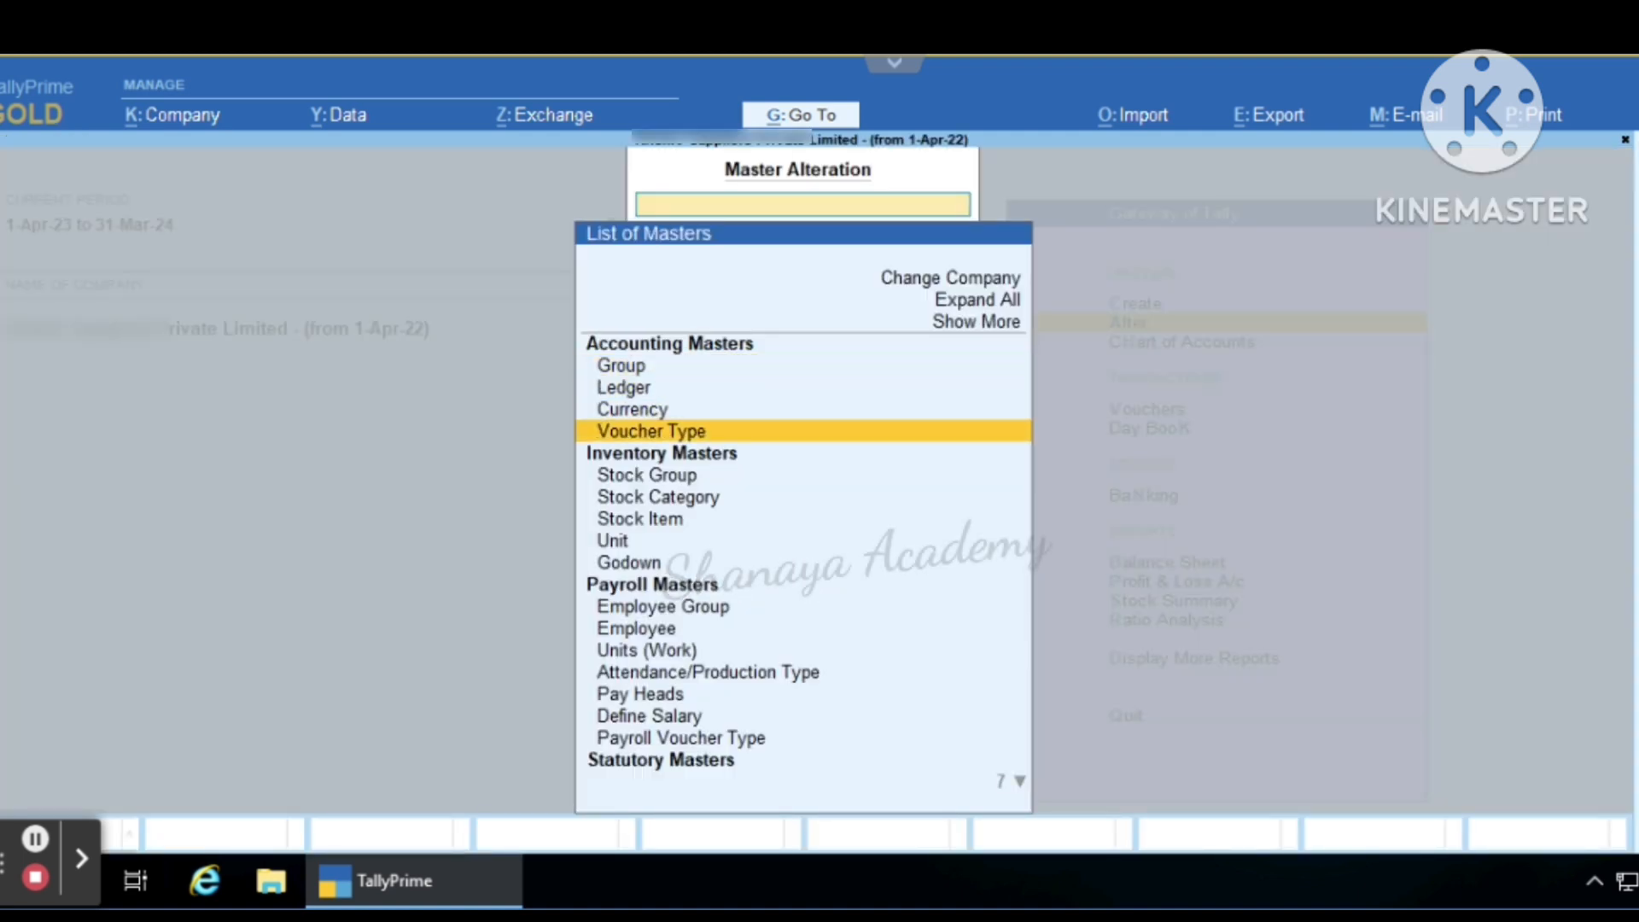
{"action": "key", "text": "Down"}
{"action": "key", "text": "Down"}
{"action": "key", "text": "Down"}
{"action": "key", "text": "Down"}
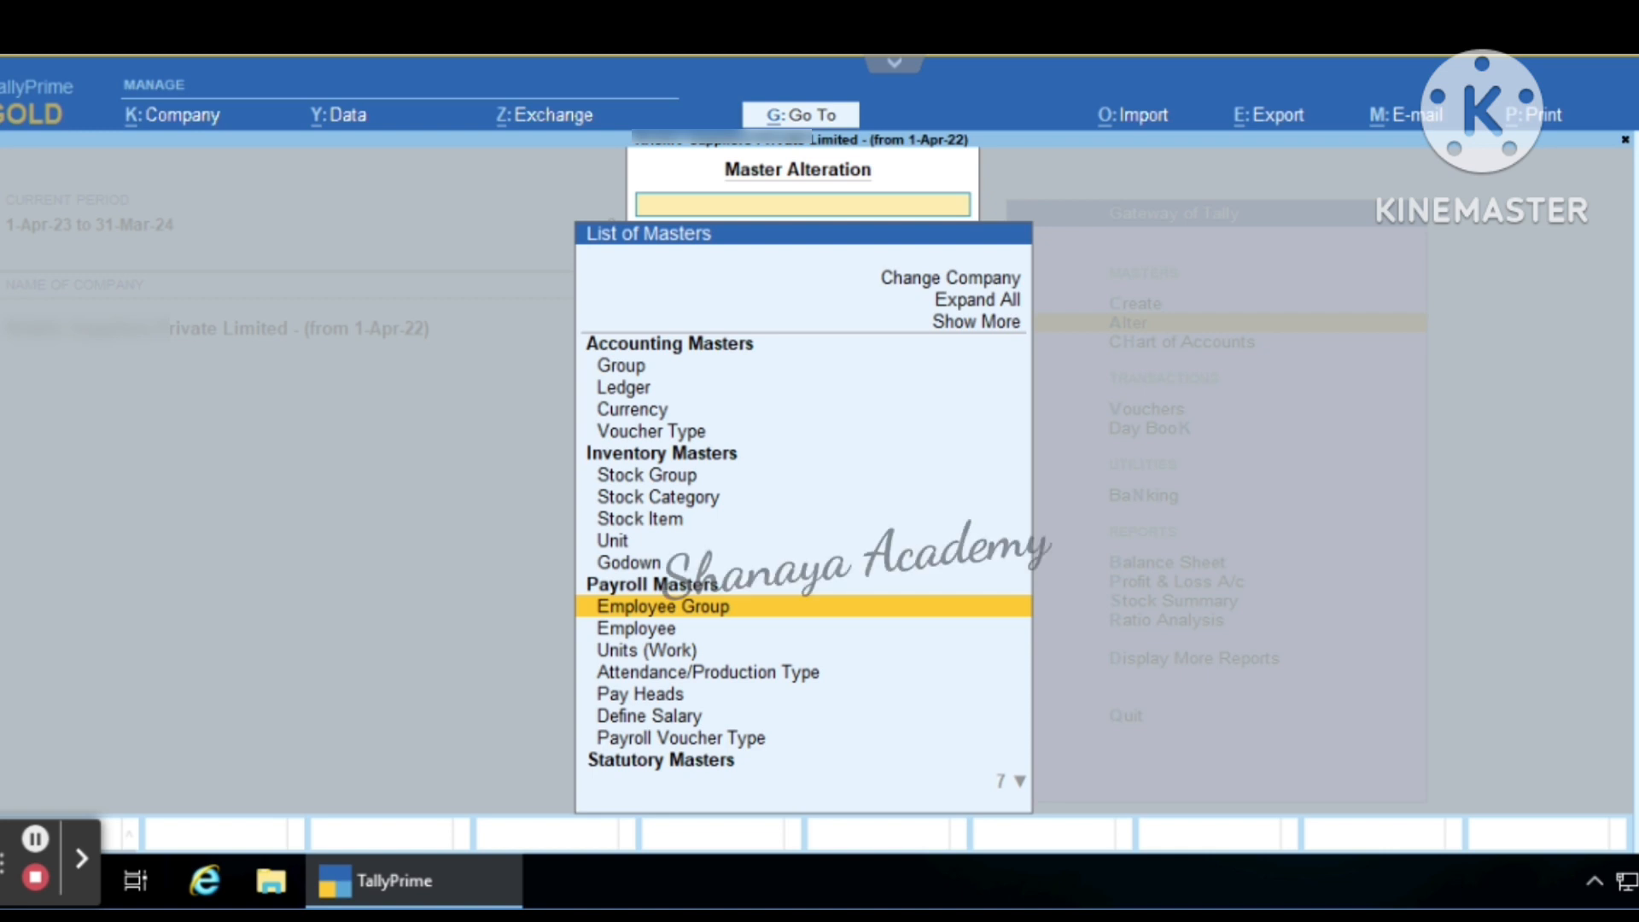
{"action": "key", "text": "Up"}
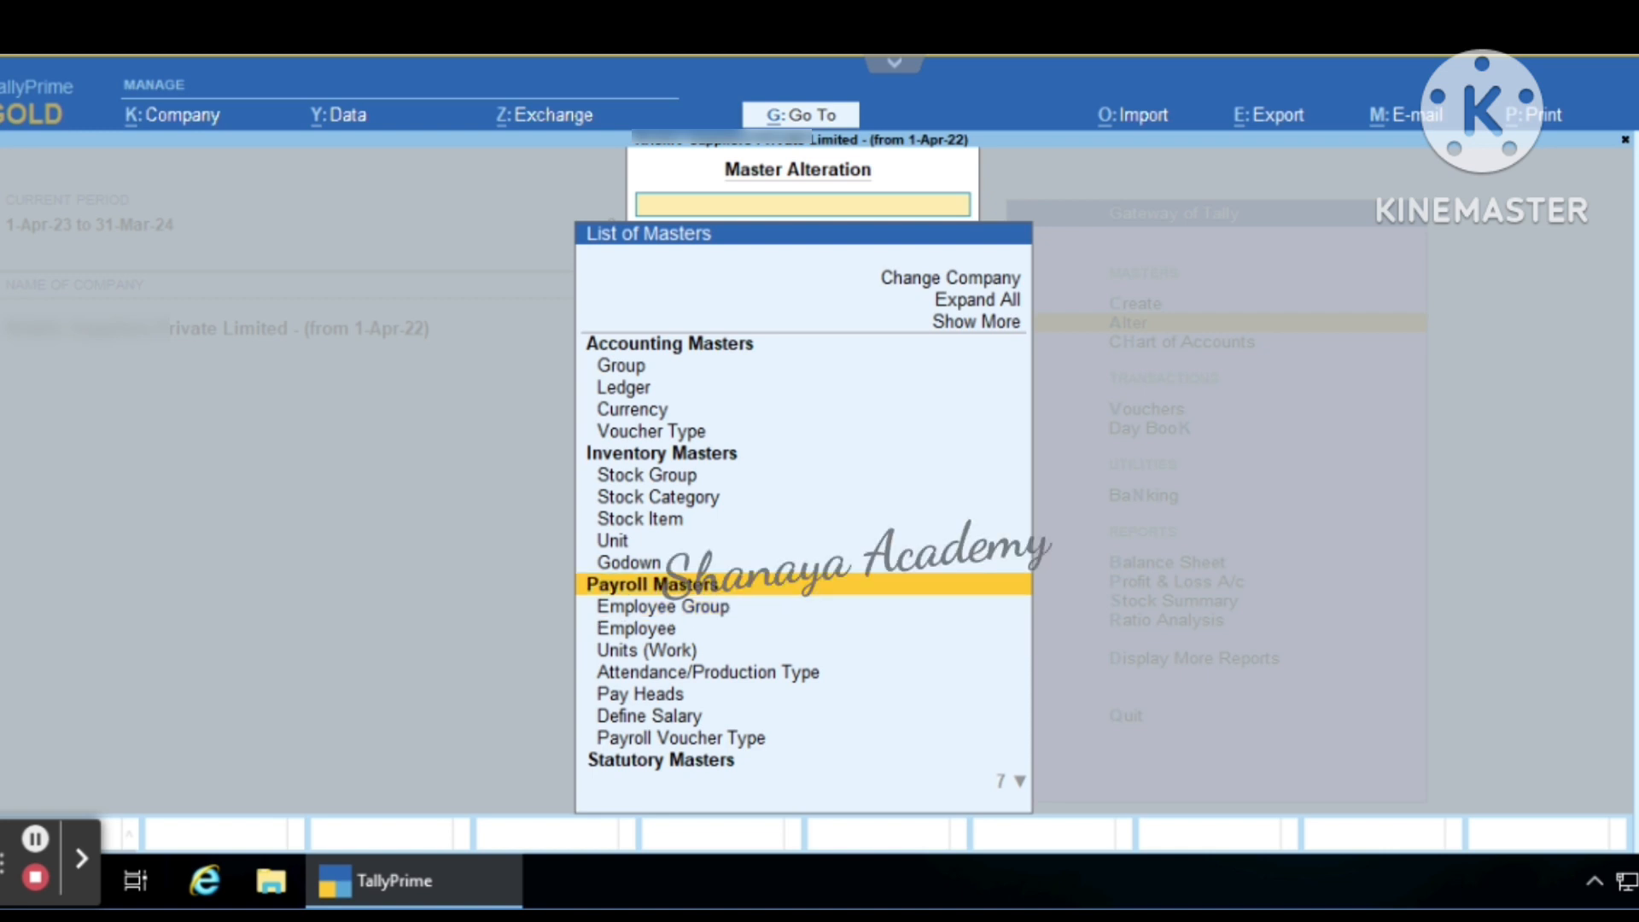
{"action": "key", "text": "Down"}
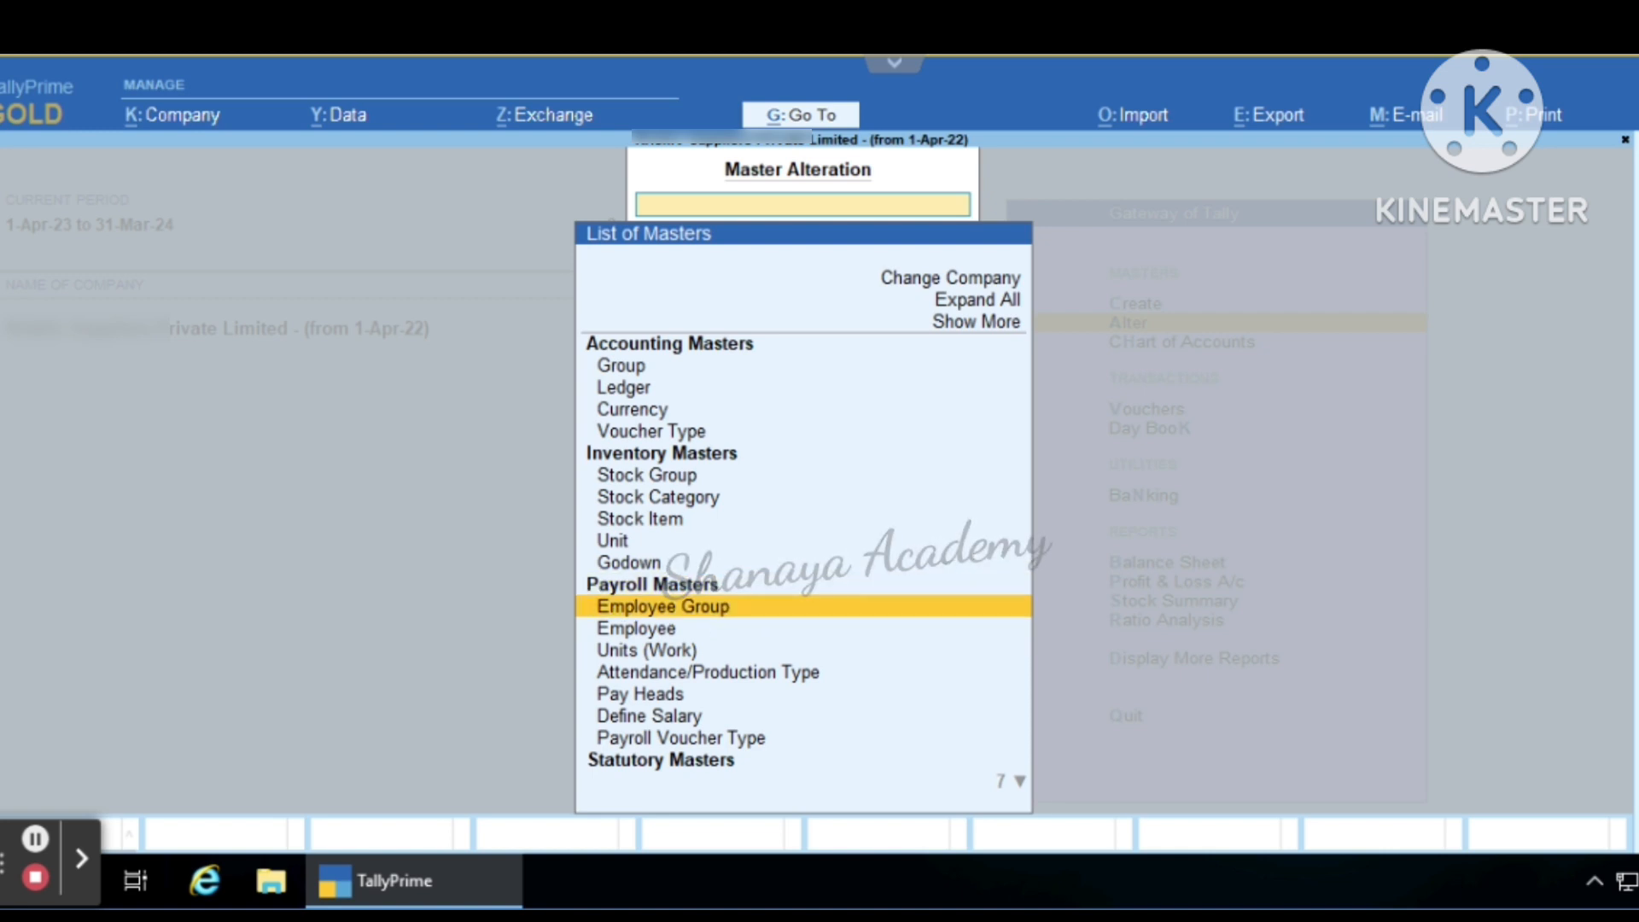
{"action": "key", "text": "Down"}
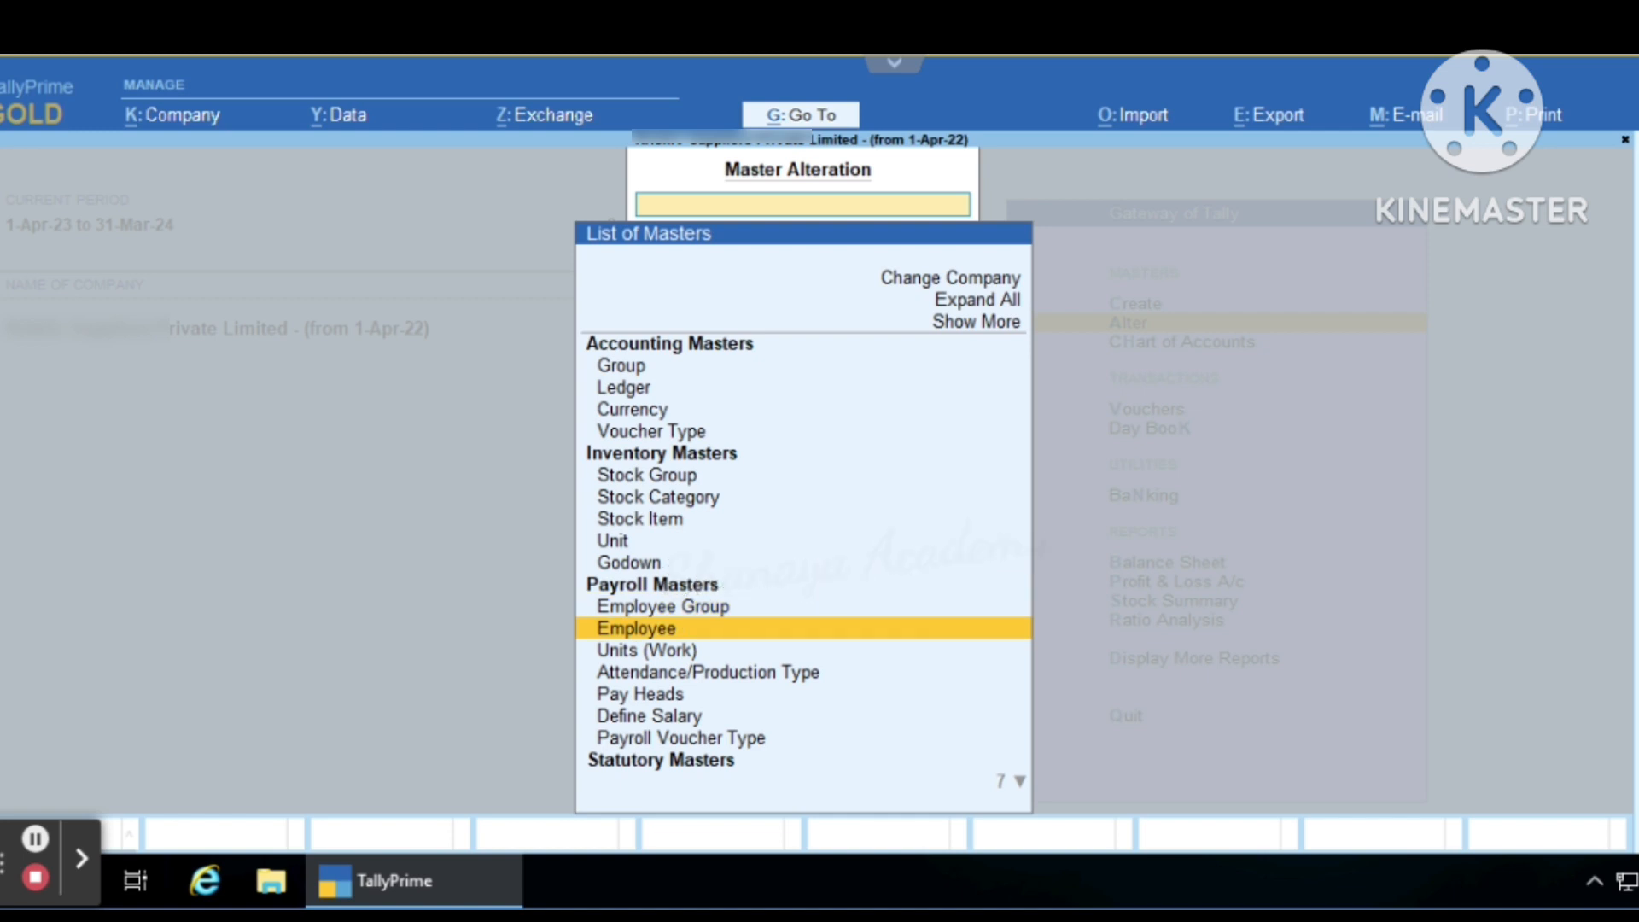
{"action": "key", "text": "Down"}
{"action": "key", "text": "Down"}
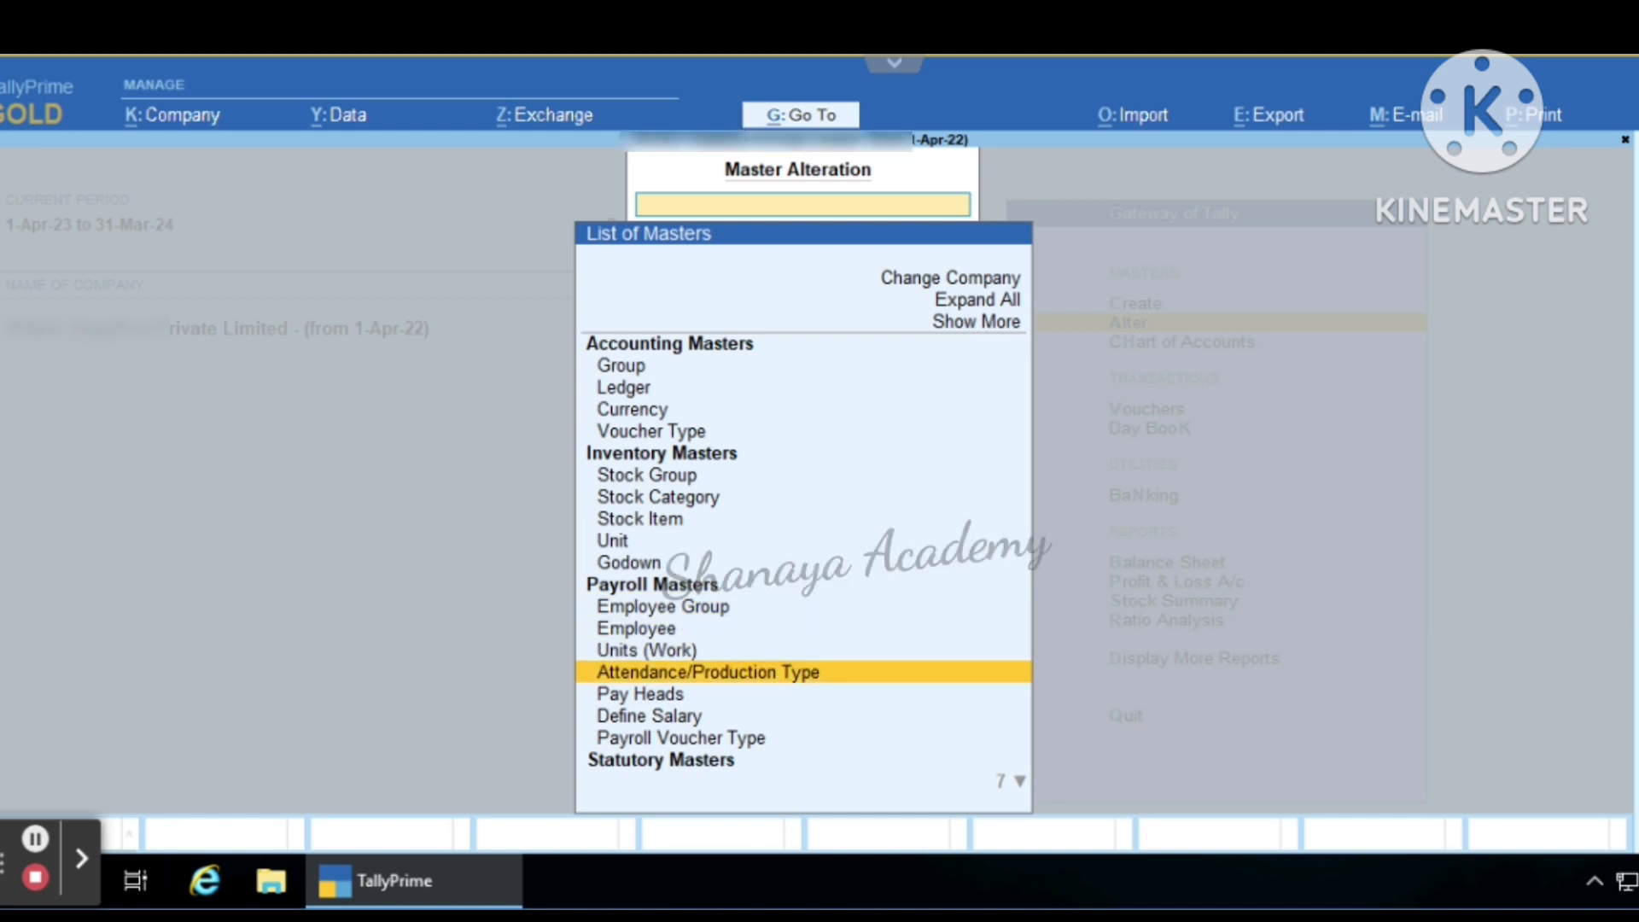
{"action": "key", "text": "Down"}
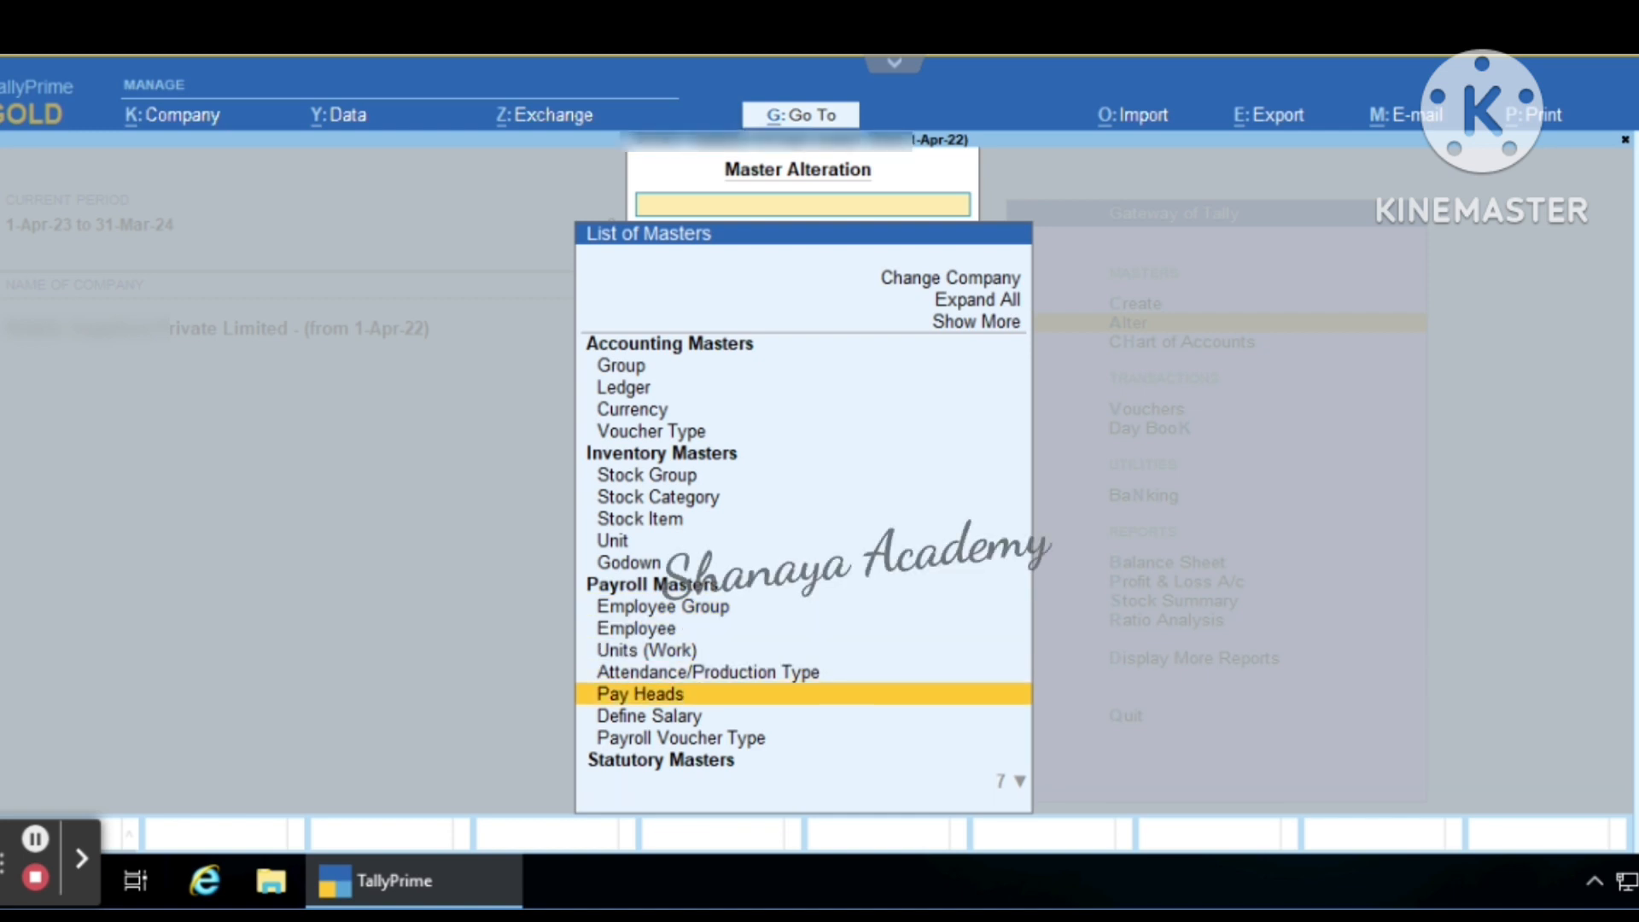
{"action": "key", "text": "Down"}
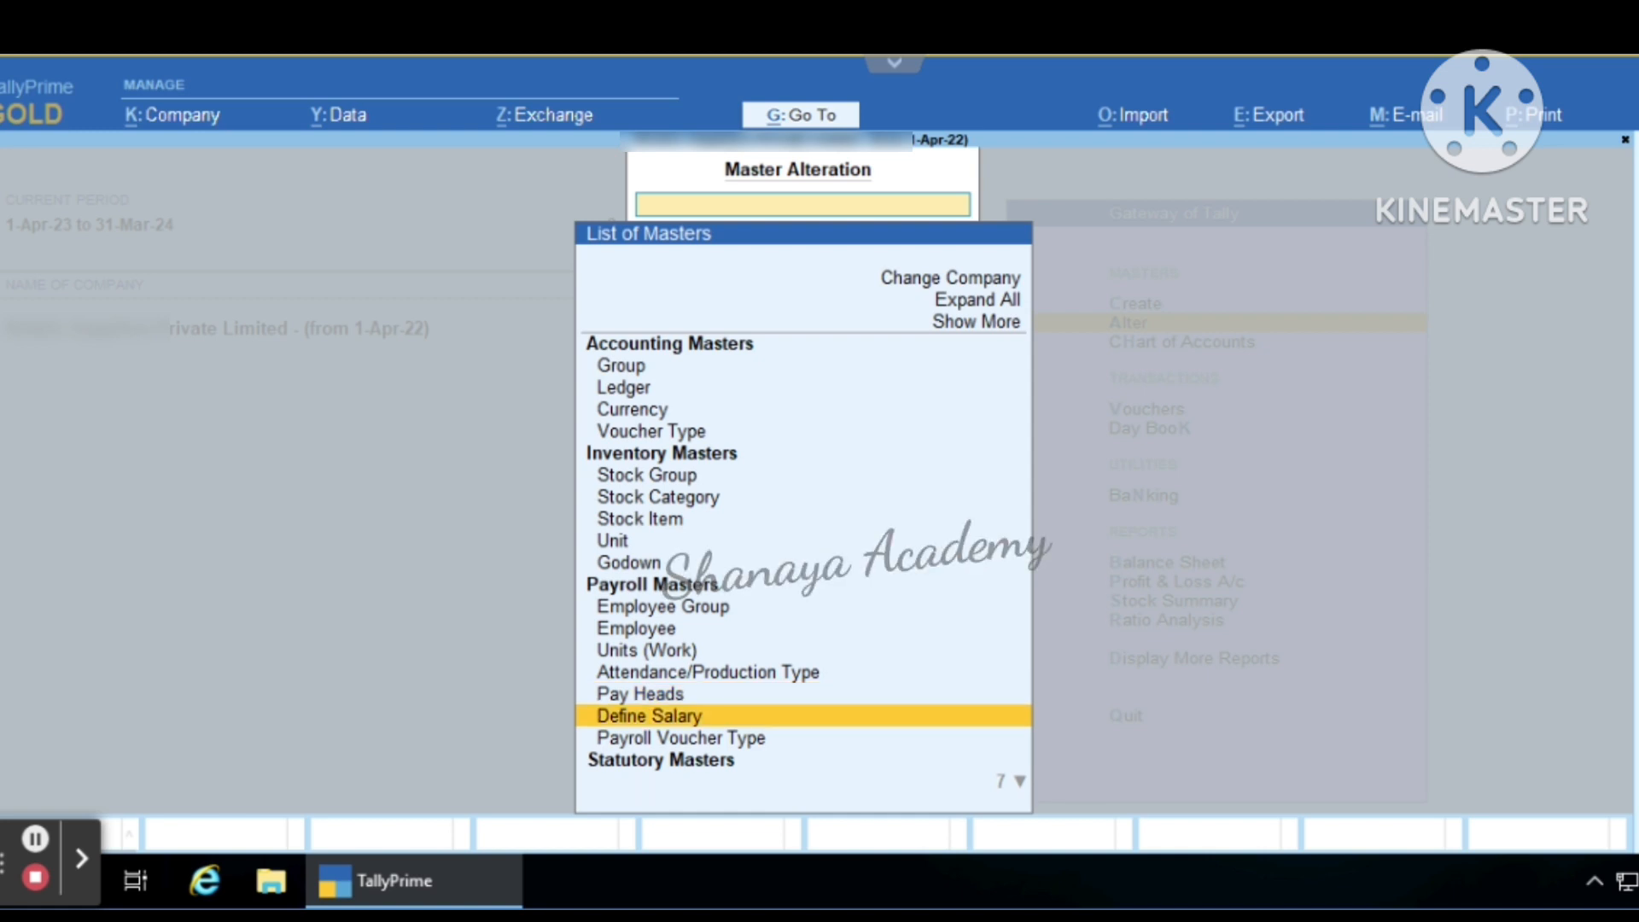
{"action": "key", "text": "Down"}
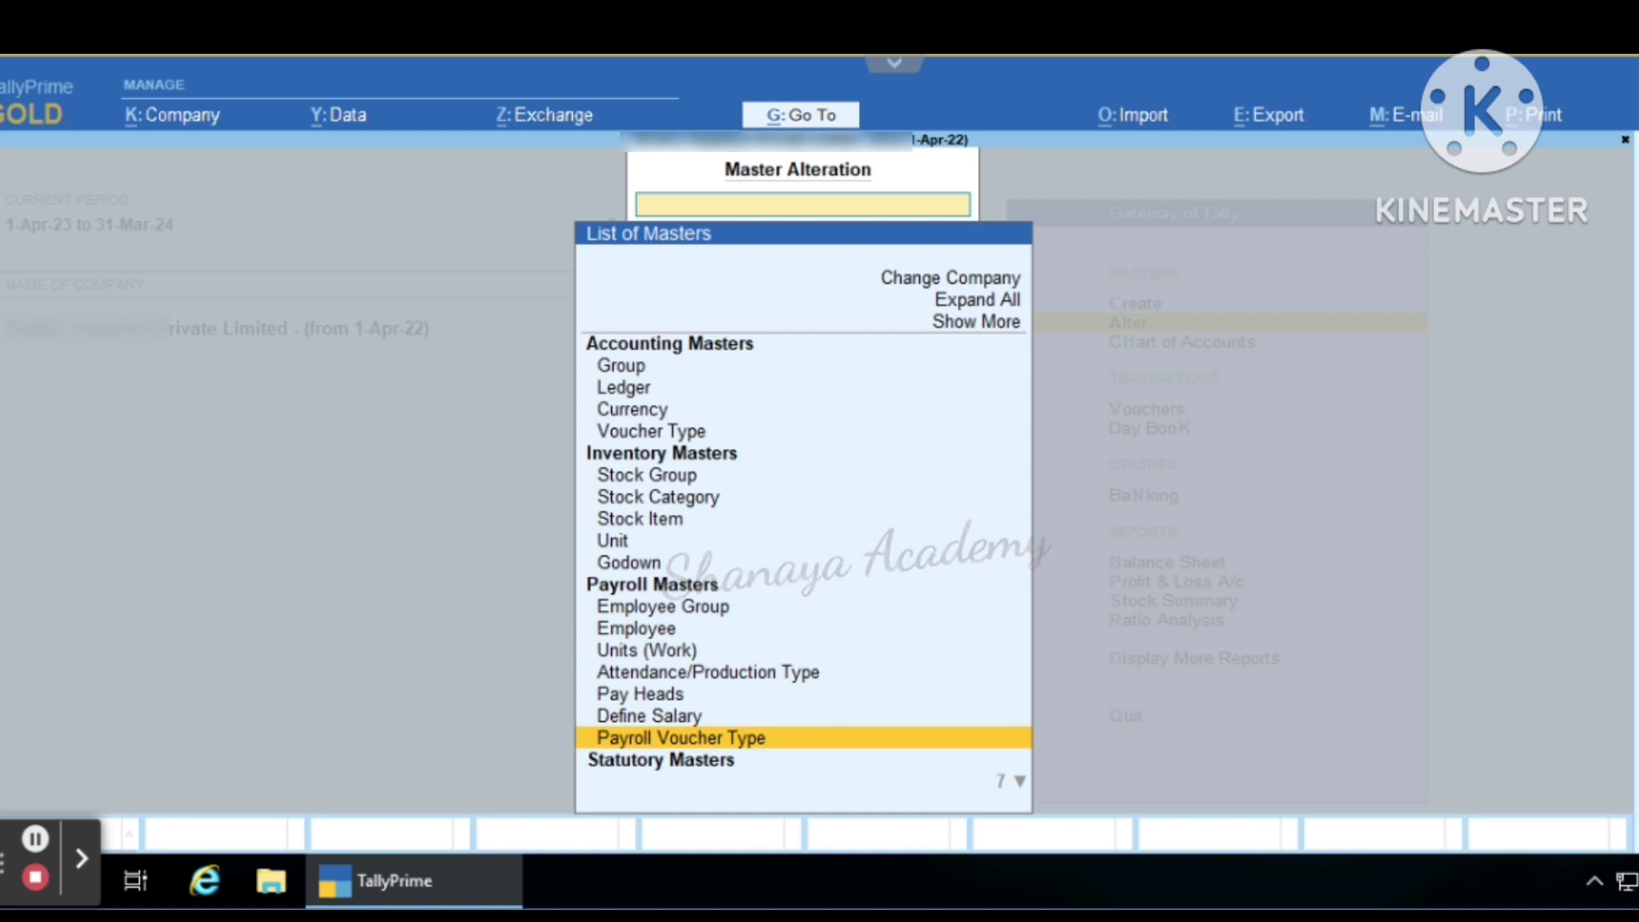
- Open the list of employee groups for alteration and look through its entries
{"action": "key", "text": "Up"}
{"action": "key", "text": "Up"}
{"action": "key", "text": "Up"}
{"action": "key", "text": "Up"}
{"action": "key", "text": "Up"}
{"action": "key", "text": "Up"}
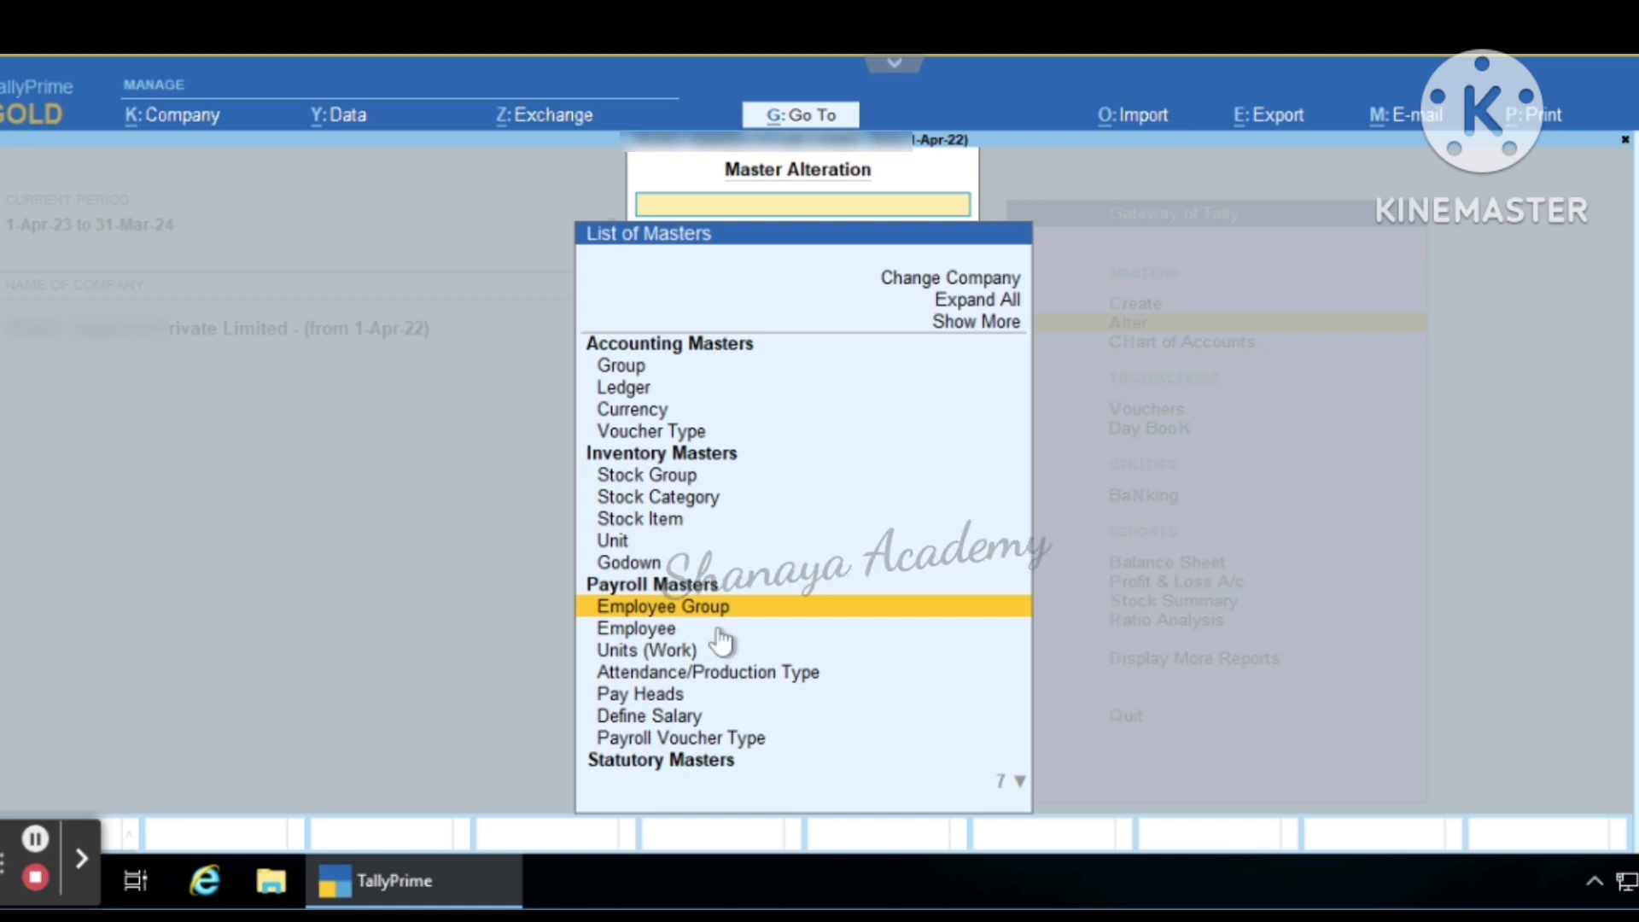
{"action": "key", "text": "Return"}
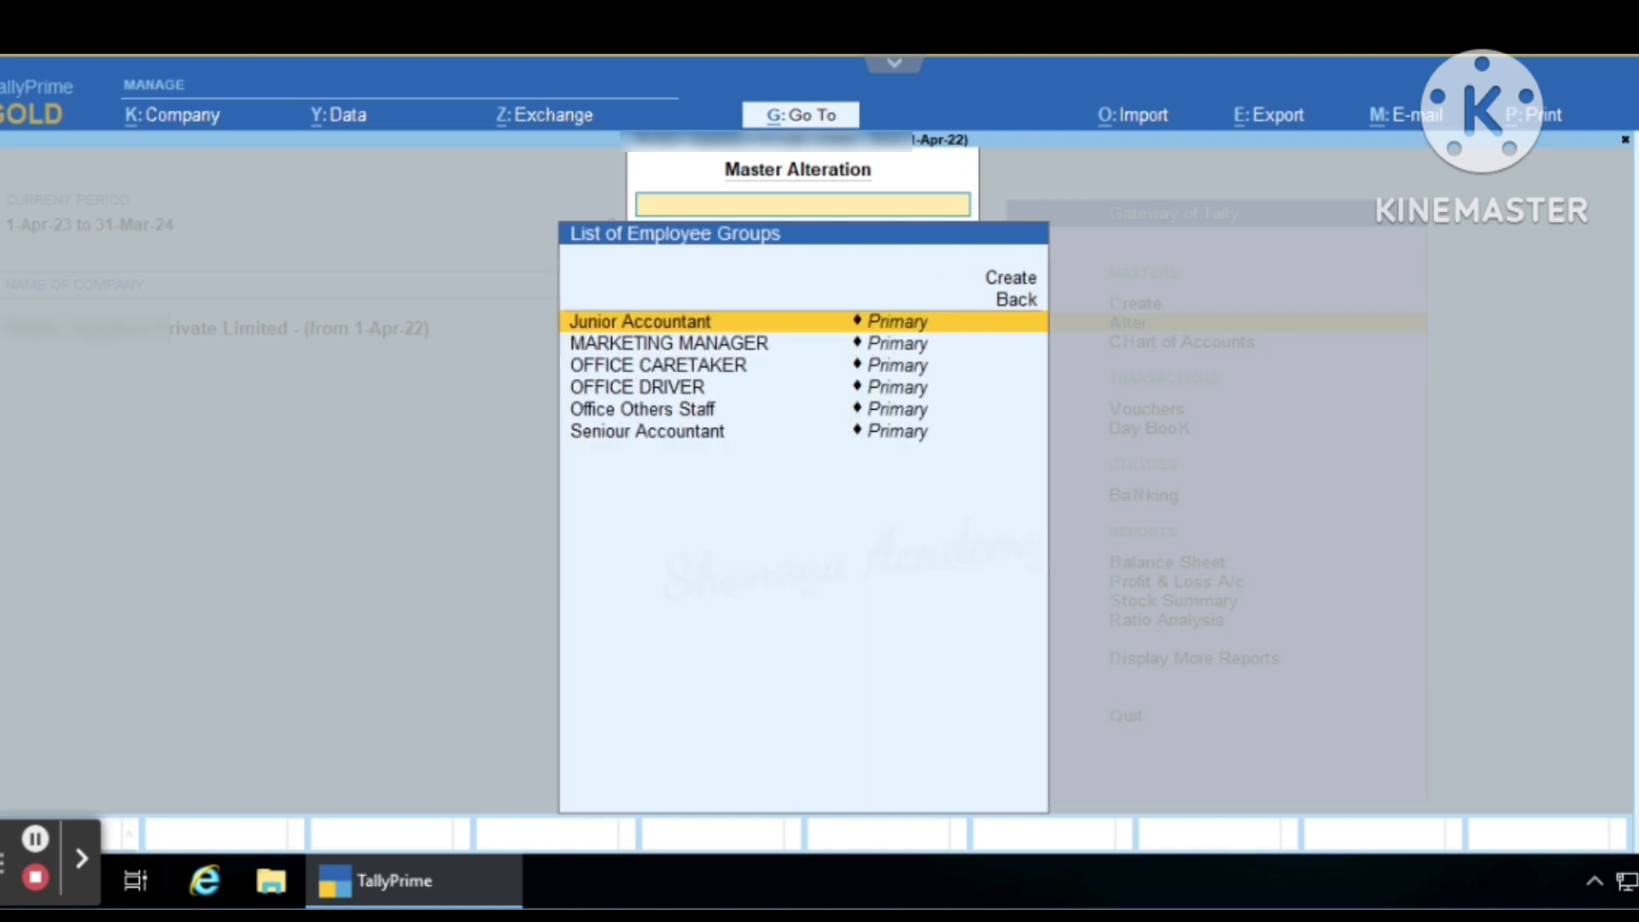
{"action": "key", "text": "Down"}
{"action": "key", "text": "Down"}
{"action": "key", "text": "Down"}
{"action": "key", "text": "Down"}
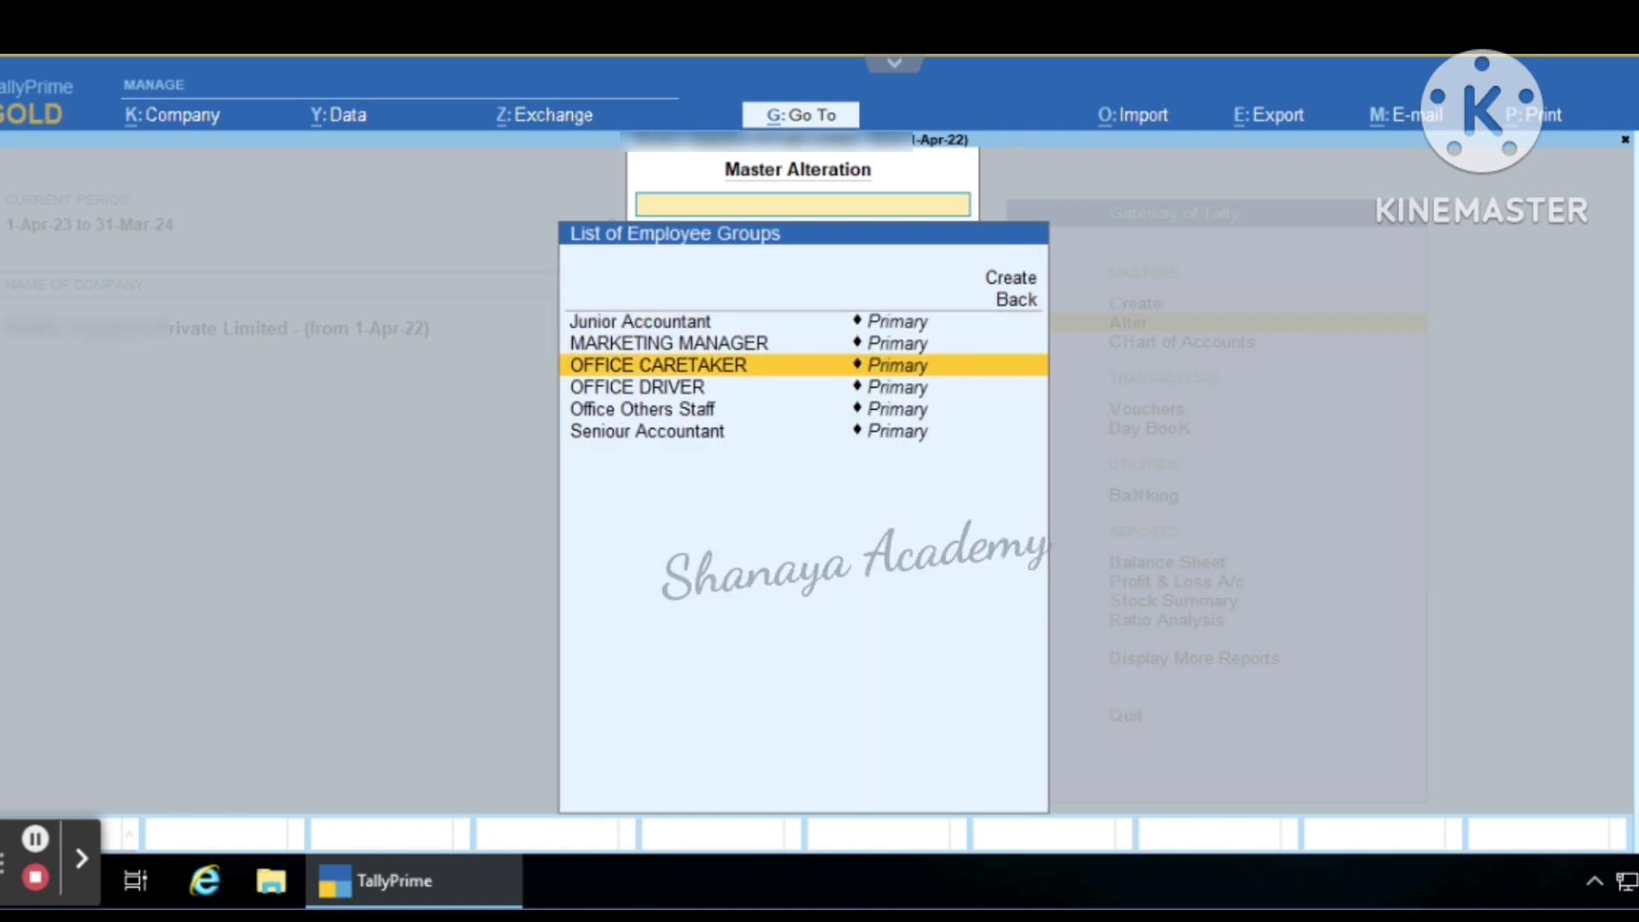
{"action": "key", "text": "Down"}
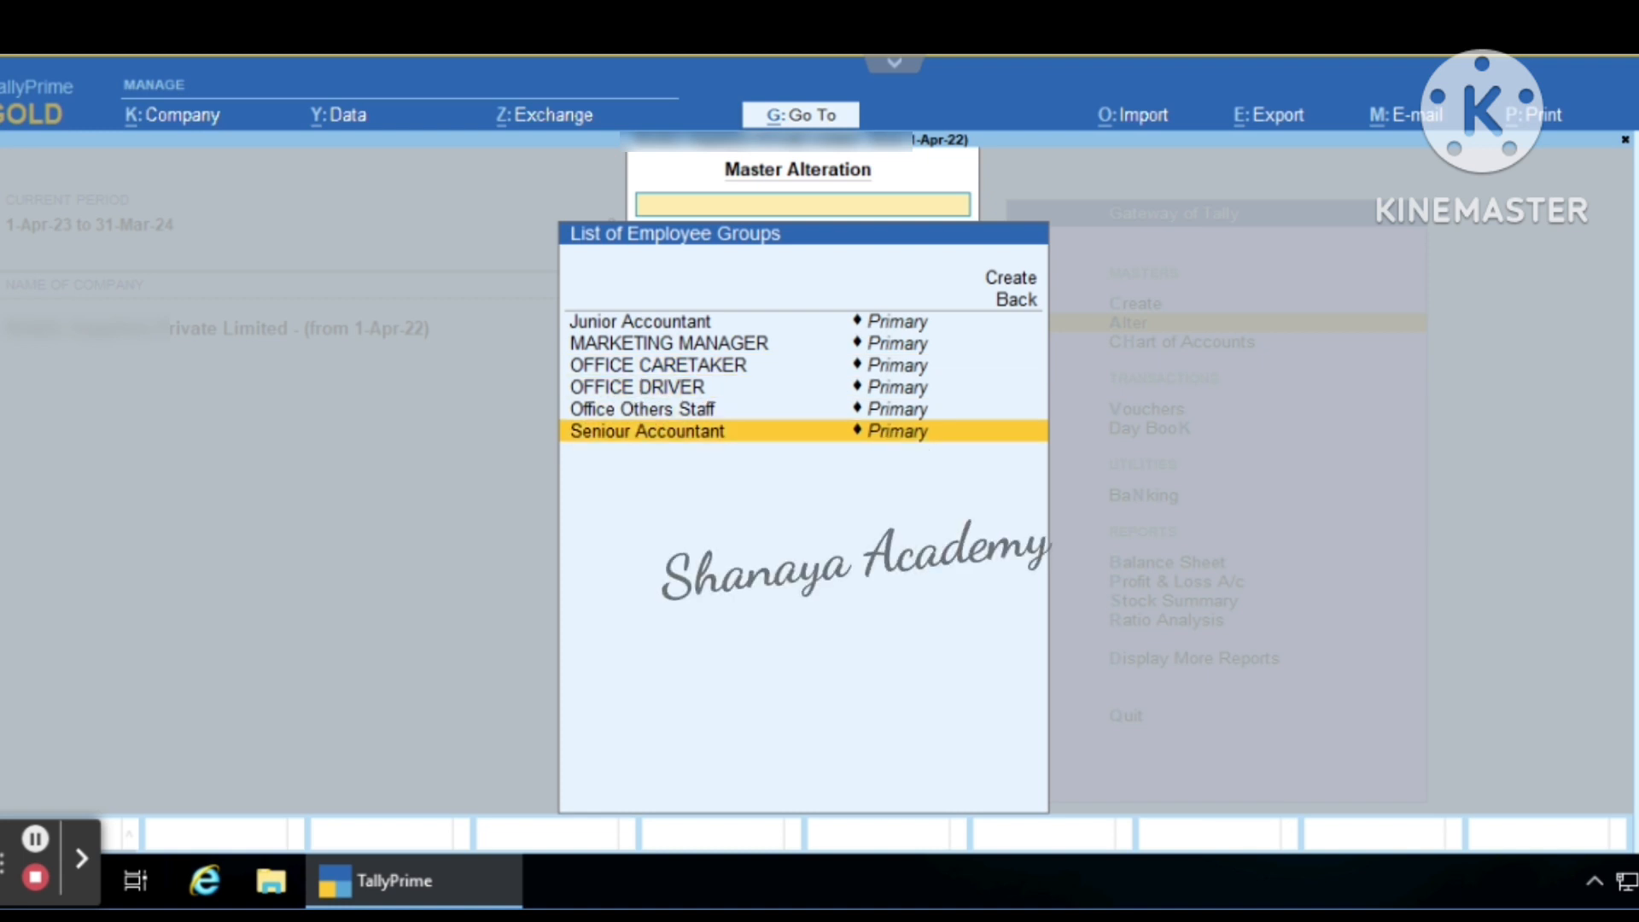
{"action": "key", "text": "Down"}
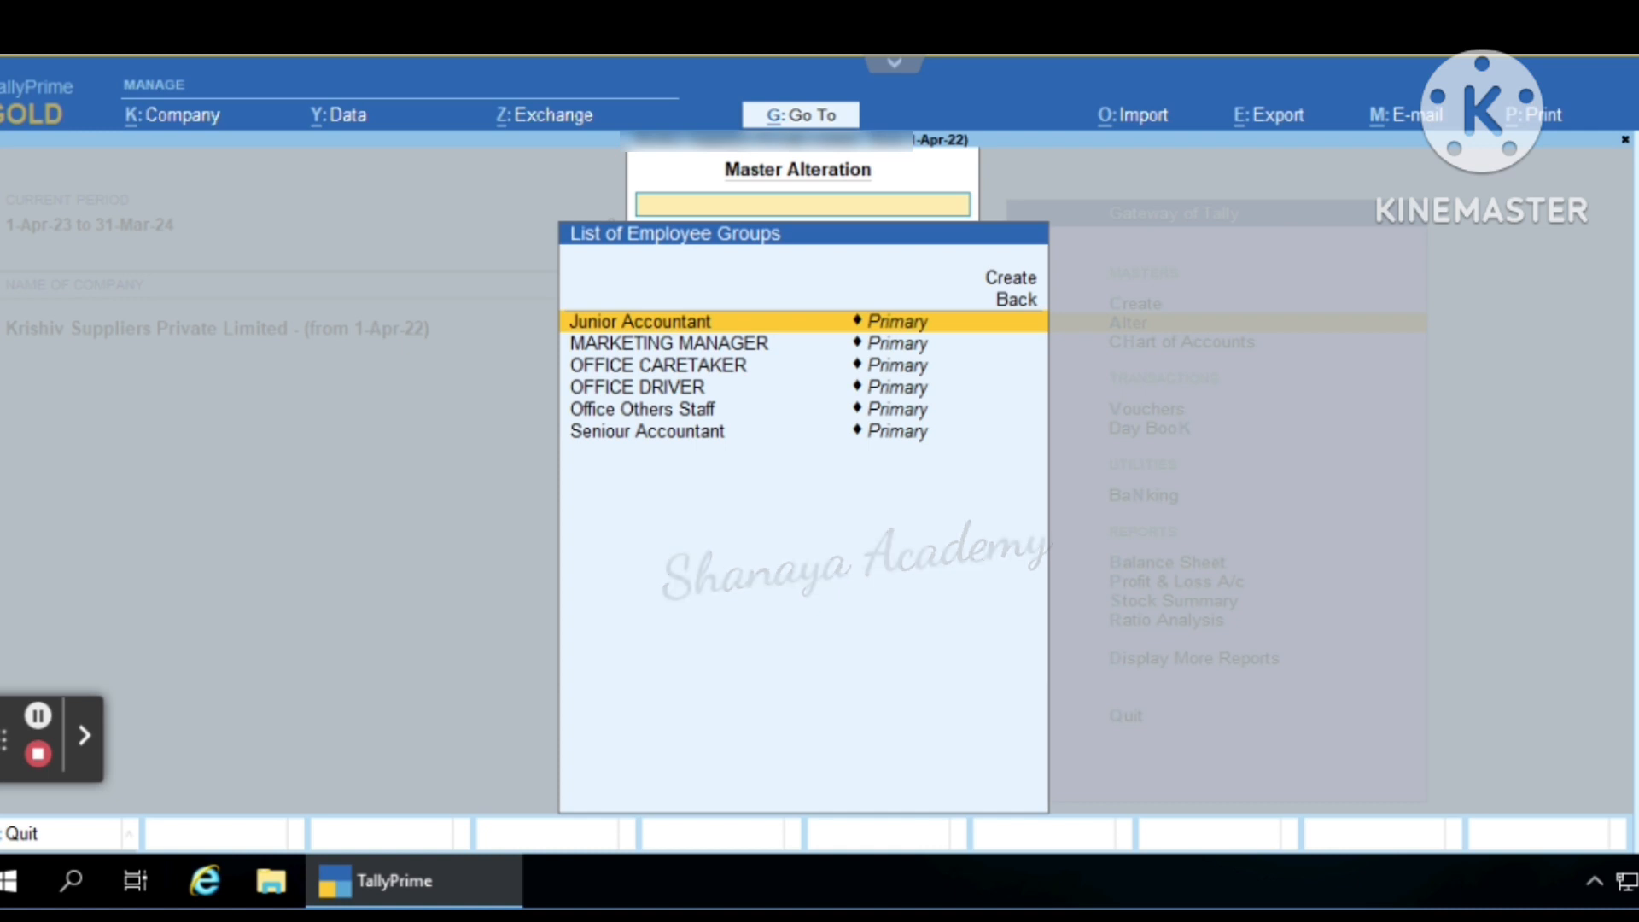
- Review the Junior Accountant employee group's name, parent group and salary details option, and accept the record
{"action": "key", "text": "Return"}
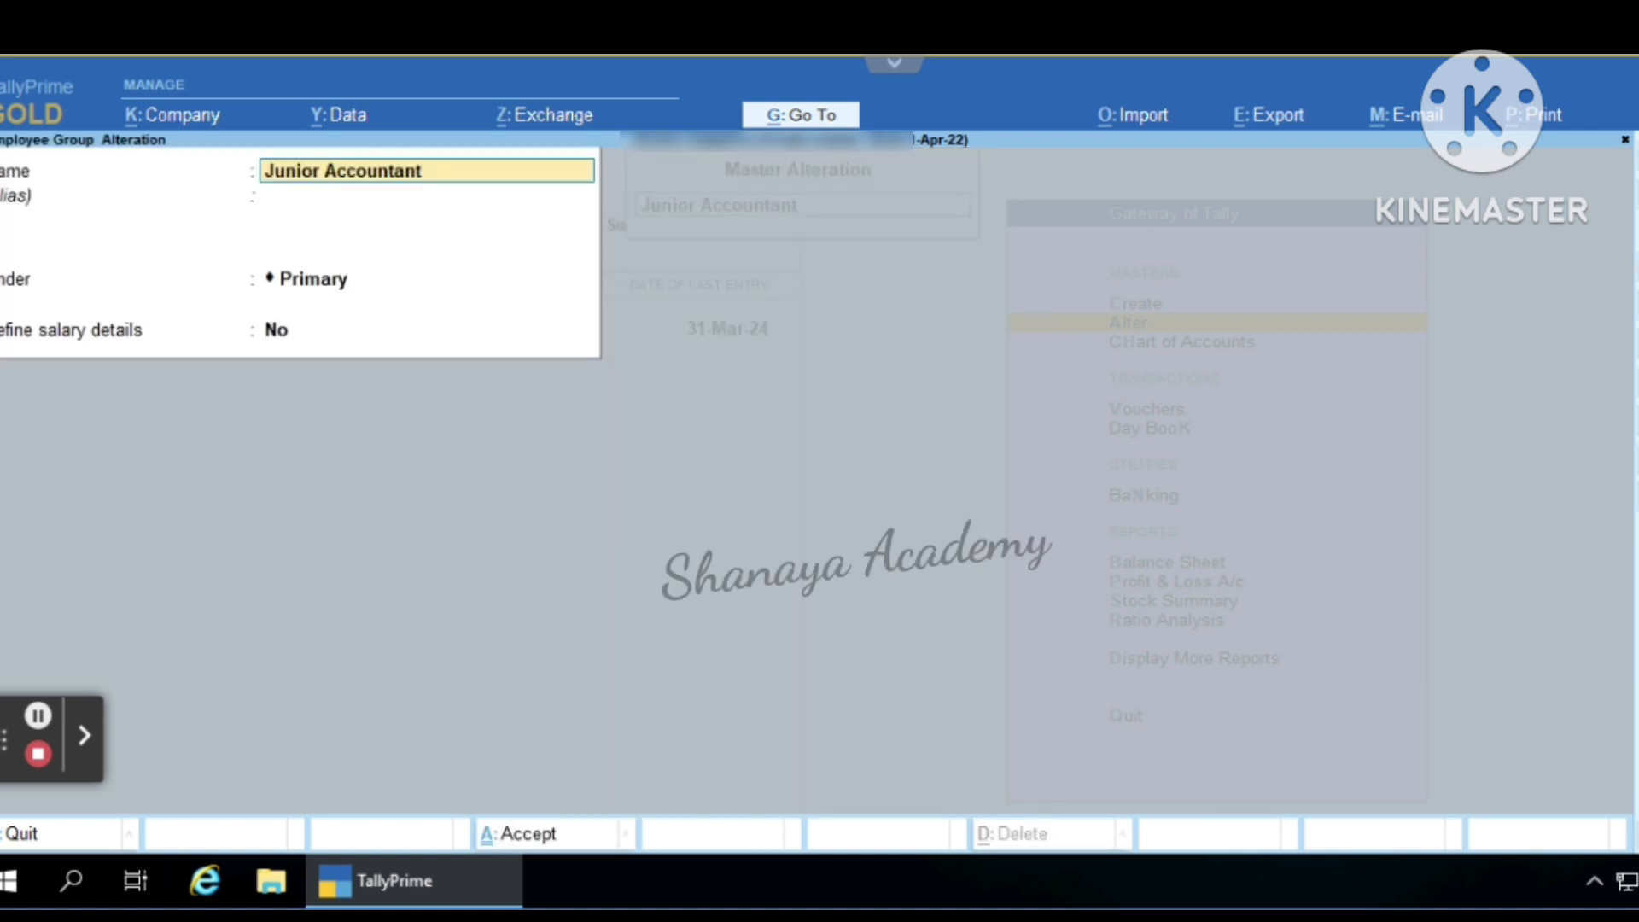
{"action": "key", "text": "Return"}
{"action": "key", "text": "Return"}
{"action": "key", "text": "Return"}
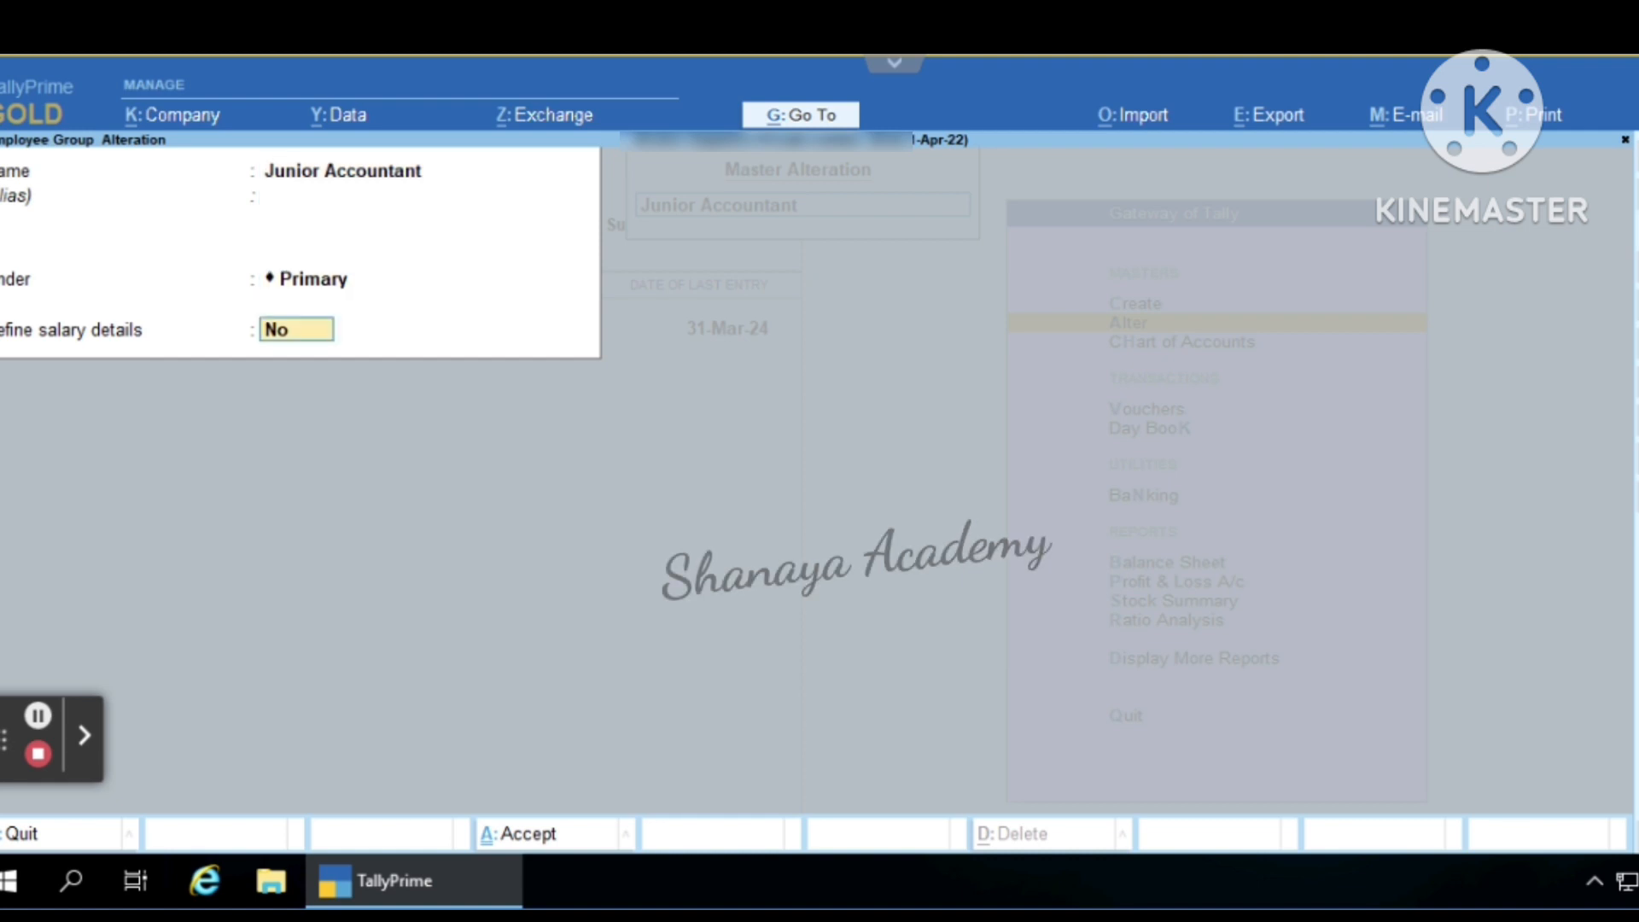
{"action": "key", "text": "Return"}
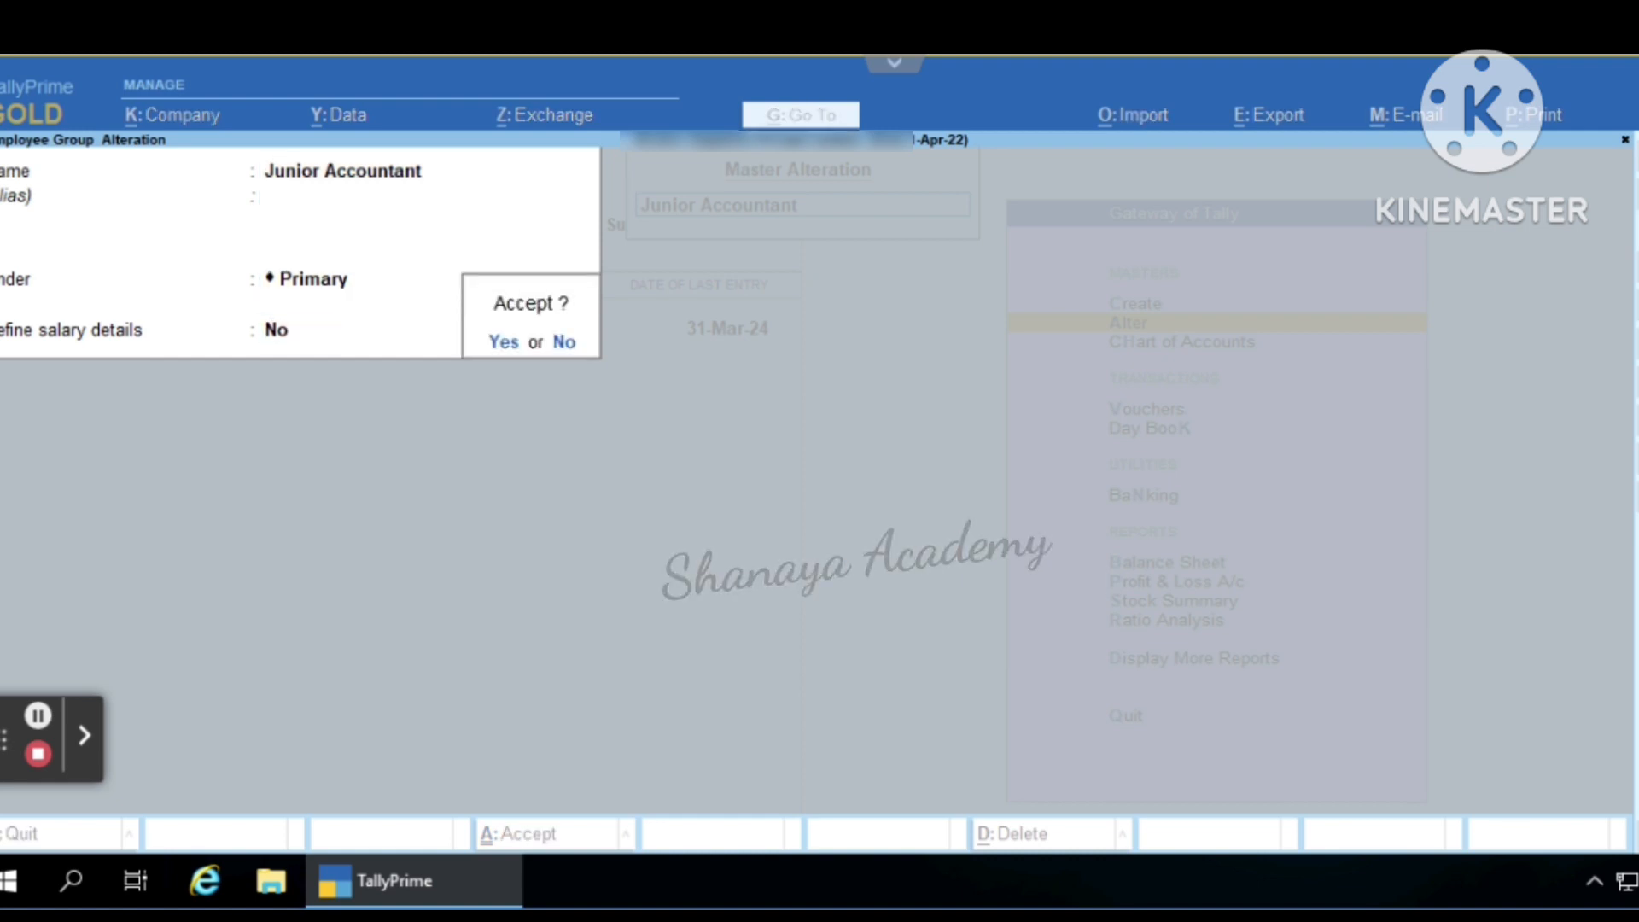
{"action": "key", "text": "Return"}
- Review the MARKETING MANAGER employee group's details and accept the record
{"action": "key", "text": "Down"}
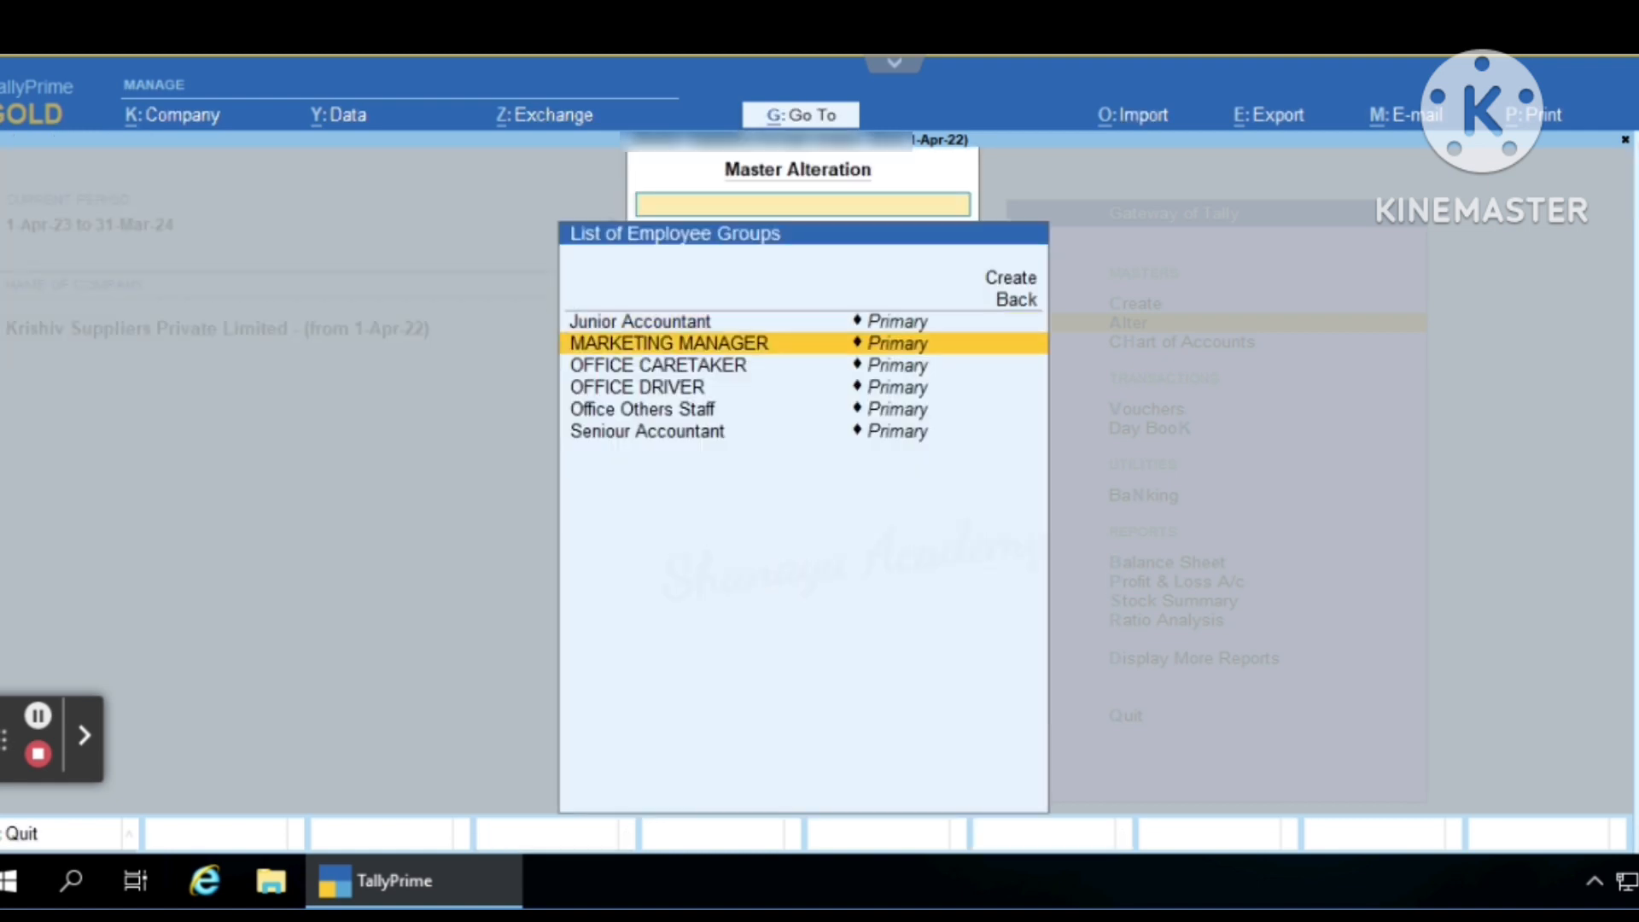
{"action": "key", "text": "Return"}
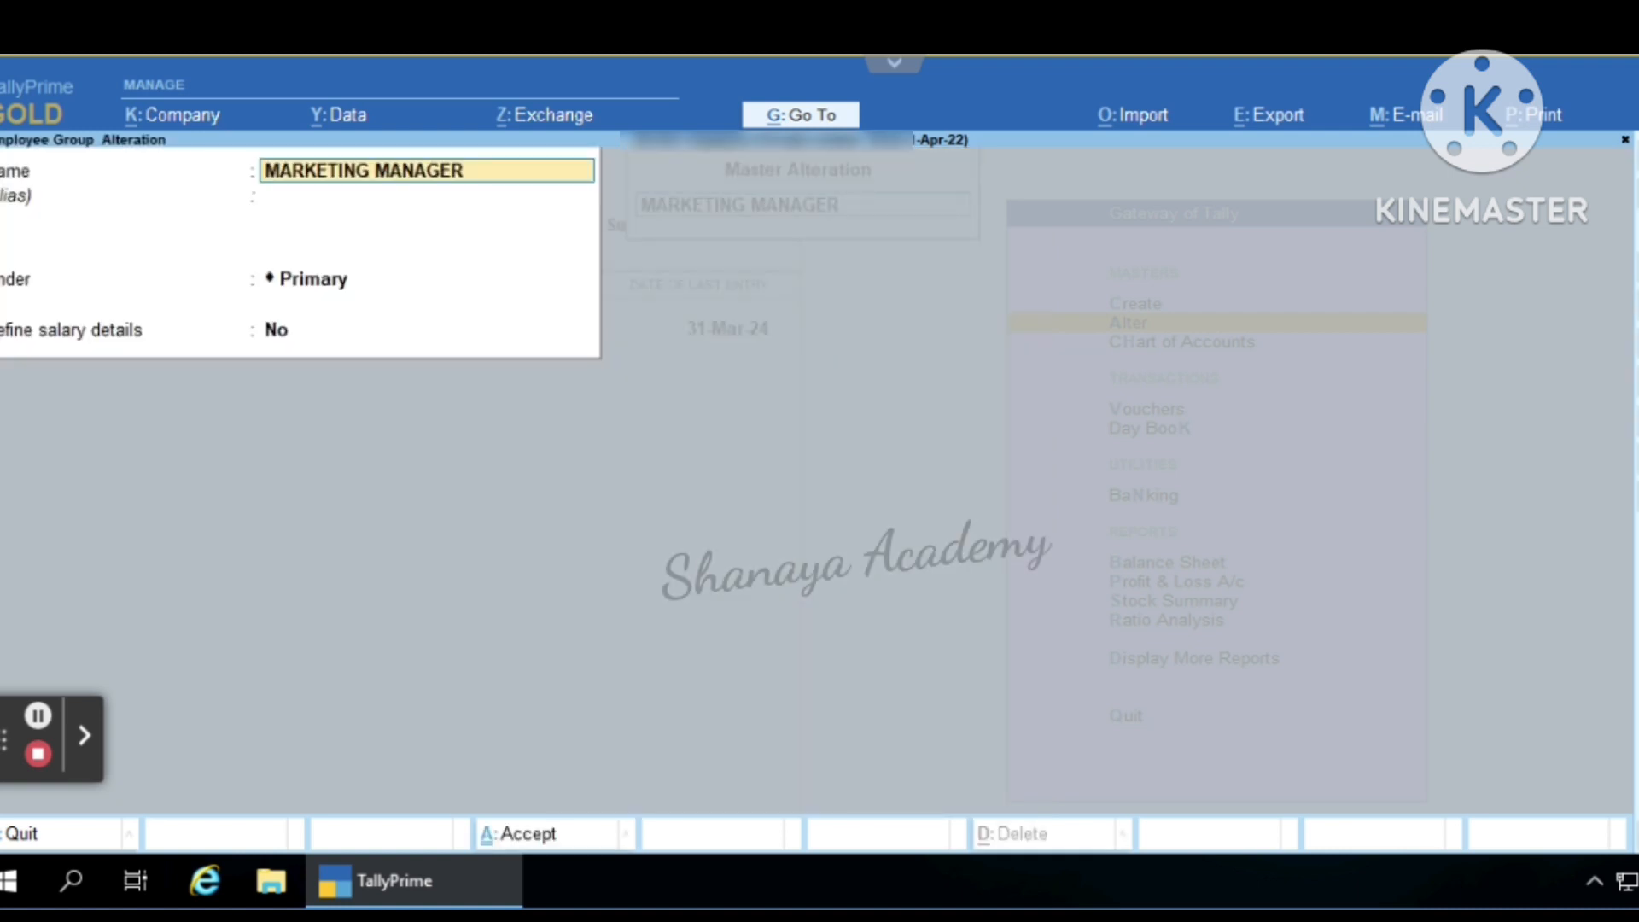
{"action": "key", "text": "Return"}
{"action": "key", "text": "Return"}
{"action": "key", "text": "Return"}
{"action": "key", "text": "Return"}
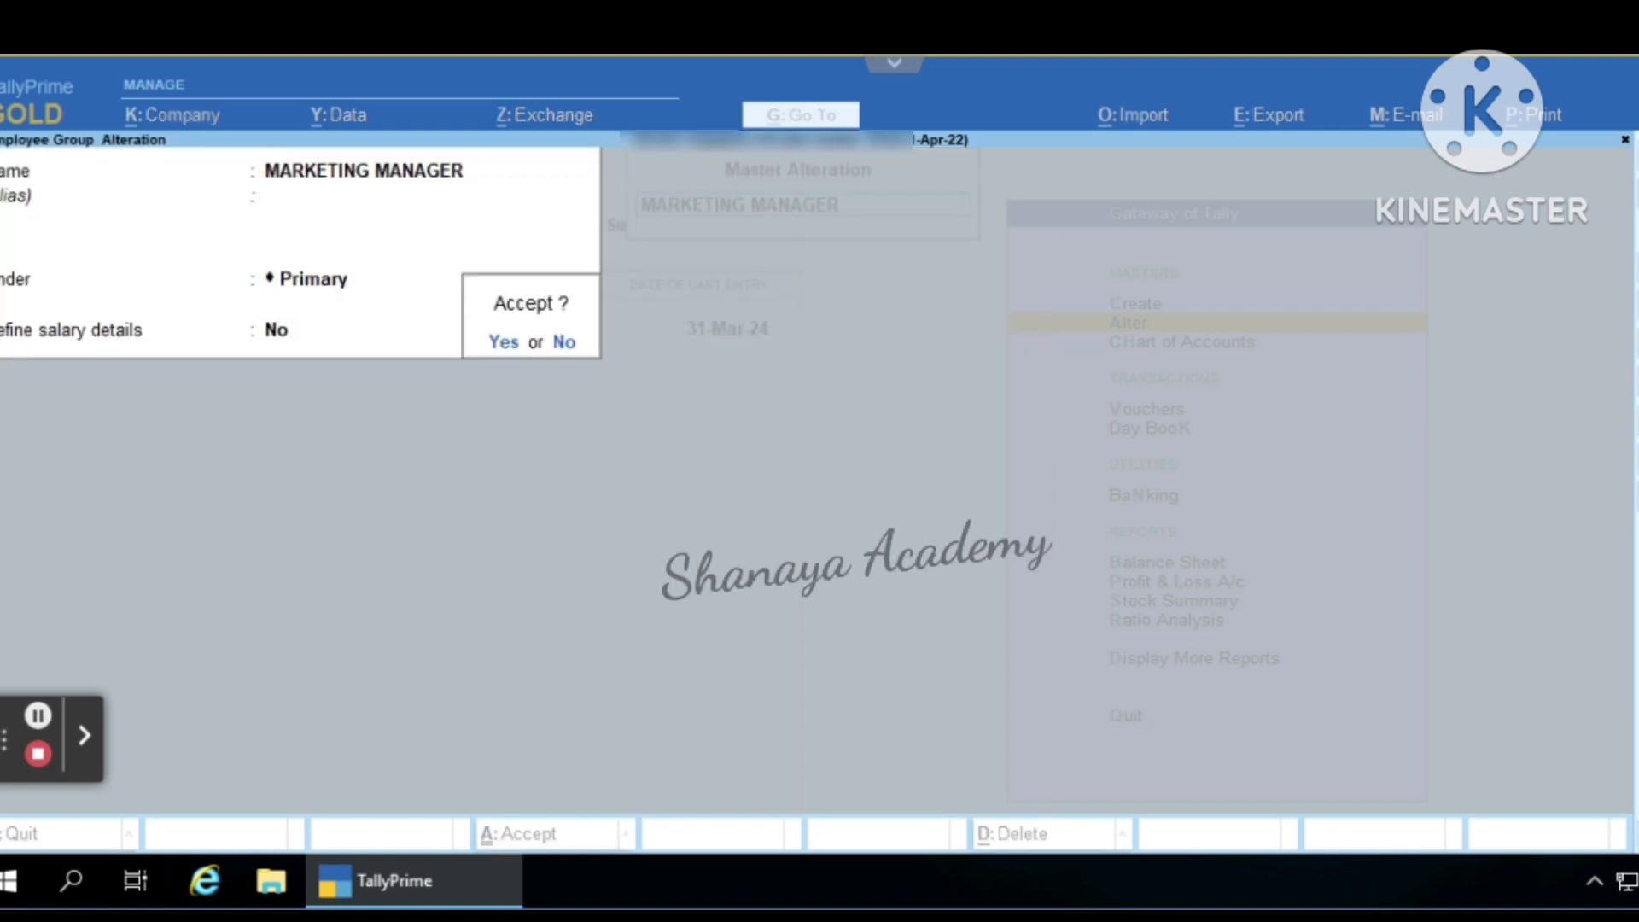
{"action": "key", "text": "Return"}
- Review the OFFICE CARETAKER employee group's details and accept the record
{"action": "key", "text": "Down"}
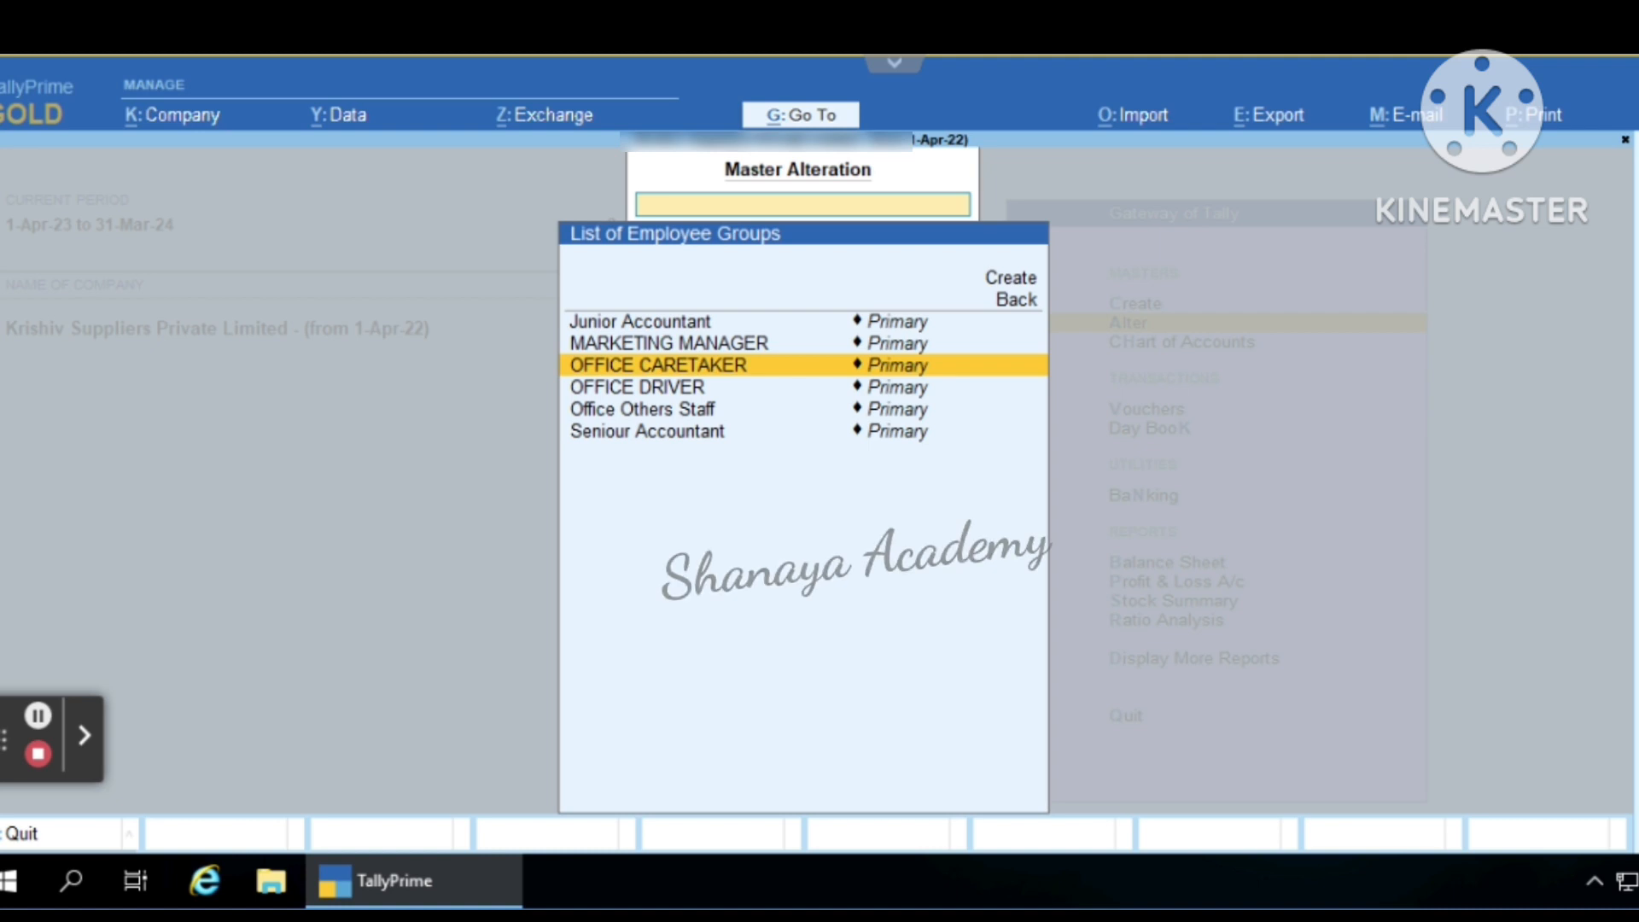
{"action": "key", "text": "Return"}
{"action": "key", "text": "Return"}
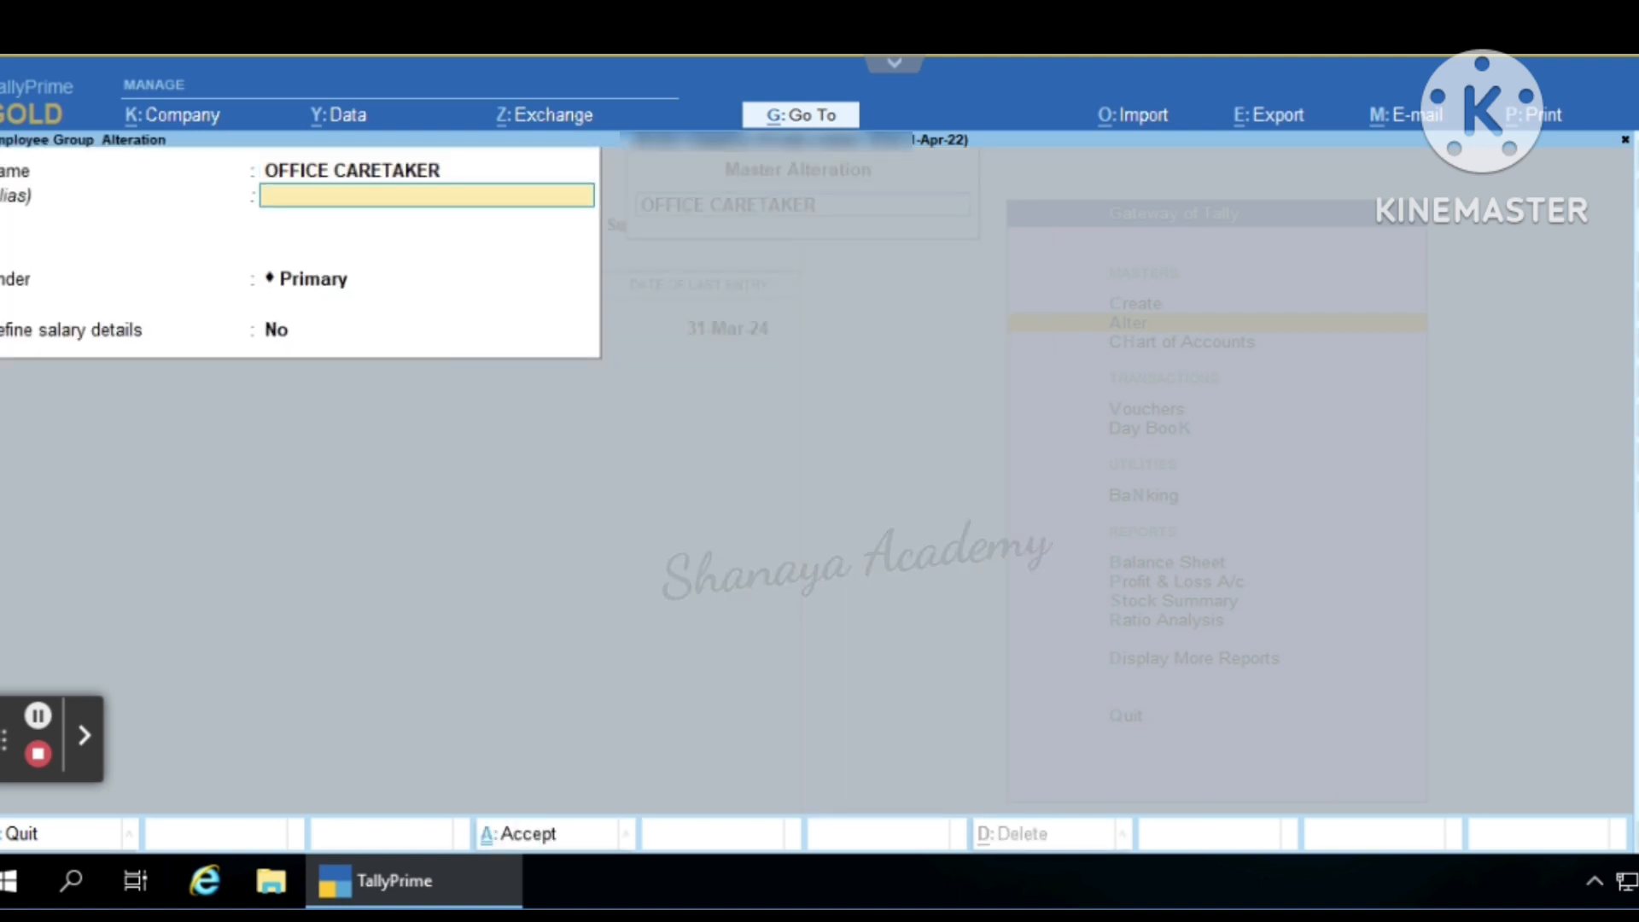
{"action": "key", "text": "Return"}
{"action": "key", "text": "Return"}
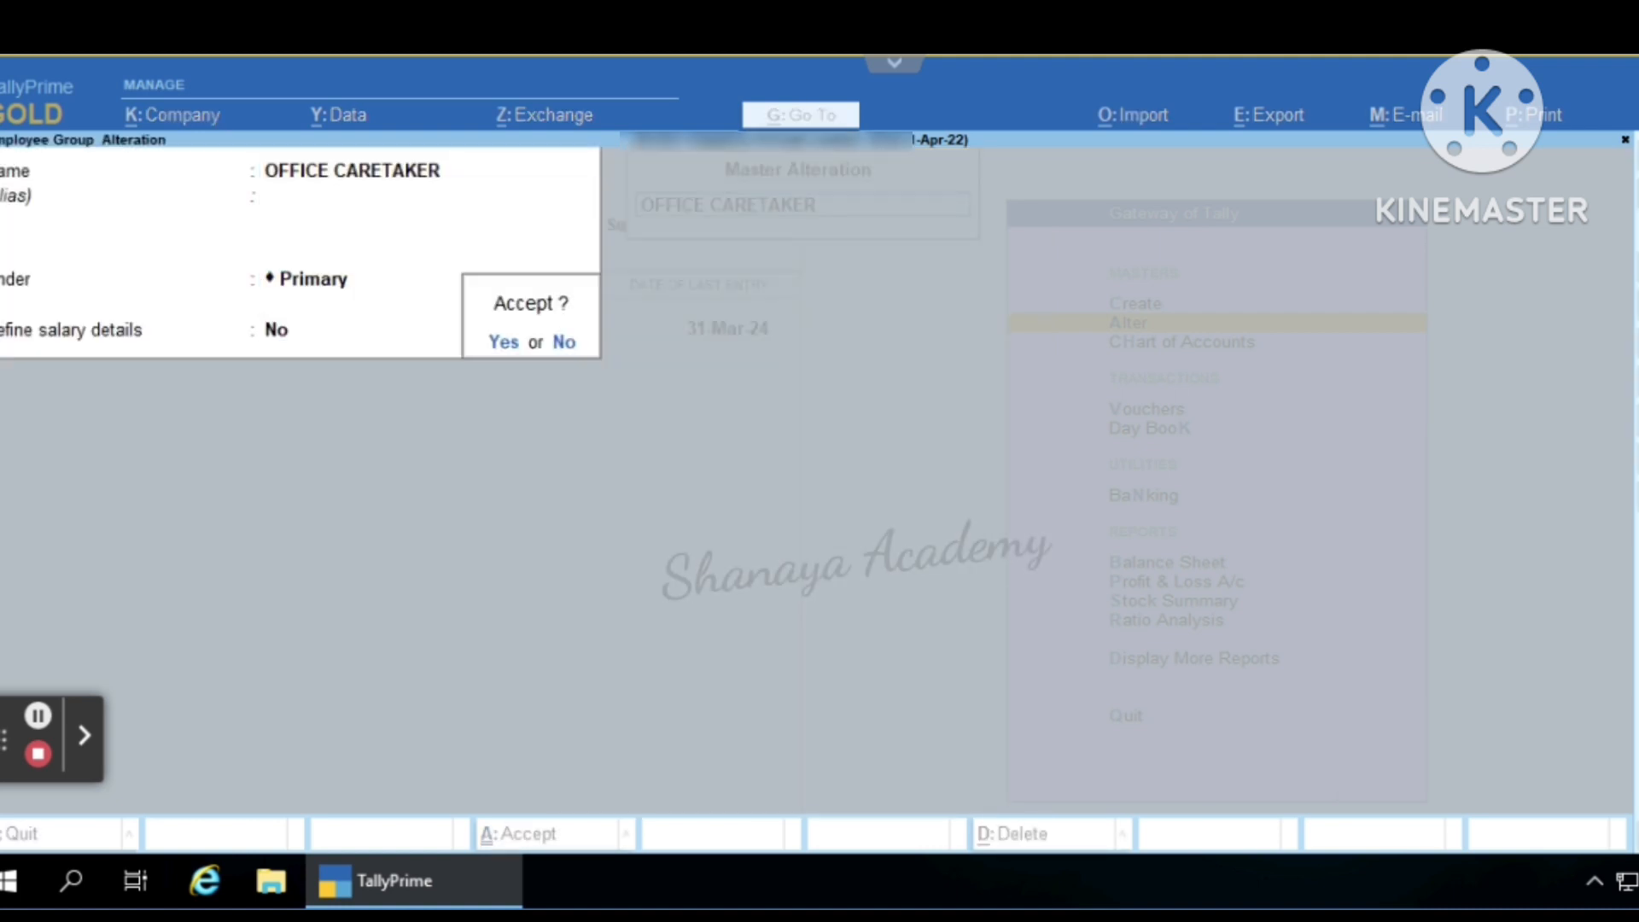
{"action": "key", "text": "Return"}
- Review the OFFICE DRIVER employee group's details and accept the record
{"action": "key", "text": "Down"}
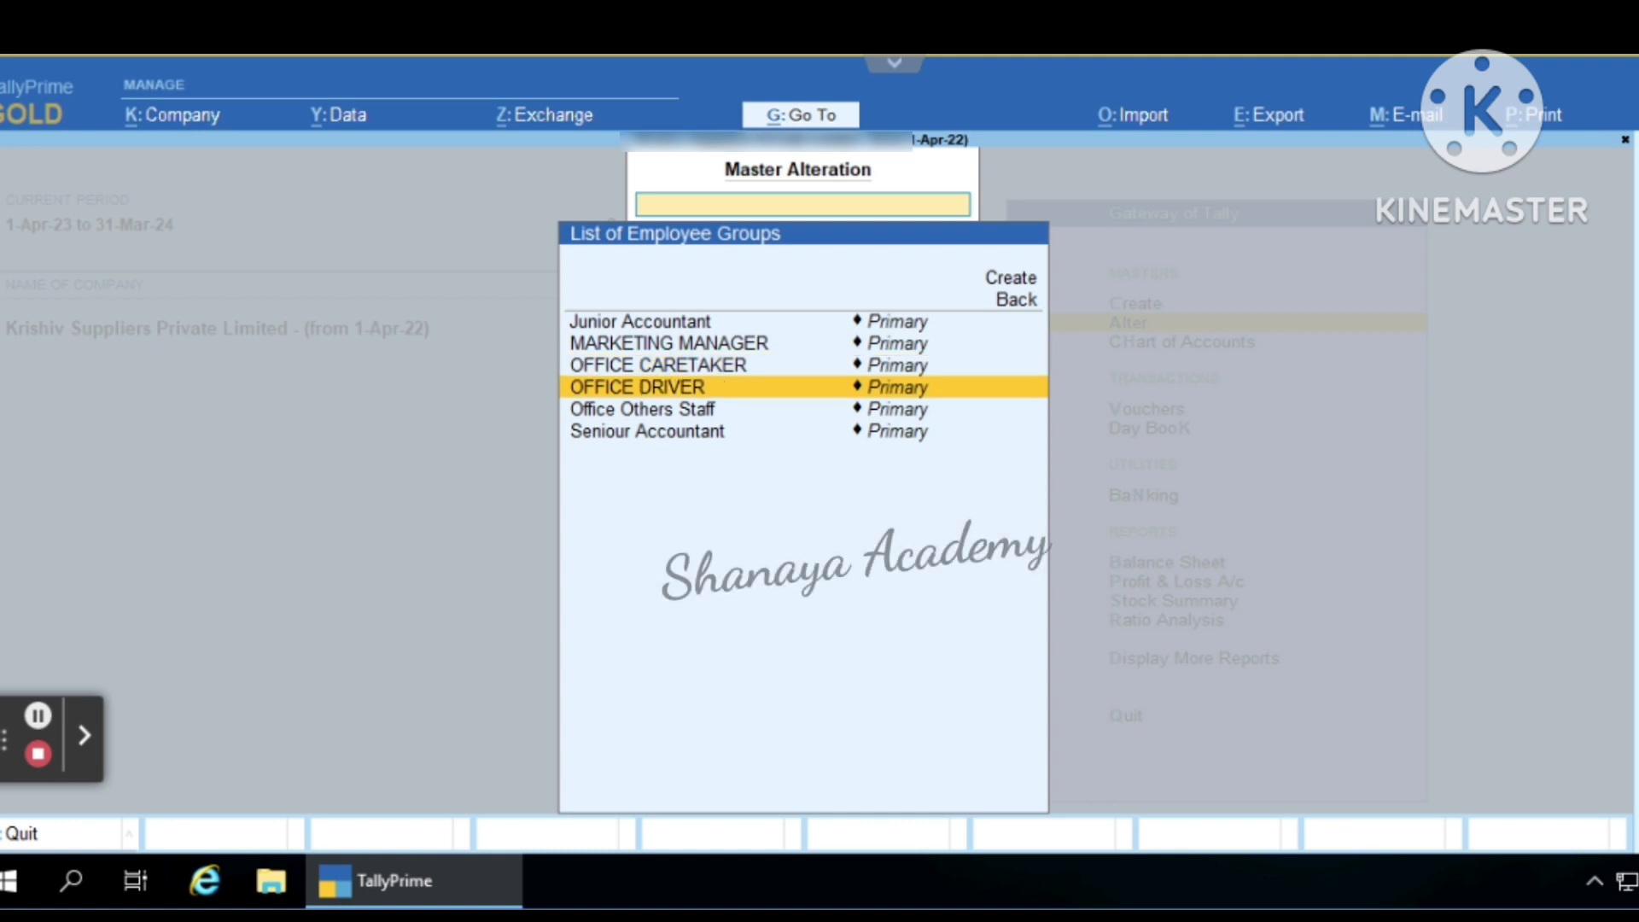
{"action": "key", "text": "Return"}
{"action": "key", "text": "Return"}
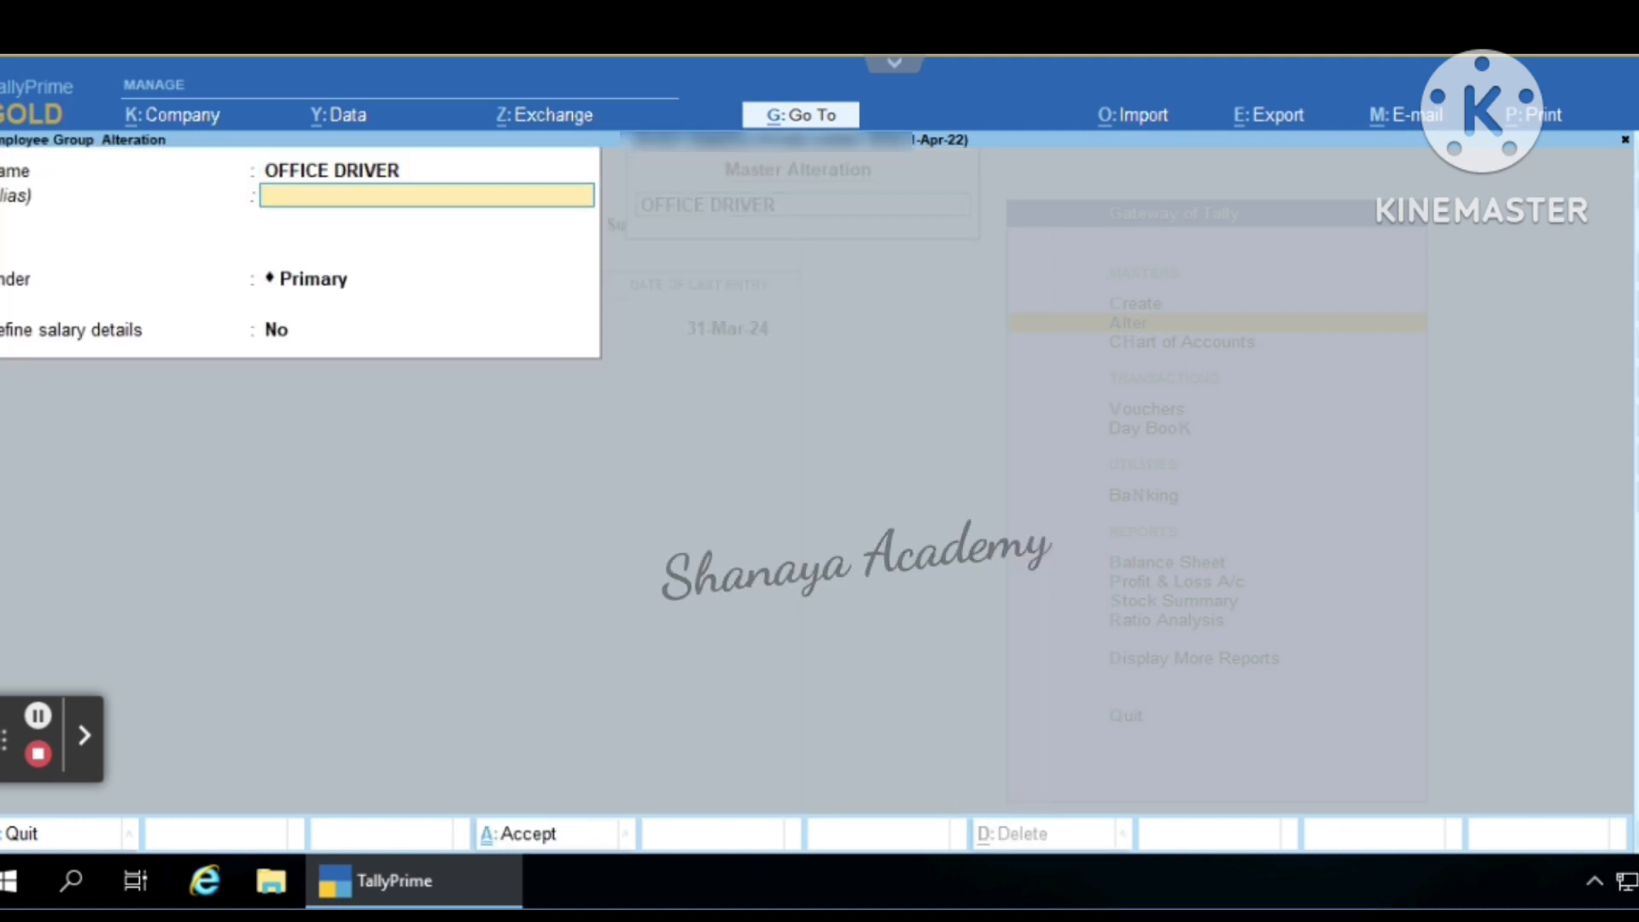
{"action": "key", "text": "Return"}
{"action": "key", "text": "Return"}
{"action": "key", "text": "Return"}
{"action": "key", "text": "Return"}
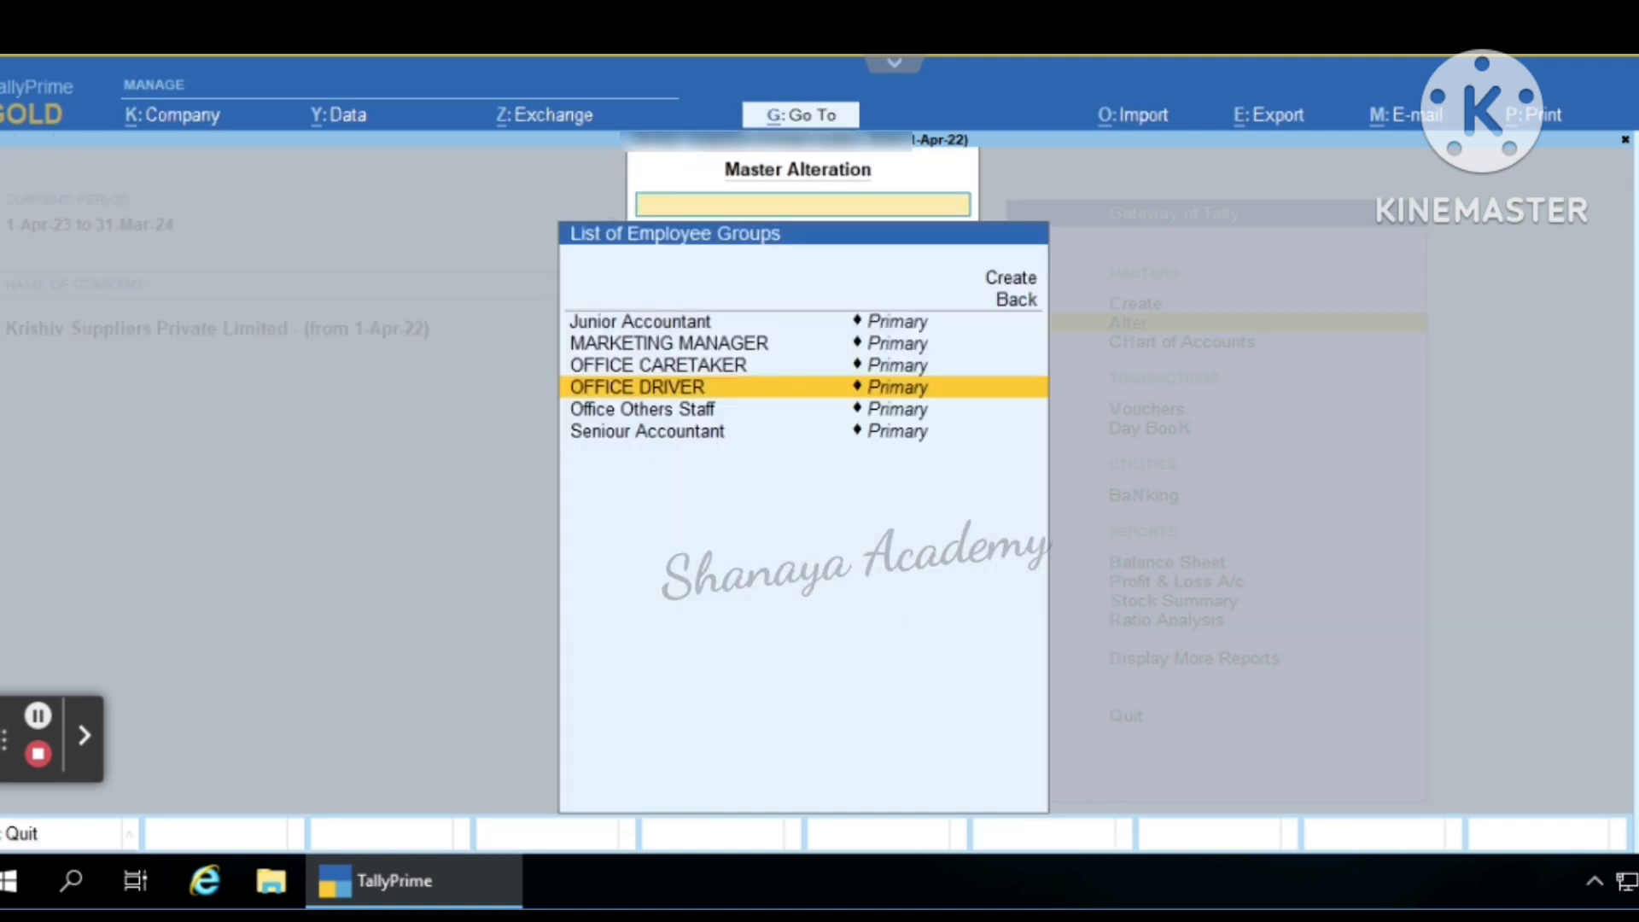
- Review the Office Others Staff employee group's details and accept the record
{"action": "key", "text": "Down"}
{"action": "key", "text": "Return"}
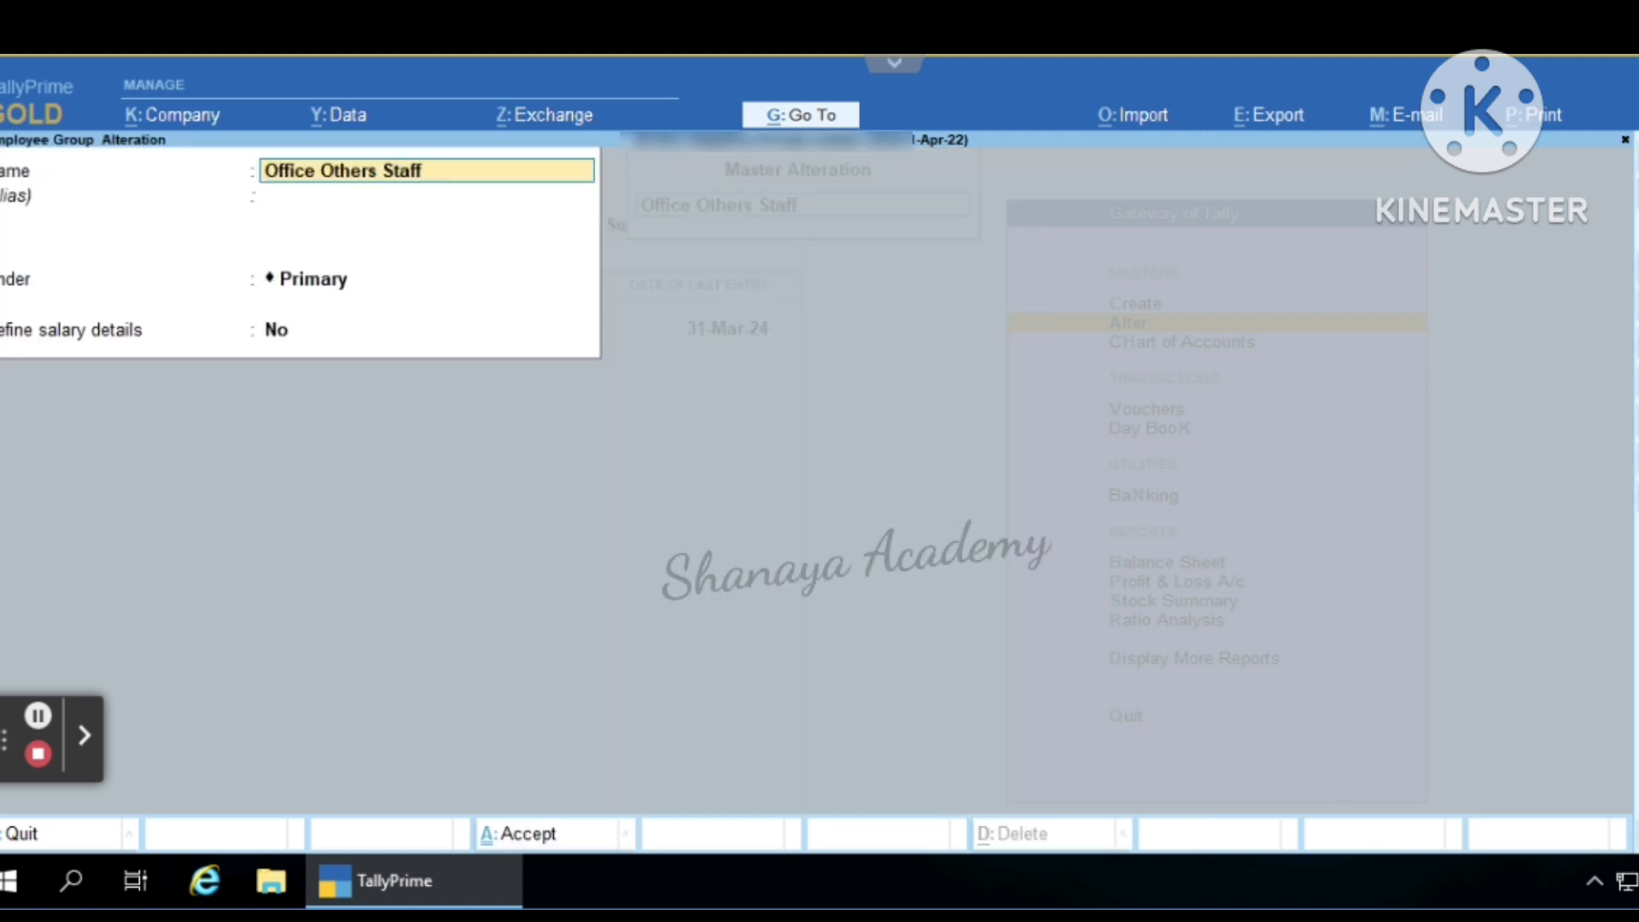
{"action": "key", "text": "Return"}
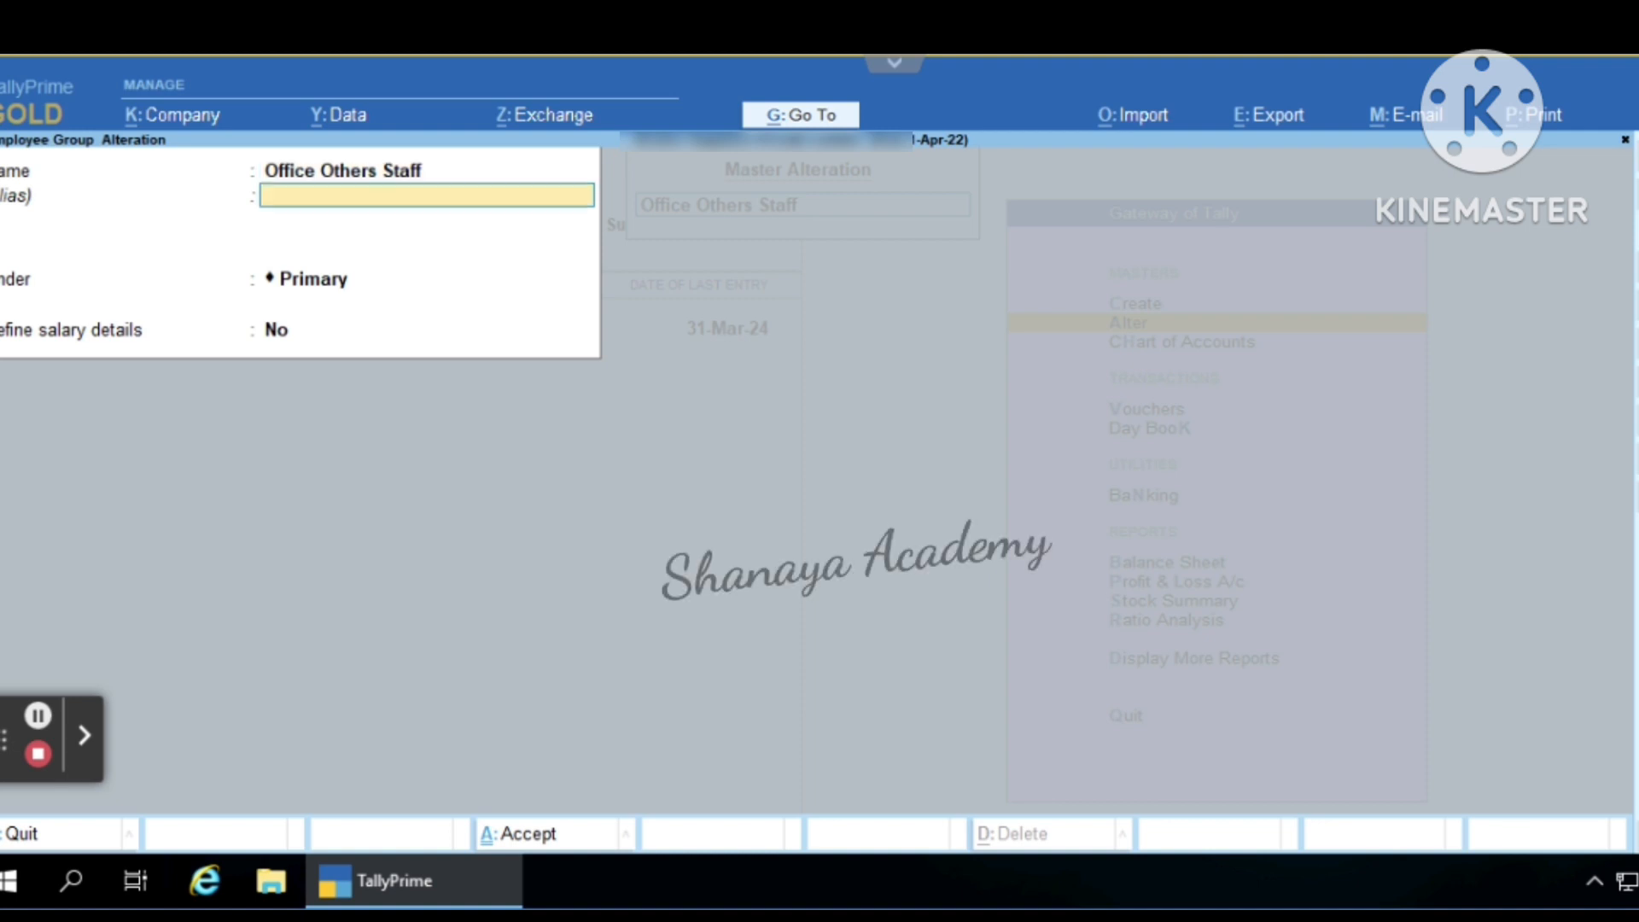
{"action": "key", "text": "Return"}
{"action": "key", "text": "Return"}
{"action": "key", "text": "Return"}
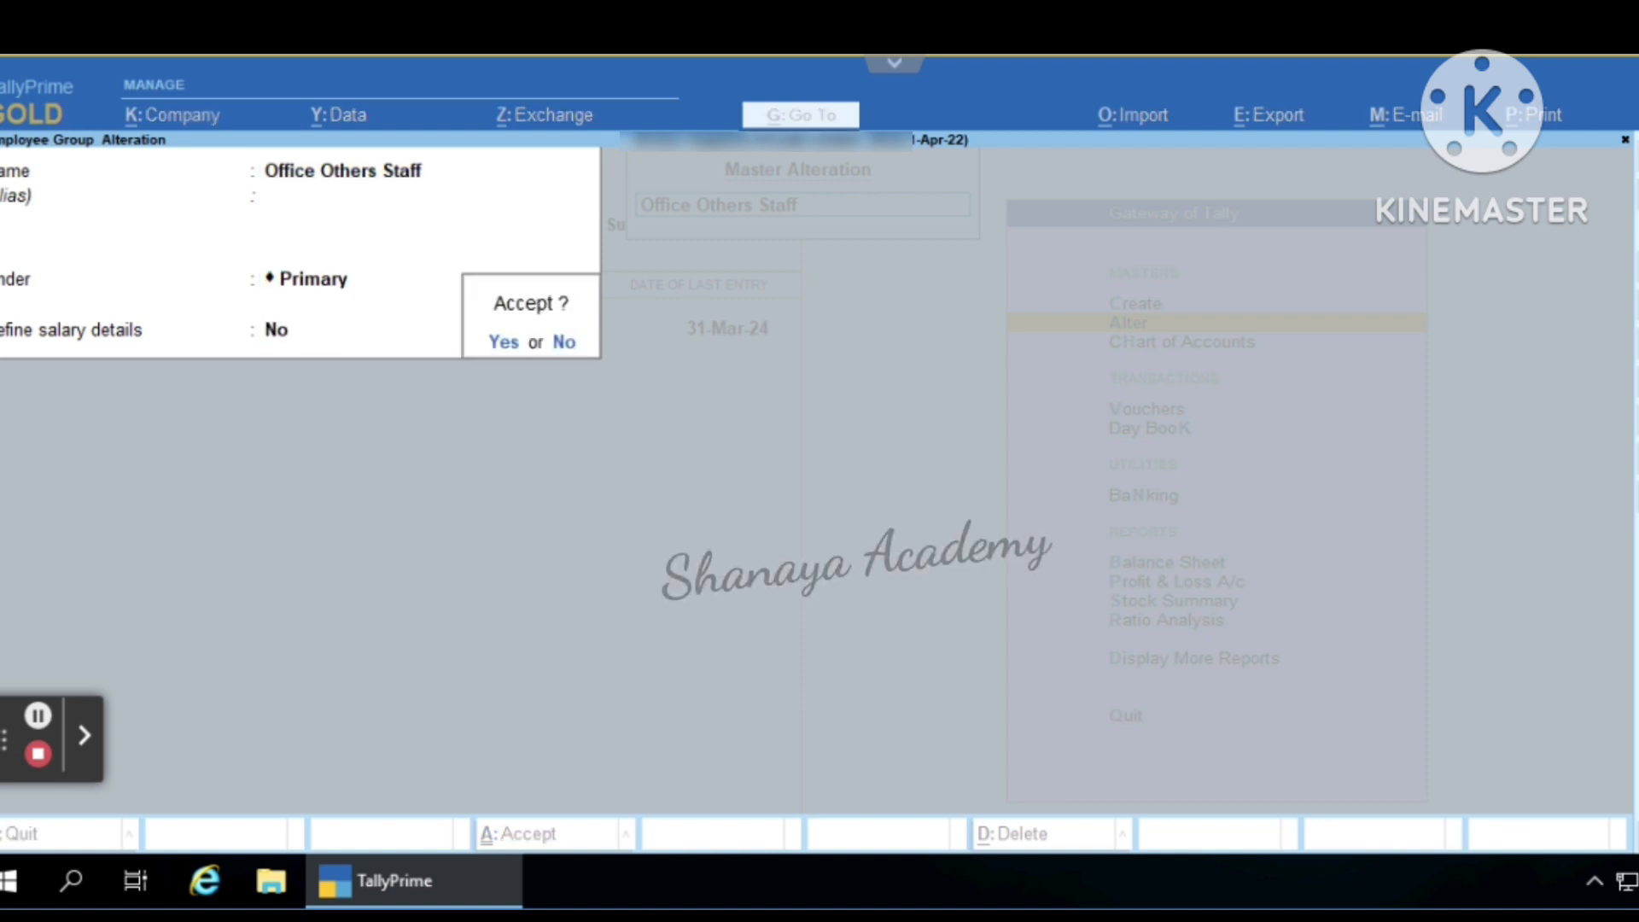
{"action": "key", "text": "Return"}
- Review the Seniour Accountant employee group's details and accept the record
{"action": "key", "text": "Down"}
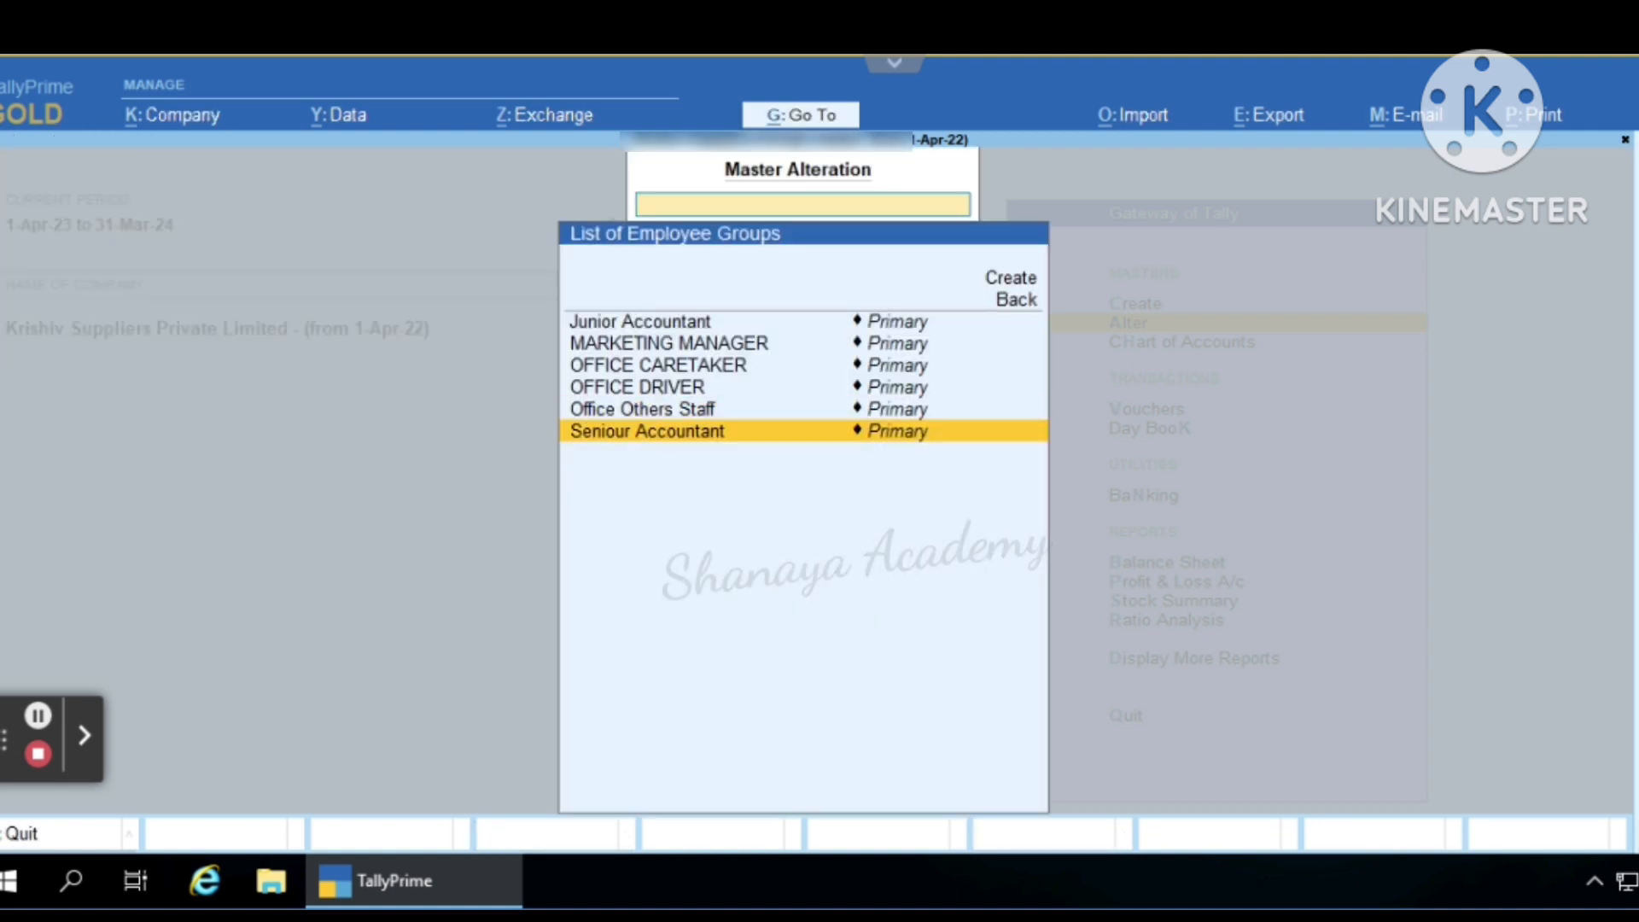
{"action": "key", "text": "Return"}
{"action": "key", "text": "Return"}
{"action": "key", "text": "Return"}
{"action": "key", "text": "Return"}
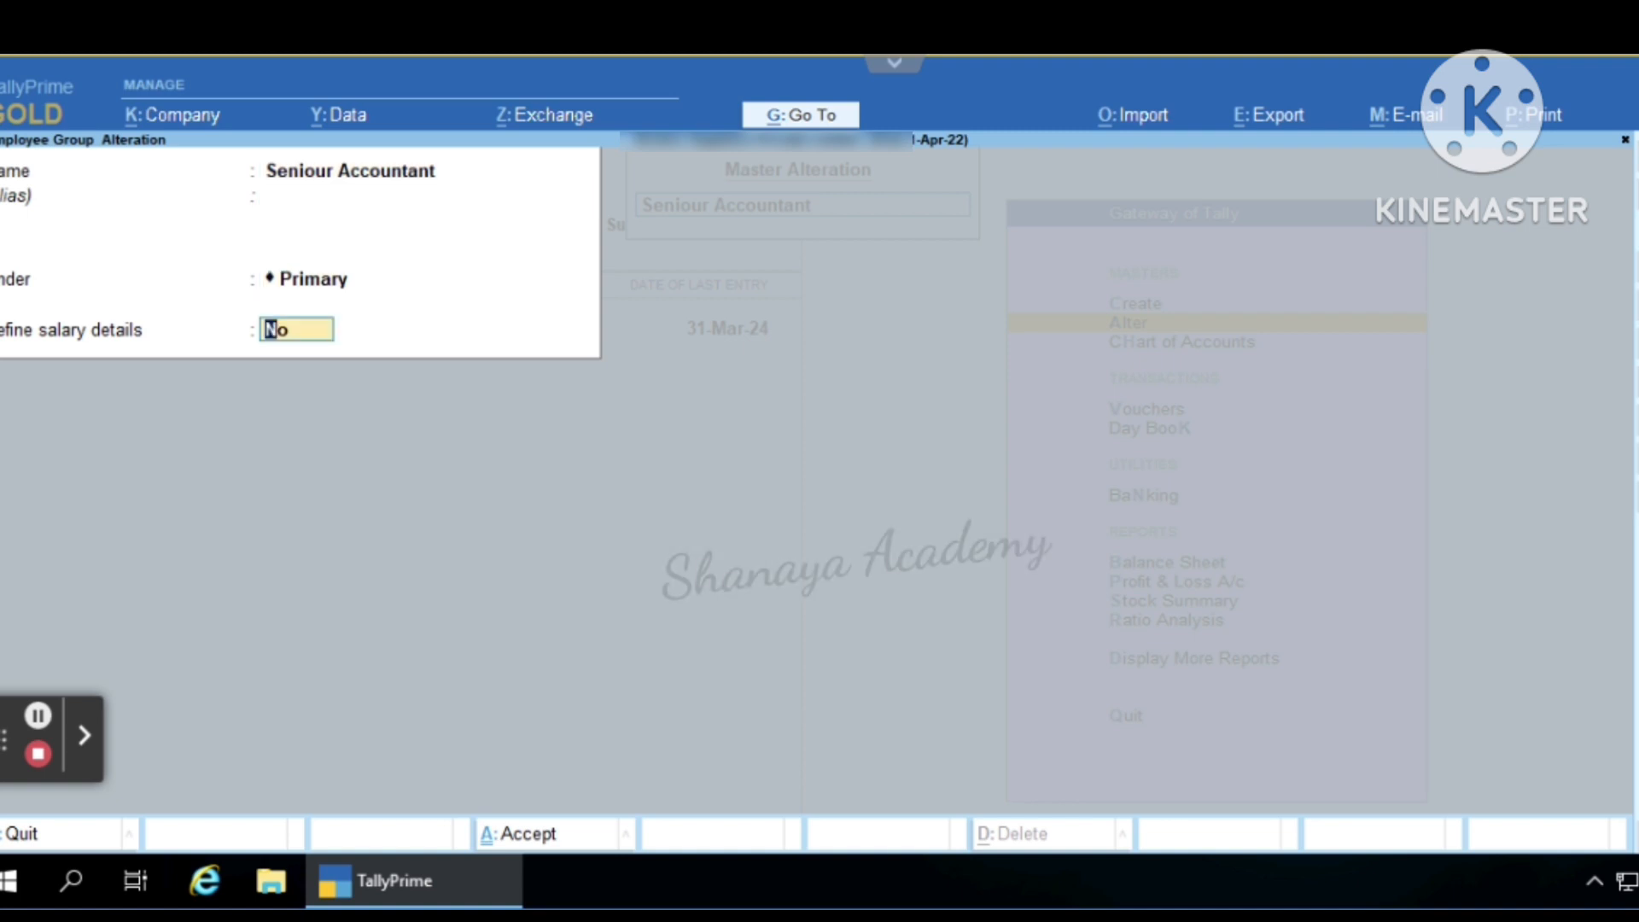
{"action": "key", "text": "Return"}
{"action": "key", "text": "Return"}
- Leave the employee groups and open the first OFFICE CARETAKER employee's record for alteration, passing through its name and group
{"action": "key", "text": "Escape"}
{"action": "key", "text": "Down"}
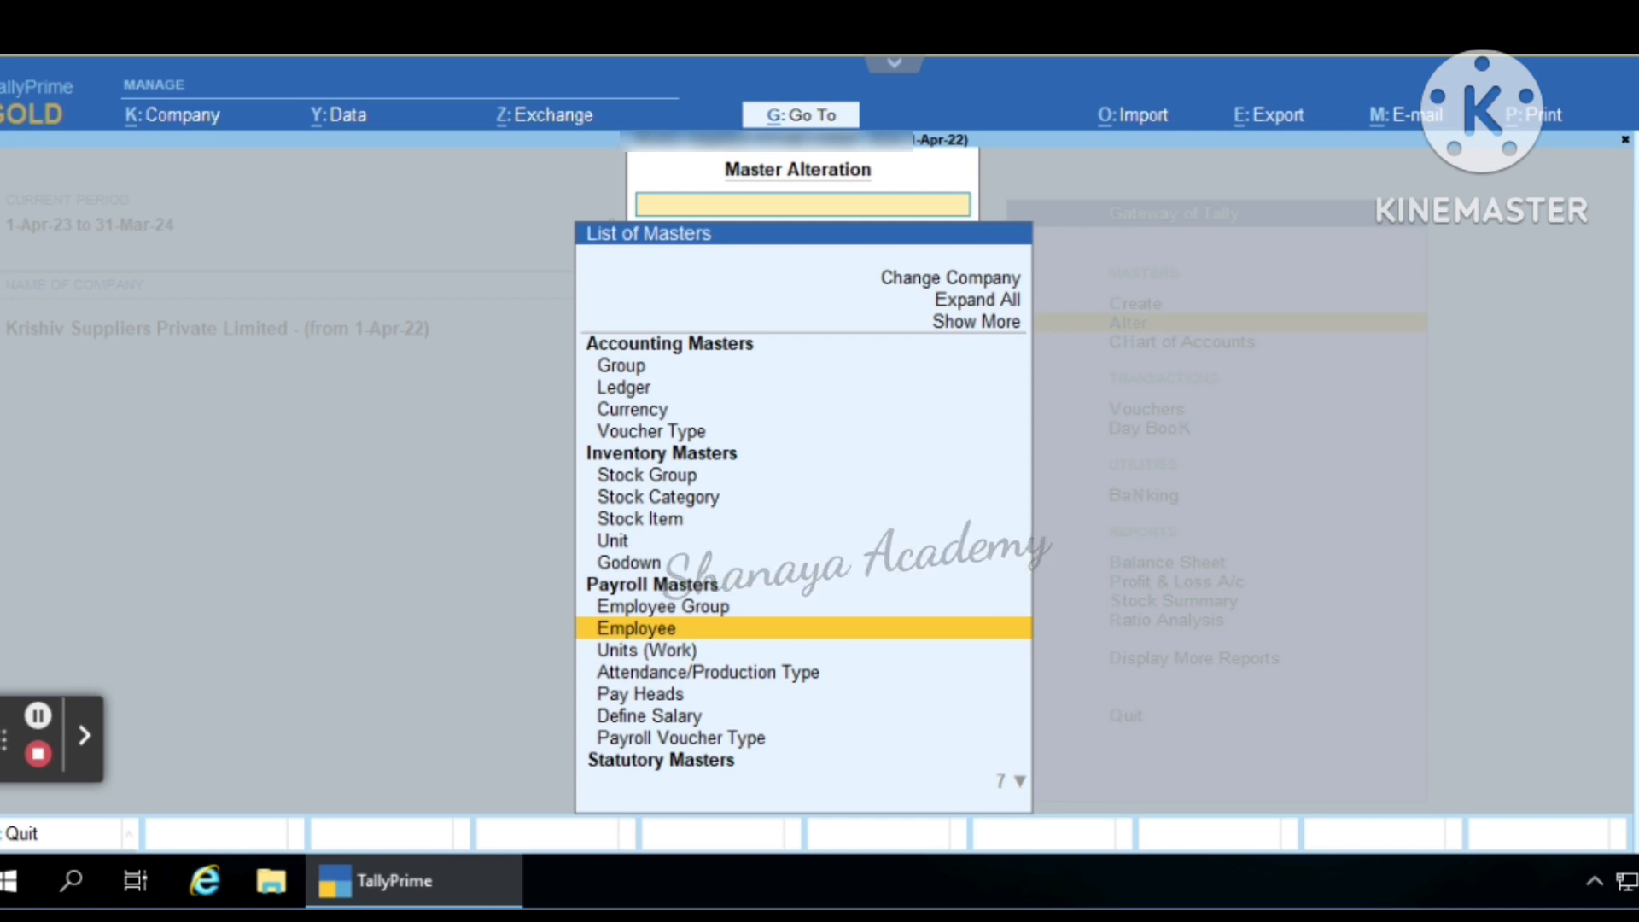
{"action": "key", "text": "Return"}
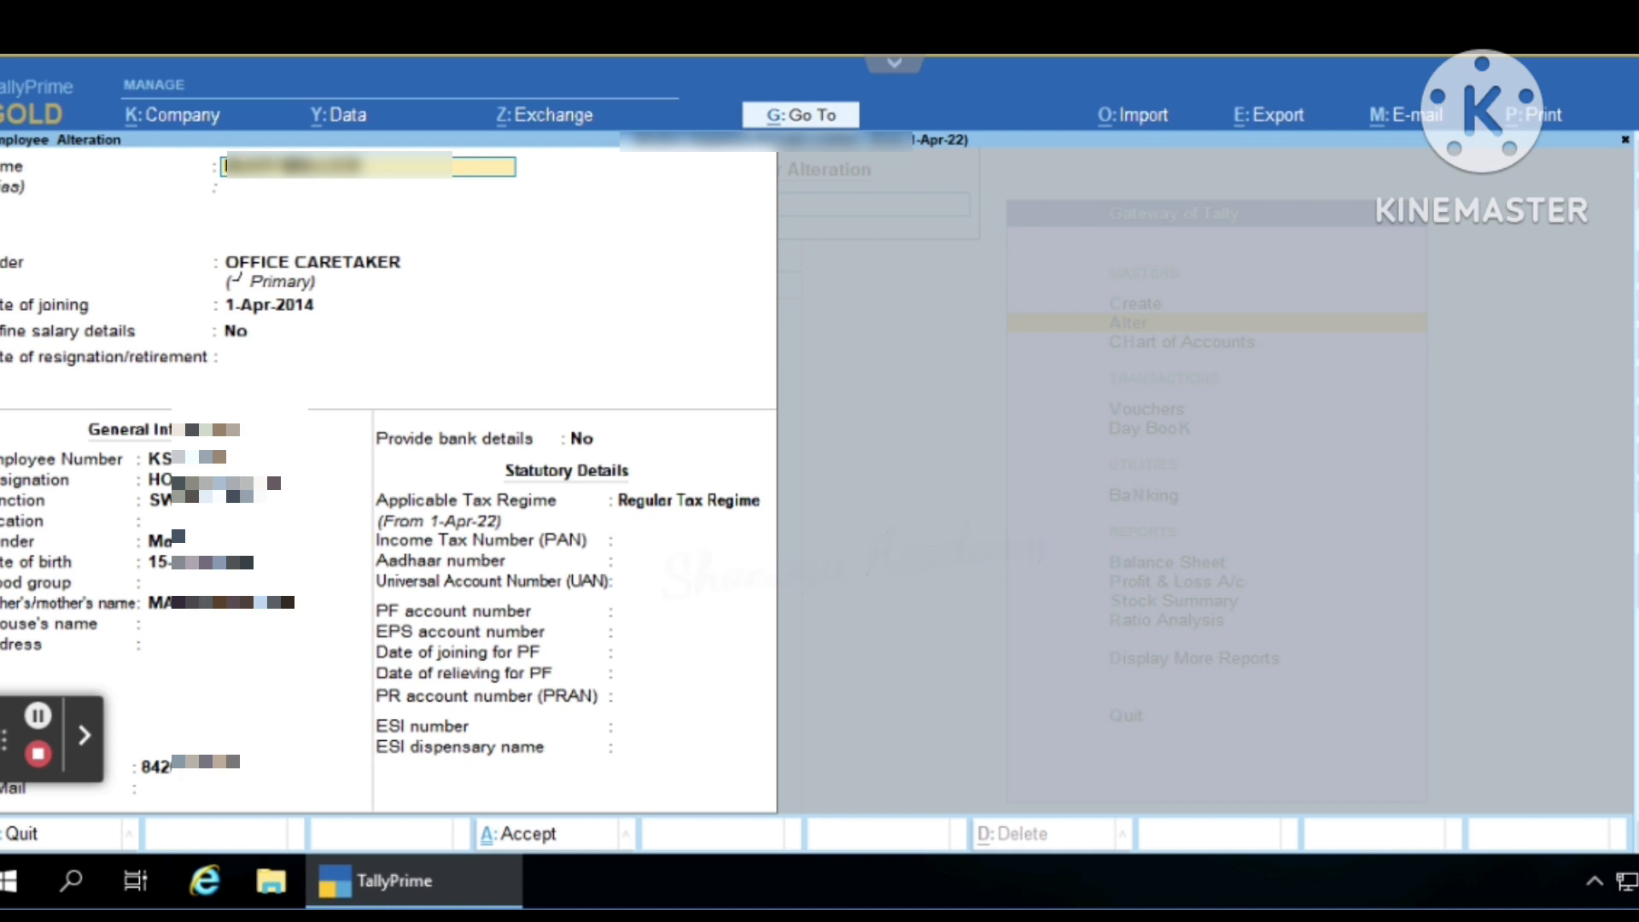
{"action": "key", "text": "Return"}
{"action": "key", "text": "Return"}
{"action": "key", "text": "Return"}
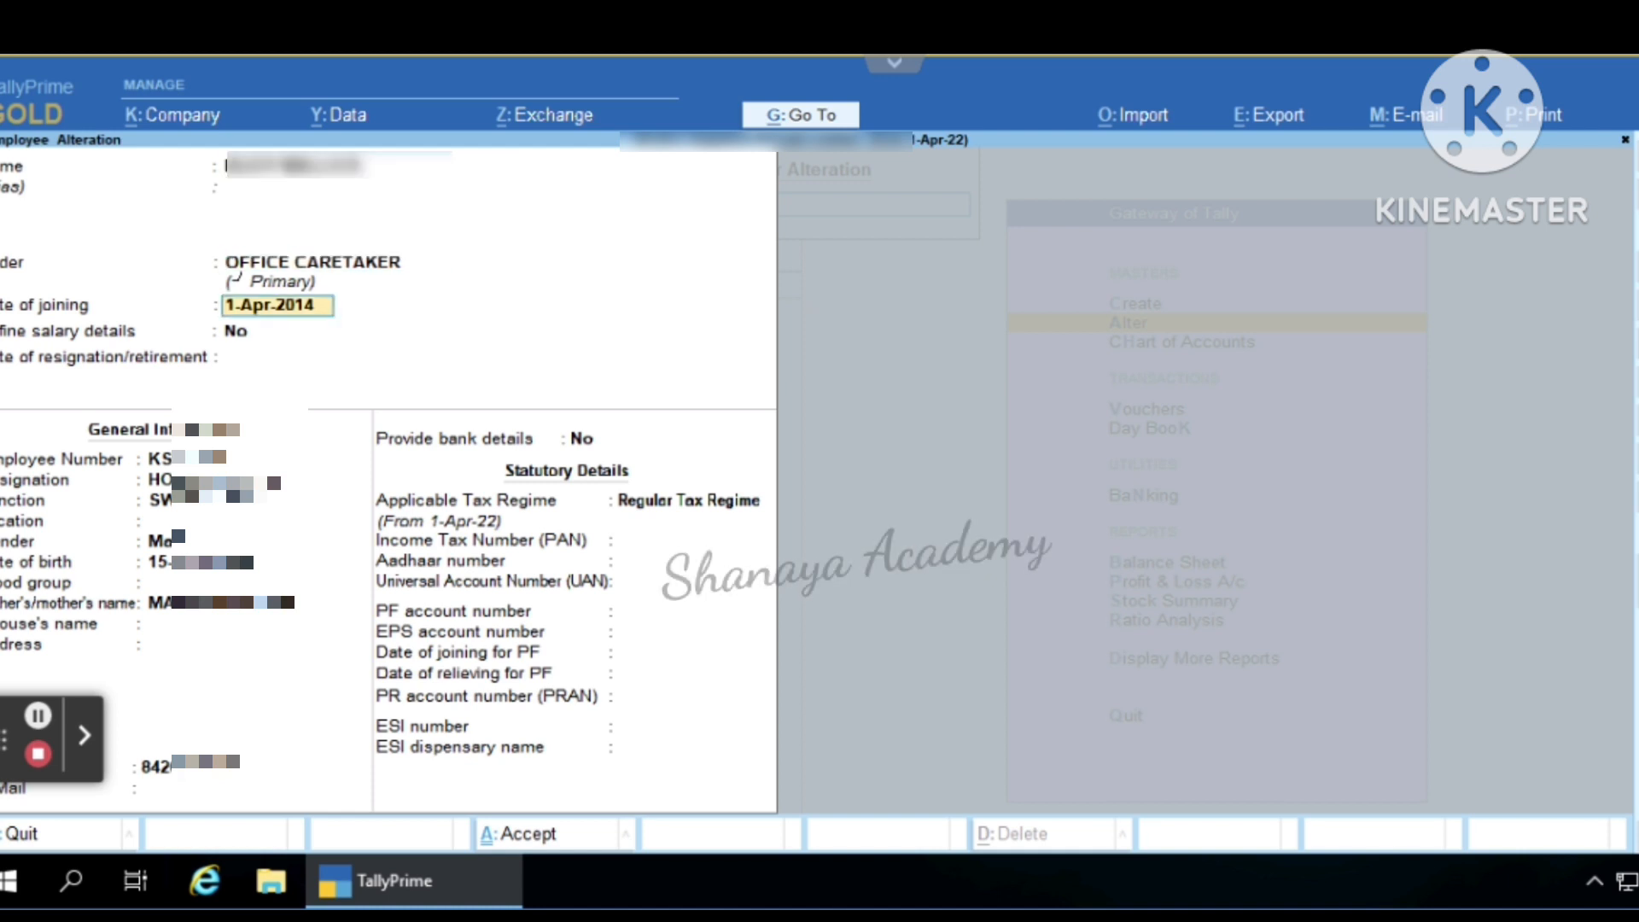
- Look through the employee groups available for this employee and keep OFFICE CARETAKER as the group
{"action": "key", "text": "BackSpace"}
{"action": "key", "text": "Up"}
{"action": "key", "text": "Up"}
{"action": "key", "text": "Up"}
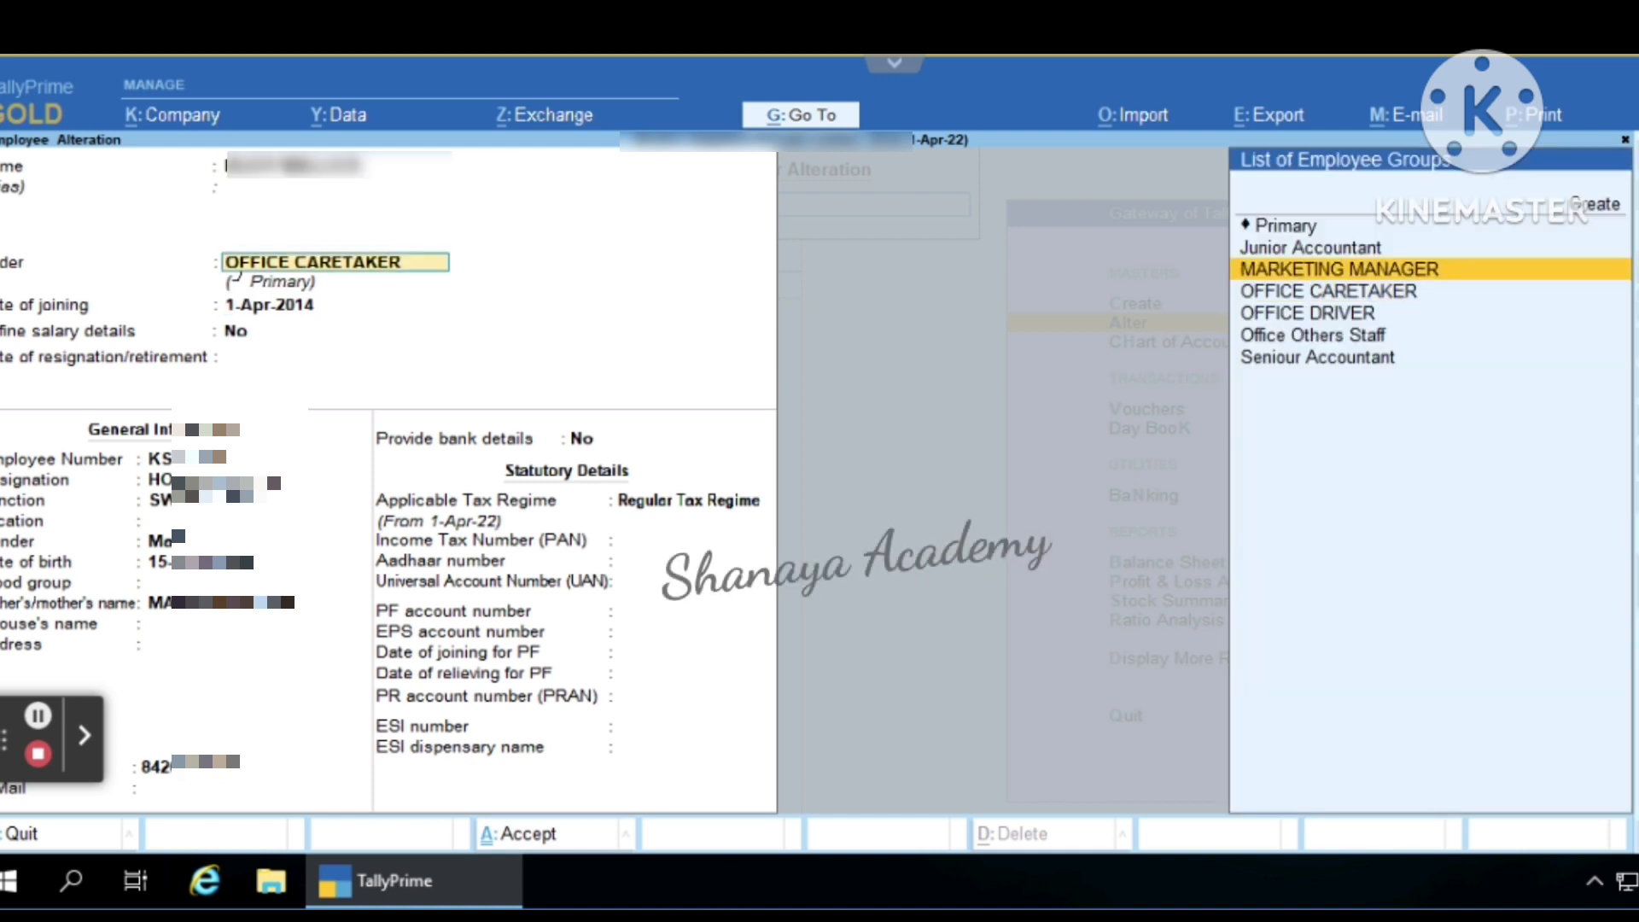
{"action": "key", "text": "Down"}
{"action": "key", "text": "Down"}
{"action": "key", "text": "Down"}
{"action": "key", "text": "Down"}
{"action": "key", "text": "Down"}
{"action": "key", "text": "Down"}
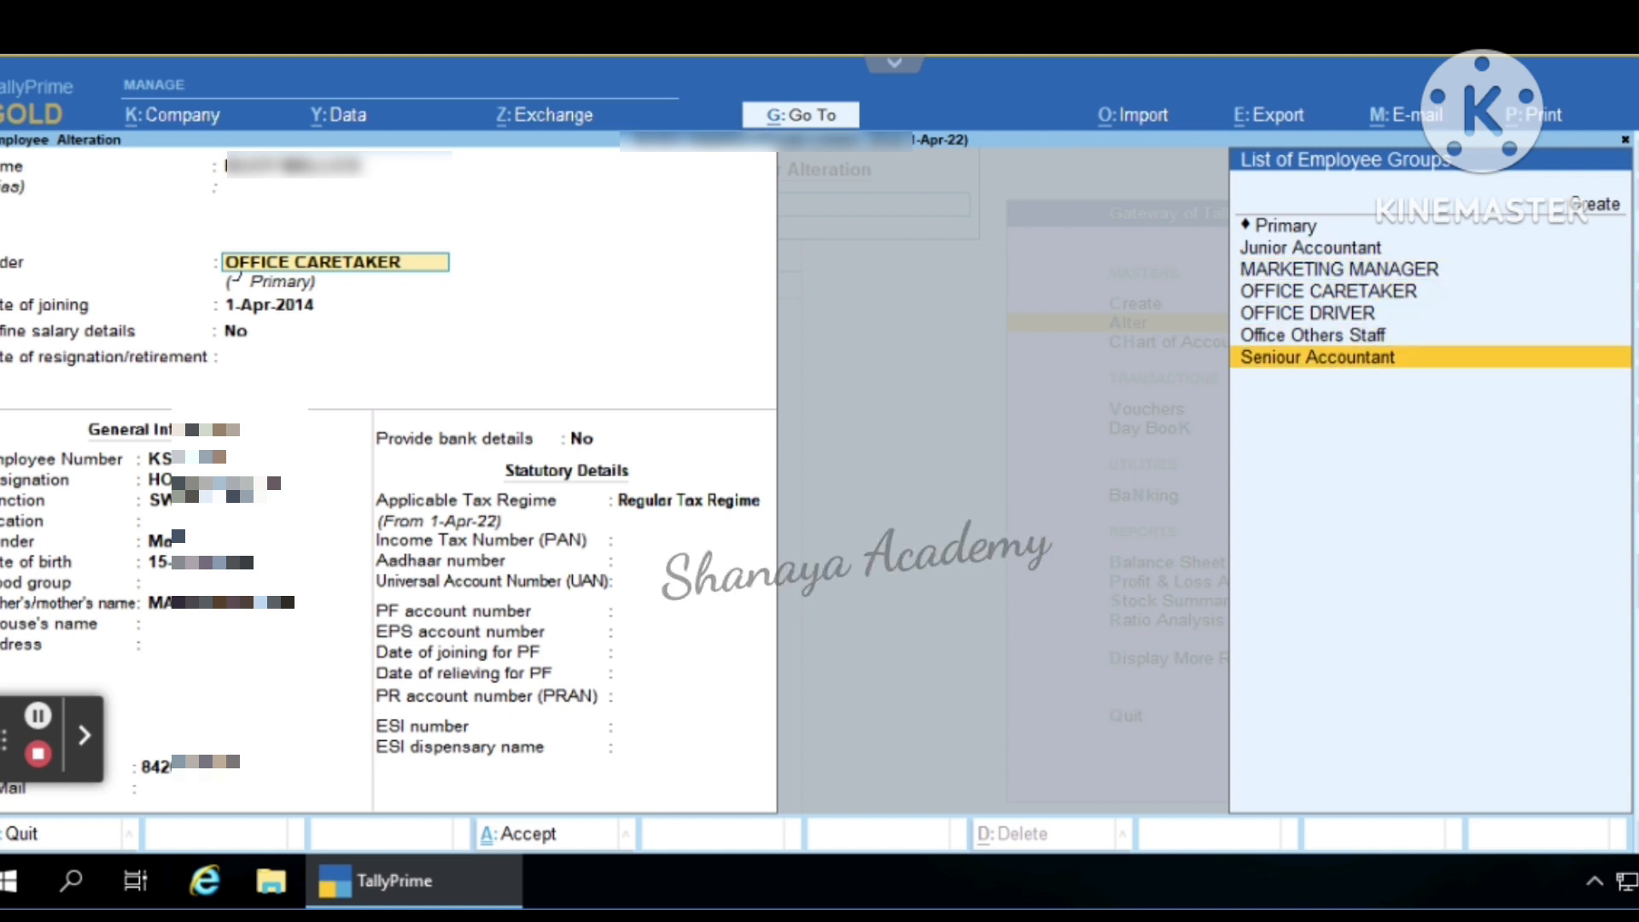
{"action": "key", "text": "Up"}
{"action": "key", "text": "Up"}
{"action": "key", "text": "Up"}
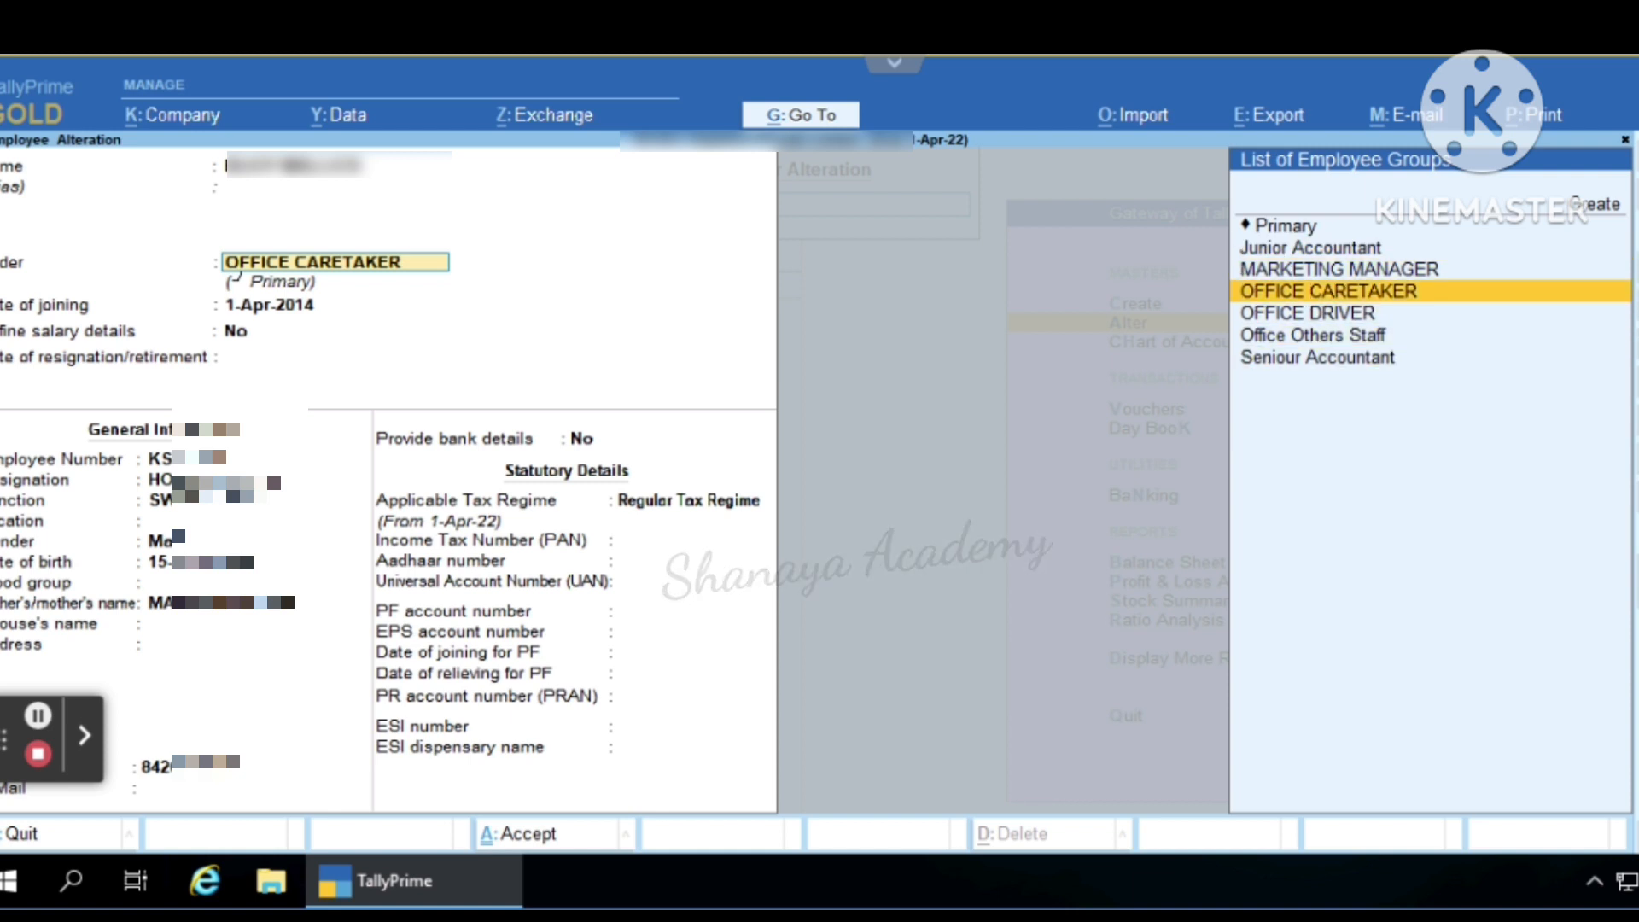
{"action": "key", "text": "Return"}
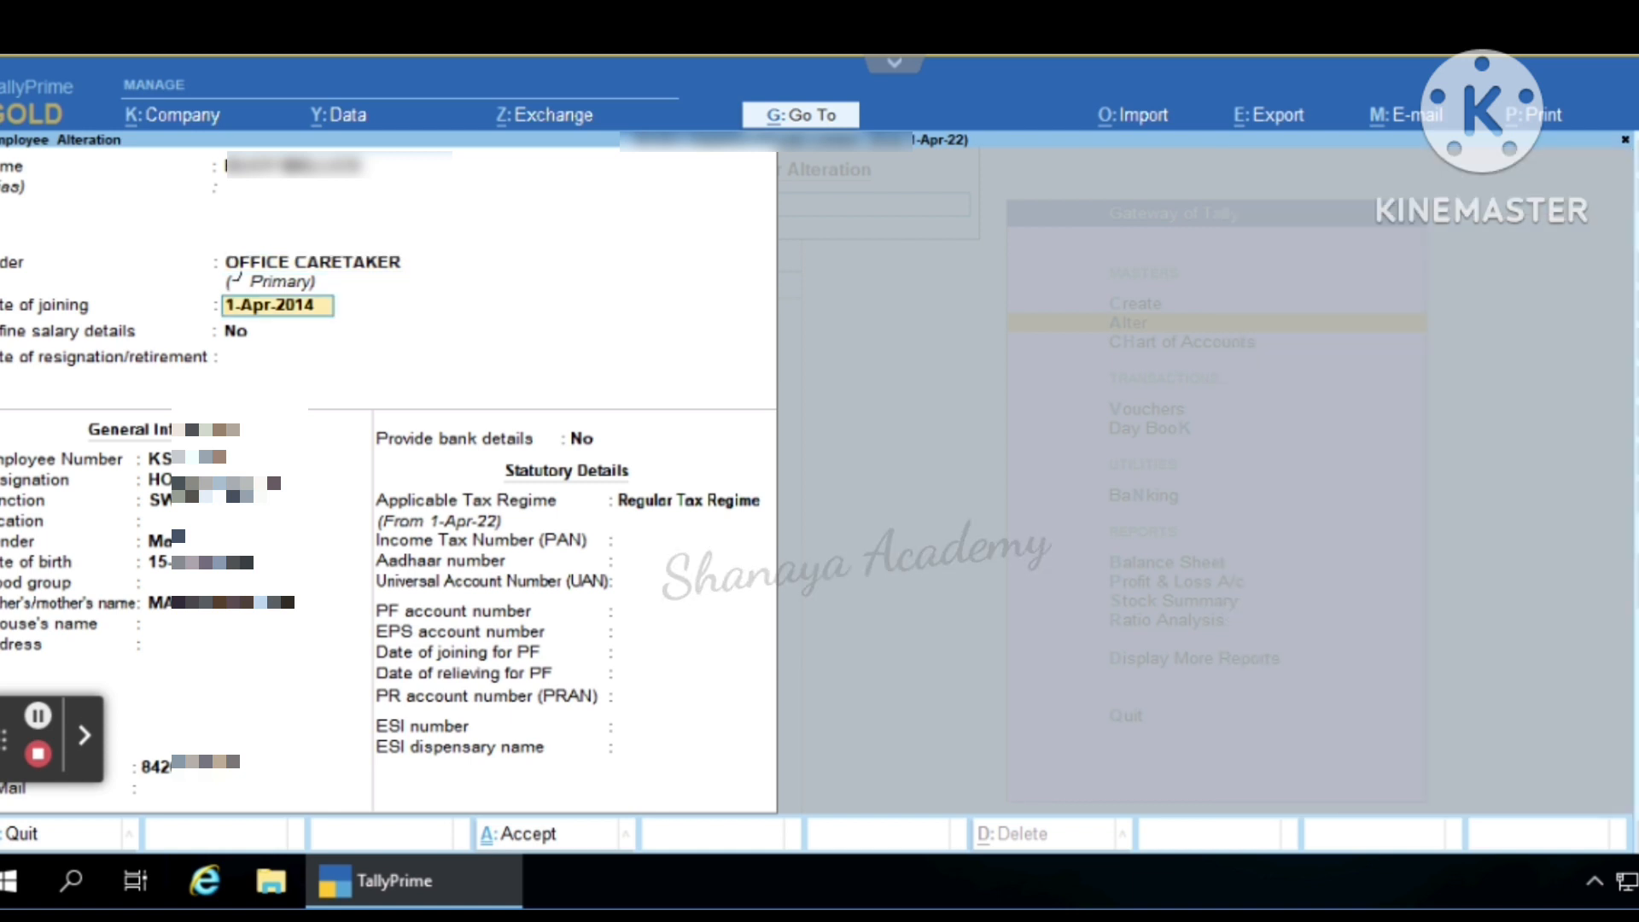
- Review the employee's joining date, salary details setting, resignation date, employee number, designation, function and location
{"action": "key", "text": "Return"}
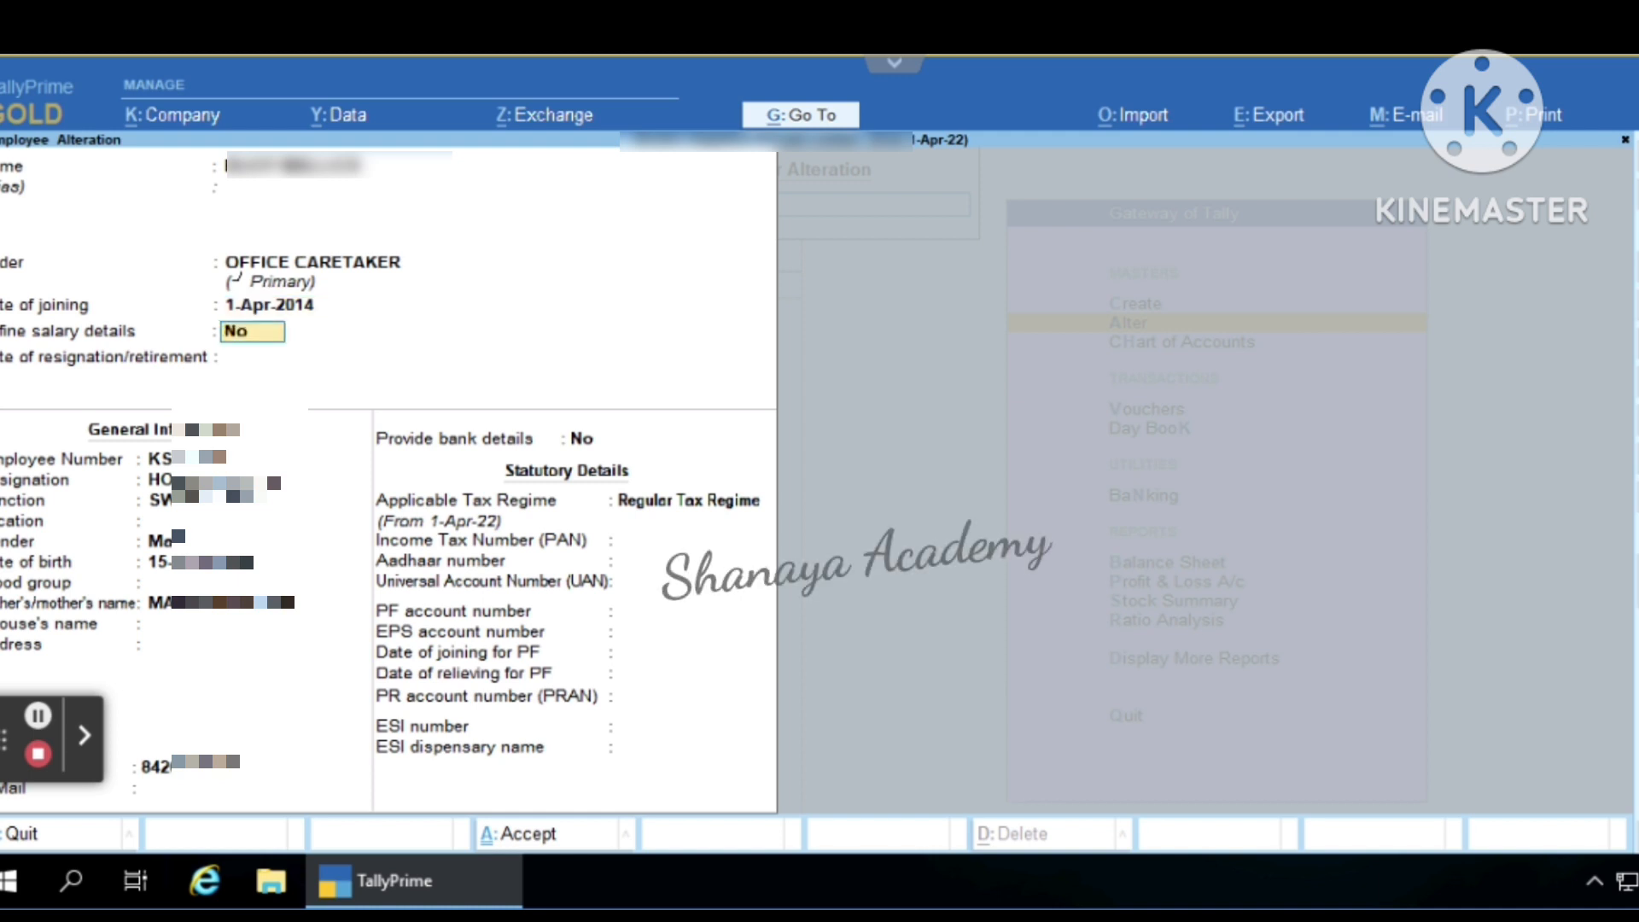
{"action": "key", "text": "Return"}
{"action": "key", "text": "Return"}
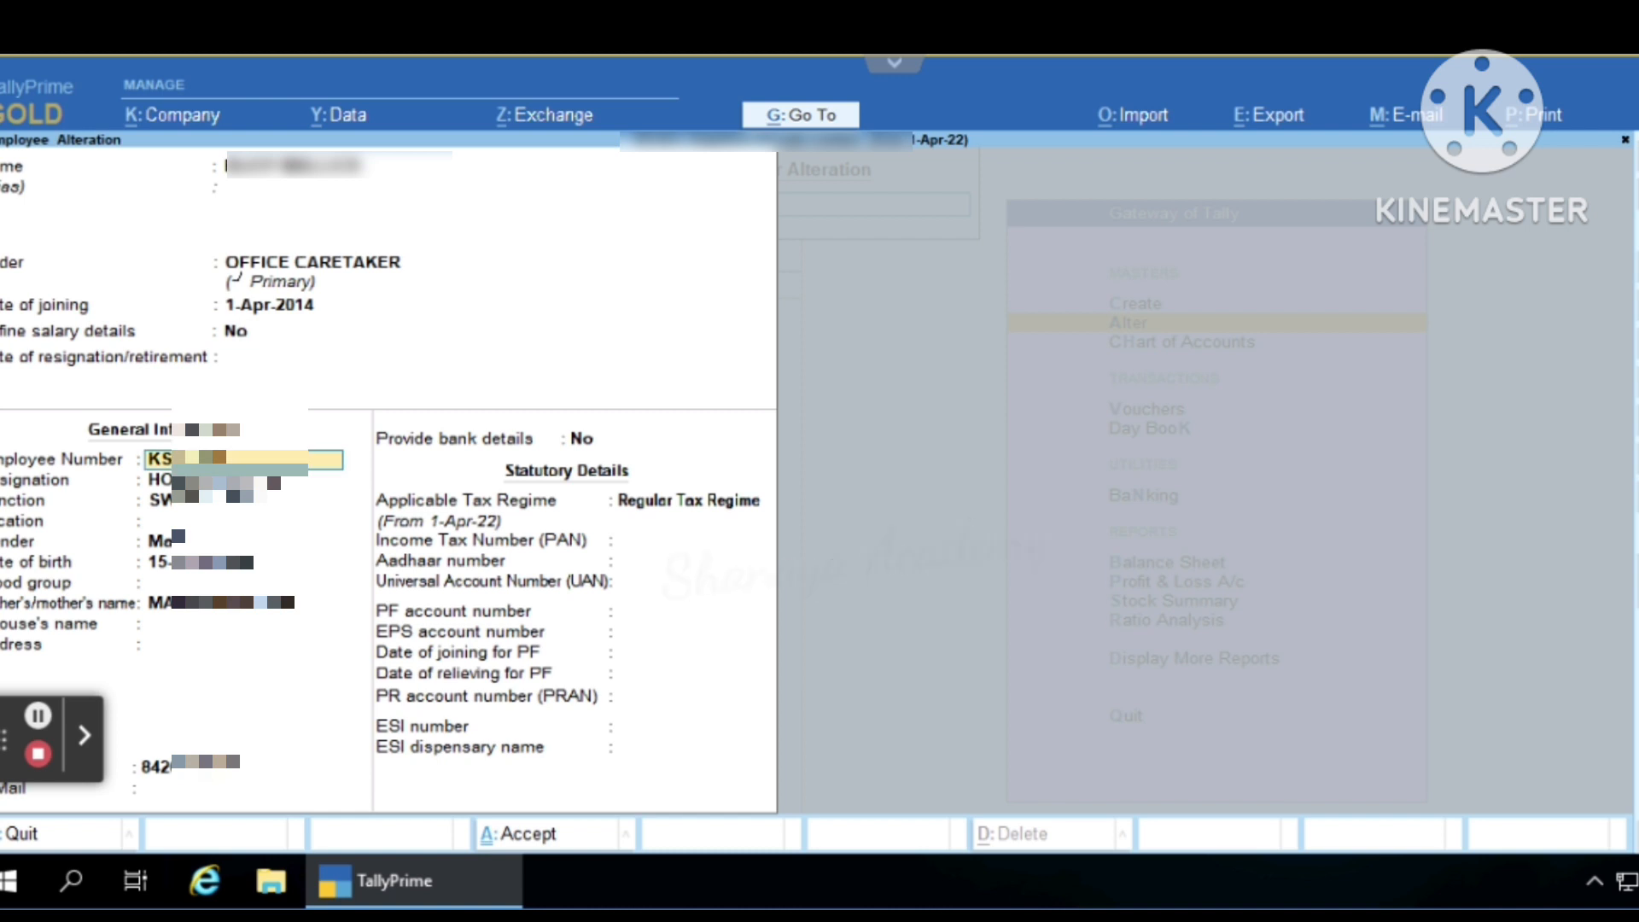
{"action": "key", "text": "Return"}
{"action": "key", "text": "Return"}
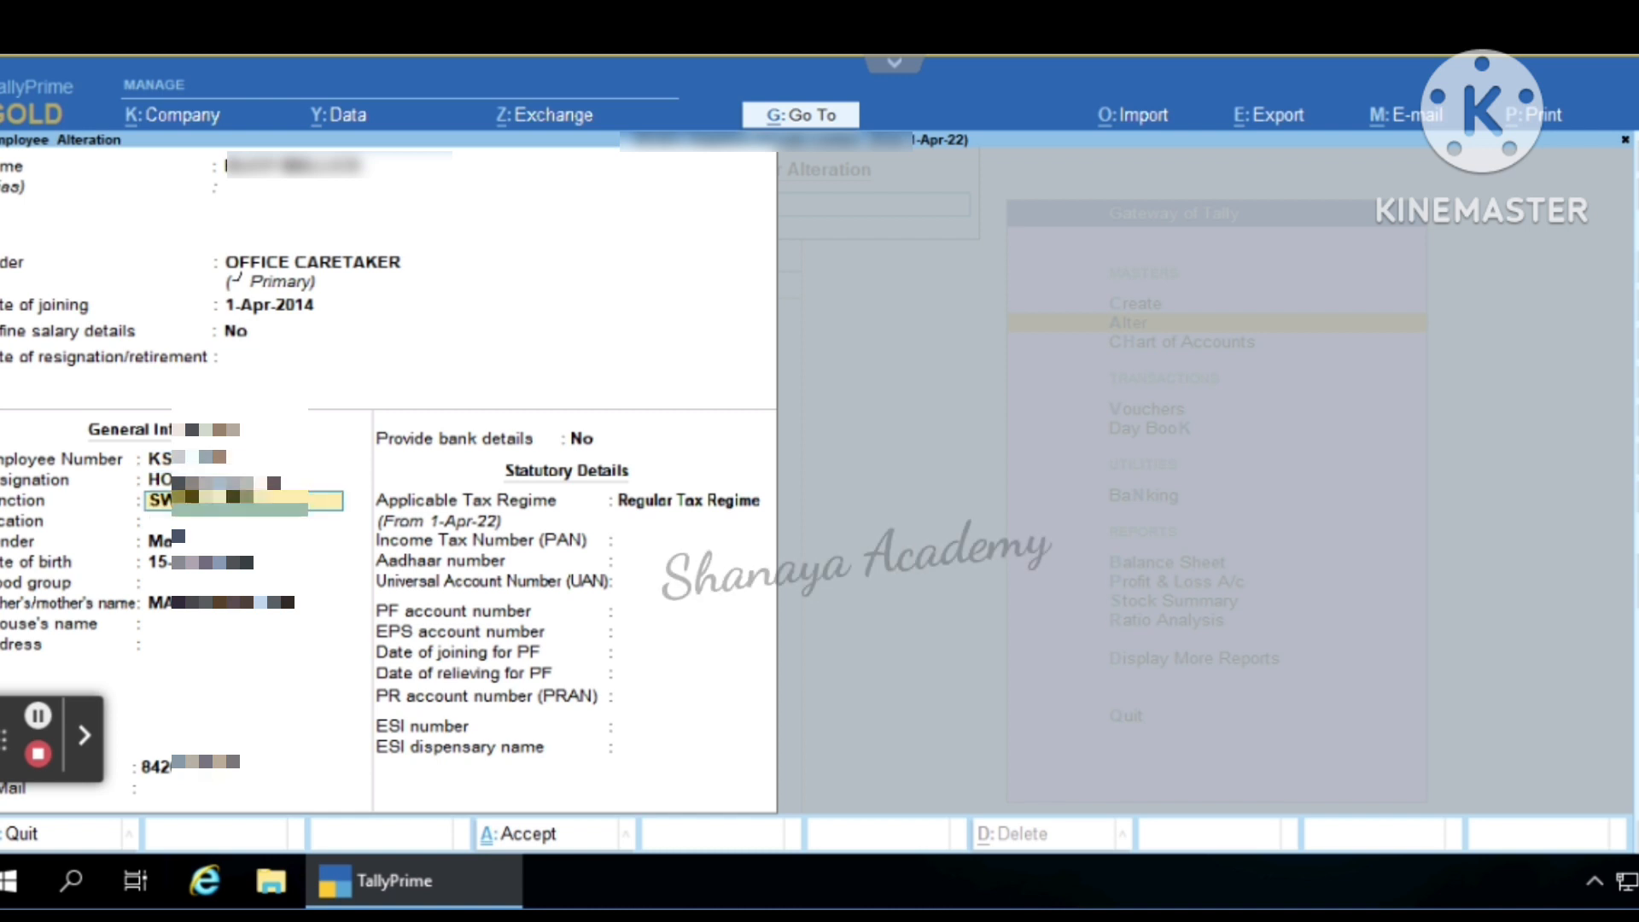
{"action": "key", "text": "Return"}
{"action": "key", "text": "Return"}
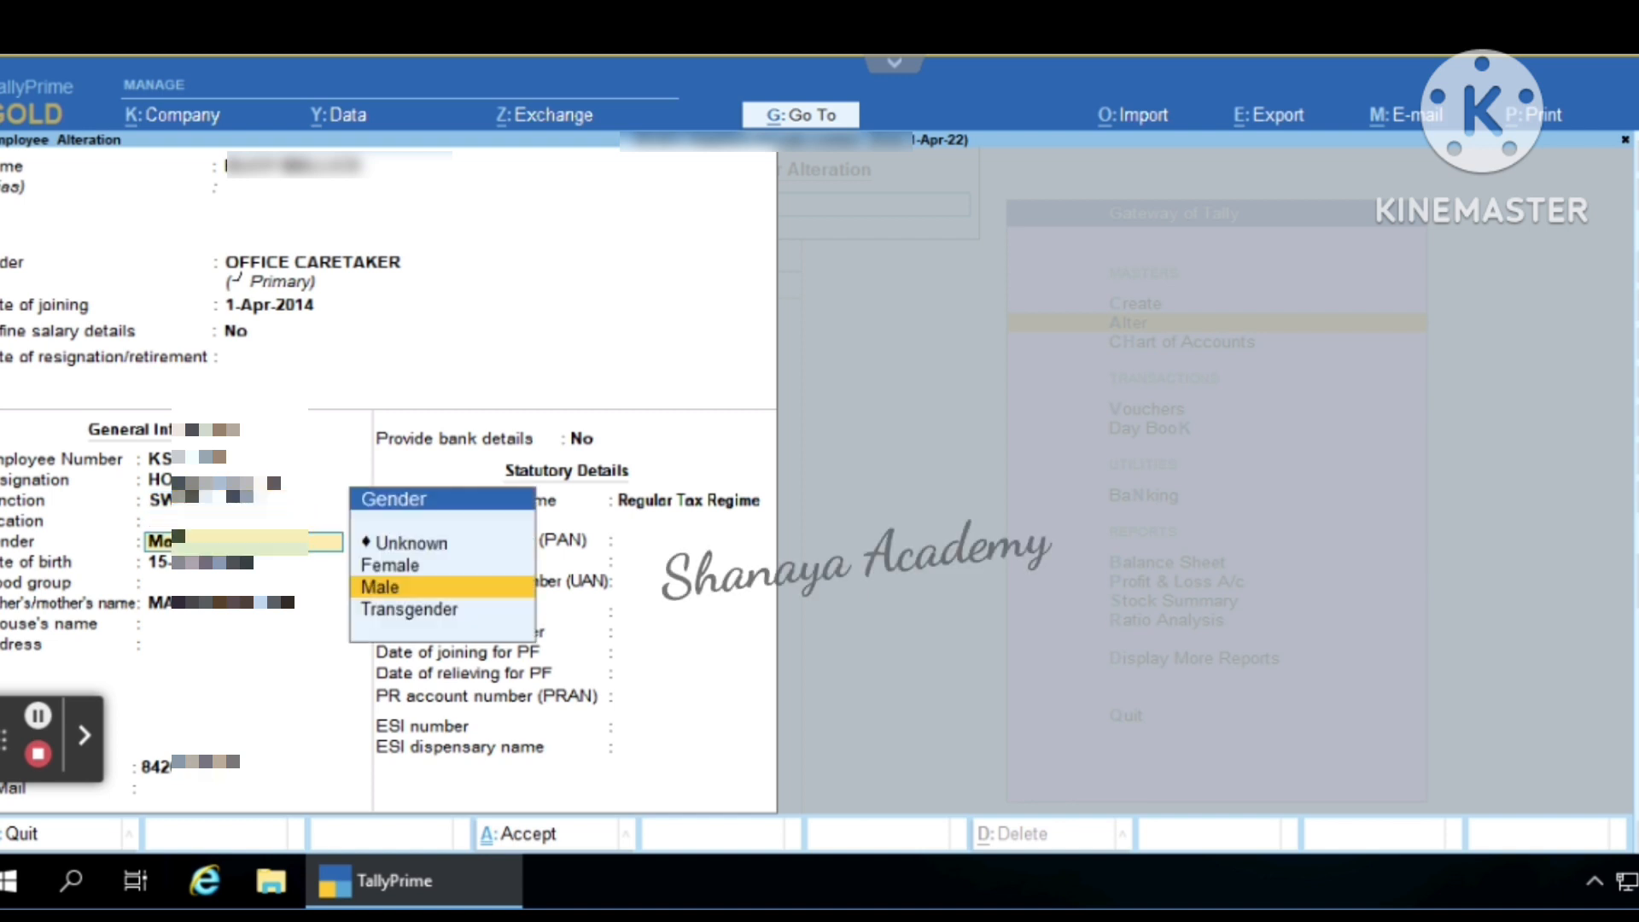
- Review the employee's personal and contact details from gender through e-mail, keeping the gender as Male
{"action": "key", "text": "Return"}
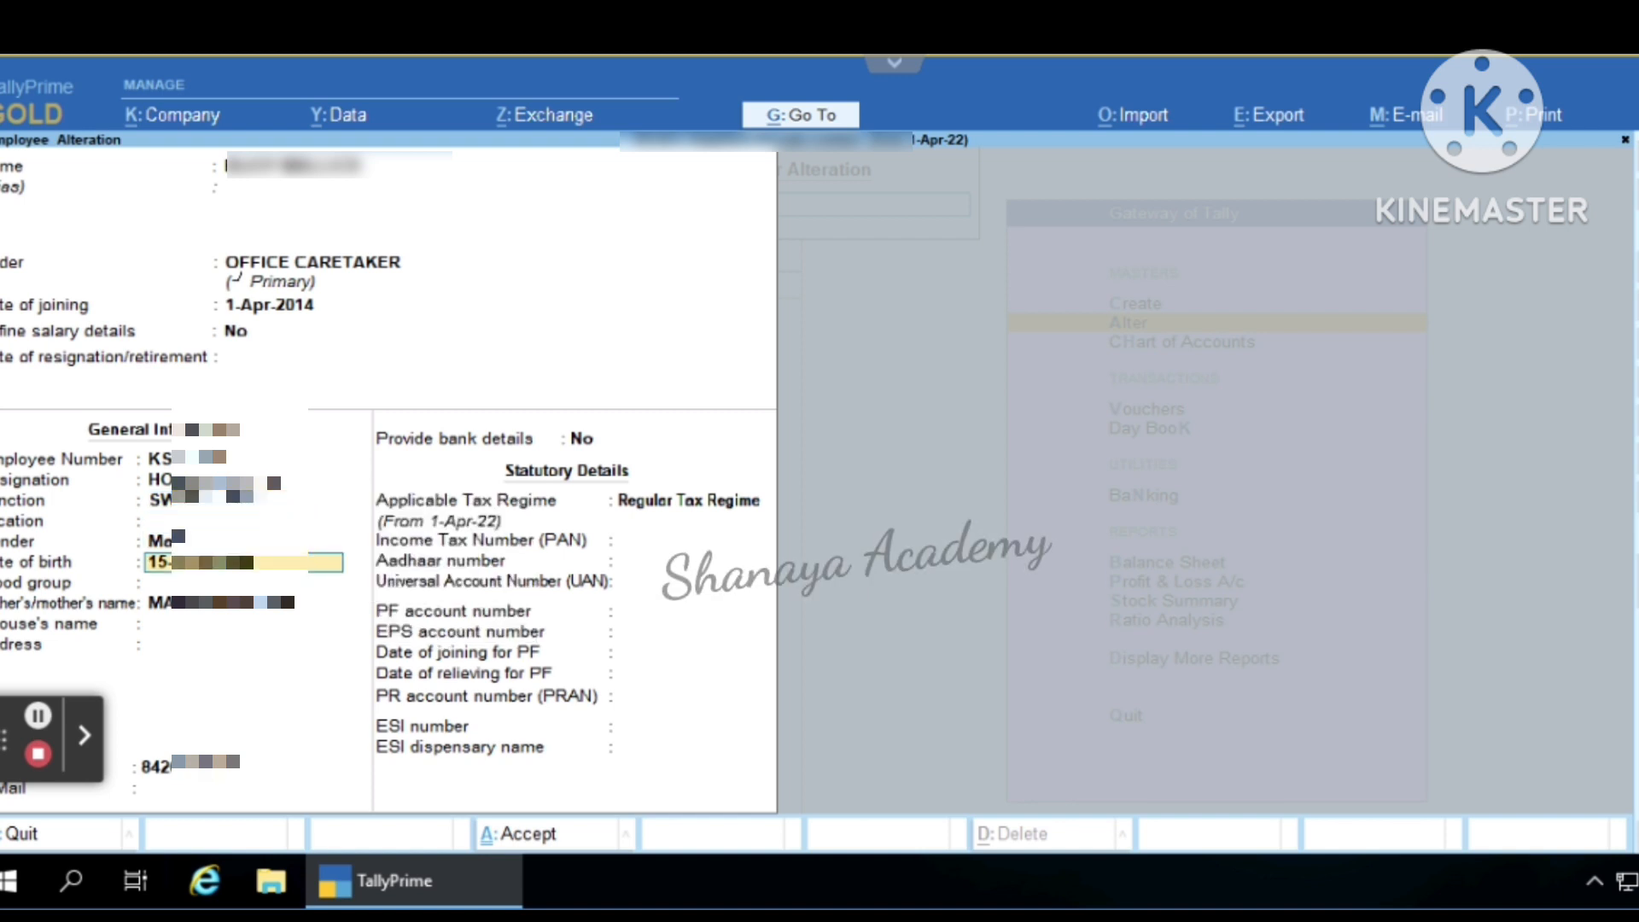
{"action": "key", "text": "Return"}
{"action": "key", "text": "Return"}
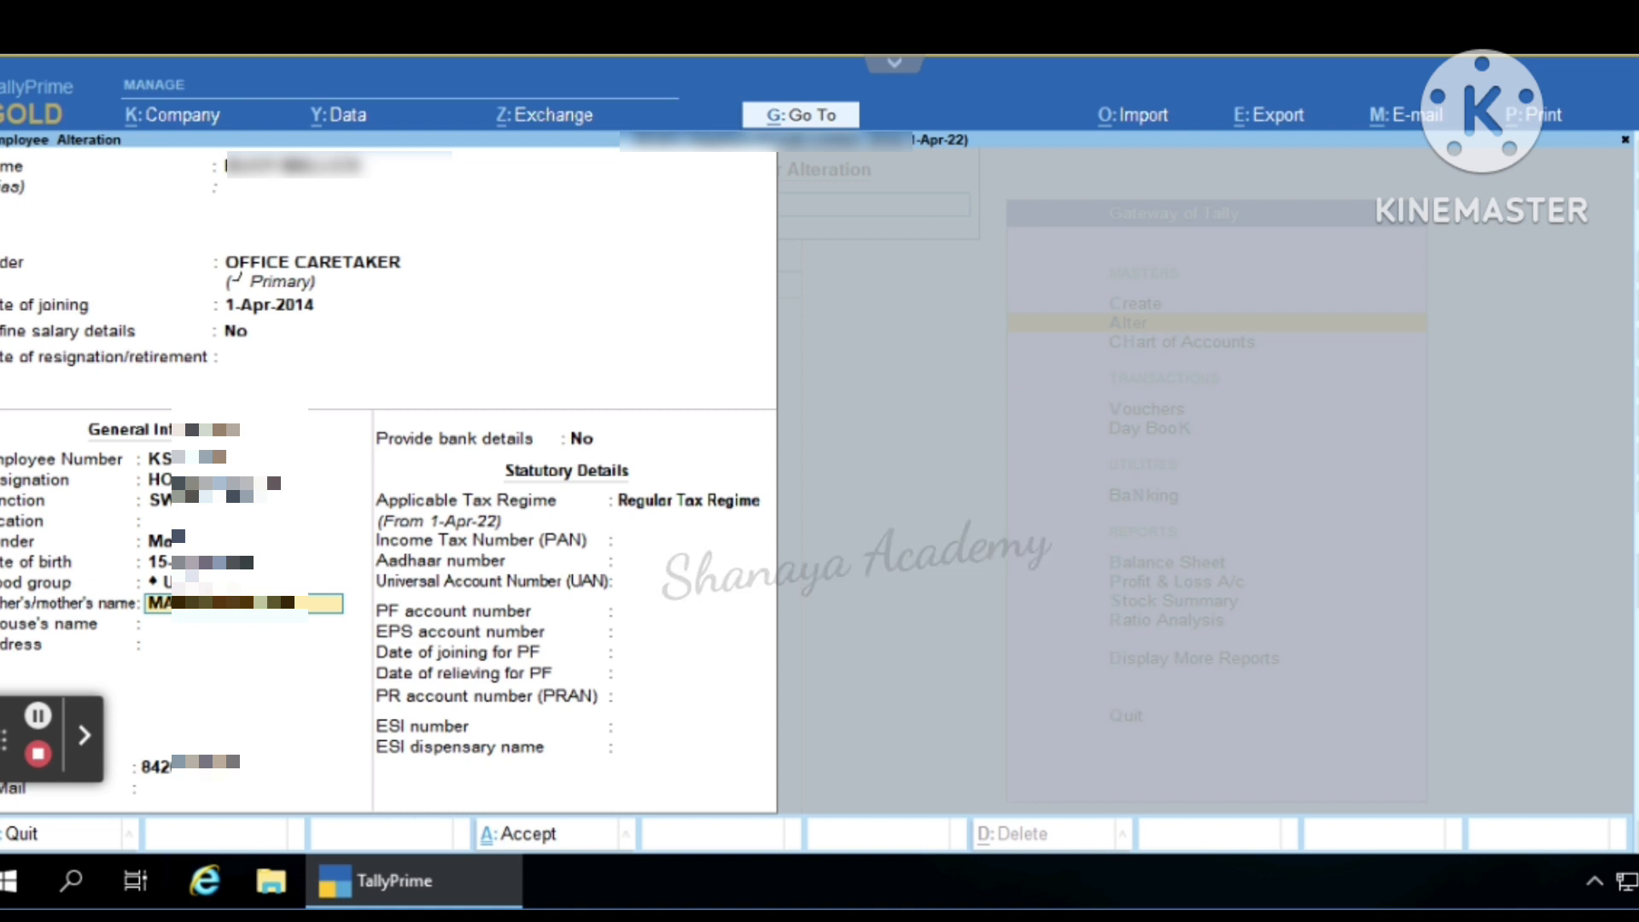
{"action": "key", "text": "Return"}
{"action": "key", "text": "Return"}
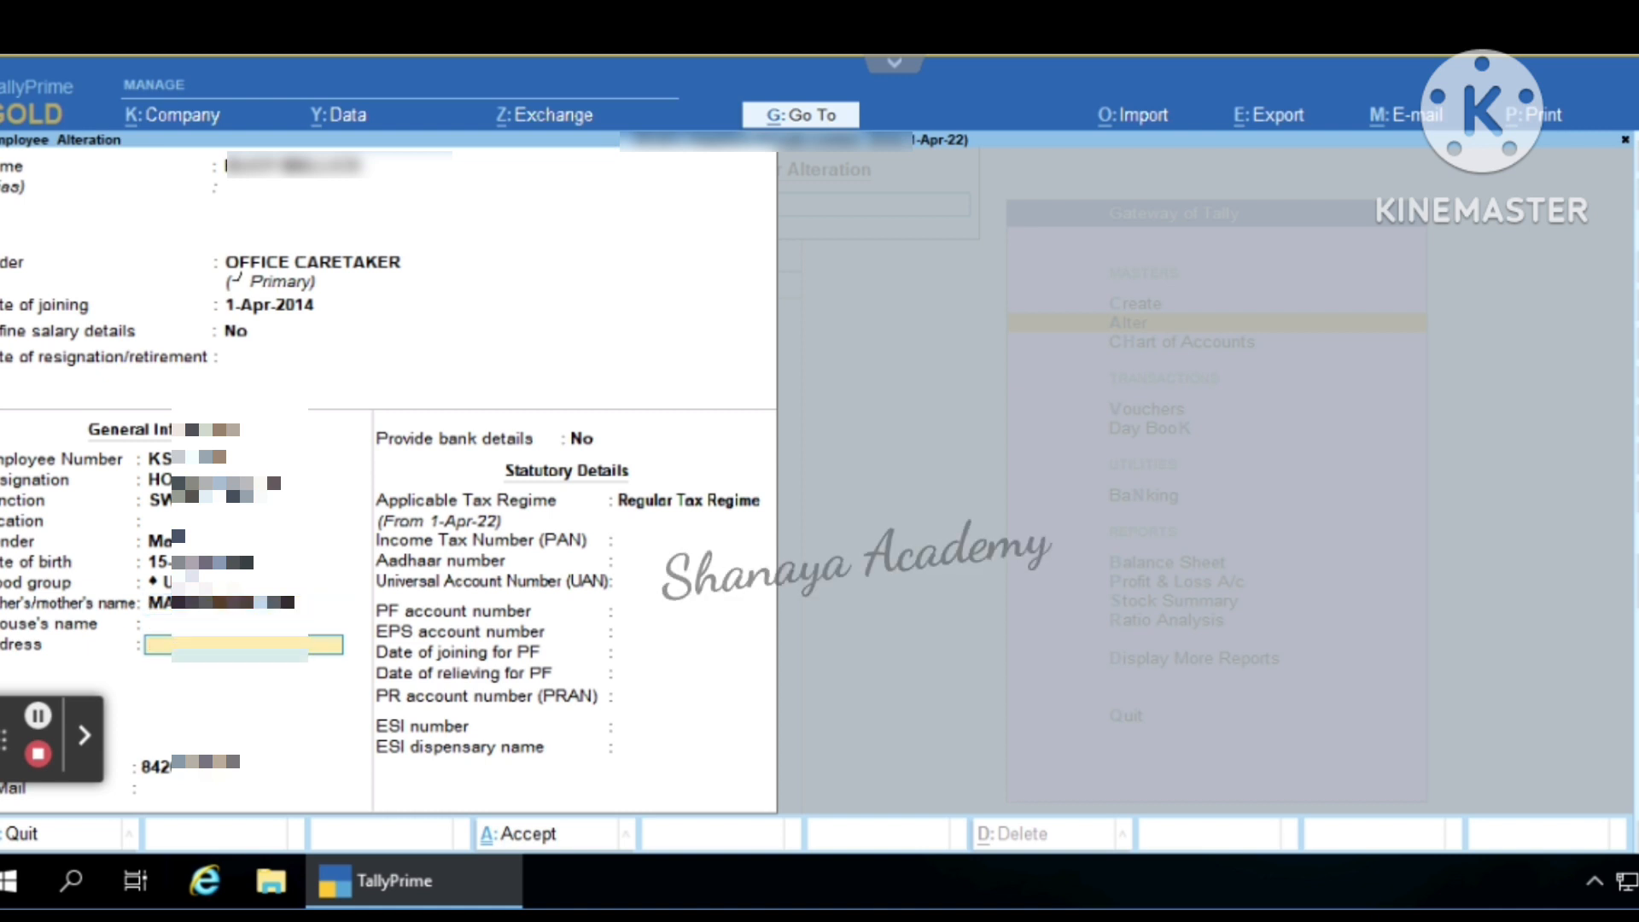
{"action": "key", "text": "Return"}
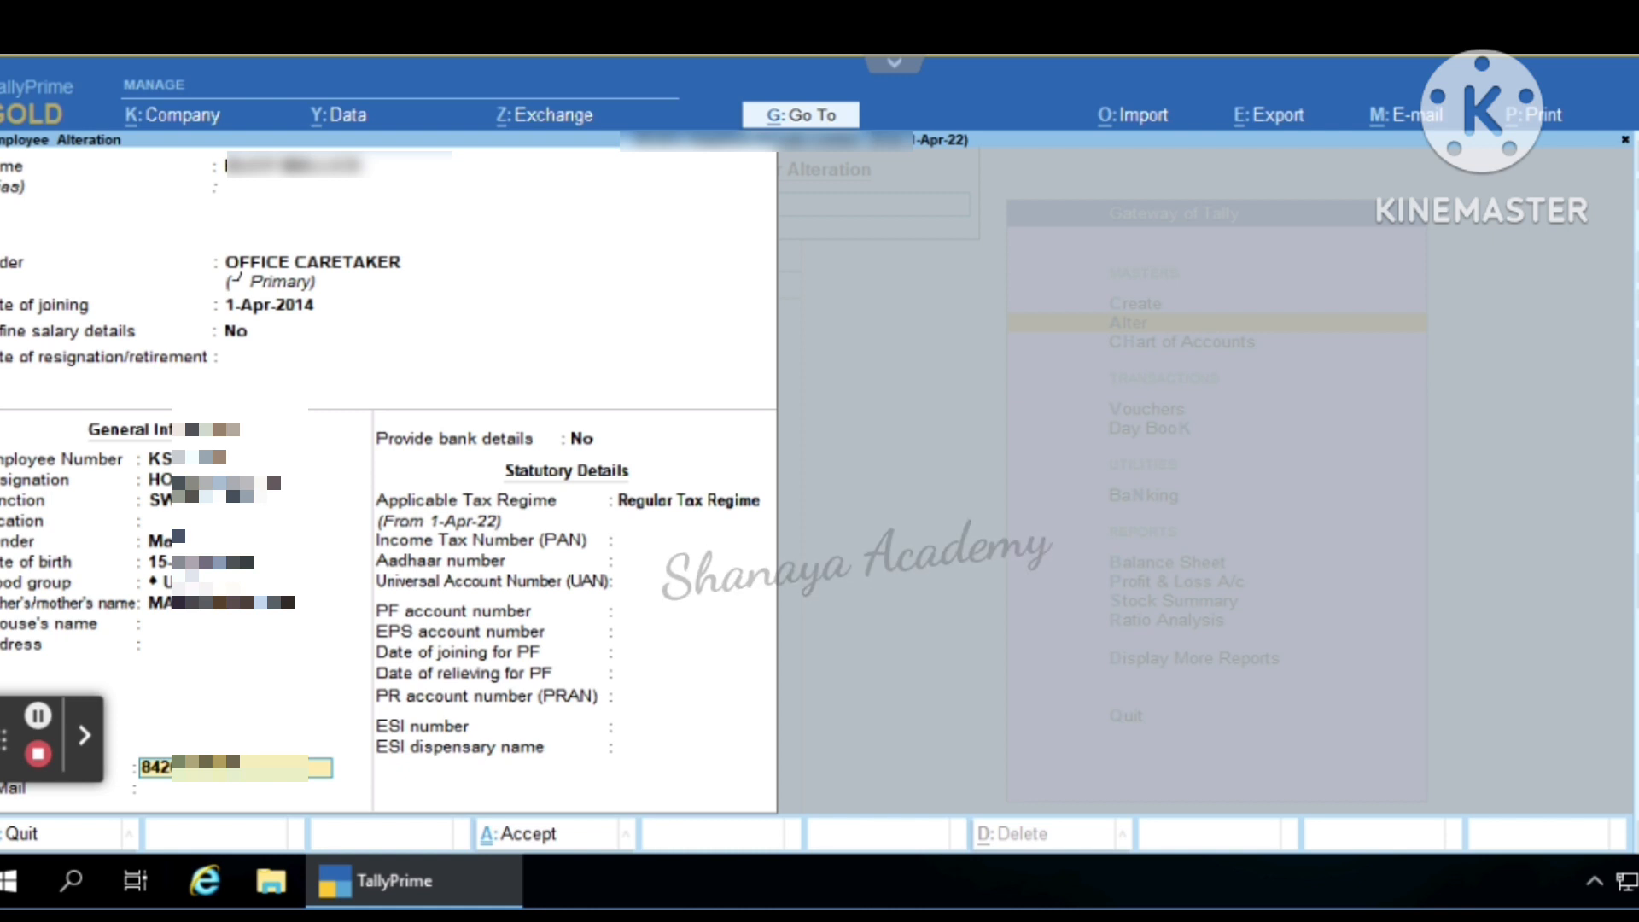
{"action": "key", "text": "Return"}
{"action": "key", "text": "Return"}
- Review the employee's bank and statutory details, keep Regular Tax Regime, and accept the record
{"action": "key", "text": "Return"}
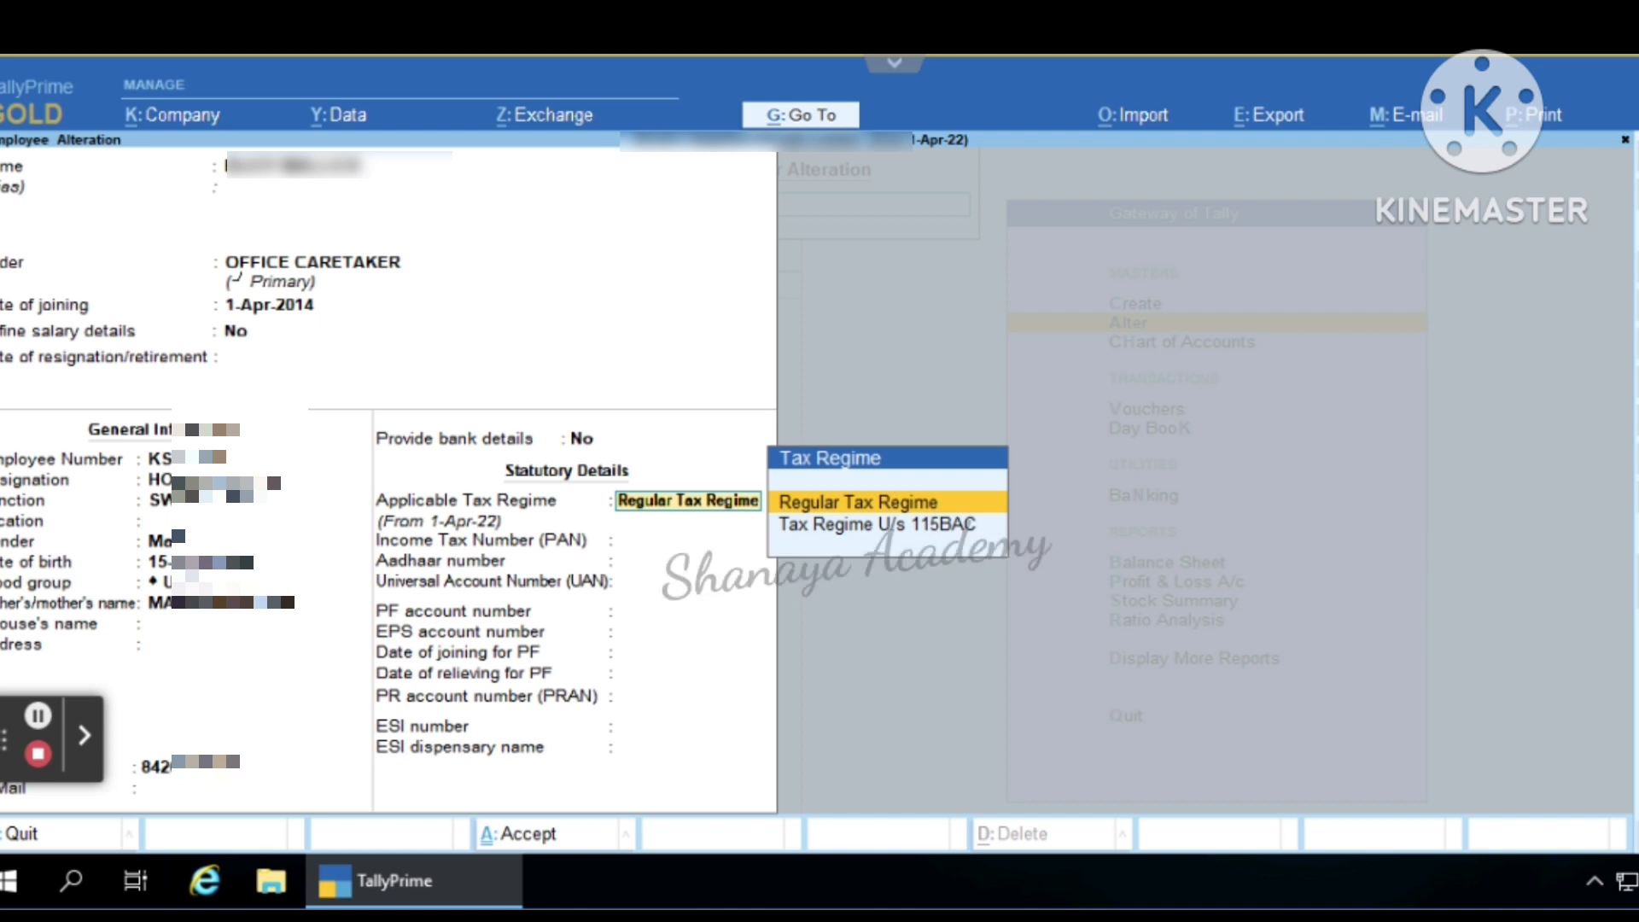
{"action": "key", "text": "Return"}
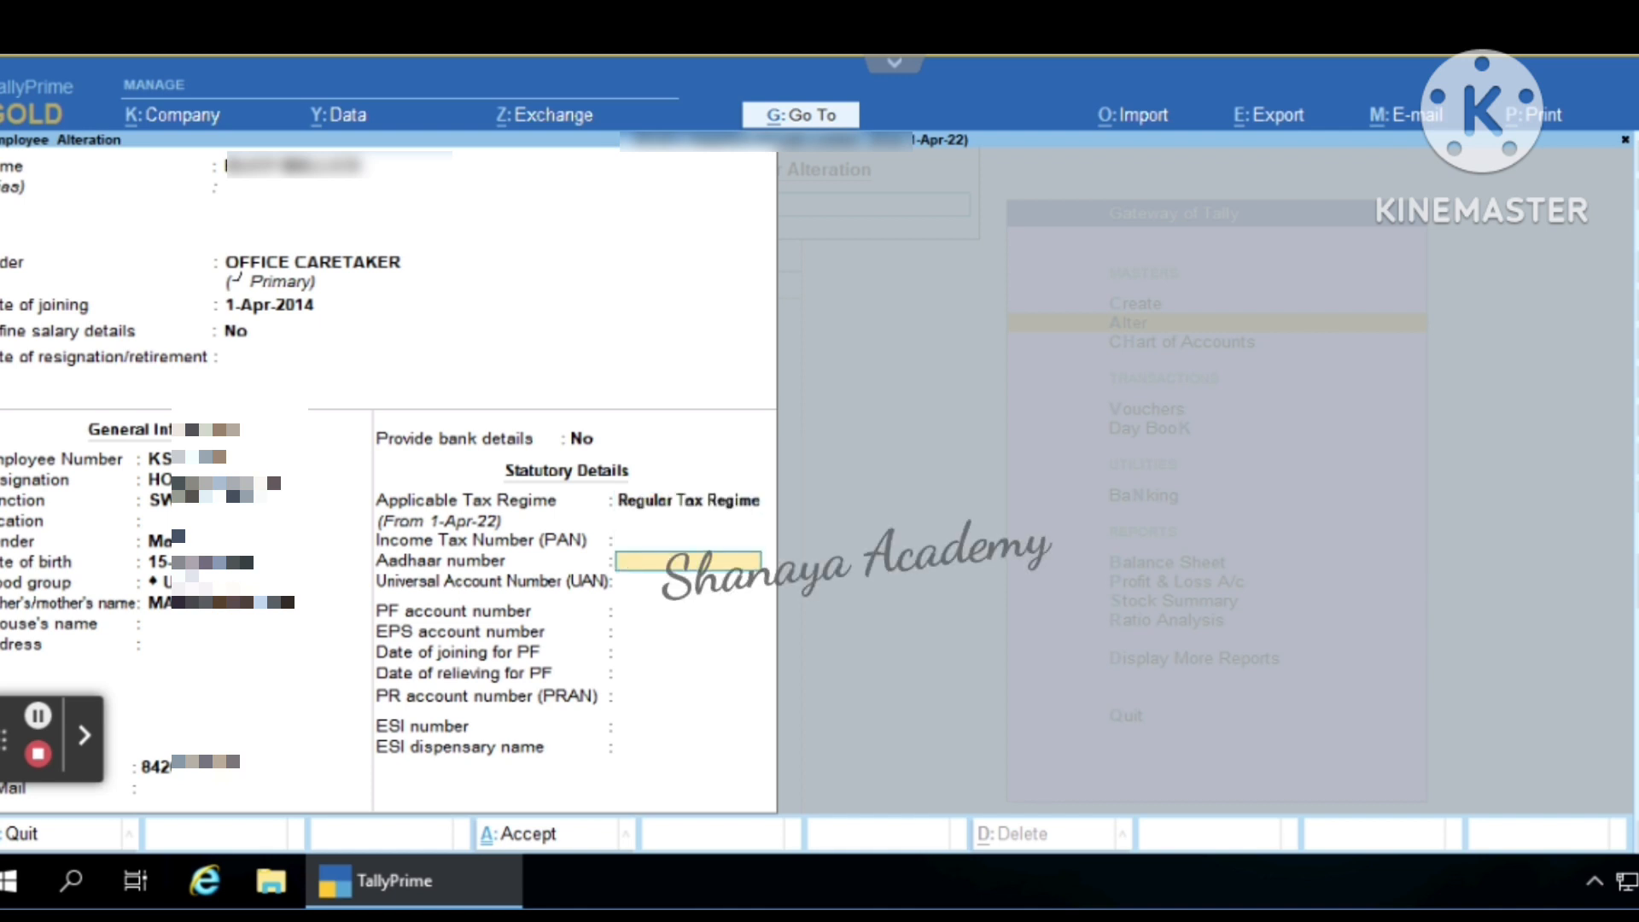
{"action": "key", "text": "Return"}
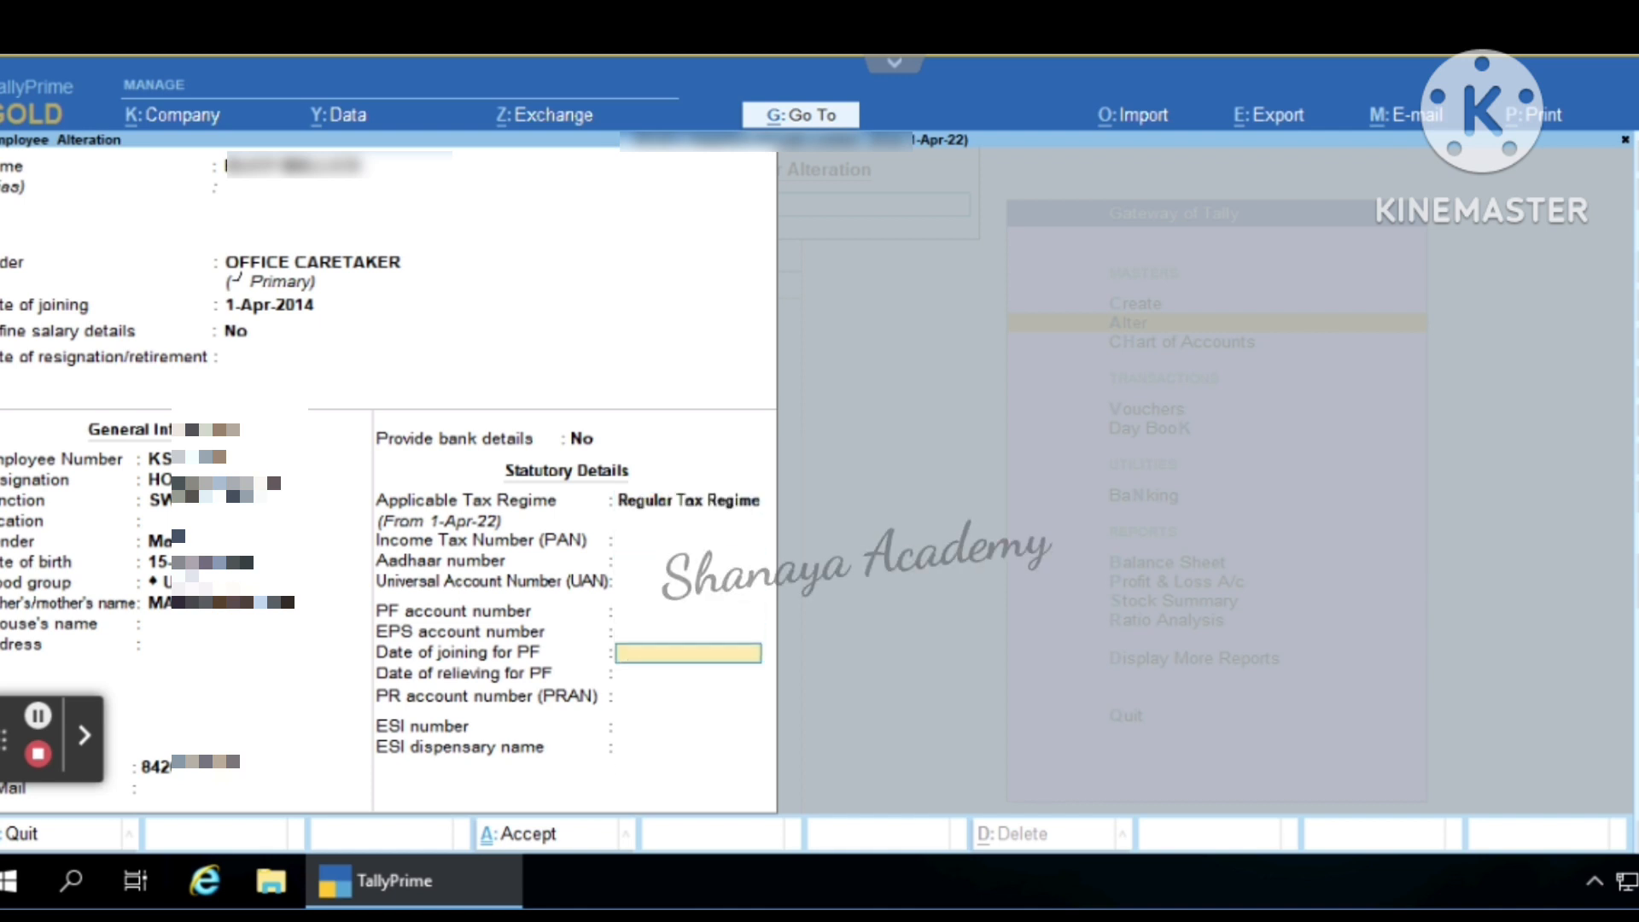
{"action": "key", "text": "Return"}
{"action": "key", "text": "Return"}
{"action": "key", "text": "Return"}
{"action": "key", "text": "Return"}
{"action": "key", "text": "Return"}
{"action": "key", "text": "Return"}
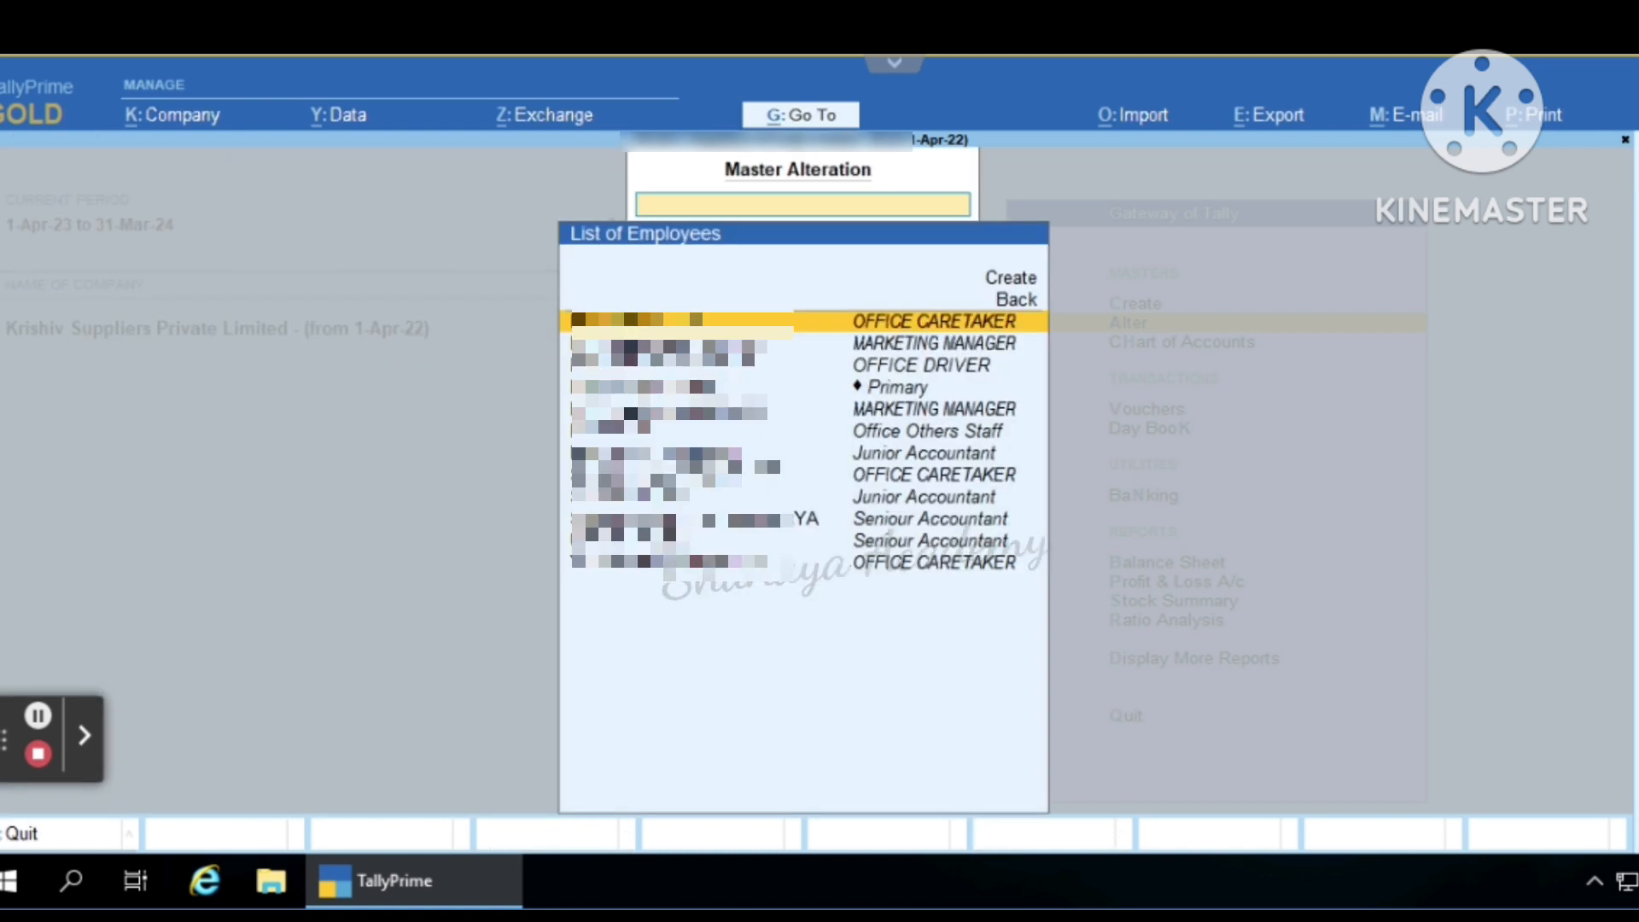
- Examine the list of employees and their assigned groups, stopping at the second Junior Accountant employee
{"action": "key", "text": "Down"}
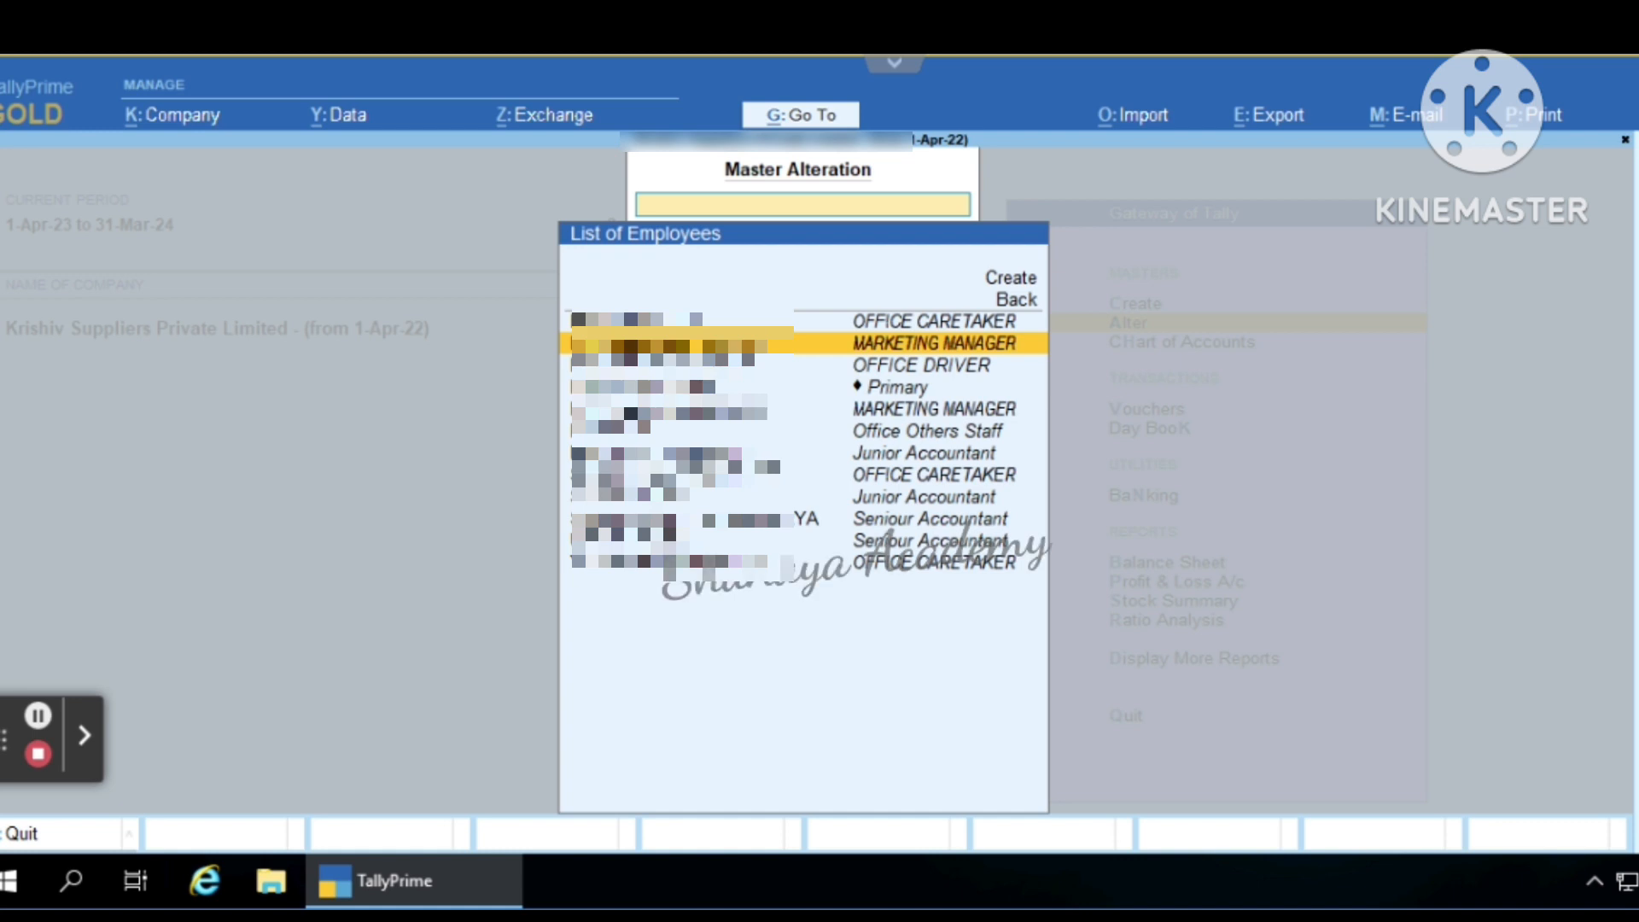
{"action": "key", "text": "Down"}
{"action": "key", "text": "Down"}
{"action": "key", "text": "Down"}
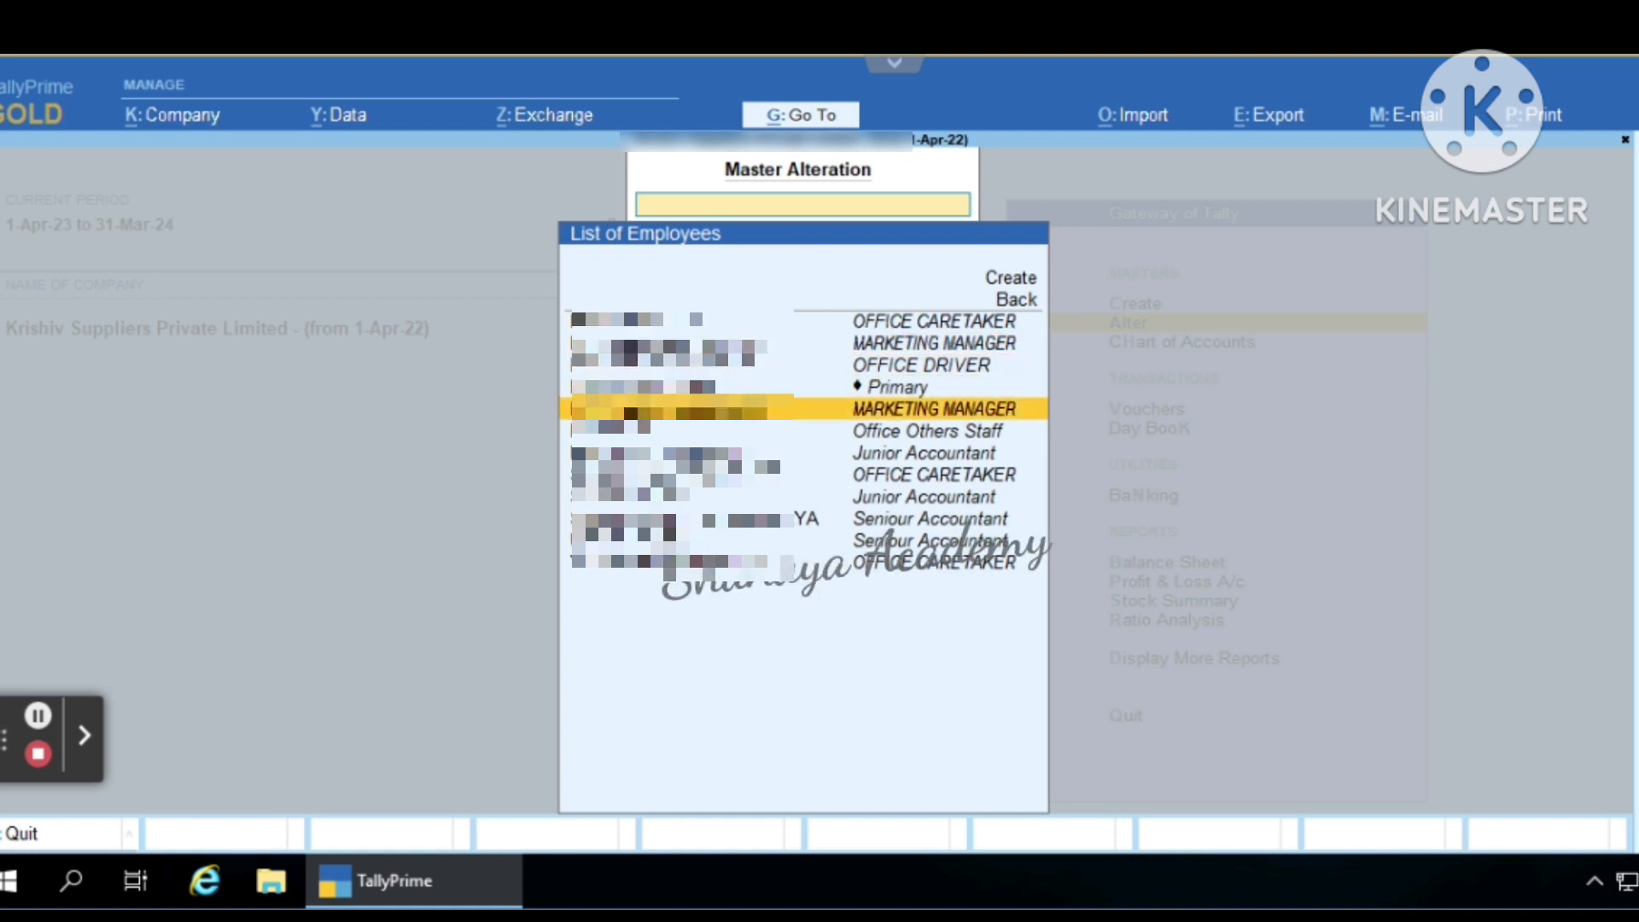
{"action": "key", "text": "Down"}
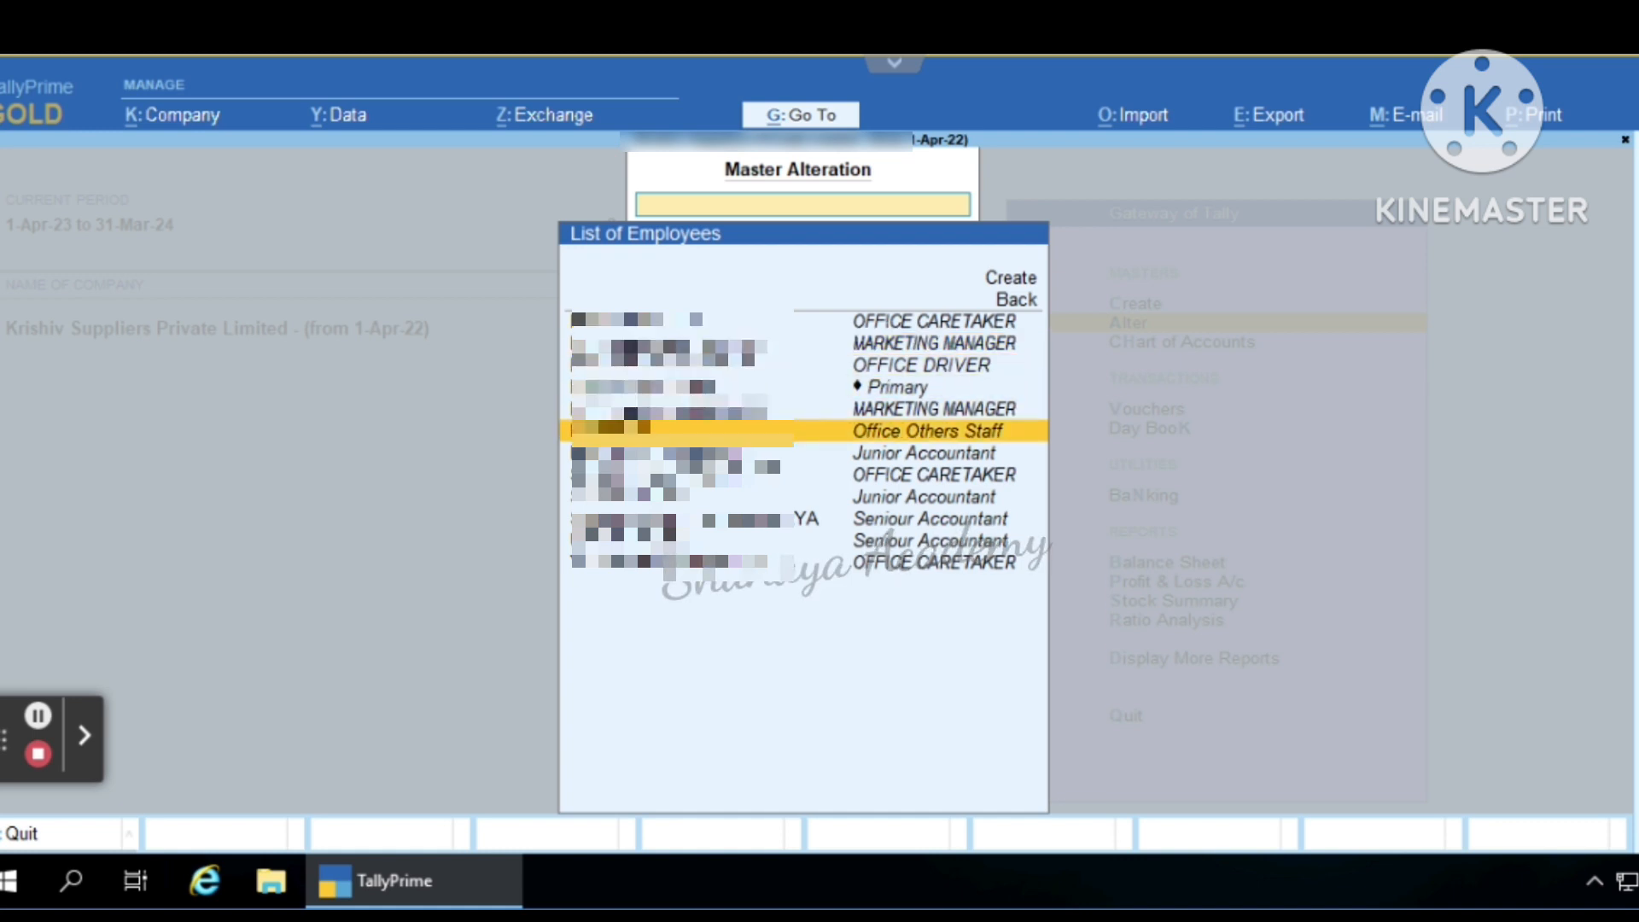
{"action": "key", "text": "Down"}
{"action": "key", "text": "Down"}
{"action": "key", "text": "Down"}
{"action": "key", "text": "Down"}
{"action": "key", "text": "Down"}
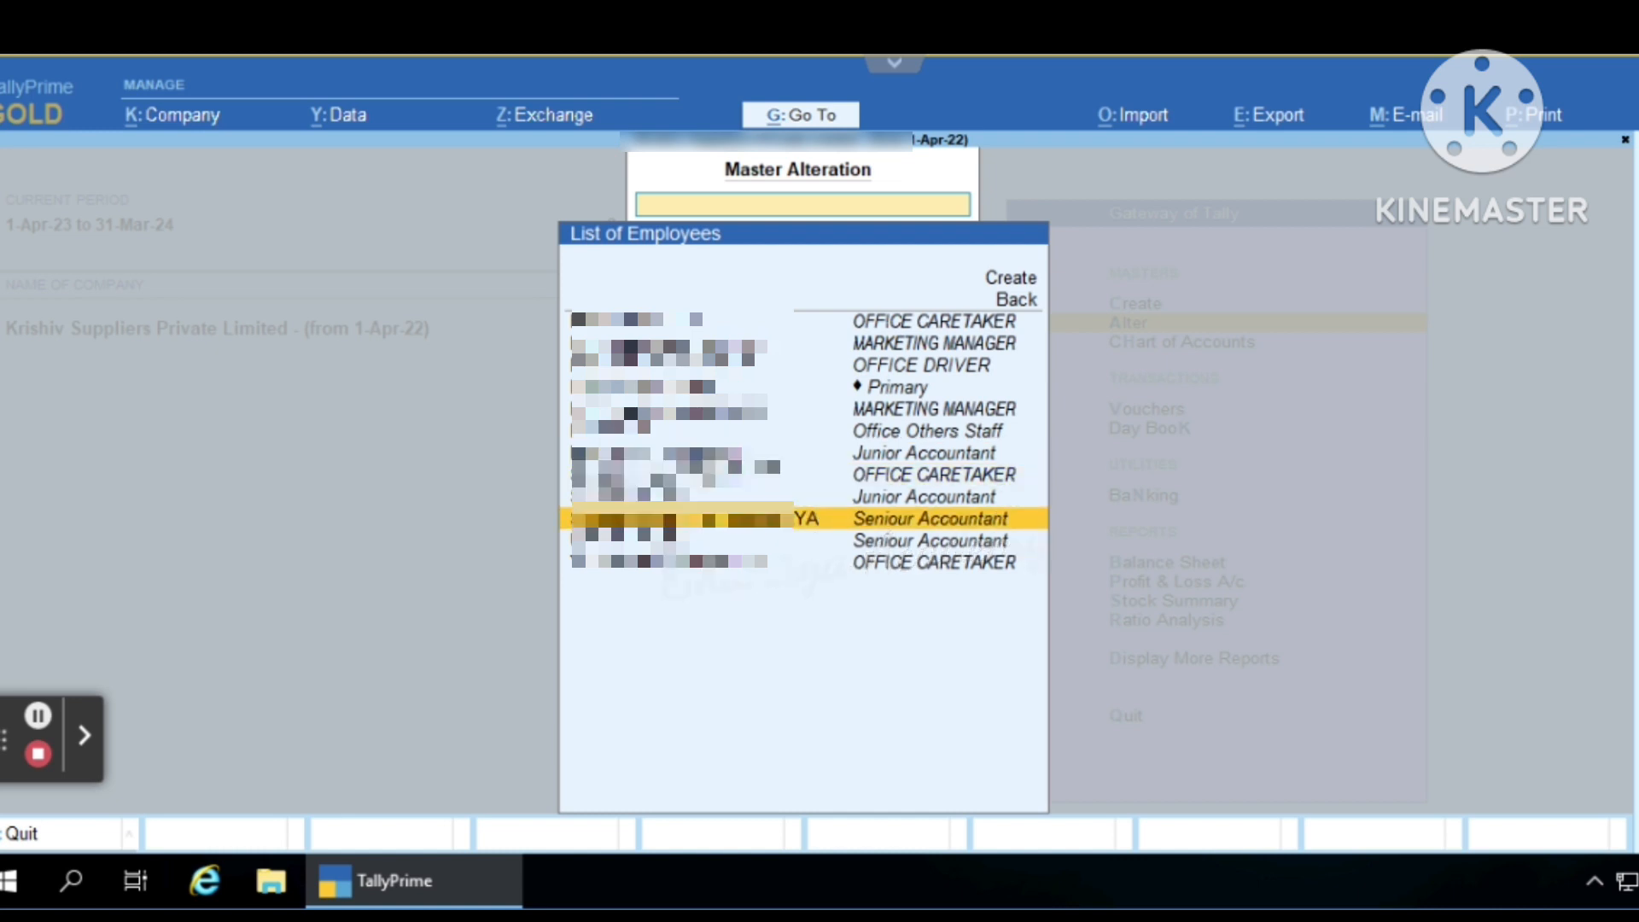
{"action": "key", "text": "Up"}
{"action": "key", "text": "Up"}
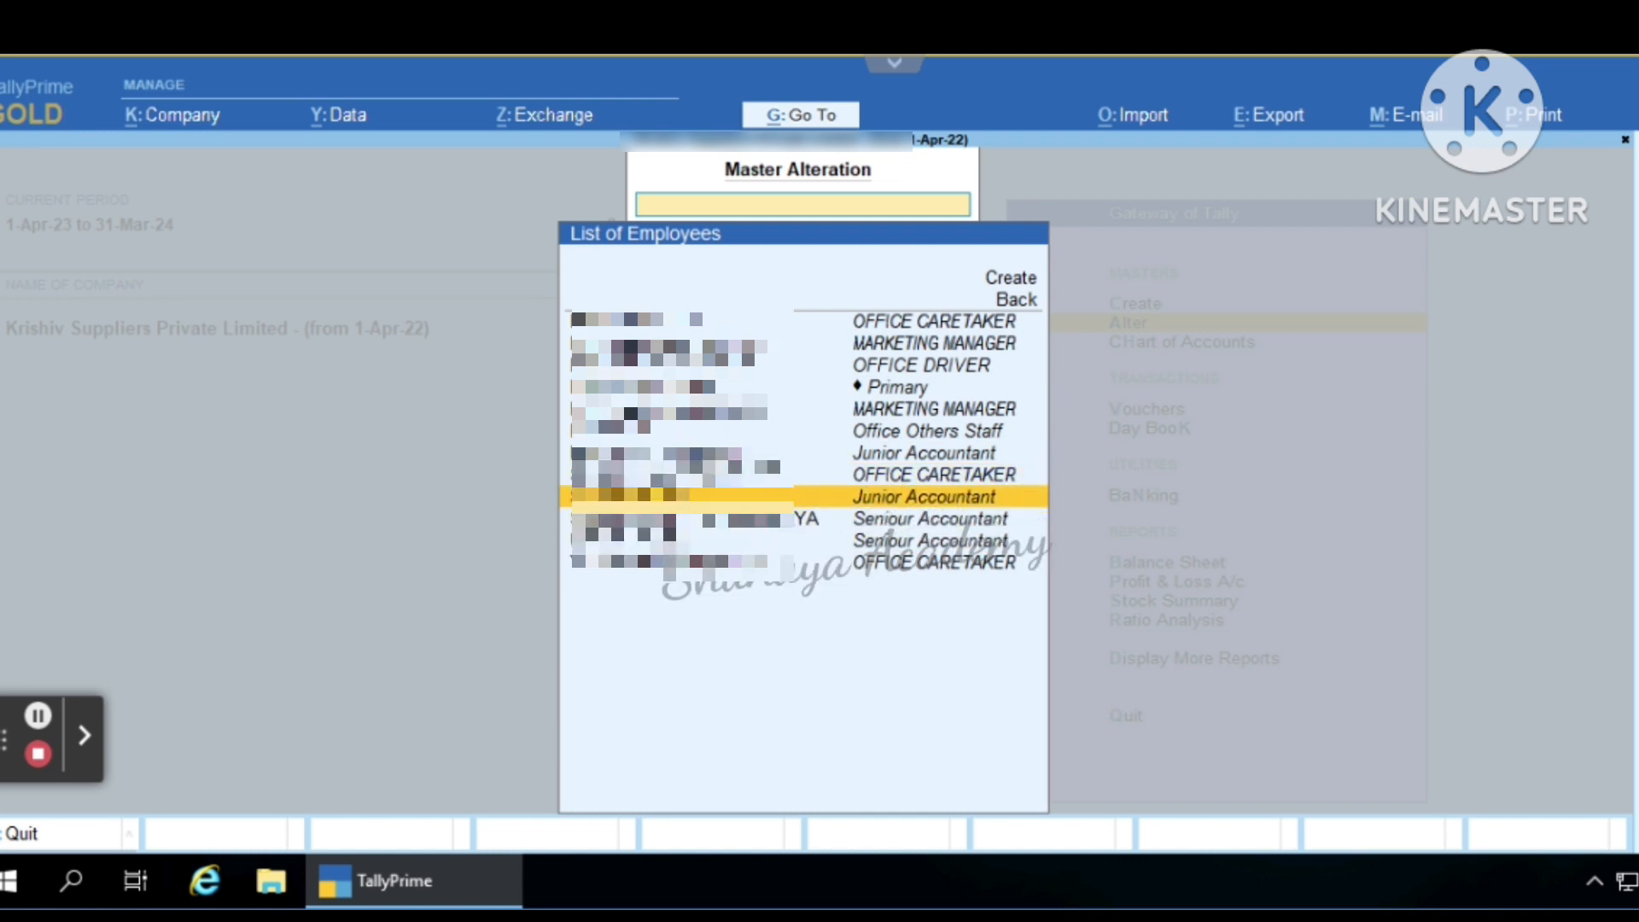
- Open the selected Junior Accountant employee's record and review its group, joining date, salary details setting, resignation date and employee number
{"action": "key", "text": "Return"}
{"action": "key", "text": "Return"}
{"action": "key", "text": "Return"}
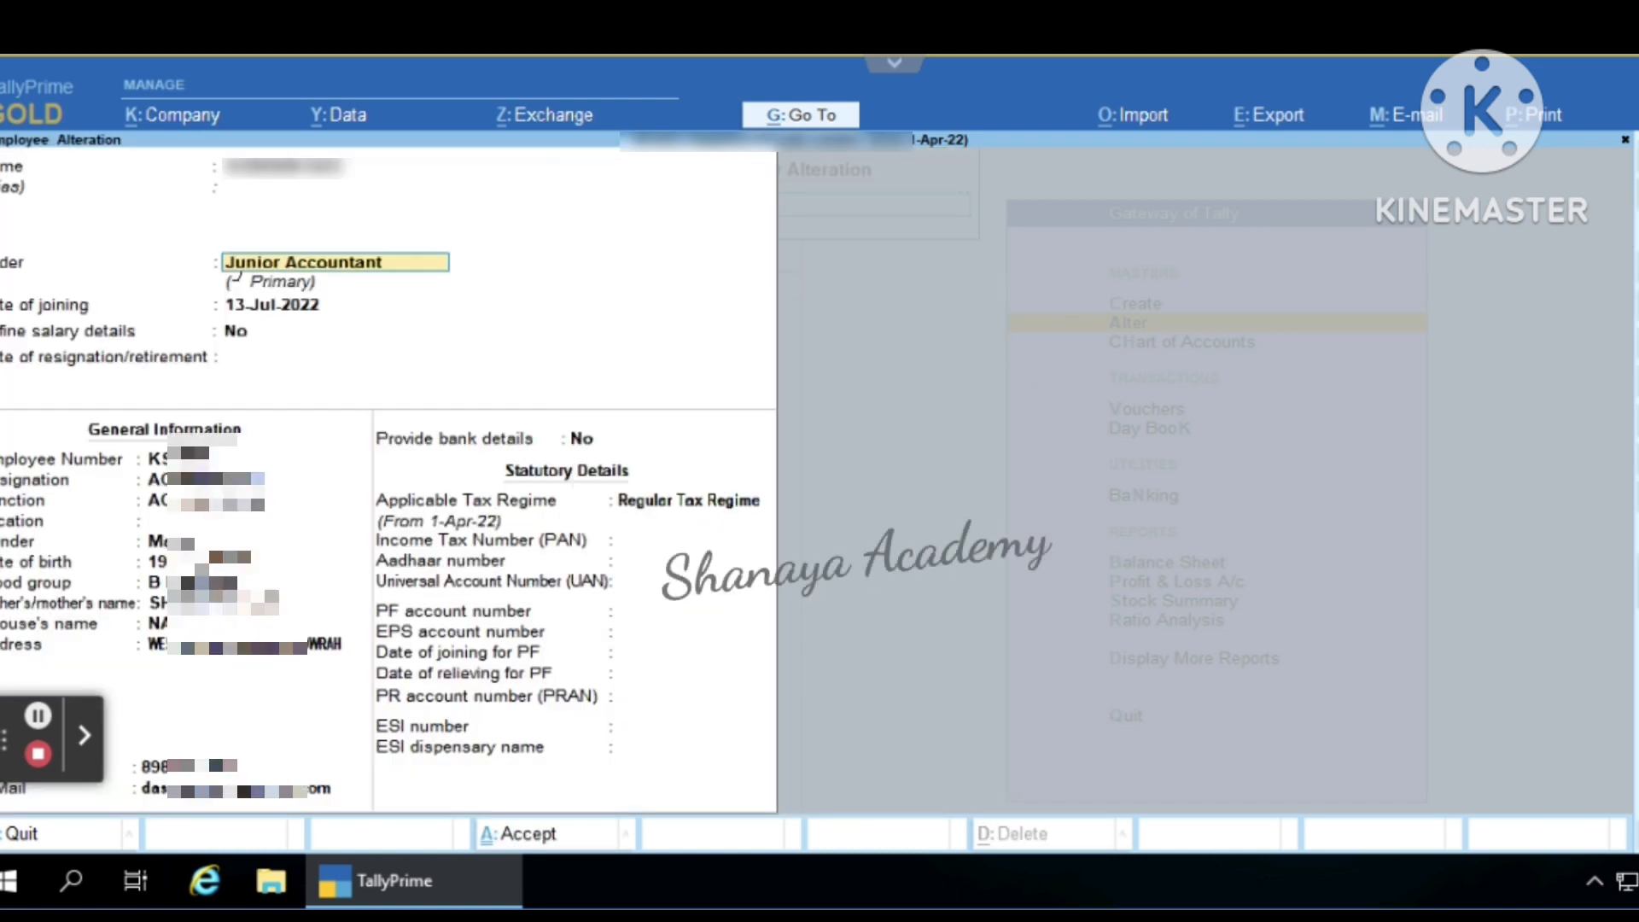
{"action": "key", "text": "Return"}
{"action": "key", "text": "Return"}
{"action": "key", "text": "Return"}
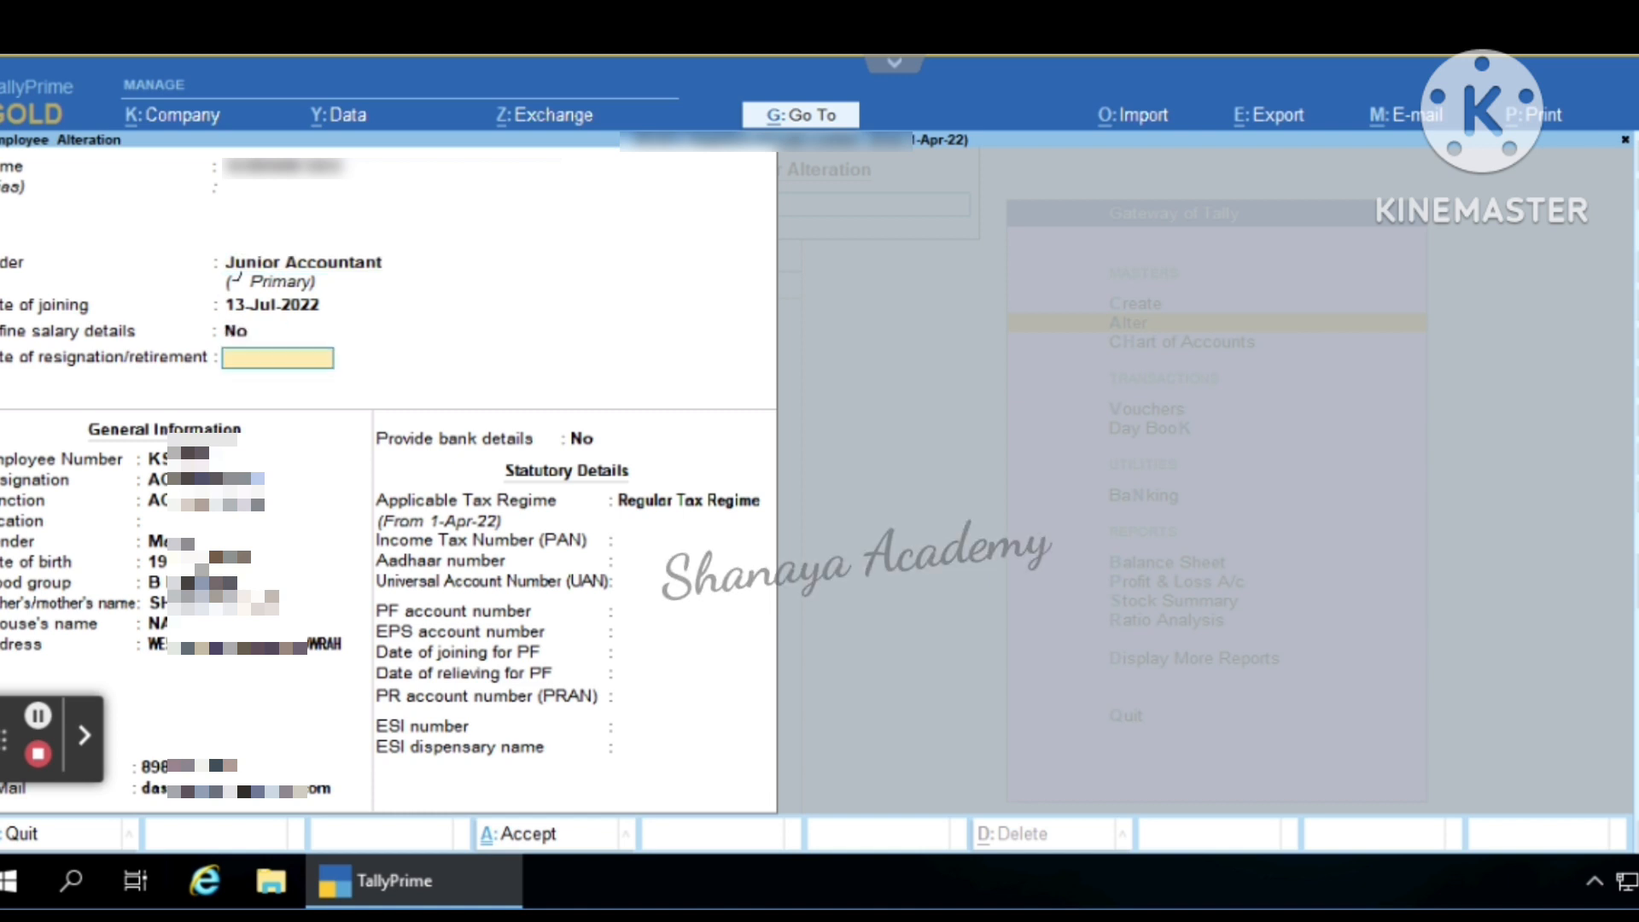
{"action": "key", "text": "Return"}
{"action": "key", "text": "Return"}
{"action": "key", "text": "Return"}
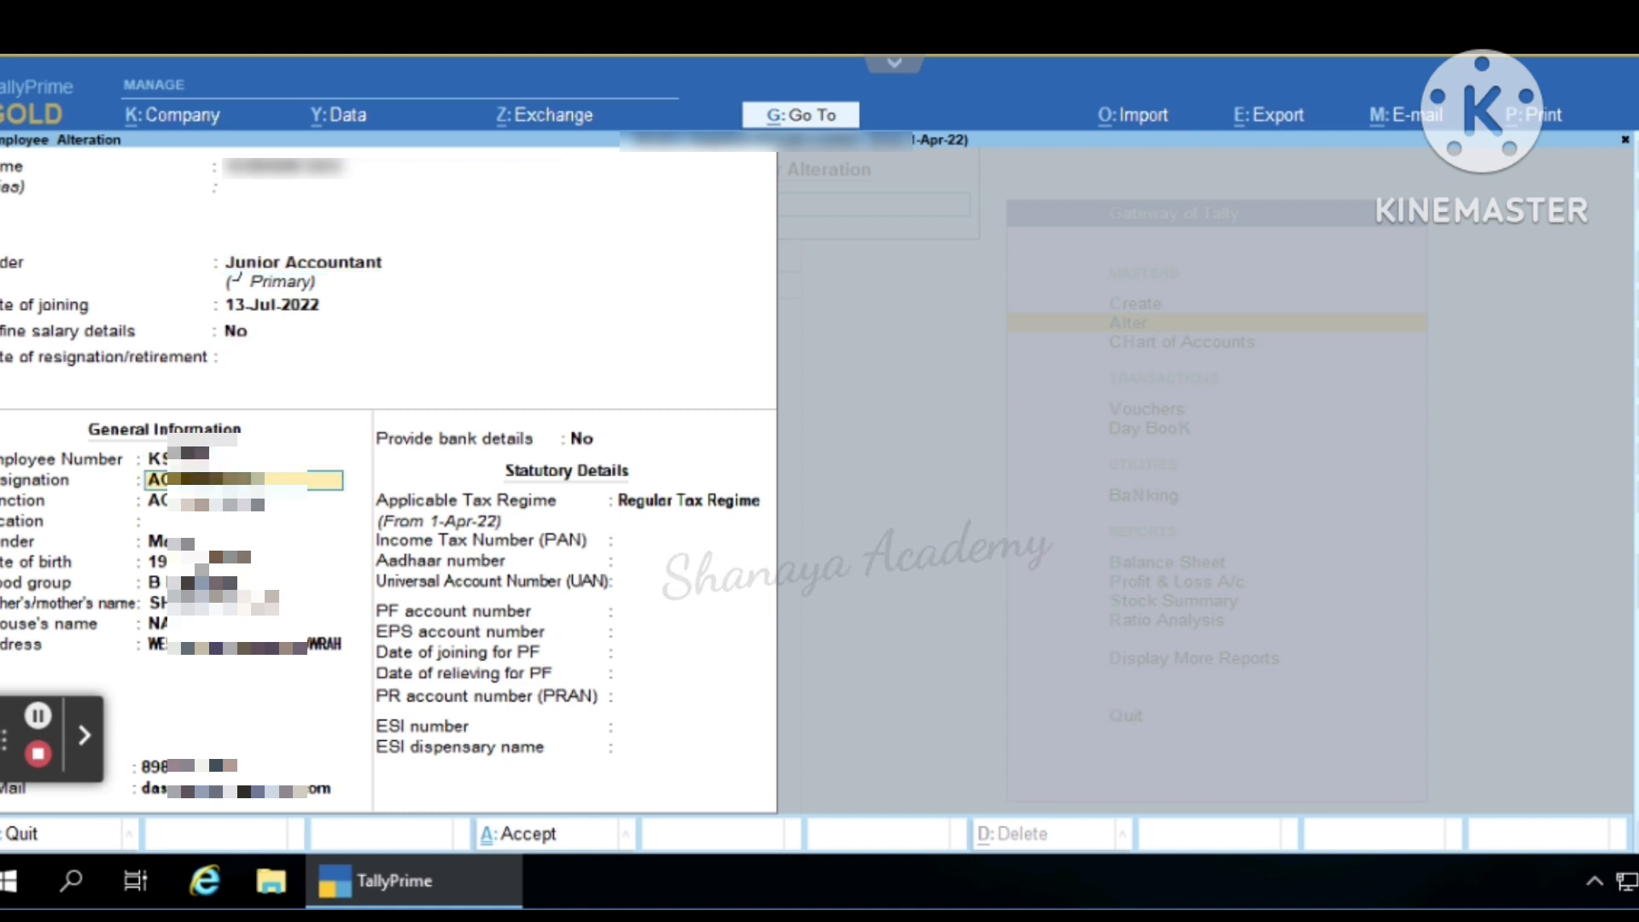
- Review the Junior Accountant employee's designation, function, personal information and contact details, keeping the gender as Male
{"action": "key", "text": "Return"}
{"action": "key", "text": "Return"}
{"action": "key", "text": "Return"}
{"action": "key", "text": "Return"}
{"action": "key", "text": "Return"}
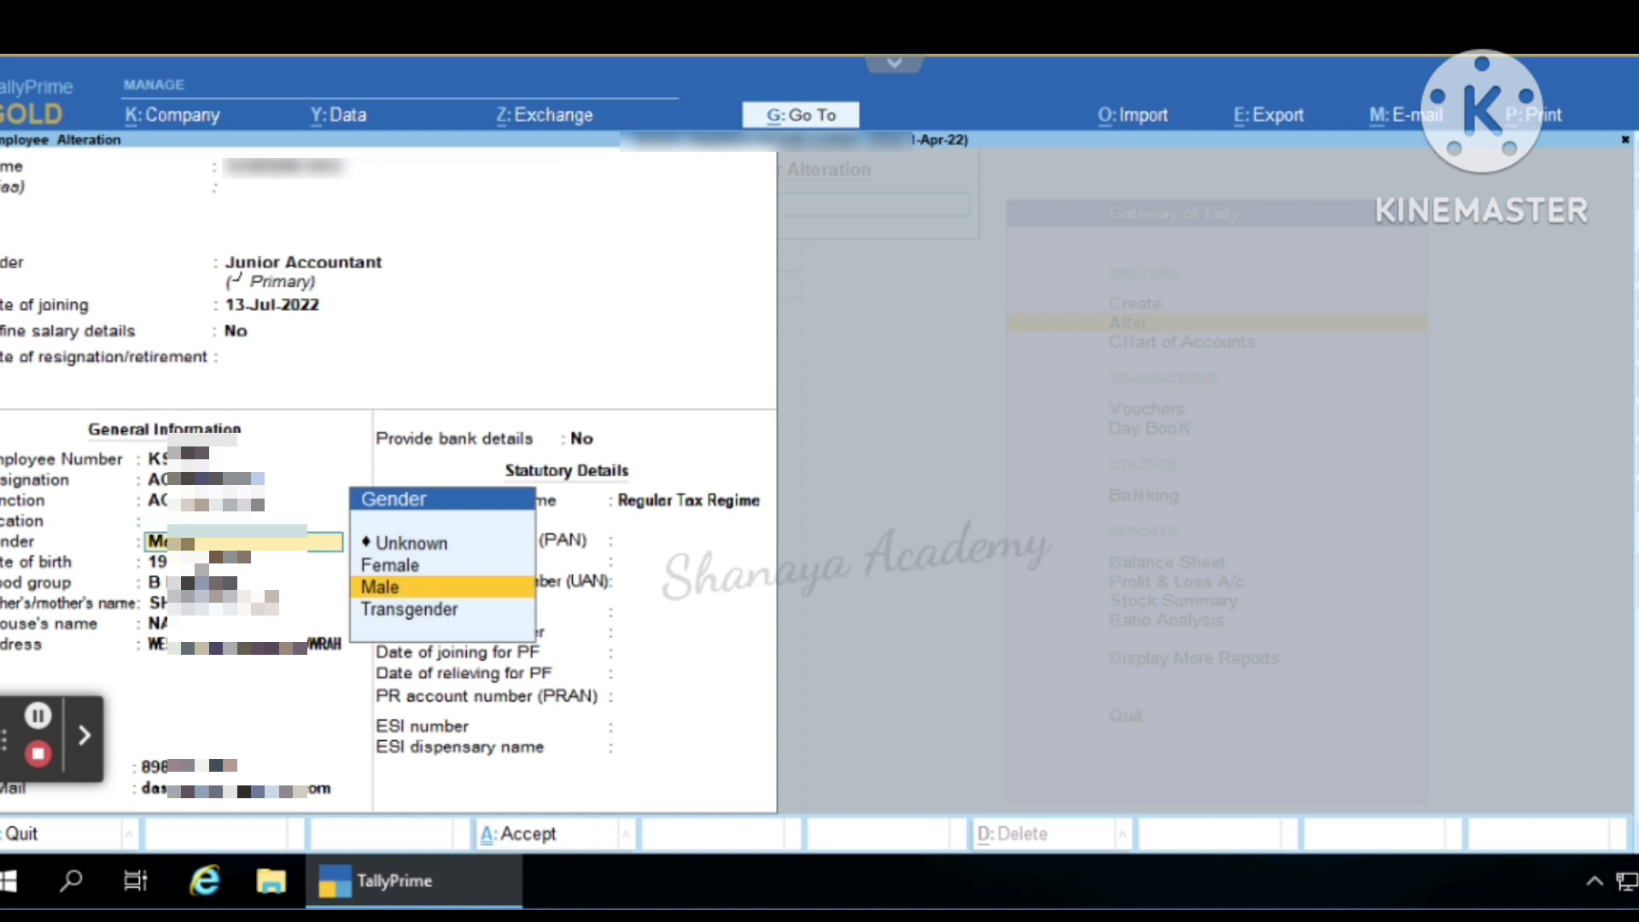
{"action": "key", "text": "Return"}
{"action": "key", "text": "Return"}
{"action": "key", "text": "Return"}
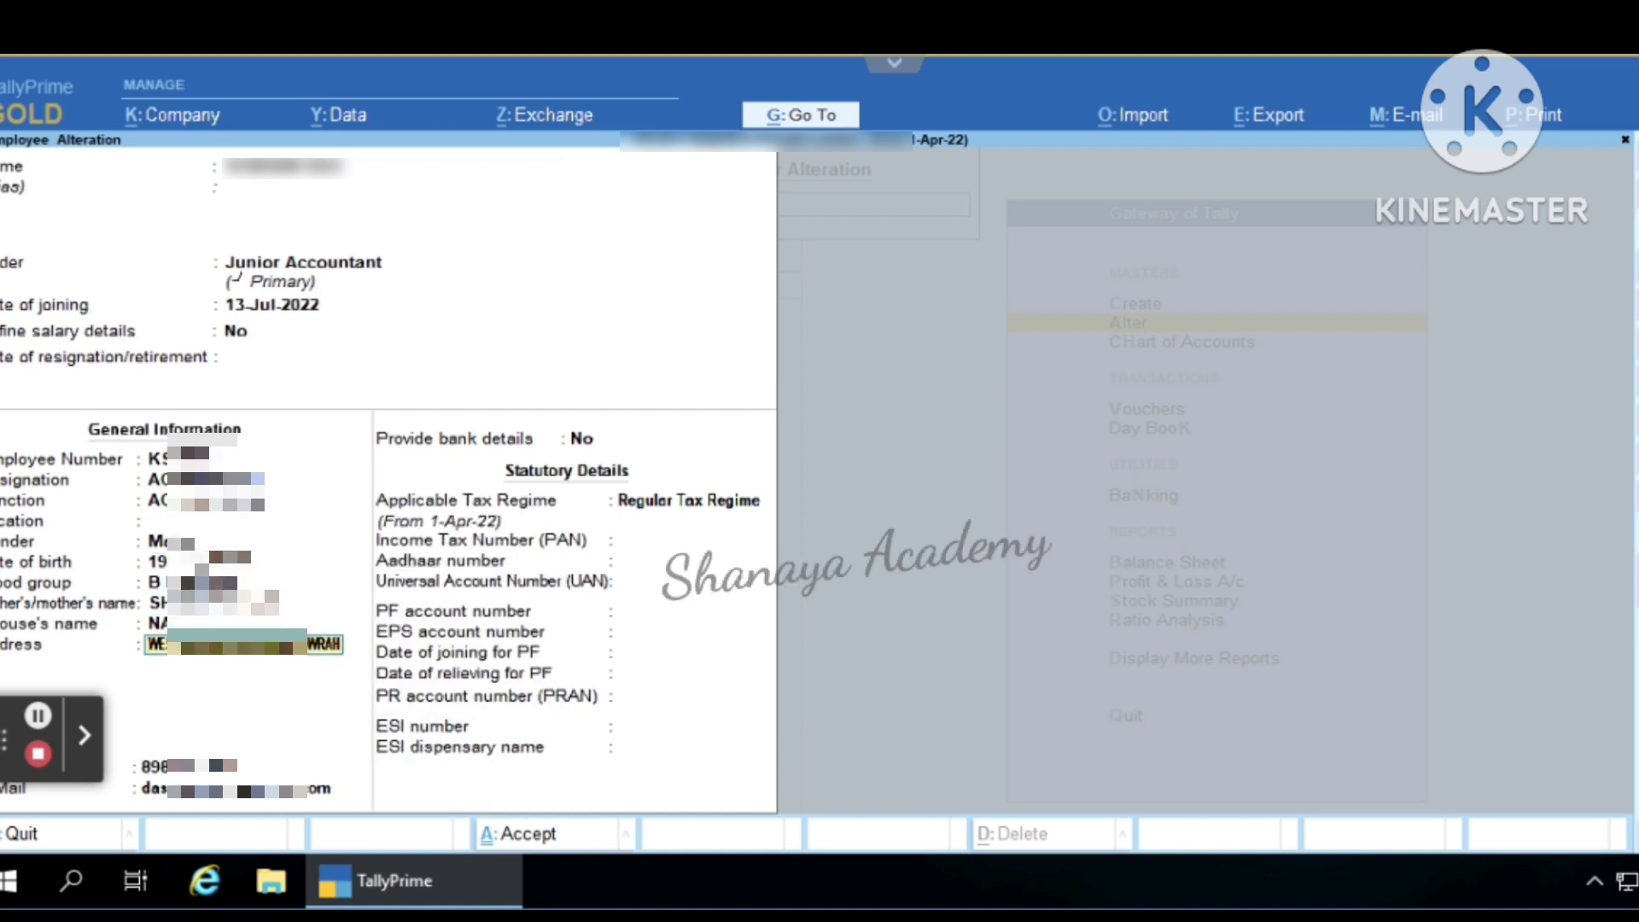
{"action": "key", "text": "Return"}
{"action": "key", "text": "Return"}
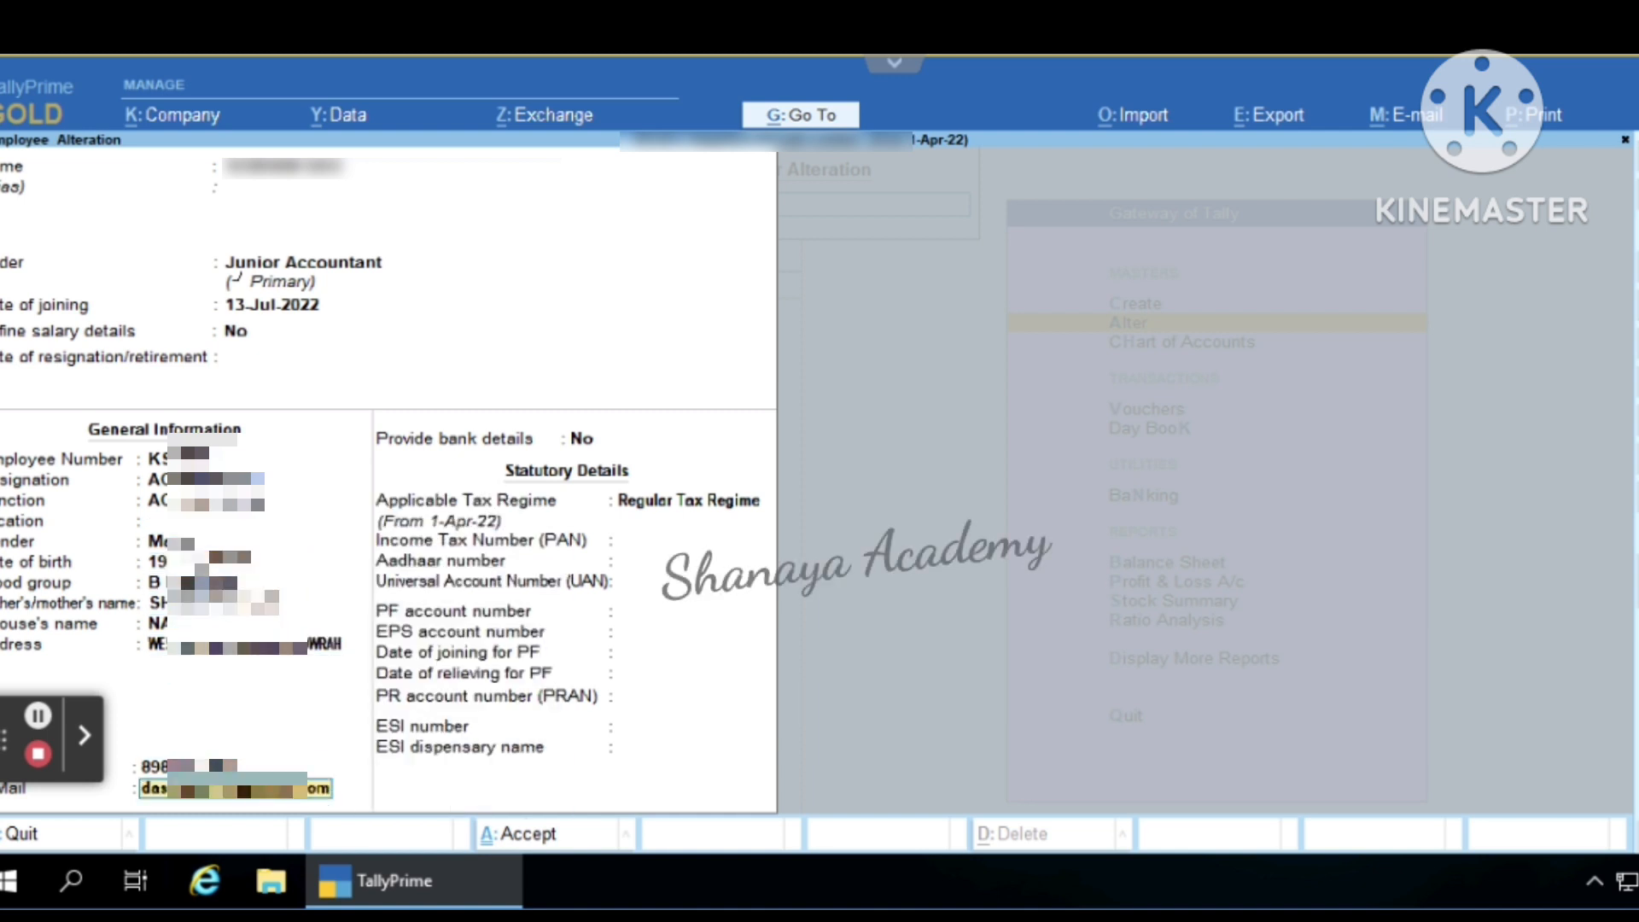
- Review the employee's bank details setting and tax regime, accept the record, and return to the list of masters
{"action": "key", "text": "Return"}
{"action": "key", "text": "Return"}
{"action": "key", "text": "Return"}
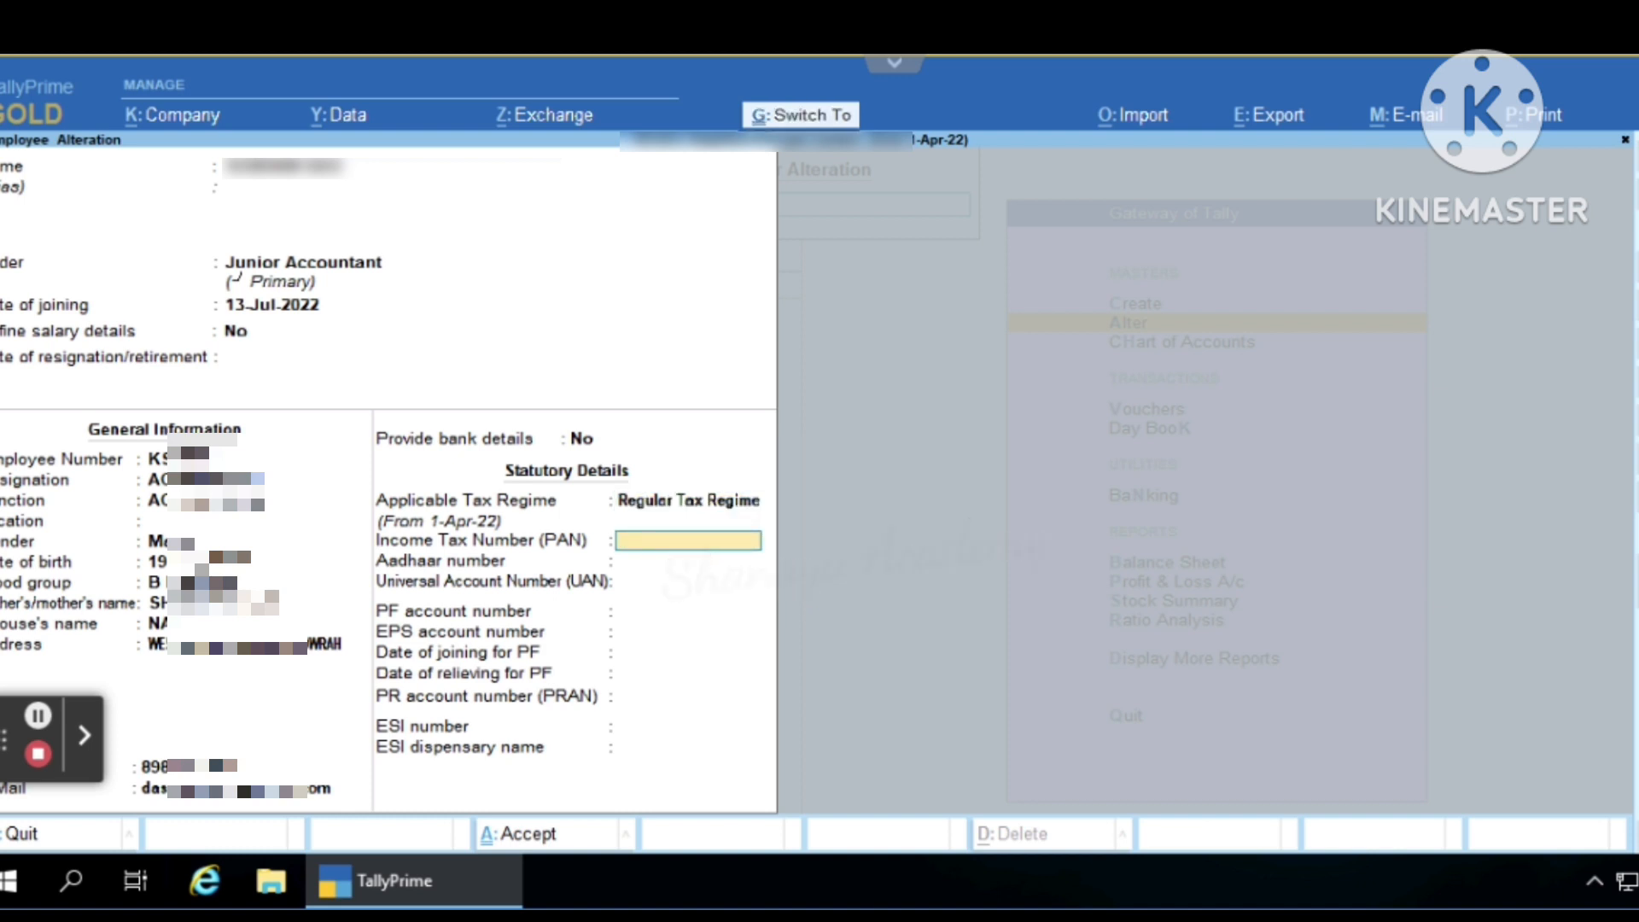
{"action": "key", "text": "ctrl+a"}
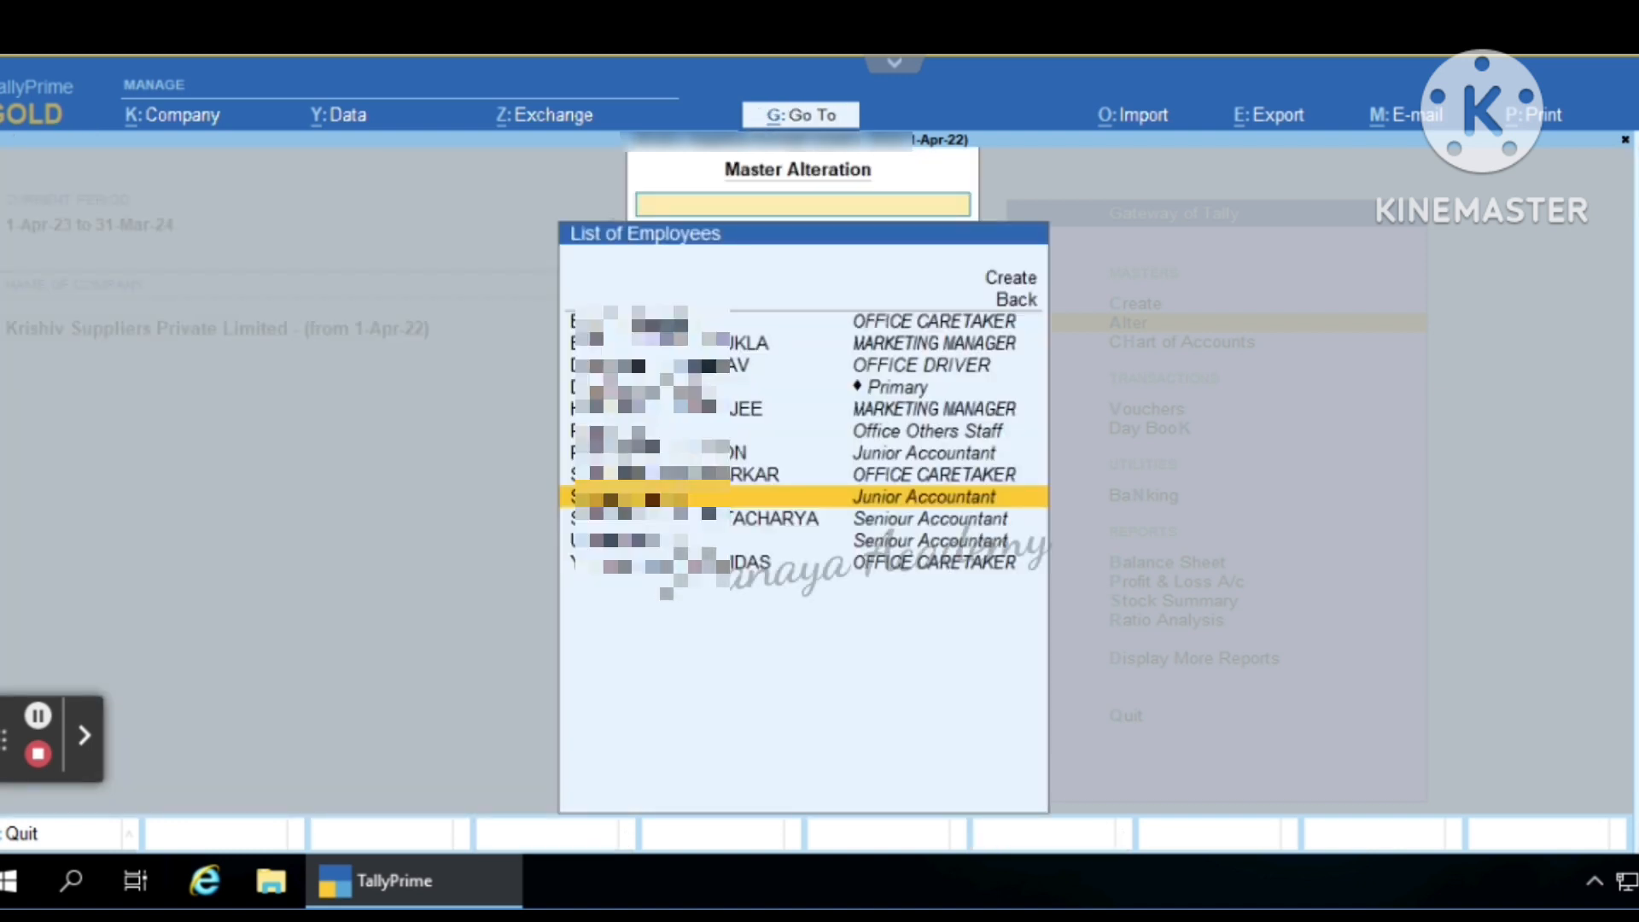
{"action": "key", "text": "Escape"}
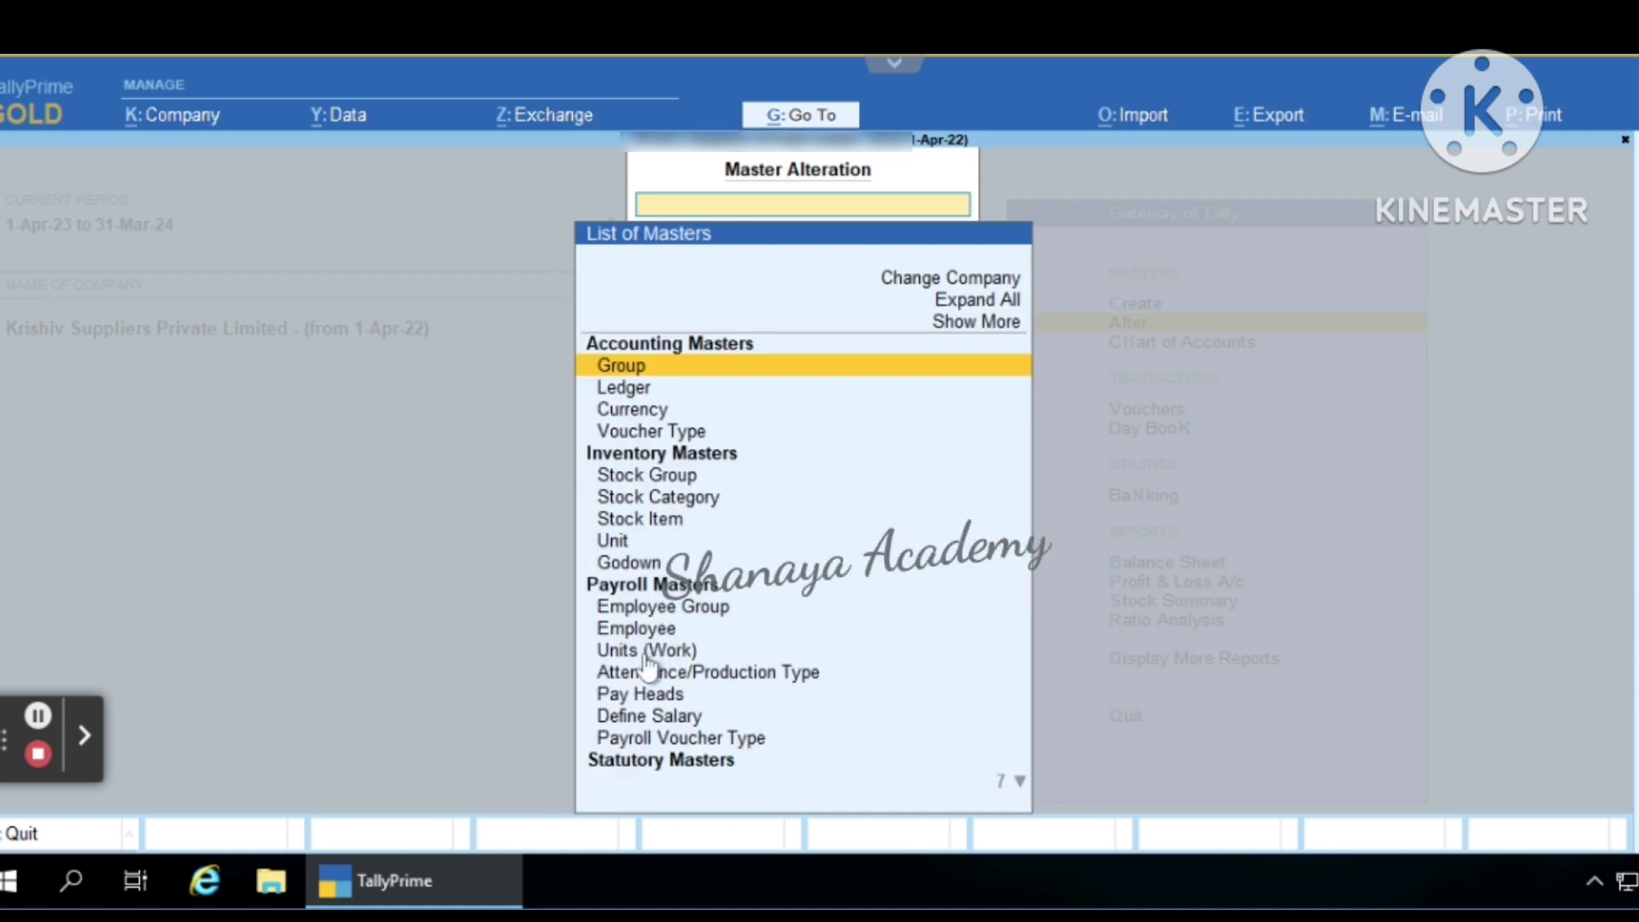
- Open the work units for alteration and examine the list of existing units from BGS to ton
{"action": "left_click", "coordinate": [866, 655]}
{"action": "key", "text": "Return"}
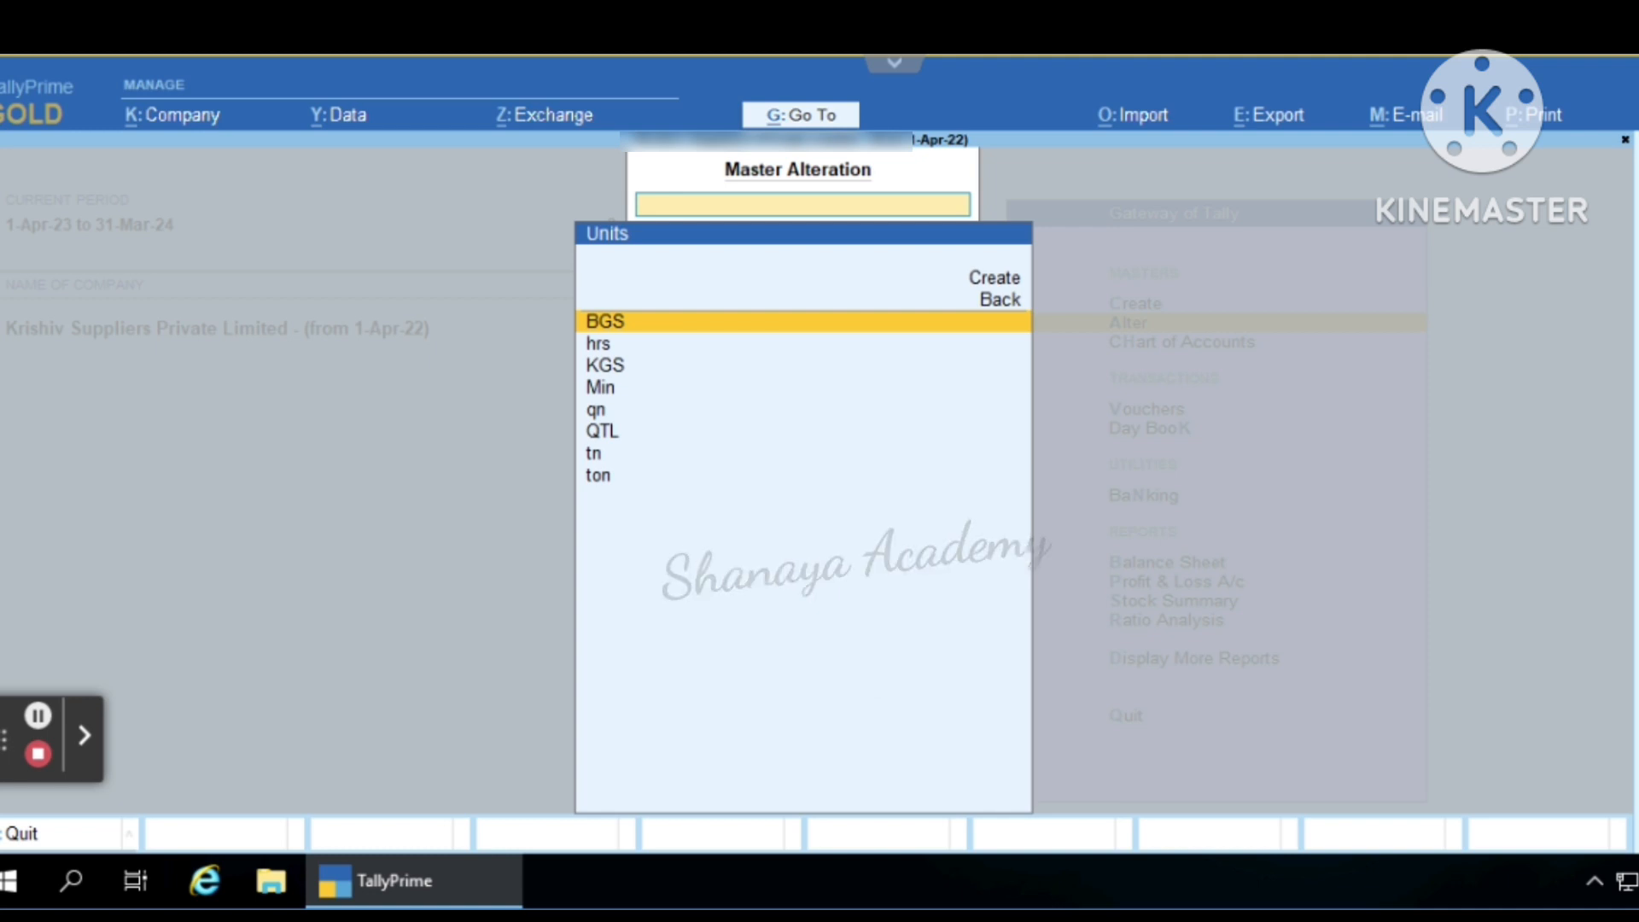
{"action": "key", "text": "Down"}
{"action": "key", "text": "Down"}
{"action": "key", "text": "Down"}
{"action": "key", "text": "Down"}
{"action": "key", "text": "Down"}
{"action": "key", "text": "Down"}
{"action": "key", "text": "Down"}
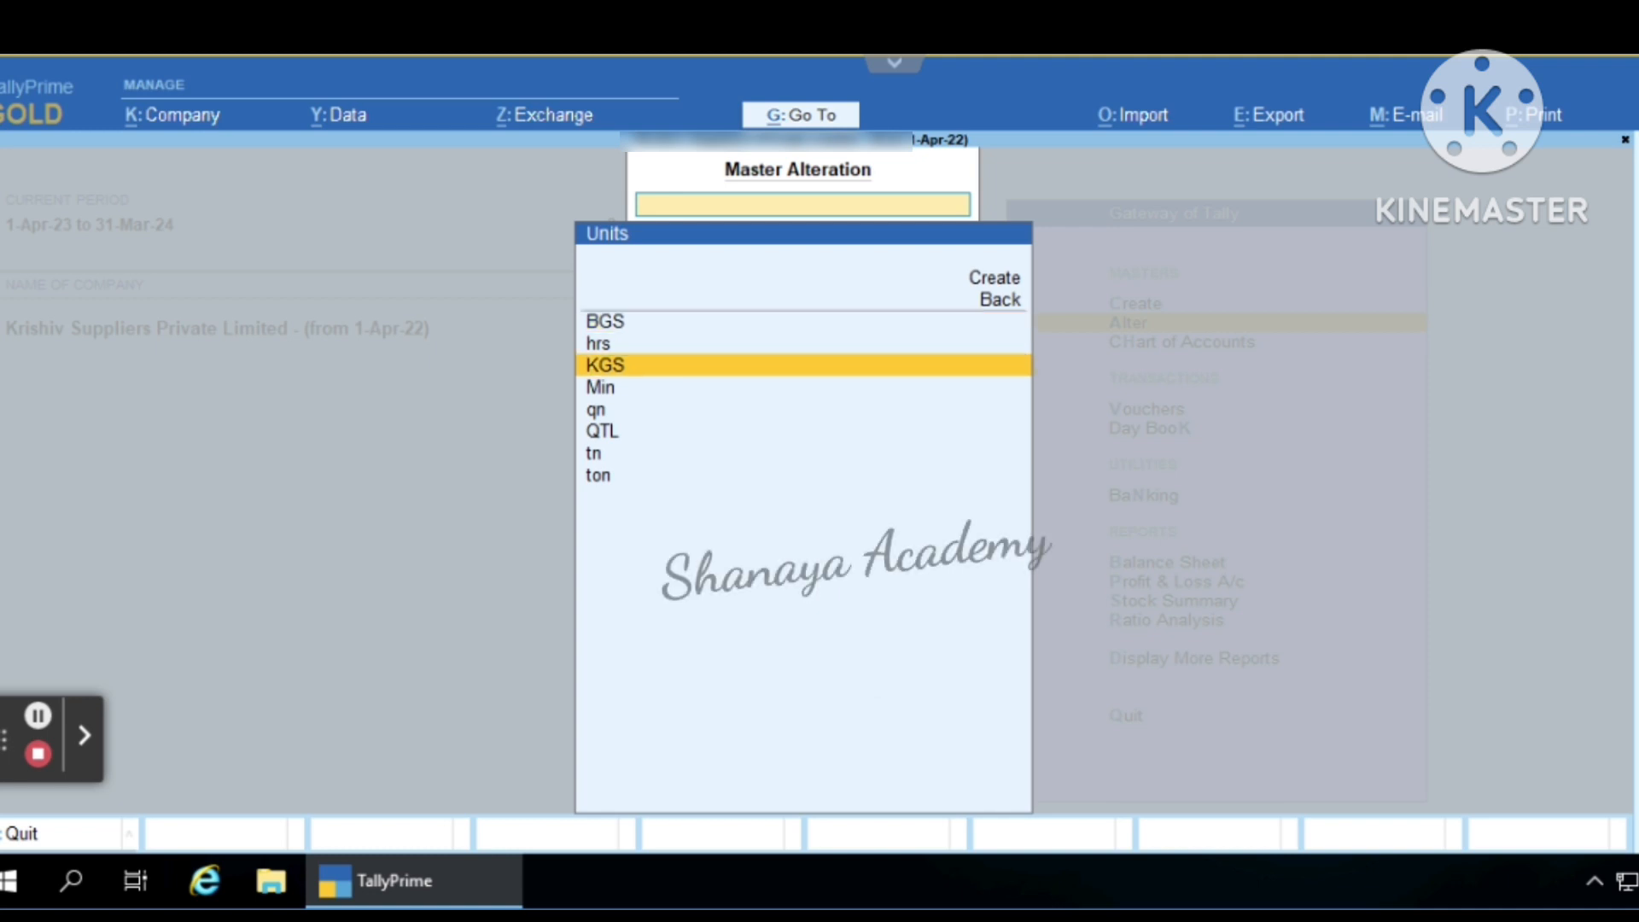
{"action": "key", "text": "Up"}
{"action": "key", "text": "Up"}
{"action": "key", "text": "Up"}
{"action": "key", "text": "Up"}
{"action": "key", "text": "Up"}
{"action": "key", "text": "Up"}
{"action": "key", "text": "Up"}
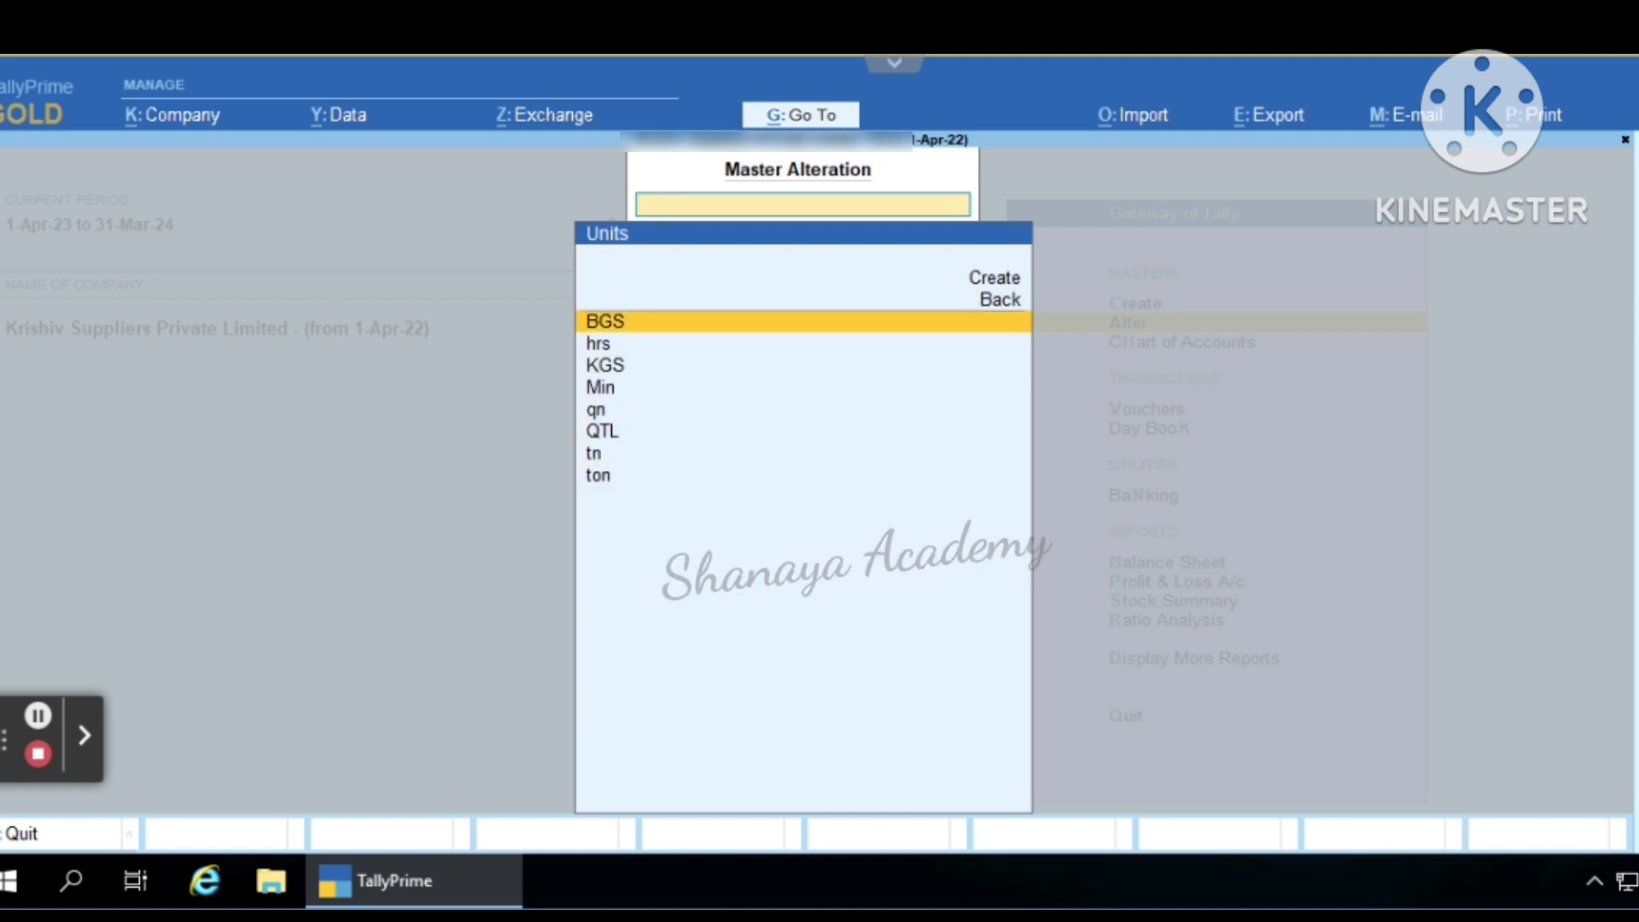
- Open the BGS unit, review its symbol, formal name, quantity code and decimal places, and accept it
{"action": "key", "text": "Return"}
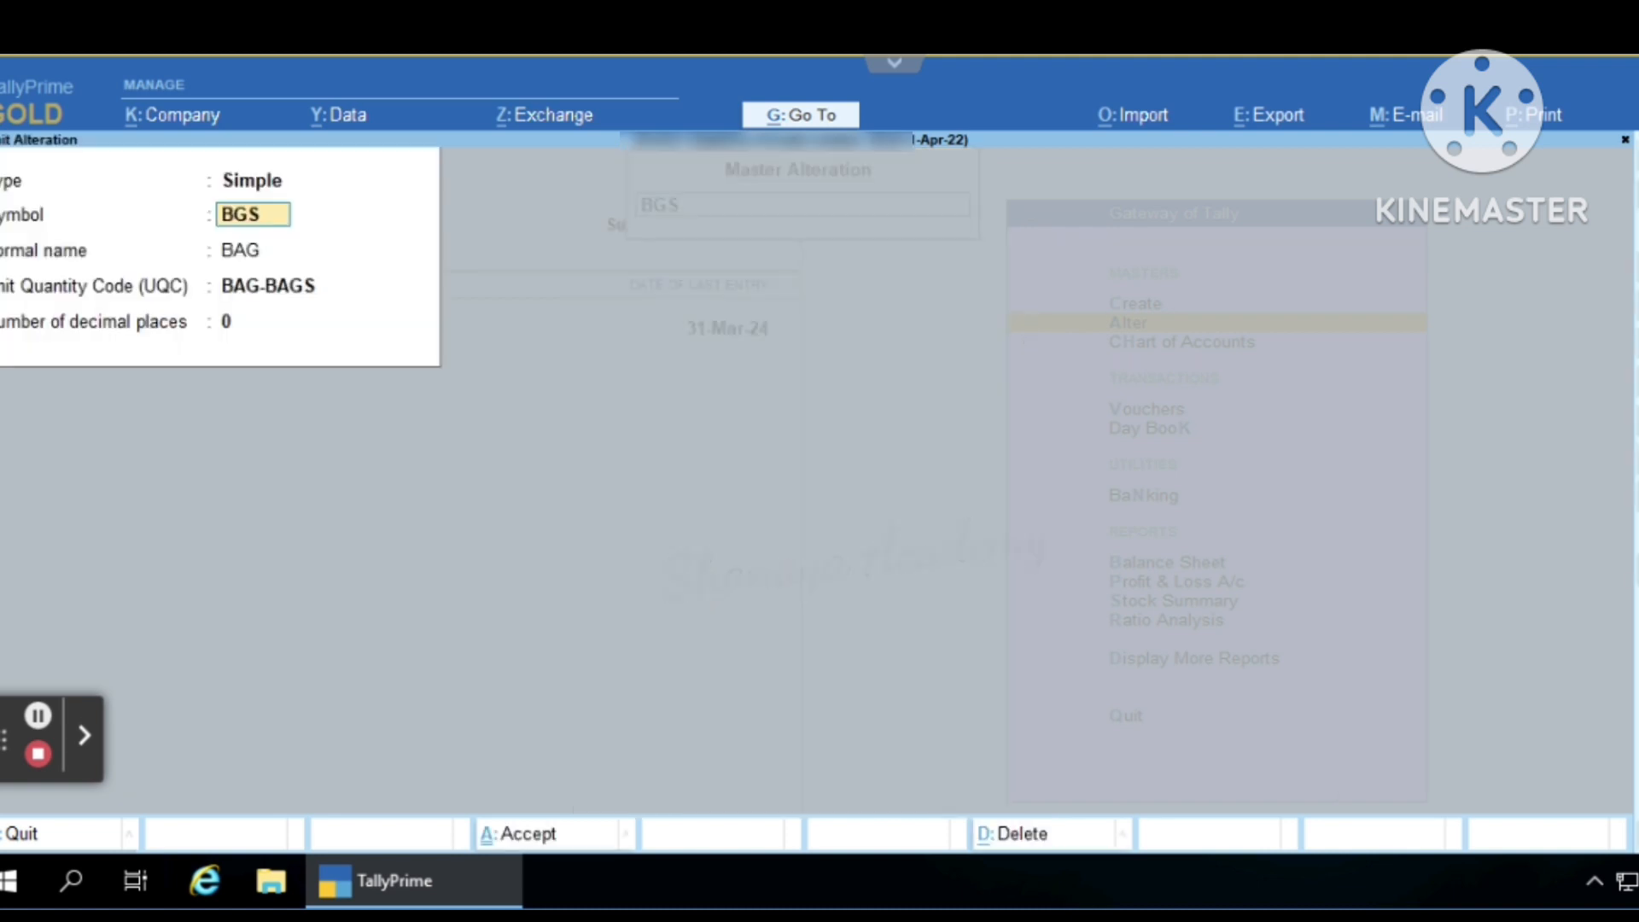
{"action": "key", "text": "Return"}
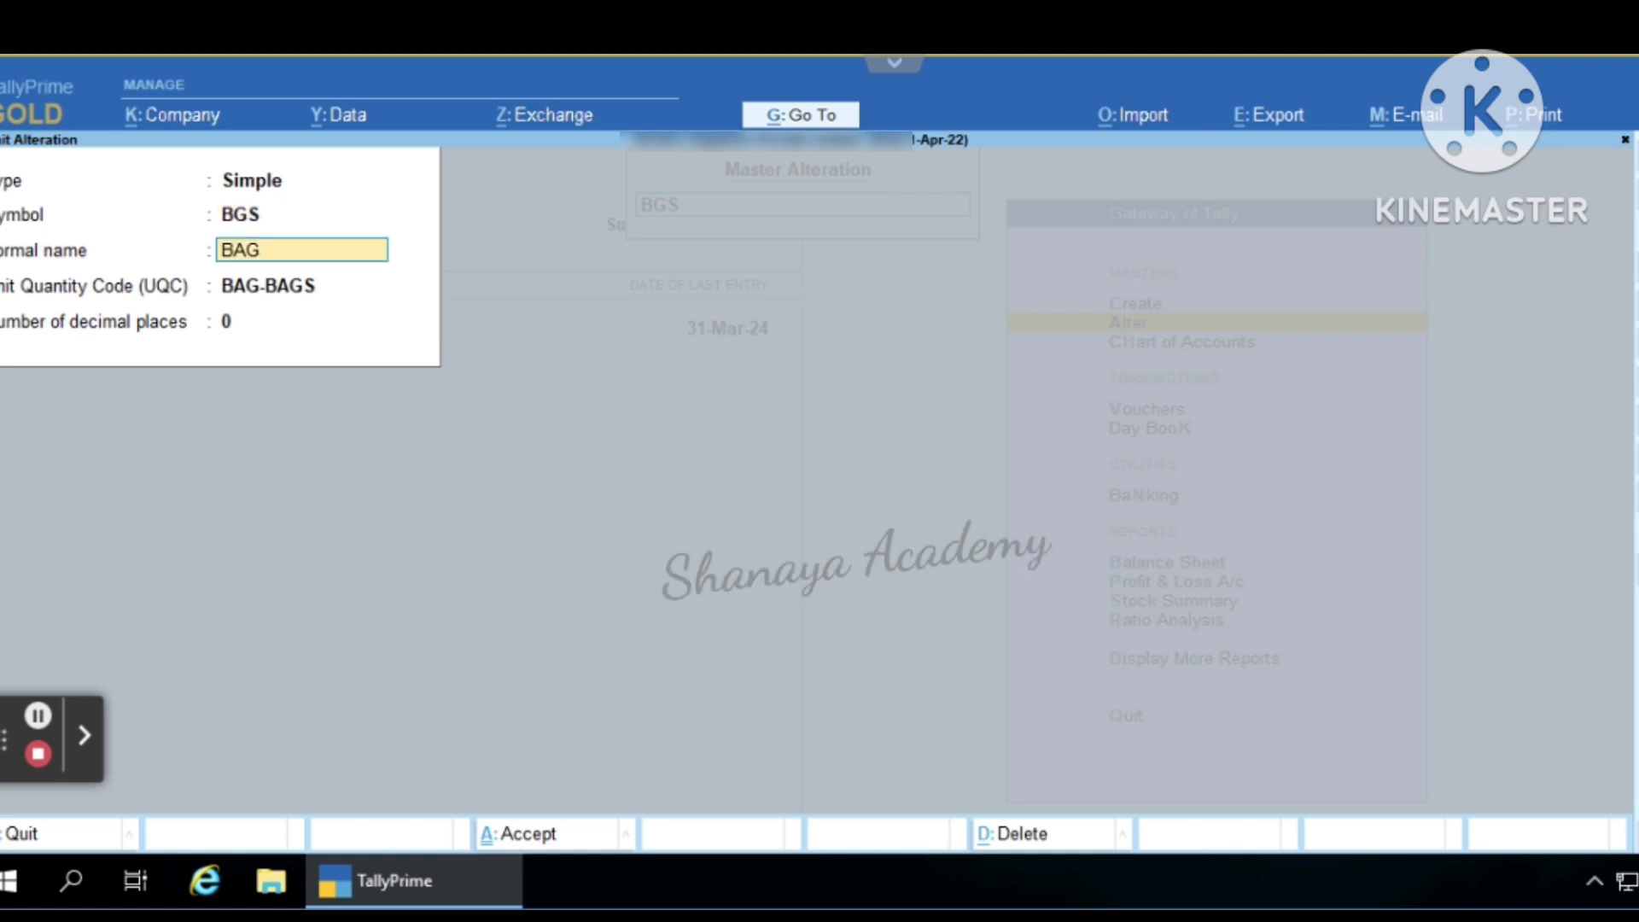
{"action": "key", "text": "Return"}
{"action": "key", "text": "Return"}
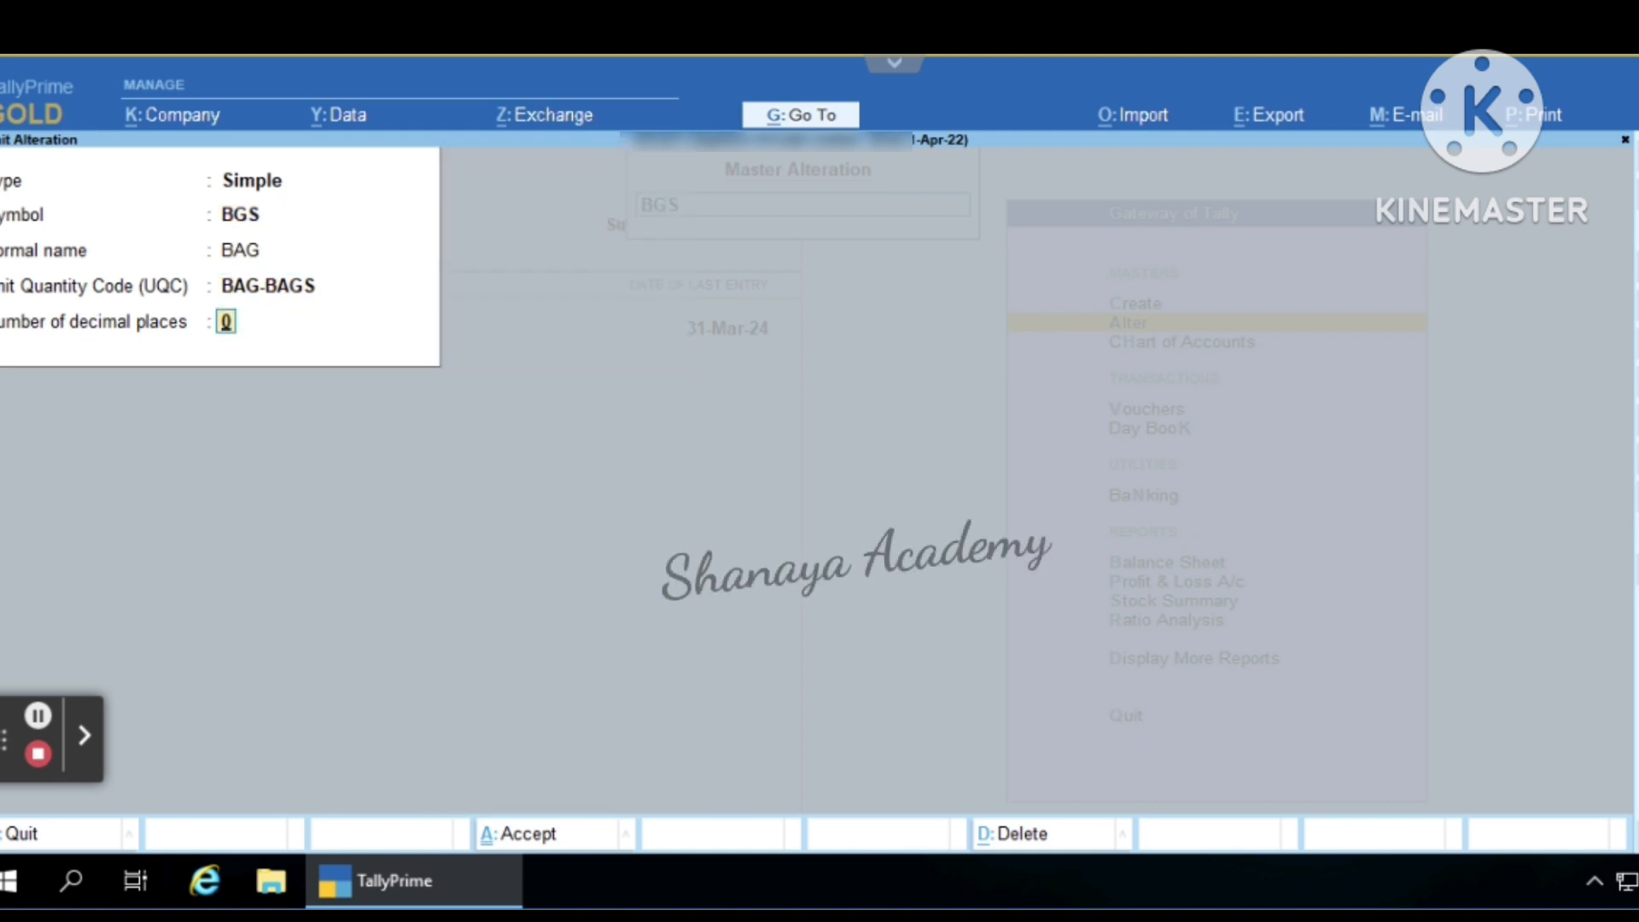
{"action": "key", "text": "Return"}
{"action": "key", "text": "Return"}
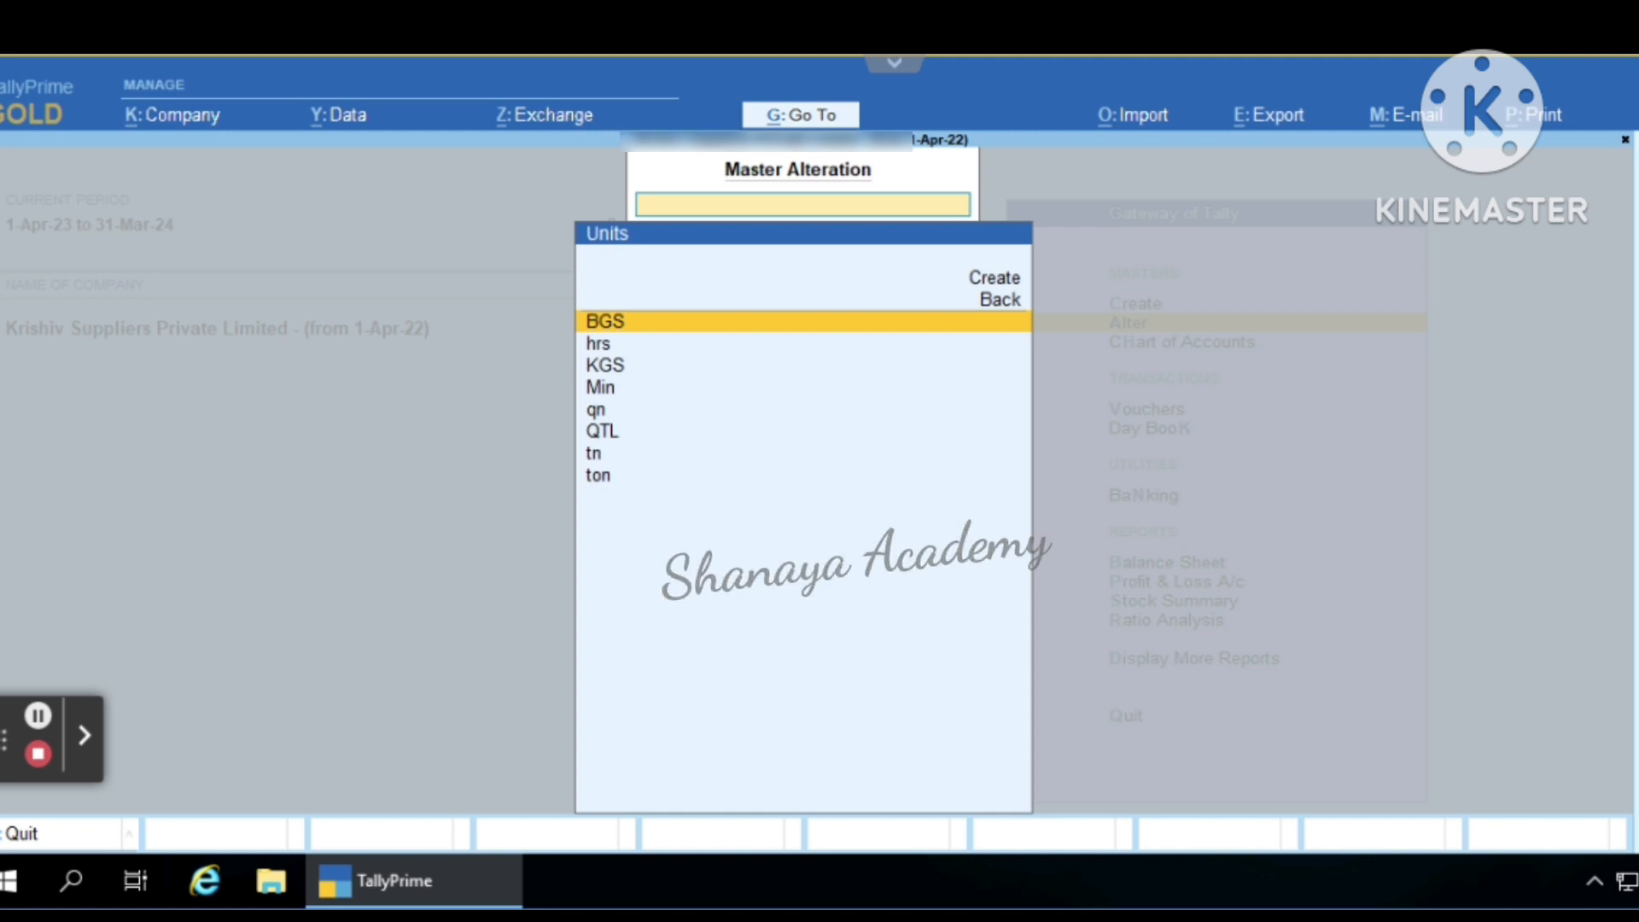
- Open the hrs unit, review its formal name, quantity code and decimal places, and accept it
{"action": "key", "text": "Down"}
{"action": "key", "text": "Return"}
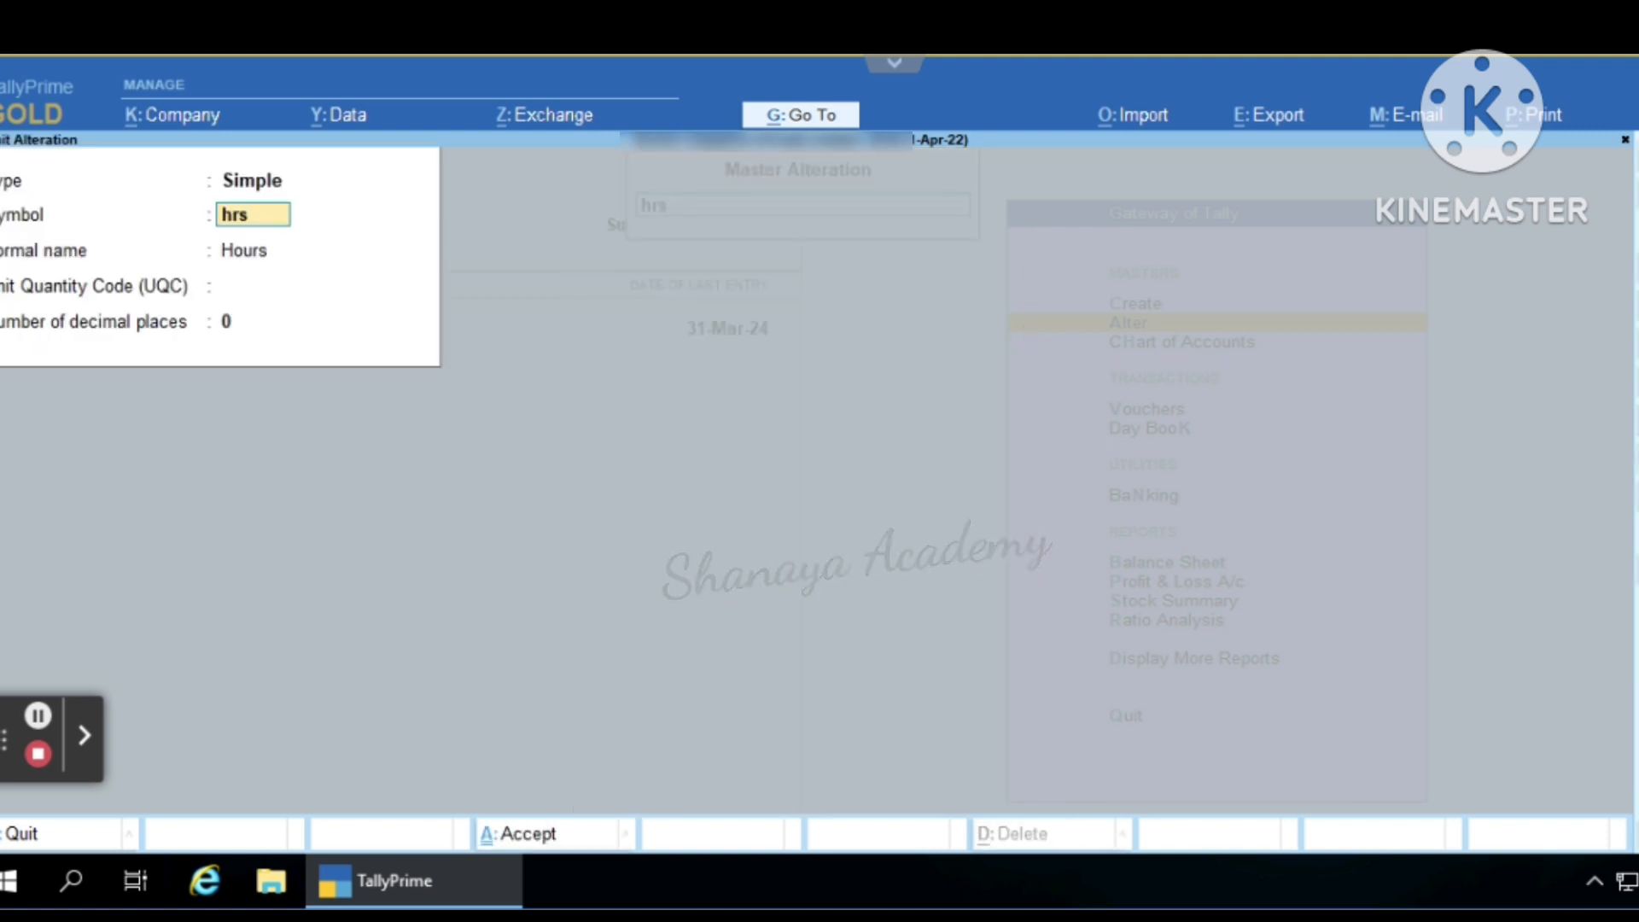
{"action": "key", "text": "Return"}
{"action": "key", "text": "Return"}
{"action": "key", "text": "Return"}
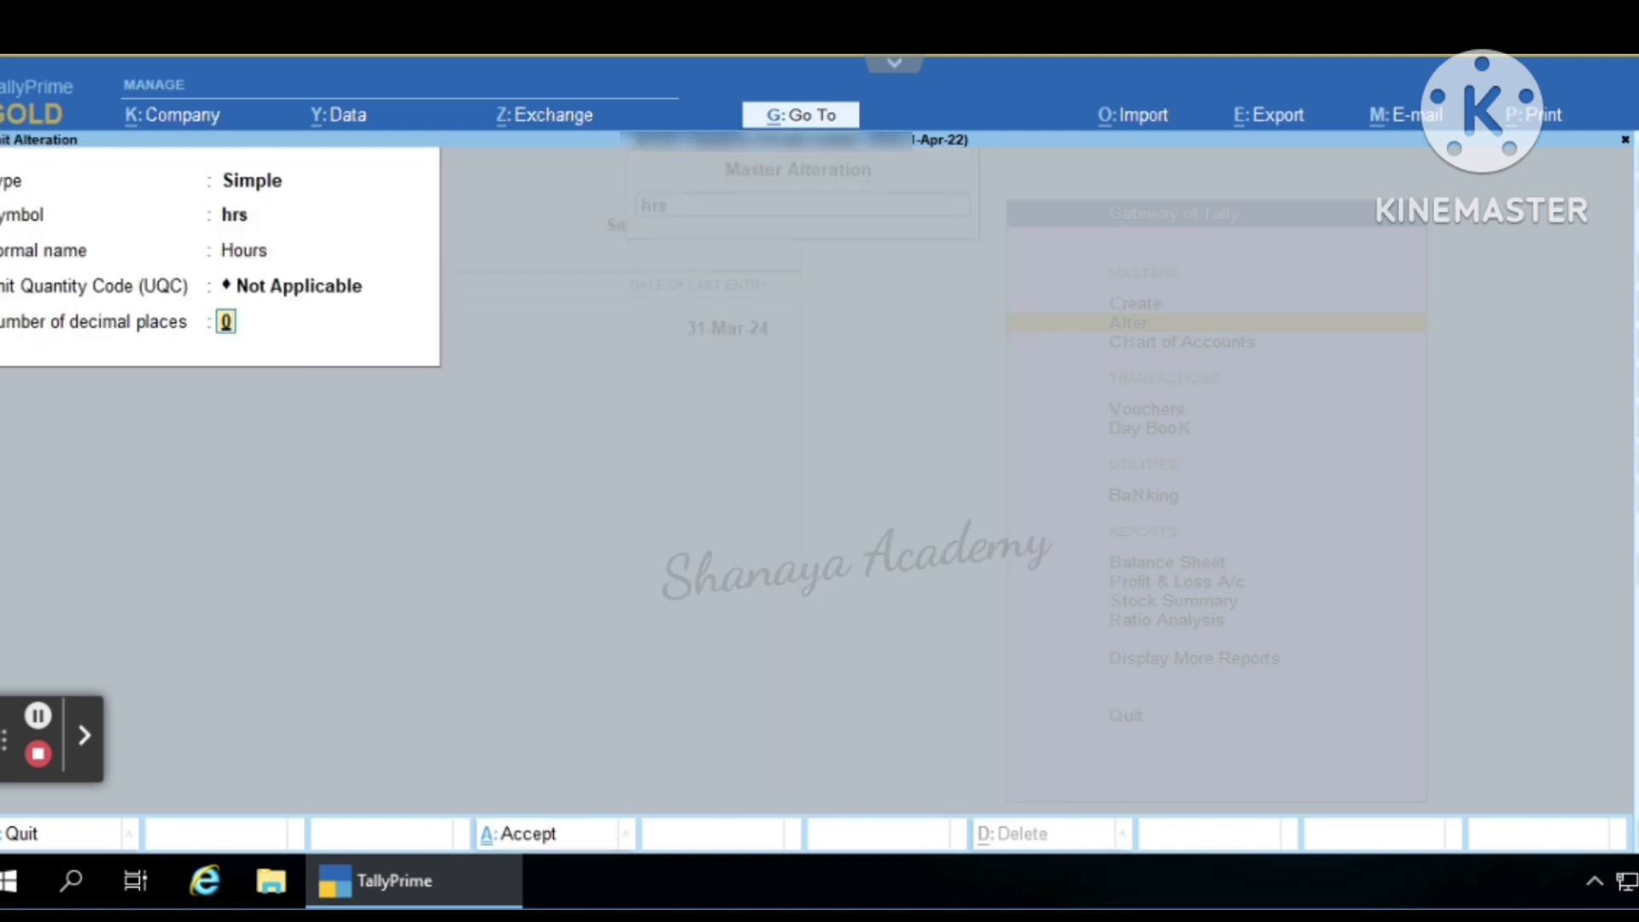
{"action": "key", "text": "Return"}
{"action": "key", "text": "Return"}
- Open the KGS unit, review its formal name, quantity code and decimal places, and accept it
{"action": "key", "text": "Down"}
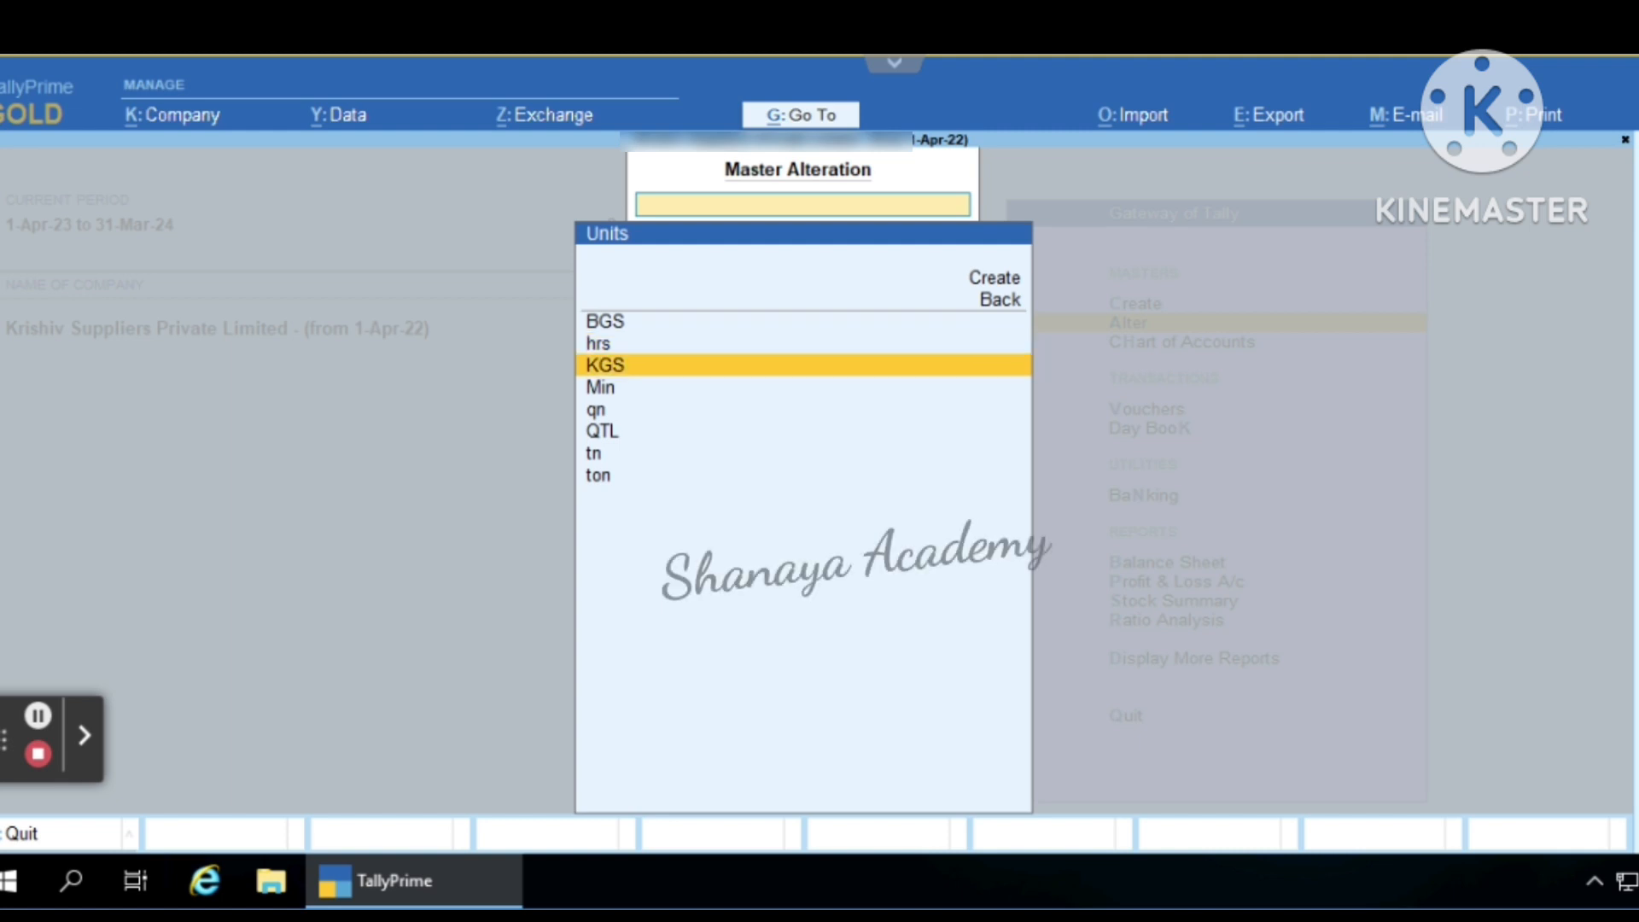
{"action": "key", "text": "Return"}
{"action": "key", "text": "Return"}
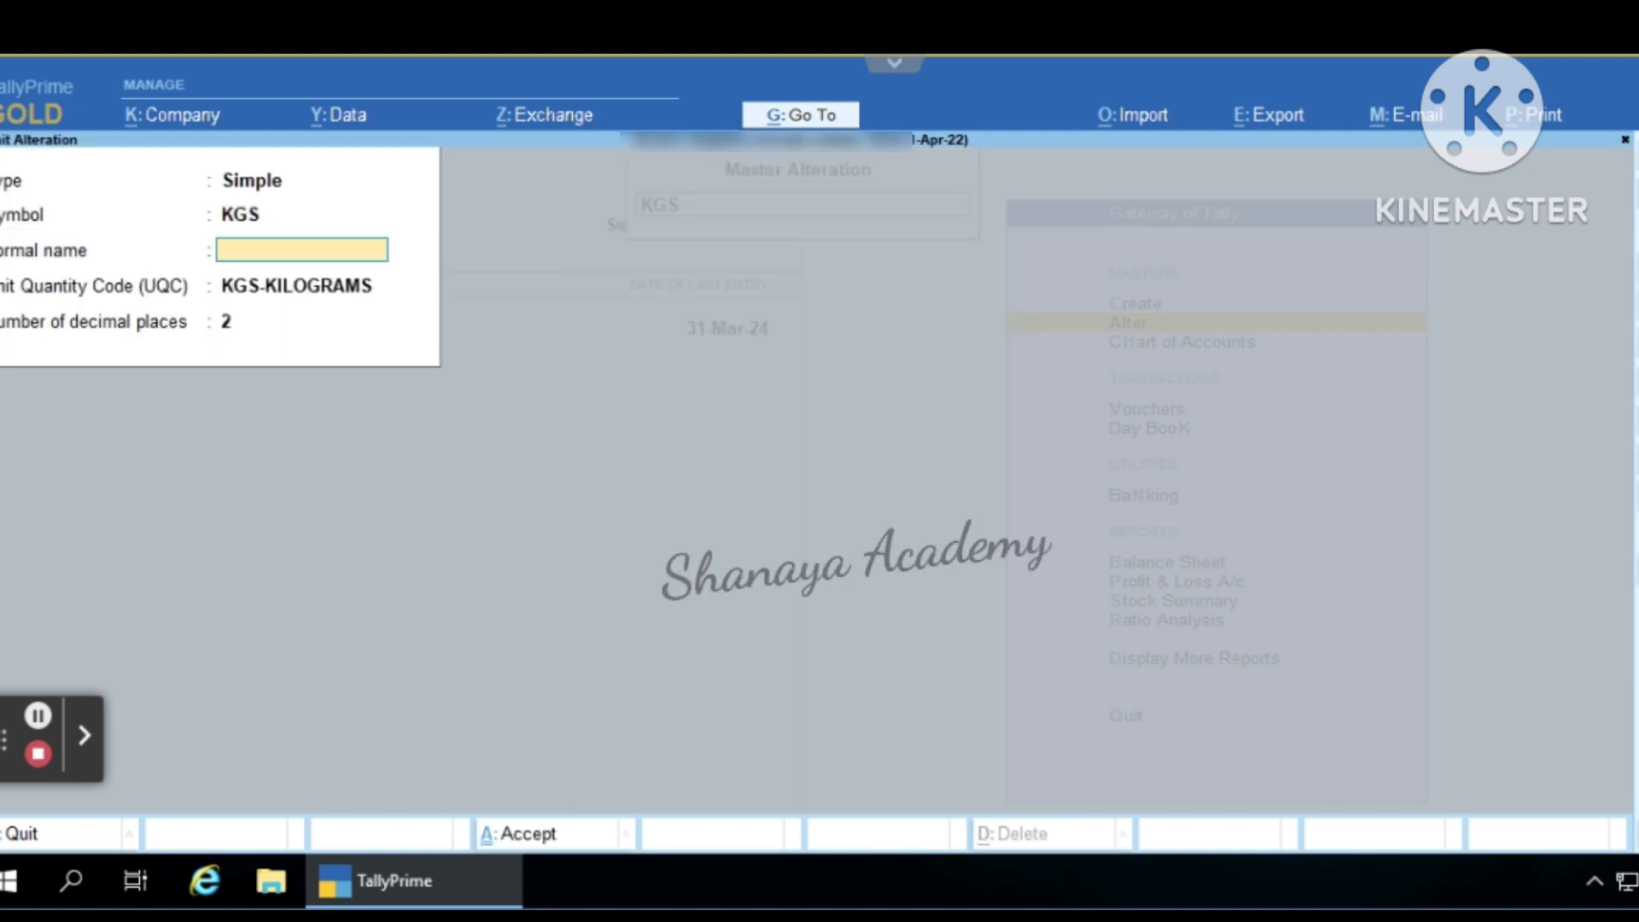
{"action": "key", "text": "Return"}
{"action": "key", "text": "Return"}
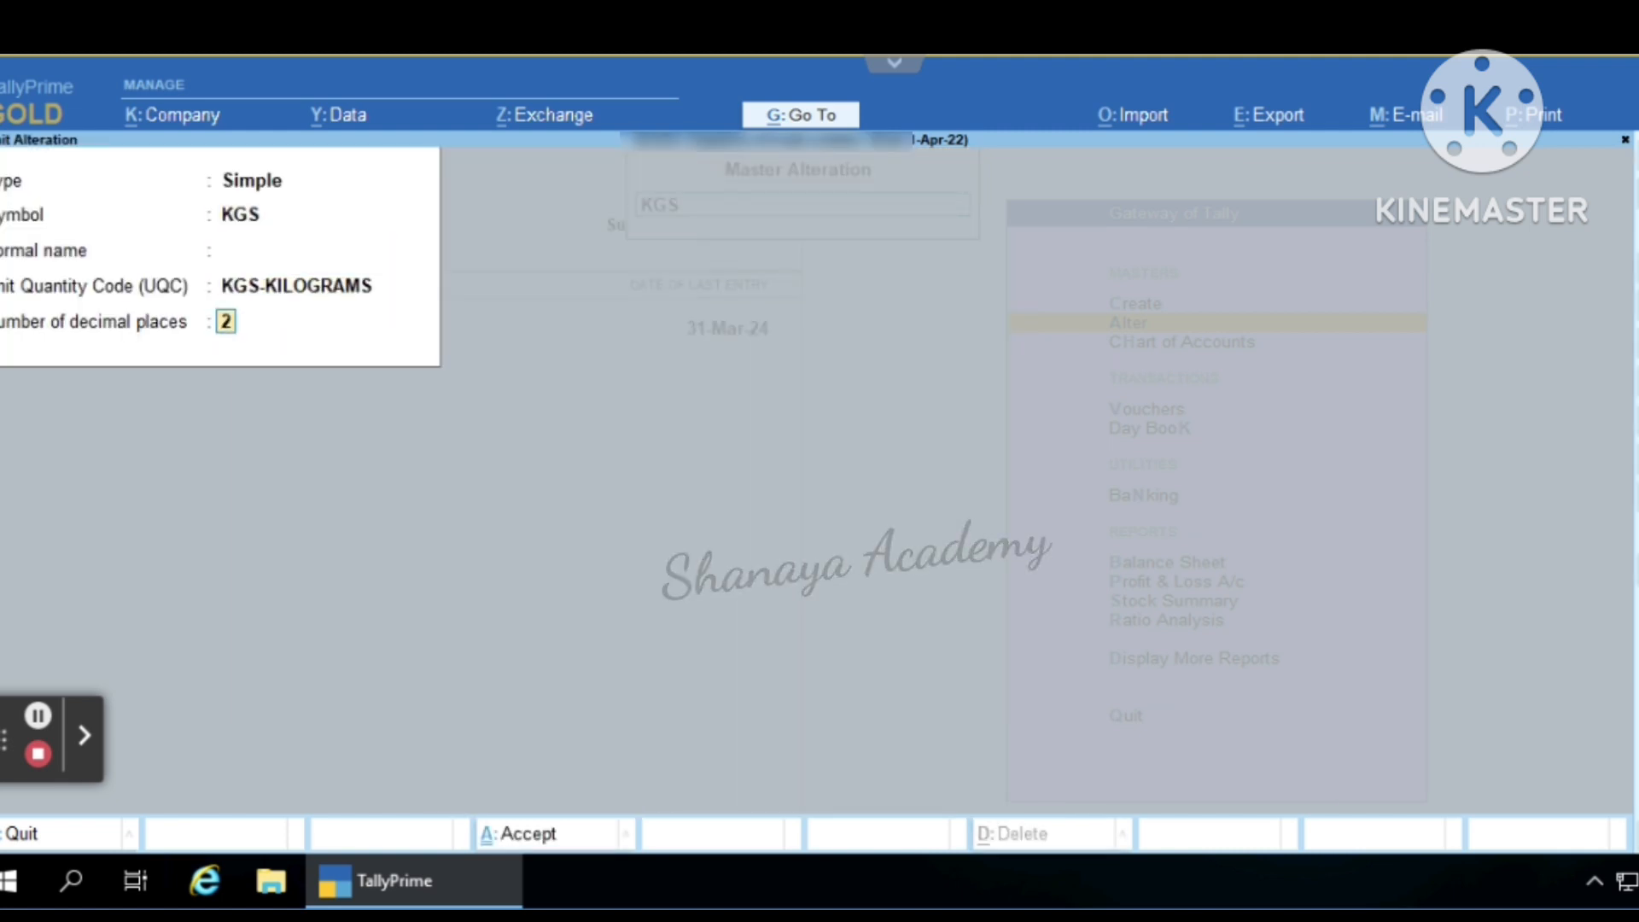
{"action": "key", "text": "Return"}
{"action": "key", "text": "Return"}
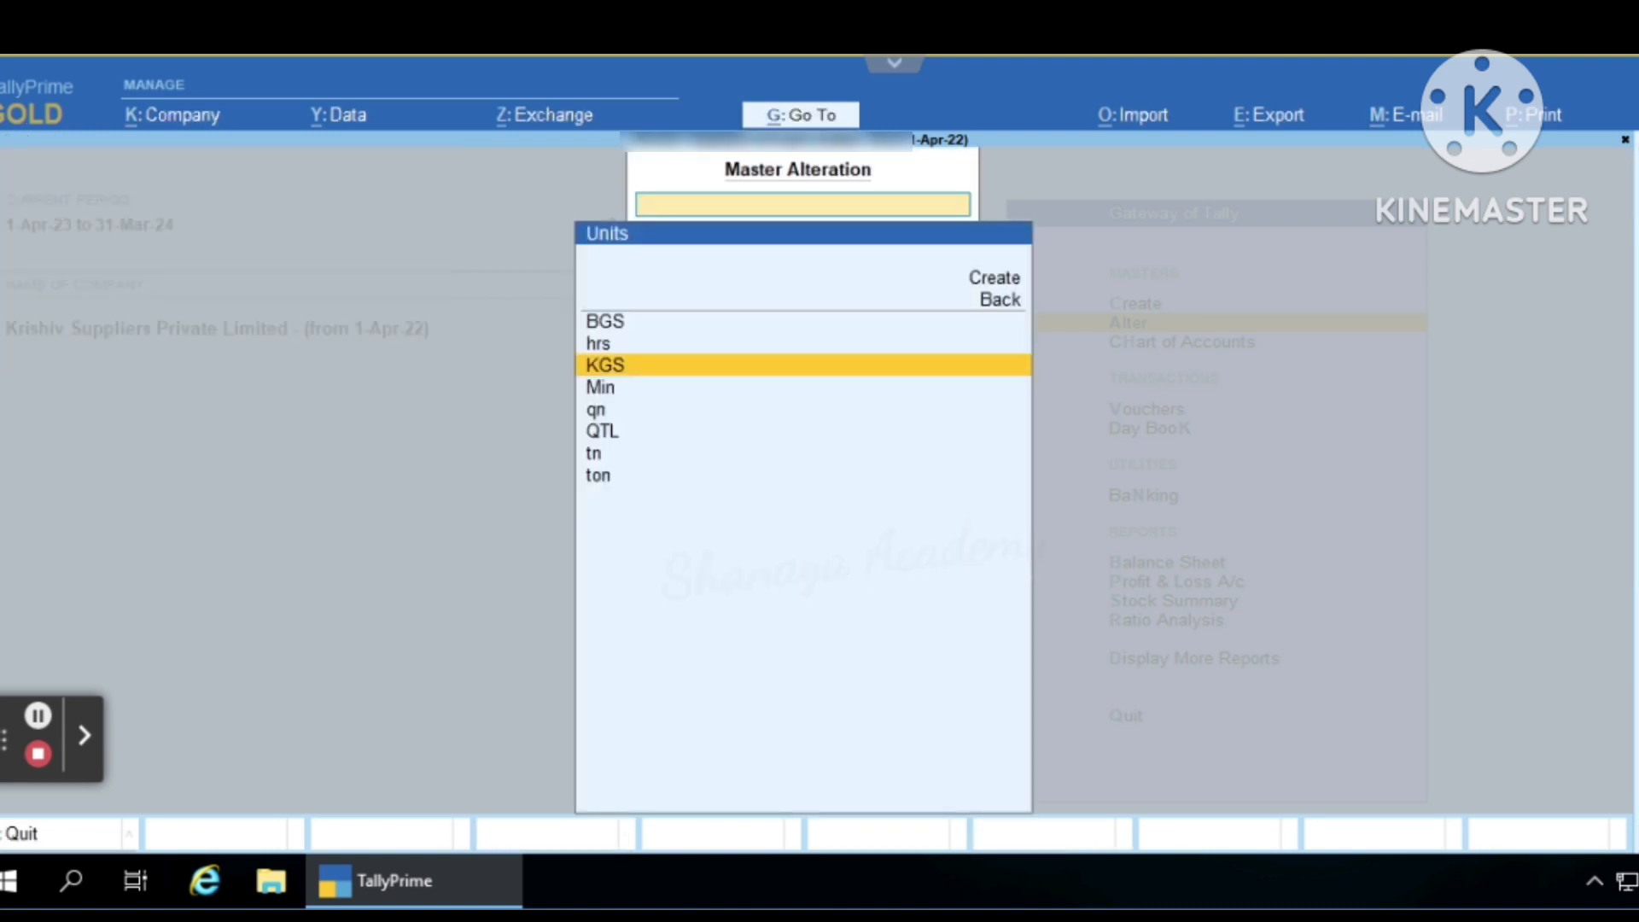
- Open the Min unit, review its formal name, quantity code and decimal places, and accept it
{"action": "key", "text": "Down"}
{"action": "key", "text": "Return"}
{"action": "key", "text": "Return"}
{"action": "key", "text": "Return"}
{"action": "key", "text": "Return"}
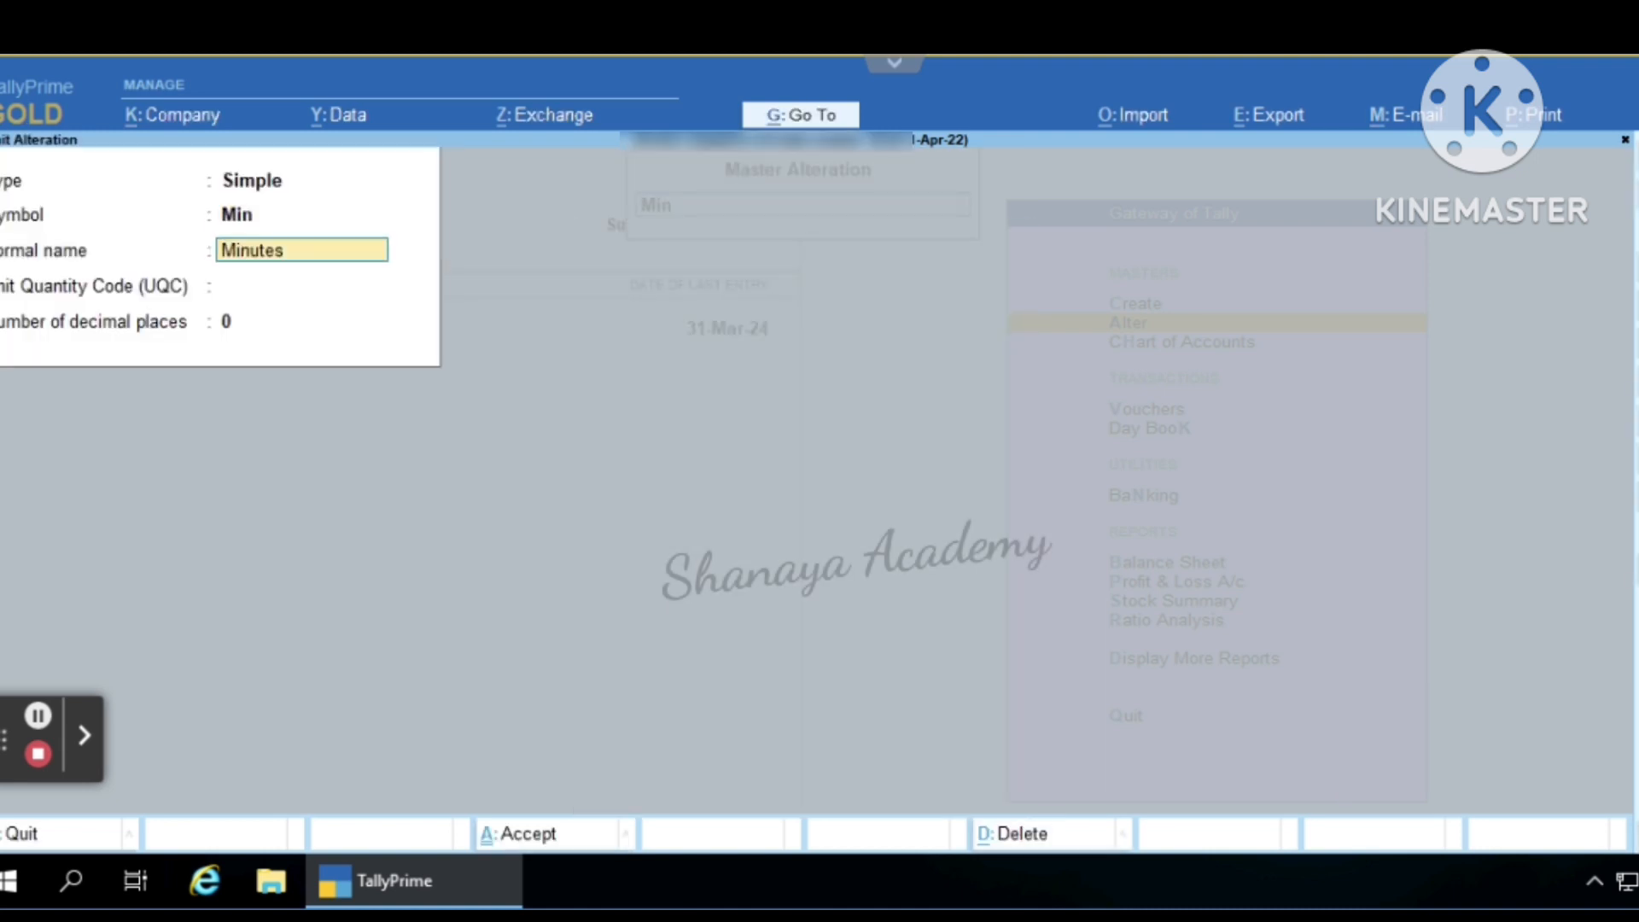
{"action": "key", "text": "Return"}
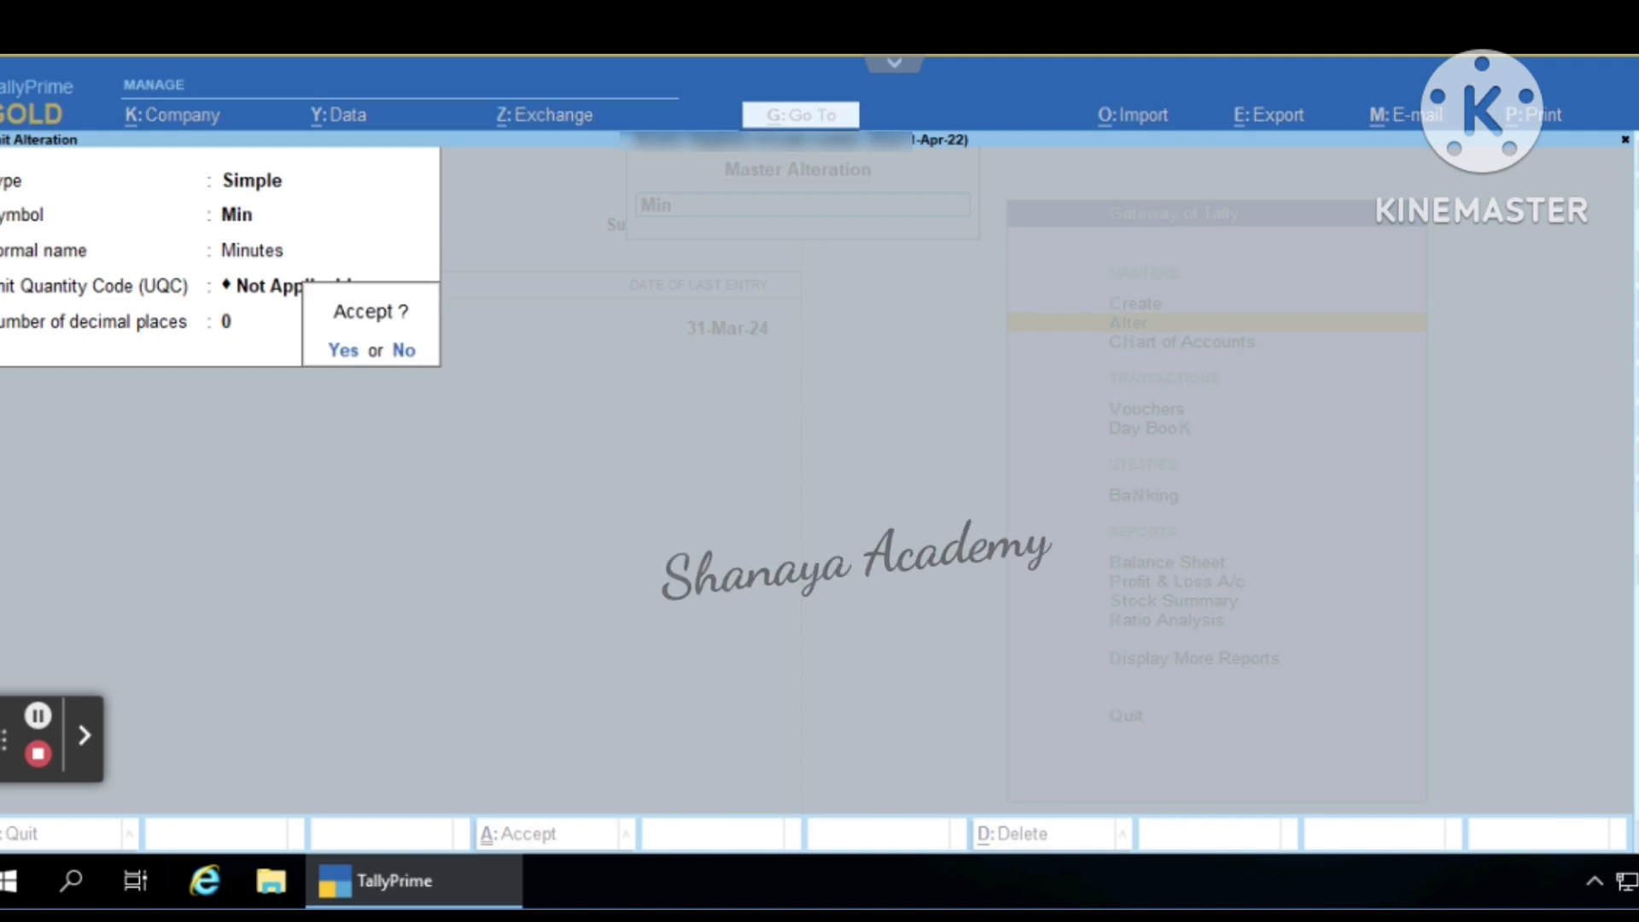
{"action": "key", "text": "Return"}
- Open the qn unit, review its formal name, quantity code and decimal places, and accept it
{"action": "key", "text": "Down"}
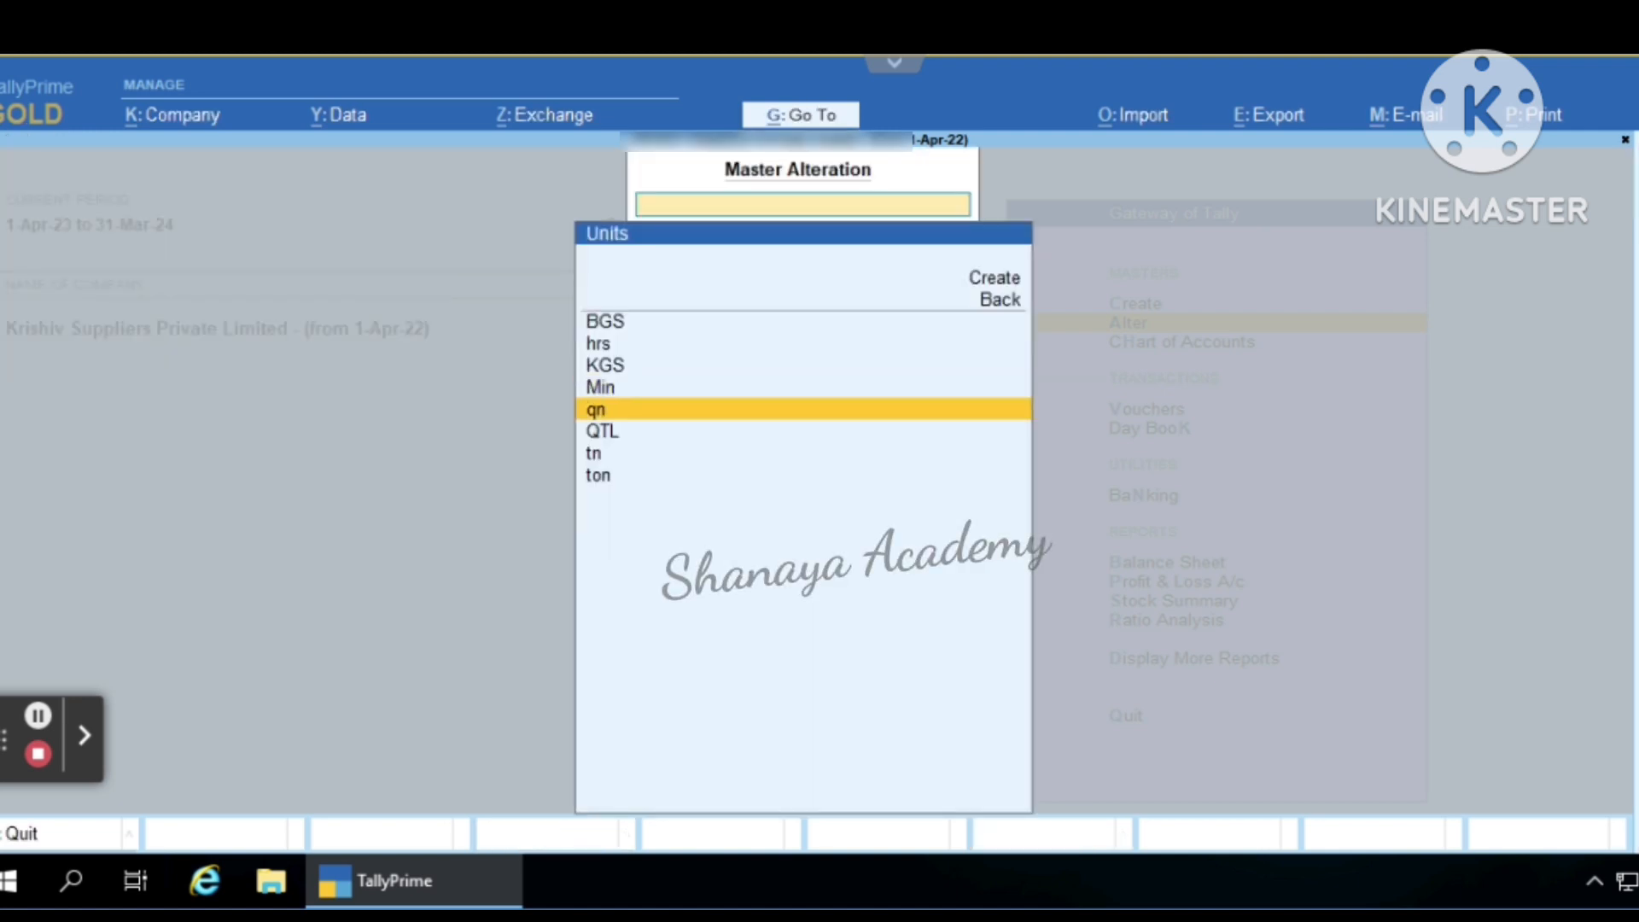
{"action": "key", "text": "Return"}
{"action": "key", "text": "Return"}
{"action": "key", "text": "Return"}
{"action": "key", "text": "Return"}
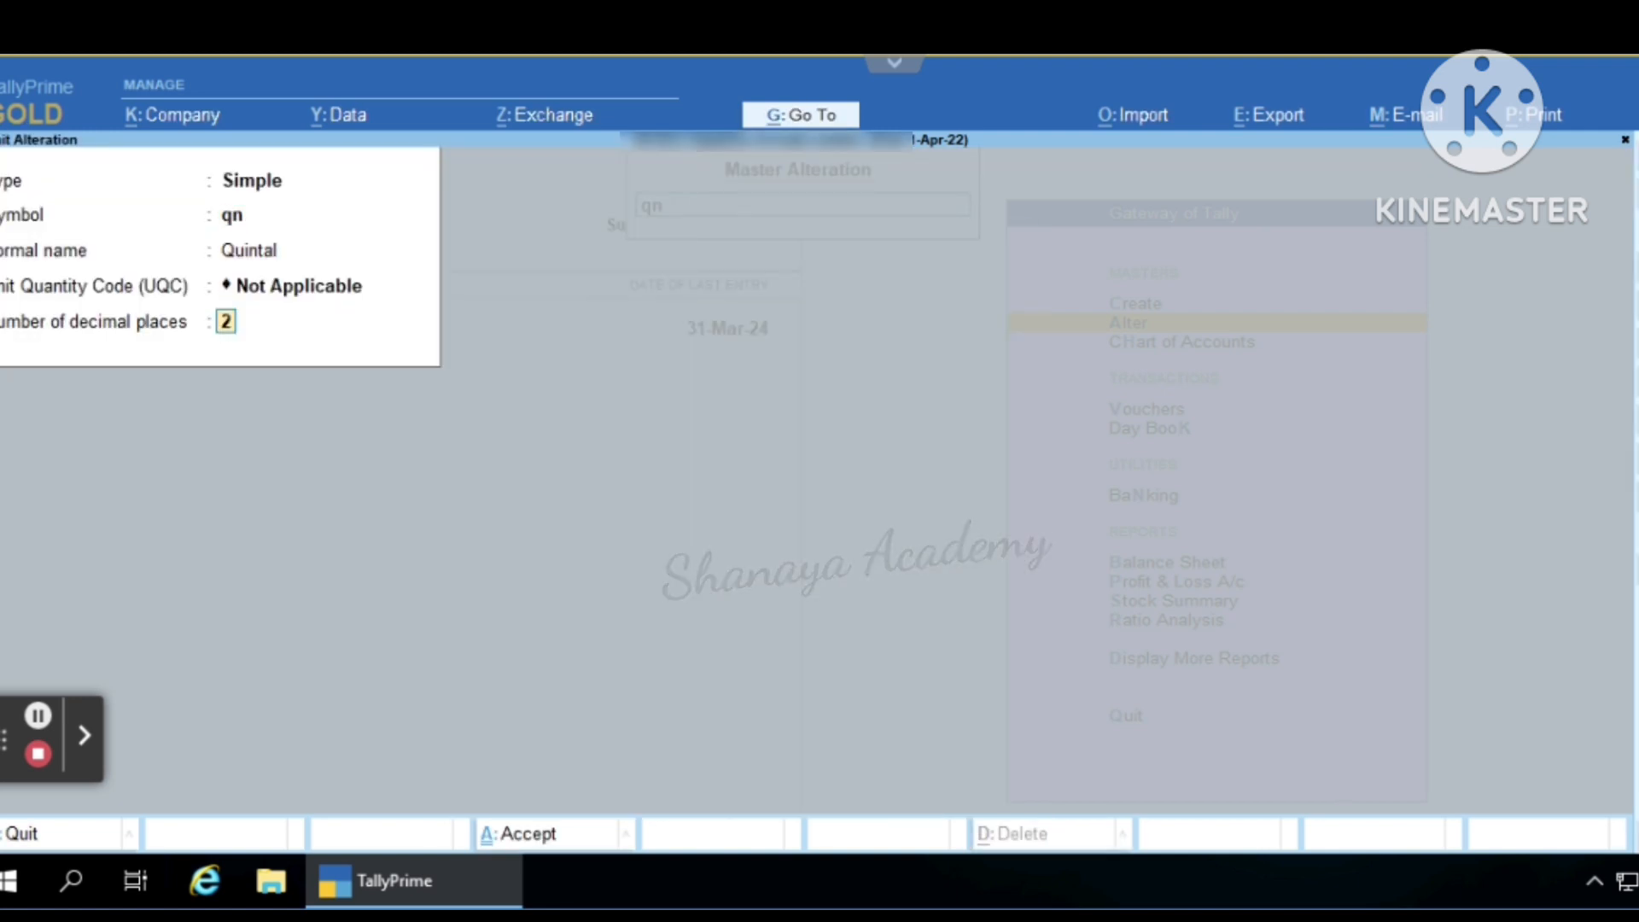
{"action": "key", "text": "Return"}
{"action": "key", "text": "Return"}
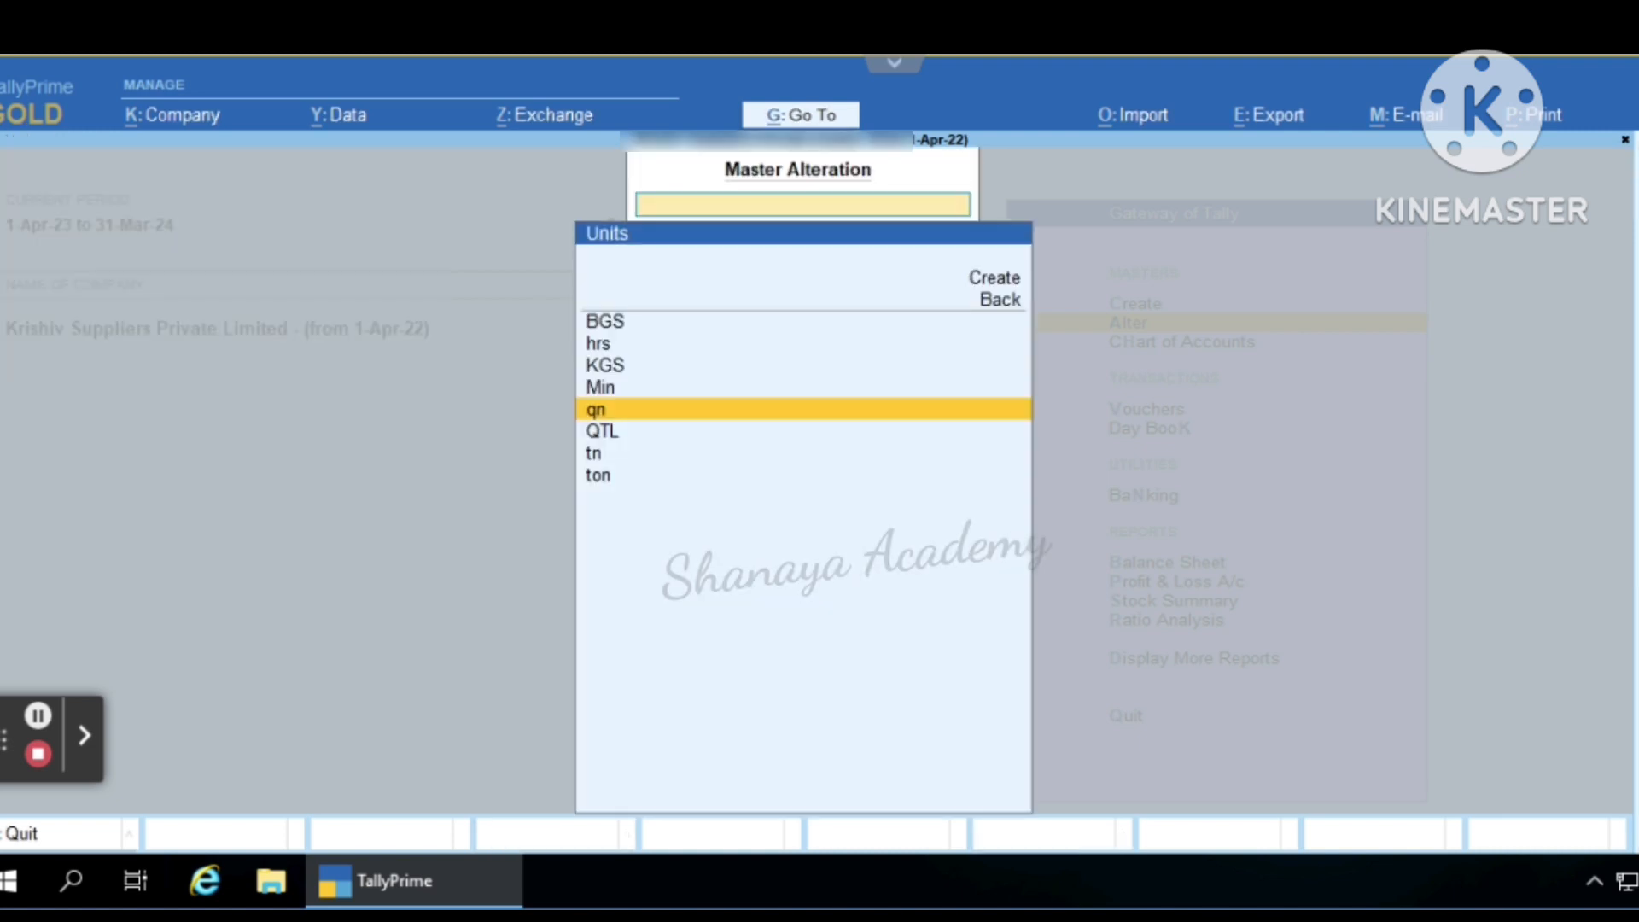
- Open the QTL unit, review its formal name, quantity code and decimal places, and accept it
{"action": "key", "text": "Down"}
{"action": "key", "text": "Return"}
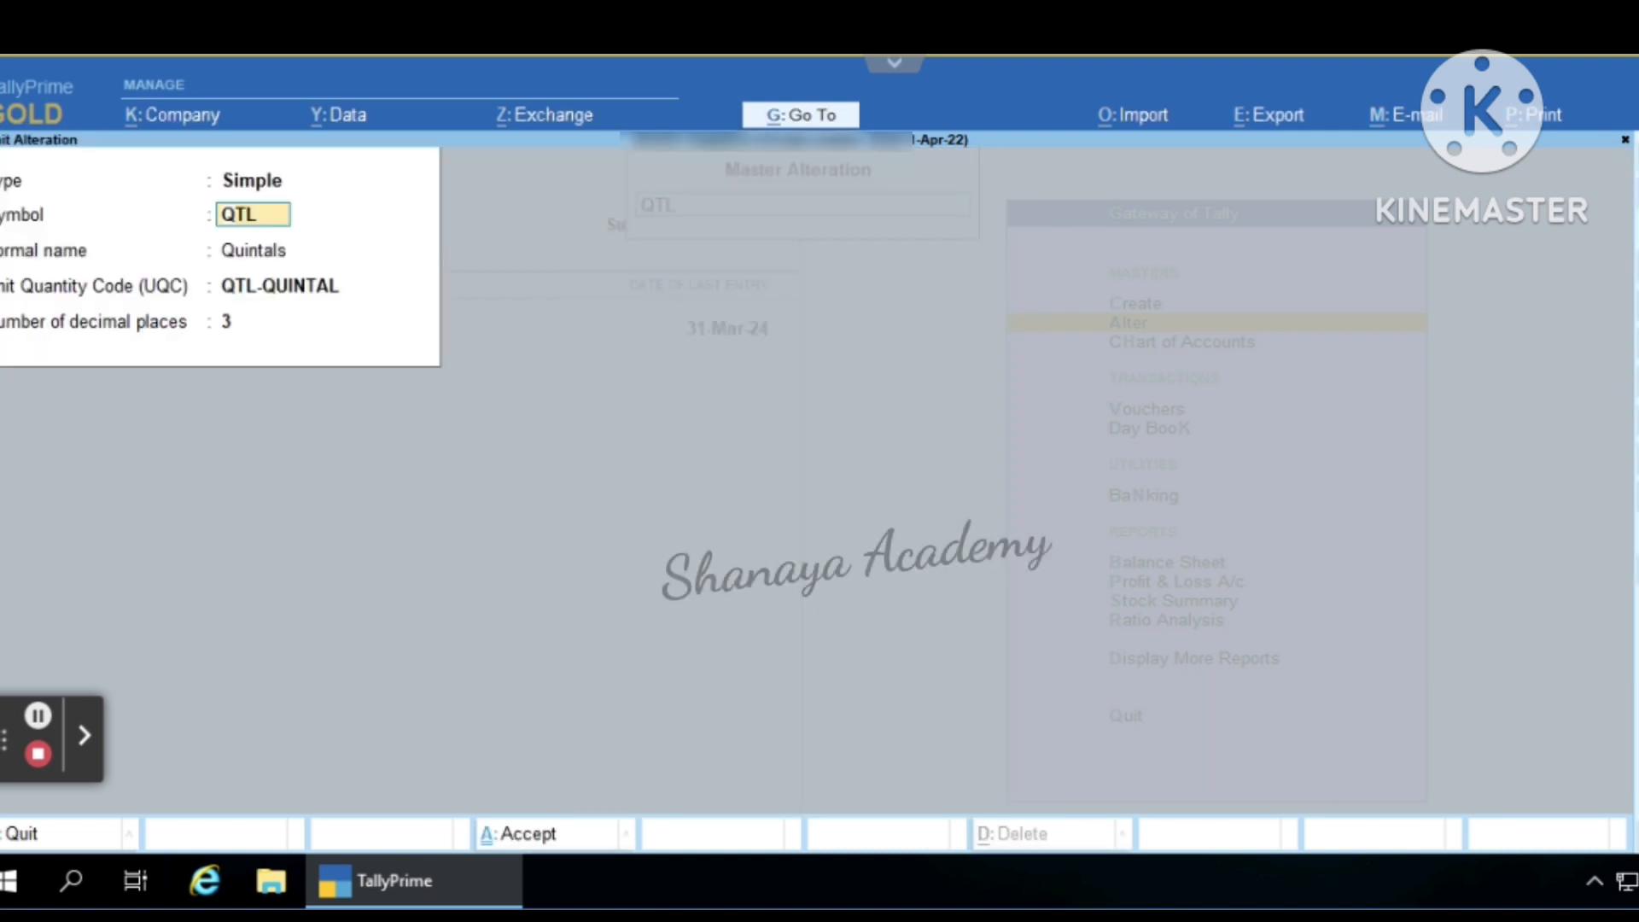
{"action": "key", "text": "Return"}
{"action": "key", "text": "Return"}
{"action": "key", "text": "Return"}
{"action": "key", "text": "Return"}
{"action": "key", "text": "Return"}
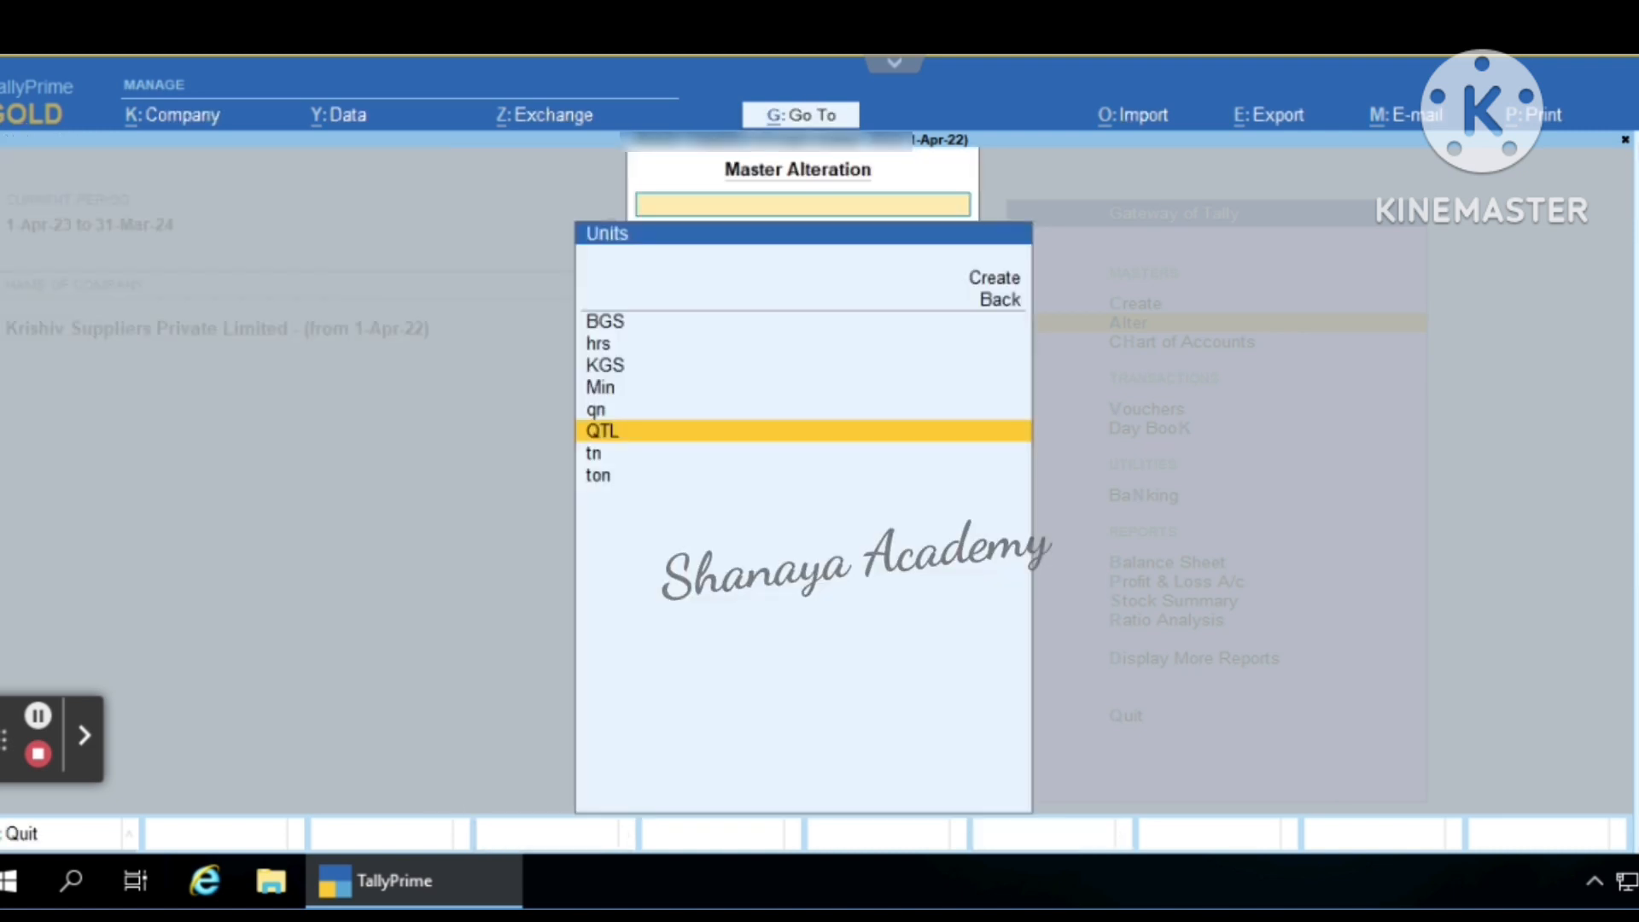
- Open the tn unit, review its formal name, quantity code and decimal places, and accept it
{"action": "key", "text": "Down"}
{"action": "key", "text": "Return"}
{"action": "key", "text": "Return"}
{"action": "key", "text": "Return"}
{"action": "key", "text": "Return"}
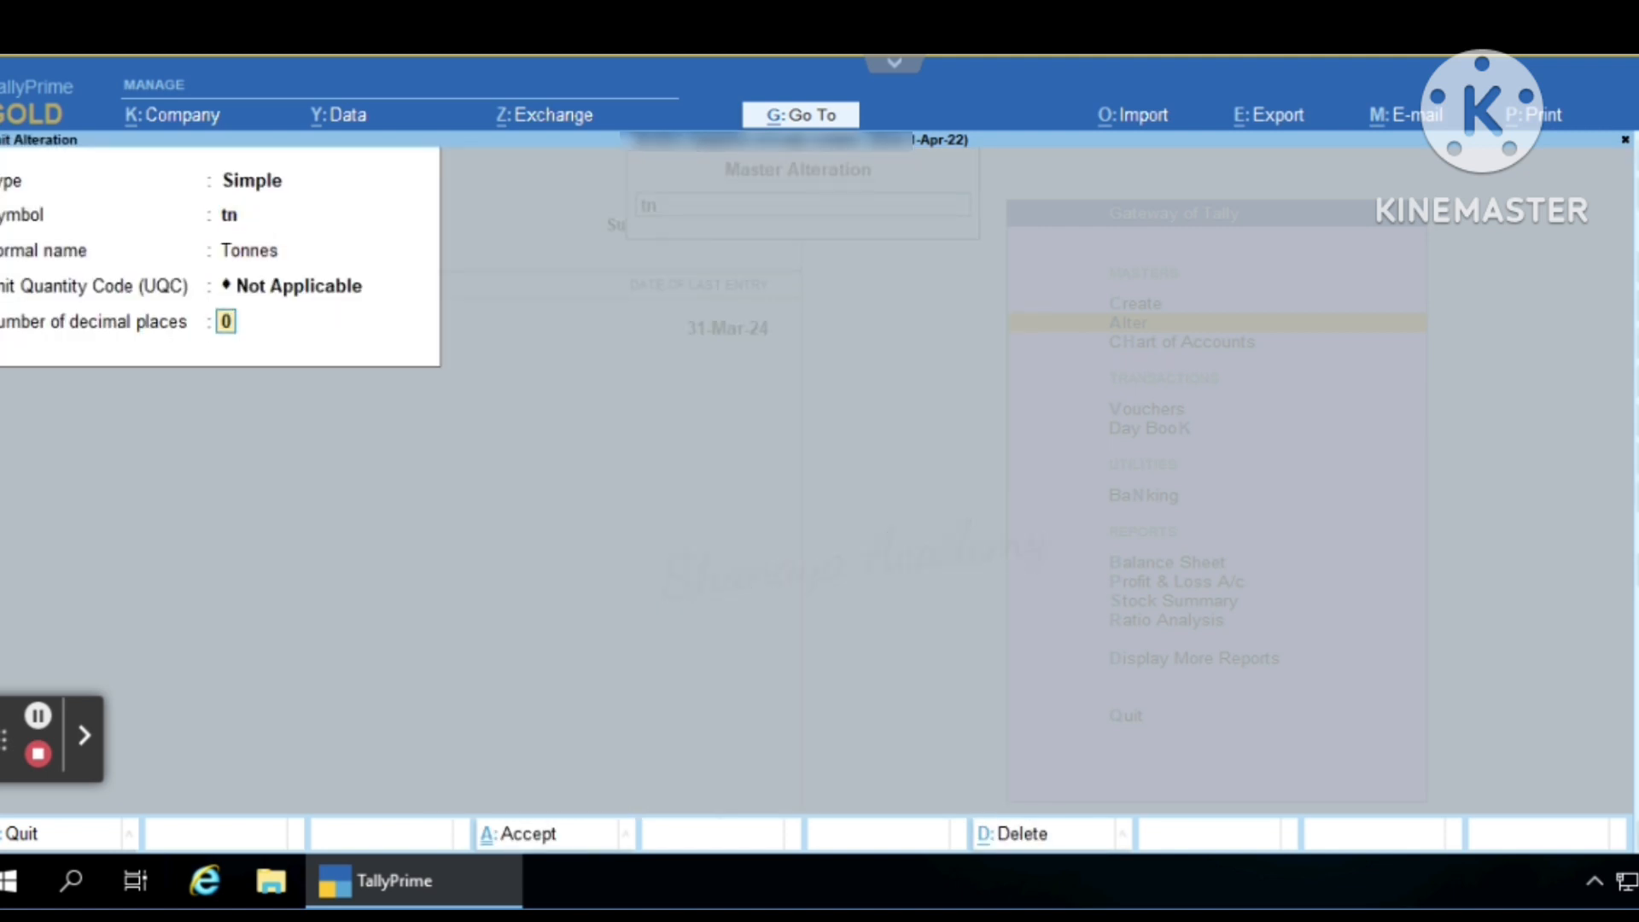
{"action": "key", "text": "Return"}
{"action": "key", "text": "Return"}
- Open the ton unit, review its formal name, quantity code and decimal places, and accept it
{"action": "key", "text": "Down"}
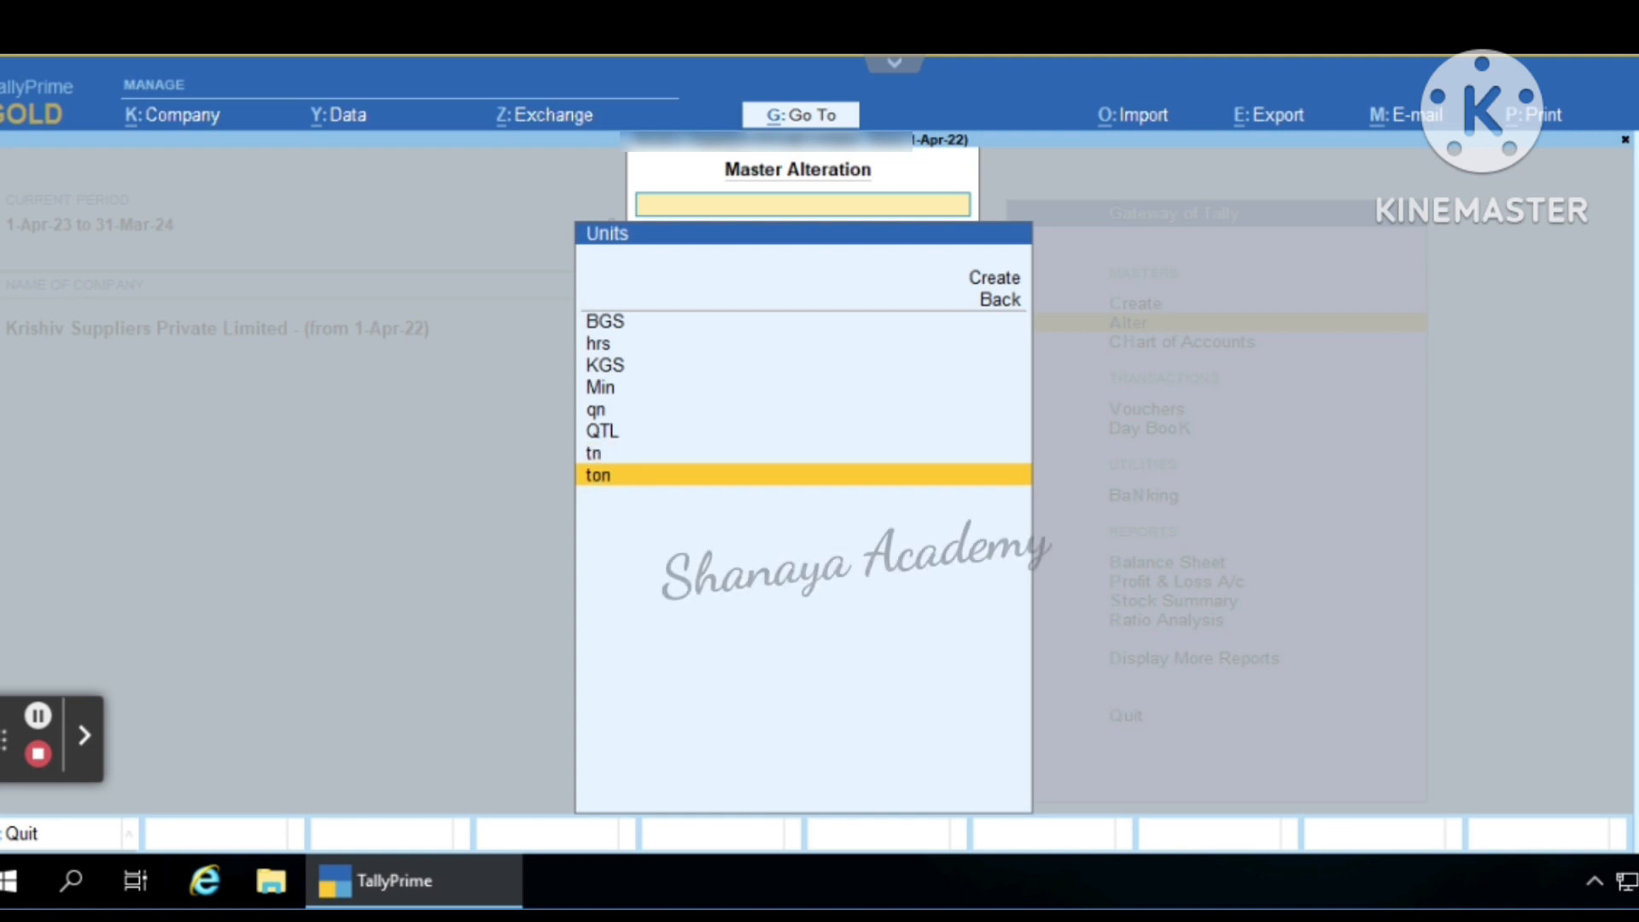
{"action": "key", "text": "Return"}
{"action": "key", "text": "Return"}
{"action": "key", "text": "Return"}
{"action": "key", "text": "Return"}
{"action": "key", "text": "Return"}
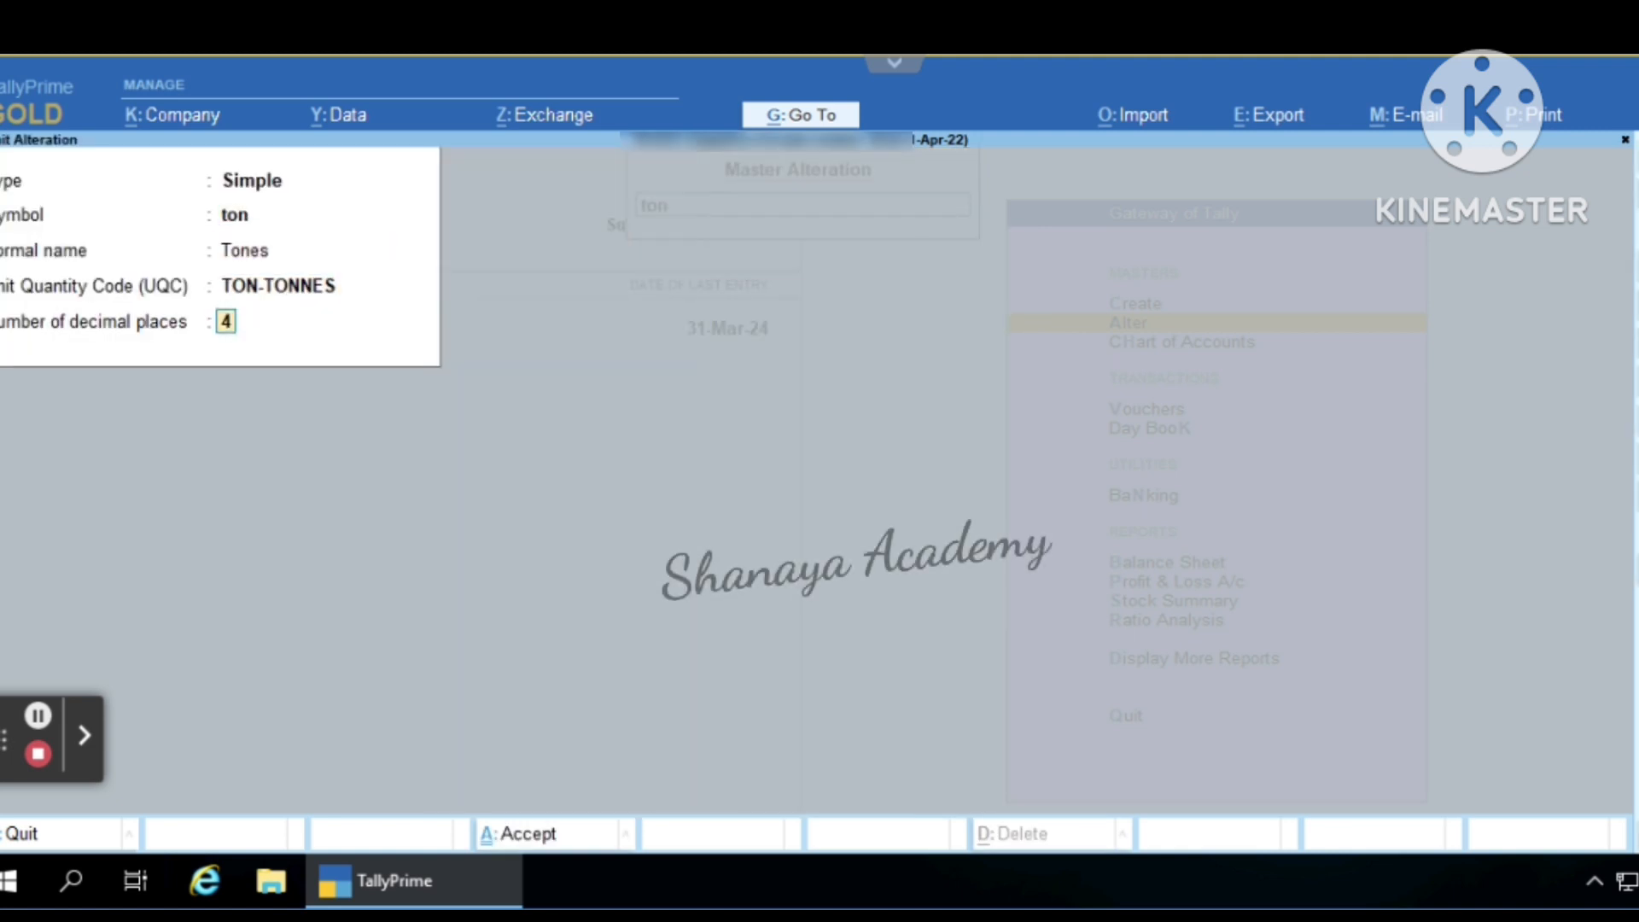
{"action": "key", "text": "Return"}
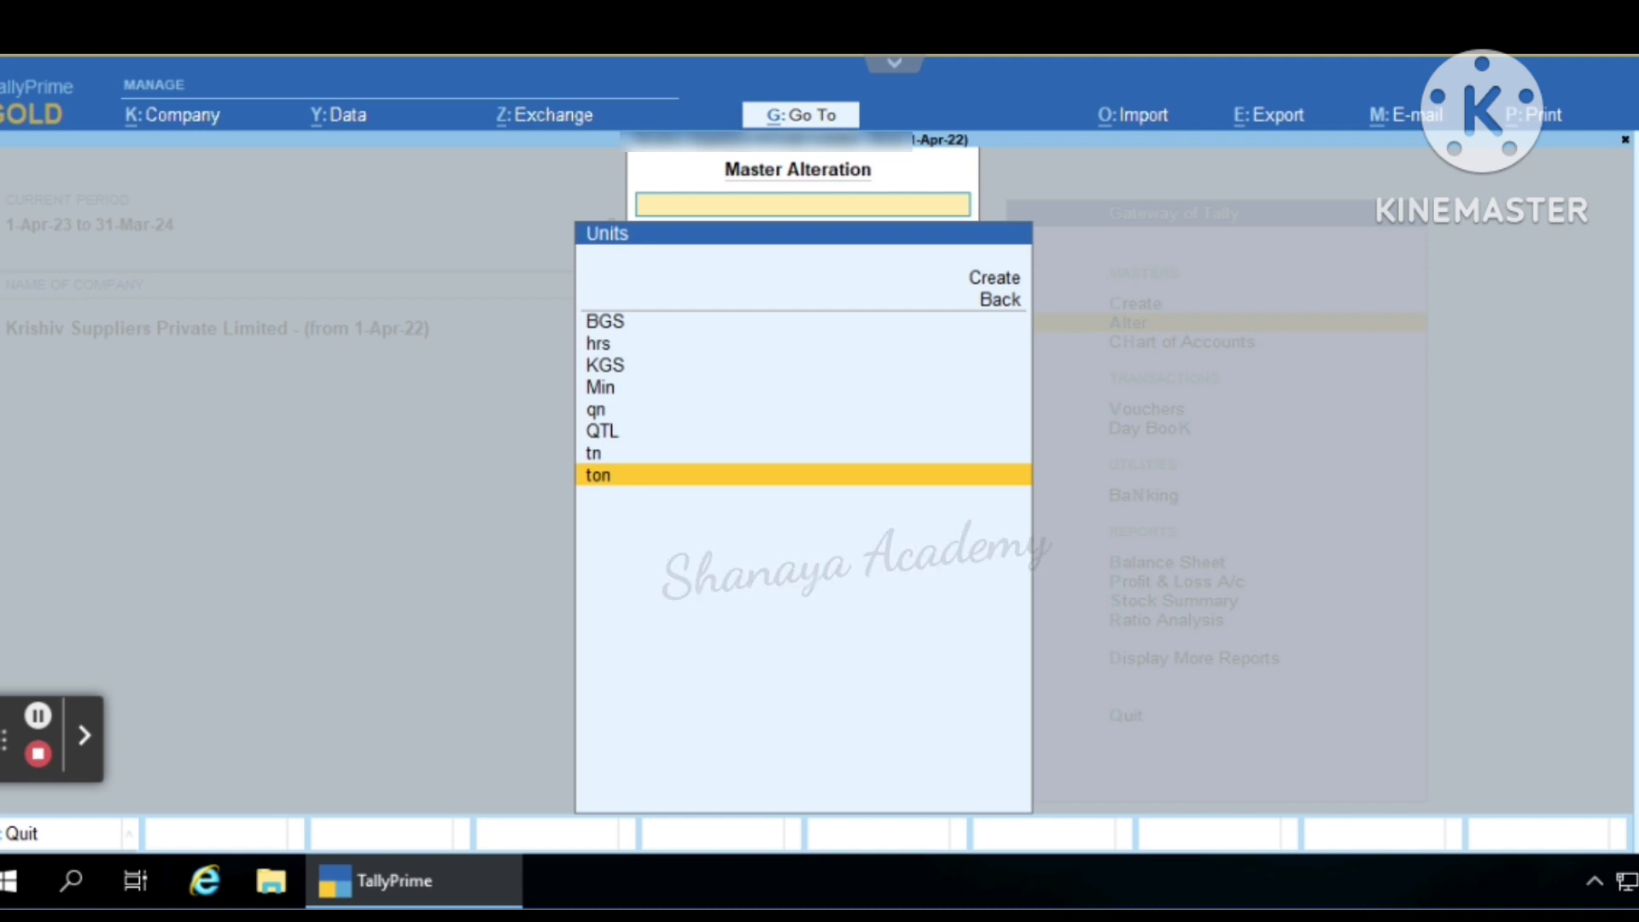
- Leave the units list, return to master alteration and open the list of Attendance/Production Types
{"action": "key", "text": "ctrl"}
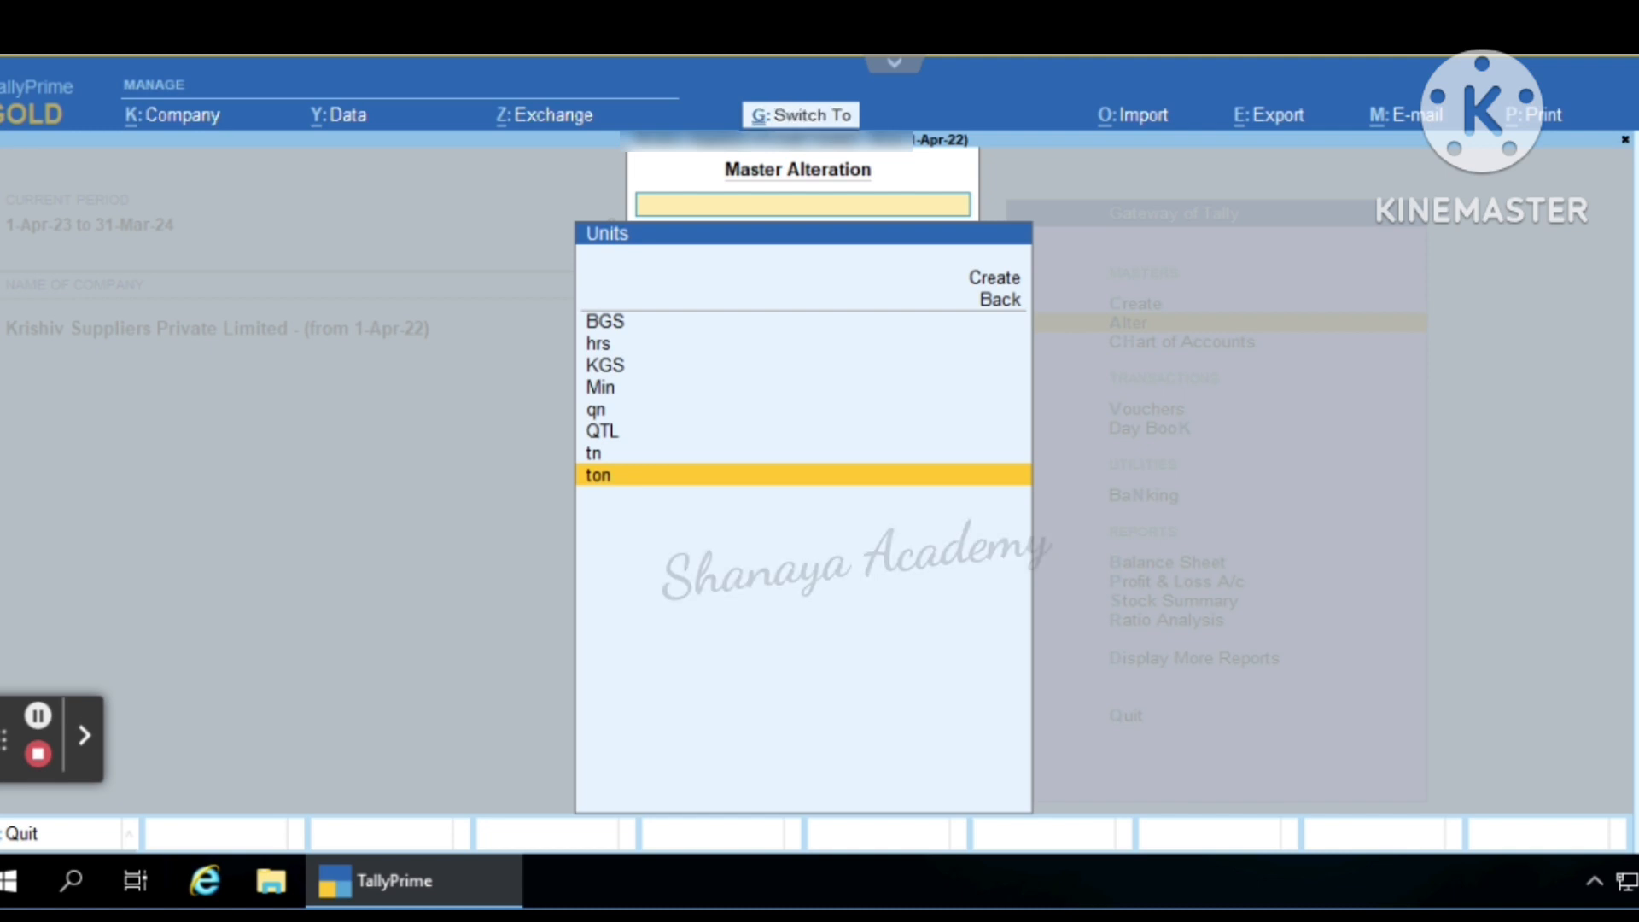
{"action": "key", "text": "Escape"}
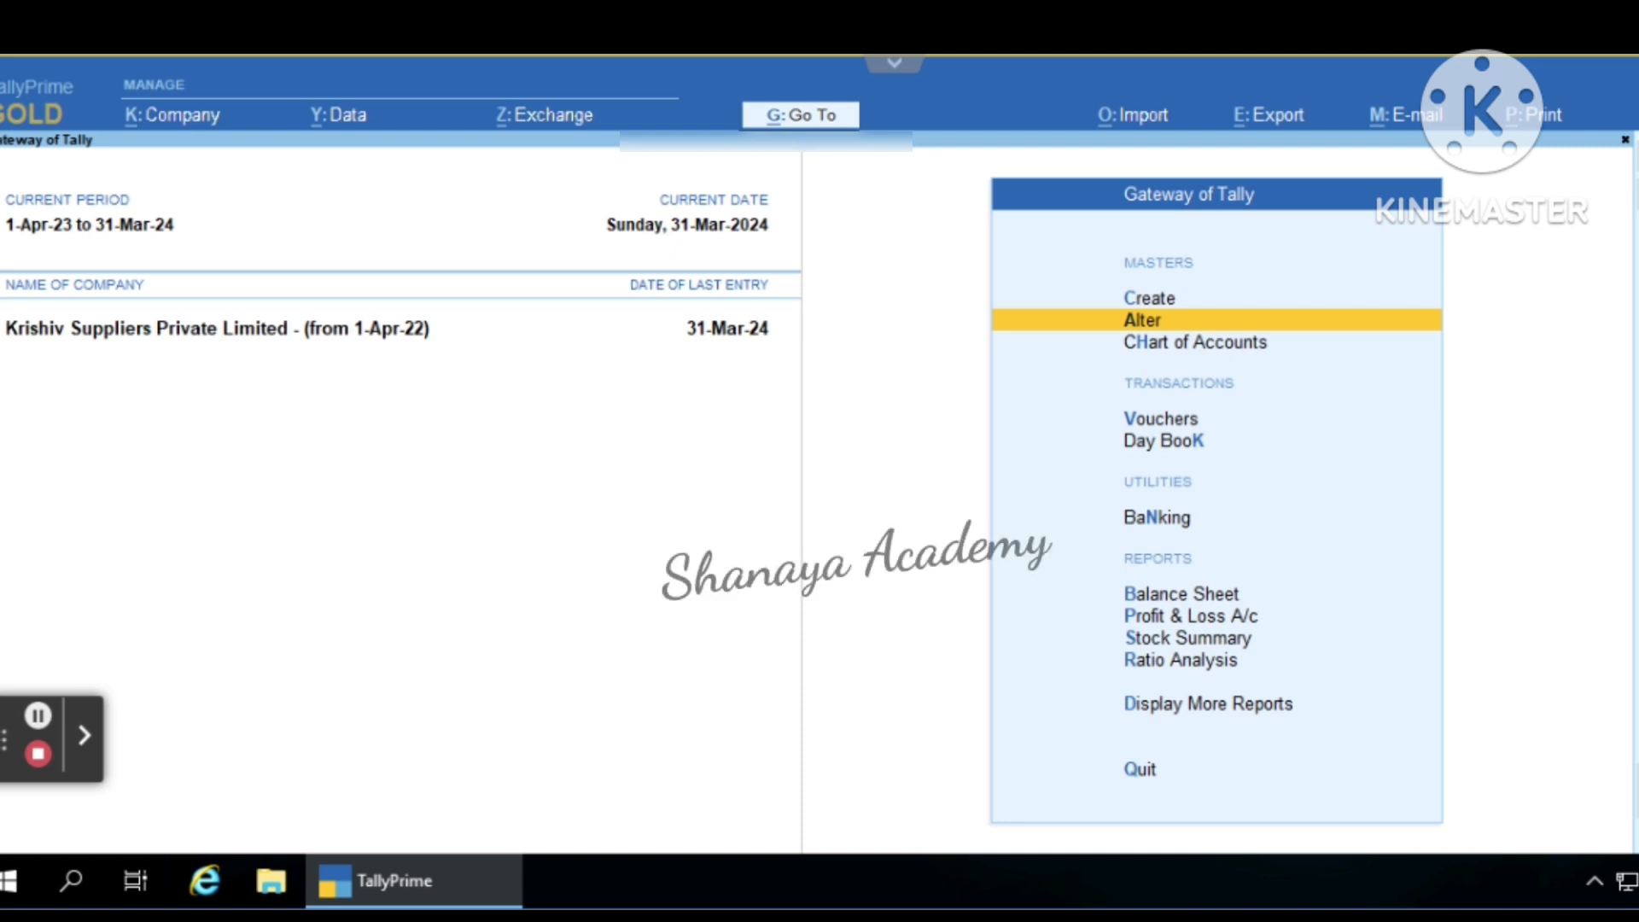
{"action": "key", "text": "Return"}
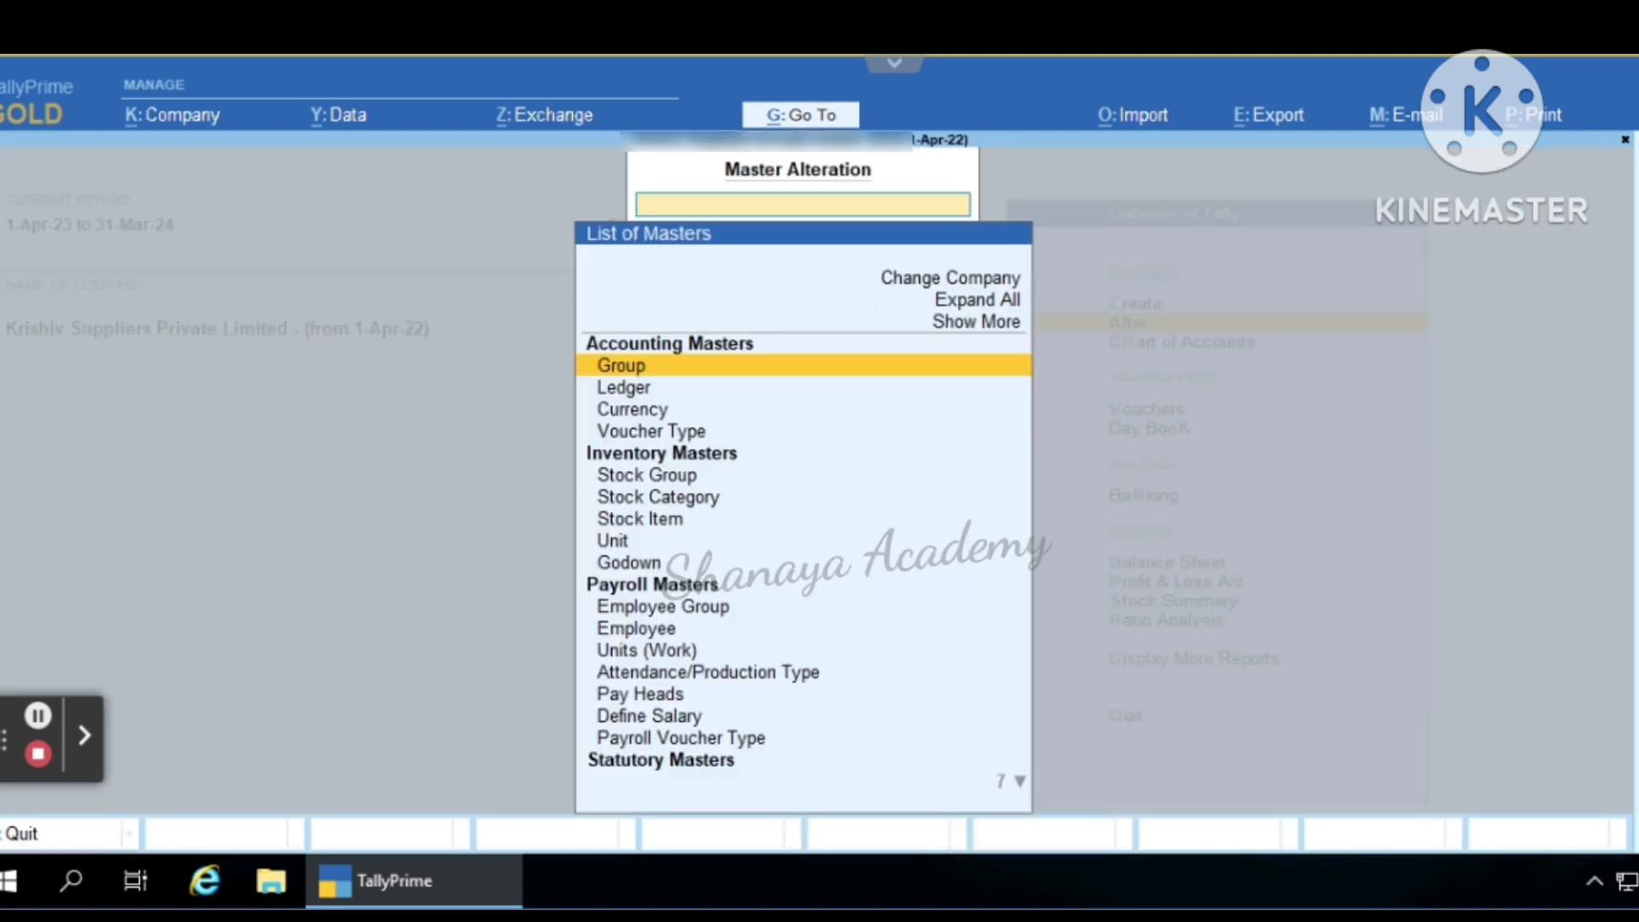
{"action": "key", "text": "Down"}
{"action": "key", "text": "Down"}
{"action": "key", "text": "Down"}
{"action": "key", "text": "Down"}
{"action": "key", "text": "Down"}
{"action": "key", "text": "Down"}
{"action": "key", "text": "Down"}
{"action": "key", "text": "Down"}
{"action": "key", "text": "Down"}
{"action": "key", "text": "Down"}
{"action": "key", "text": "Down"}
{"action": "key", "text": "Down"}
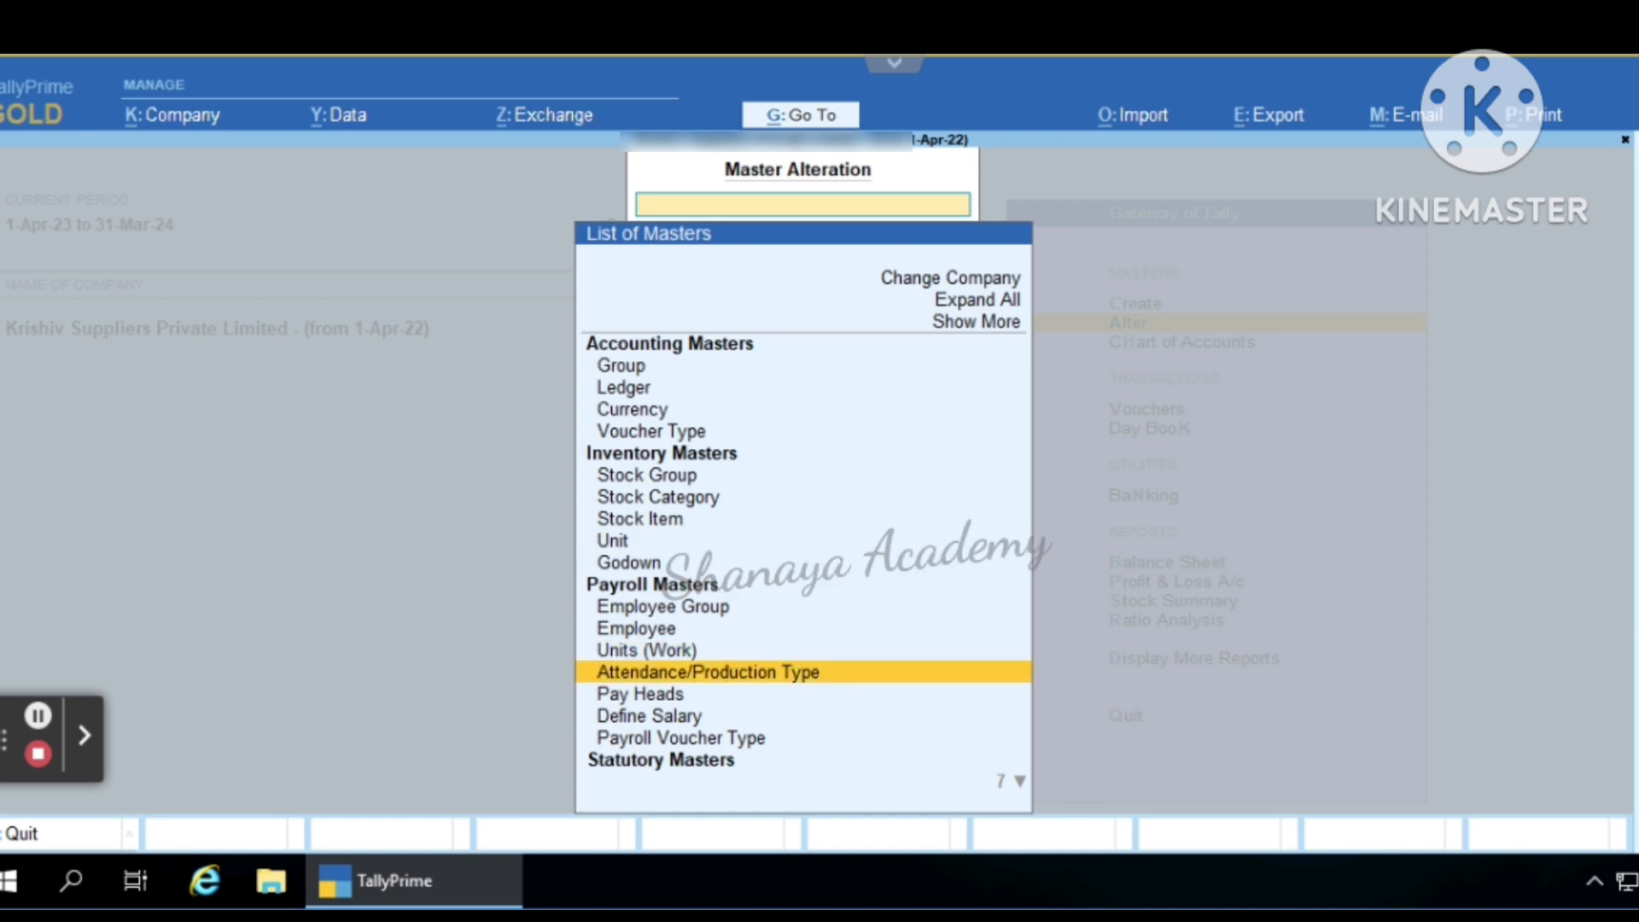
{"action": "key", "text": "Return"}
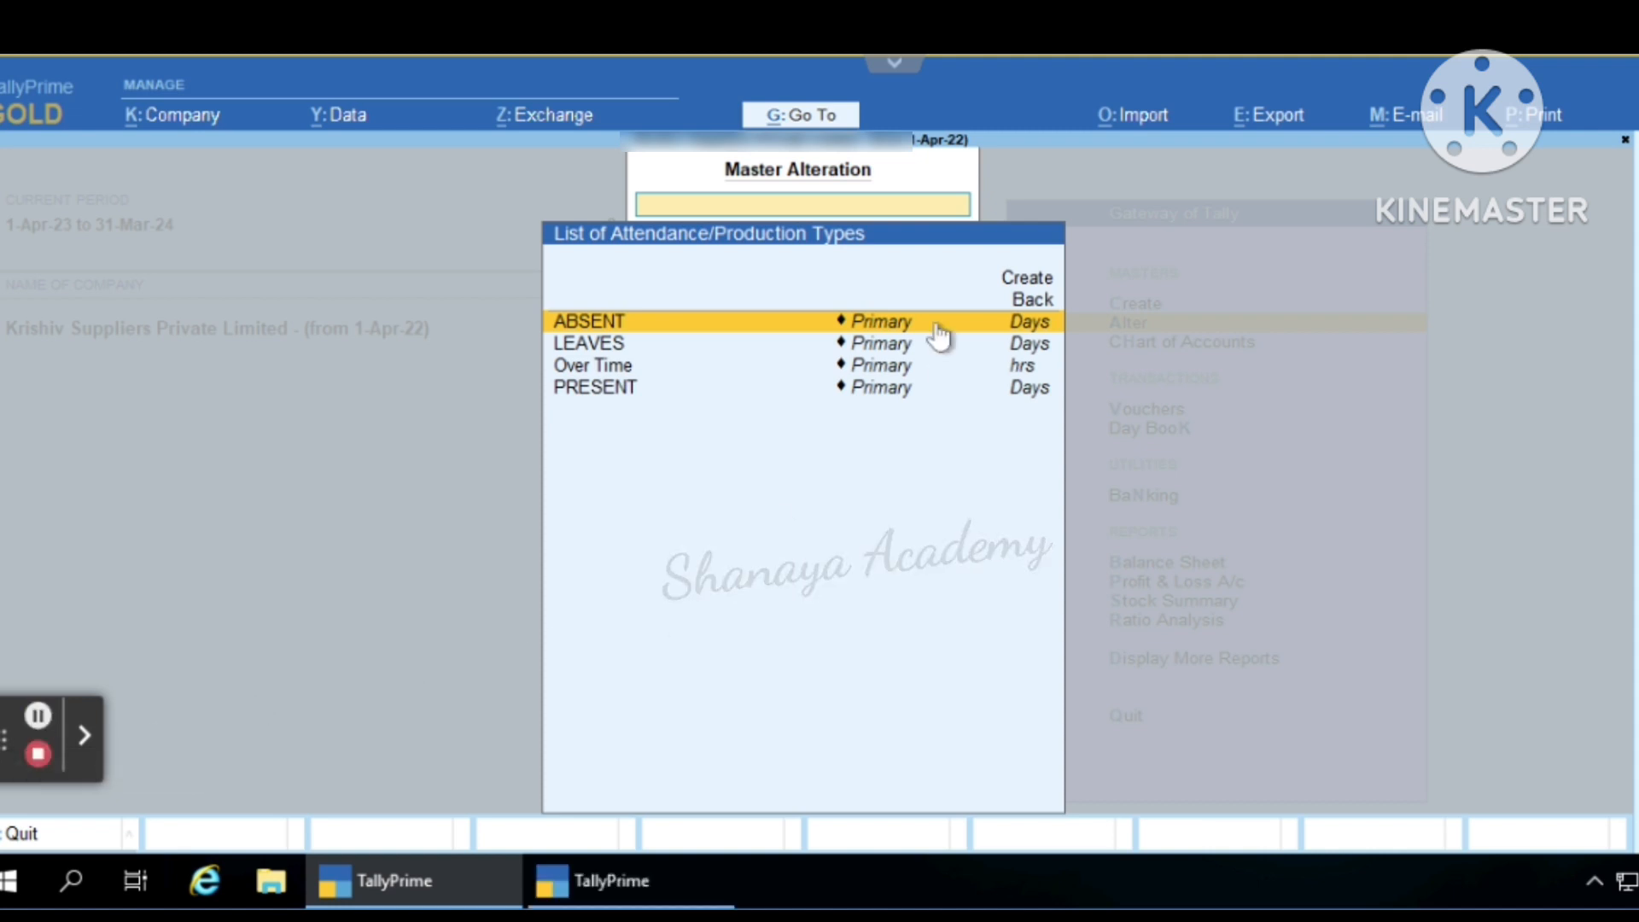
- Open the ABSENT attendance type, review its alias, parent, attendance type and period type, and accept it
{"action": "left_click", "coordinate": [1027, 280]}
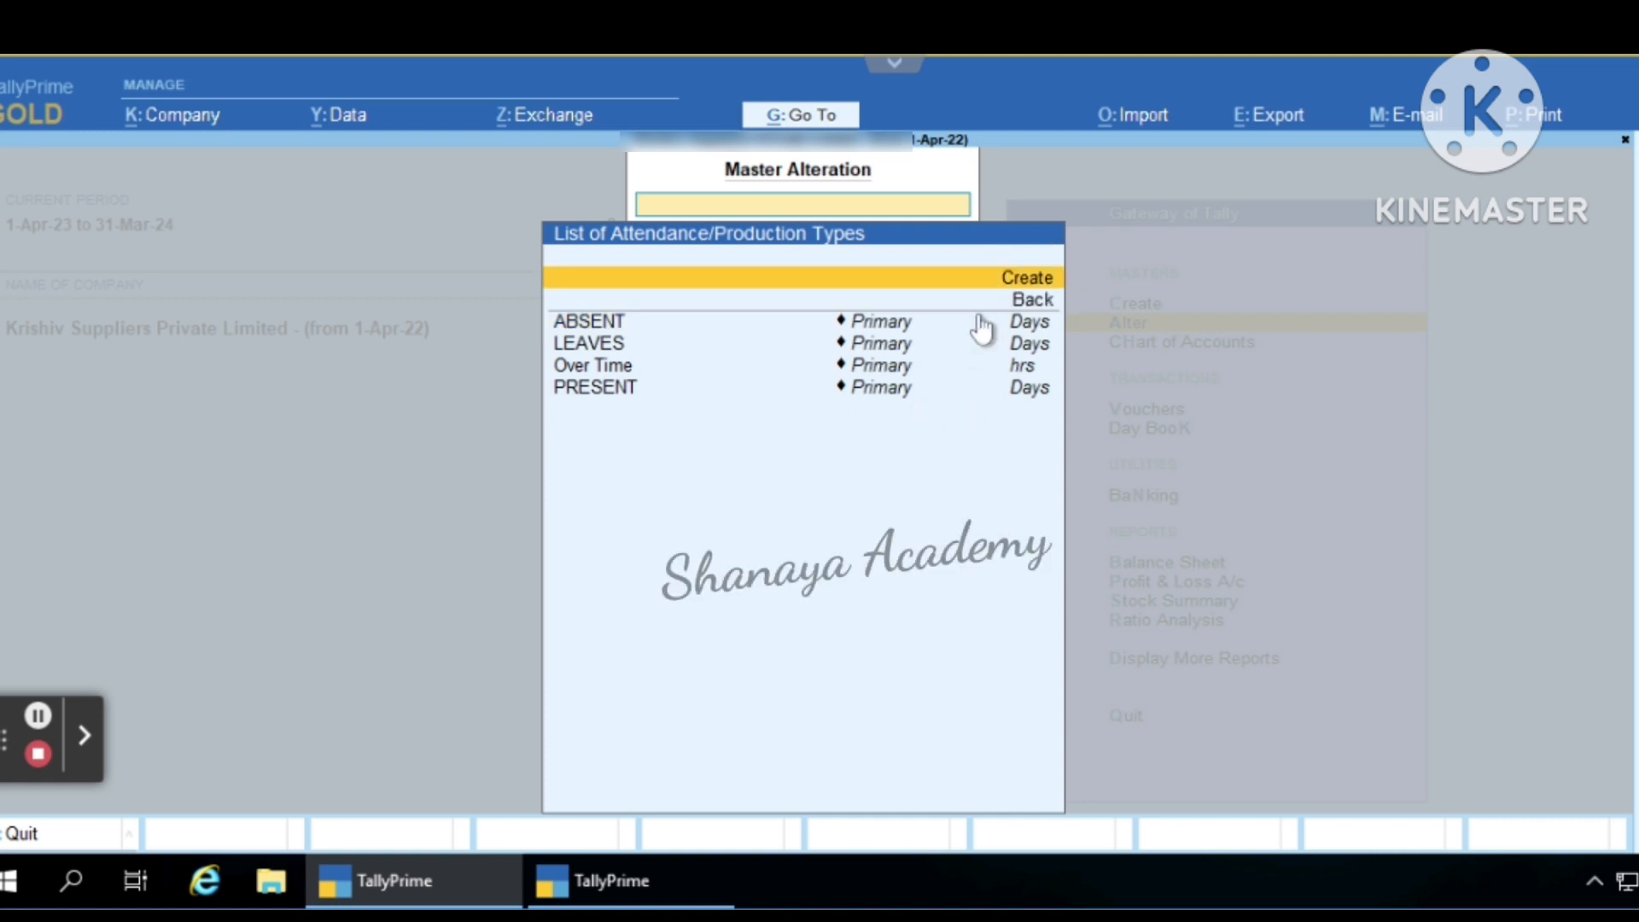
{"action": "key", "text": "Return"}
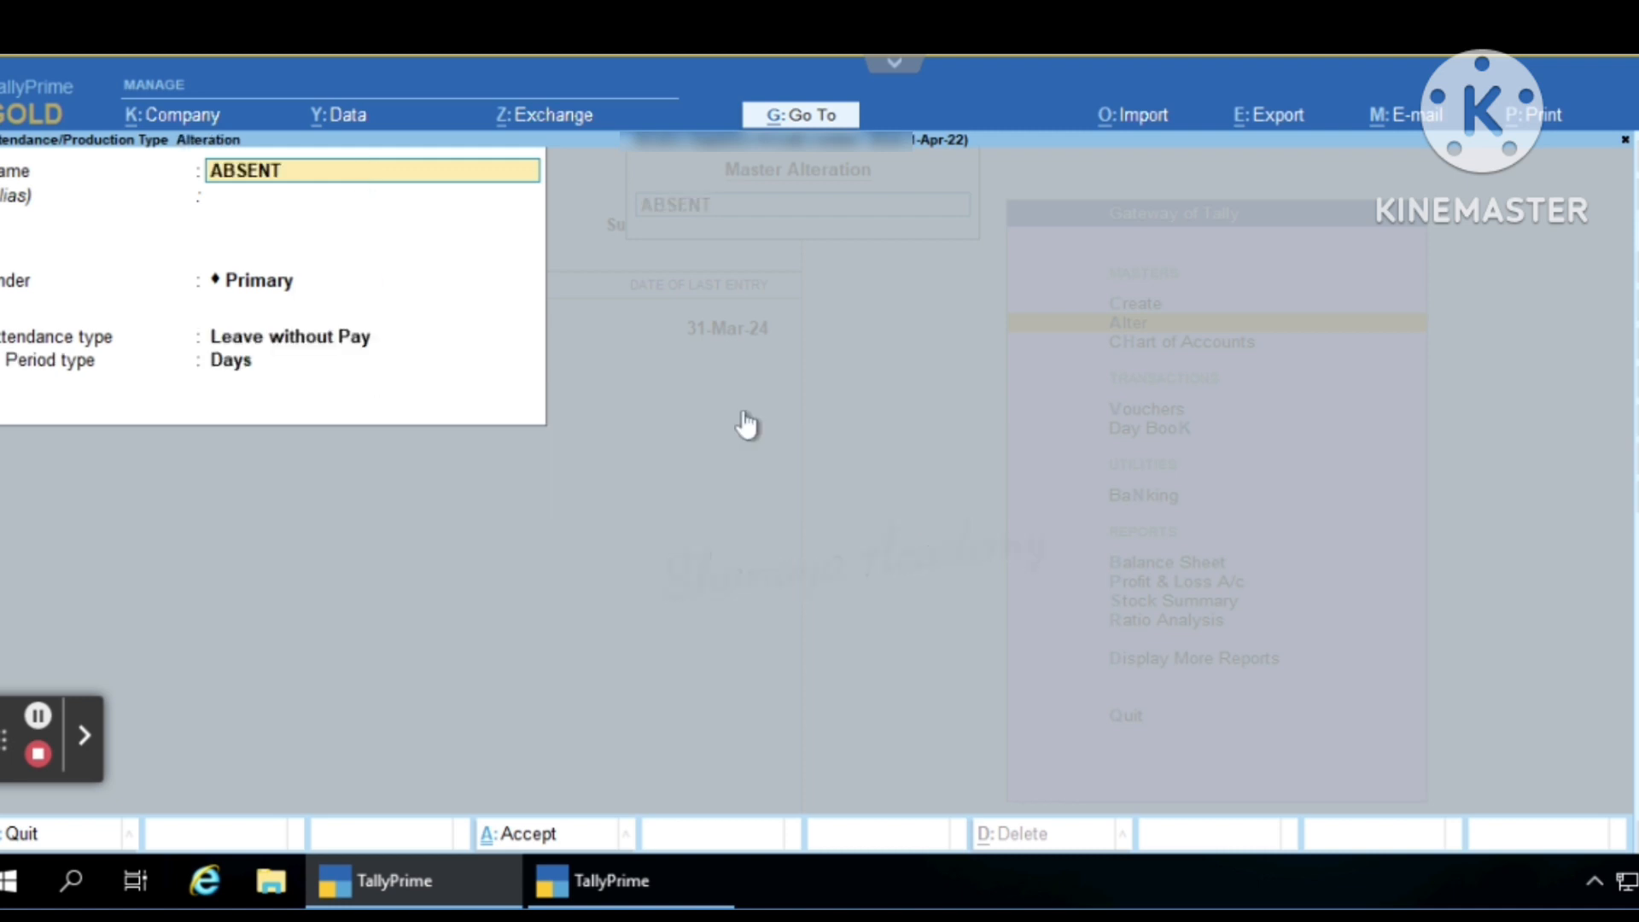
{"action": "key", "text": "Return"}
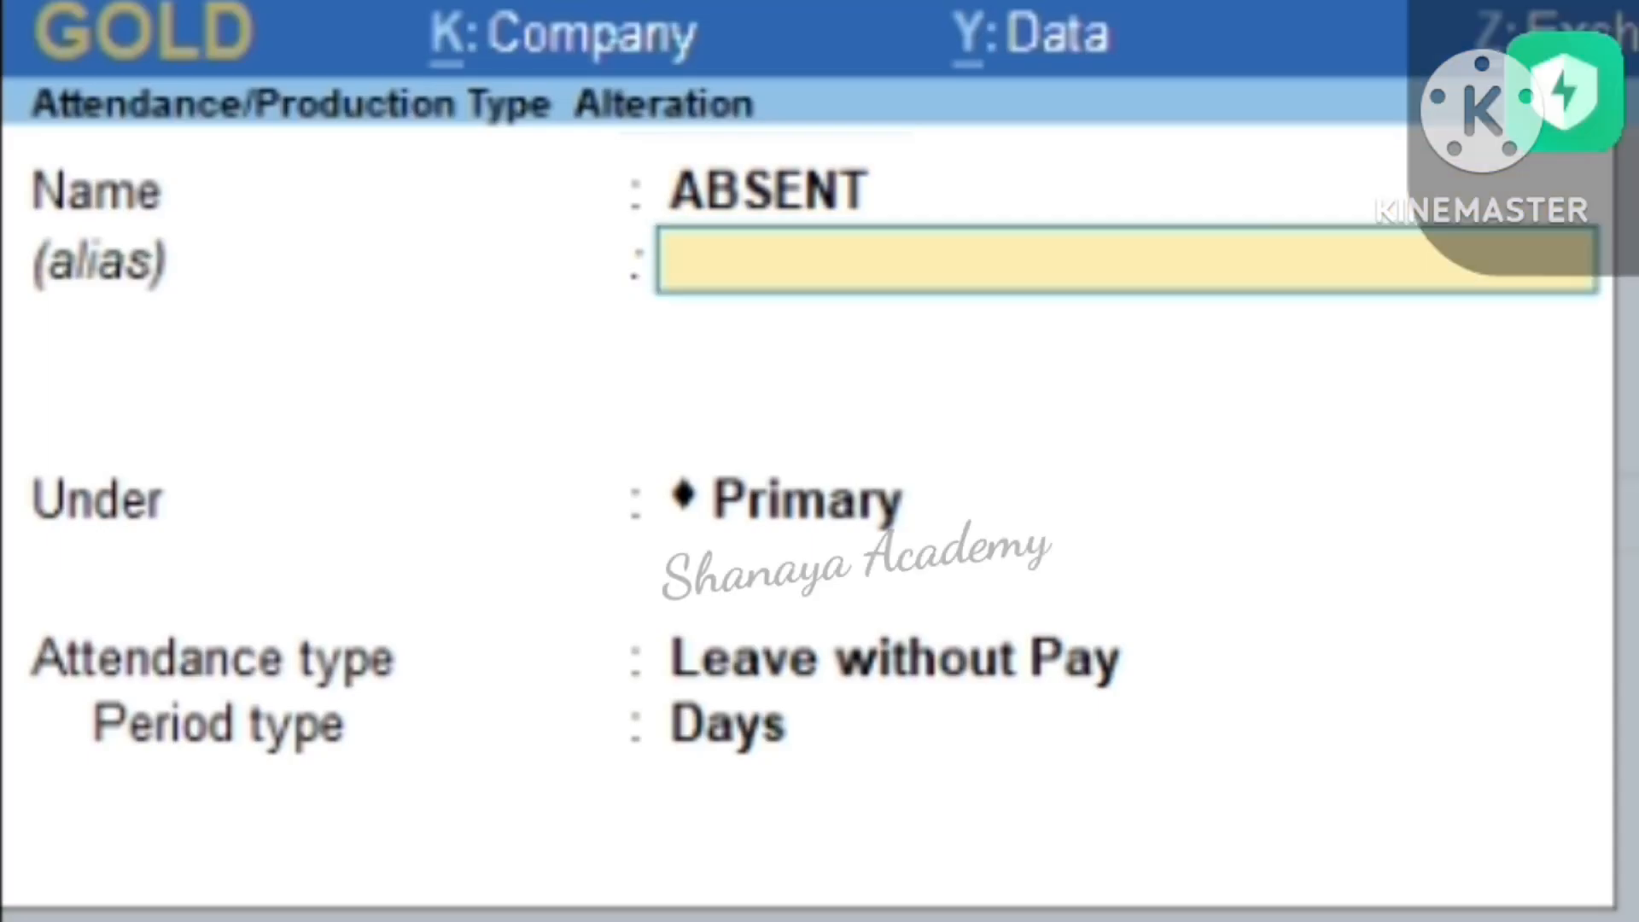
{"action": "key", "text": "Return"}
{"action": "key", "text": "Return"}
{"action": "key", "text": "Return"}
{"action": "key", "text": "Return"}
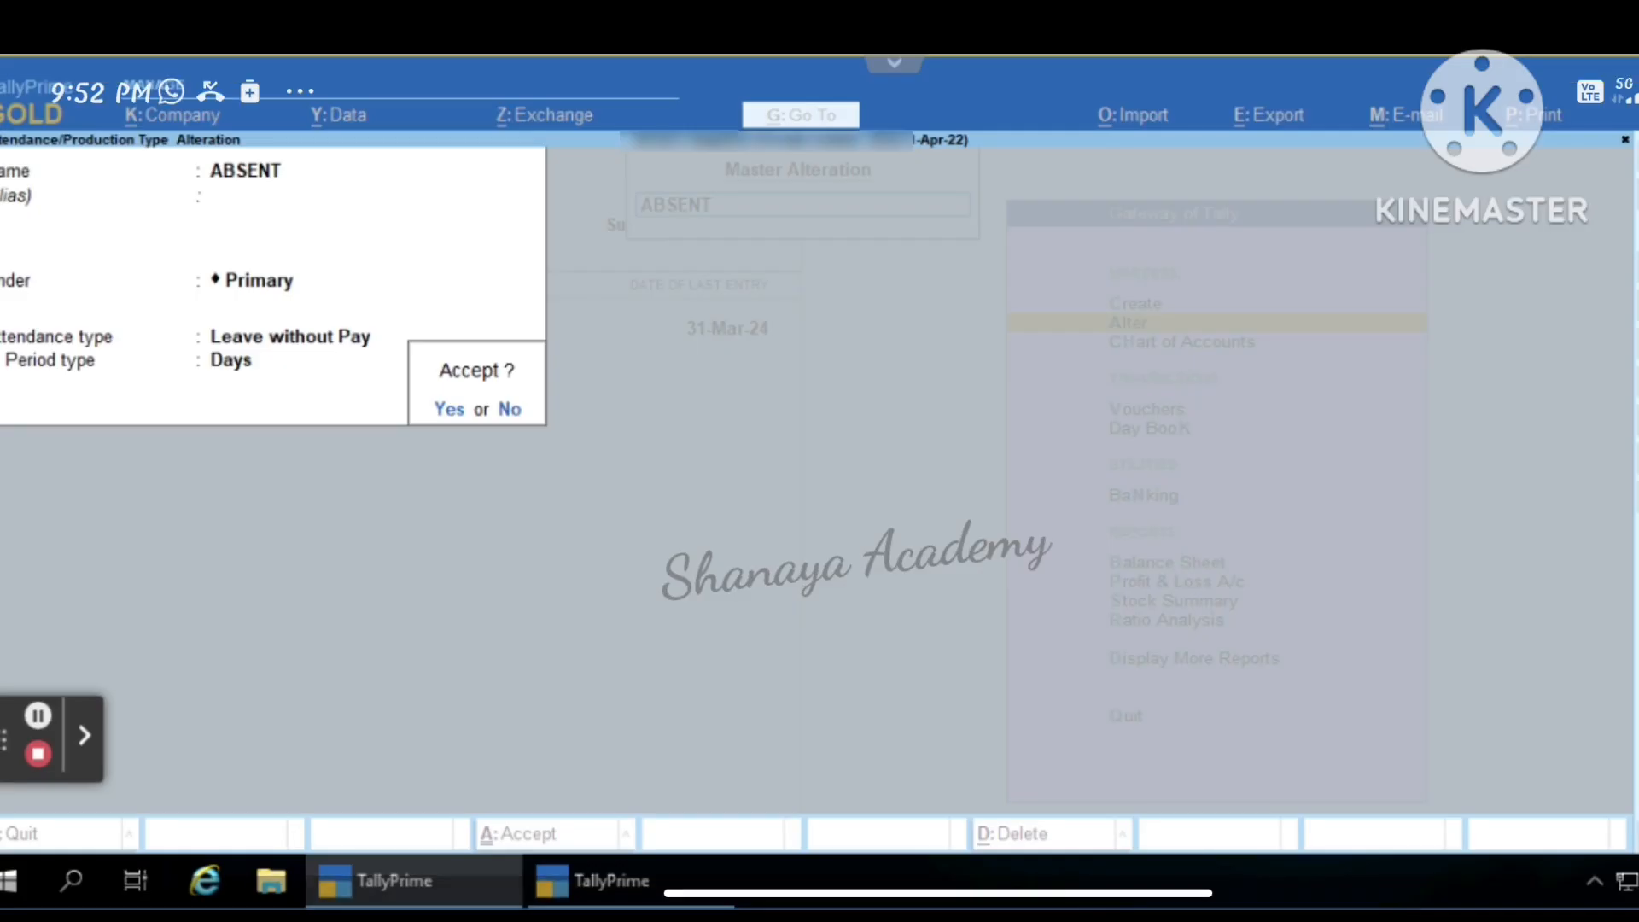
{"action": "left_click", "coordinate": [80, 731]}
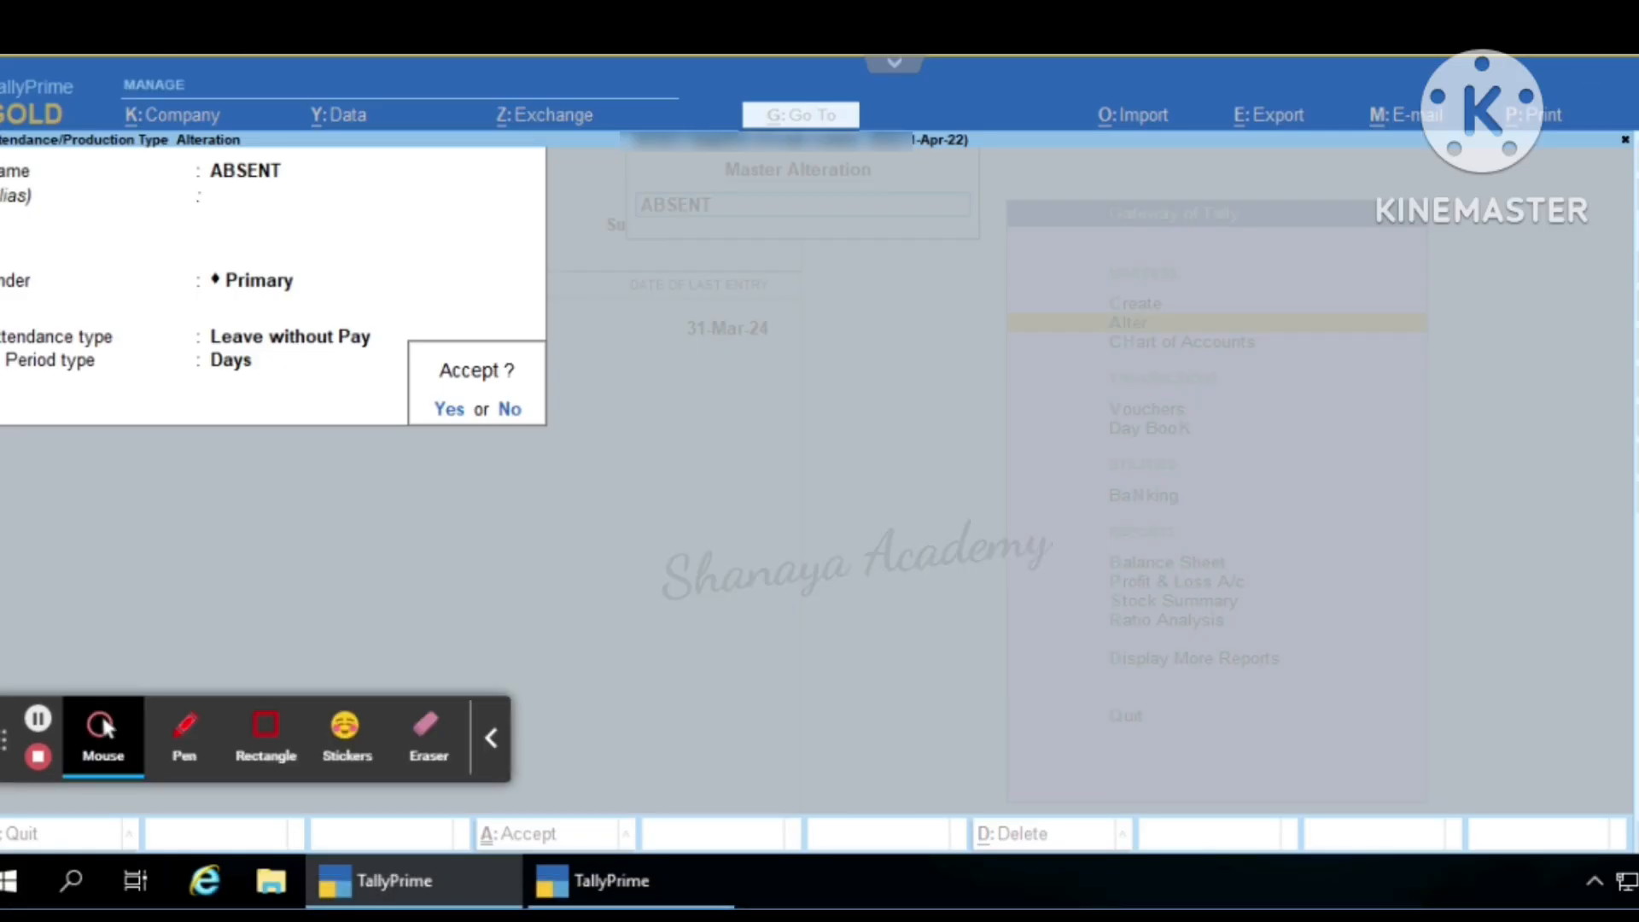
{"action": "key", "text": "Return"}
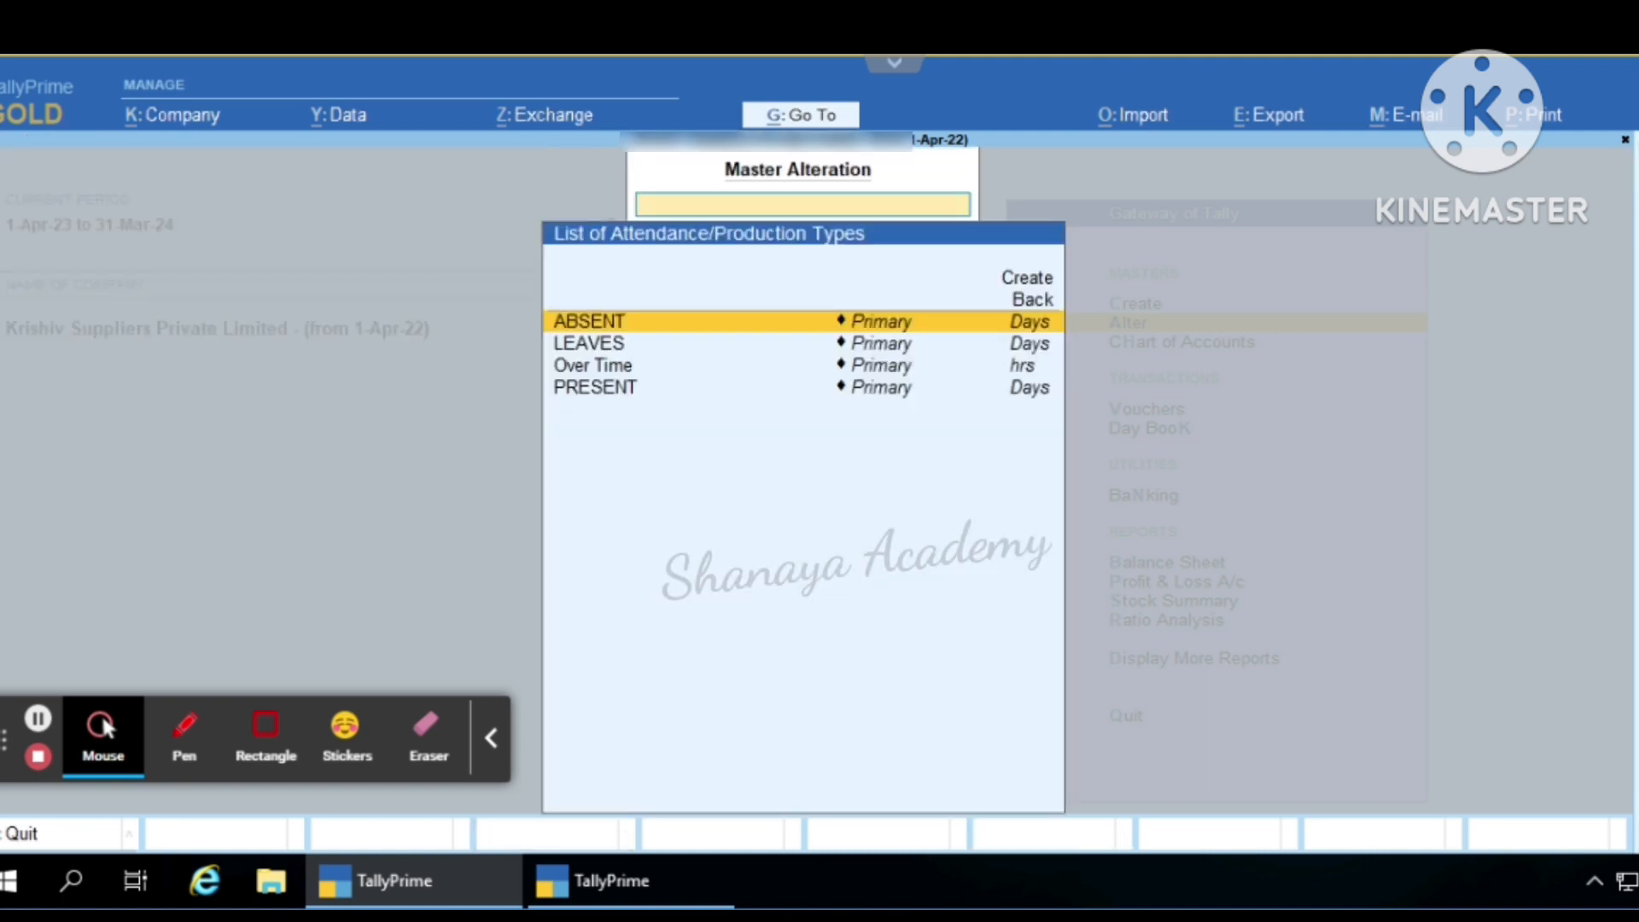
- Open the LEAVES attendance type, review its alias, parent, attendance type and period type, and accept it
{"action": "key", "text": "Down"}
{"action": "key", "text": "Return"}
{"action": "key", "text": "Return"}
{"action": "key", "text": "Return"}
{"action": "key", "text": "Return"}
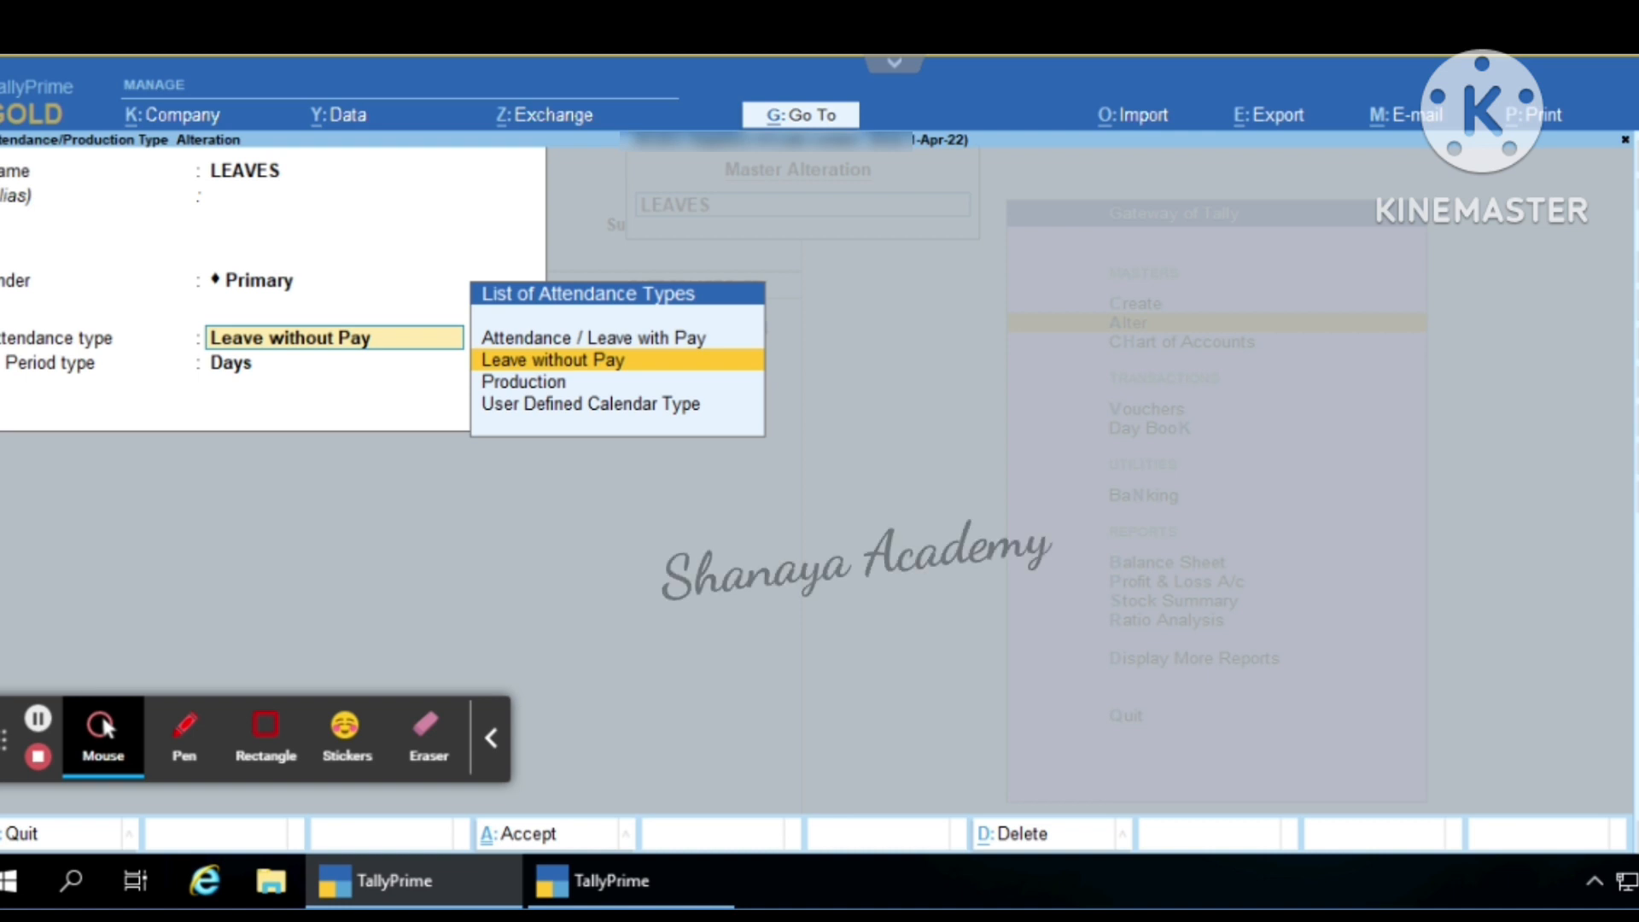
{"action": "key", "text": "Return"}
{"action": "key", "text": "Return"}
{"action": "key", "text": "Return"}
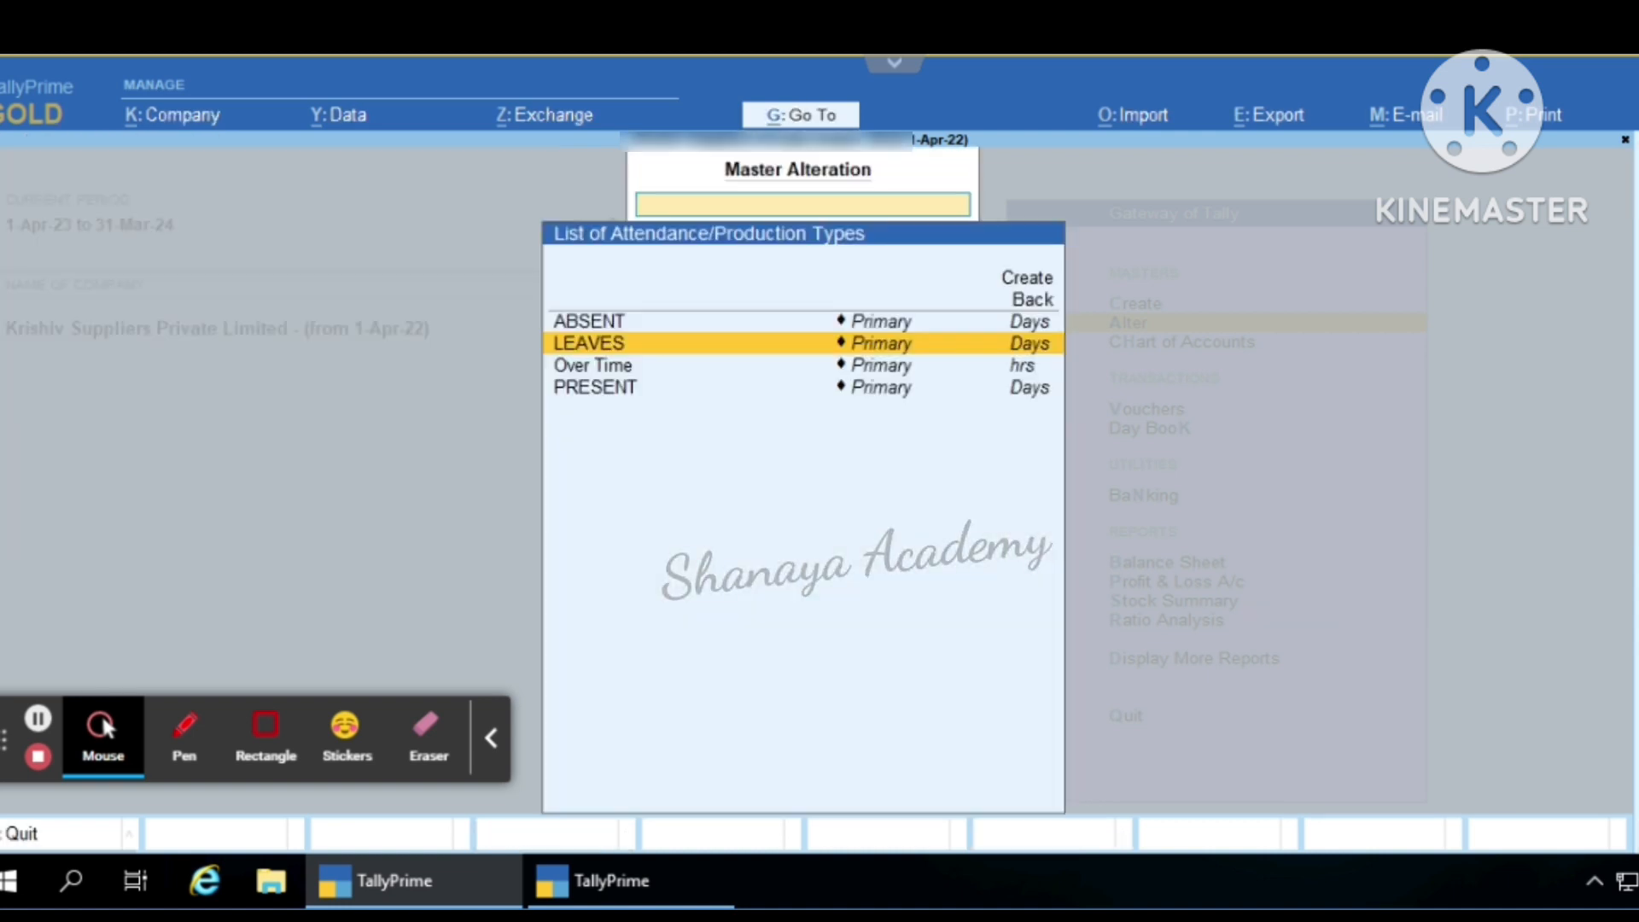
- Open the Over Time type, review its alias, parent, attendance type and unit, and accept it
{"action": "key", "text": "Down"}
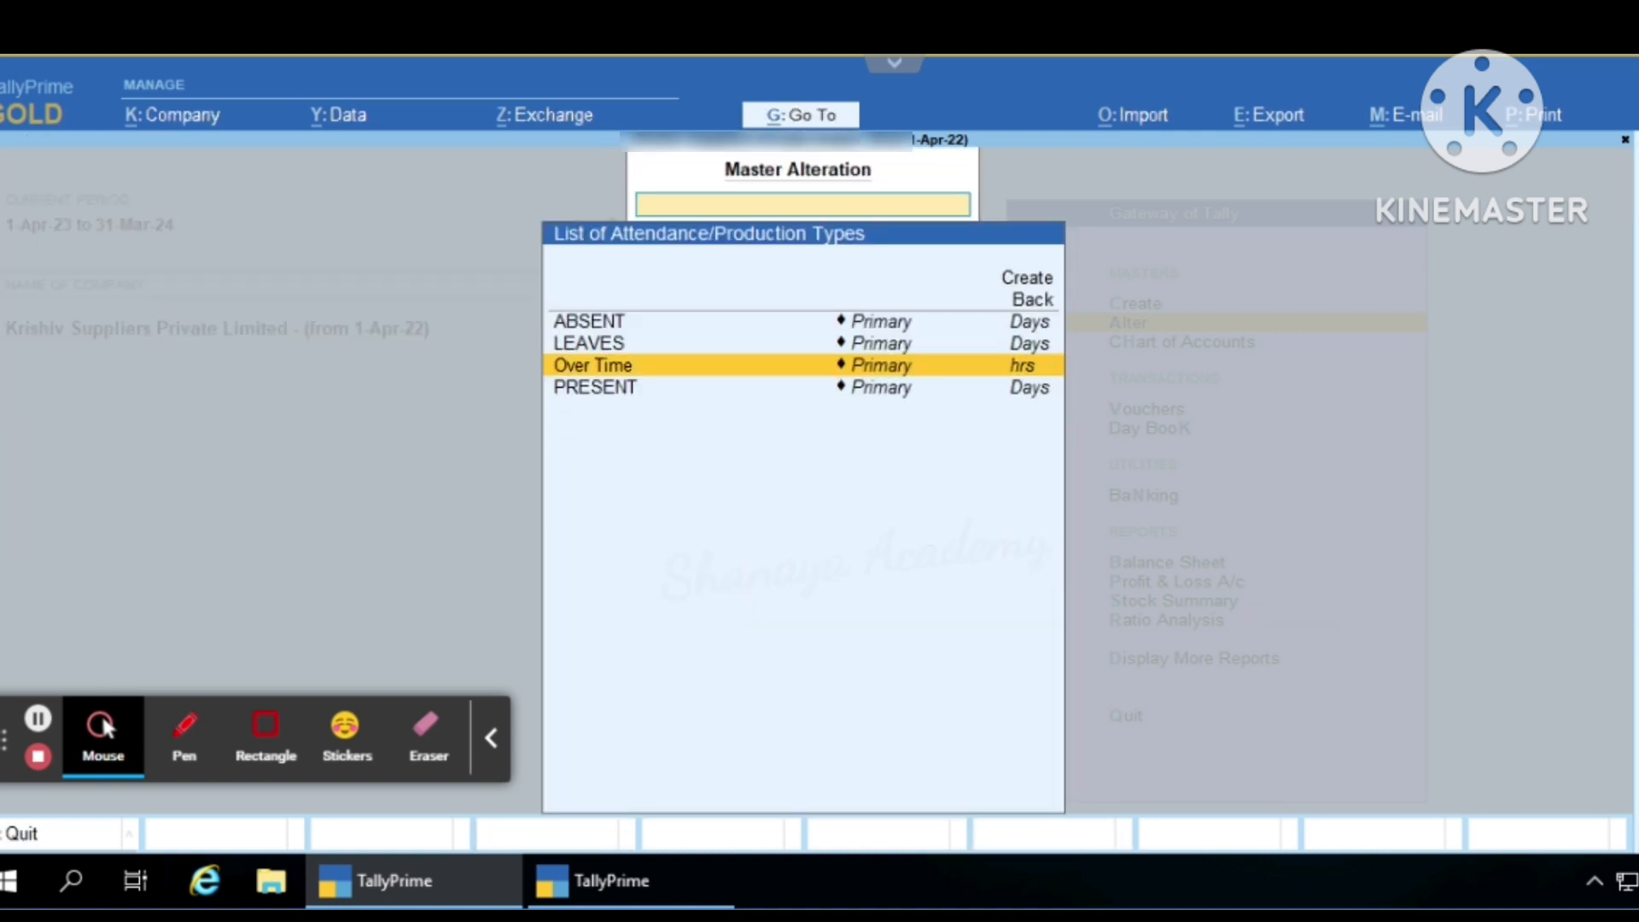
{"action": "key", "text": "Return"}
{"action": "key", "text": "Return"}
{"action": "key", "text": "Return"}
{"action": "key", "text": "Return"}
{"action": "key", "text": "Return"}
{"action": "key", "text": "Return"}
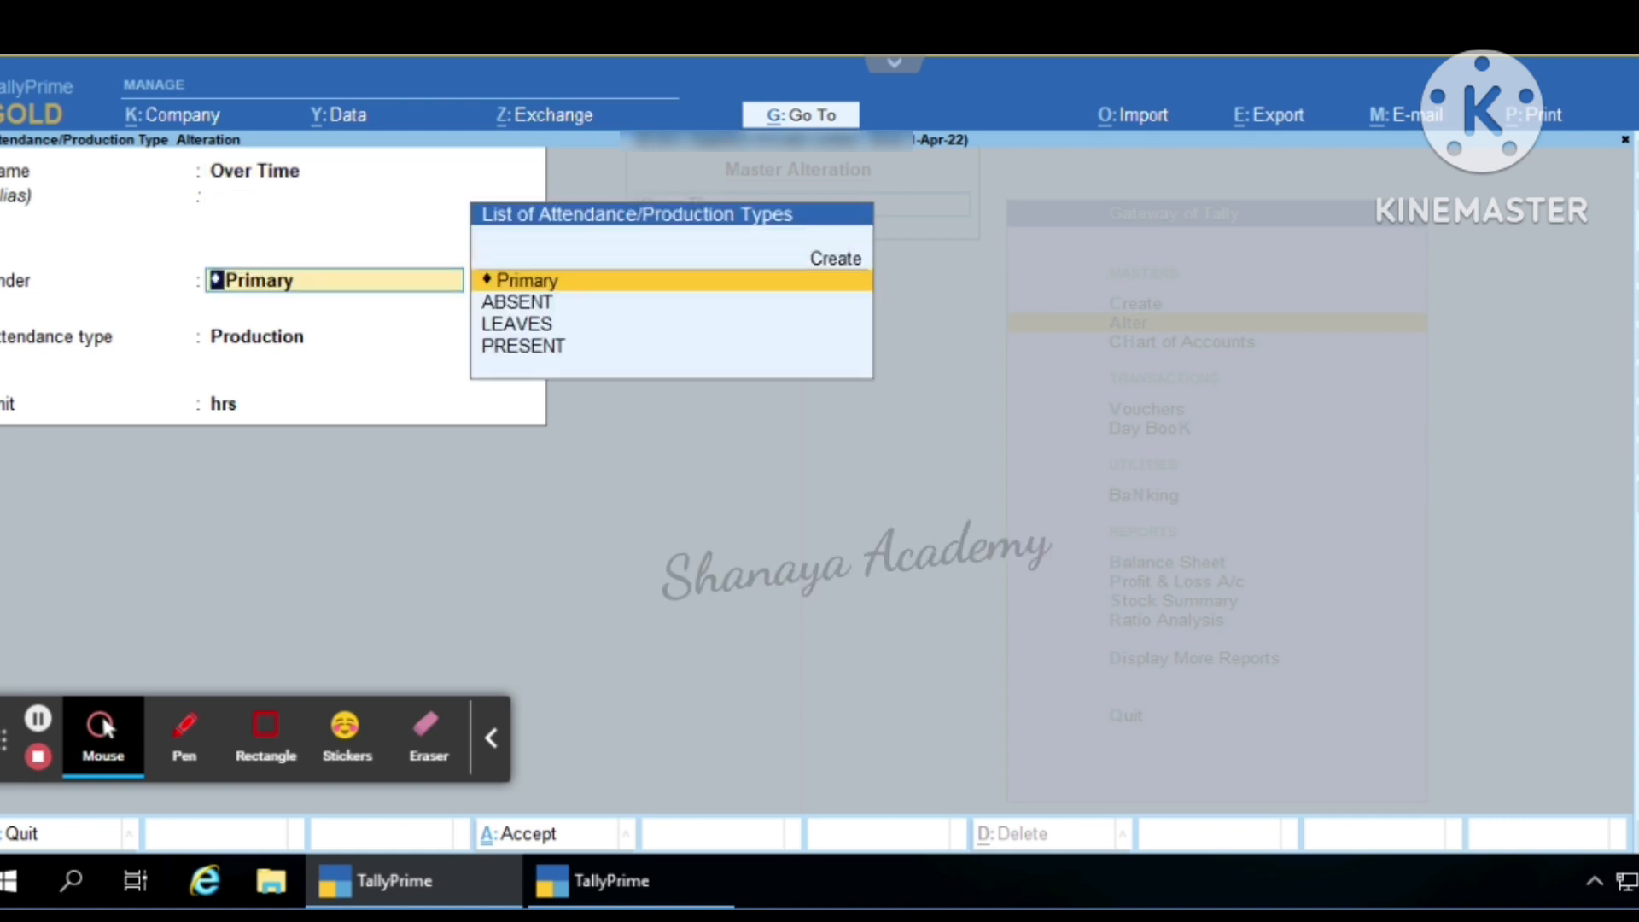
{"action": "key", "text": "Return"}
- Open the PRESENT attendance type, review its alias, parent, attendance type and period type, and accept it
{"action": "key", "text": "Down"}
{"action": "key", "text": "Return"}
{"action": "key", "text": "Return"}
{"action": "key", "text": "Return"}
{"action": "key", "text": "Return"}
{"action": "key", "text": "Return"}
{"action": "key", "text": "Return"}
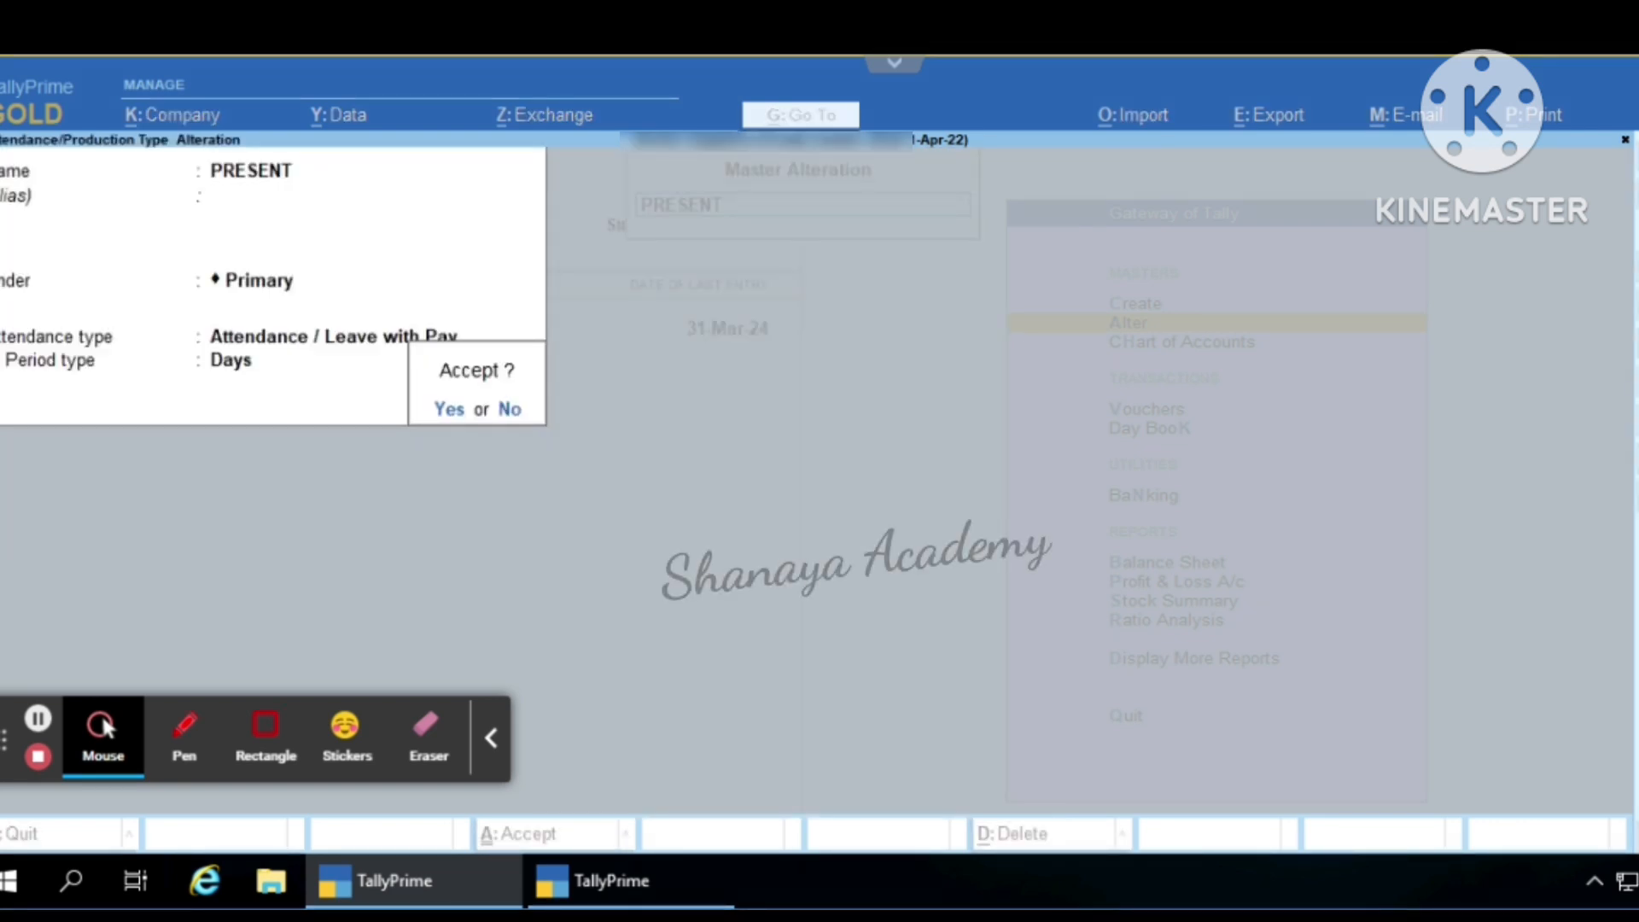
{"action": "key", "text": "Return"}
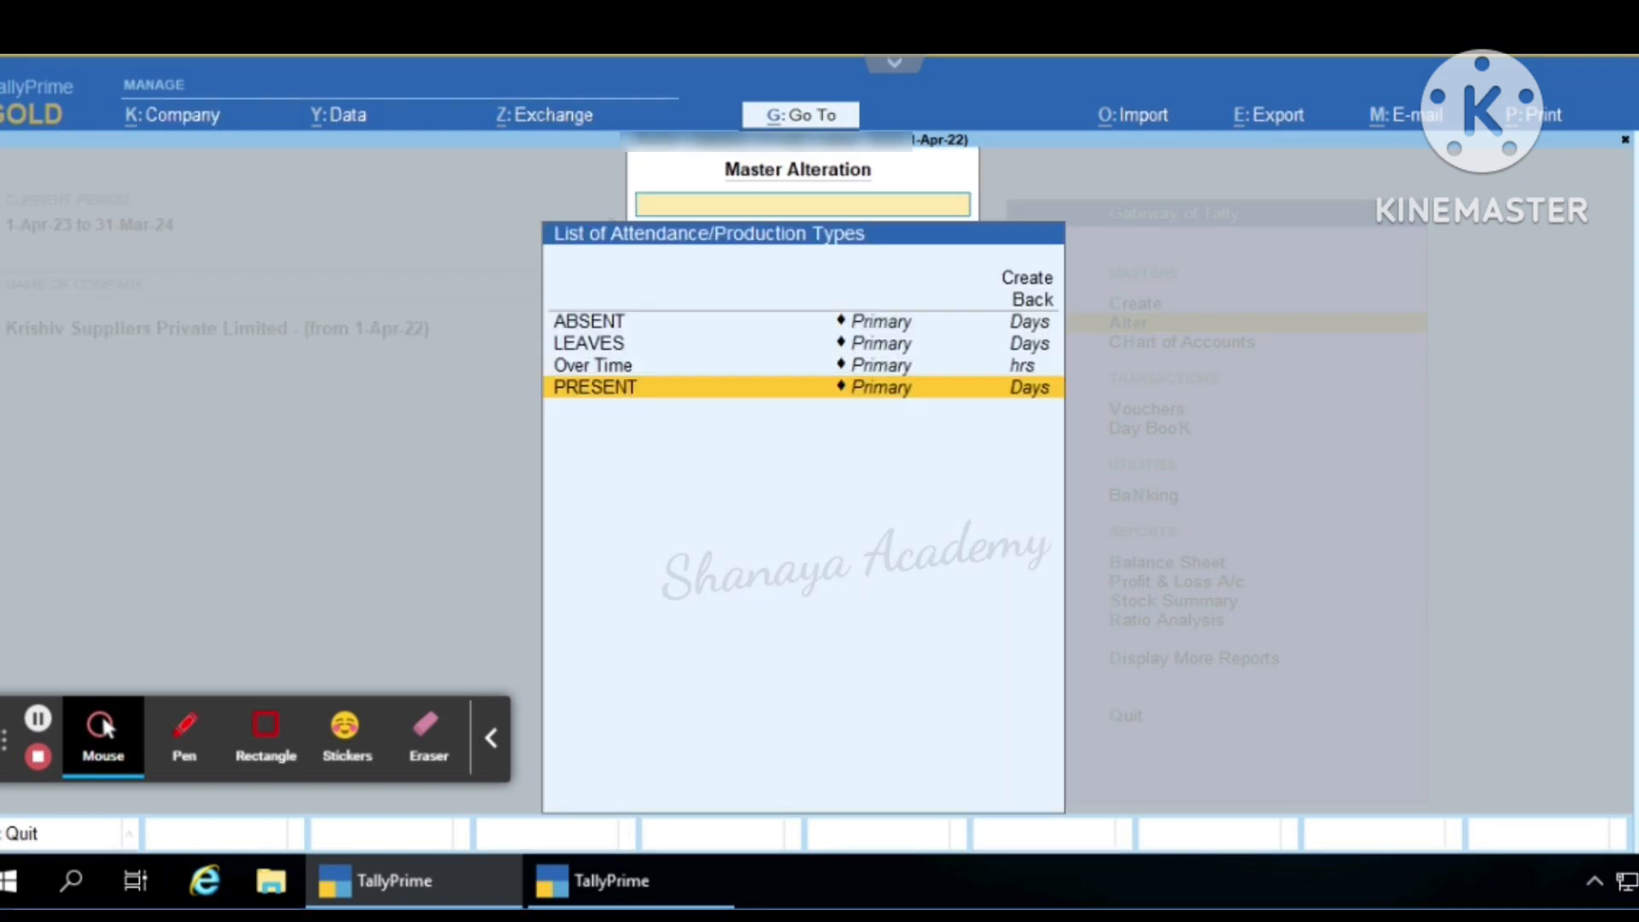
- Reopen the PRESENT attendance type, go through its fields once more and accept it
{"action": "key", "text": "Return"}
{"action": "key", "text": "Return"}
{"action": "key", "text": "Return"}
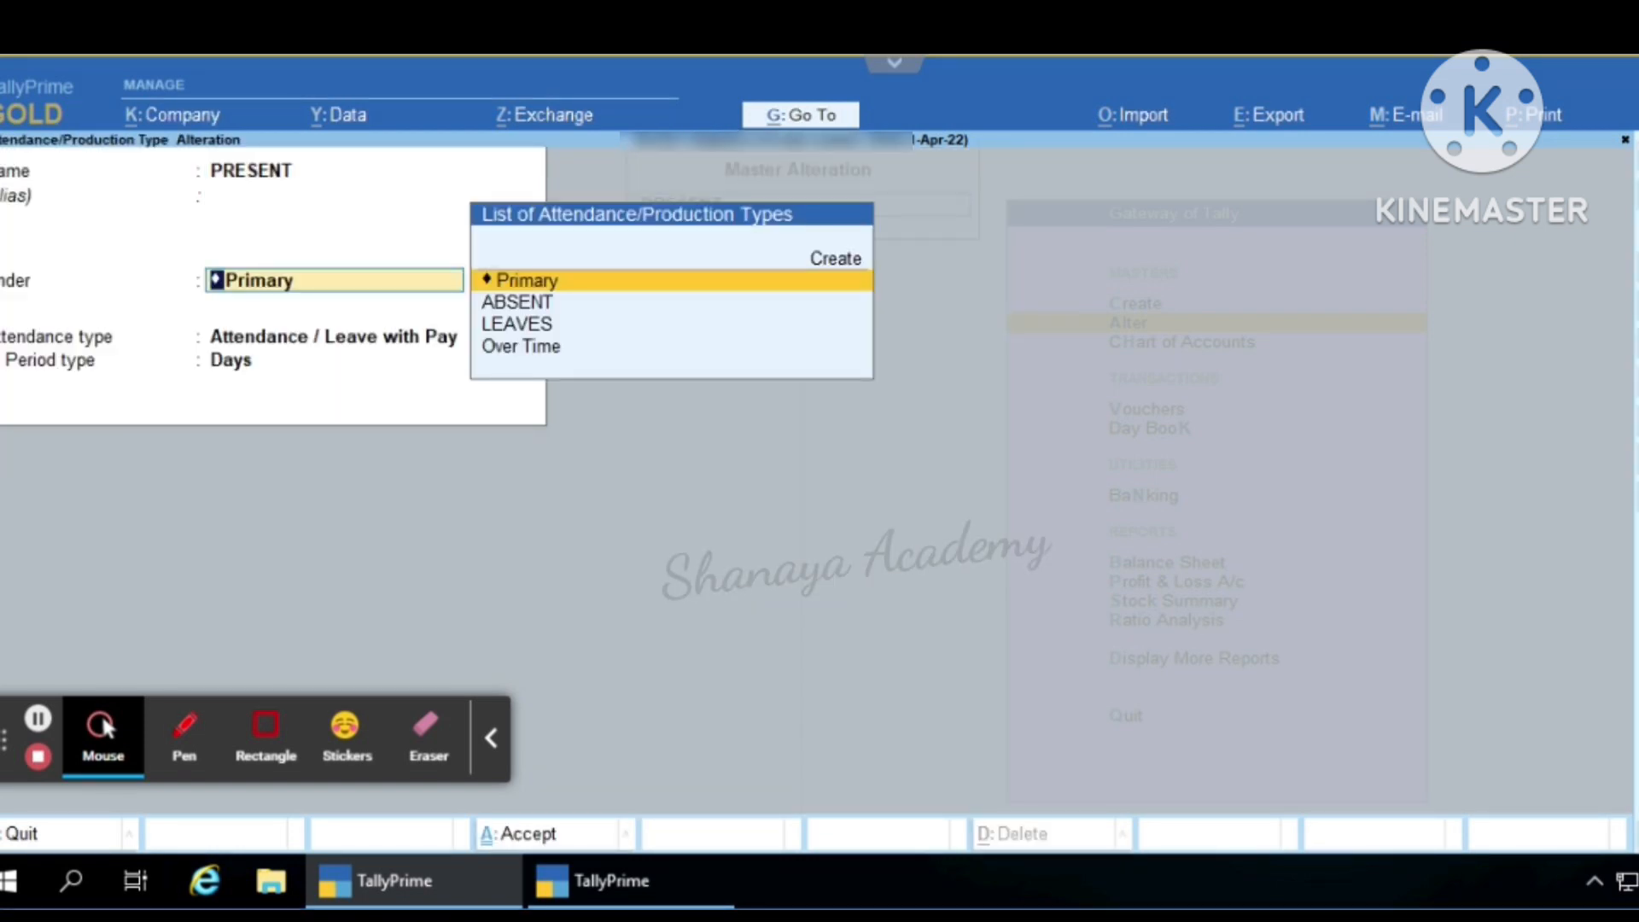
{"action": "key", "text": "Return"}
{"action": "key", "text": "Return"}
{"action": "key", "text": "Return"}
{"action": "key", "text": "Return"}
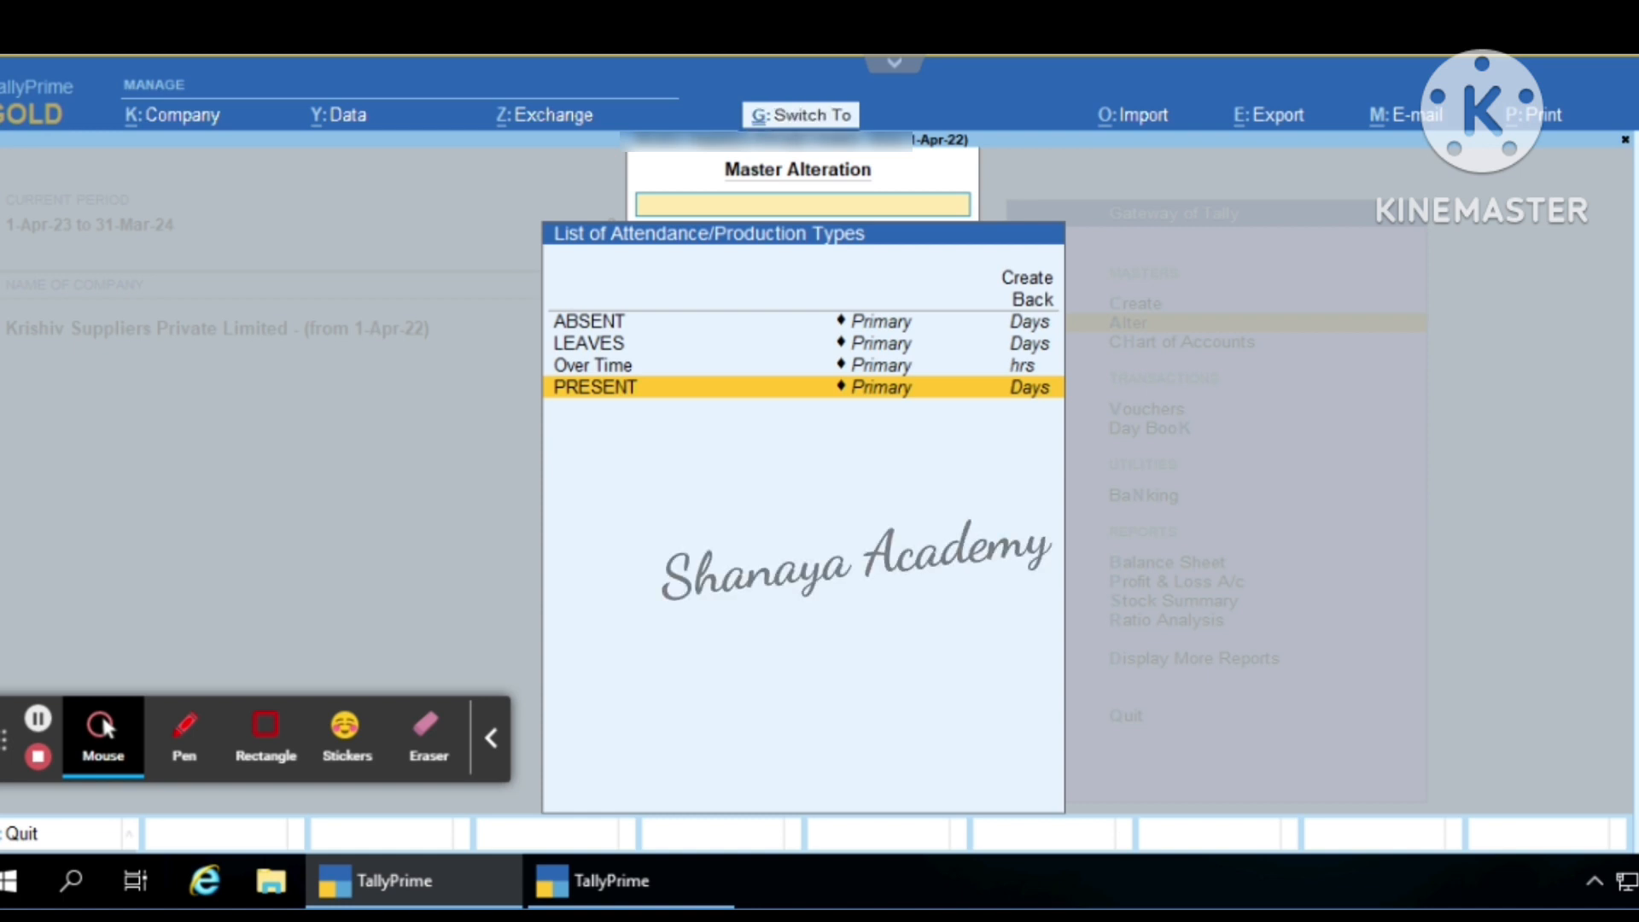
- Leave the attendance types list, return to master alteration and open the list of Pay Heads
{"action": "key", "text": "Escape"}
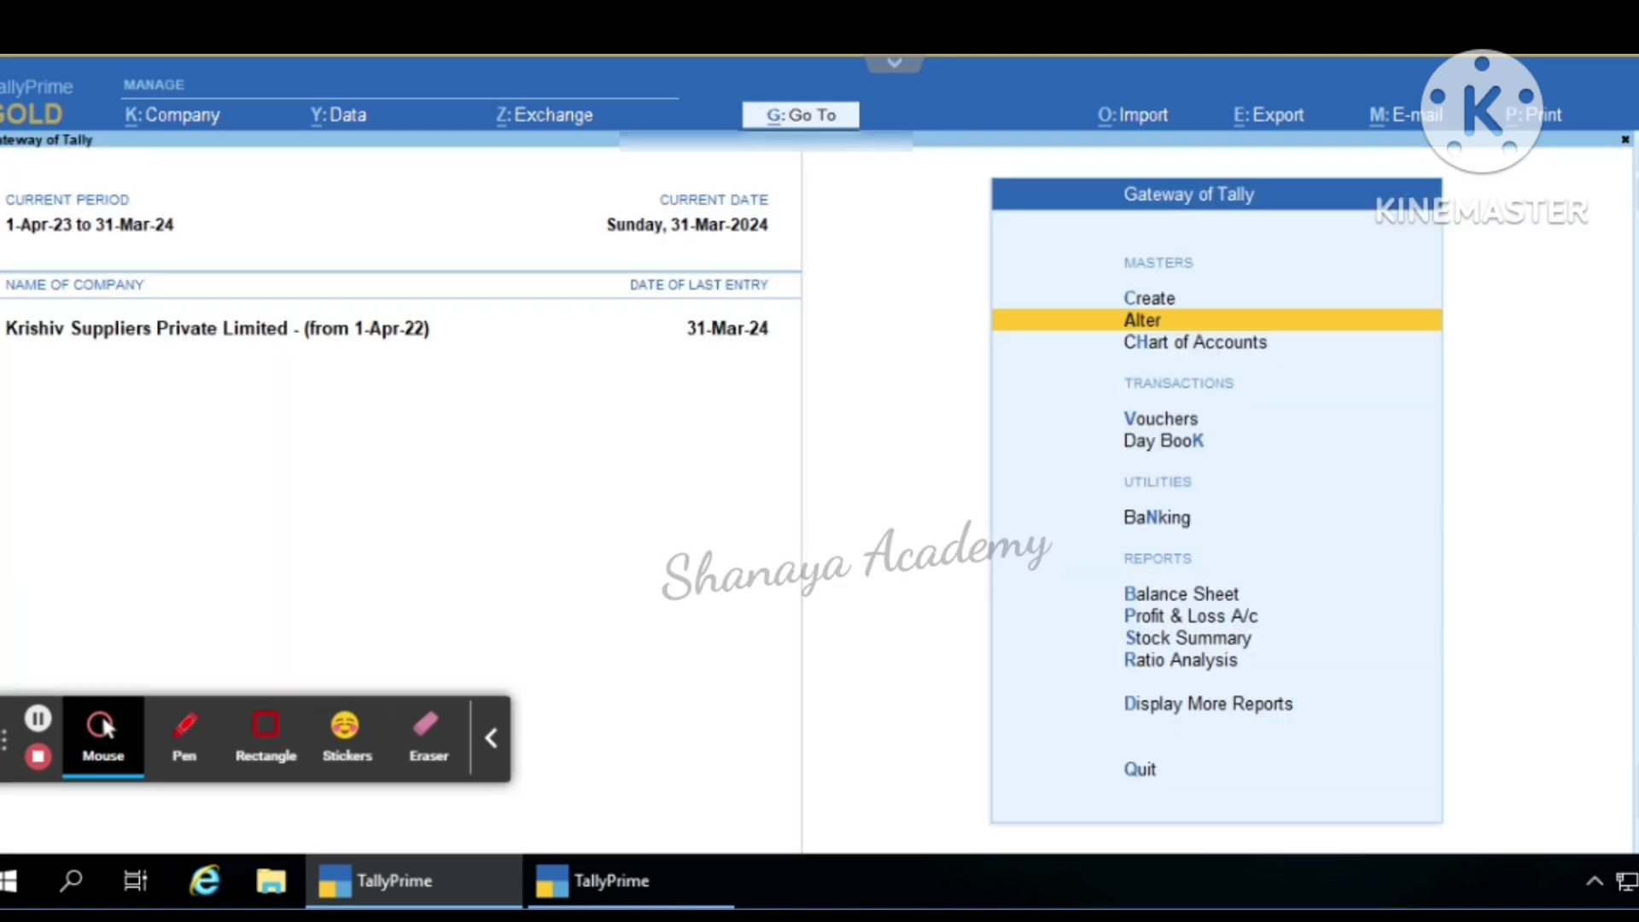
{"action": "key", "text": "Return"}
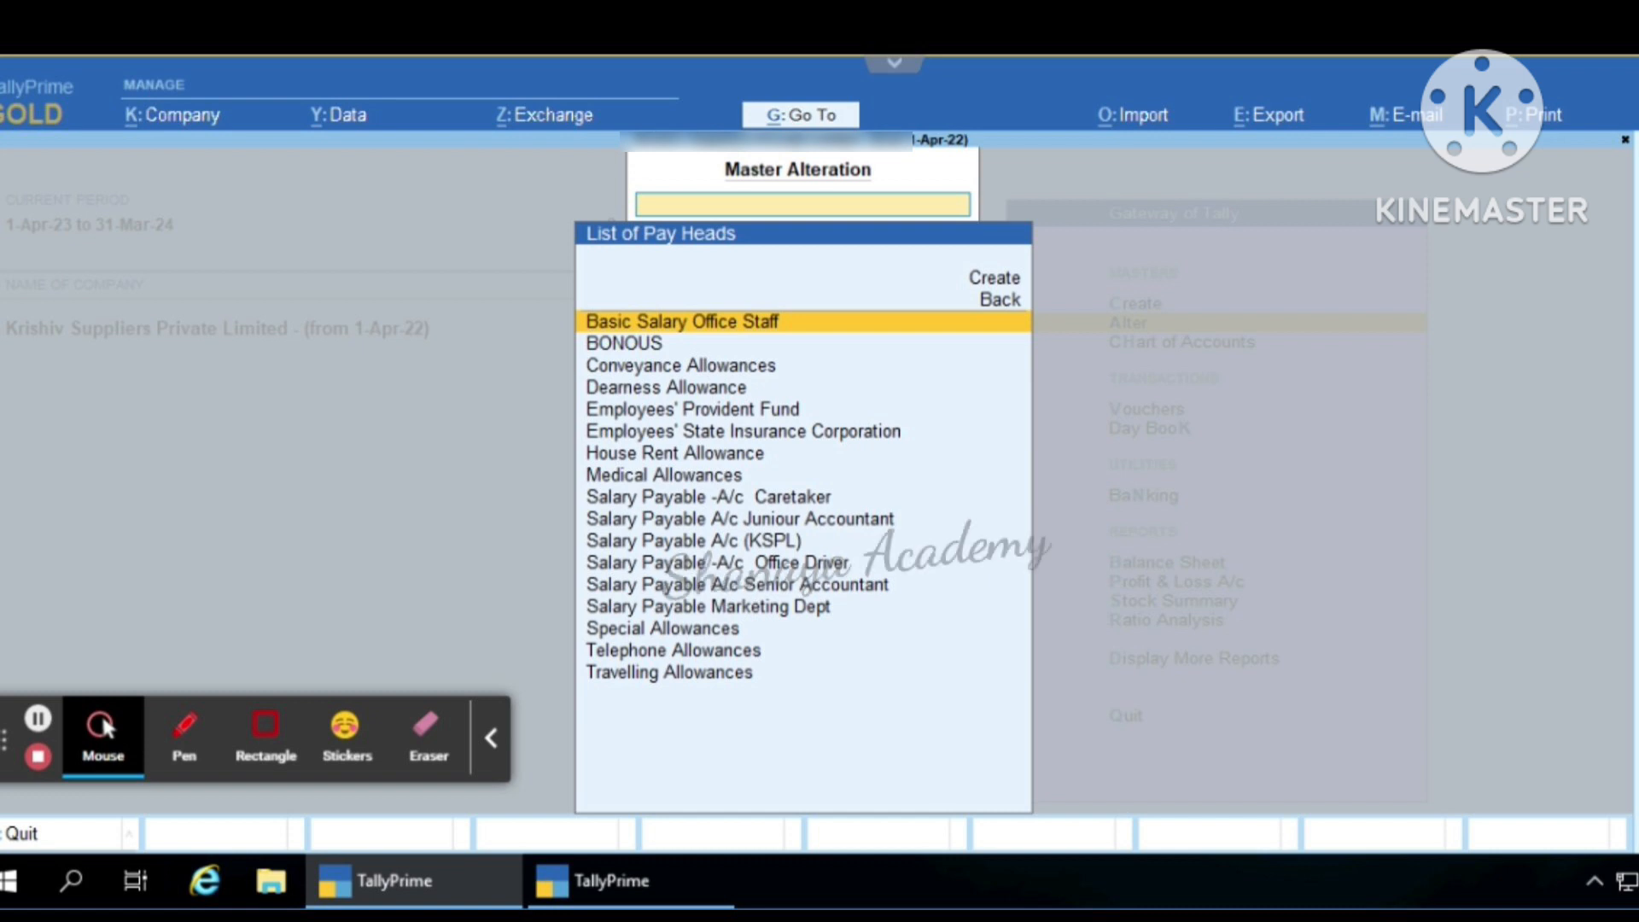
{"action": "key", "text": "BackSpace"}
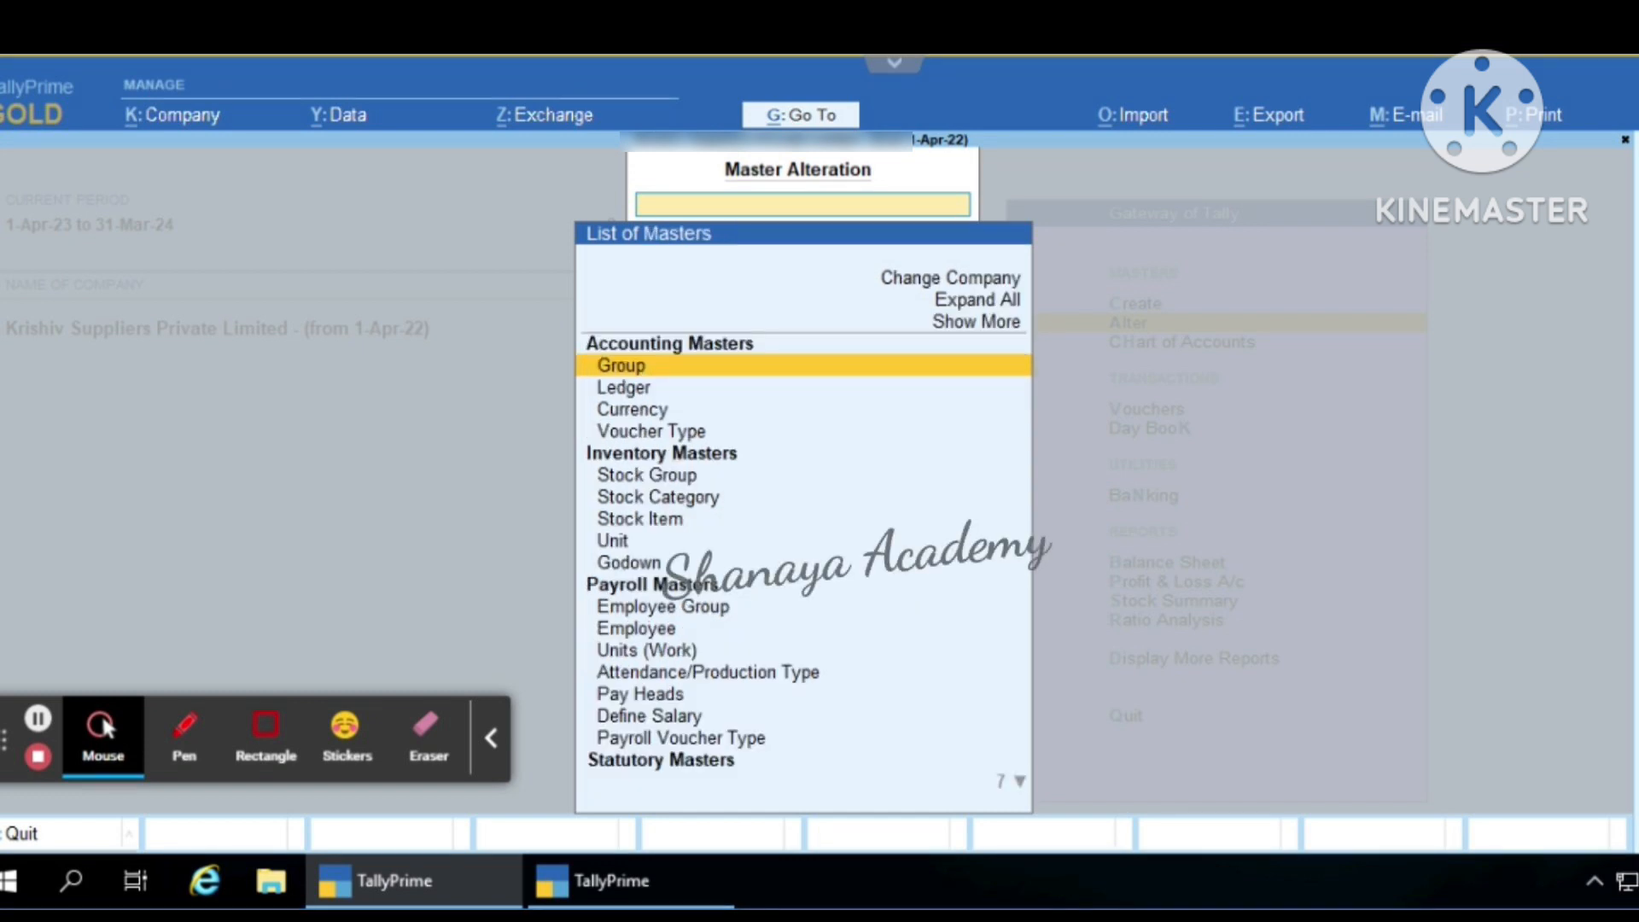
{"action": "key", "text": "Down"}
{"action": "key", "text": "Down"}
{"action": "key", "text": "Down"}
{"action": "key", "text": "Down"}
{"action": "key", "text": "Down"}
{"action": "key", "text": "Down"}
{"action": "key", "text": "Down"}
{"action": "key", "text": "Down"}
{"action": "key", "text": "Down"}
{"action": "key", "text": "Down"}
{"action": "key", "text": "Down"}
{"action": "key", "text": "Down"}
{"action": "key", "text": "Down"}
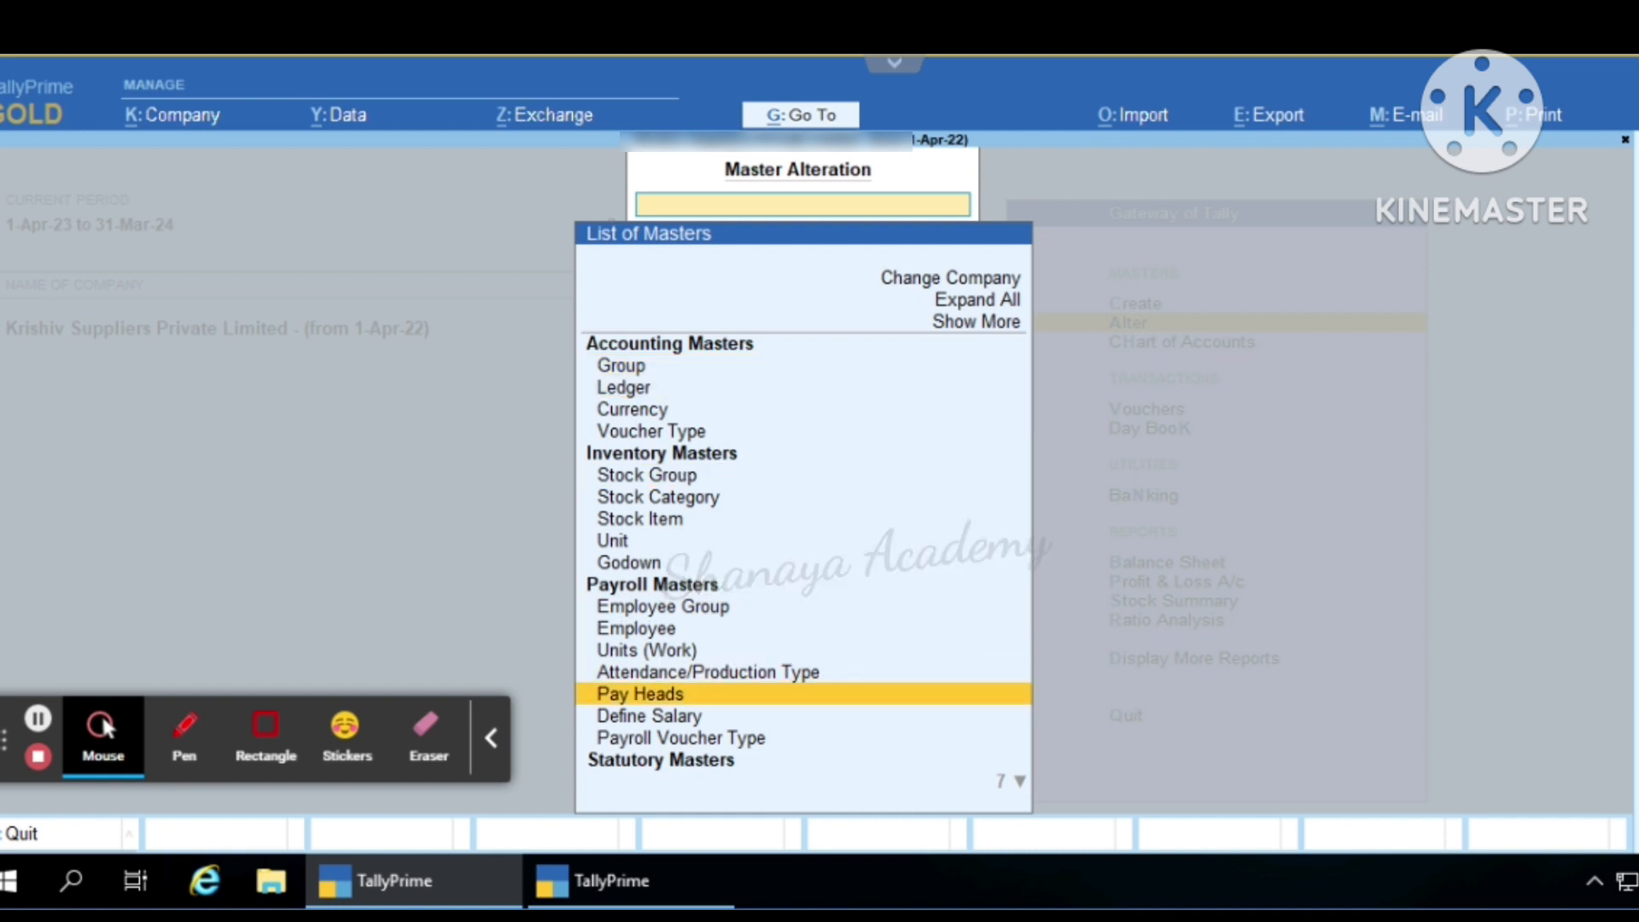
{"action": "key", "text": "Return"}
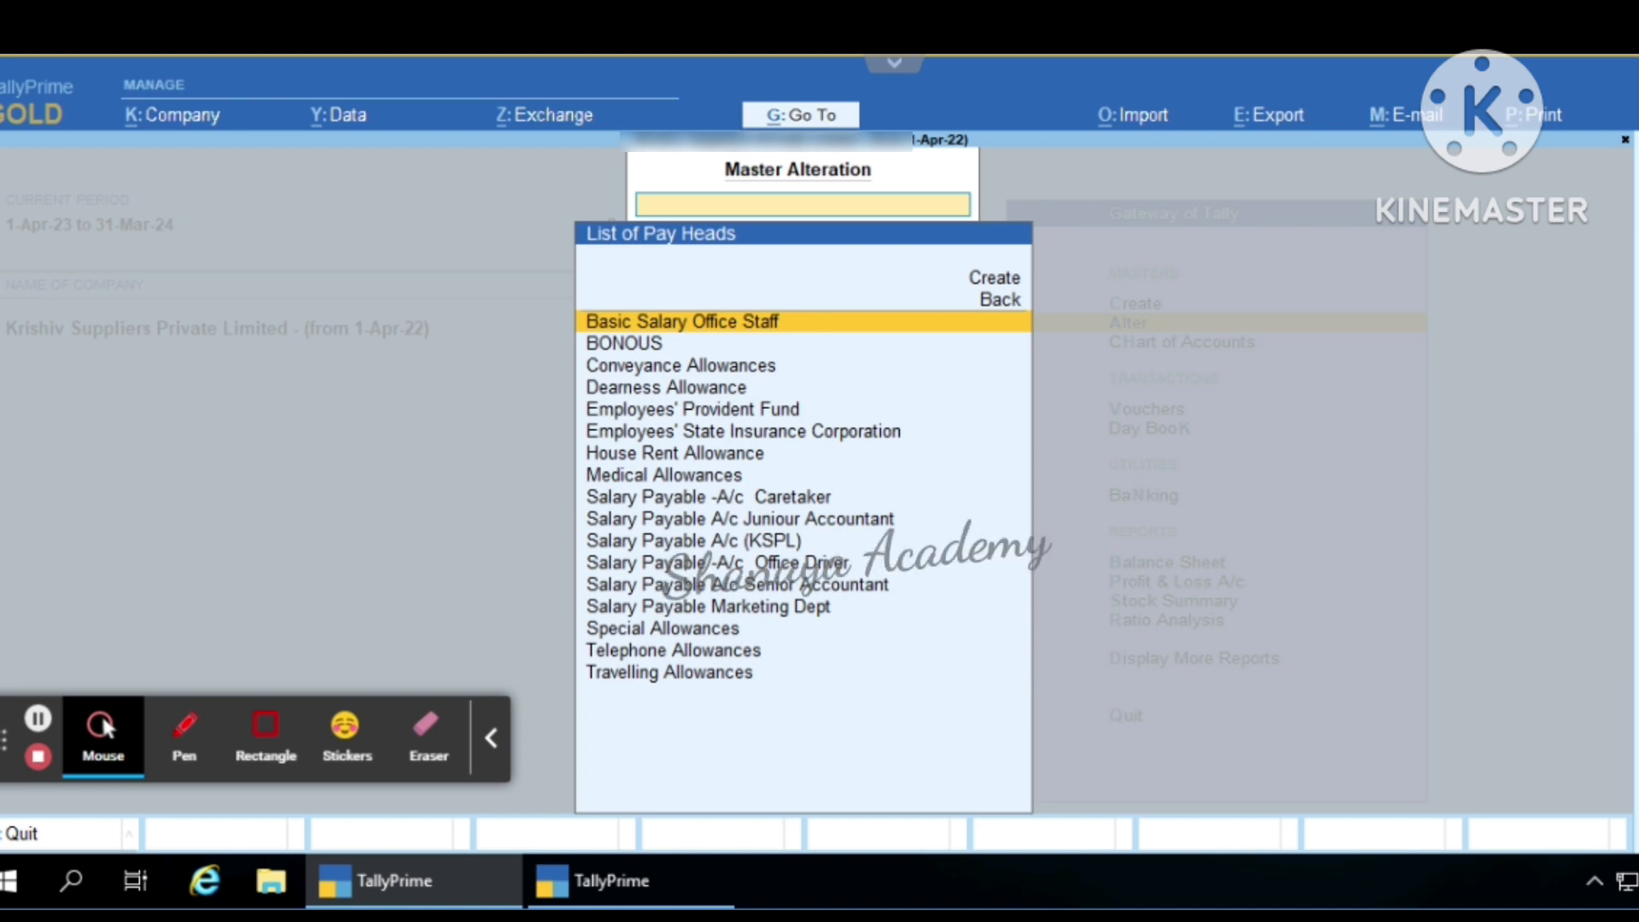
- Go through the list of Pay Heads from Basic Salary Office Staff to Travelling Allowances and back
{"action": "key", "text": "Down"}
{"action": "key", "text": "Down"}
{"action": "key", "text": "Down"}
{"action": "key", "text": "Down"}
{"action": "key", "text": "Down"}
{"action": "key", "text": "Down"}
{"action": "key", "text": "Down"}
{"action": "key", "text": "Down"}
{"action": "key", "text": "Down"}
{"action": "key", "text": "Down"}
{"action": "key", "text": "Down"}
{"action": "key", "text": "Down"}
{"action": "key", "text": "Down"}
{"action": "key", "text": "Down"}
{"action": "key", "text": "Down"}
{"action": "key", "text": "Down"}
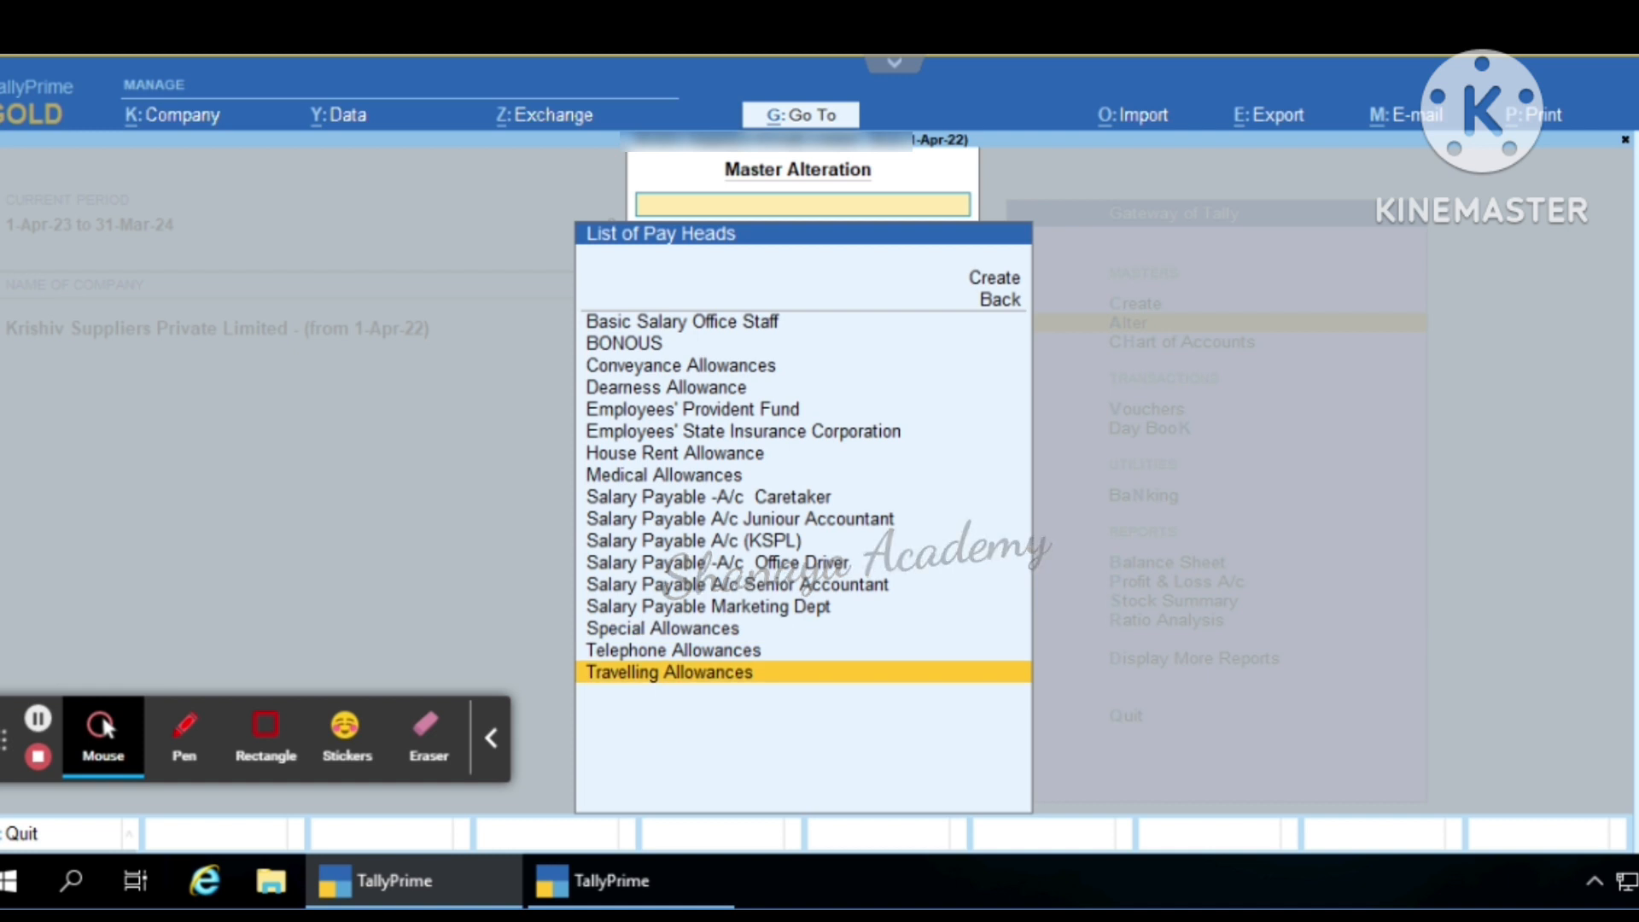
{"action": "key", "text": "Up"}
{"action": "key", "text": "Up"}
{"action": "key", "text": "Up"}
{"action": "key", "text": "Up"}
{"action": "key", "text": "Up"}
{"action": "key", "text": "Up"}
{"action": "key", "text": "Up"}
{"action": "key", "text": "Up"}
{"action": "key", "text": "Up"}
{"action": "key", "text": "Up"}
{"action": "key", "text": "Up"}
{"action": "key", "text": "Up"}
{"action": "key", "text": "Up"}
{"action": "key", "text": "Up"}
{"action": "key", "text": "Up"}
{"action": "key", "text": "Up"}
{"action": "key", "text": "Up"}
{"action": "key", "text": "Up"}
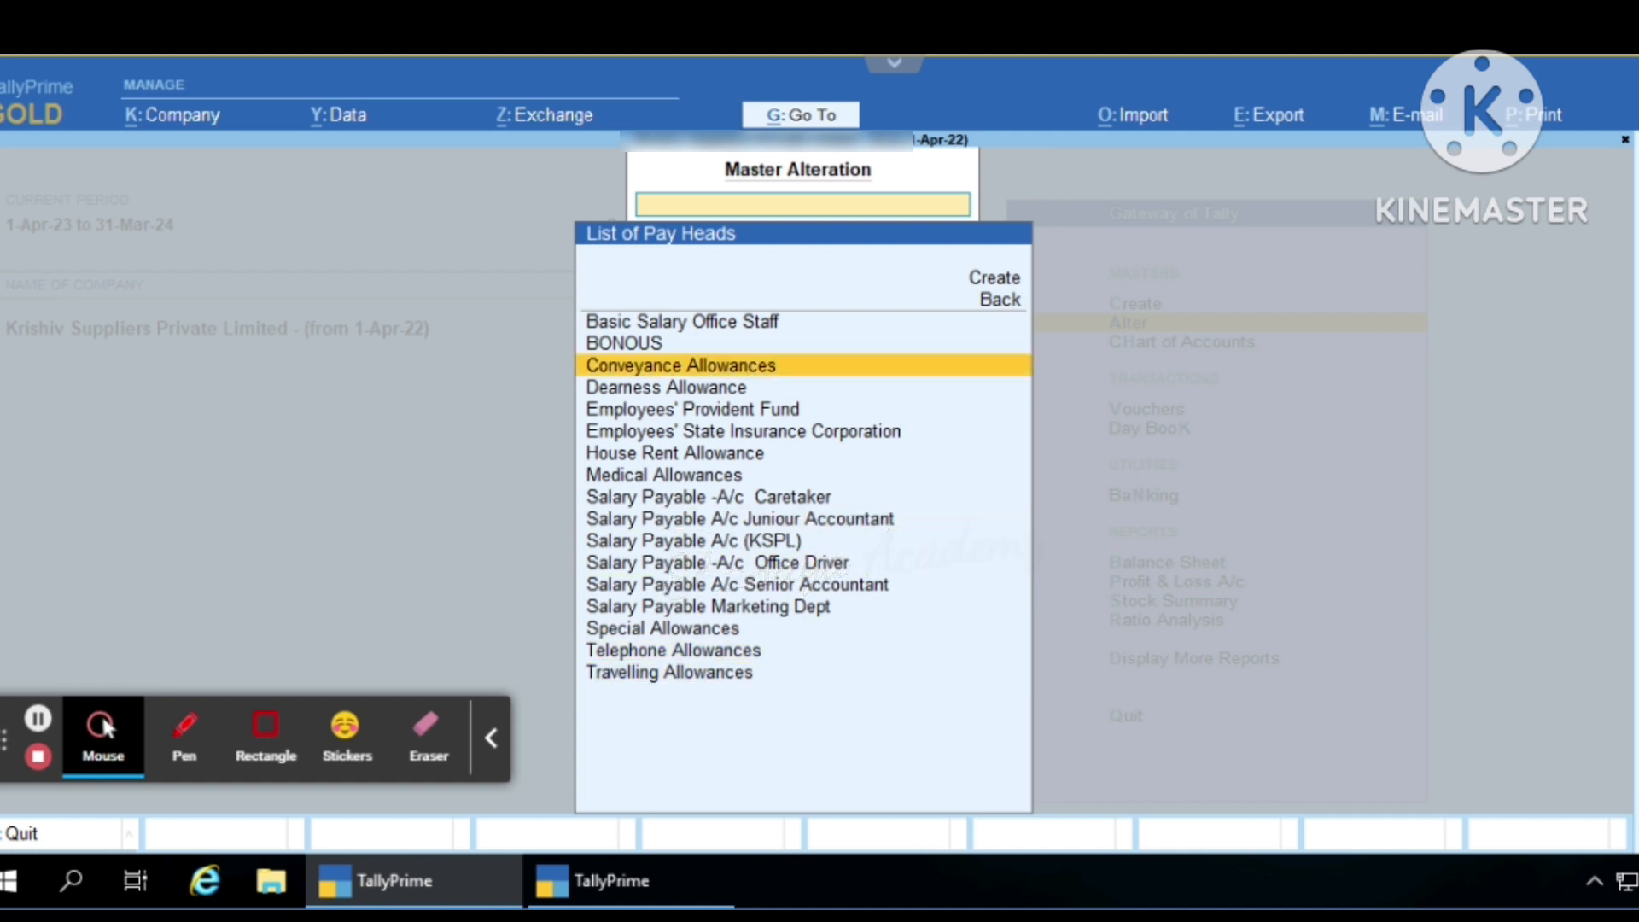
{"action": "key", "text": "Down"}
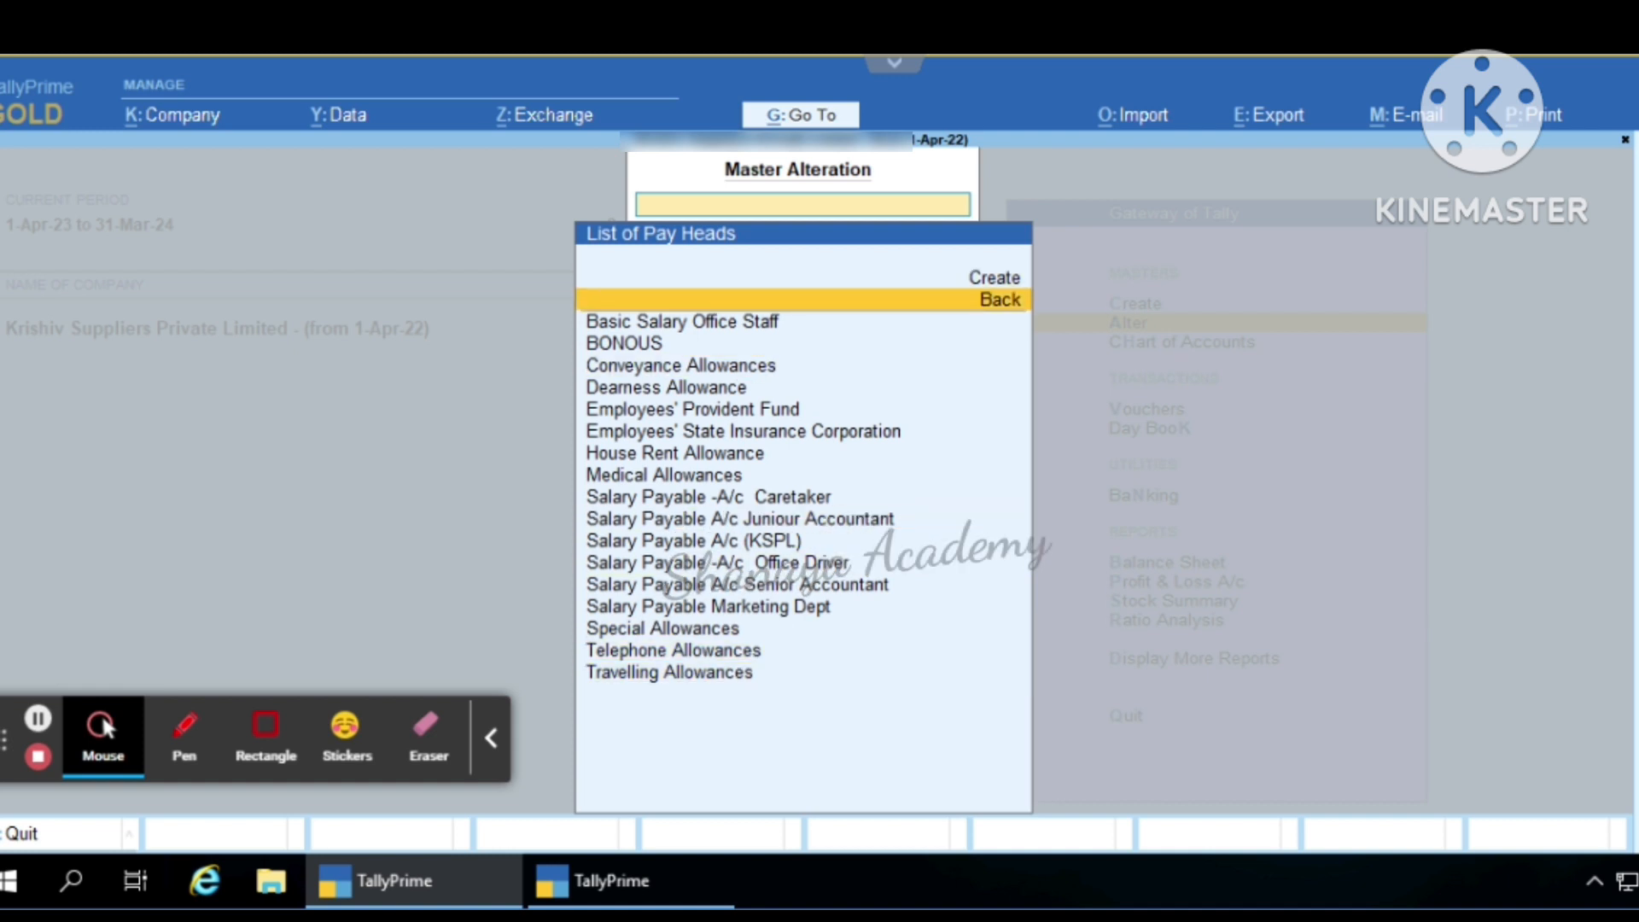
{"action": "key", "text": "Down"}
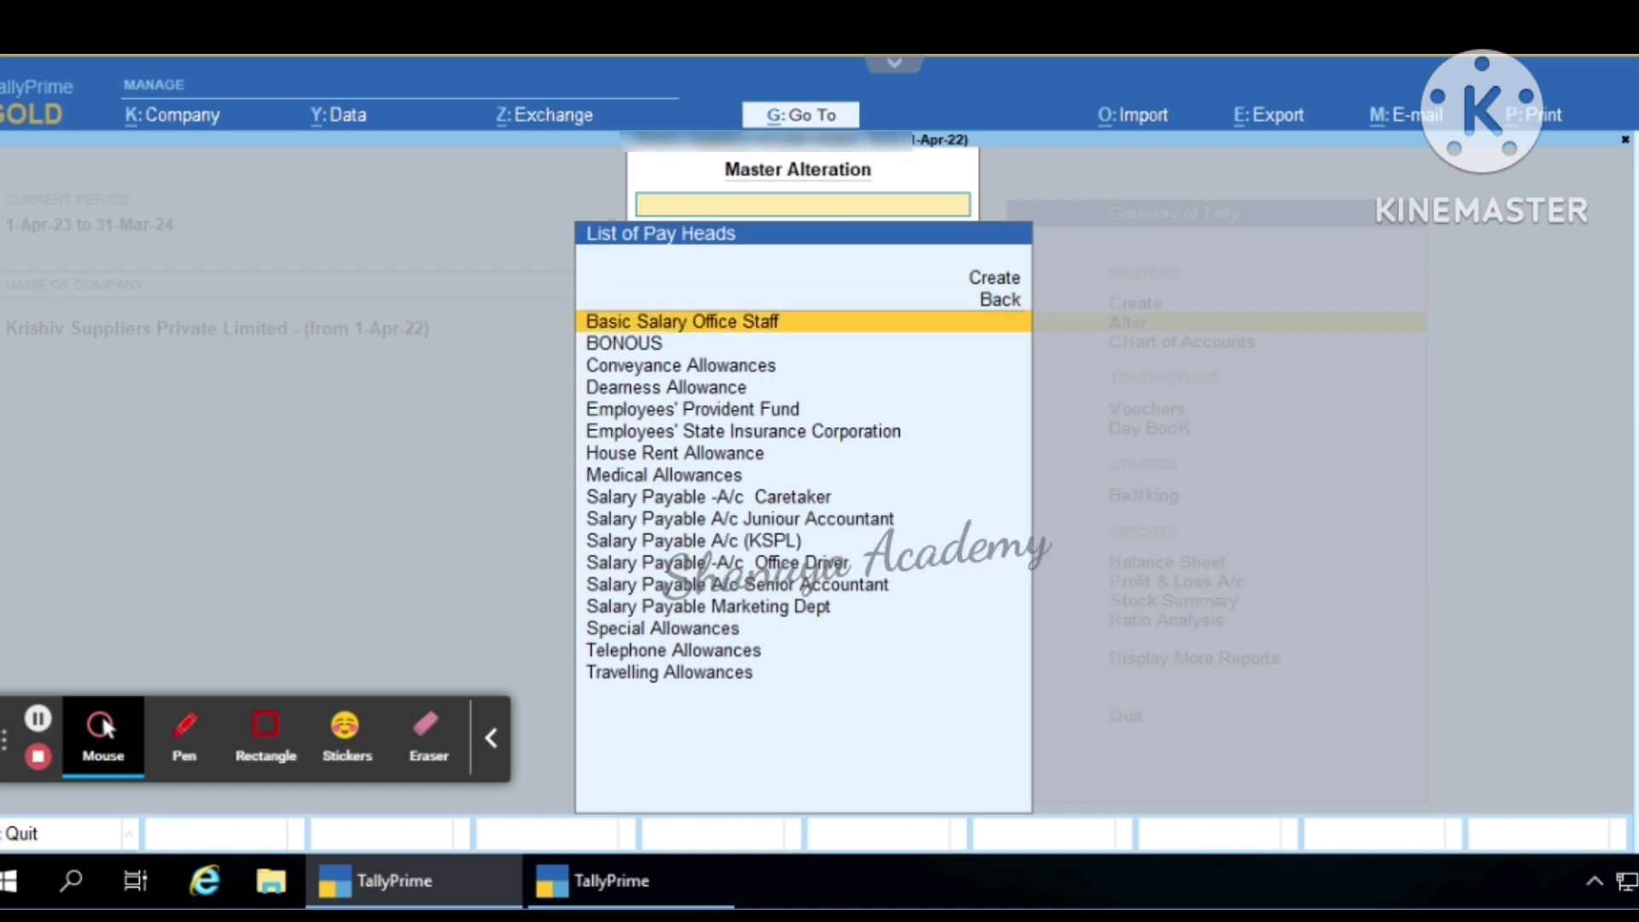
{"action": "key", "text": "Down"}
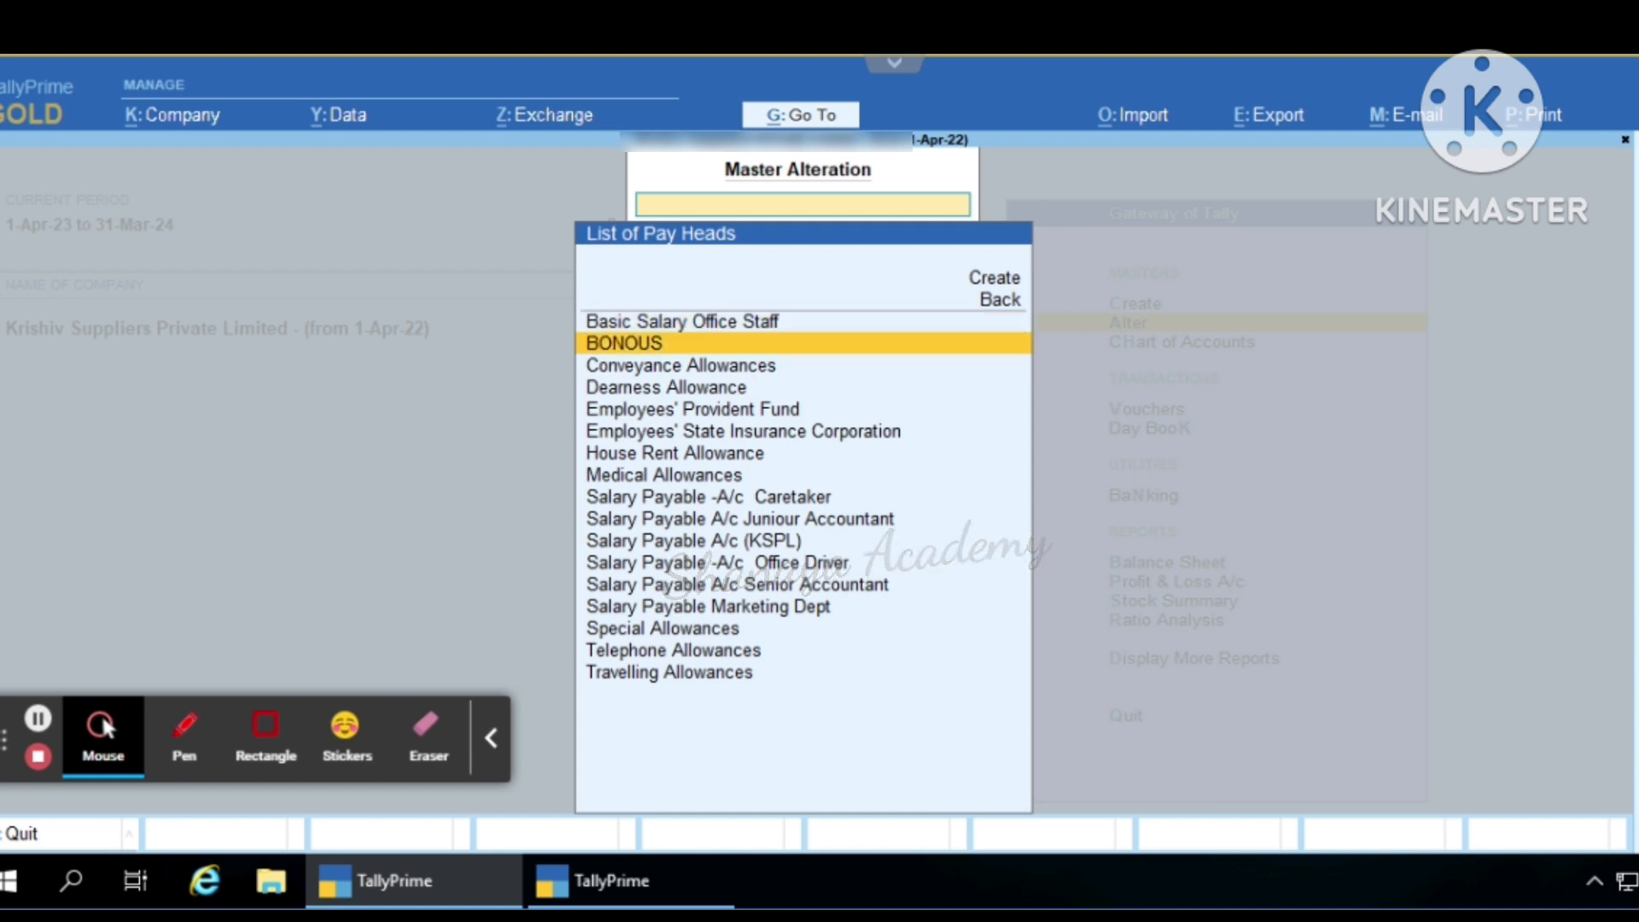
{"action": "key", "text": "Down"}
{"action": "key", "text": "Down"}
{"action": "key", "text": "Down"}
{"action": "key", "text": "Down"}
{"action": "key", "text": "Down"}
{"action": "key", "text": "Down"}
{"action": "key", "text": "Down"}
{"action": "key", "text": "Down"}
{"action": "key", "text": "Down"}
{"action": "key", "text": "Down"}
{"action": "key", "text": "Down"}
{"action": "key", "text": "Down"}
{"action": "key", "text": "Down"}
{"action": "key", "text": "Down"}
{"action": "key", "text": "Down"}
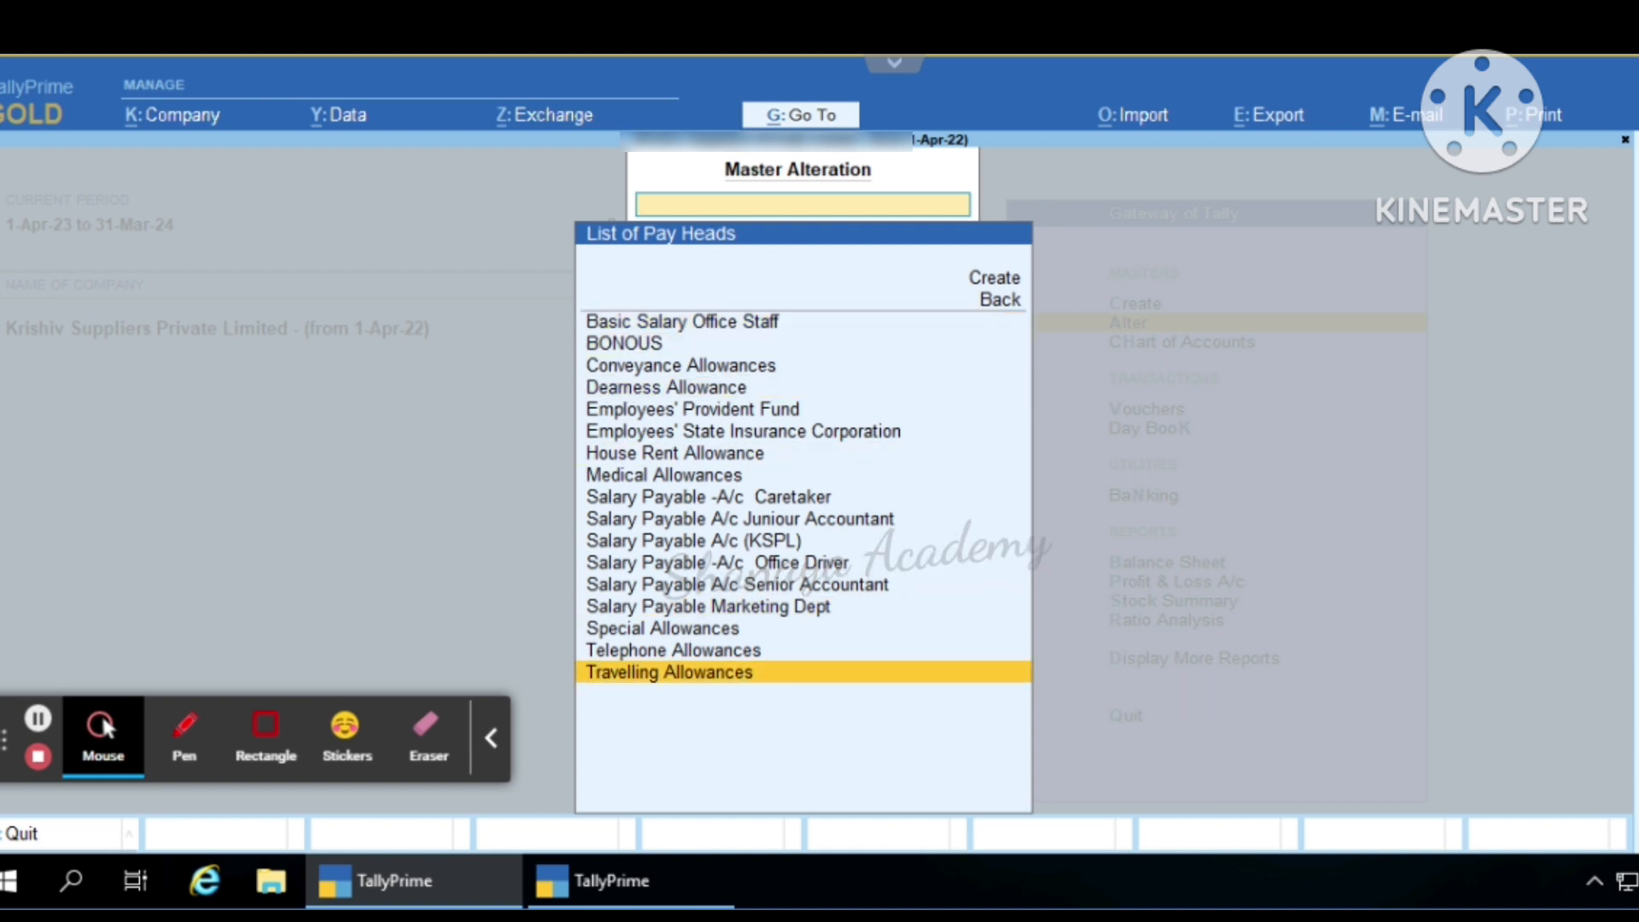
{"action": "key", "text": "Up"}
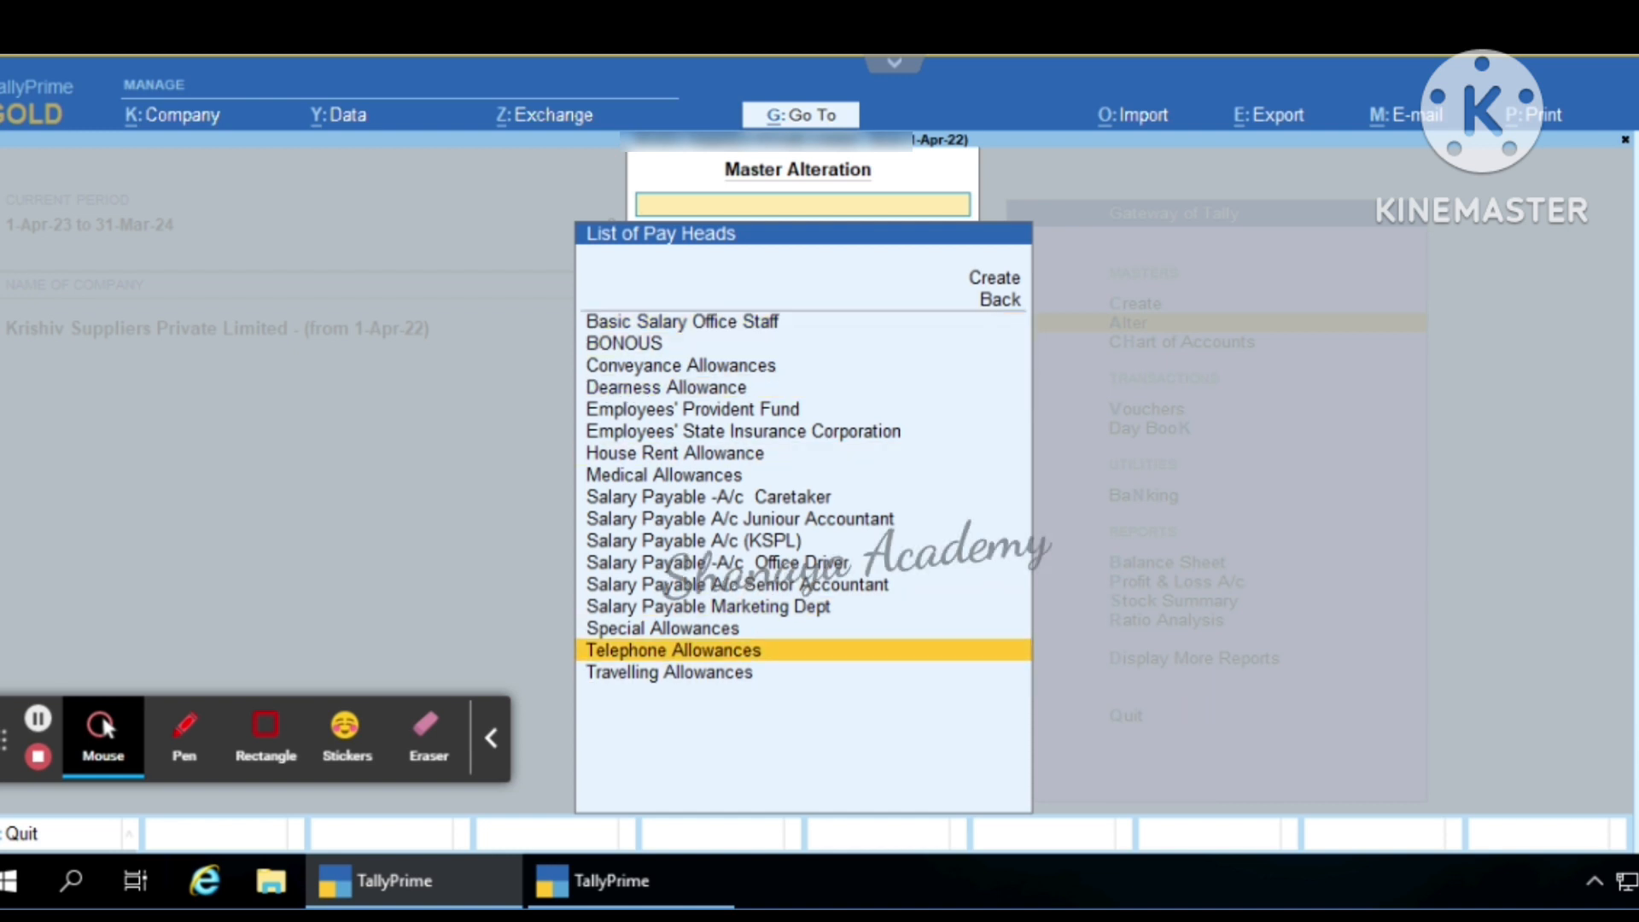
{"action": "key", "text": "Up"}
{"action": "key", "text": "Up"}
{"action": "key", "text": "Up"}
{"action": "key", "text": "Up"}
{"action": "key", "text": "Up"}
{"action": "key", "text": "Up"}
{"action": "key", "text": "Up"}
{"action": "key", "text": "Up"}
{"action": "key", "text": "Up"}
{"action": "key", "text": "Up"}
{"action": "key", "text": "Up"}
{"action": "key", "text": "Up"}
{"action": "key", "text": "Up"}
{"action": "key", "text": "Up"}
{"action": "key", "text": "Up"}
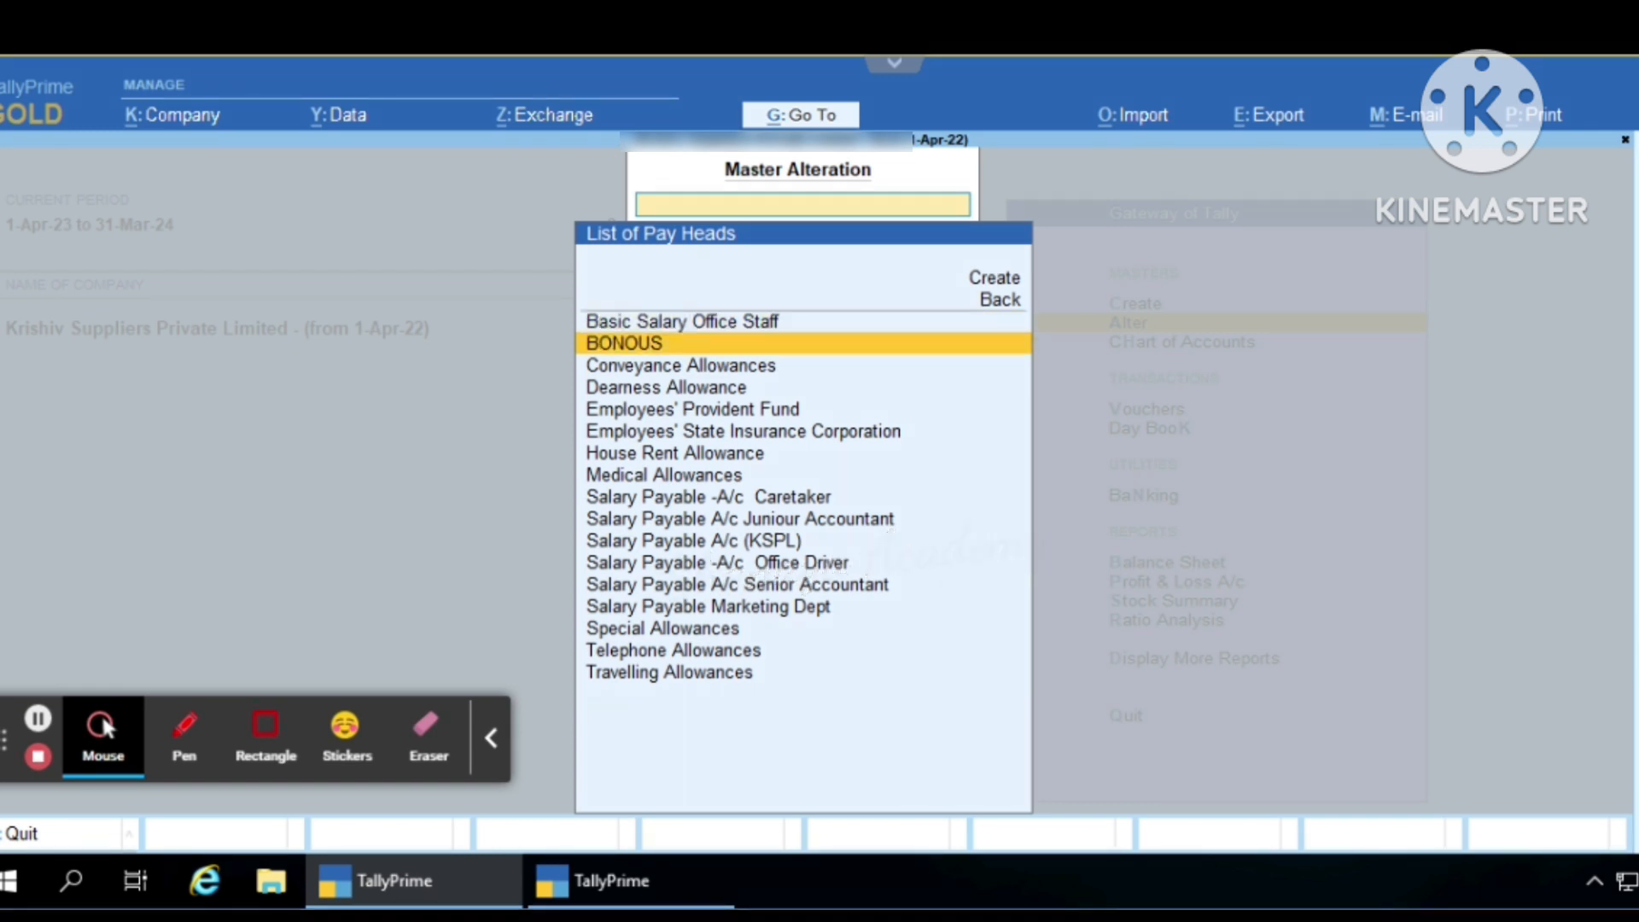
- Open the Basic Salary Office Staff pay head and review its pay head type, income type, parent group, net salary, payslip name and gratuity settings
{"action": "key", "text": "Up"}
{"action": "key", "text": "Return"}
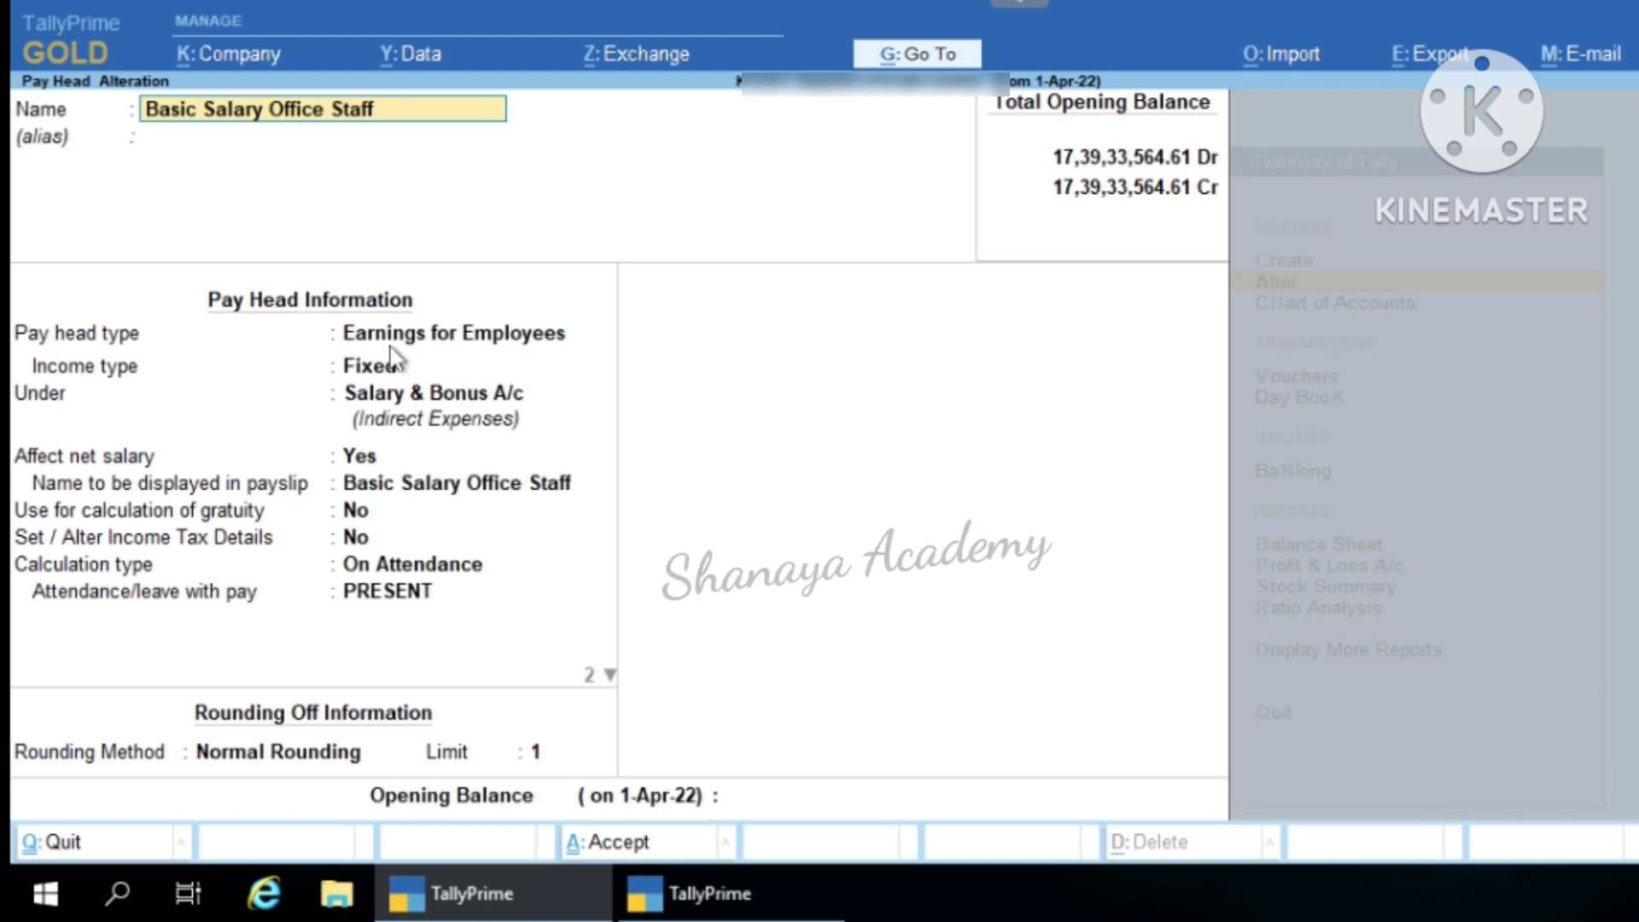
{"action": "key", "text": "Return"}
{"action": "key", "text": "Return"}
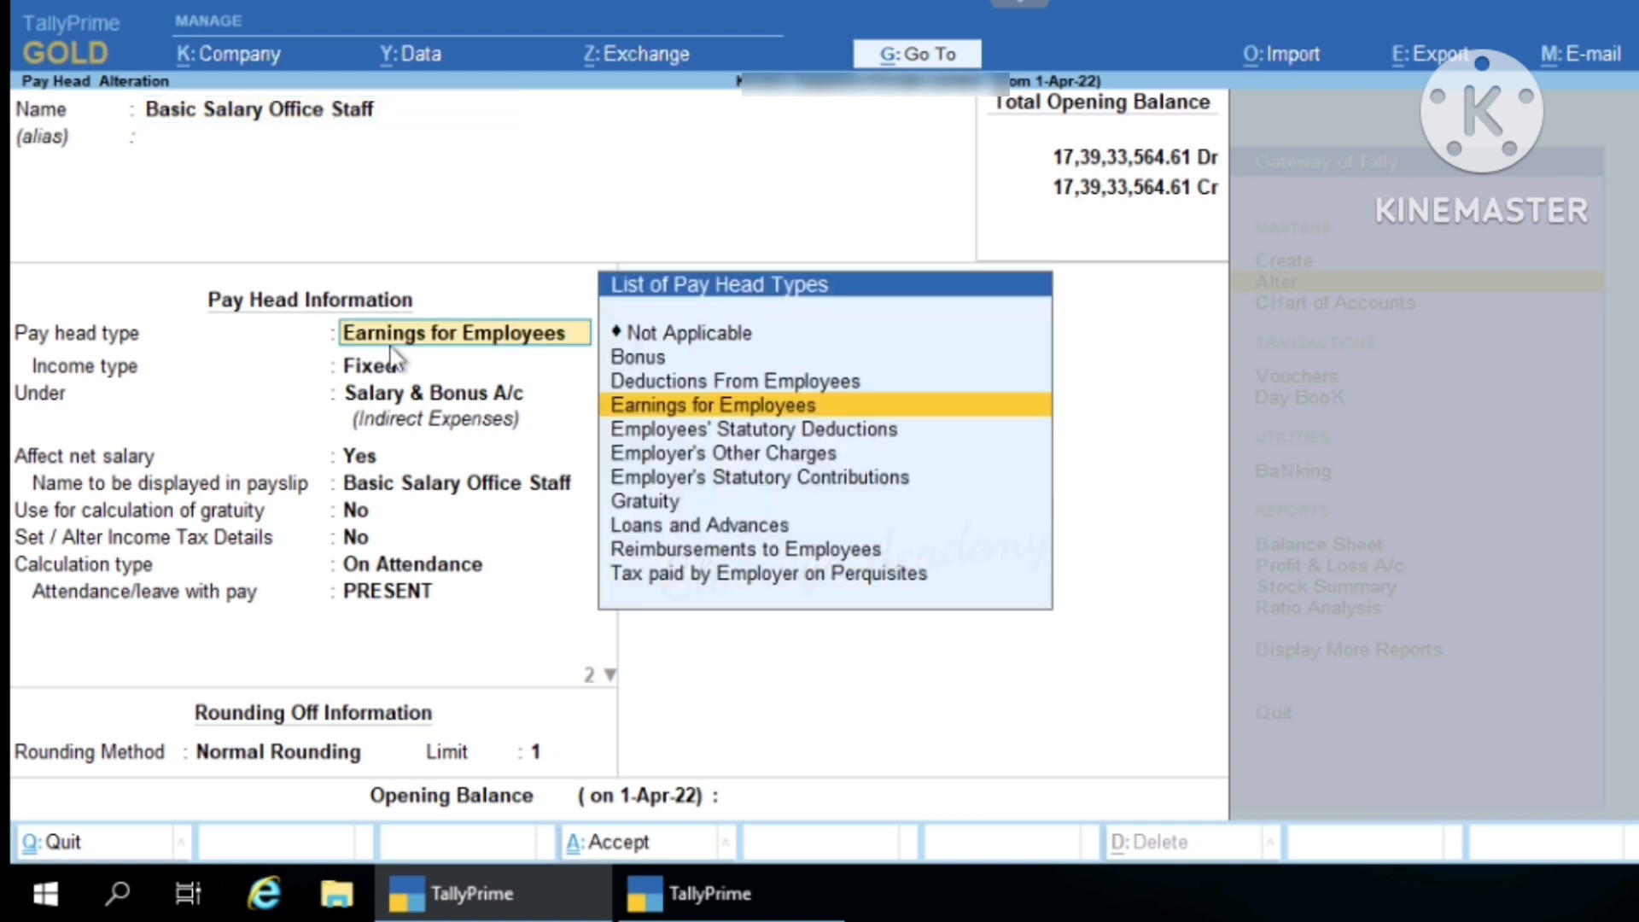
{"action": "key", "text": "Return"}
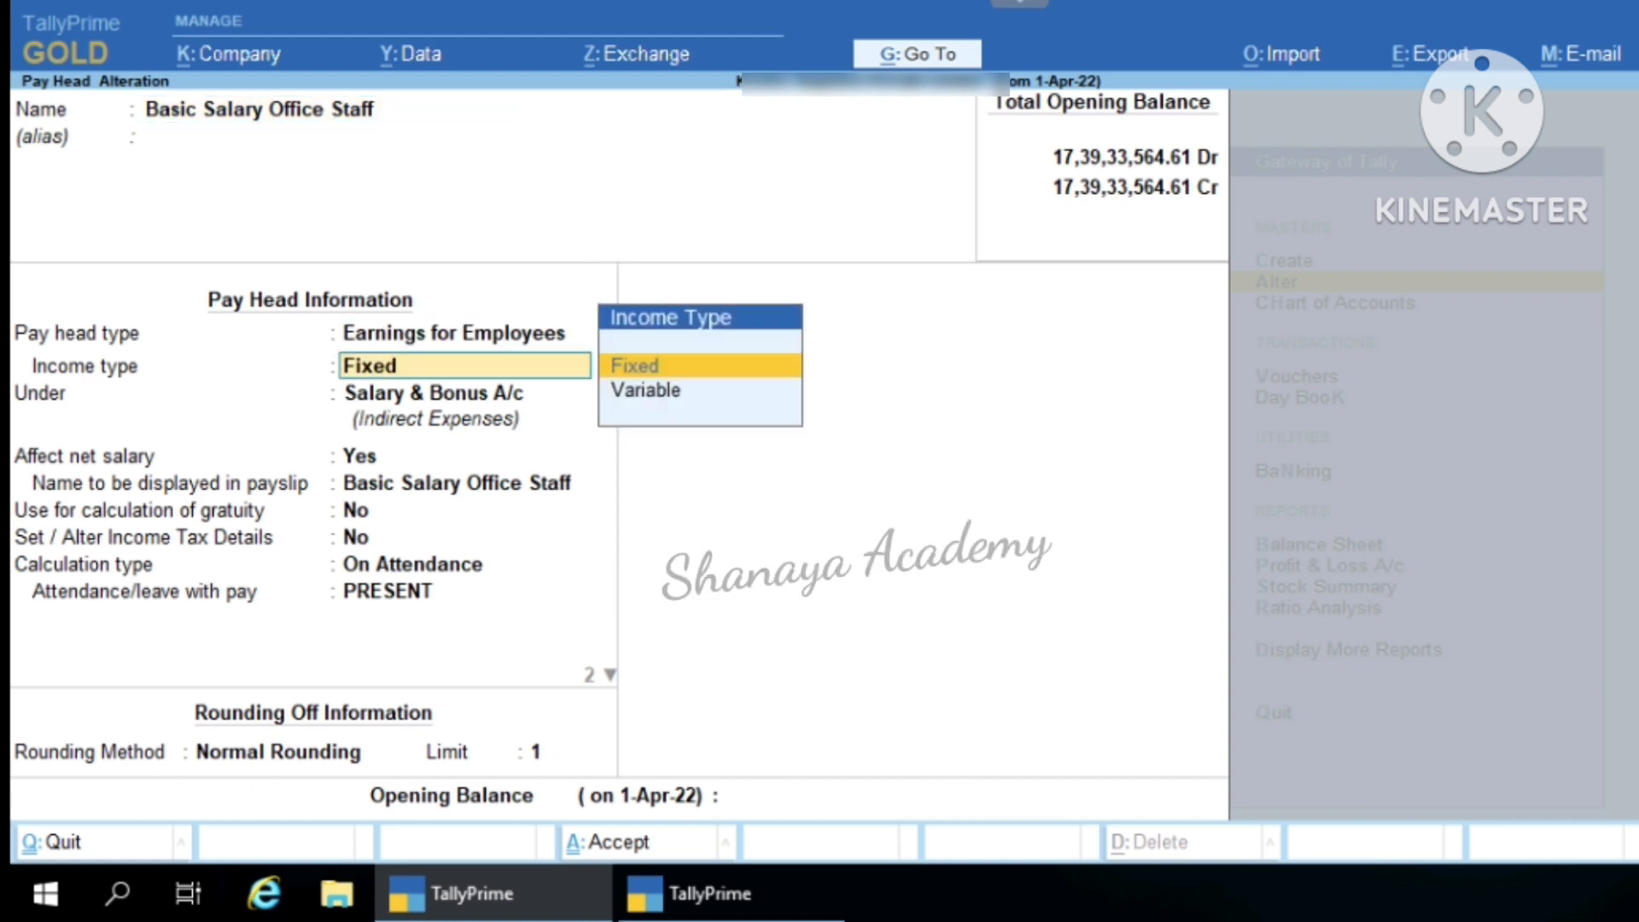
{"action": "key", "text": "Return"}
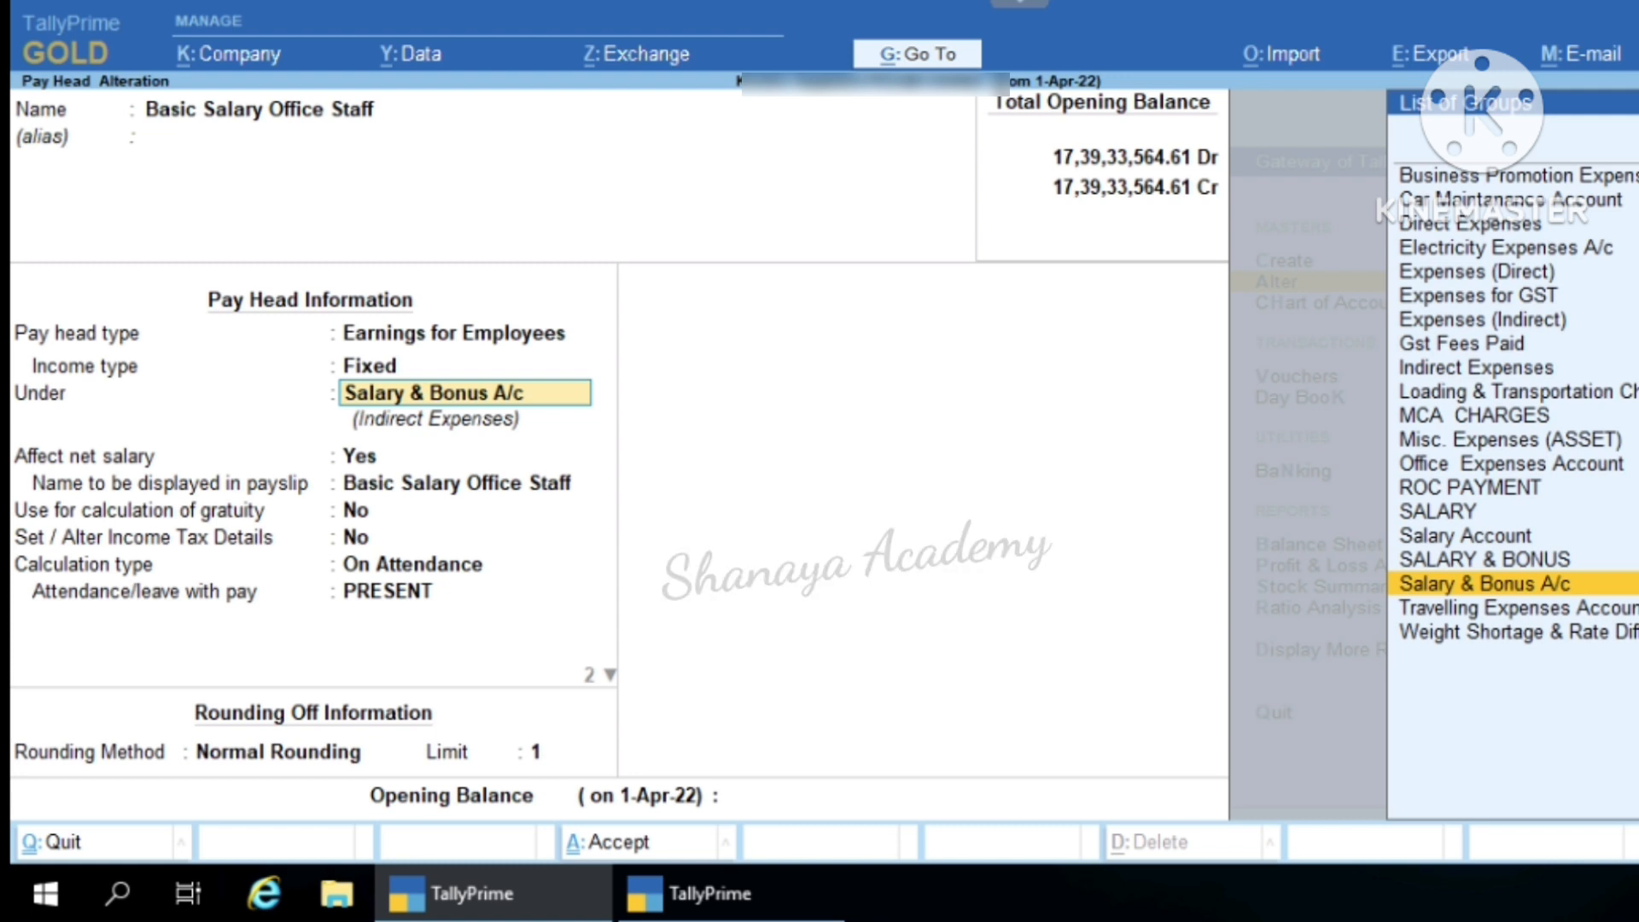
{"action": "key", "text": "Return"}
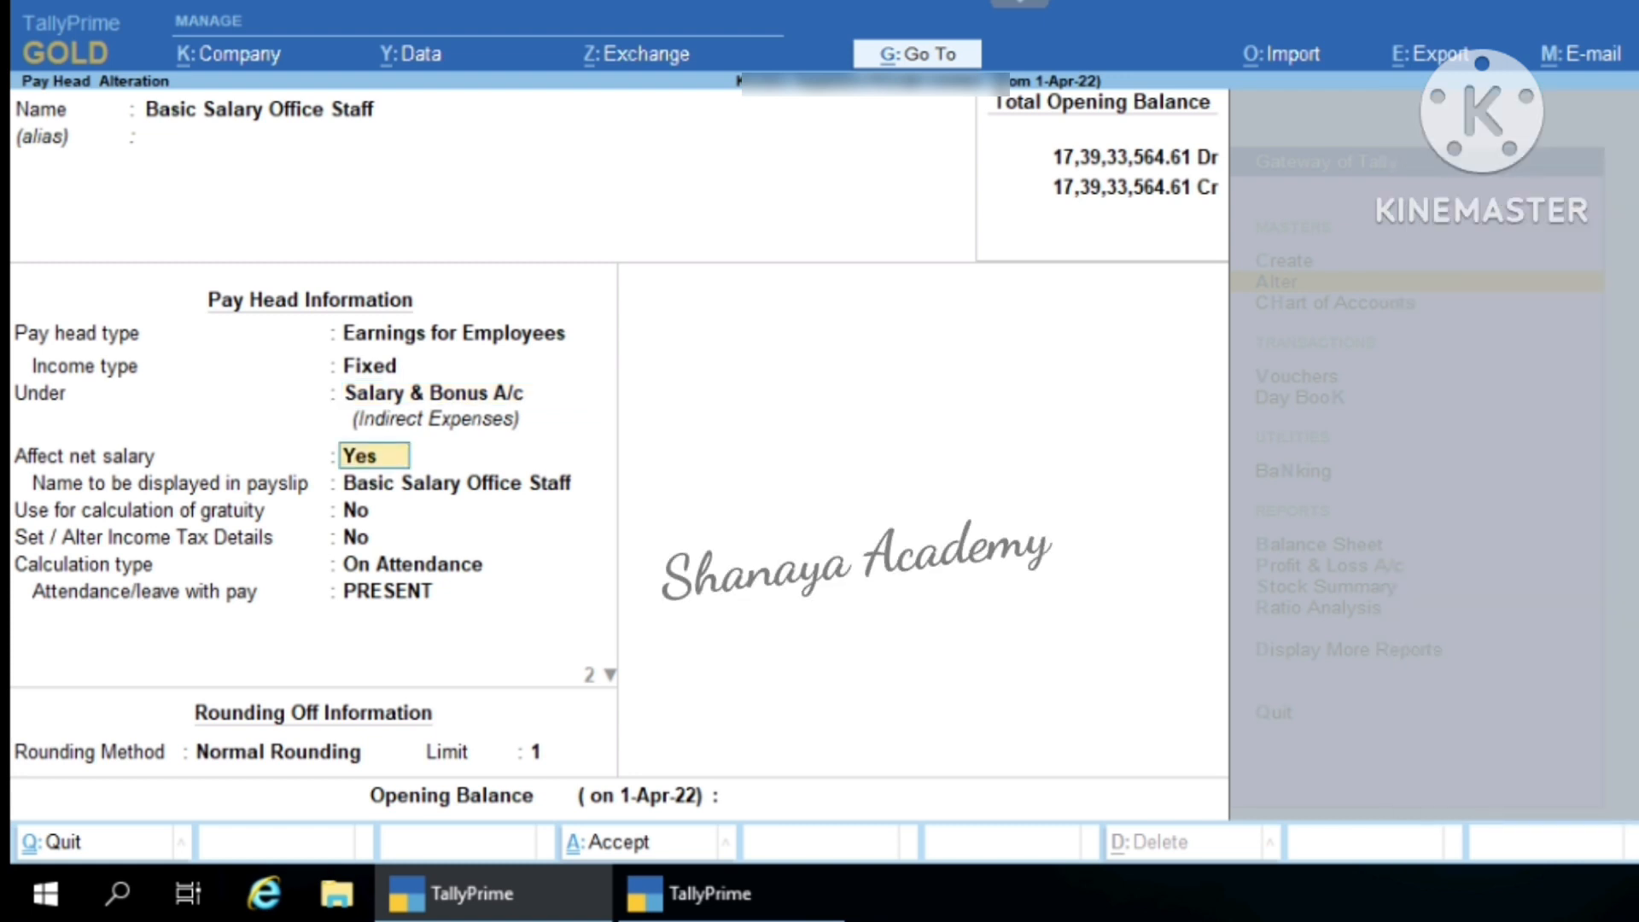
{"action": "key", "text": "Return"}
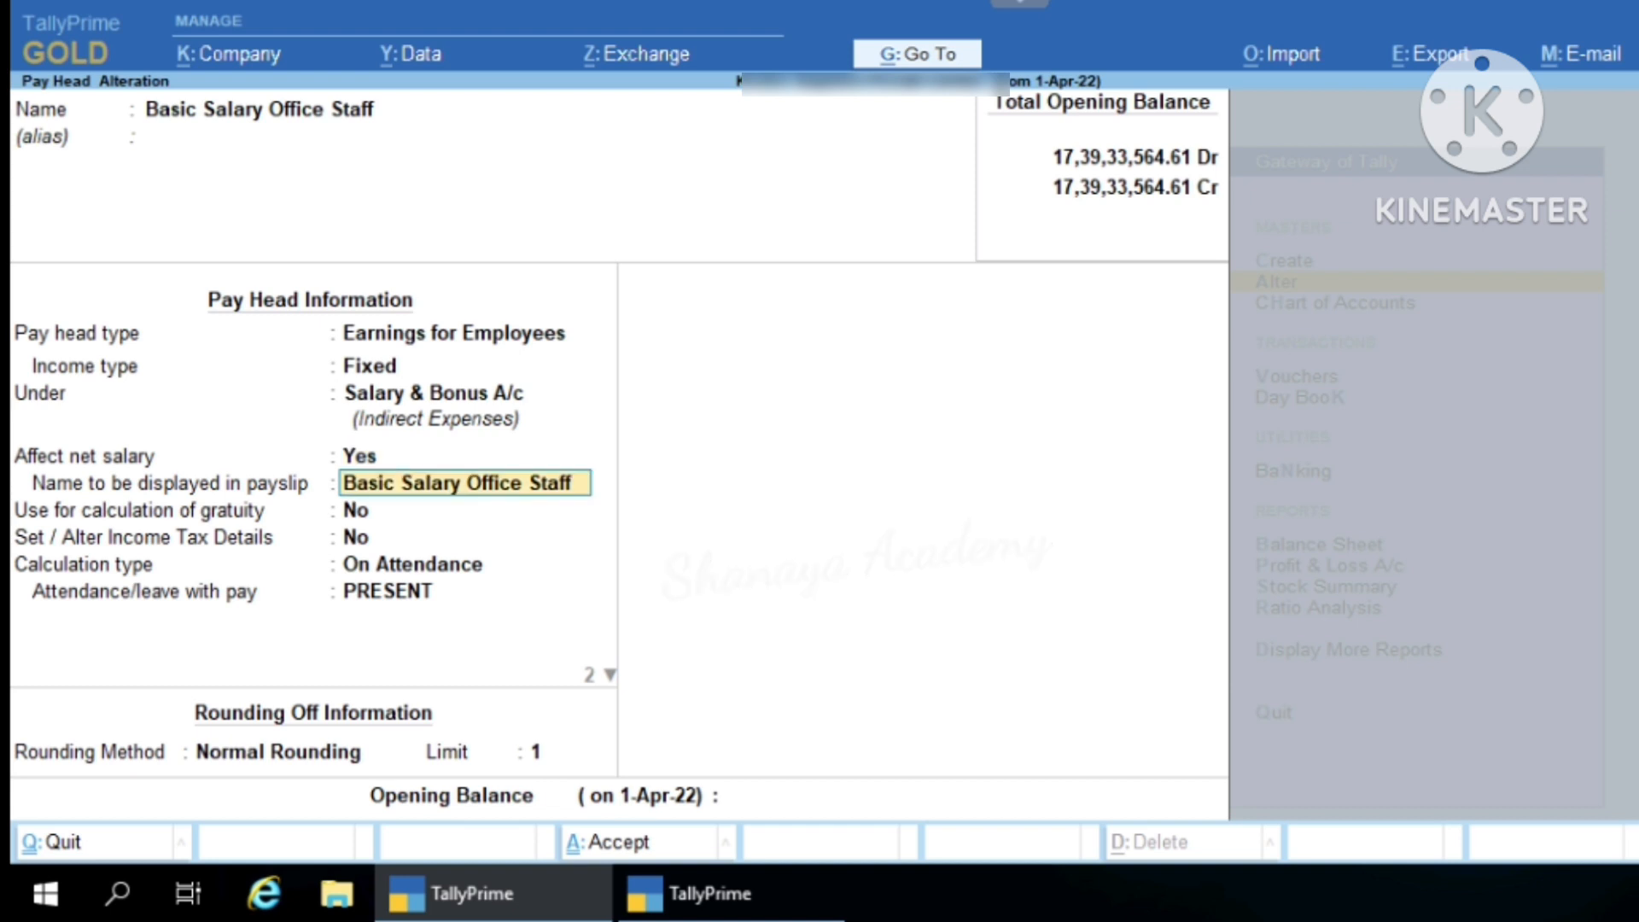
{"action": "key", "text": "Return"}
{"action": "key", "text": "Return"}
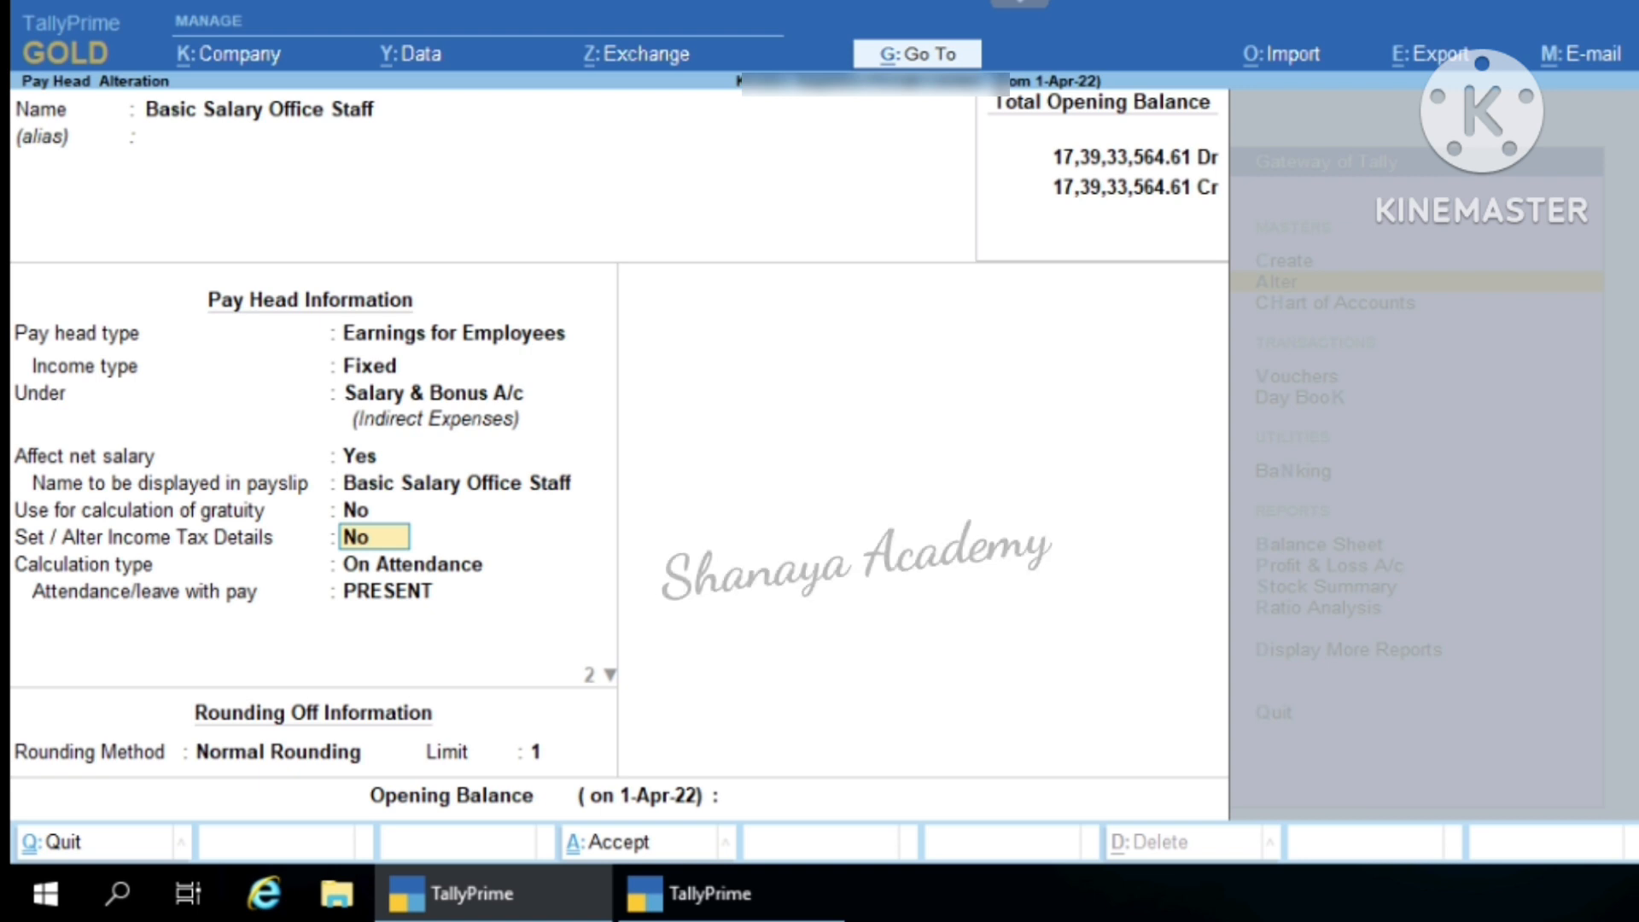
- Review the Basic Salary Office Staff pay head's income tax, calculation, rounding and opening balance settings, and accept it
{"action": "key", "text": "Return"}
{"action": "key", "text": "Return"}
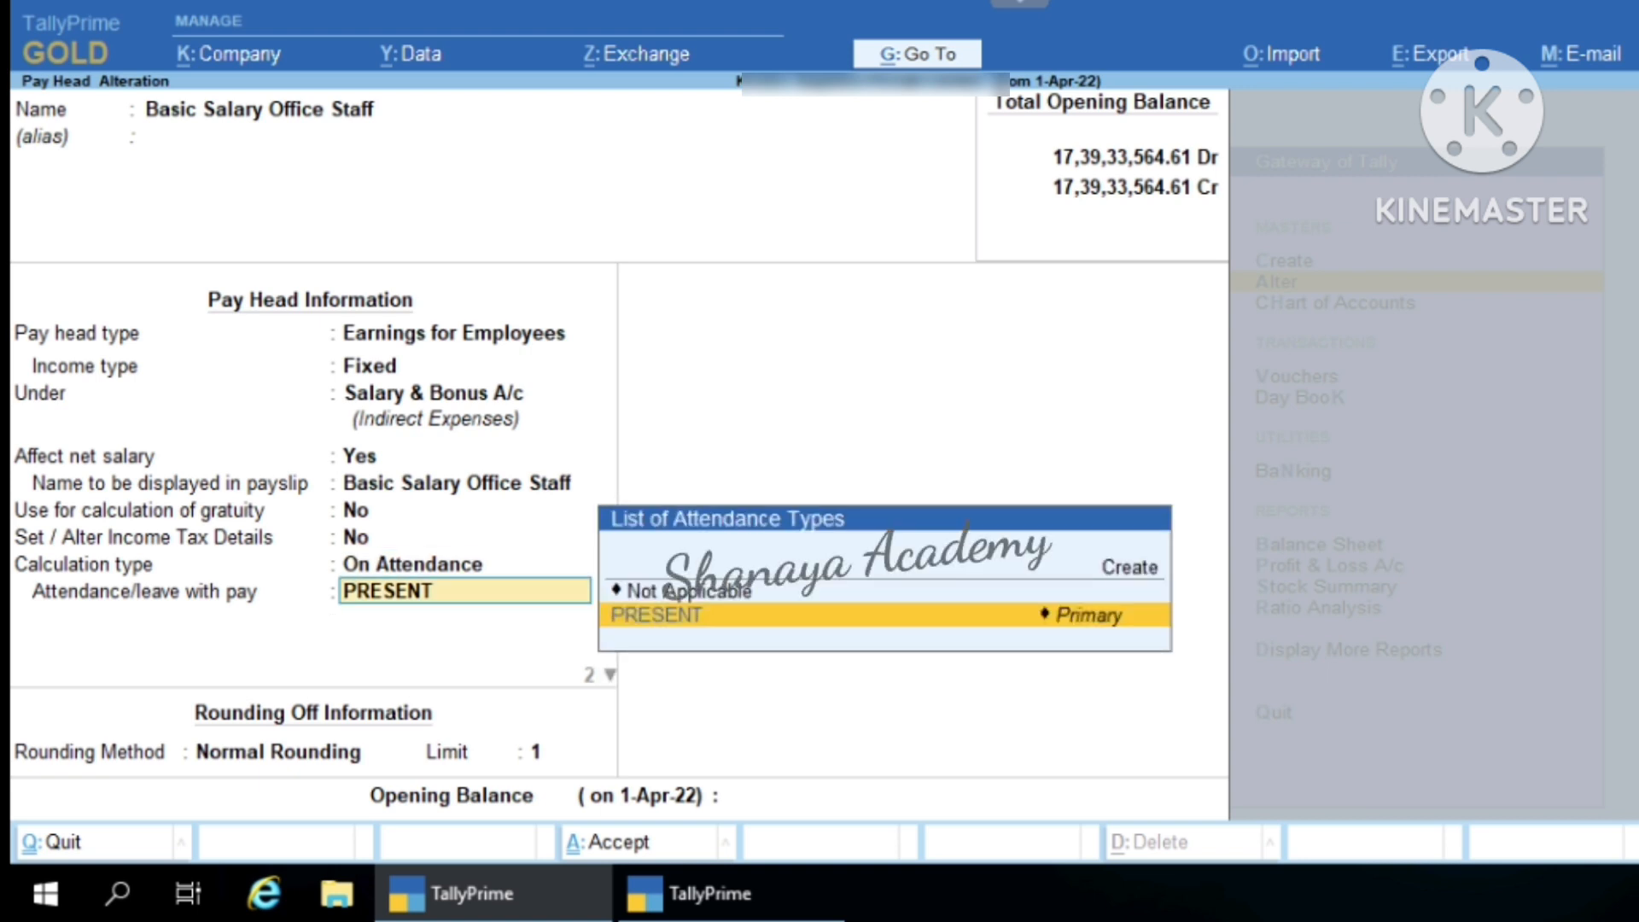
{"action": "key", "text": "Return"}
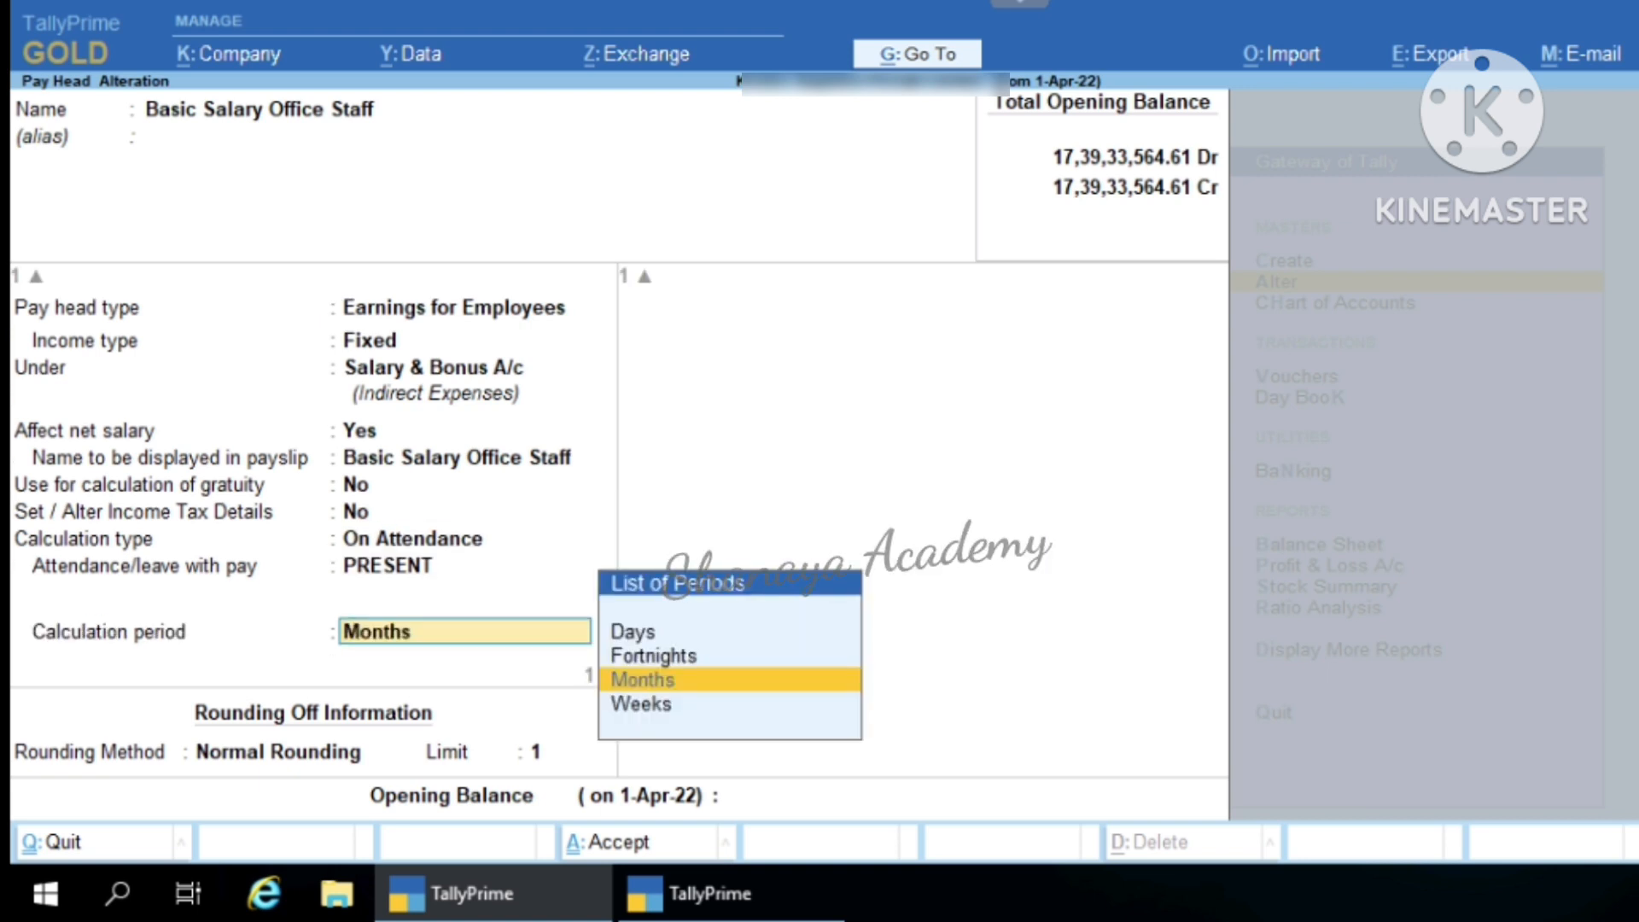
{"action": "key", "text": "Return"}
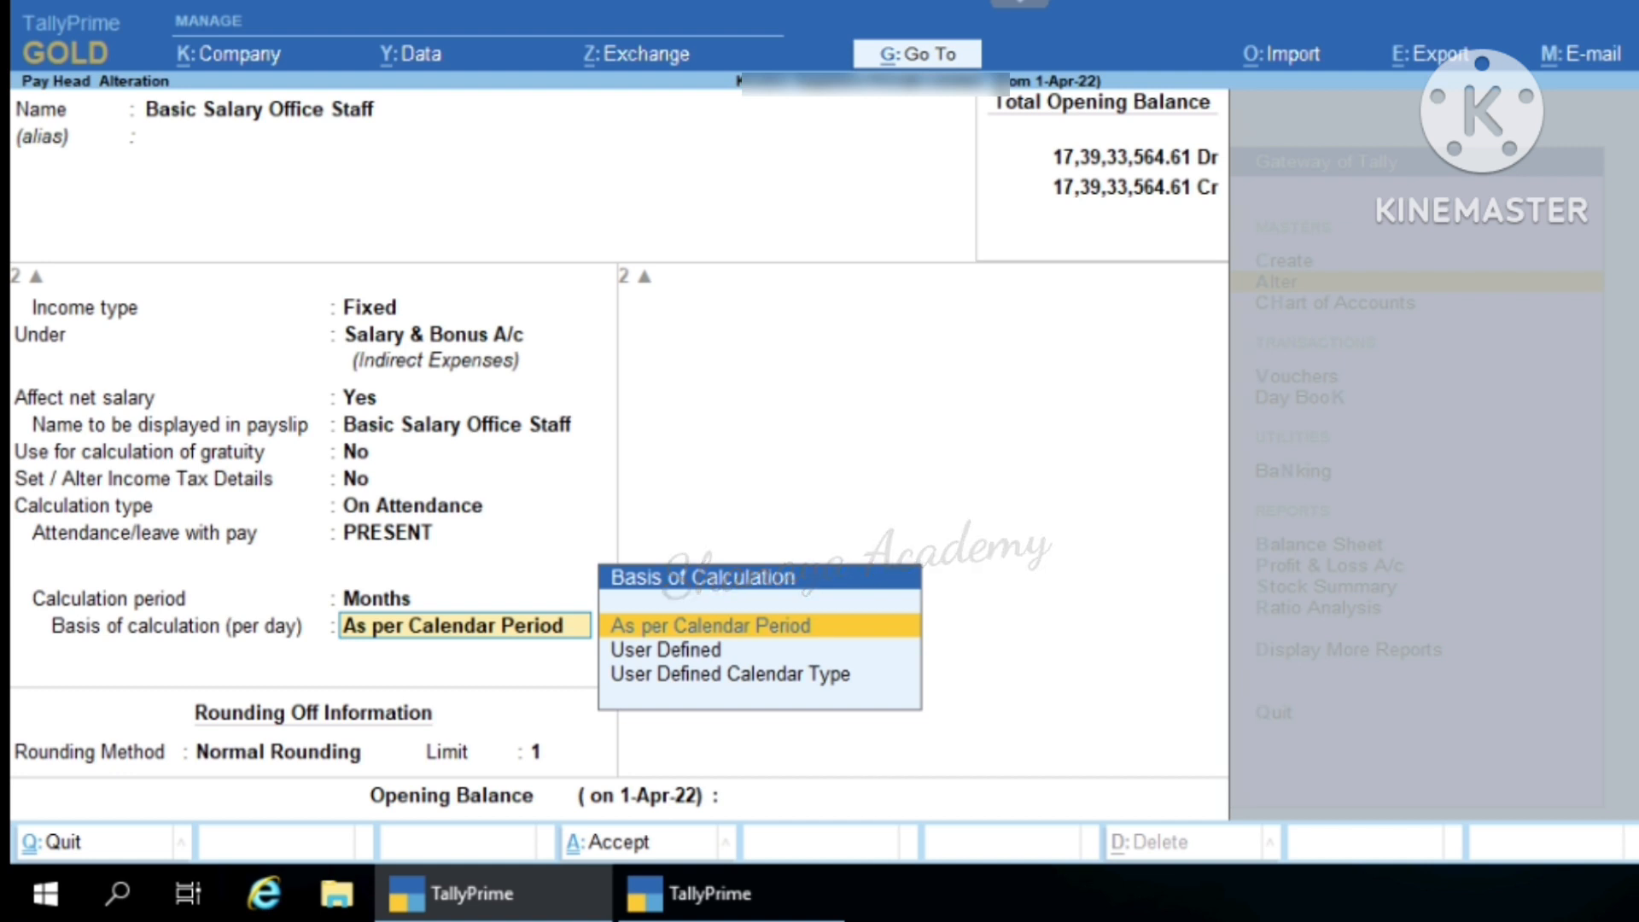
{"action": "key", "text": "Return"}
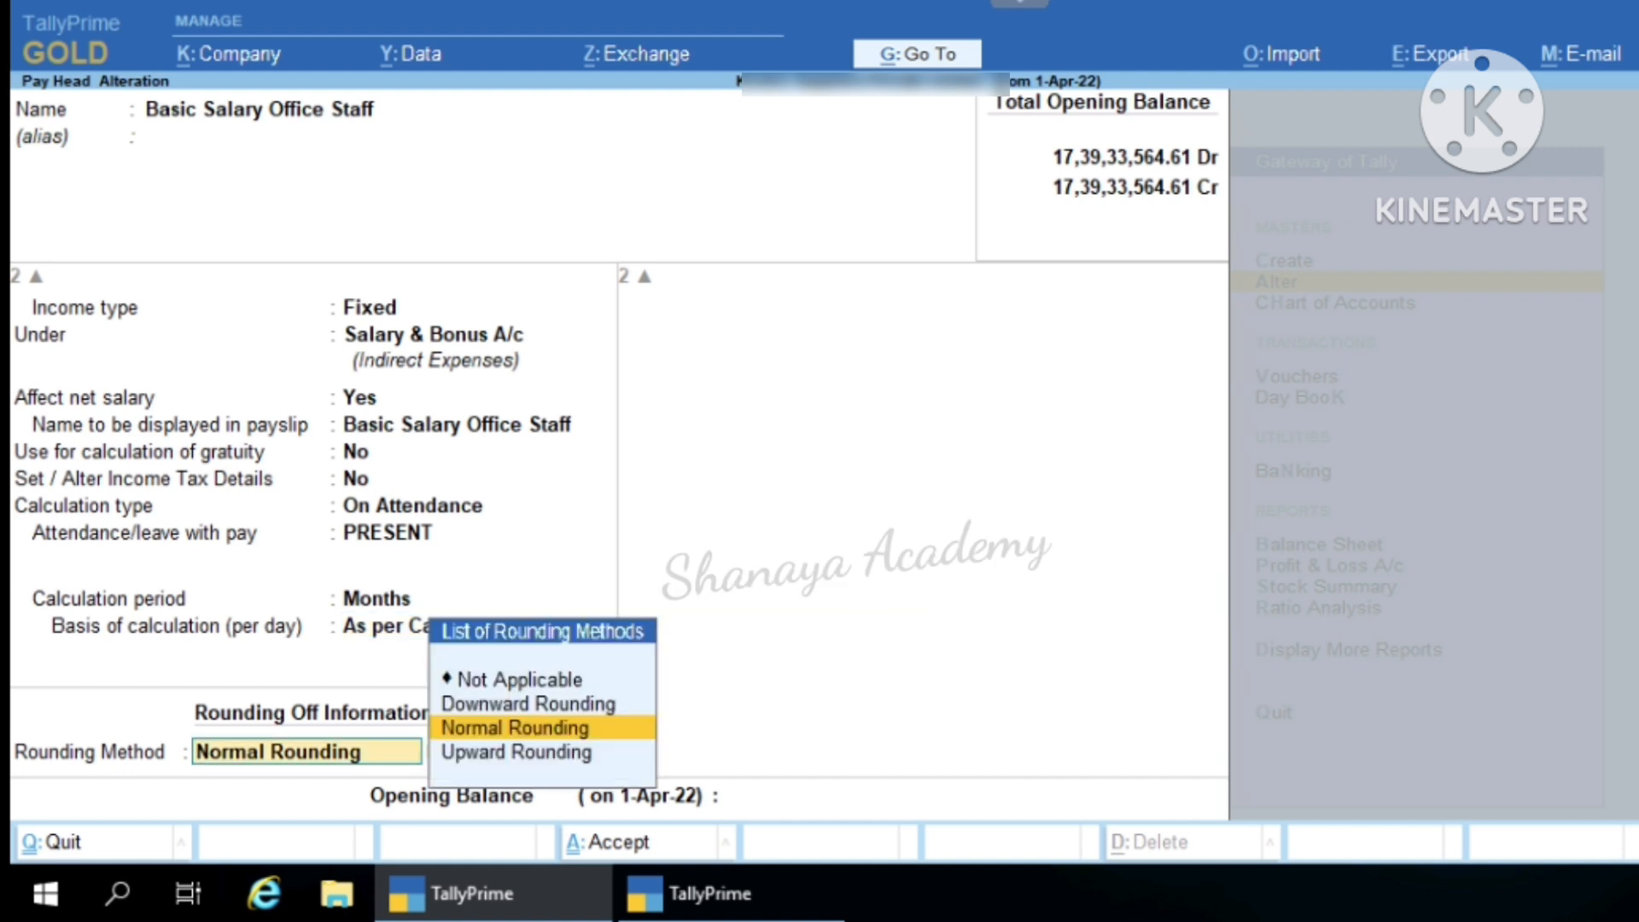
{"action": "key", "text": "Return"}
{"action": "key", "text": "Return"}
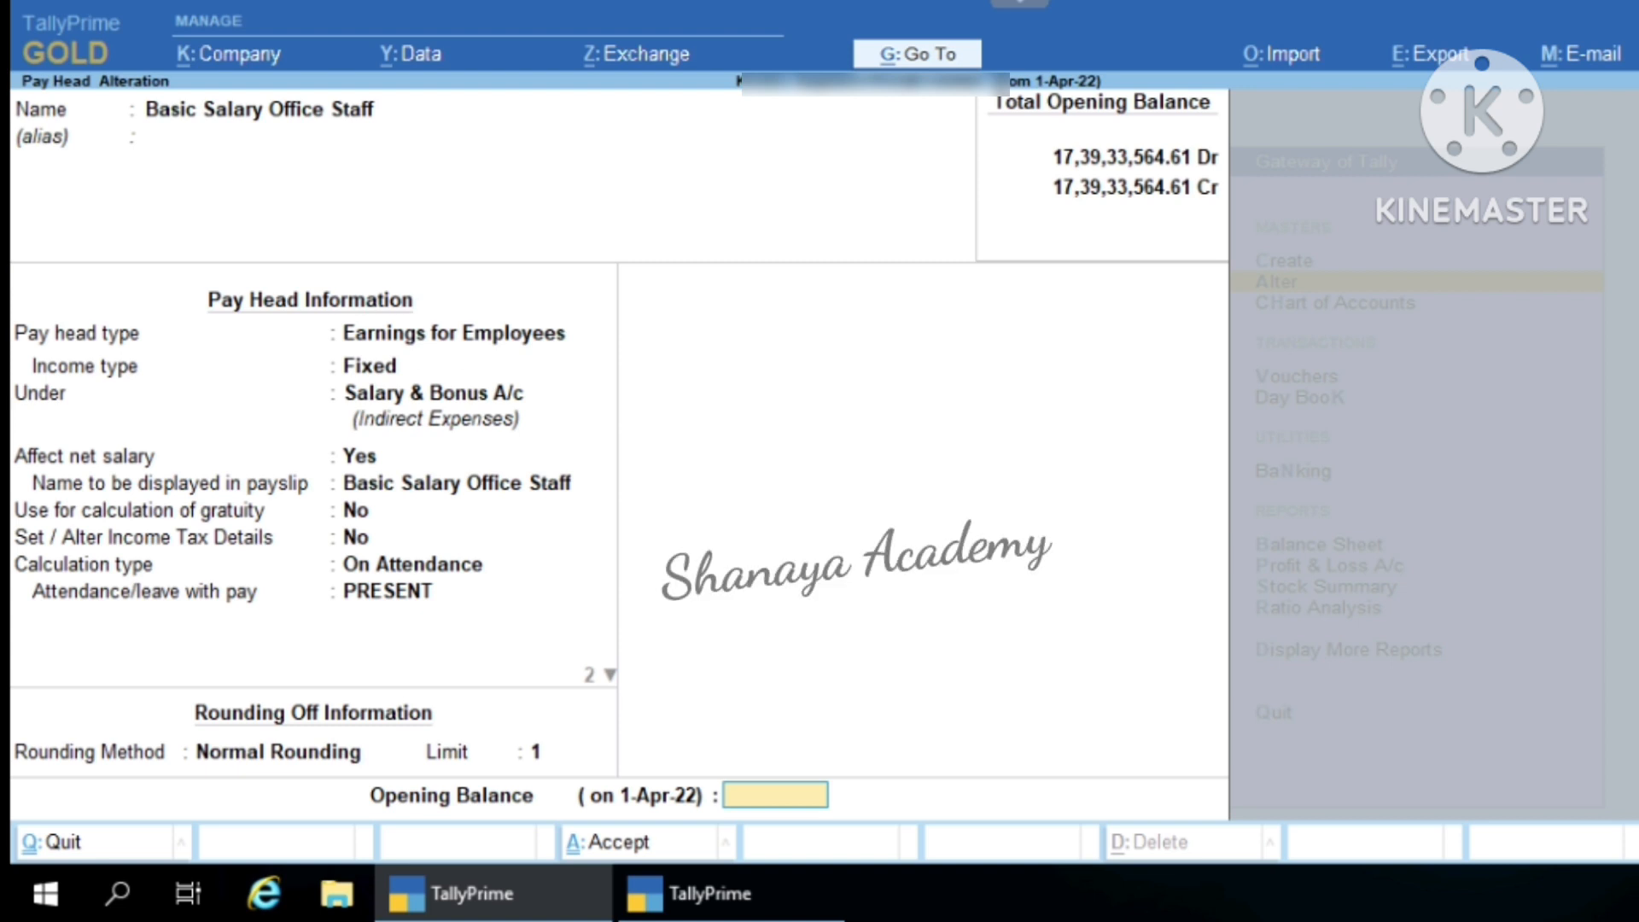
{"action": "key", "text": "Return"}
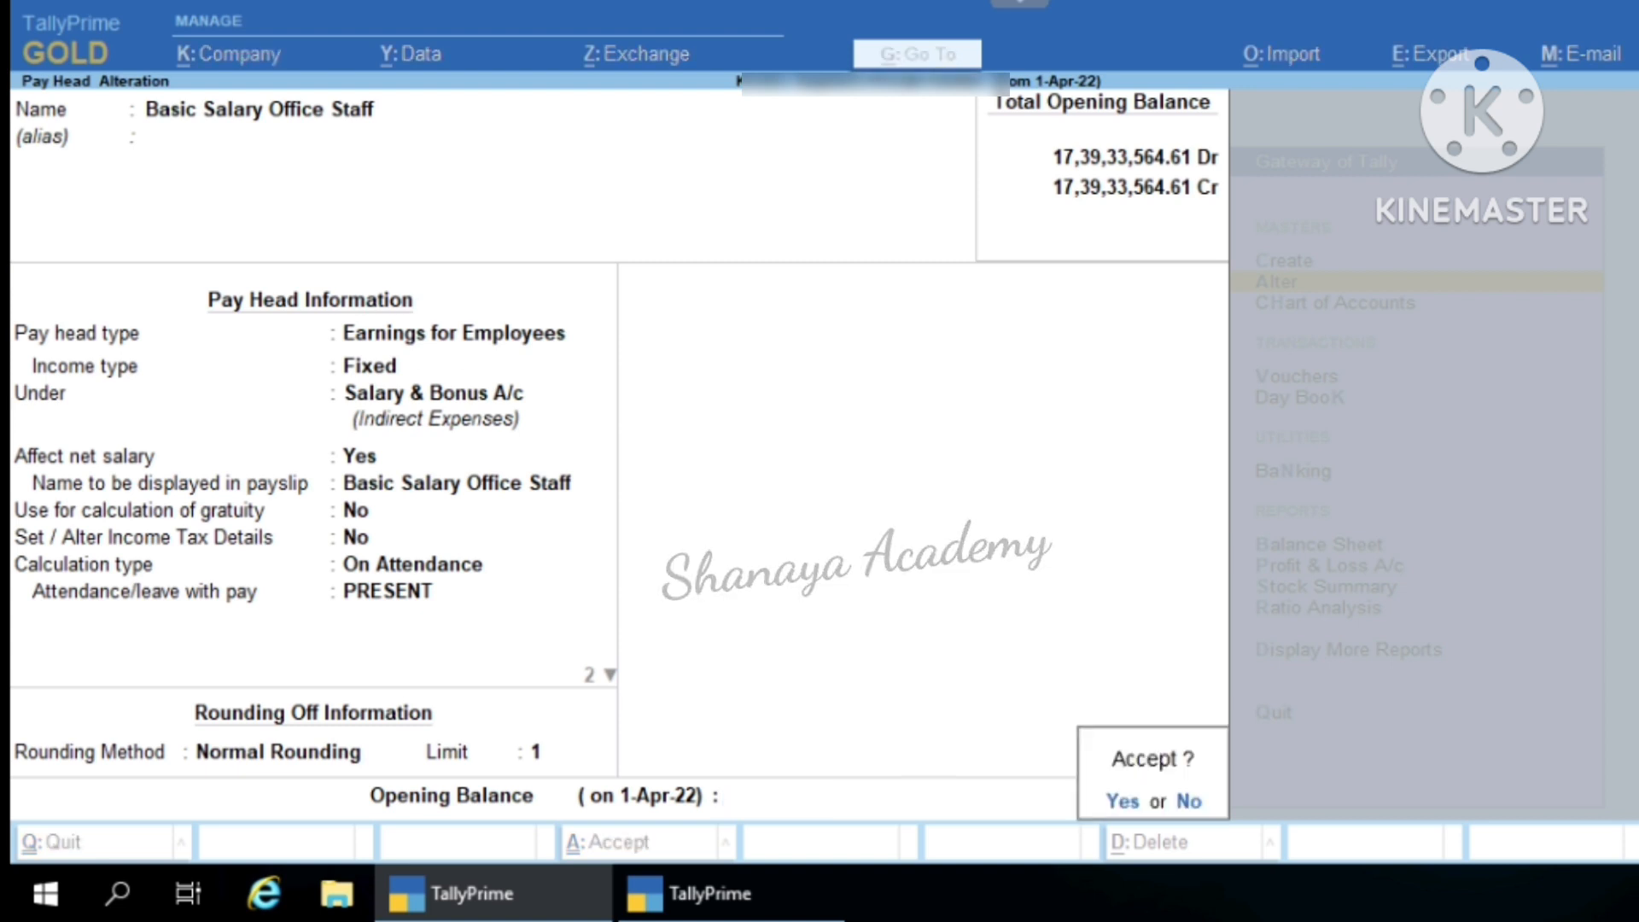
{"action": "key", "text": "Return"}
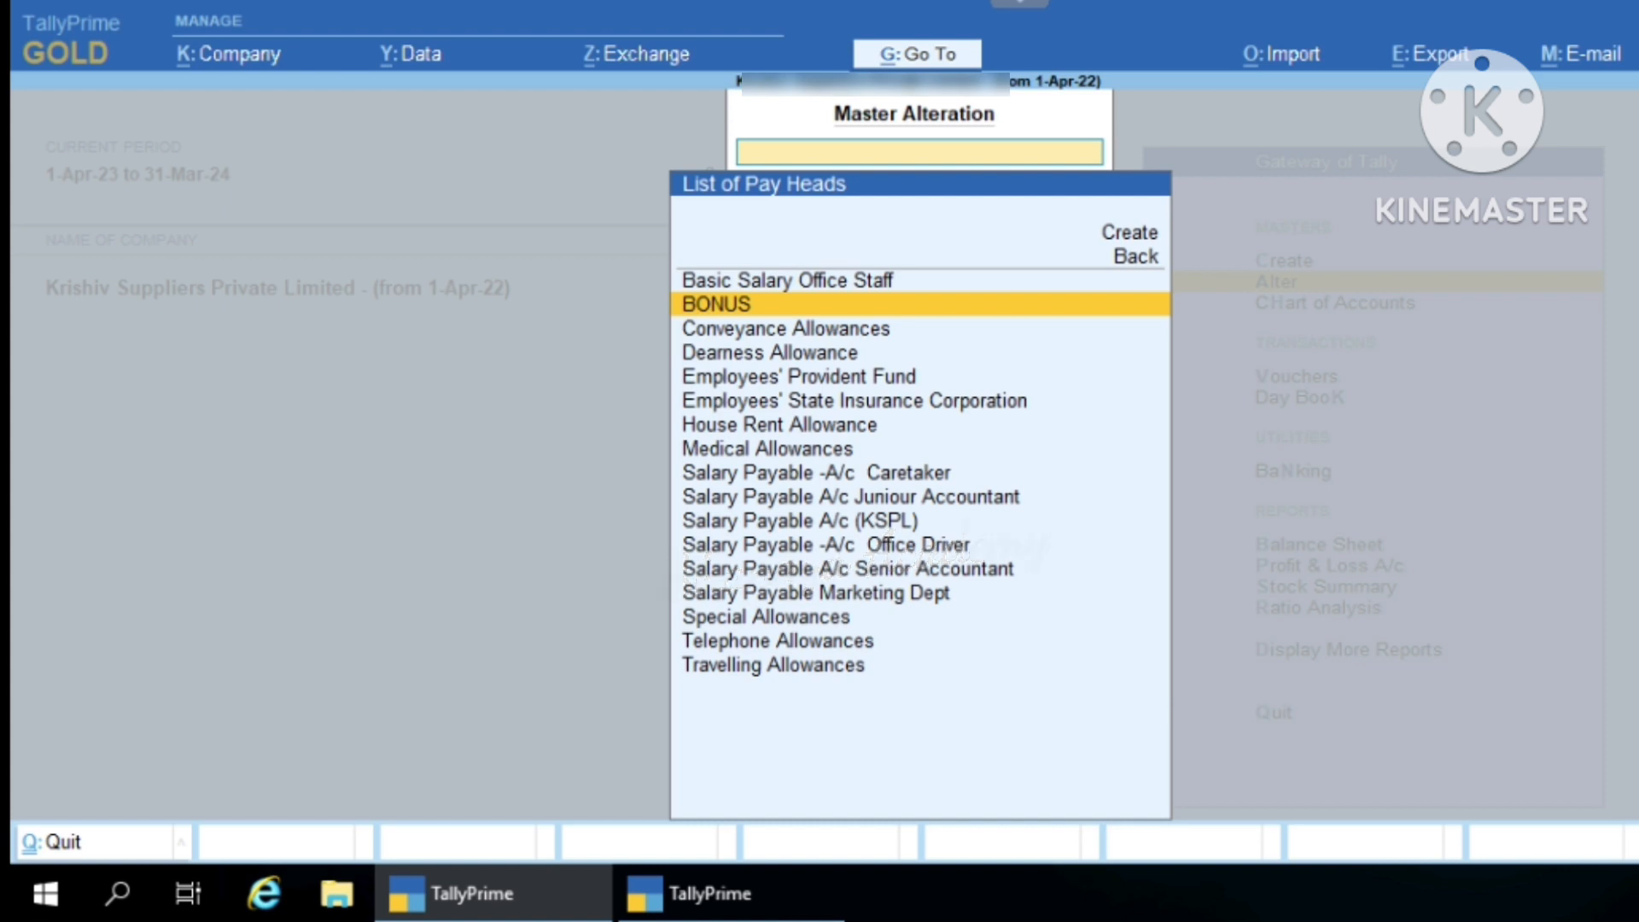
- Open the BONUS pay head and review its pay head type, income type, parent group and net salary setting
{"action": "key", "text": "Return"}
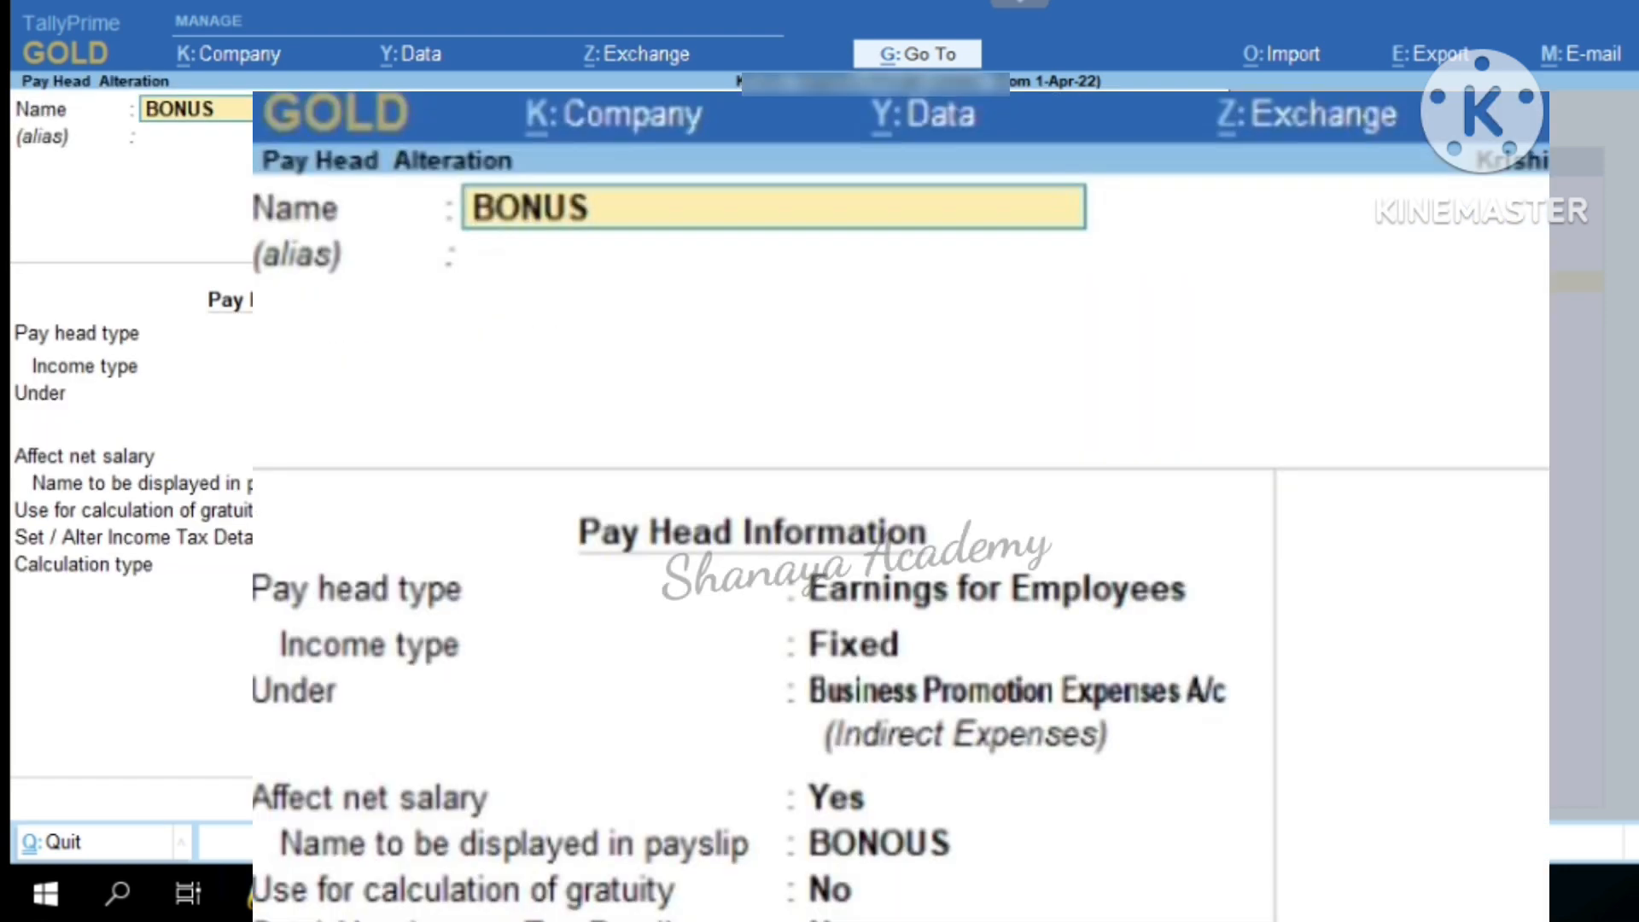
{"action": "key", "text": "Return"}
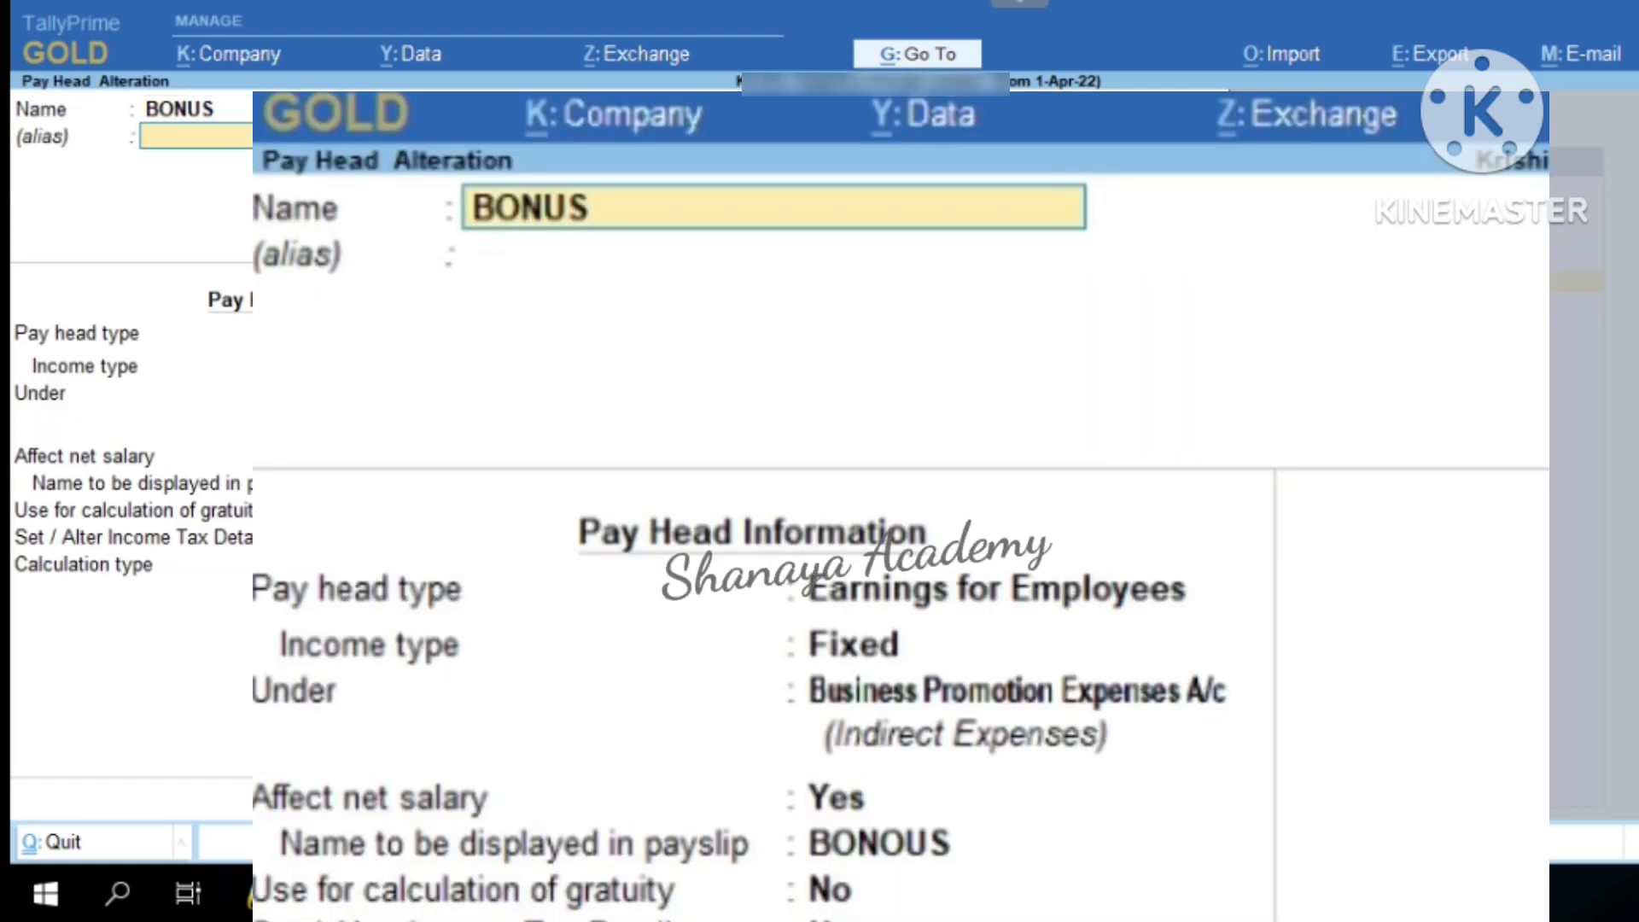
{"action": "key", "text": "Return"}
{"action": "key", "text": "Return"}
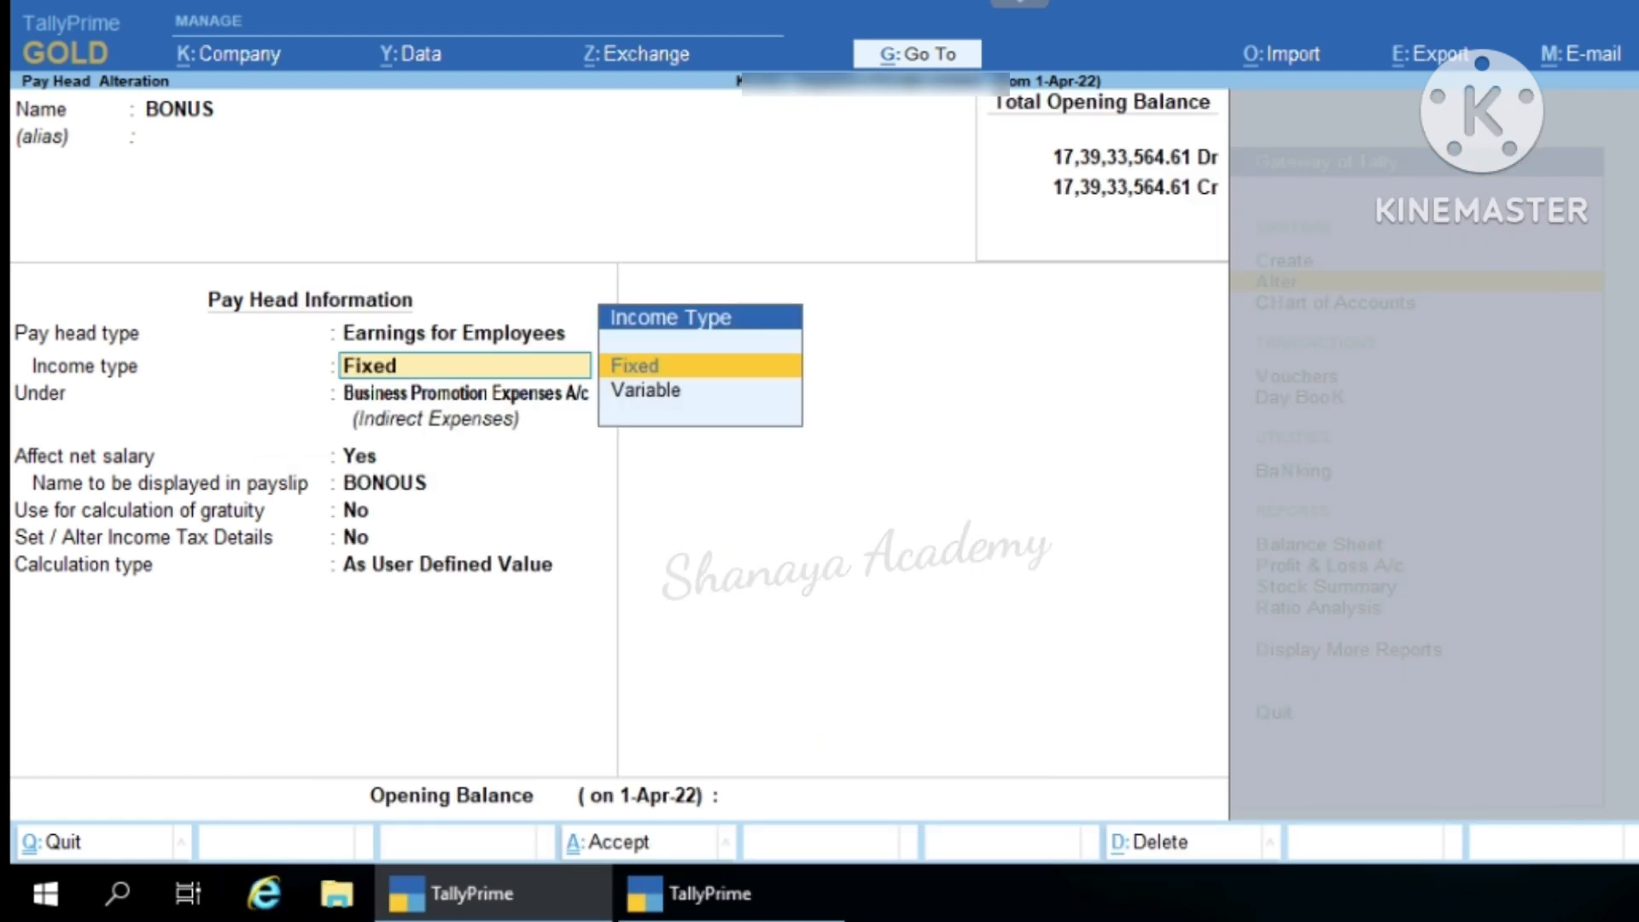
{"action": "key", "text": "Return"}
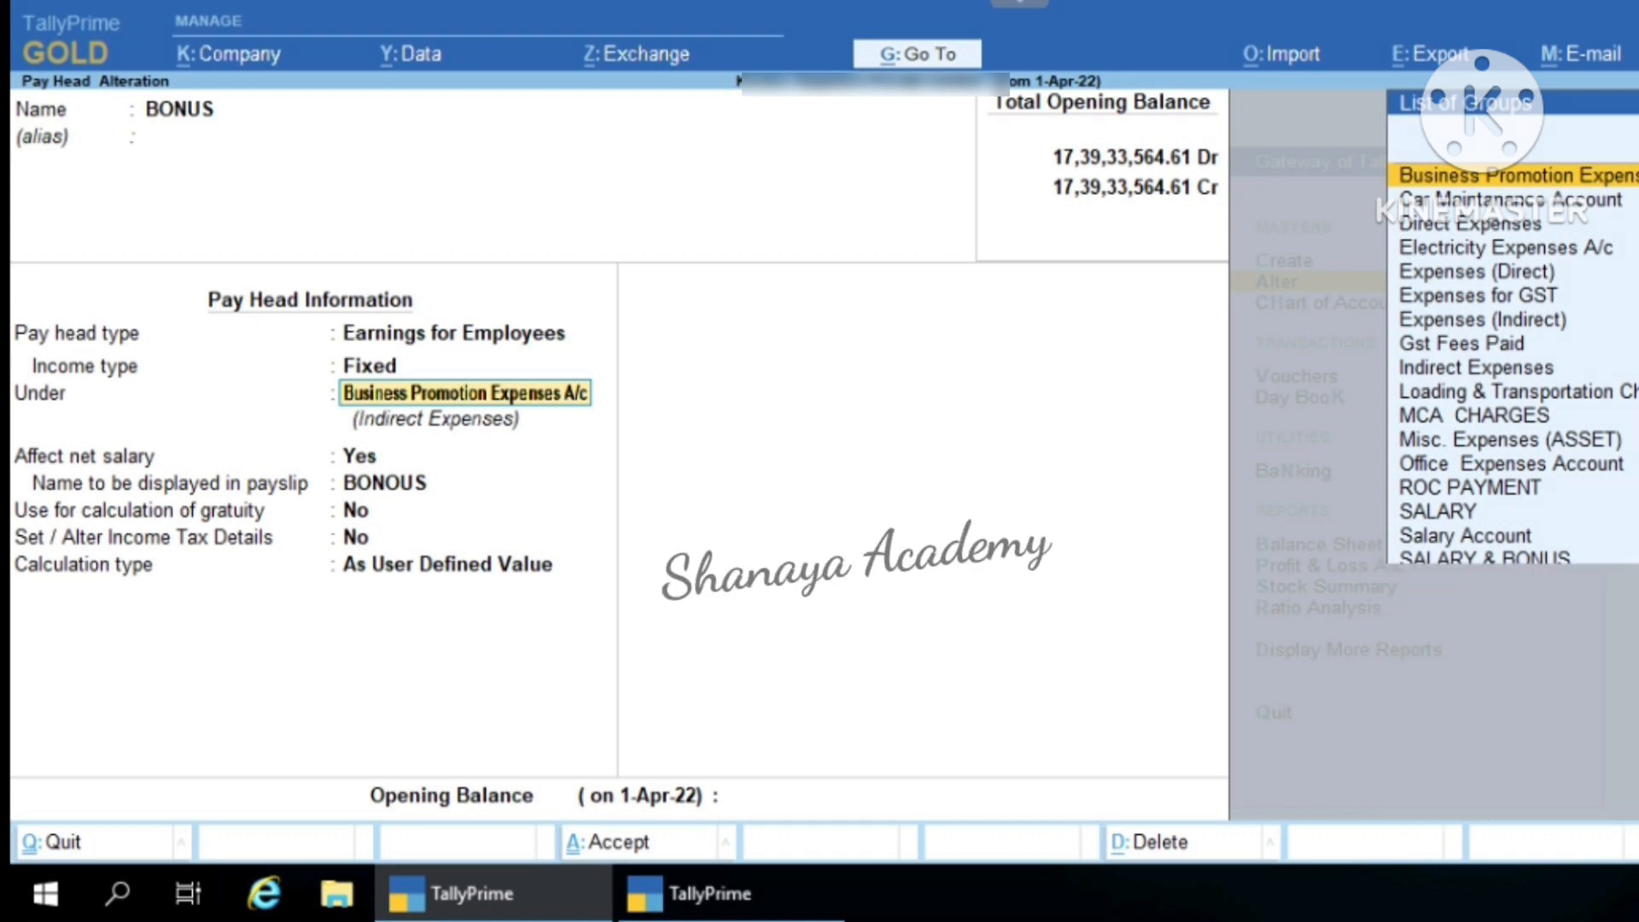
{"action": "key", "text": "Return"}
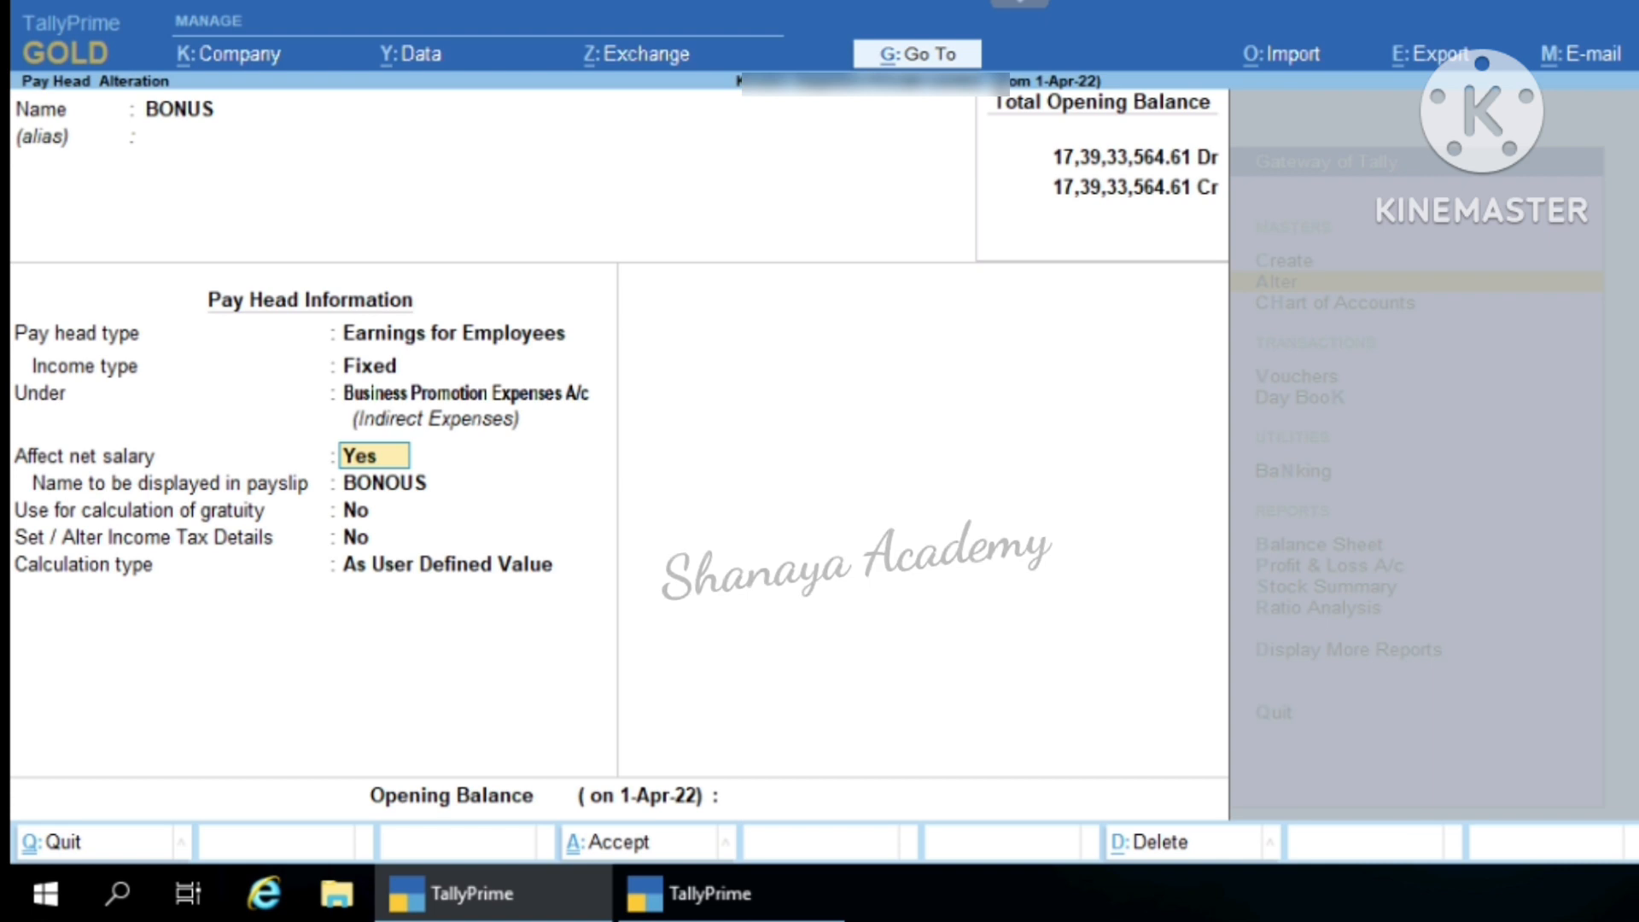
{"action": "key", "text": "Return"}
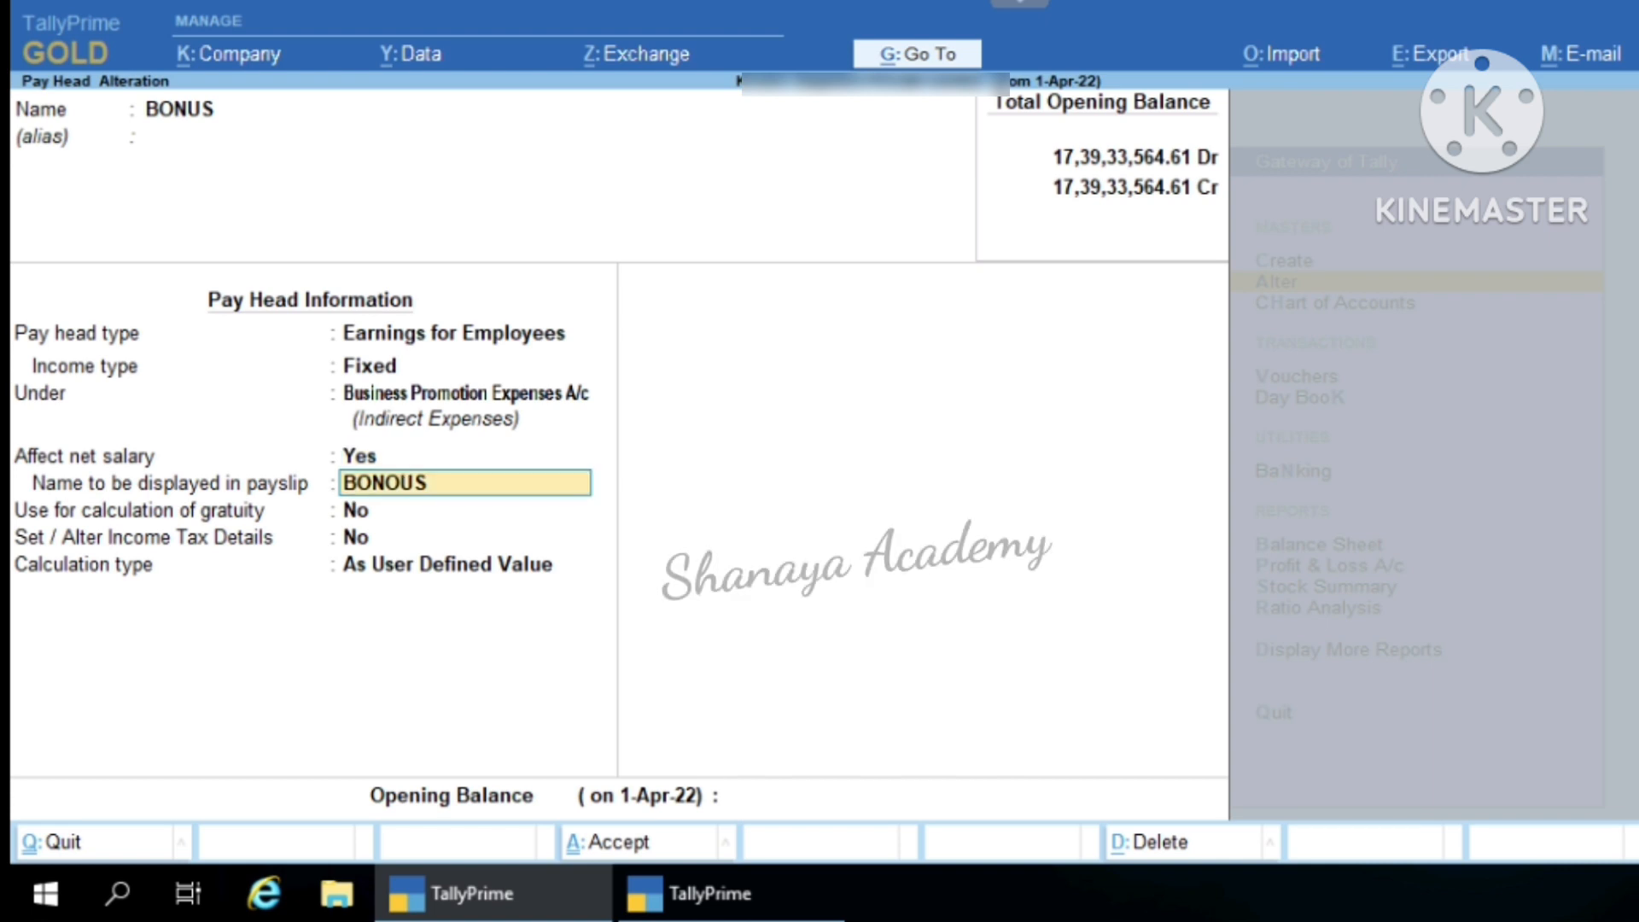
- Review the BONUS pay head's payslip name, gratuity, income tax, calculation type and opening balance settings, and accept it
{"action": "key", "text": "Return"}
{"action": "key", "text": "Return"}
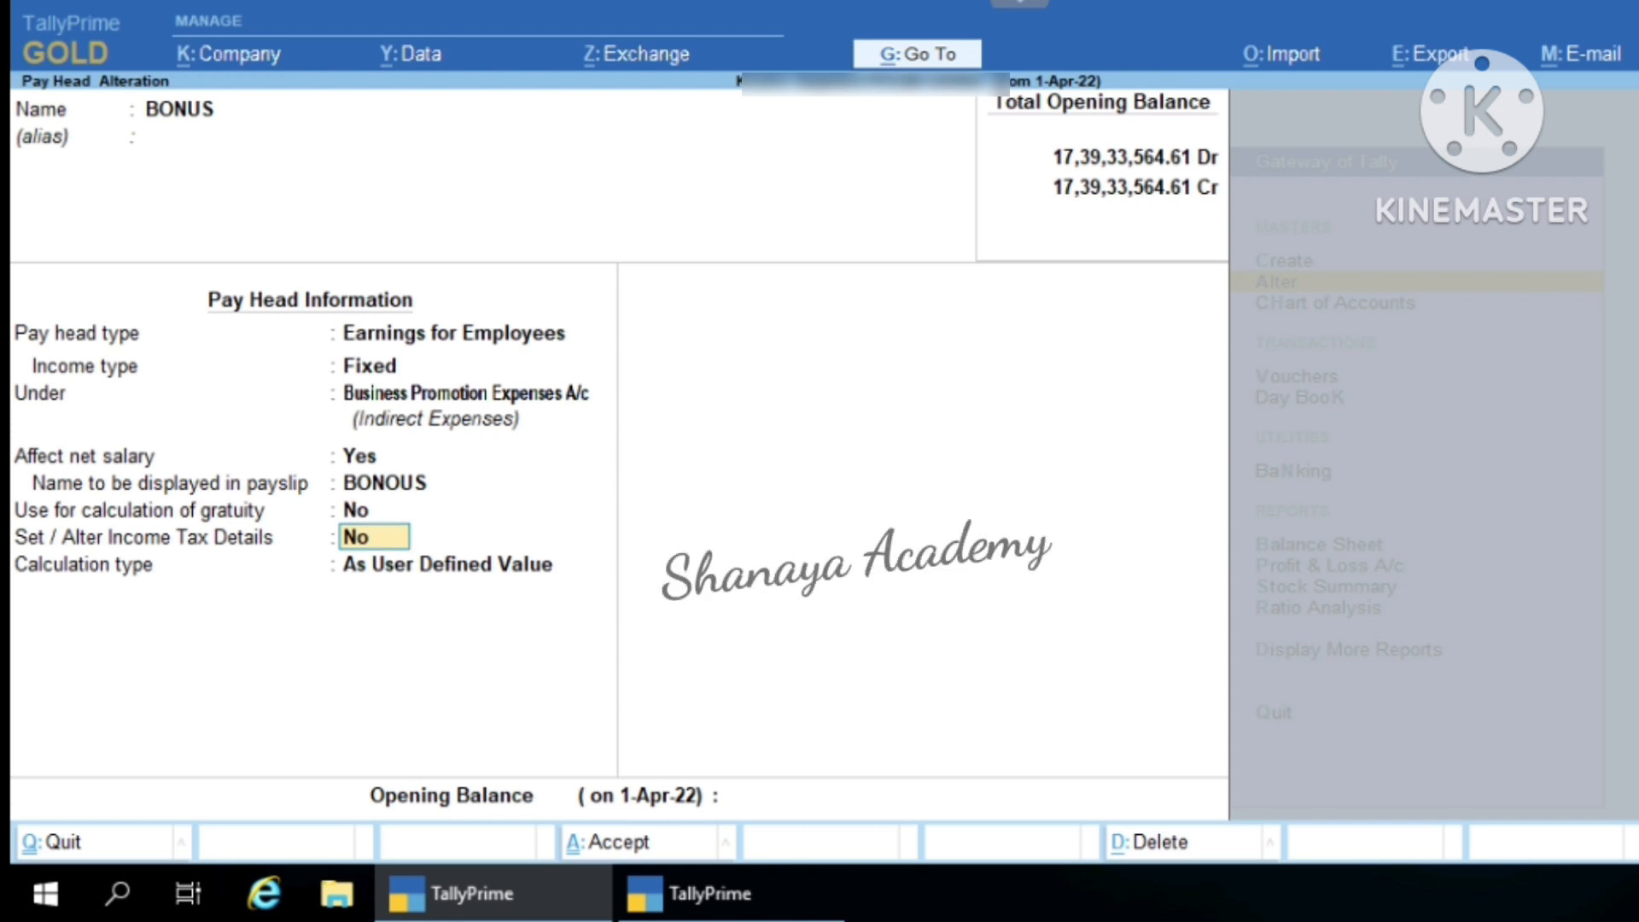
{"action": "key", "text": "Return"}
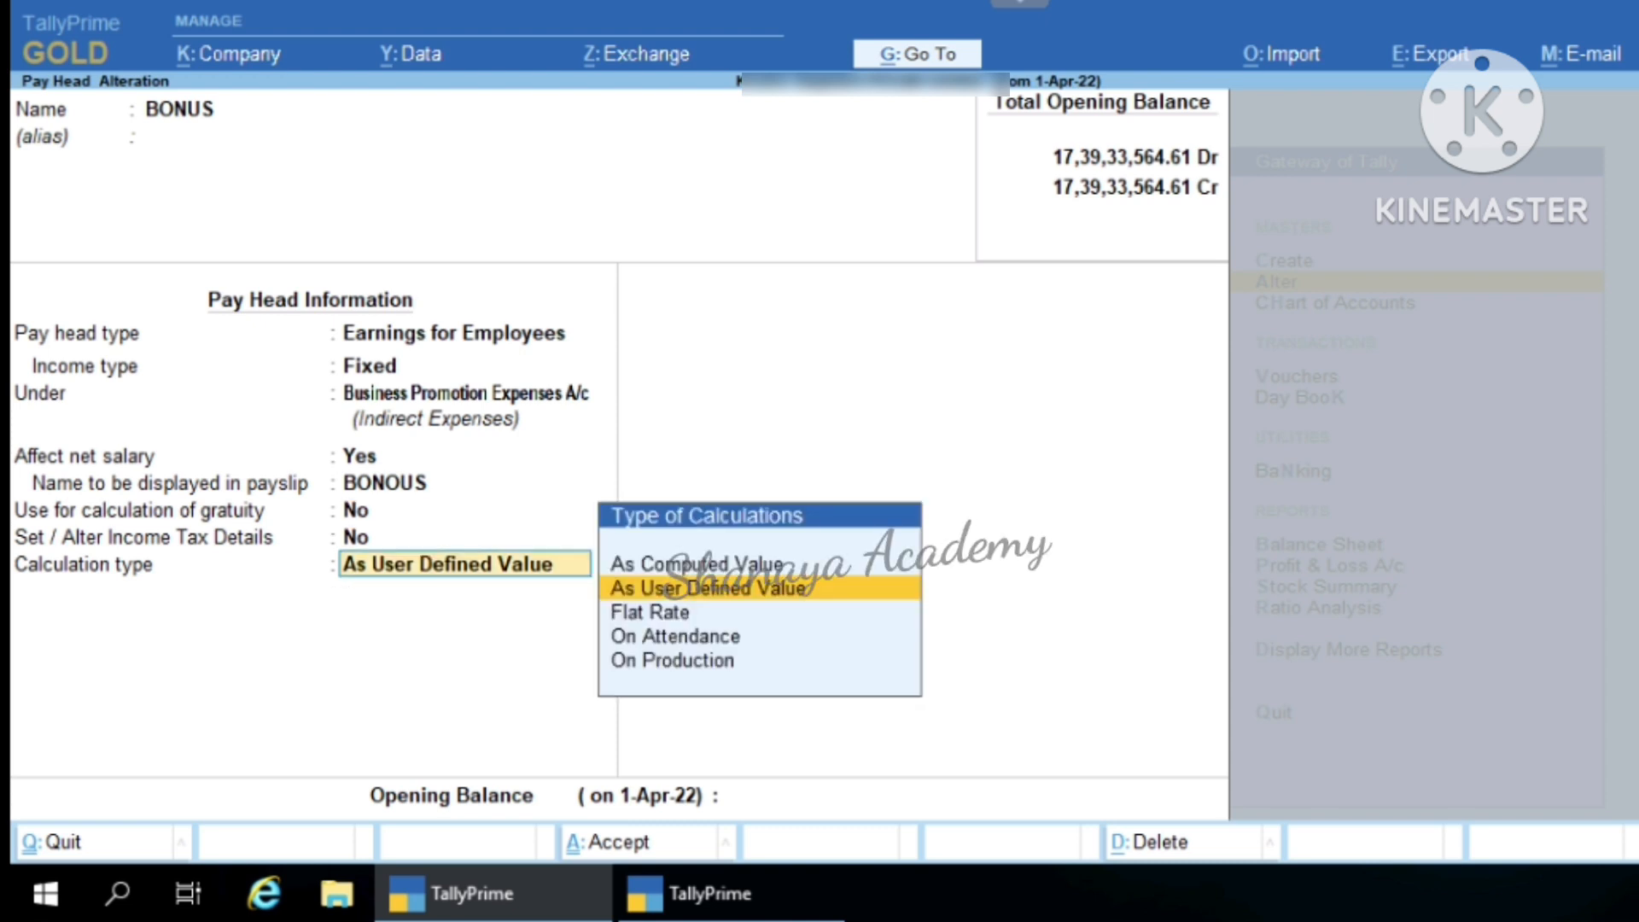
{"action": "key", "text": "Return"}
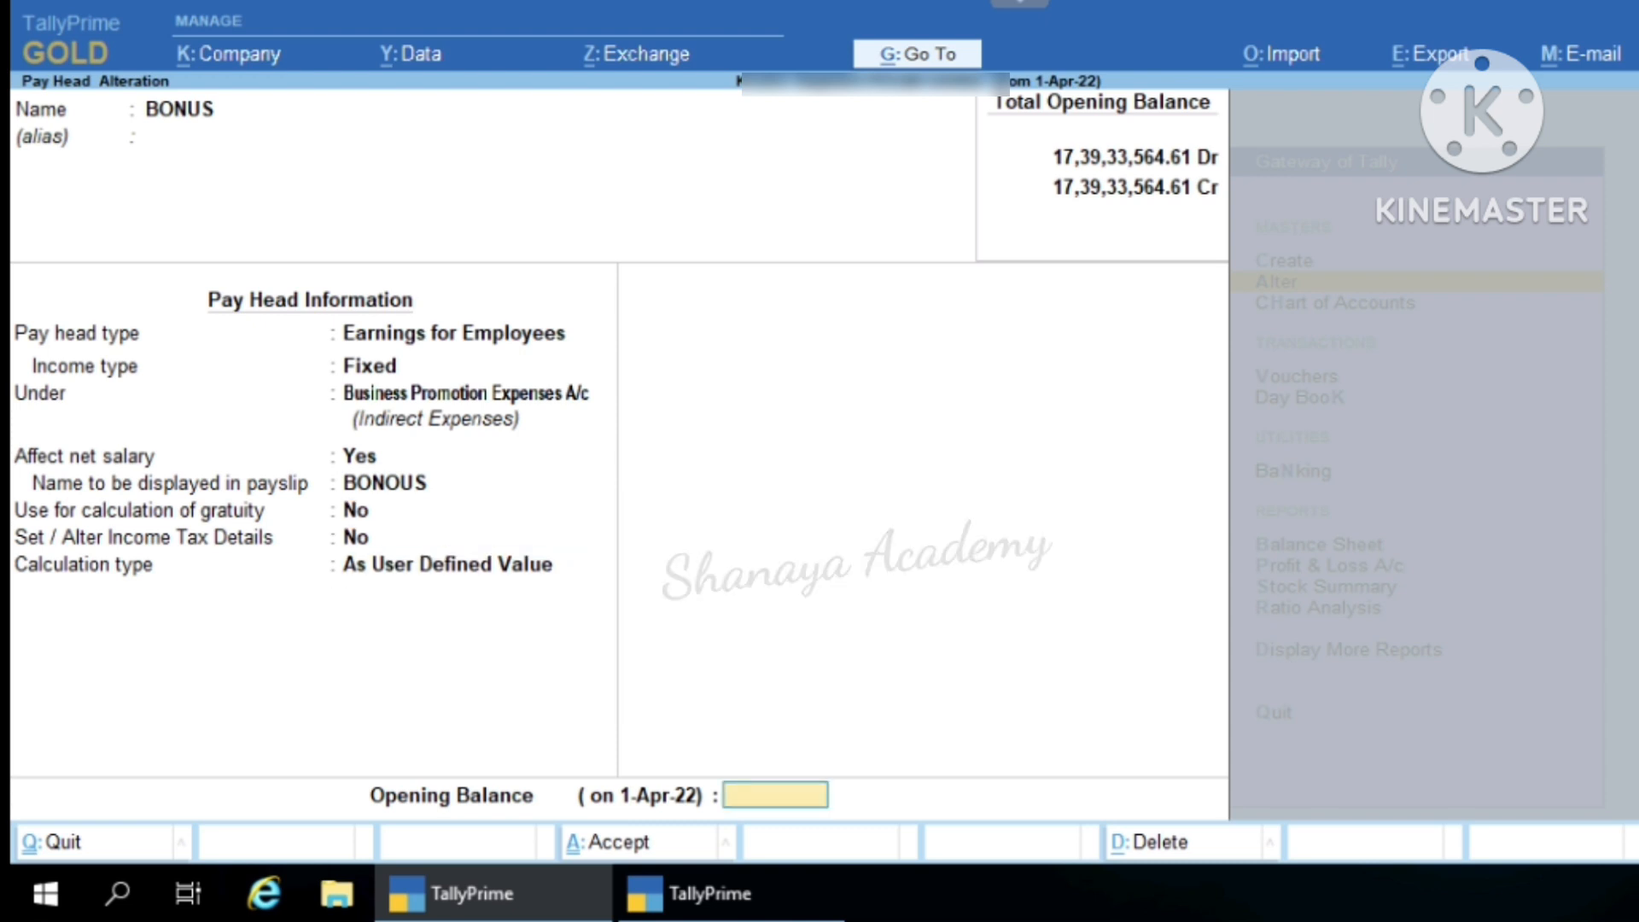
{"action": "key", "text": "Return"}
{"action": "key", "text": "Return"}
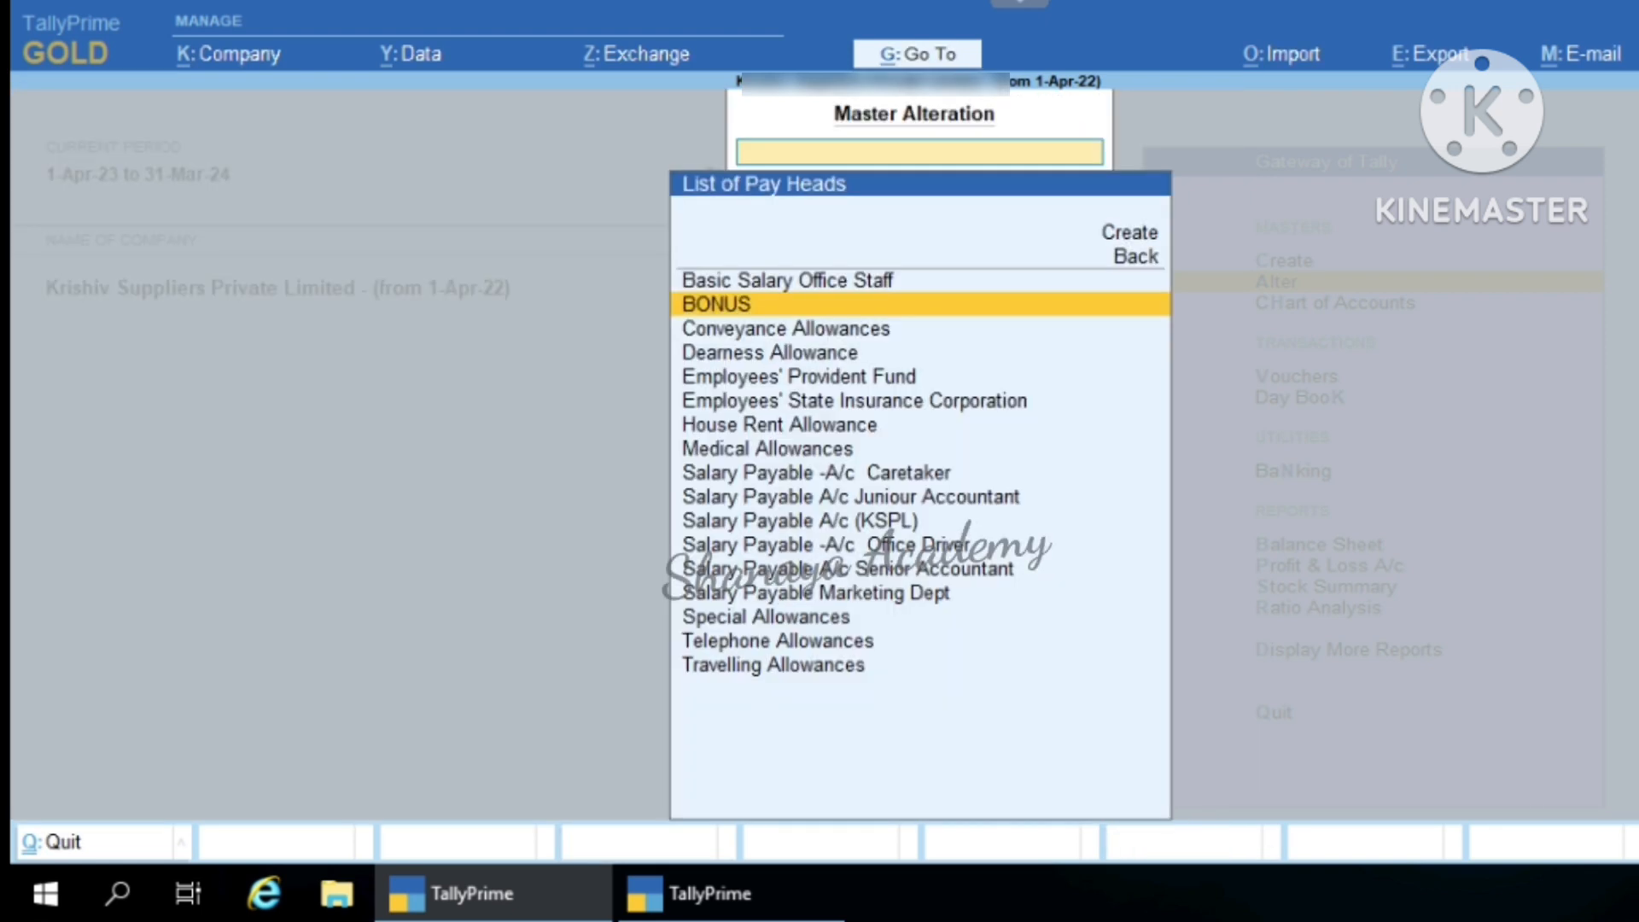
- Open the Conveyance Allowances pay head and review its pay head type, income type, parent group, net salary setting and payslip name
{"action": "key", "text": "Down"}
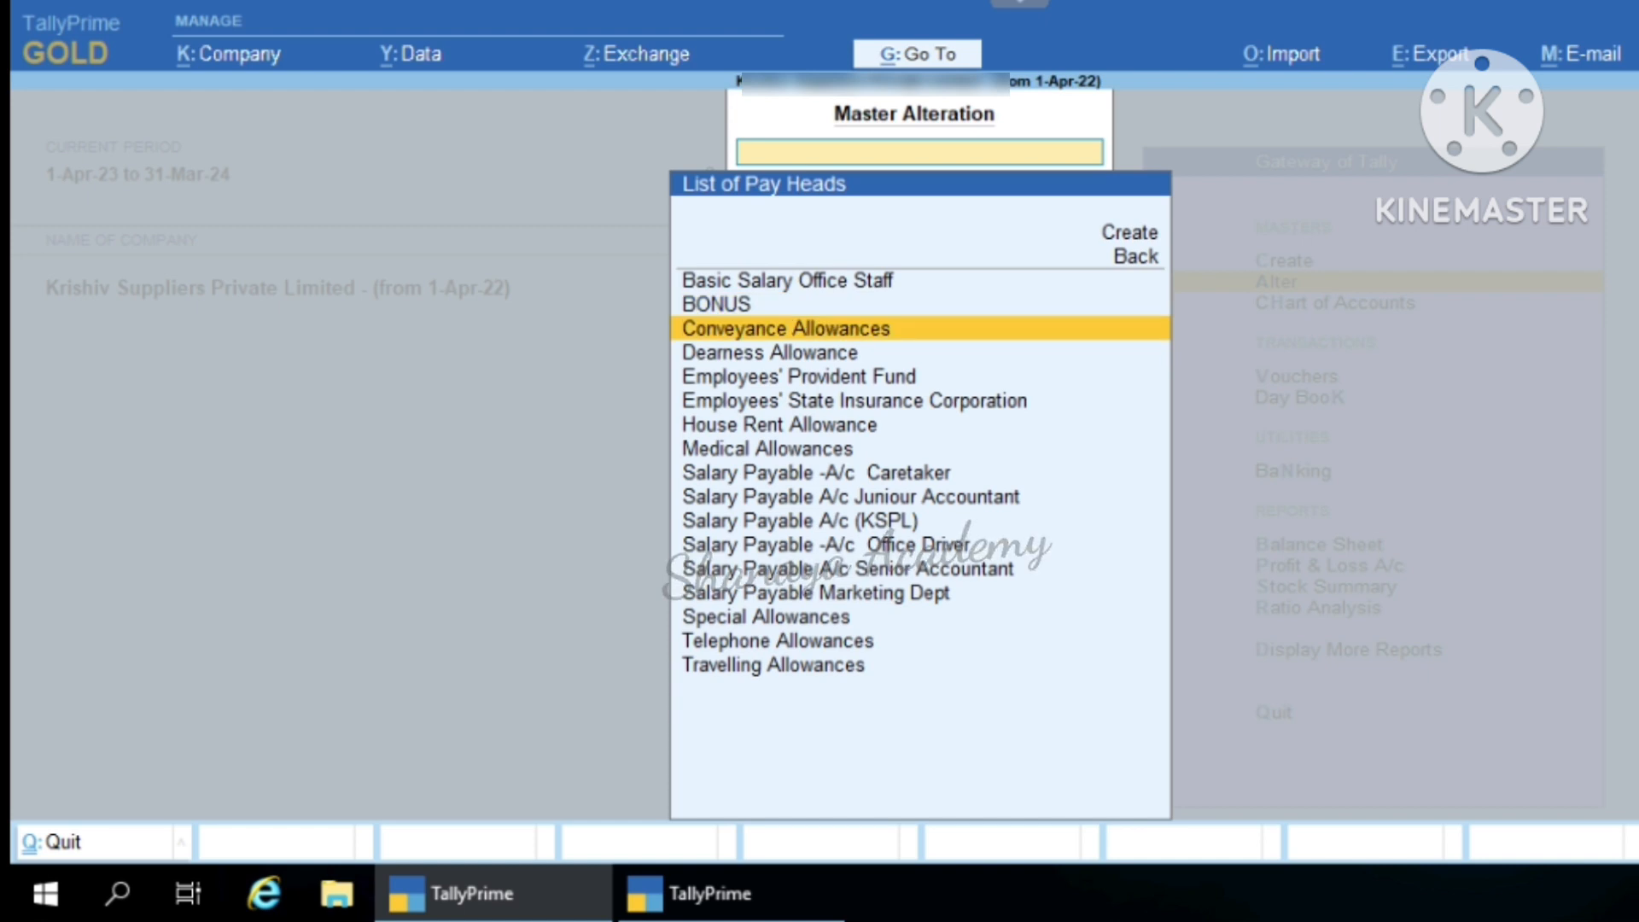
{"action": "key", "text": "Return"}
{"action": "key", "text": "Return"}
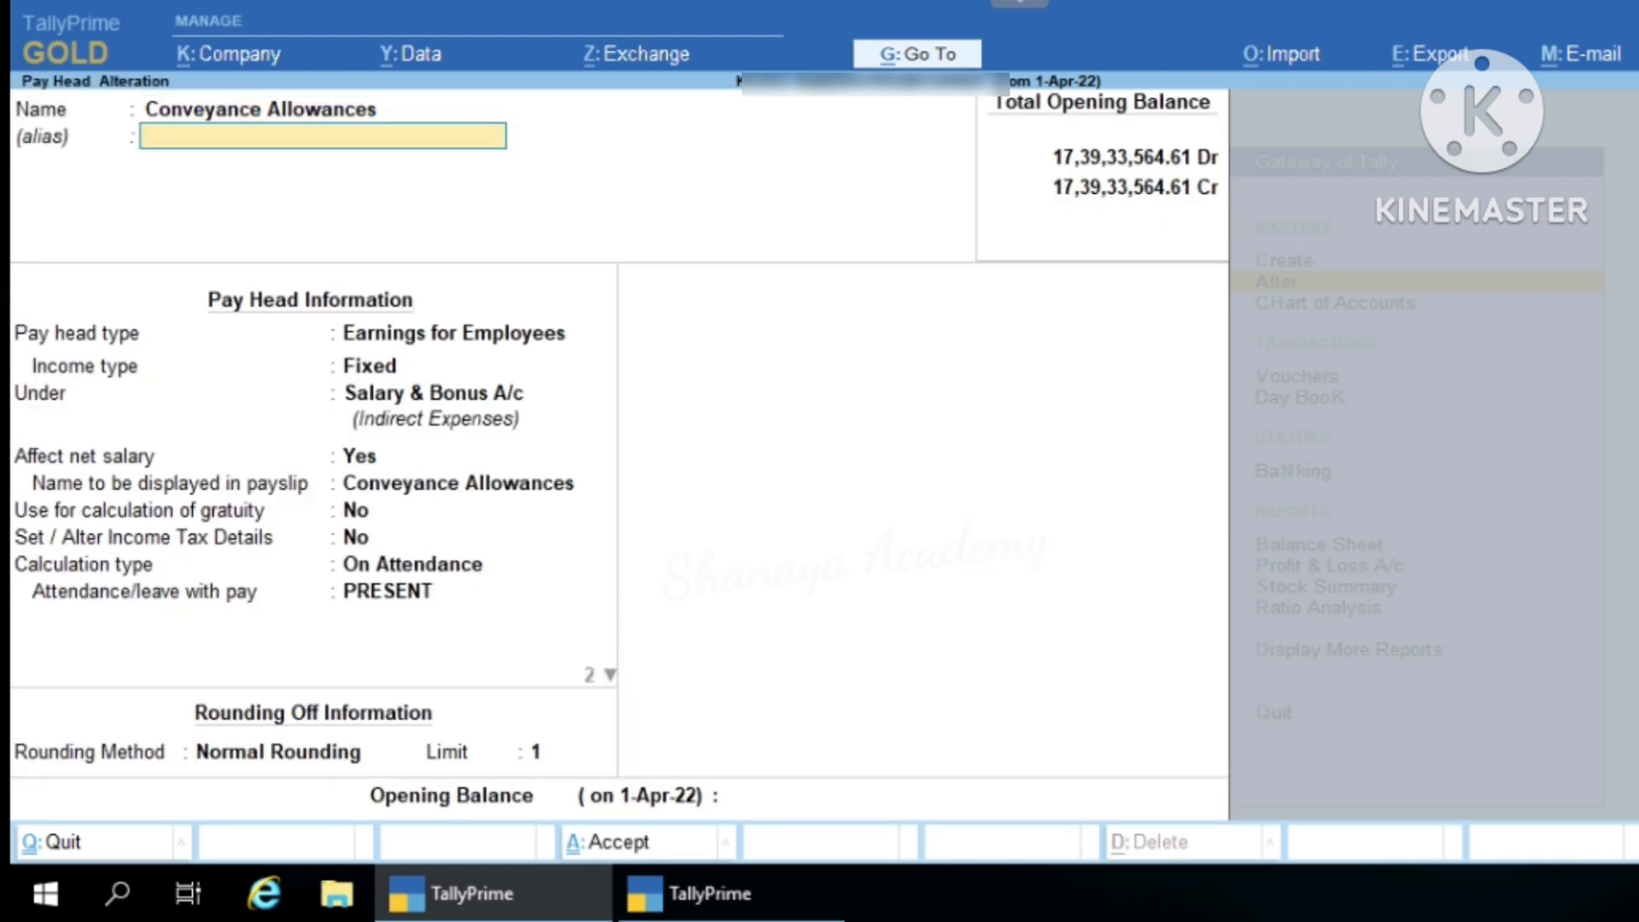
{"action": "key", "text": "Return"}
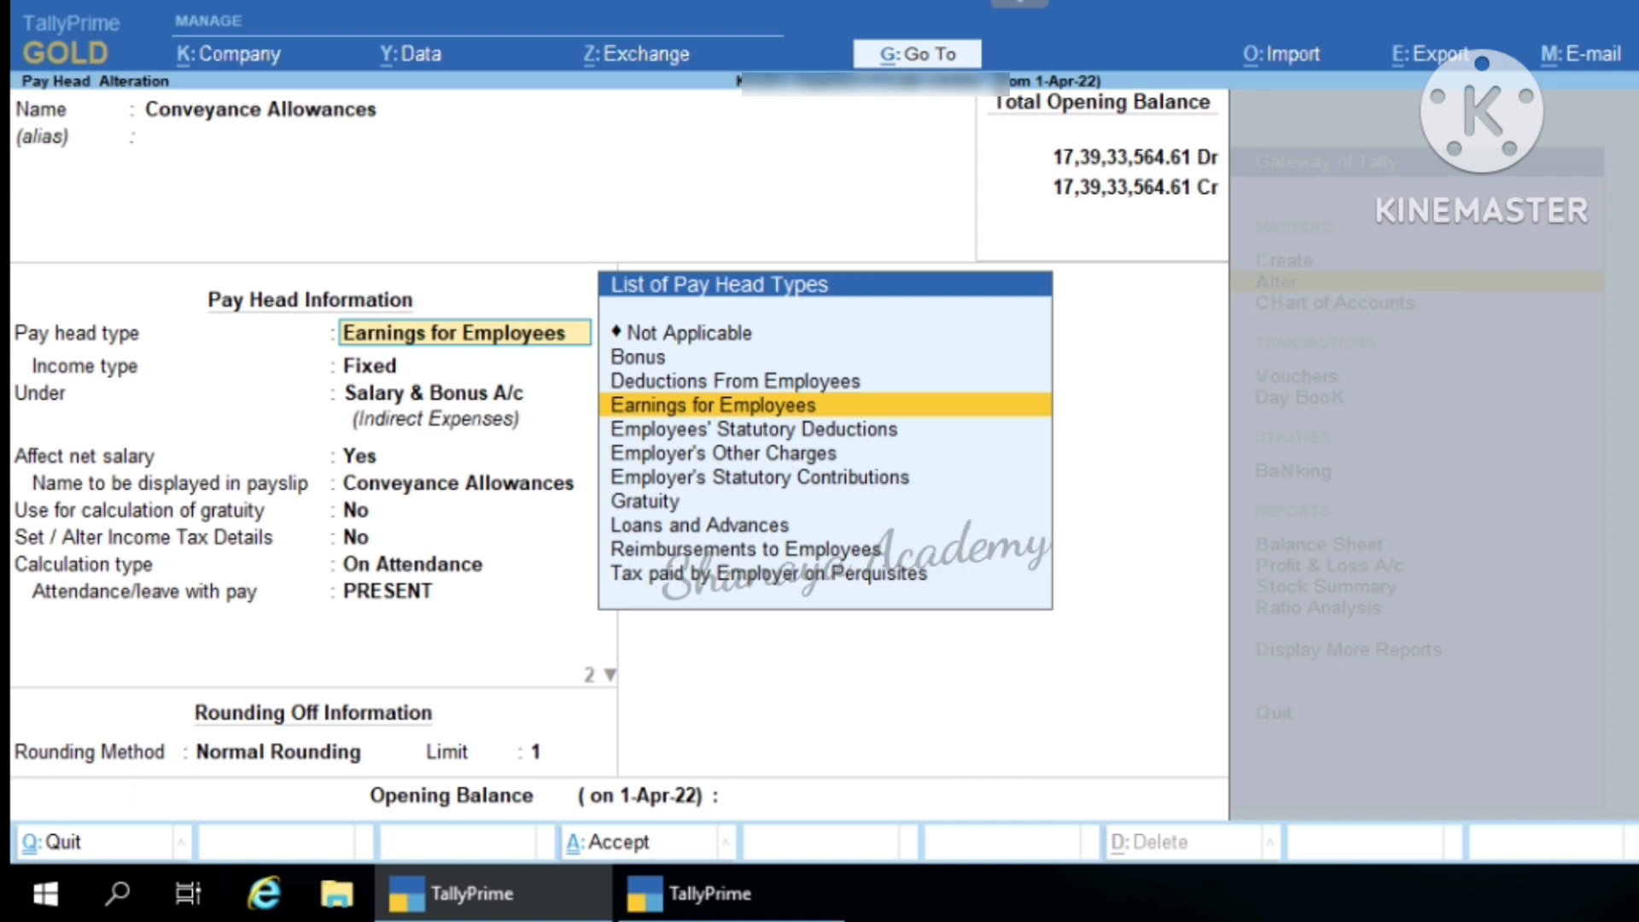
{"action": "key", "text": "Return"}
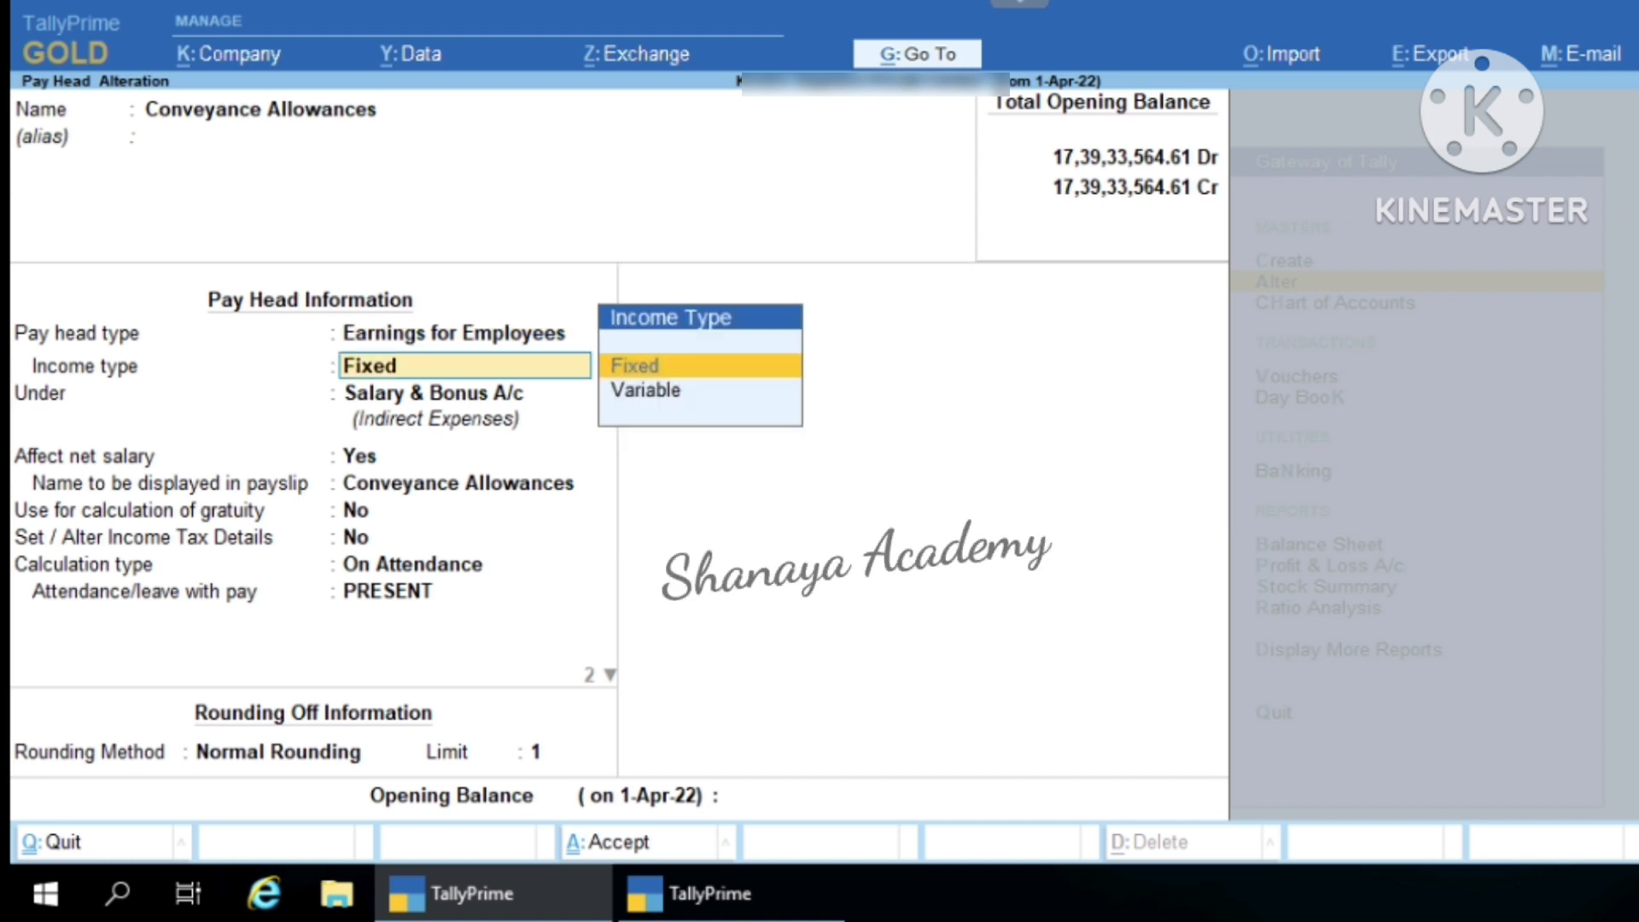
{"action": "key", "text": "Return"}
{"action": "key", "text": "Return"}
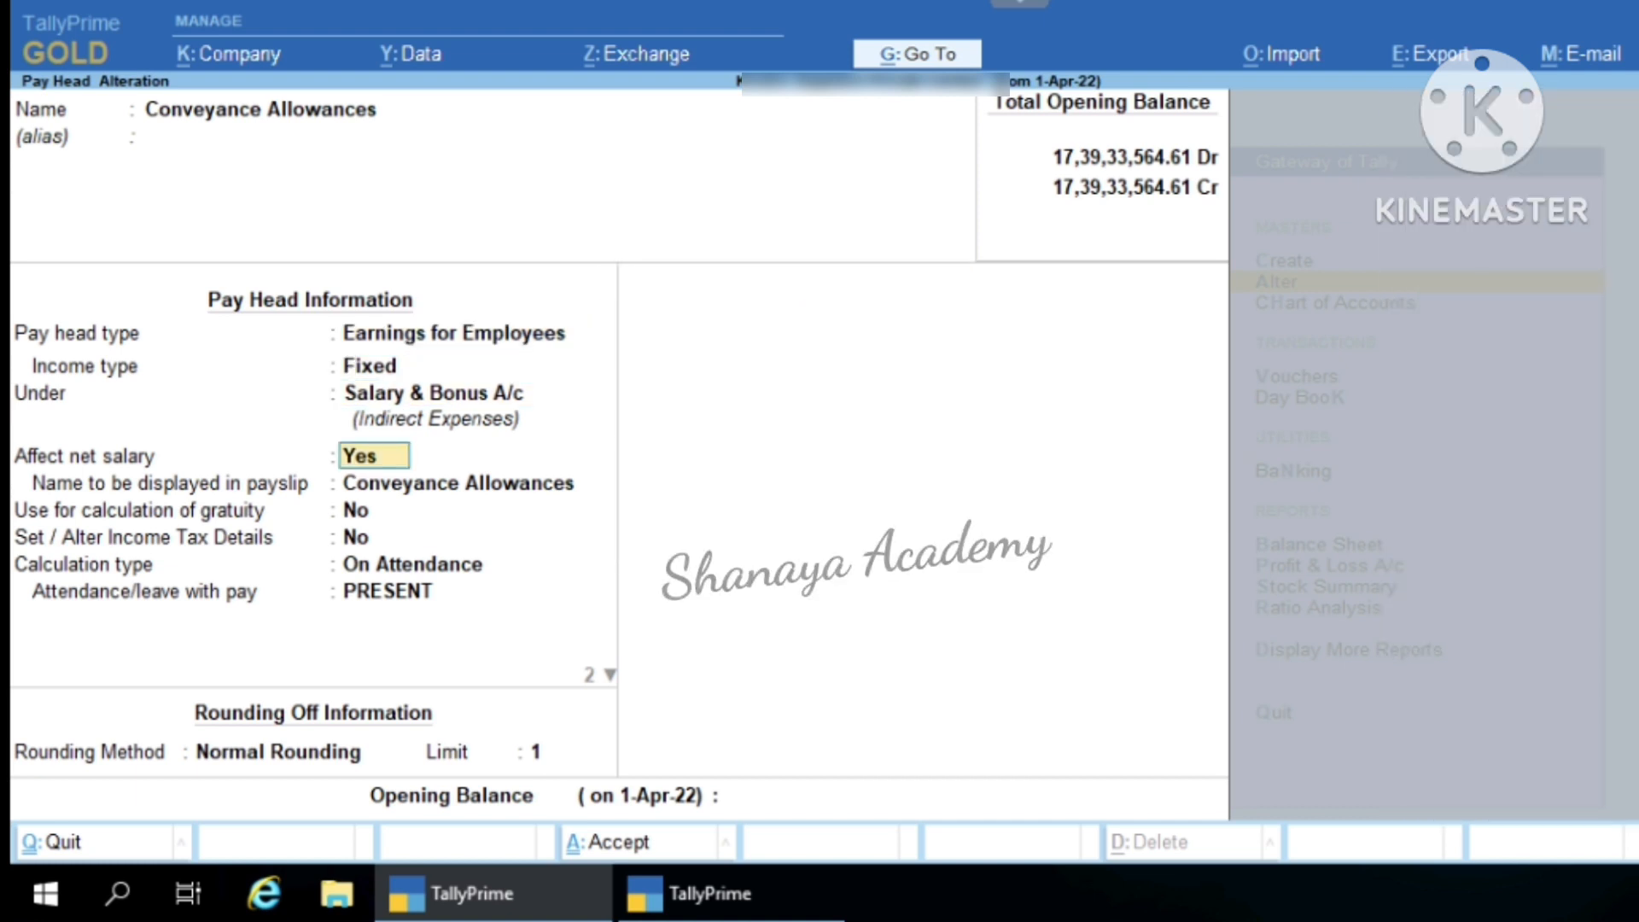
{"action": "key", "text": "Return"}
{"action": "key", "text": "Return"}
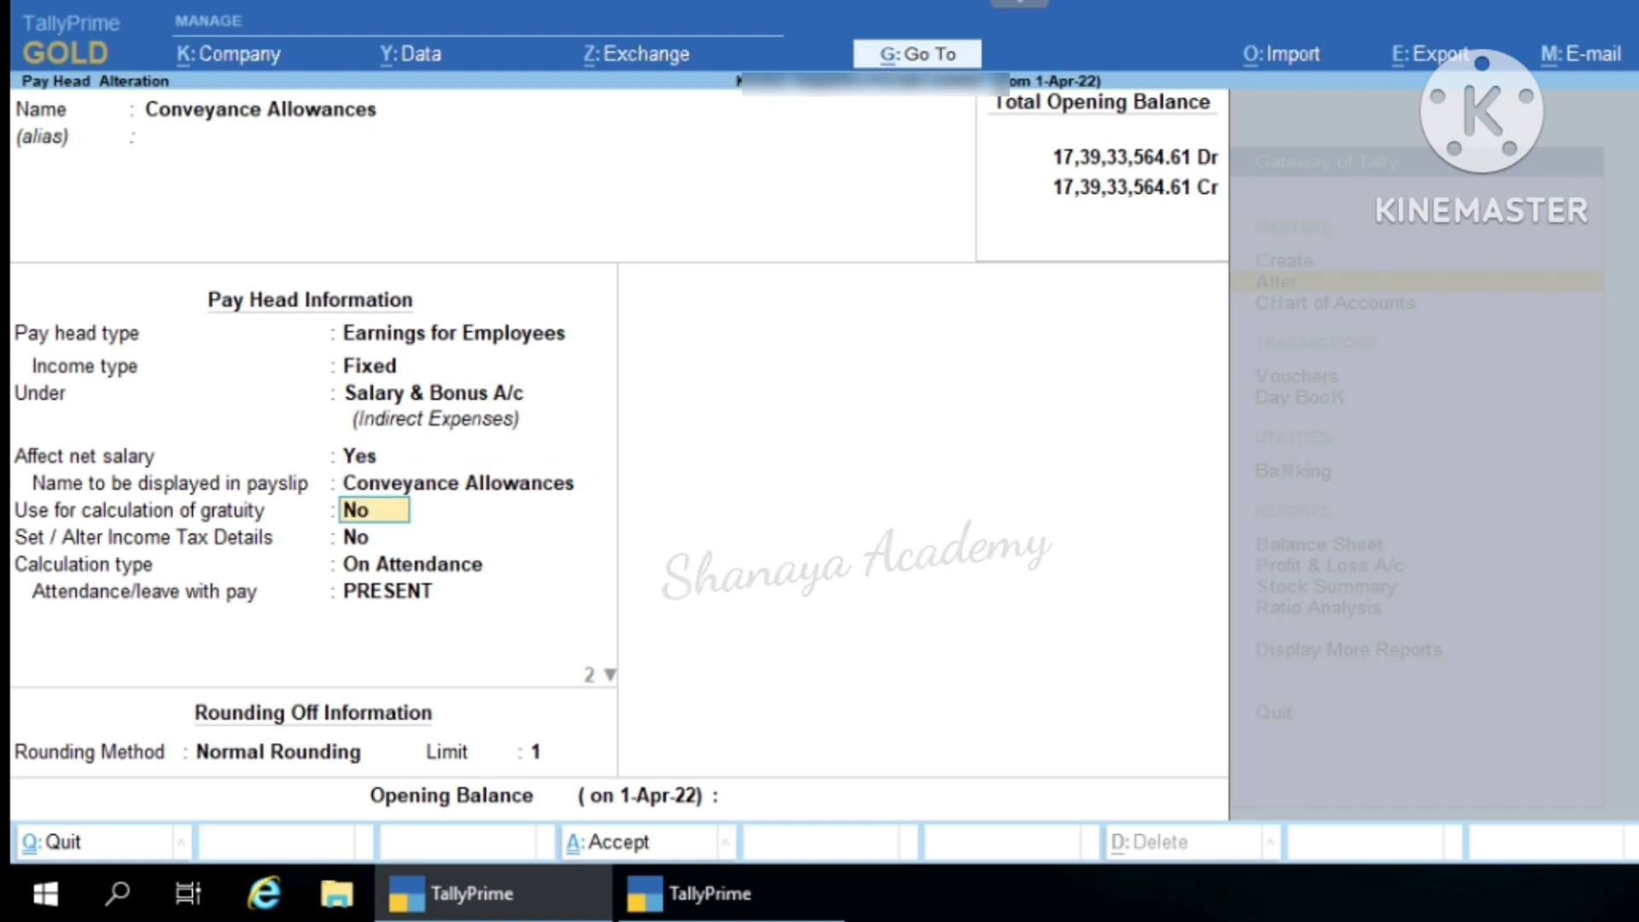
- Review the Conveyance Allowances pay head's gratuity, income tax, calculation, rounding and opening balance settings, and accept it
{"action": "key", "text": "Return"}
{"action": "key", "text": "Return"}
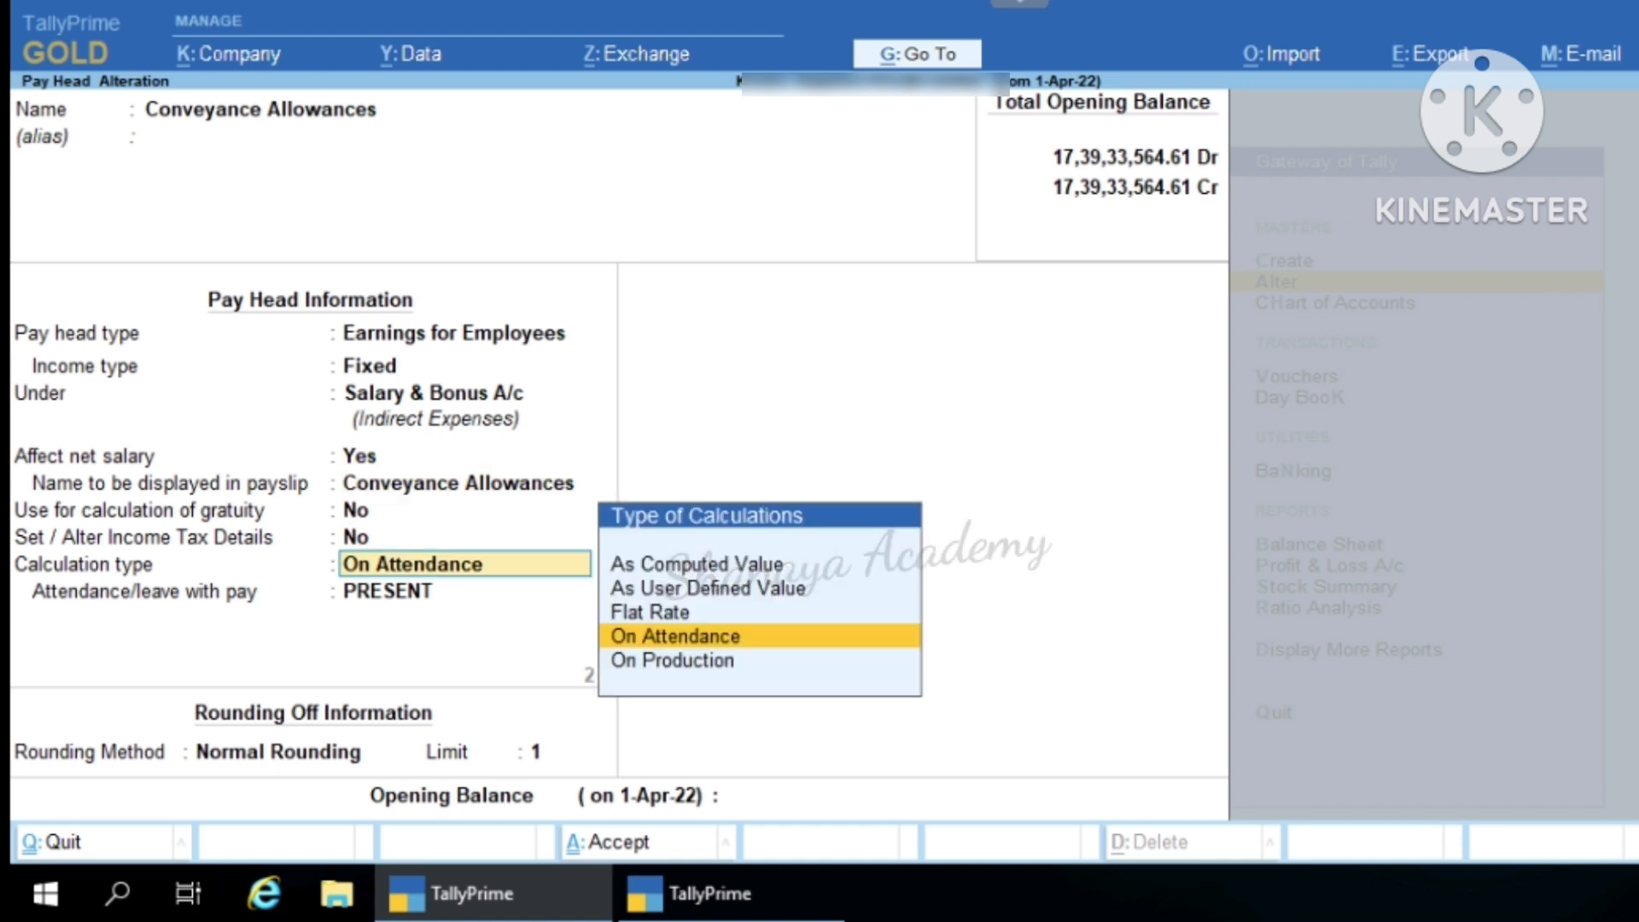
{"action": "key", "text": "Return"}
{"action": "key", "text": "Return"}
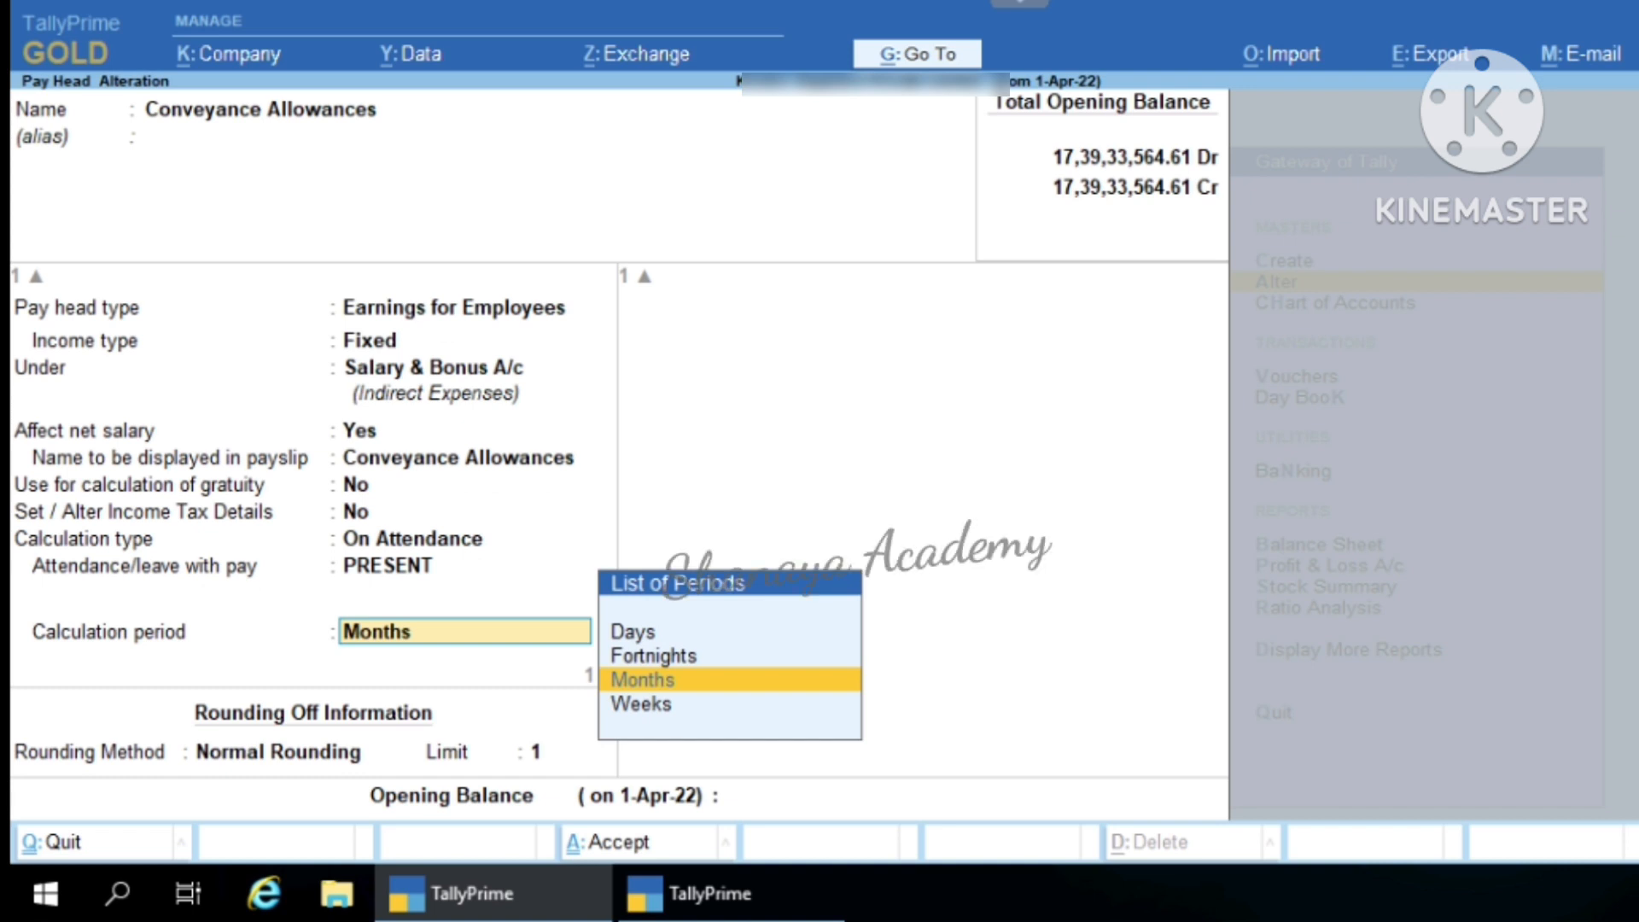
{"action": "key", "text": "Return"}
{"action": "key", "text": "Return"}
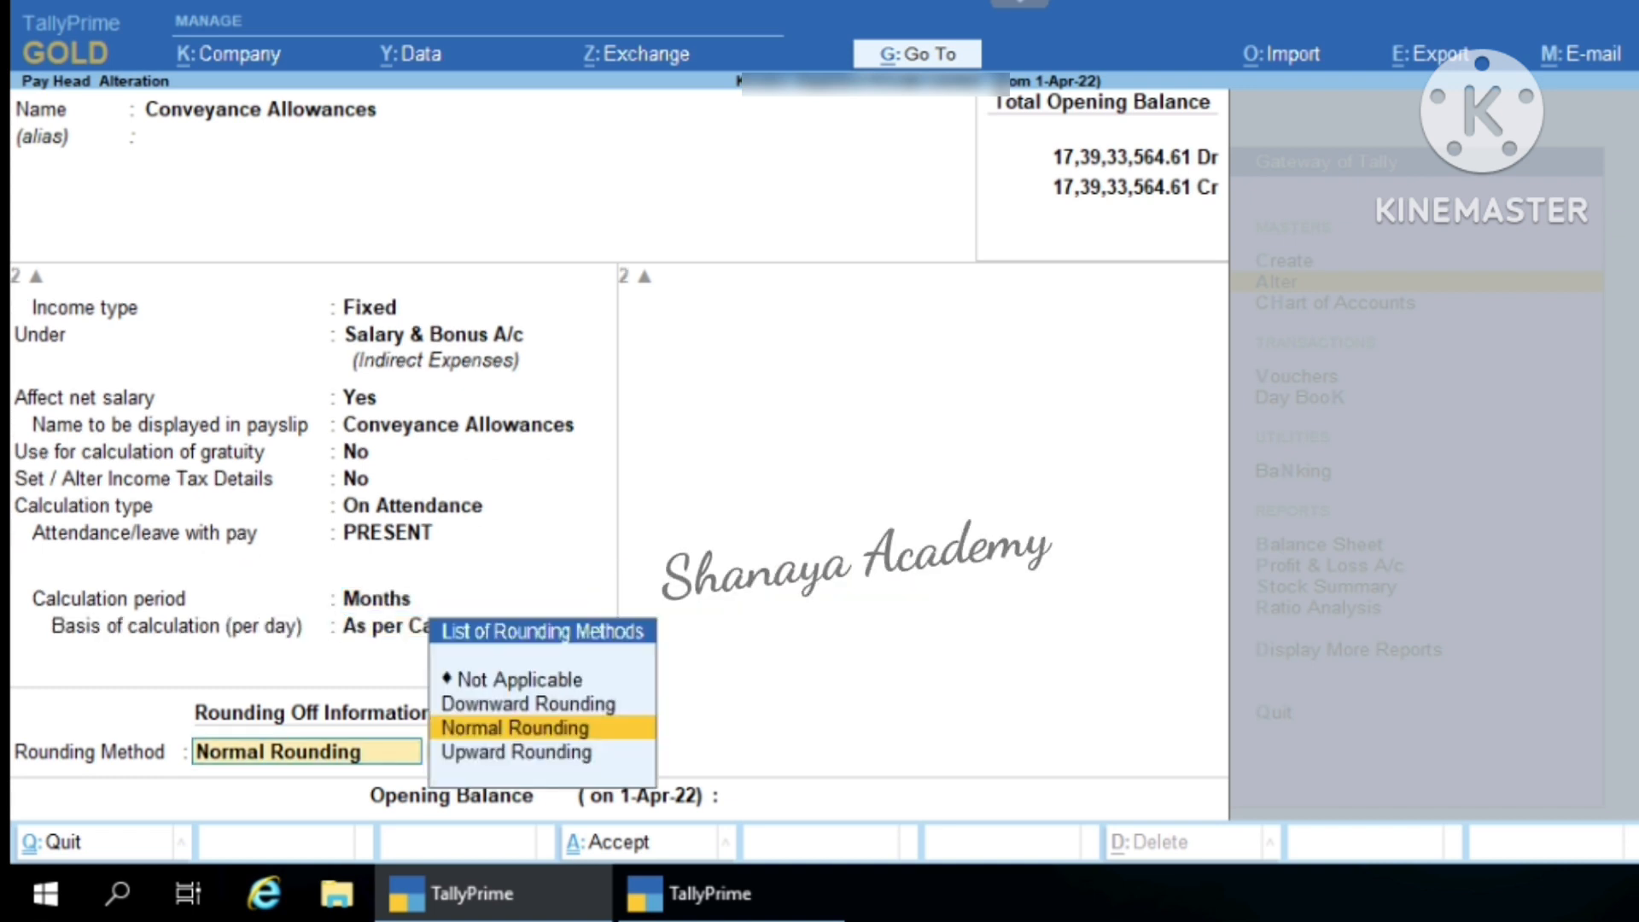
{"action": "key", "text": "Return"}
{"action": "key", "text": "Return"}
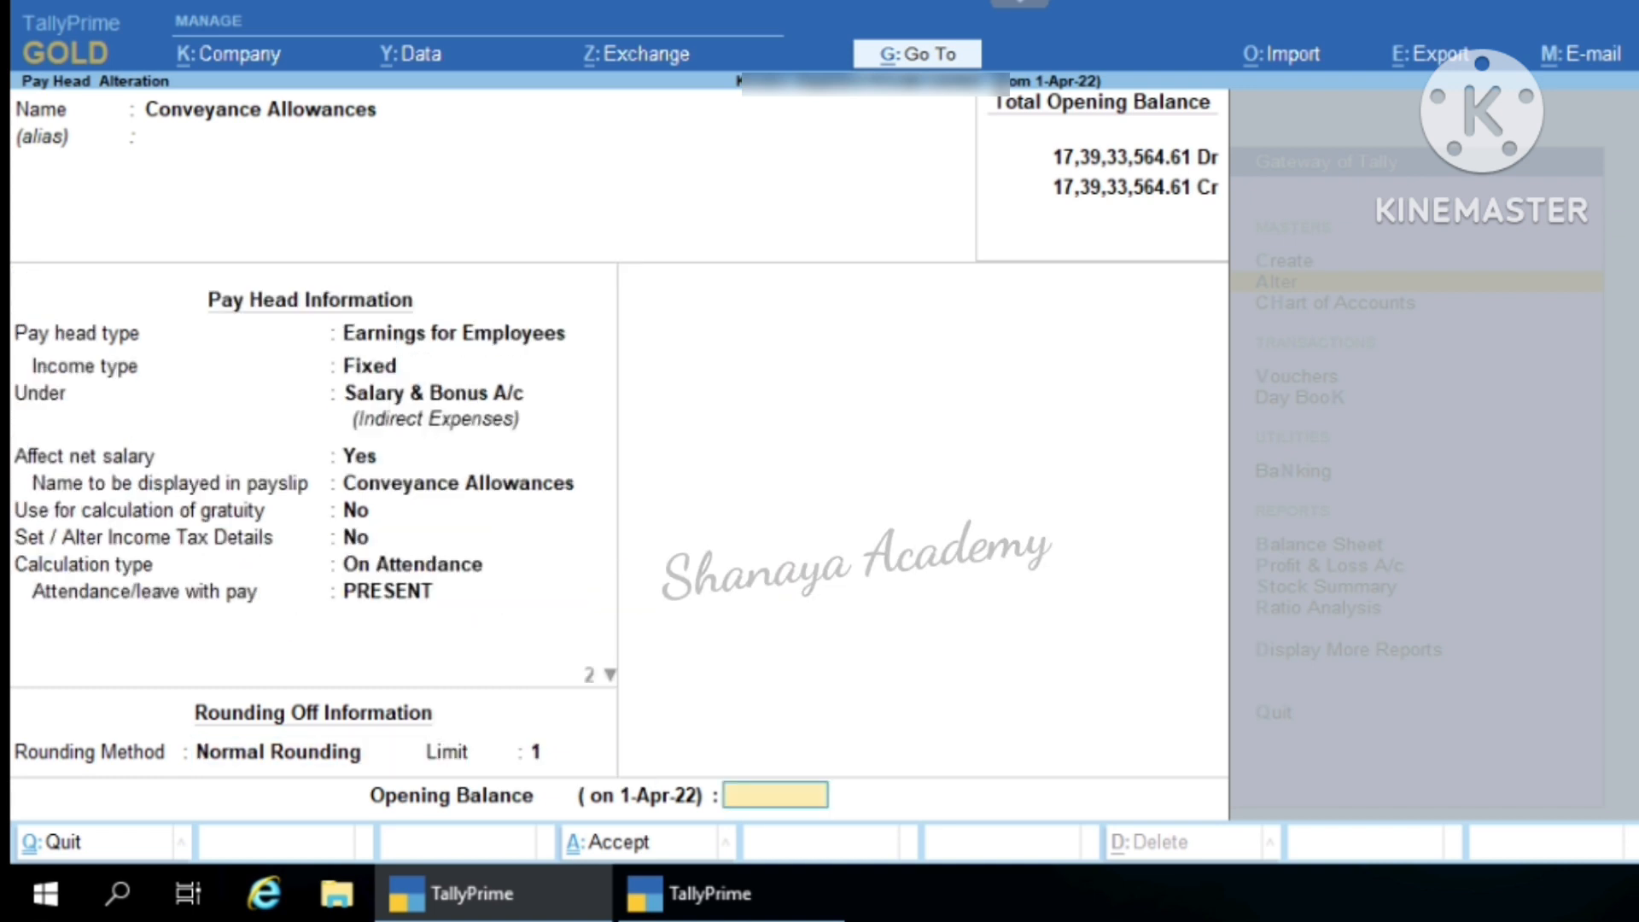
{"action": "key", "text": "Return"}
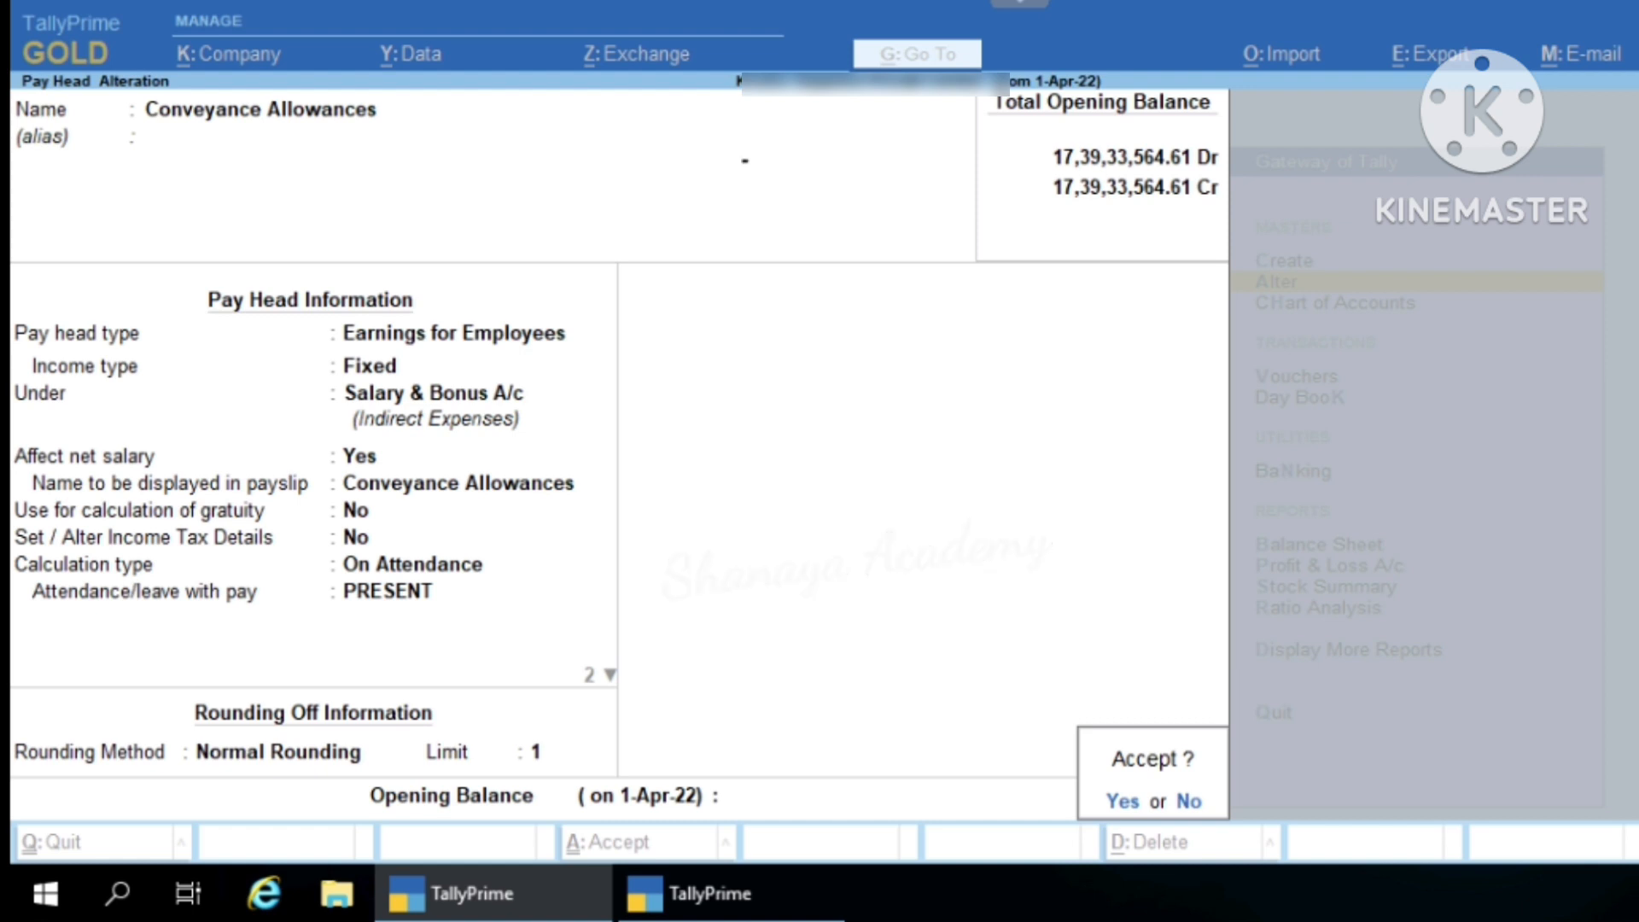
{"action": "key", "text": "Return"}
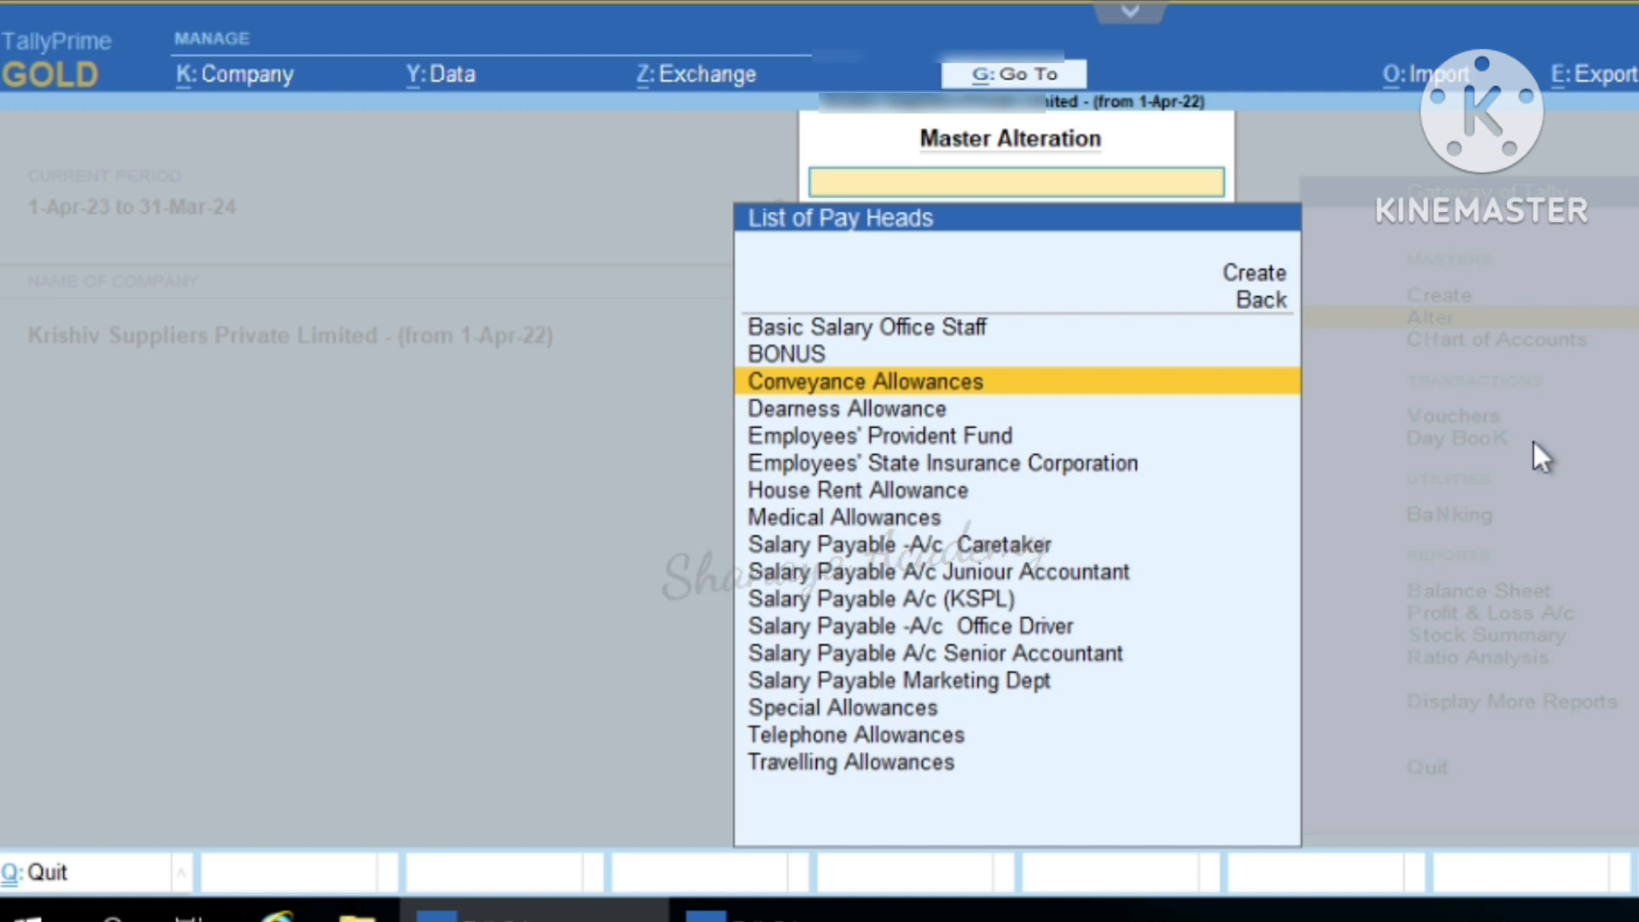
- Open the Dearness Allowance pay head and review its pay head type, income type, parent group and net salary setting
{"action": "key", "text": "Down"}
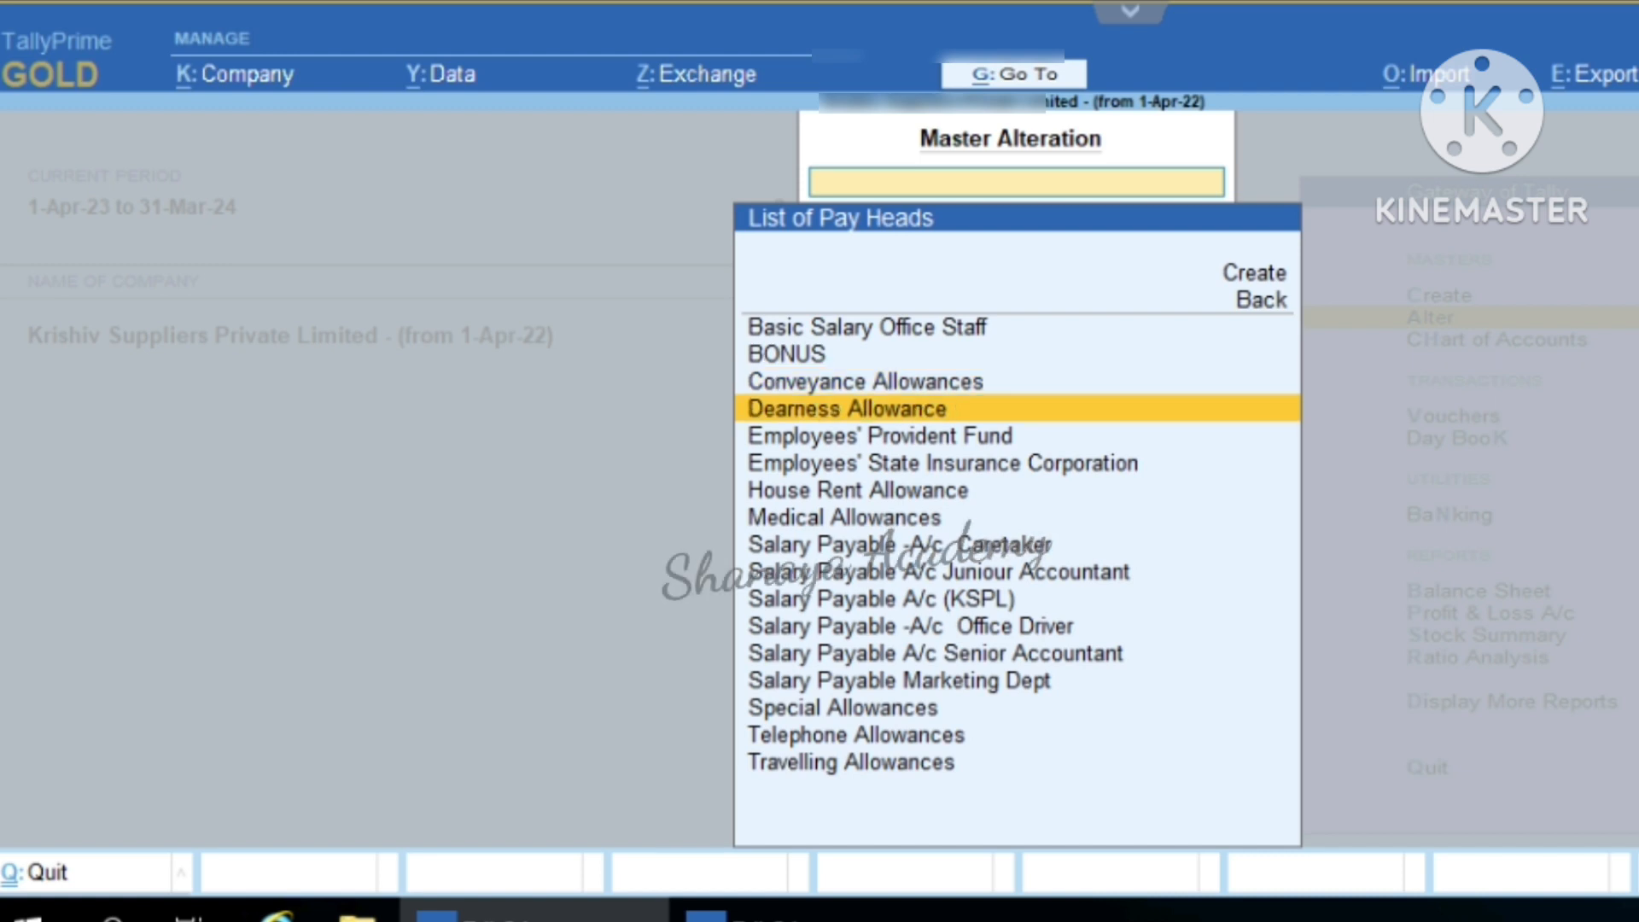
{"action": "key", "text": "Return"}
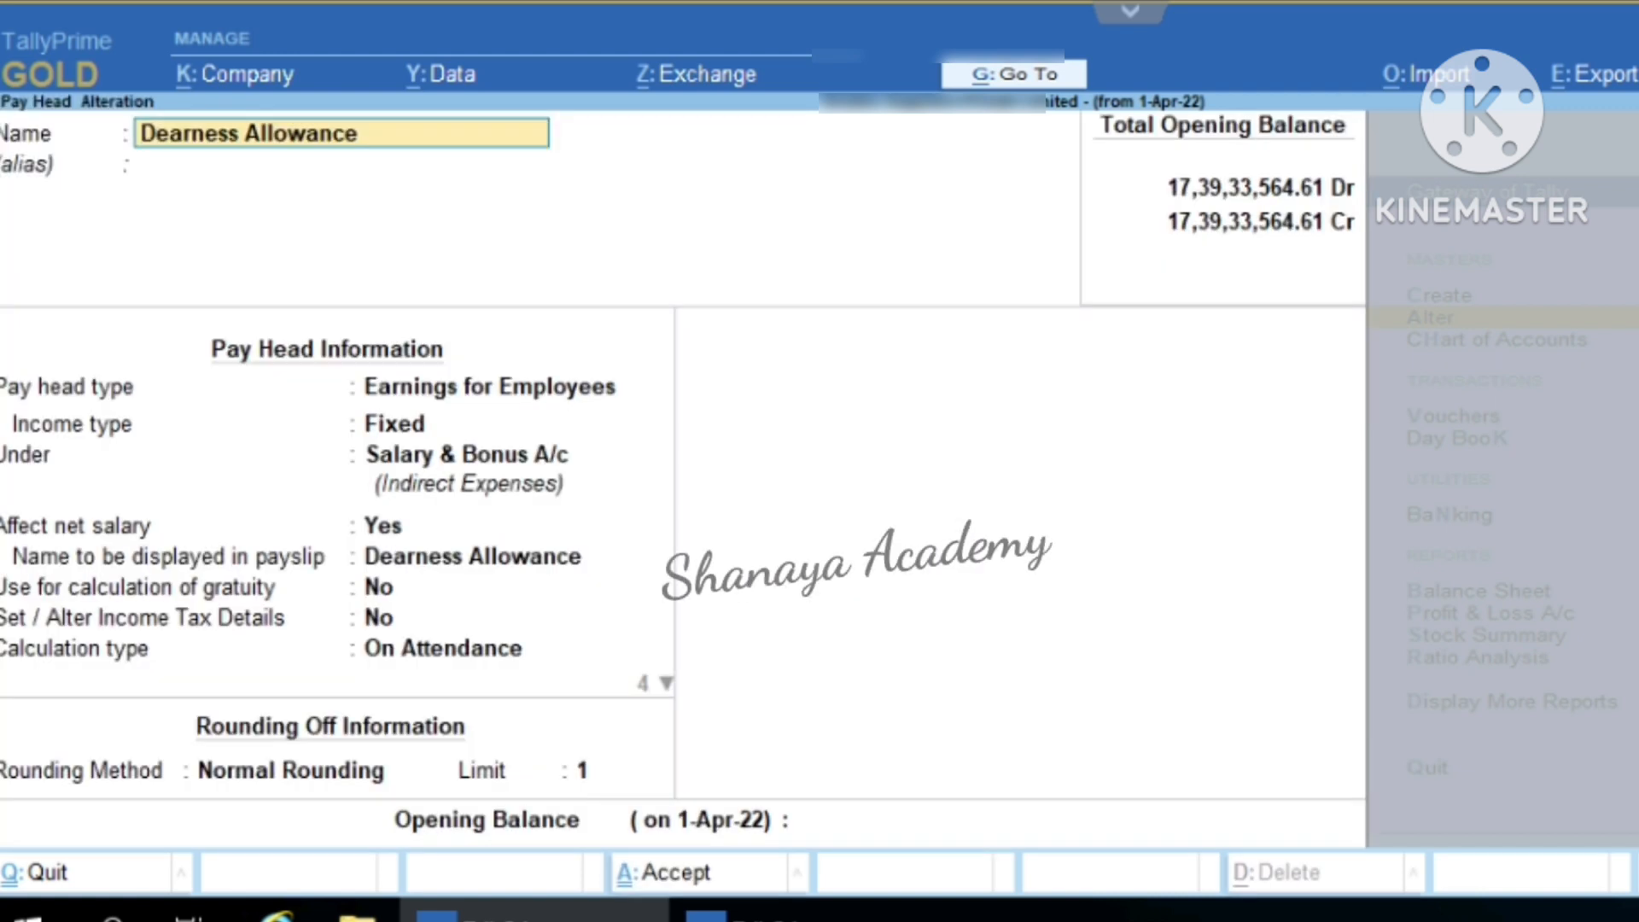
{"action": "key", "text": "Return"}
{"action": "key", "text": "Return"}
{"action": "key", "text": "Return"}
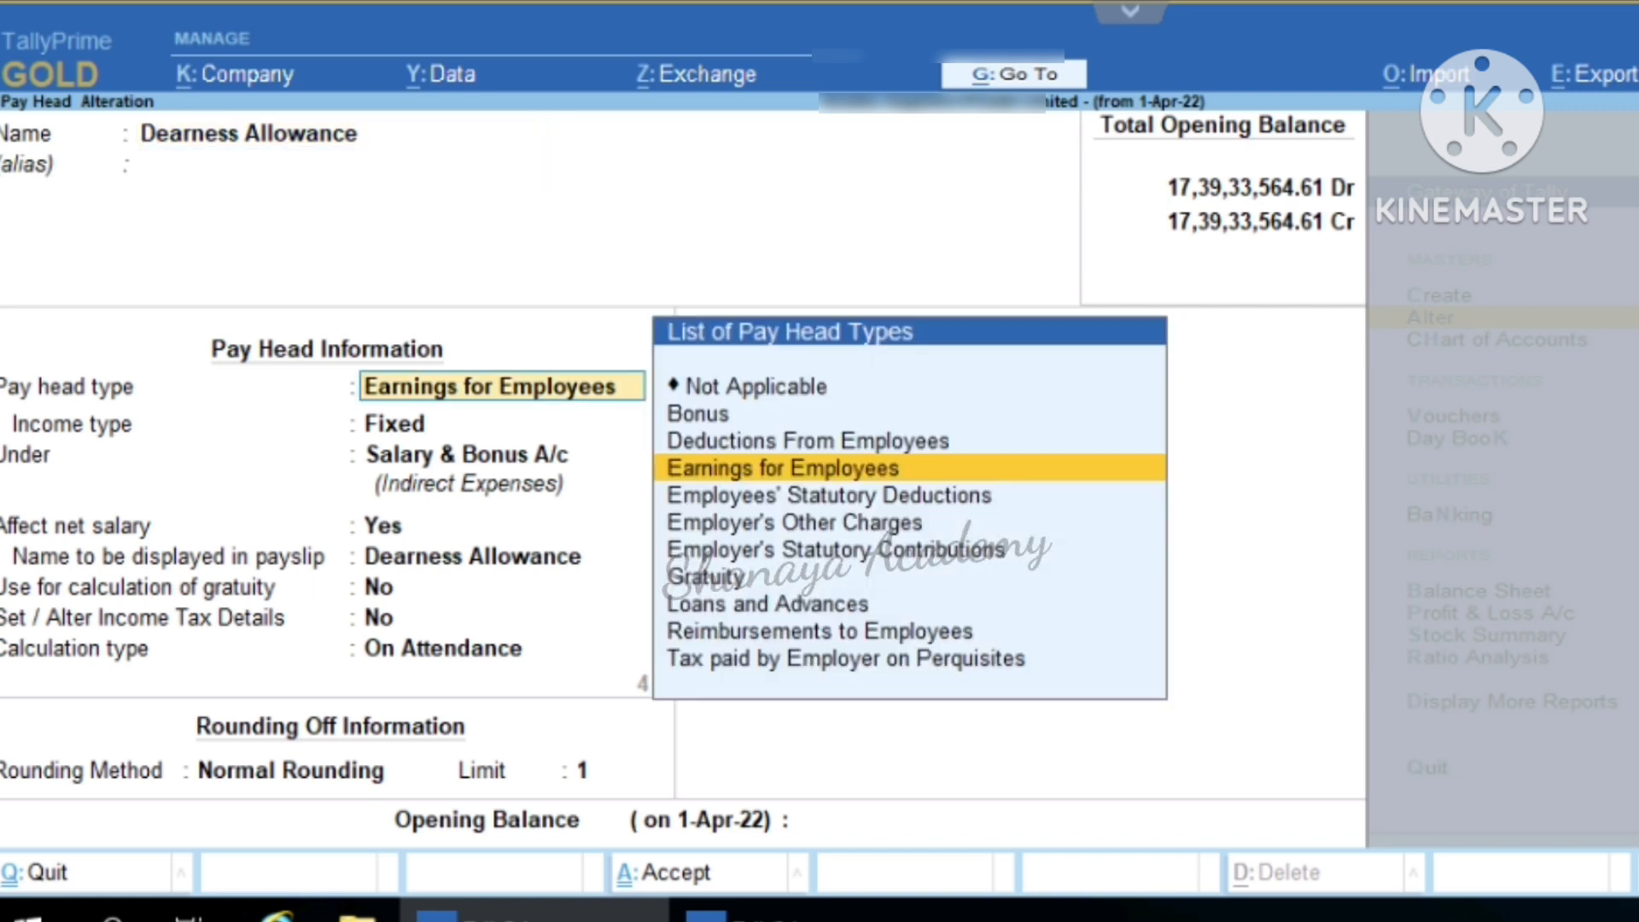
{"action": "key", "text": "Return"}
{"action": "key", "text": "Return"}
{"action": "key", "text": "Return"}
{"action": "key", "text": "Return"}
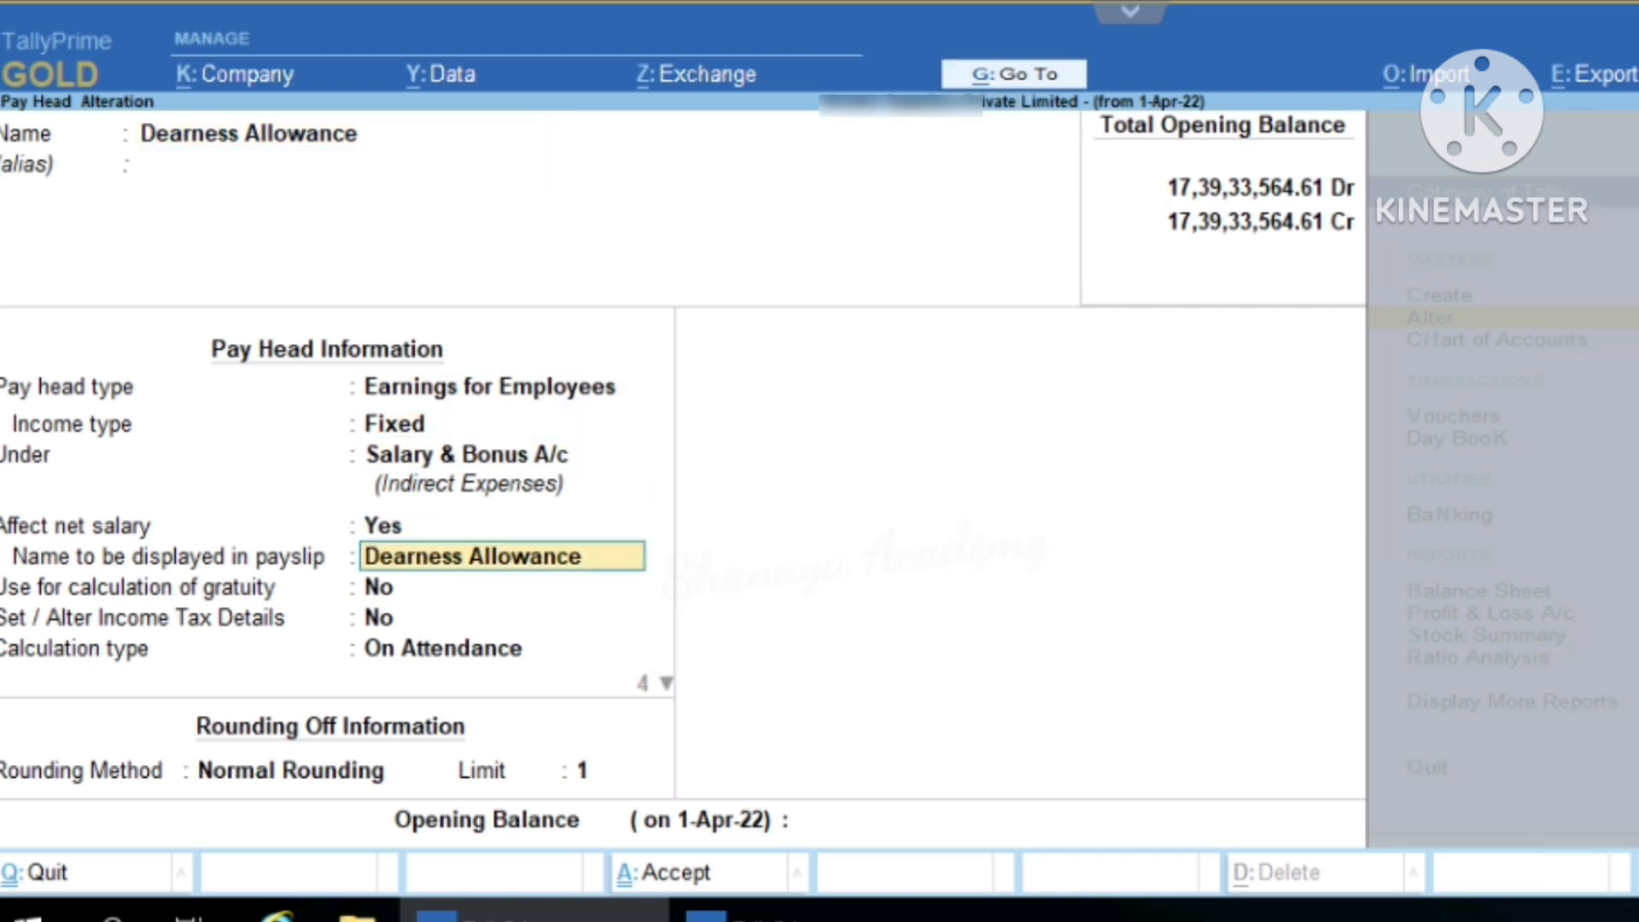
- Review the Dearness Allowance pay head's payslip name, gratuity, income tax, attendance-based calculation, rounding and opening balance settings, and accept it
{"action": "key", "text": "Return"}
{"action": "key", "text": "Return"}
{"action": "key", "text": "Return"}
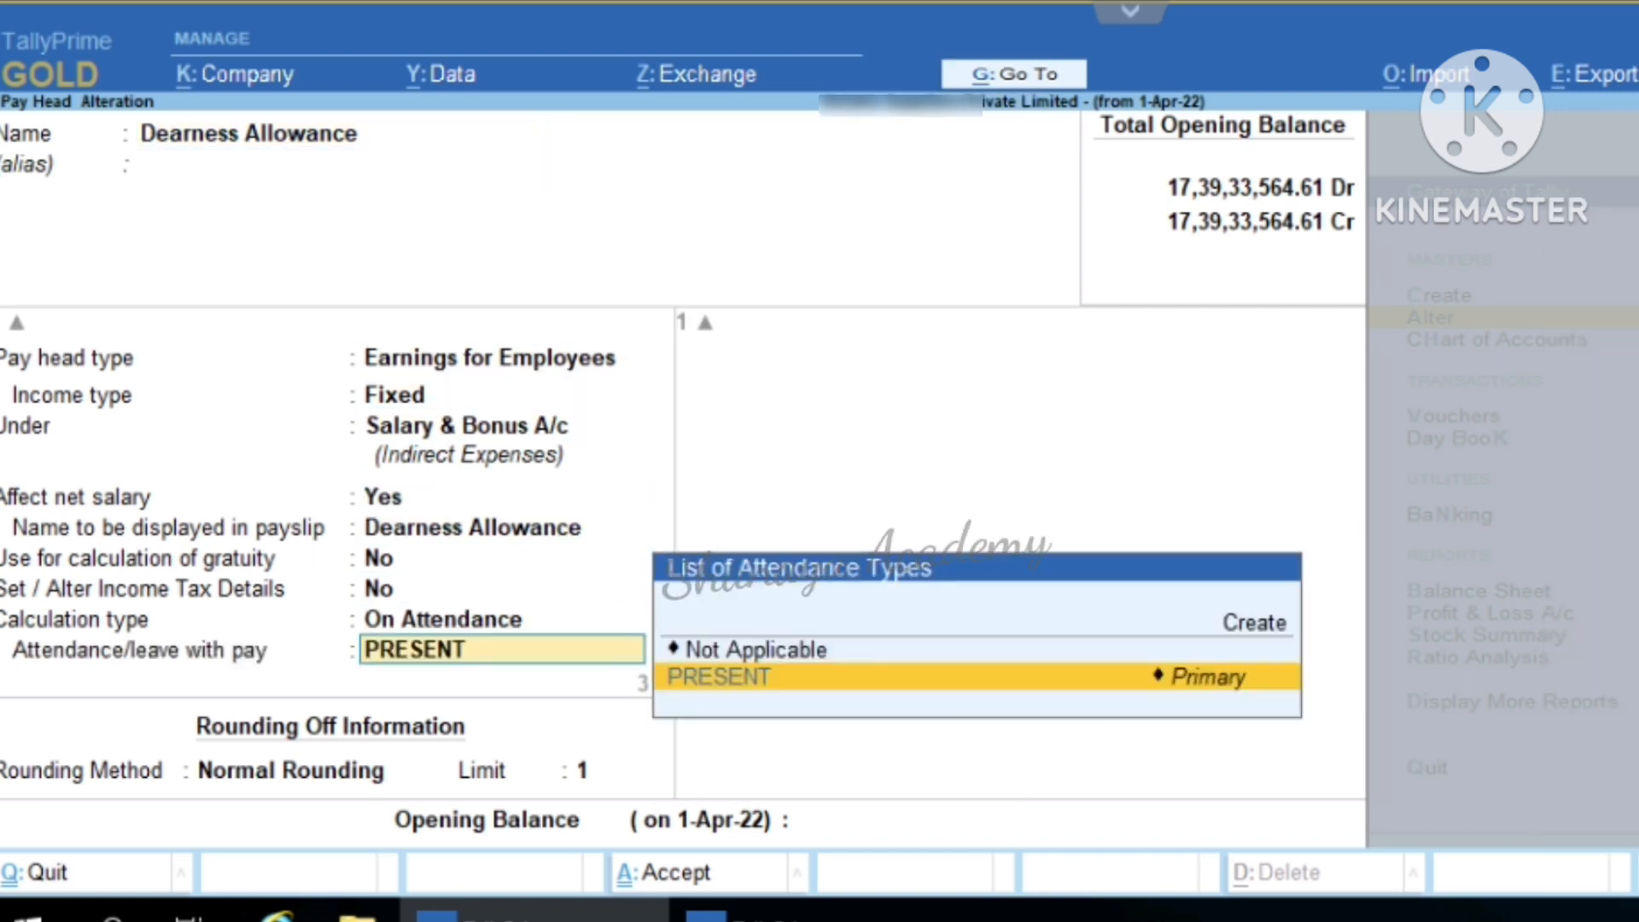
{"action": "key", "text": "Return"}
{"action": "key", "text": "Return"}
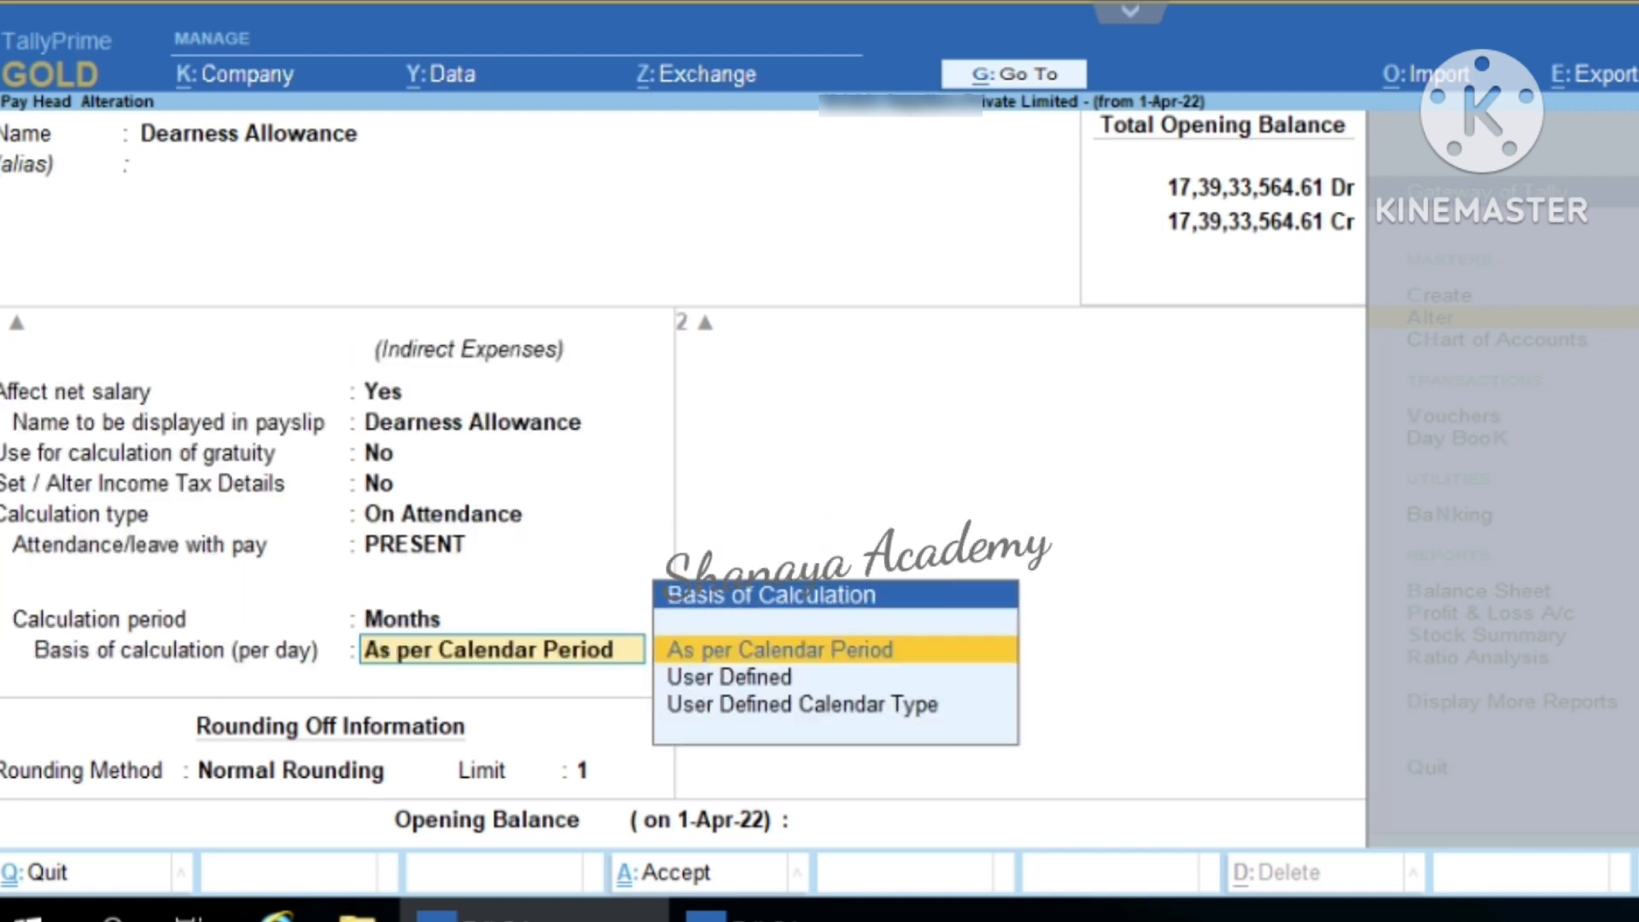
{"action": "key", "text": "Return"}
{"action": "key", "text": "Return"}
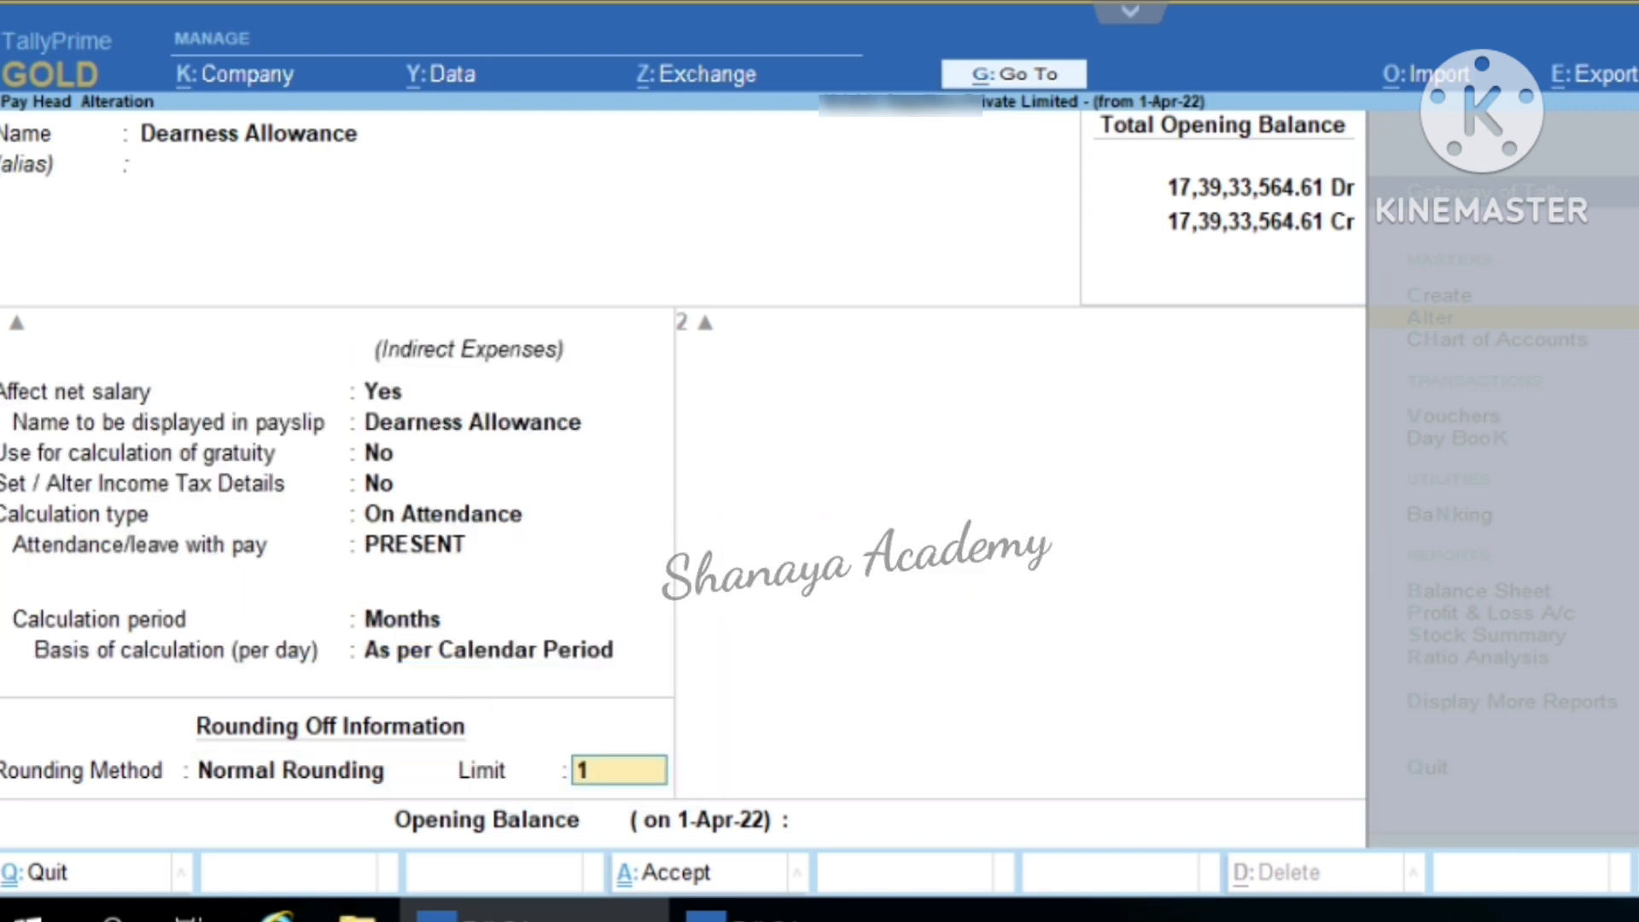
{"action": "key", "text": "Return"}
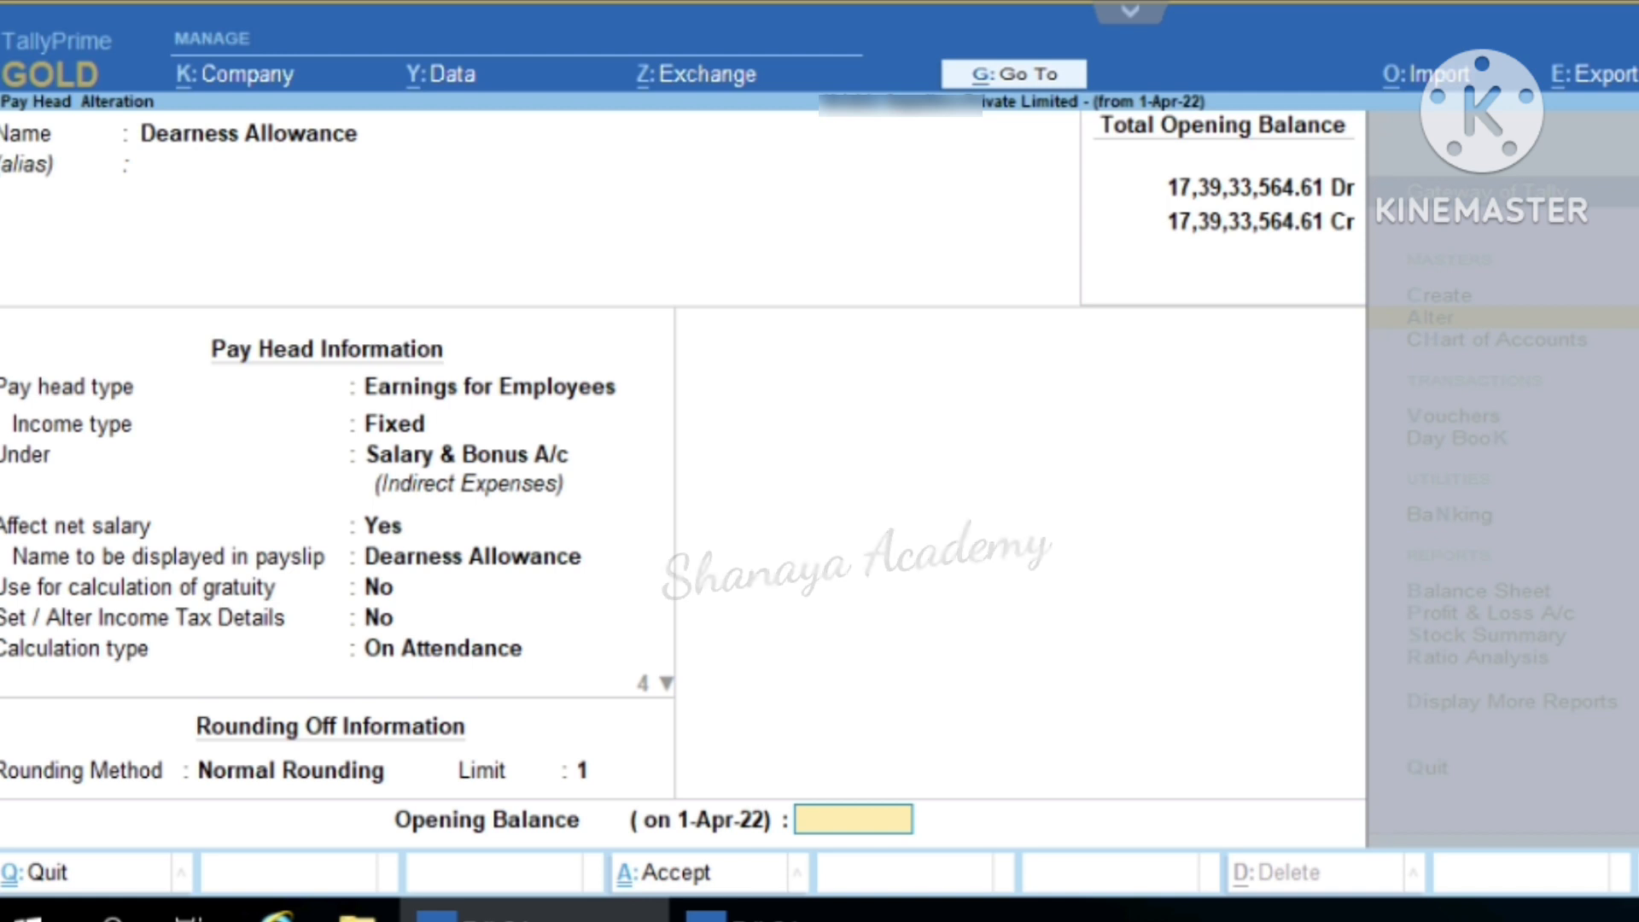
{"action": "key", "text": "Return"}
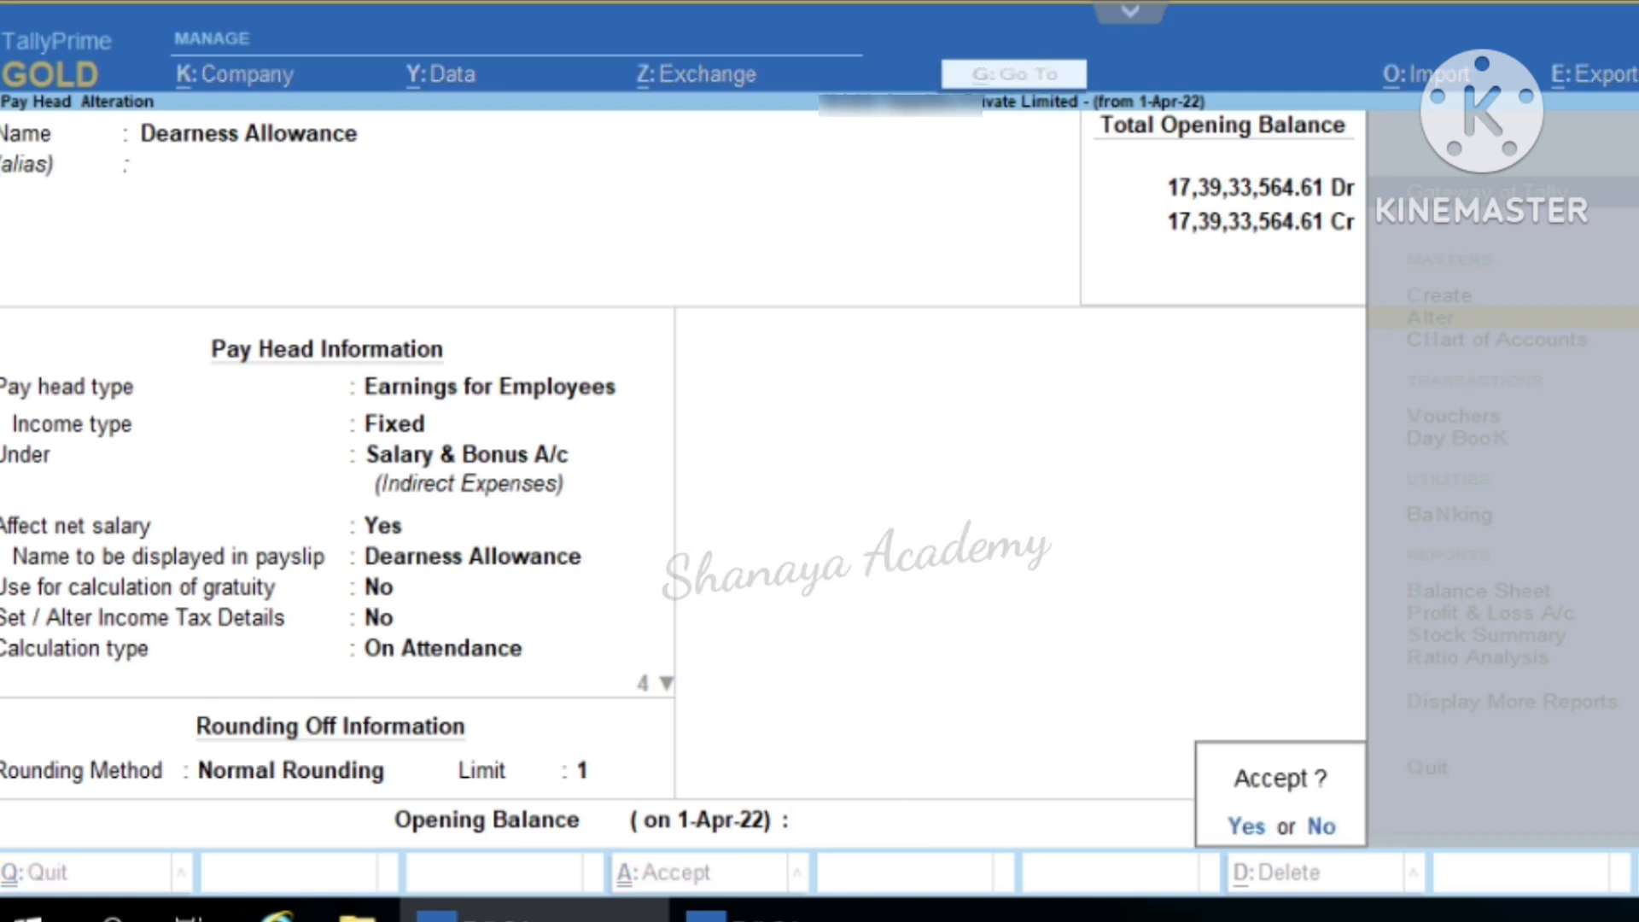
{"action": "key", "text": "Return"}
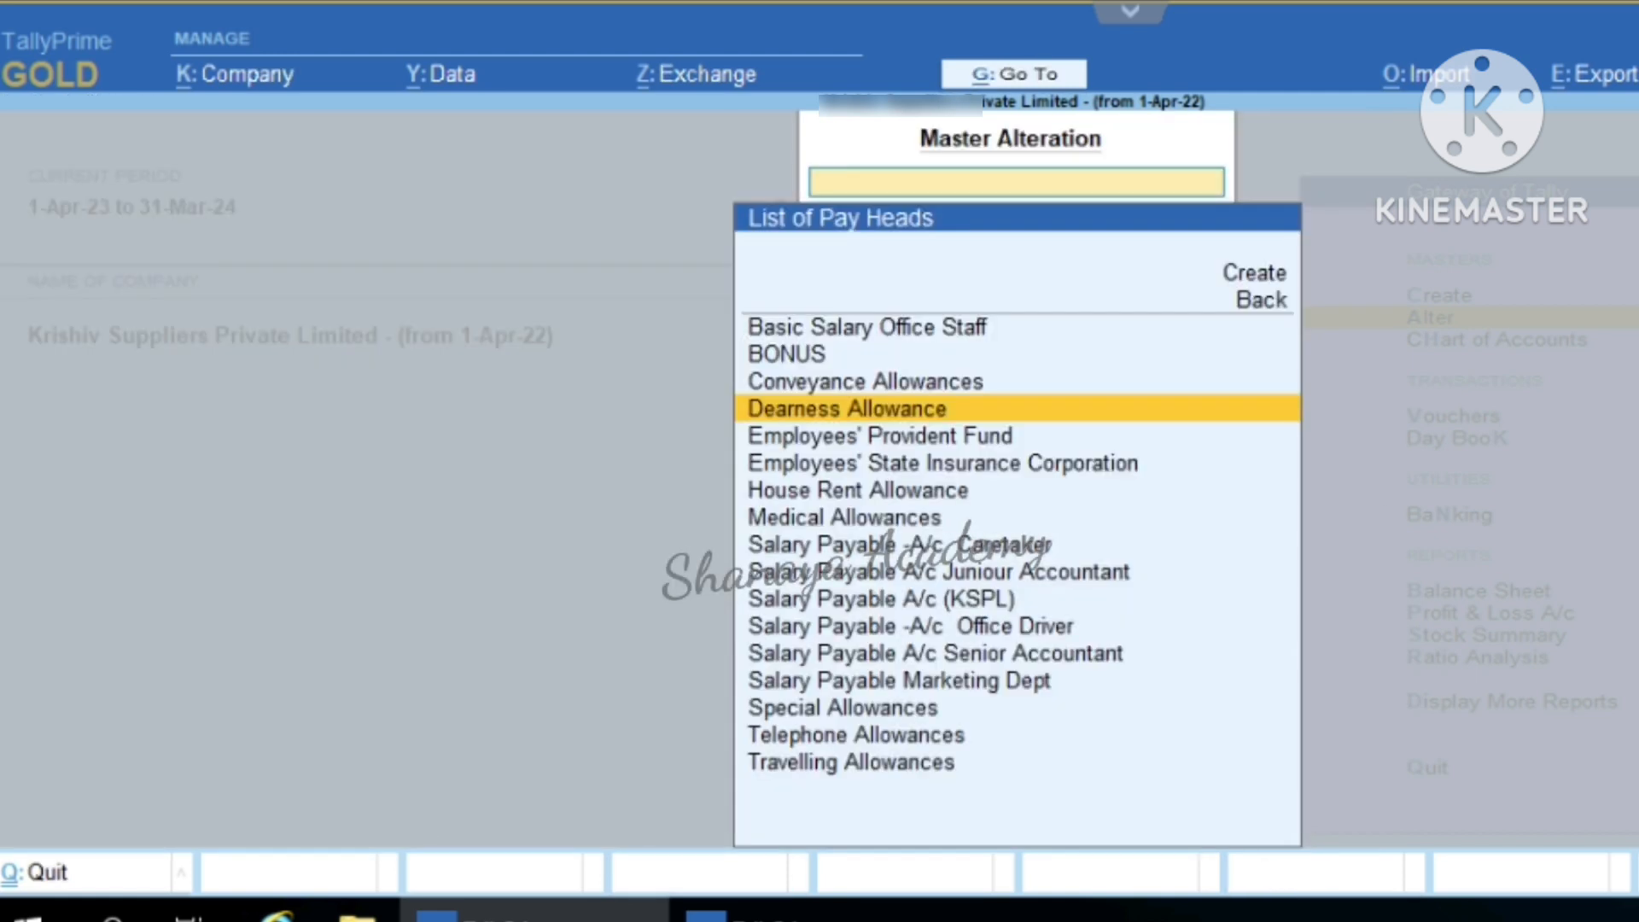
- Open the Employees' Provident Fund pay head and review its pay head type, parent group and net salary setting
{"action": "key", "text": "Down"}
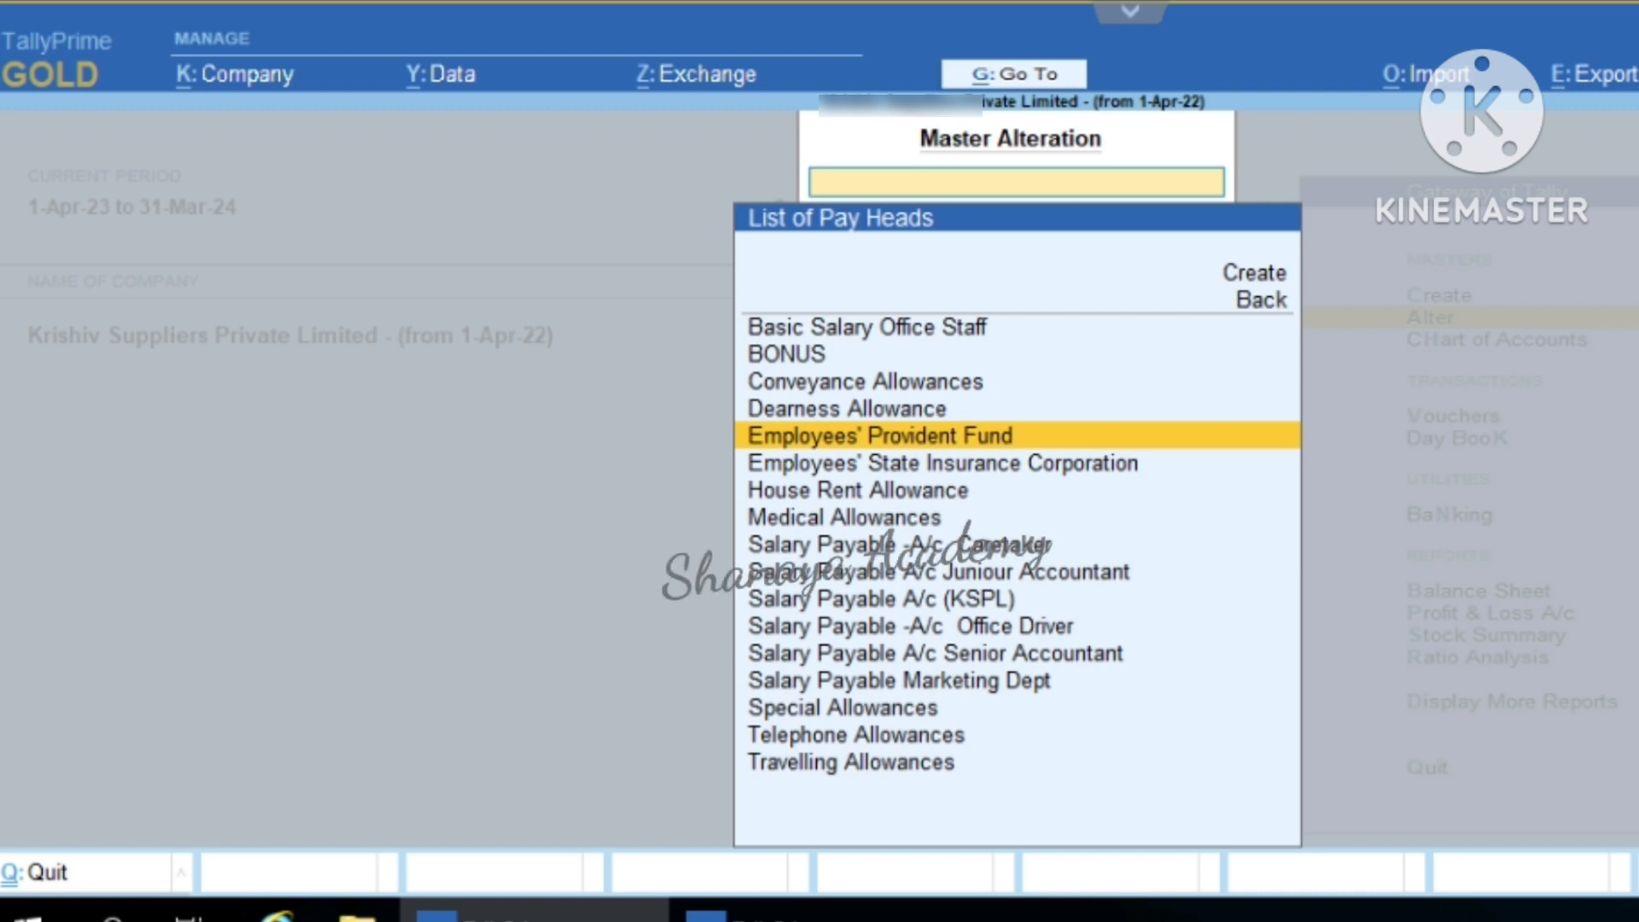
{"action": "key", "text": "Return"}
{"action": "key", "text": "Return"}
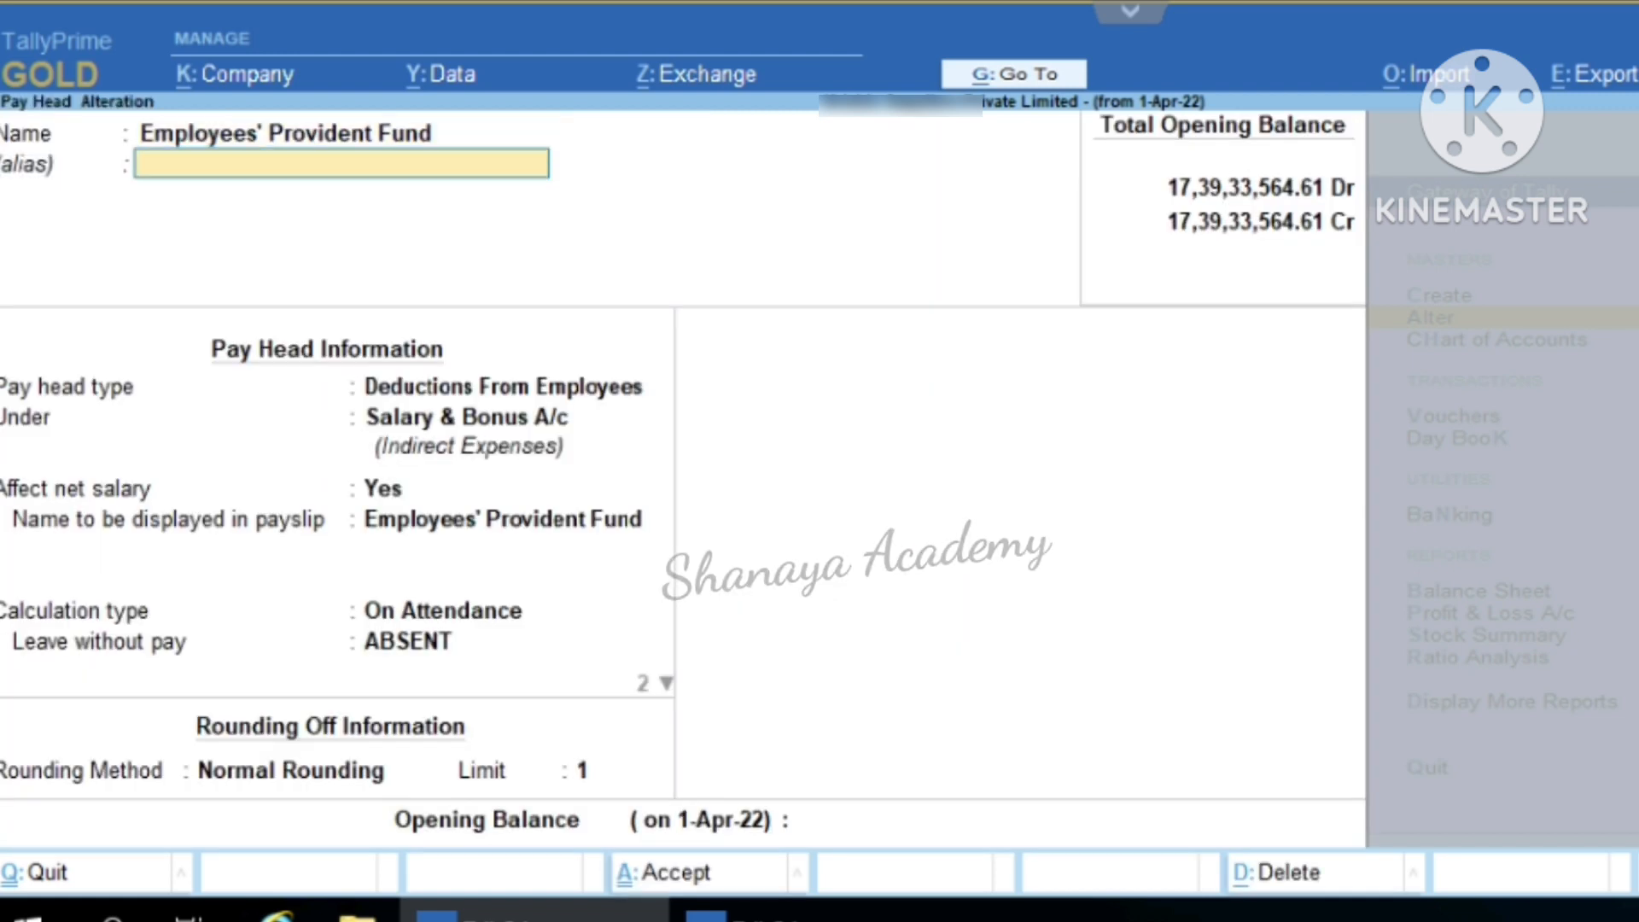
{"action": "key", "text": "Return"}
{"action": "key", "text": "Return"}
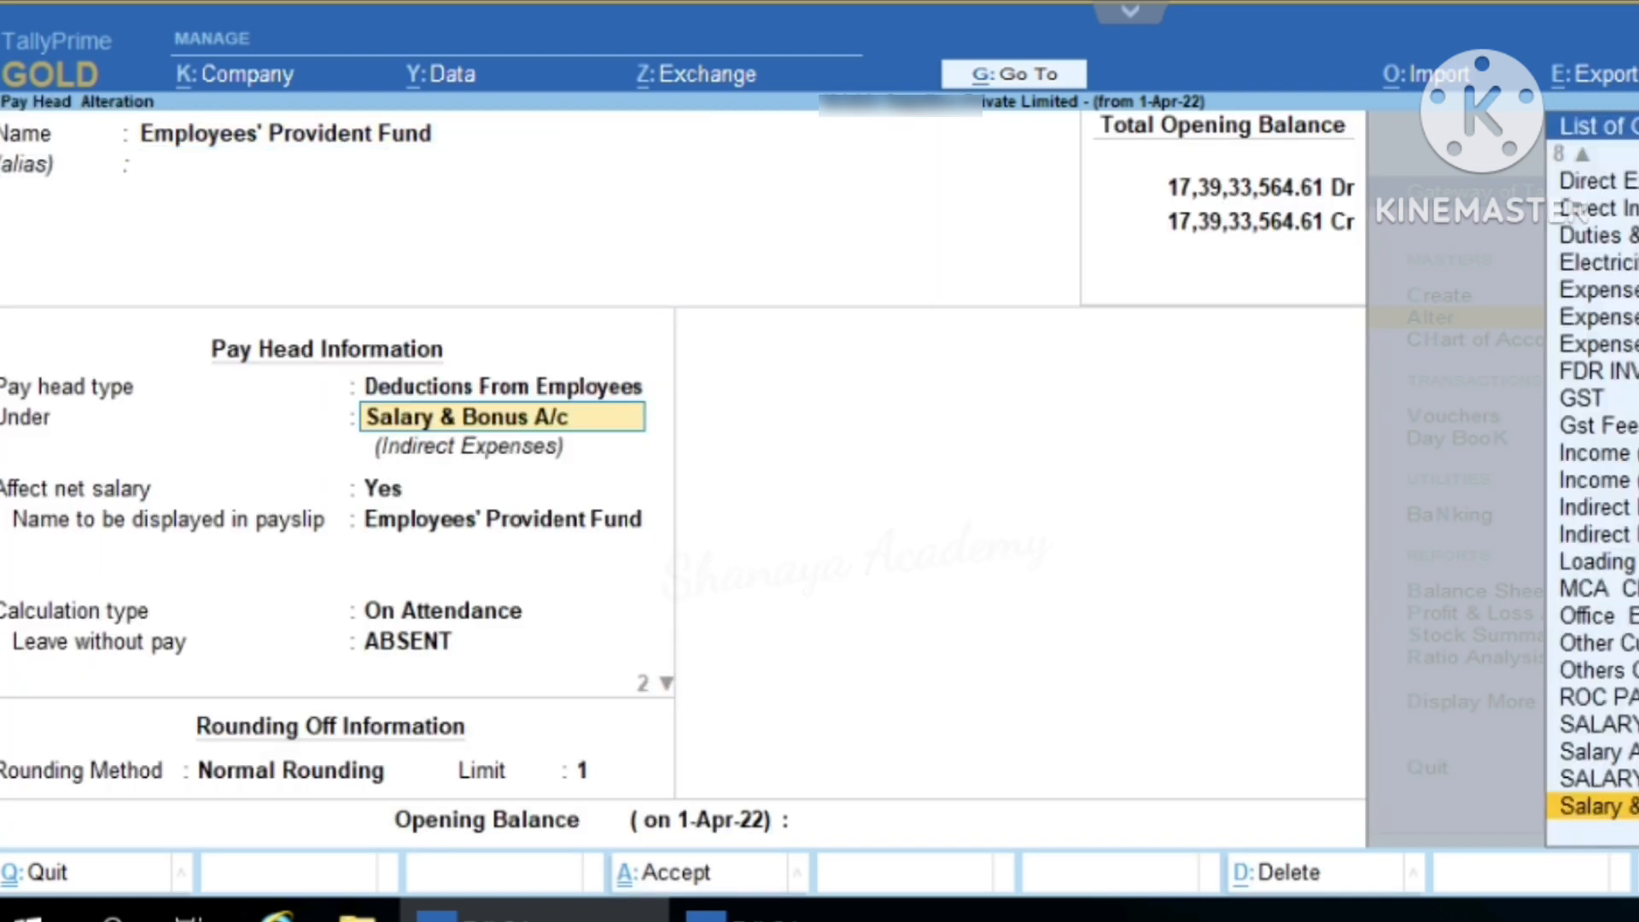
{"action": "key", "text": "Return"}
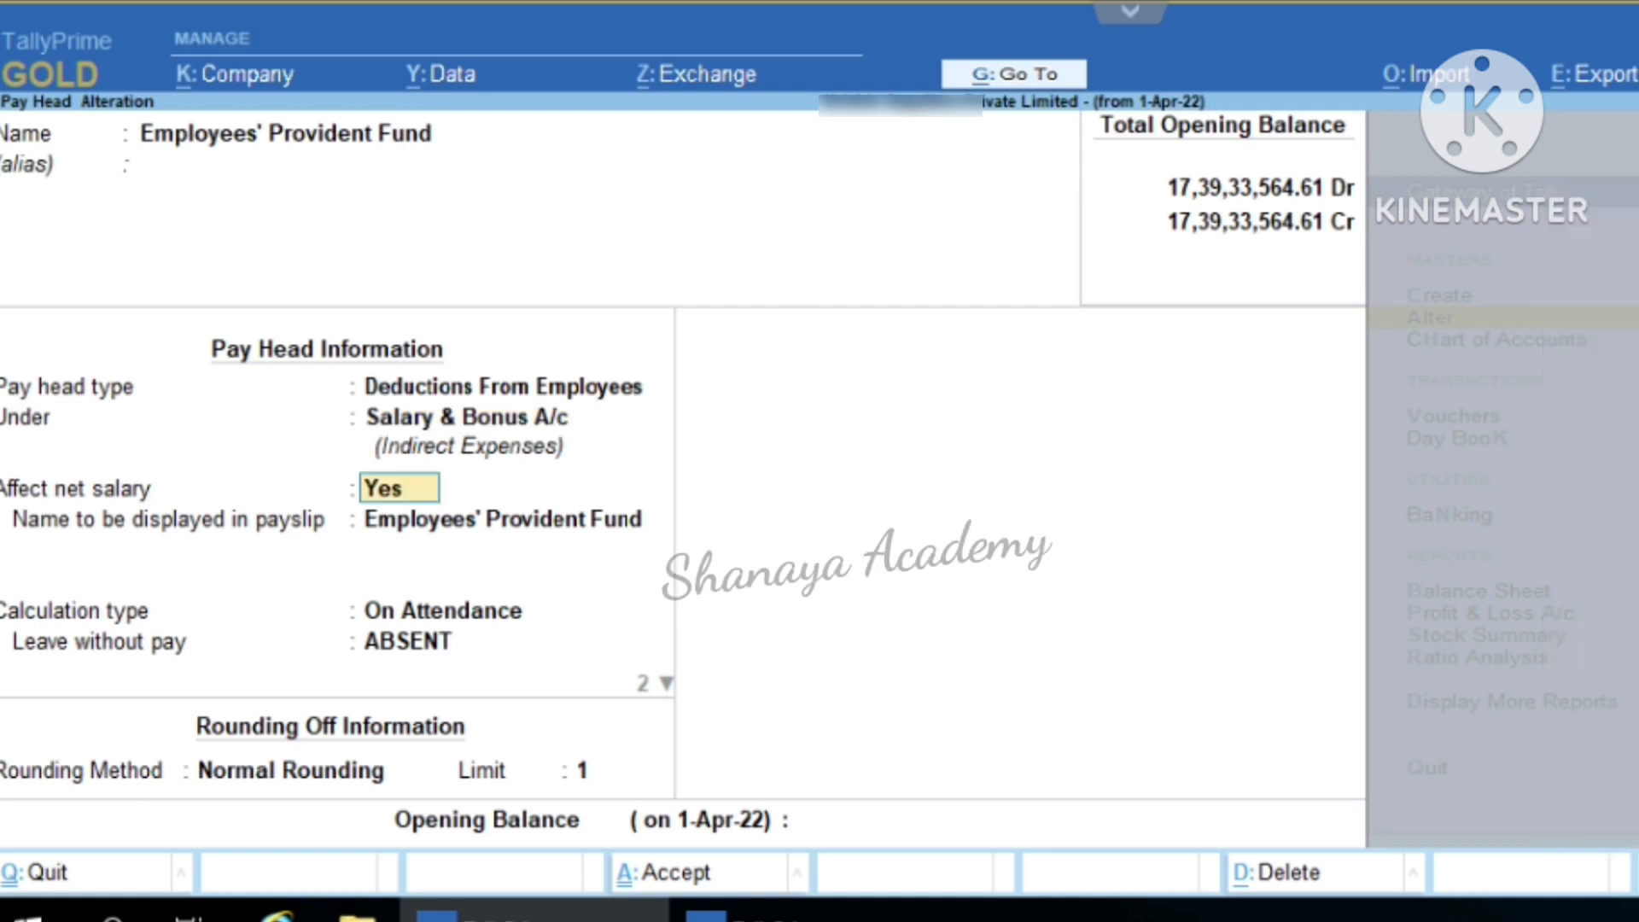
{"action": "key", "text": "Return"}
- Review the Employees' Provident Fund pay head's payslip name, attendance-based calculation, rounding and opening balance settings, and accept it
{"action": "key", "text": "Return"}
{"action": "key", "text": "Return"}
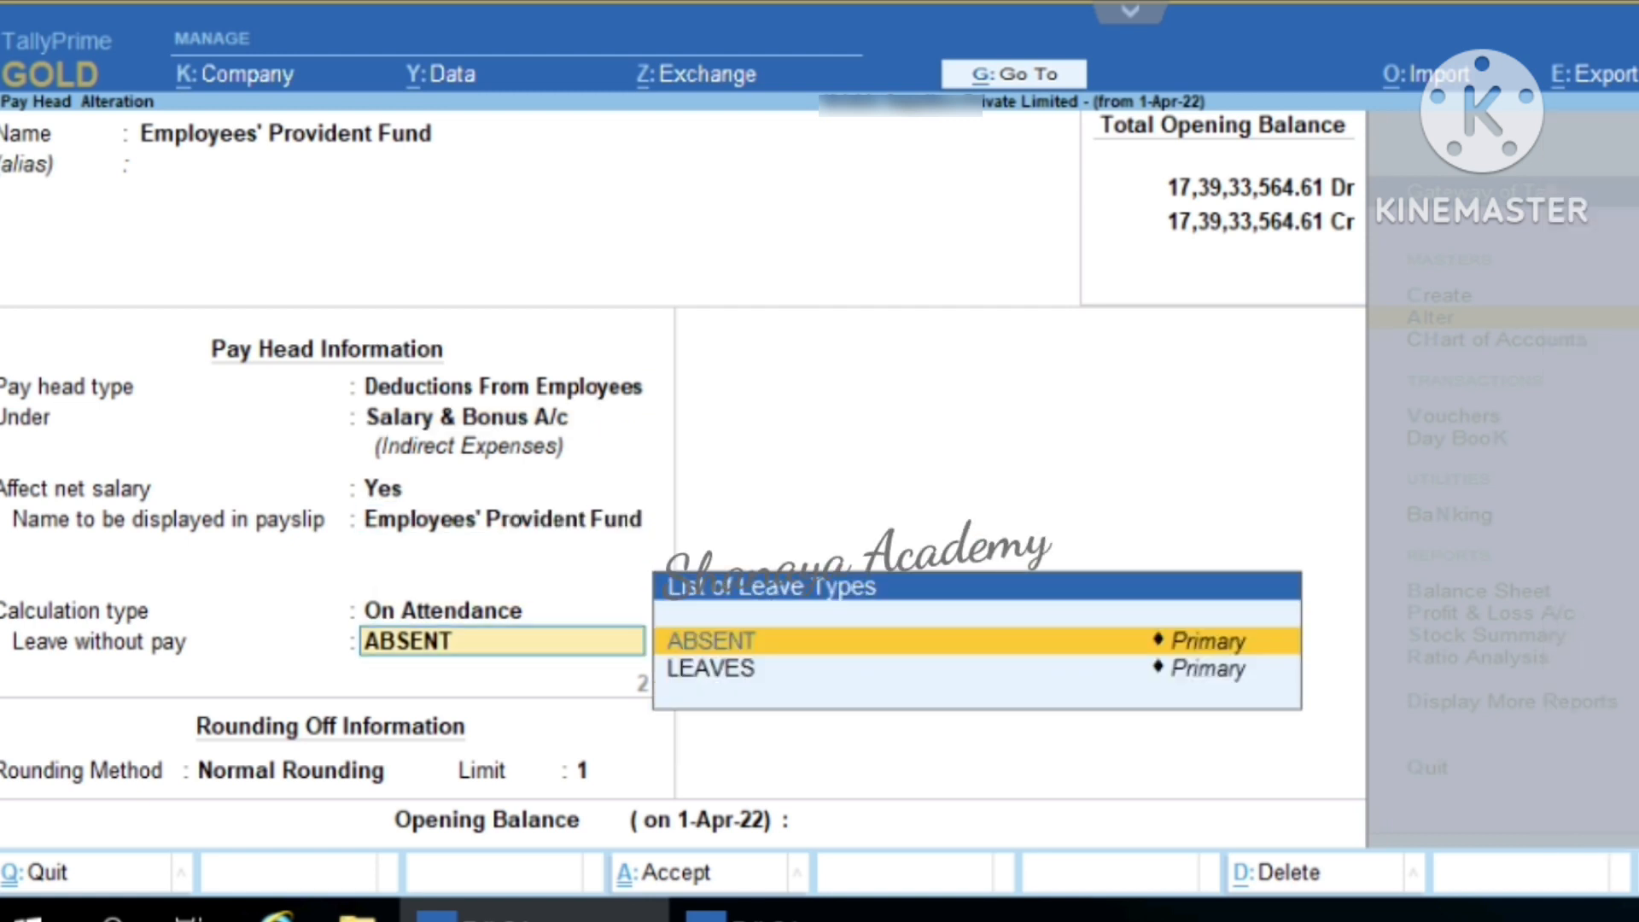
{"action": "key", "text": "Return"}
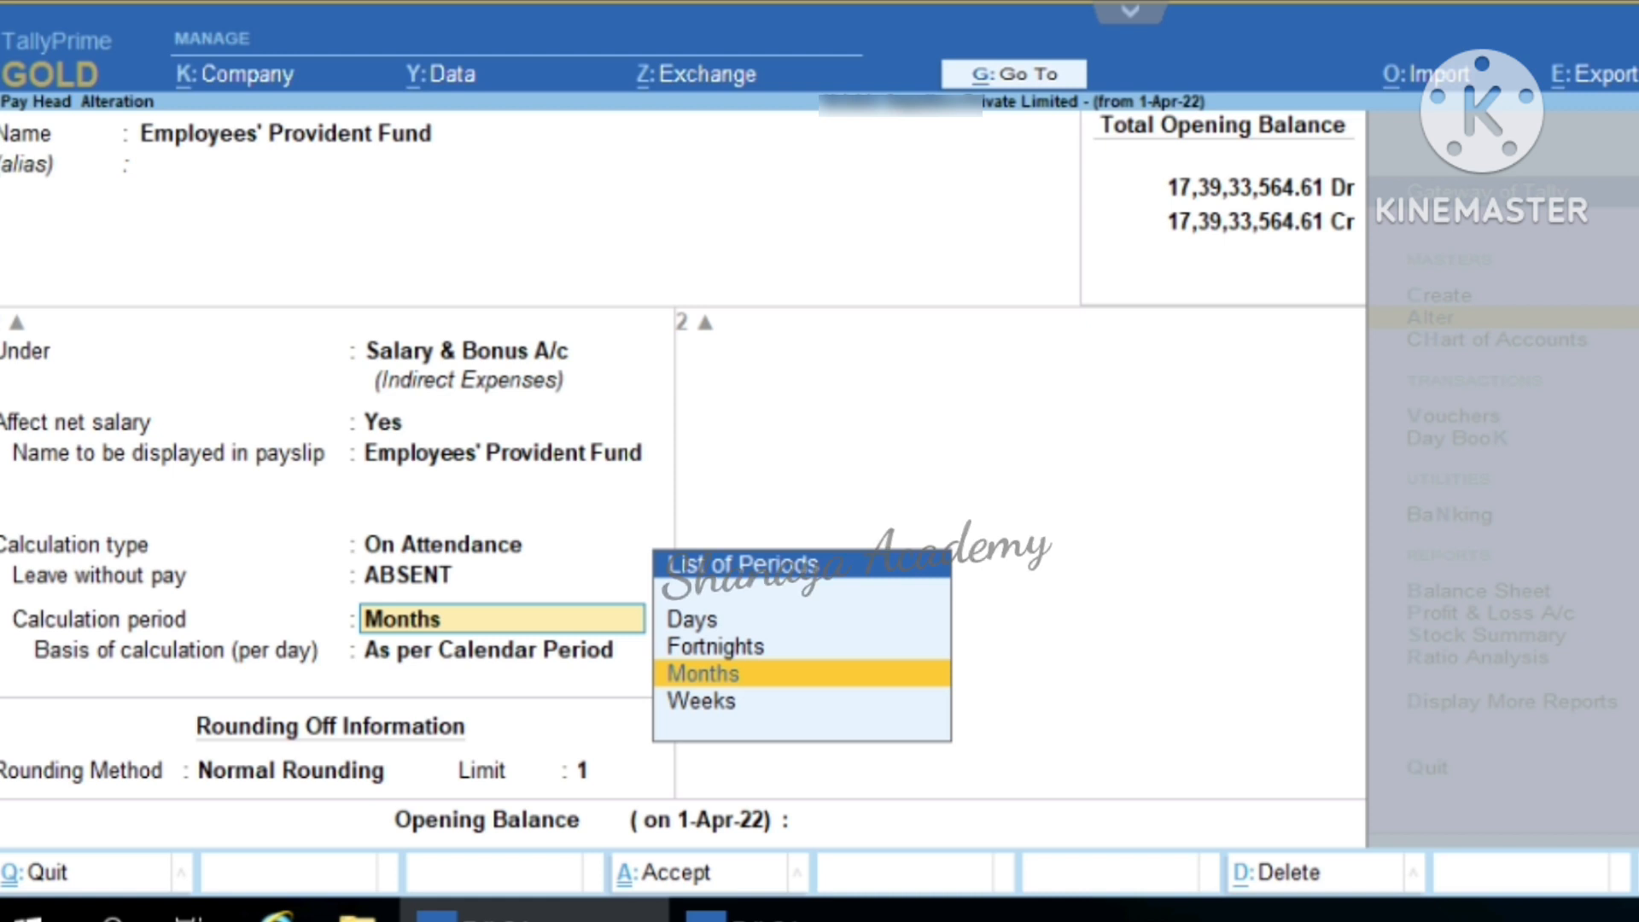
{"action": "key", "text": "Return"}
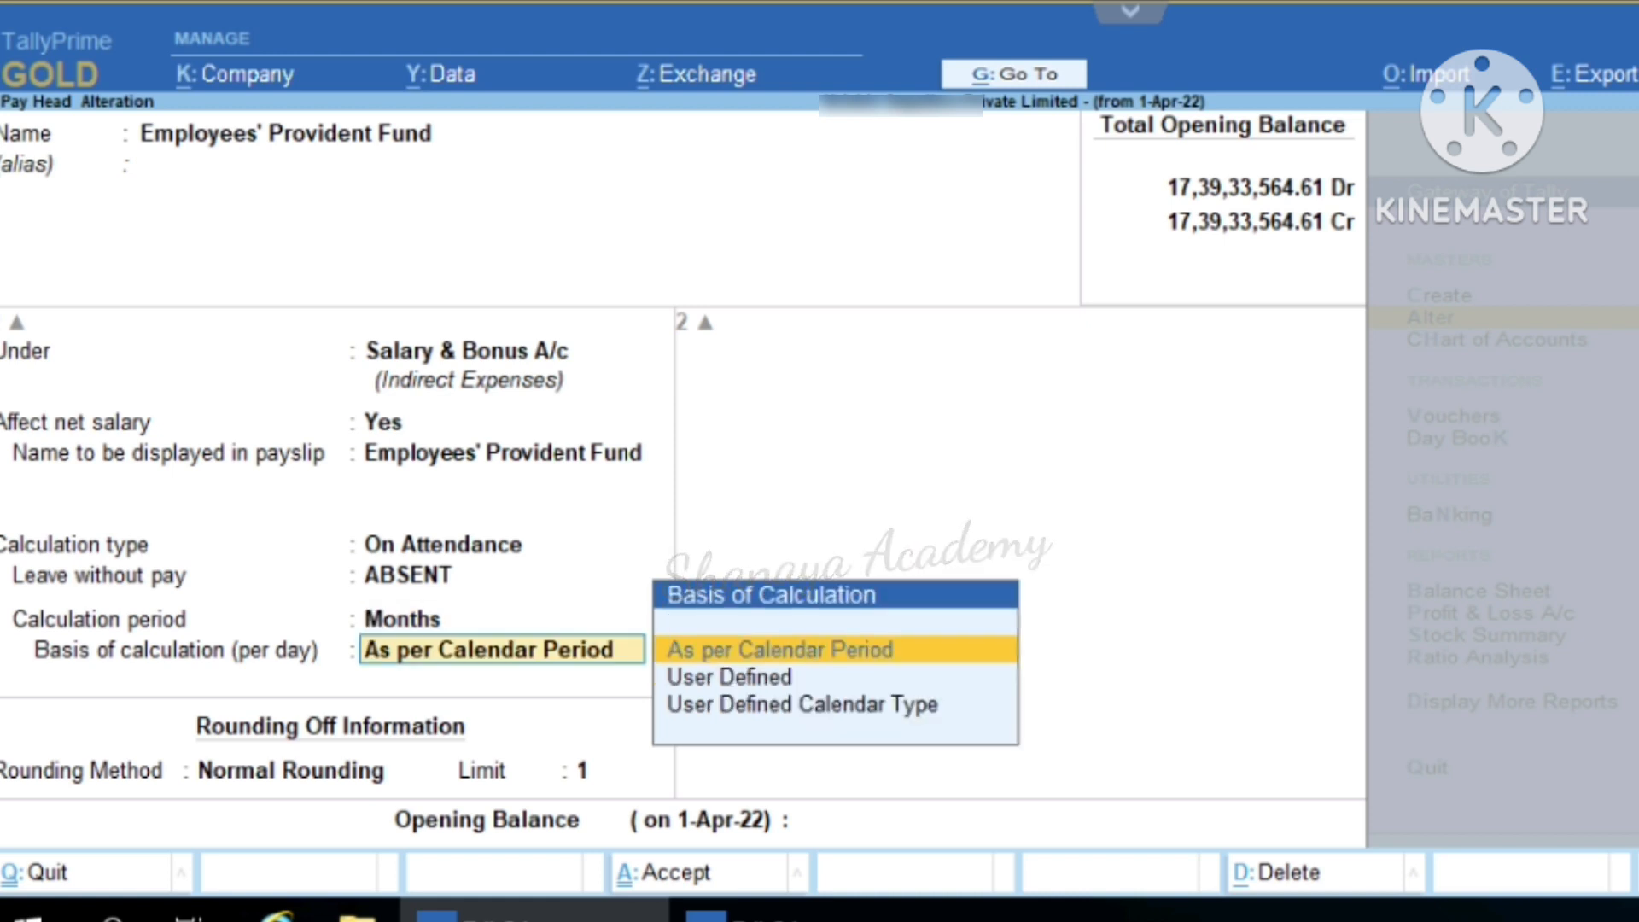
{"action": "key", "text": "Return"}
{"action": "key", "text": "Return"}
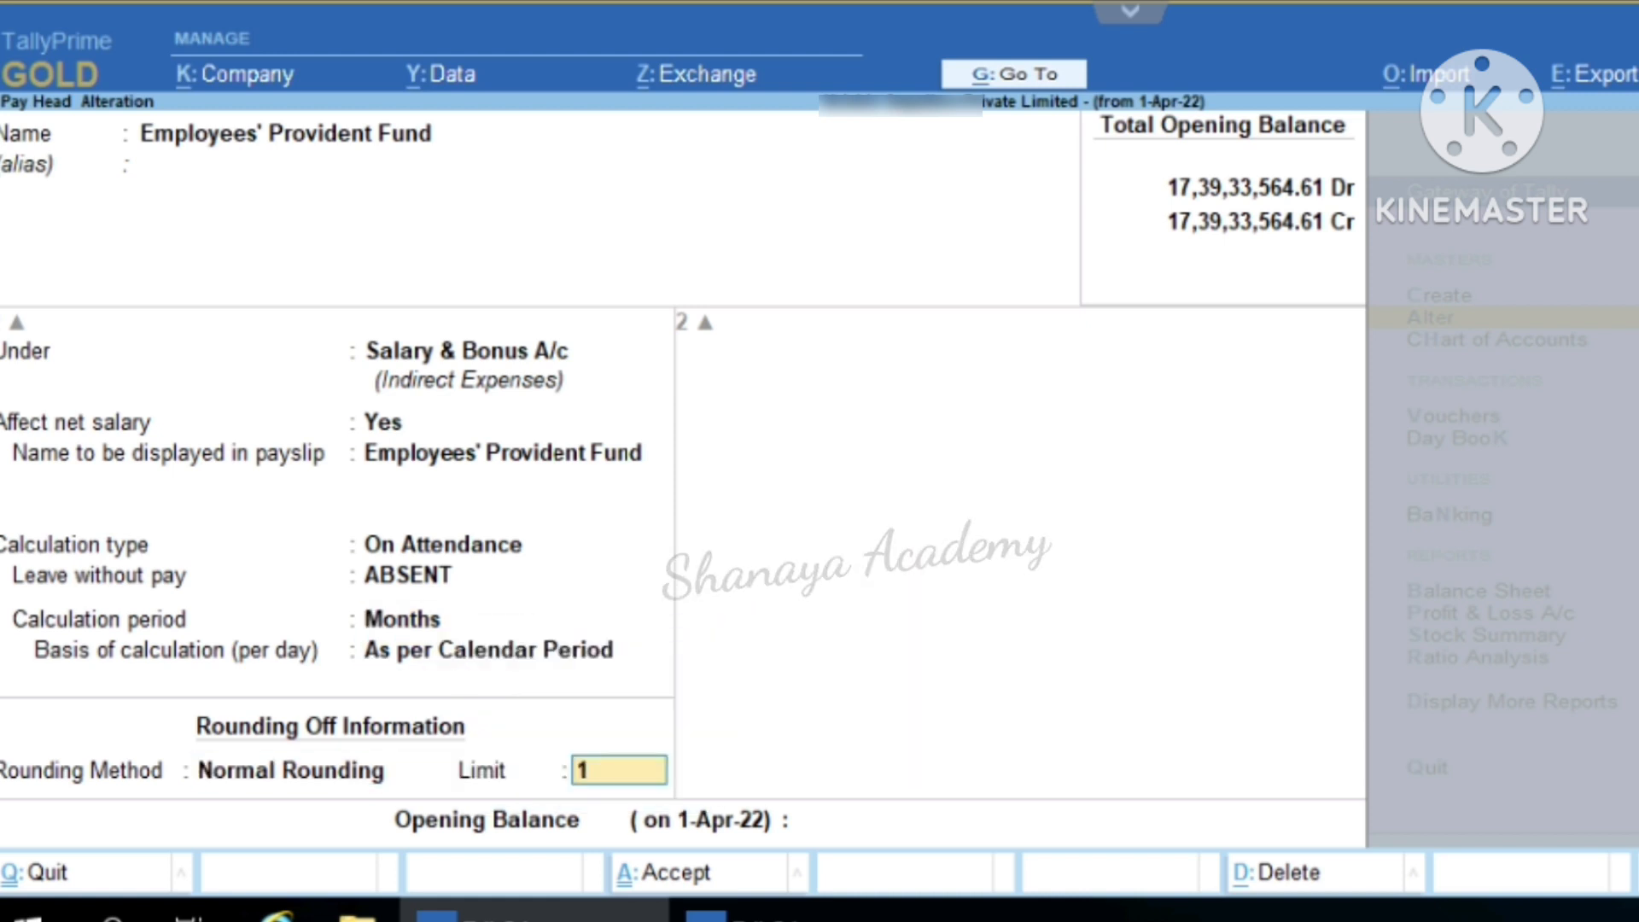
{"action": "key", "text": "Return"}
{"action": "key", "text": "Return"}
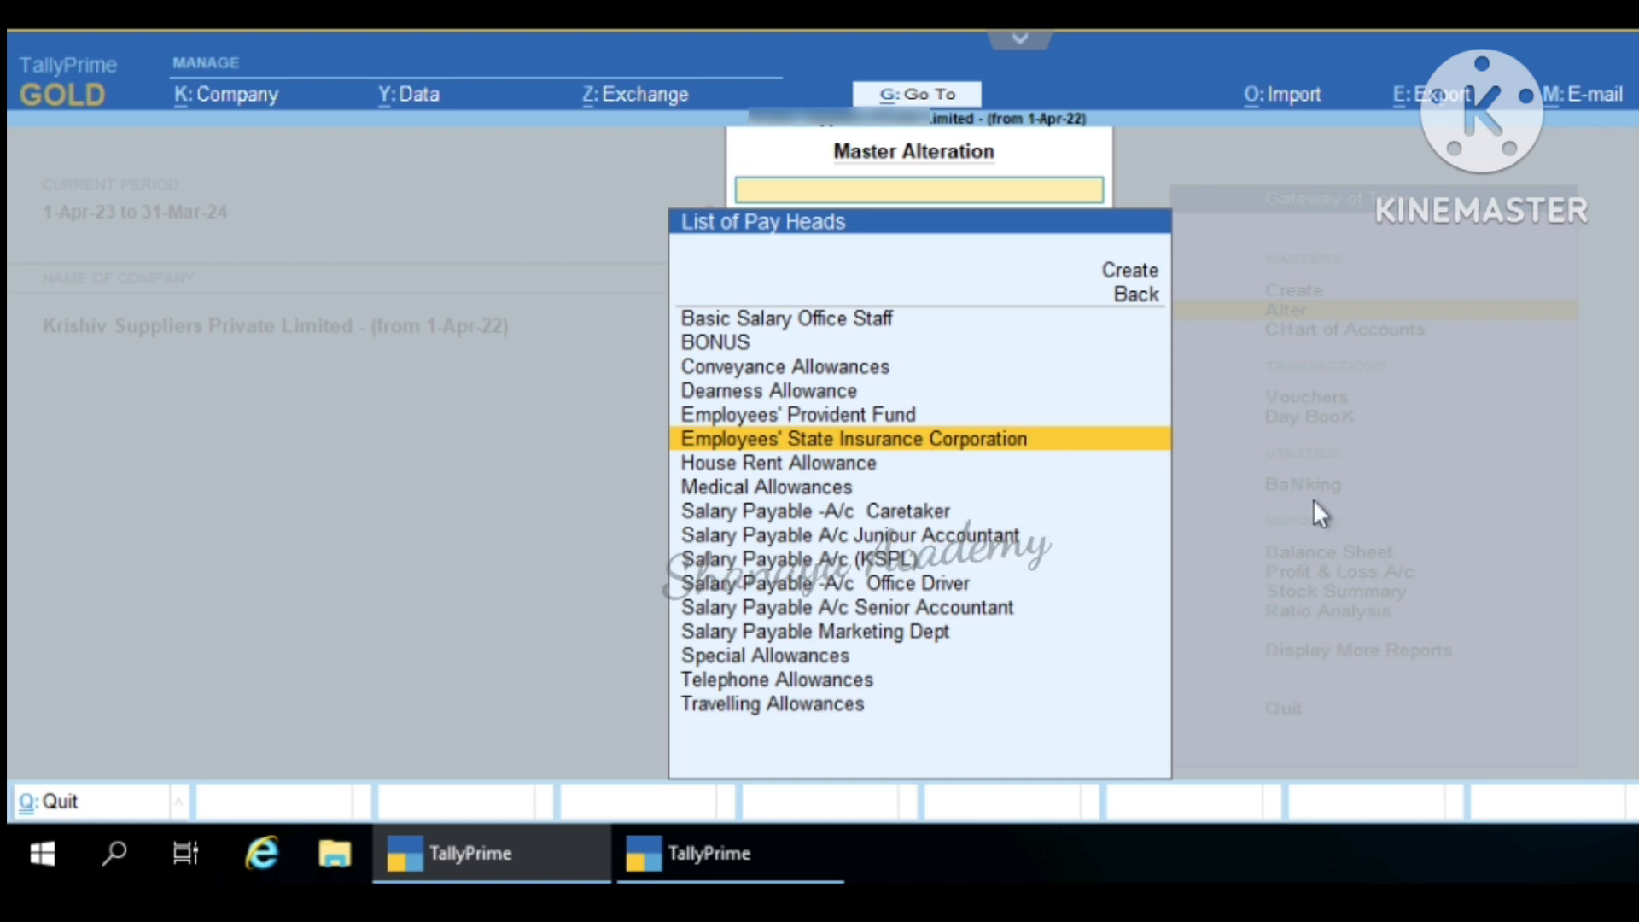
- Open the Employees' State Insurance Corporation pay head and review its pay head type, parent group, net salary setting and payslip name
{"action": "key", "text": "Return"}
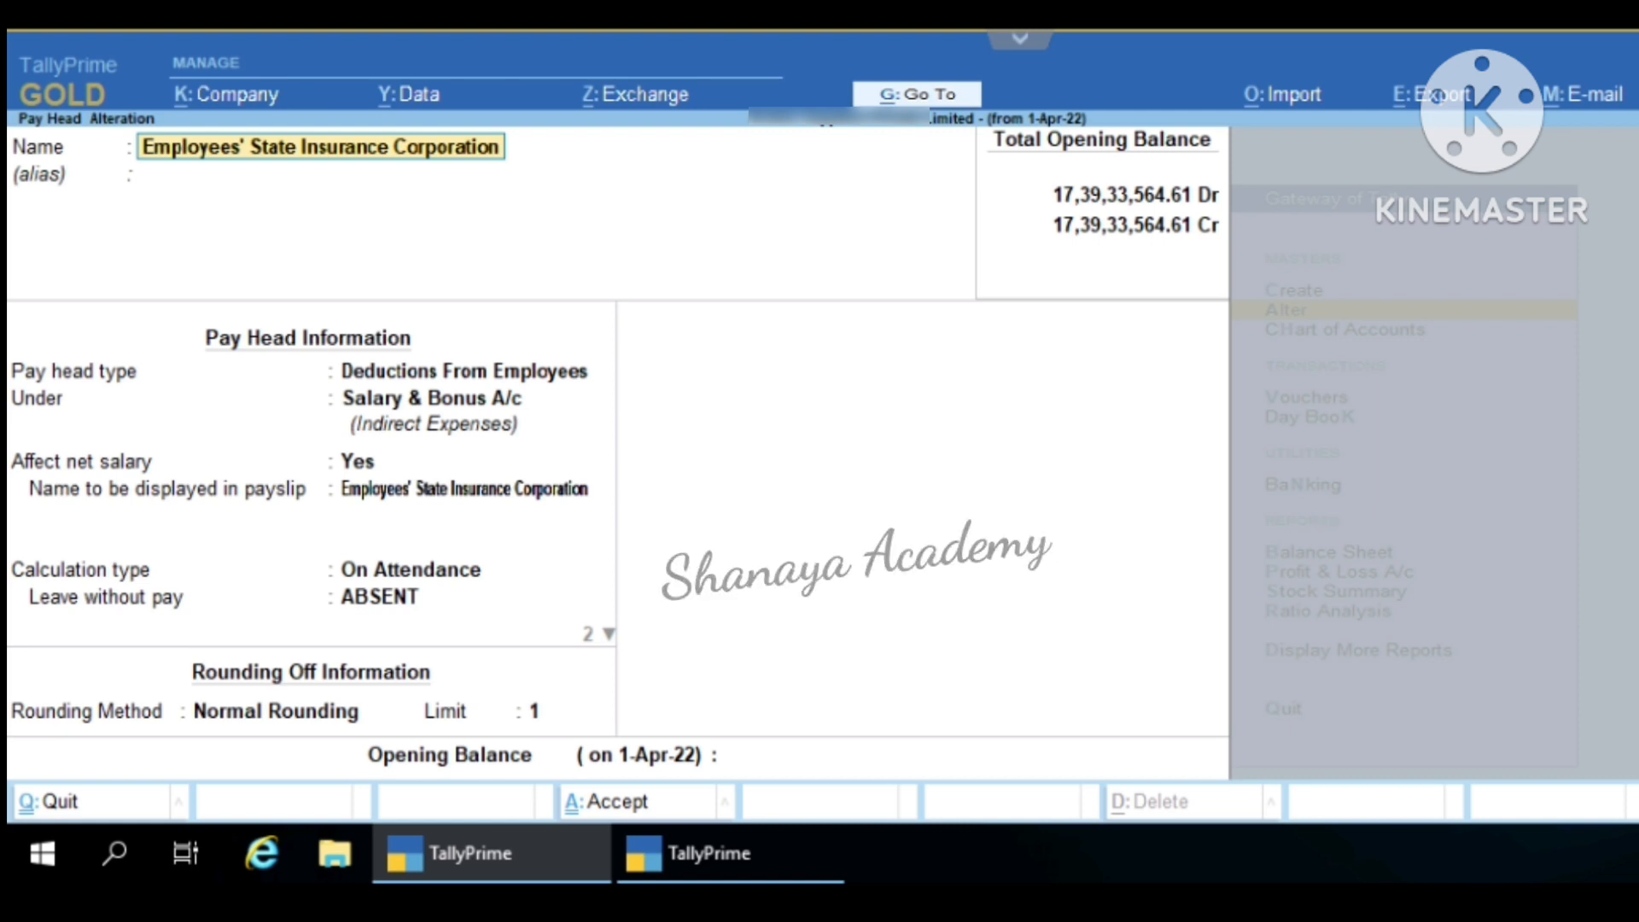
{"action": "key", "text": "Return"}
{"action": "key", "text": "Return"}
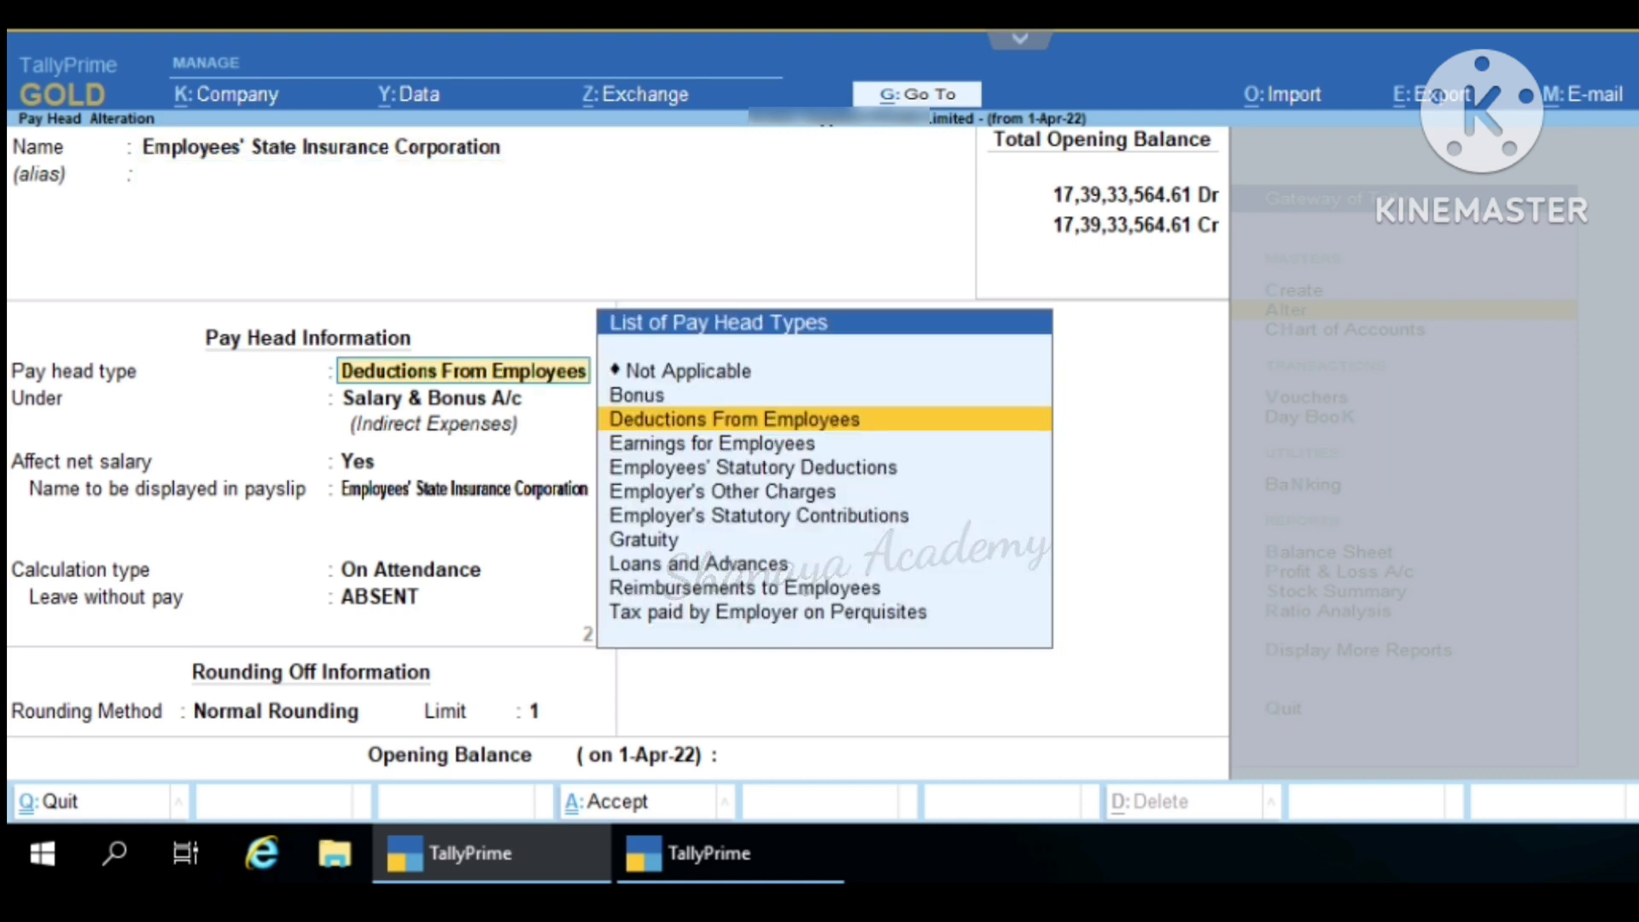
{"action": "key", "text": "Return"}
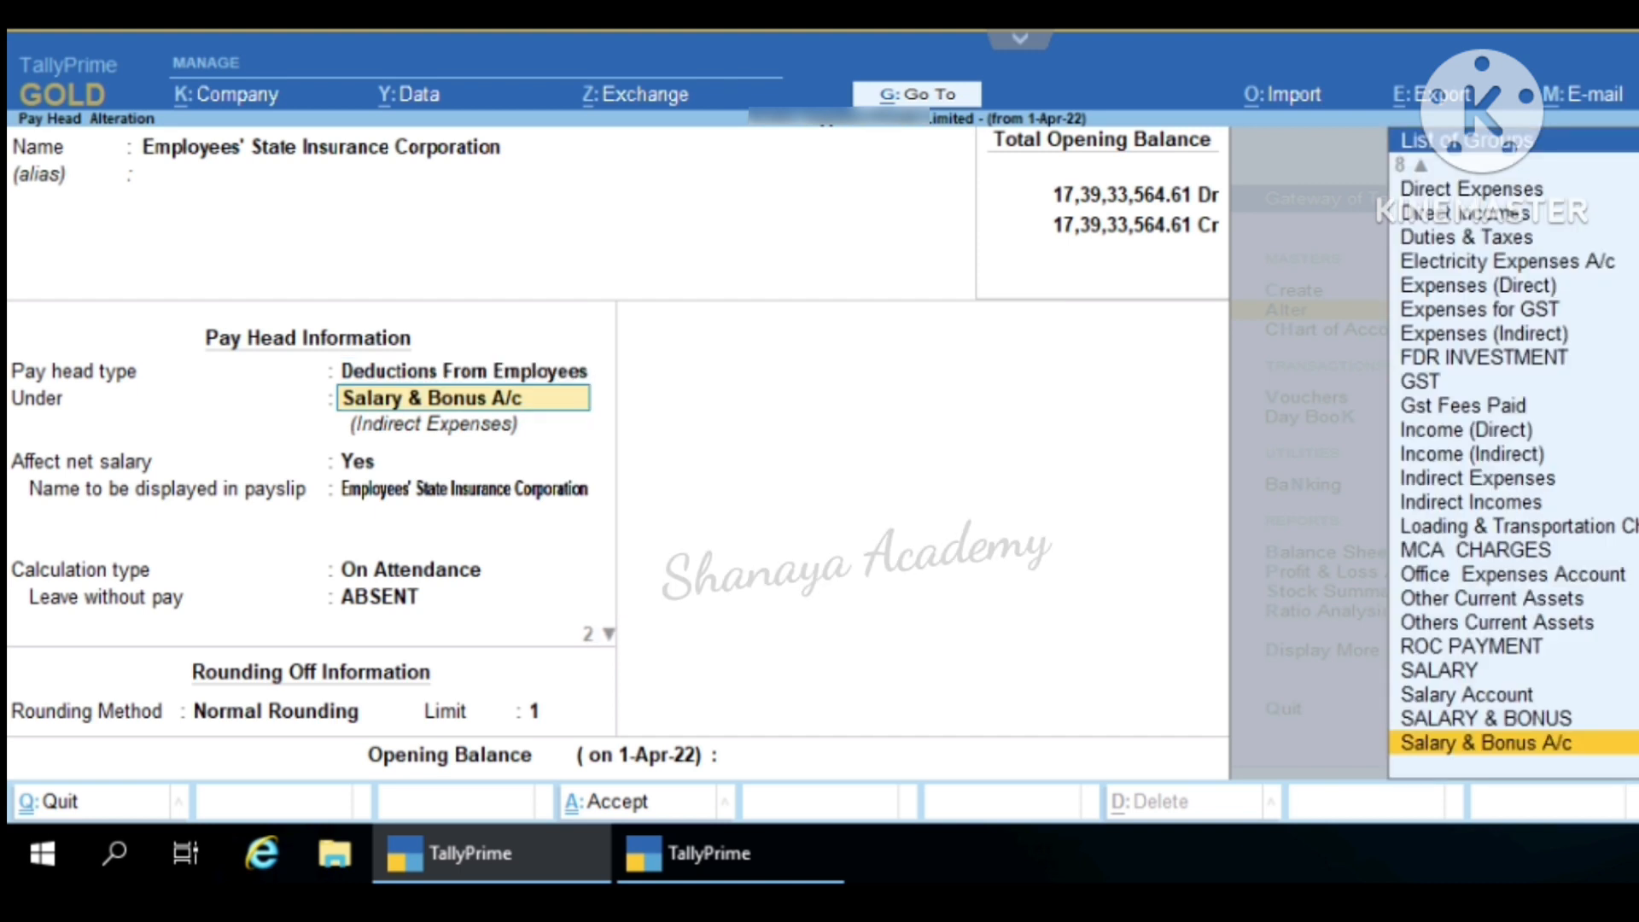
{"action": "key", "text": "Return"}
{"action": "key", "text": "Return"}
- Review the Employees' State Insurance Corporation pay head's attendance-based calculation, rounding and opening balance settings, and accept it
{"action": "key", "text": "Return"}
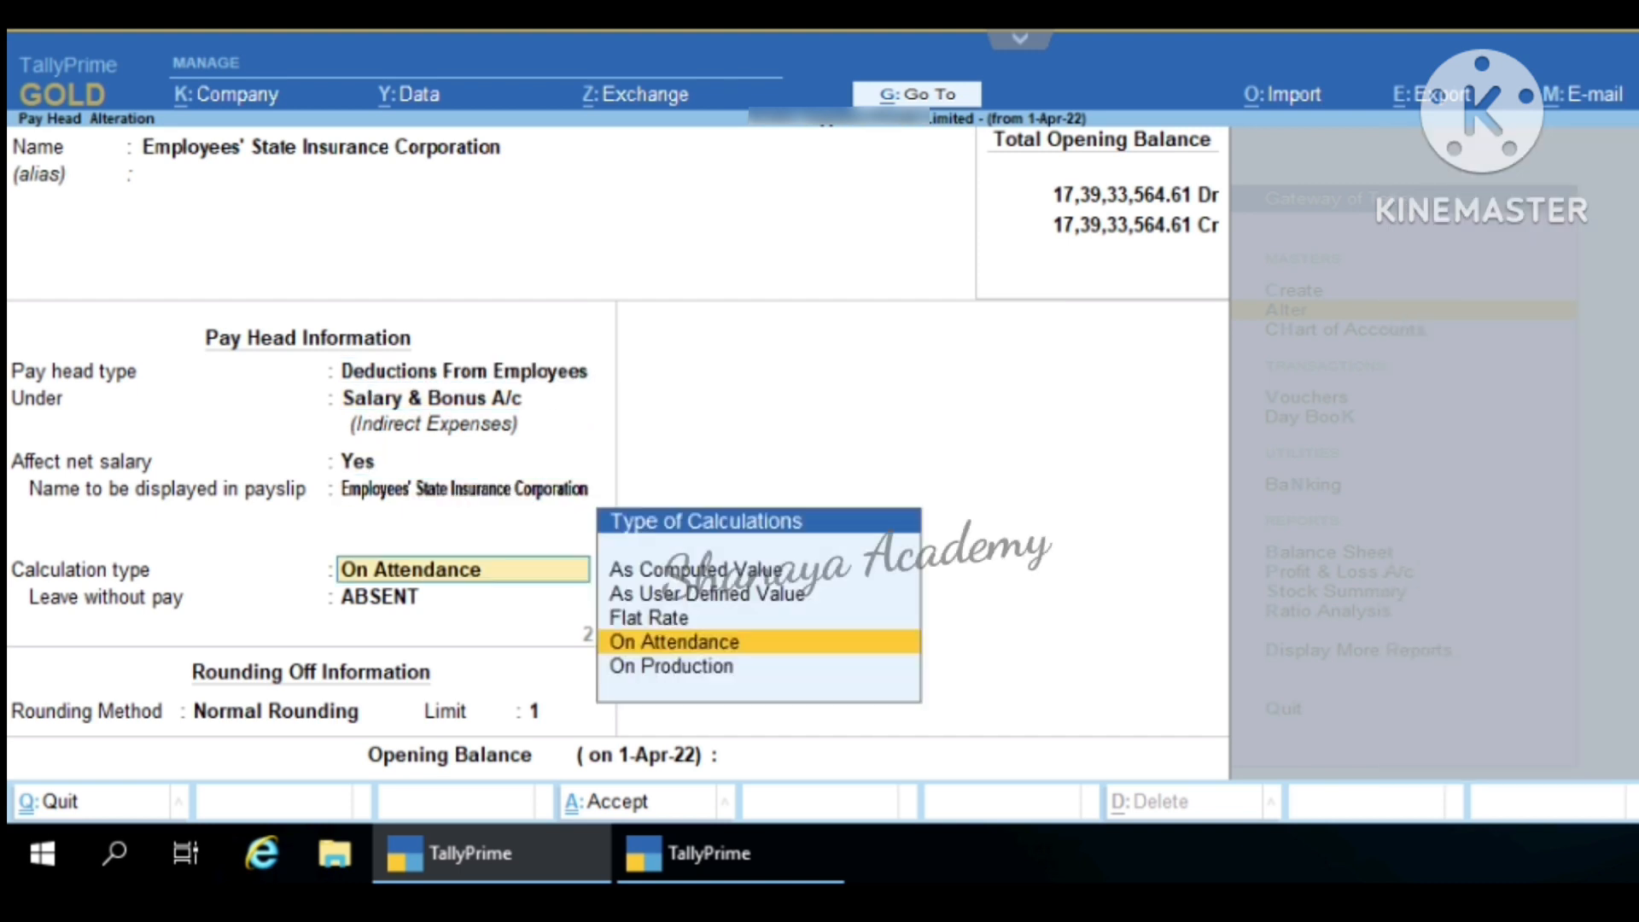
{"action": "key", "text": "Return"}
{"action": "key", "text": "Return"}
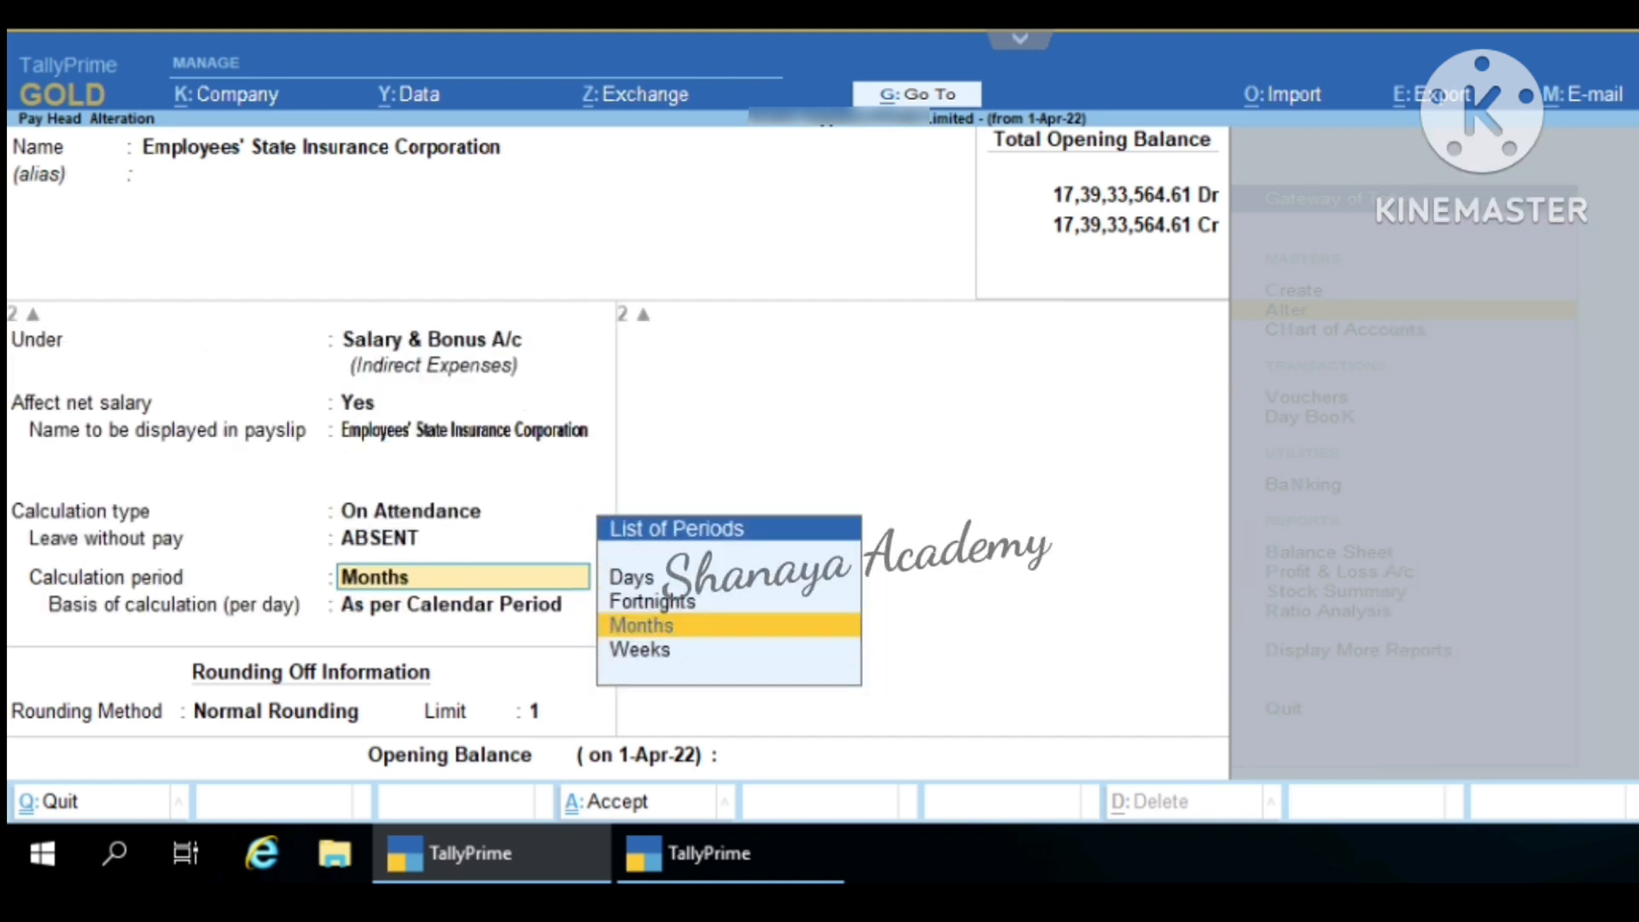
{"action": "key", "text": "Return"}
{"action": "key", "text": "Return"}
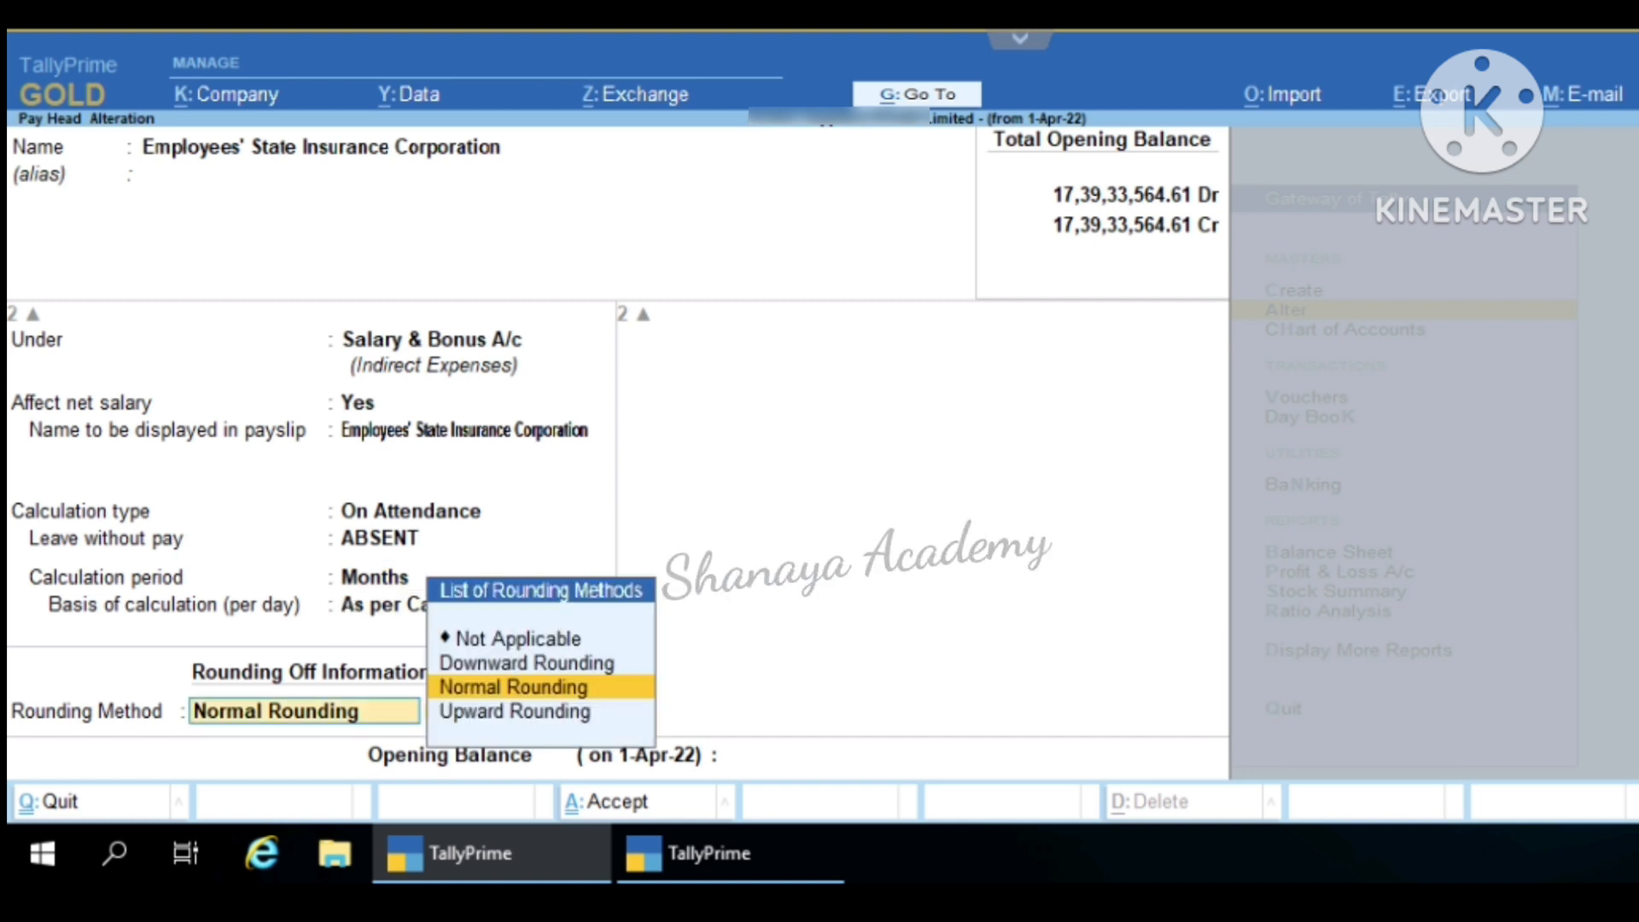
{"action": "key", "text": "Return"}
{"action": "type", "text": "1"}
{"action": "key", "text": "Return"}
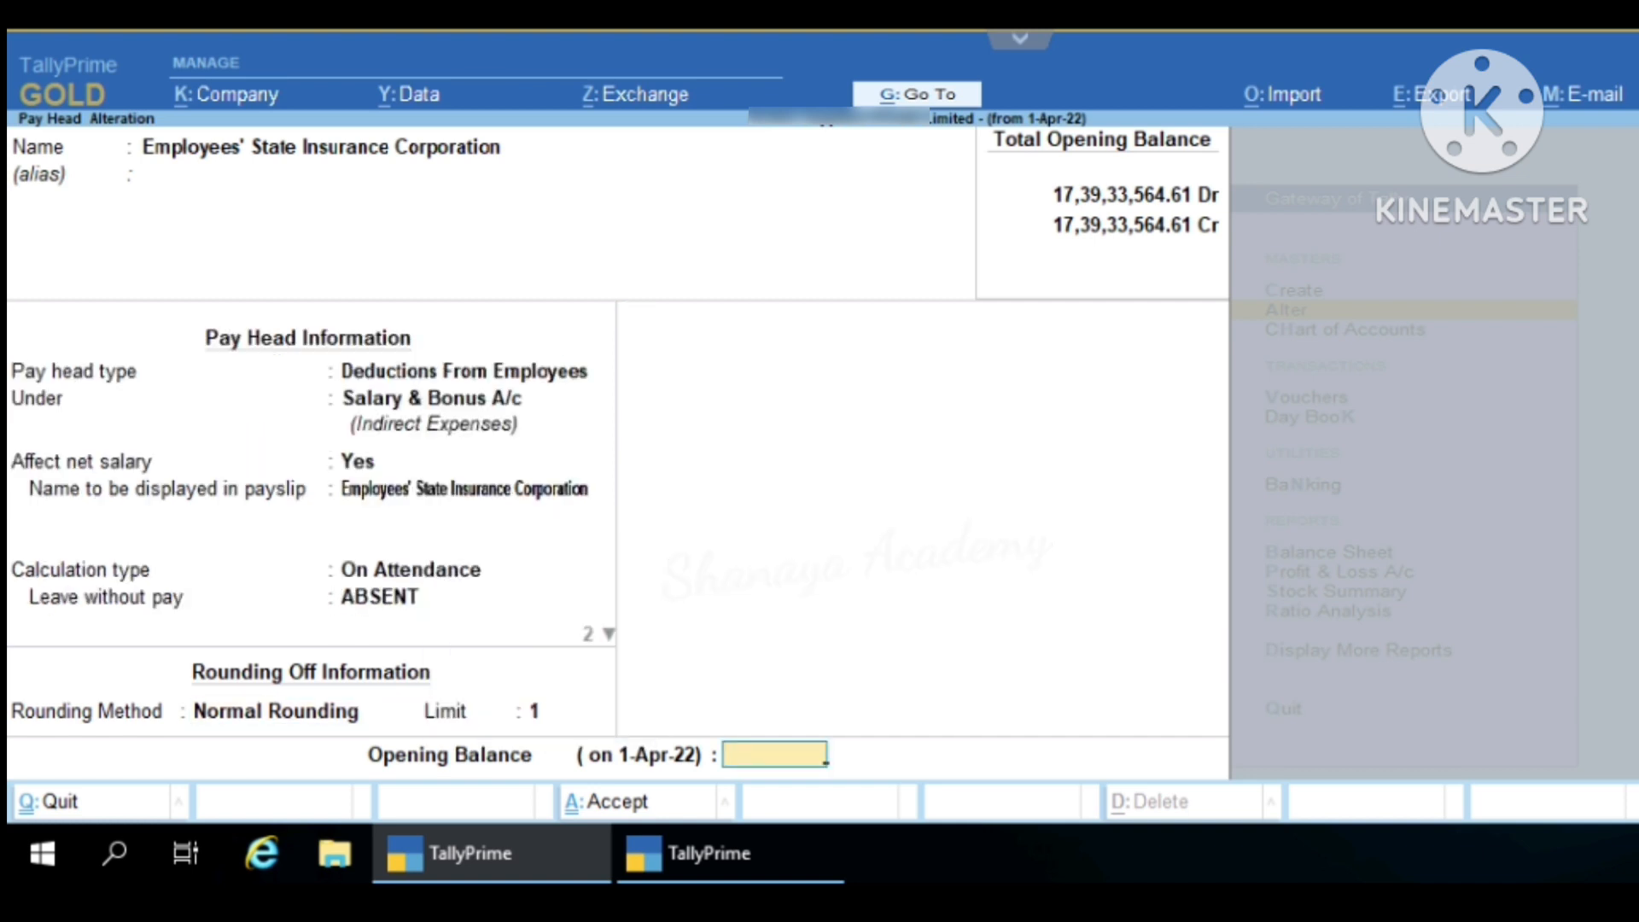
{"action": "key", "text": "Return"}
{"action": "key", "text": "Return"}
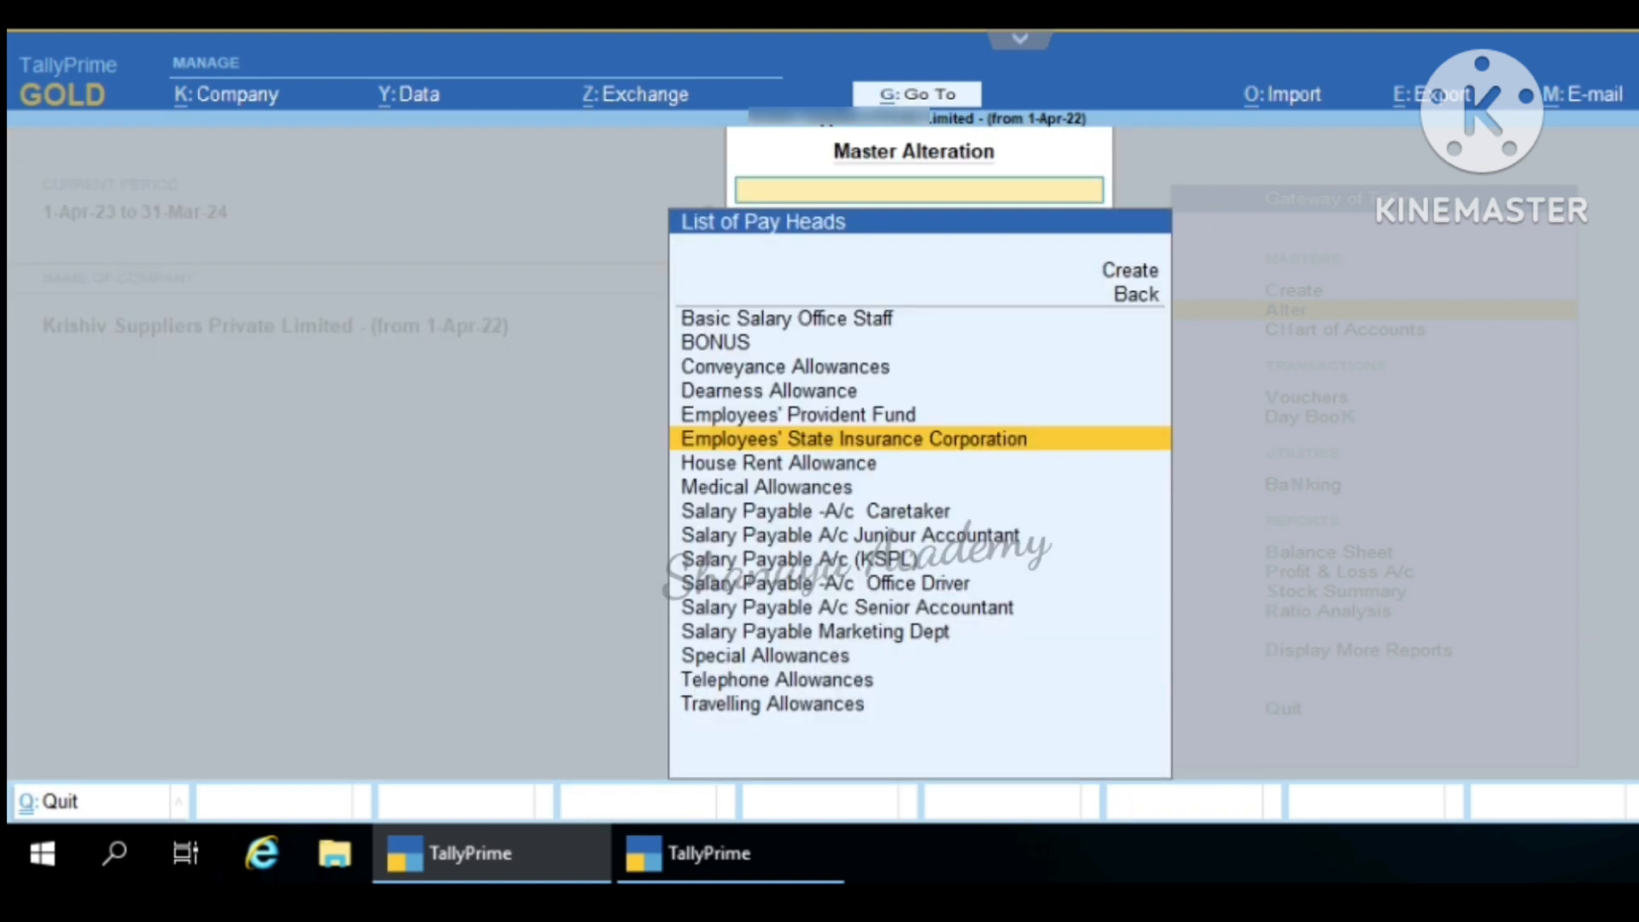
- Open the House Rent Allowance pay head and review its pay head type, income type, parent group, net salary setting and payslip name
{"action": "key", "text": "Down"}
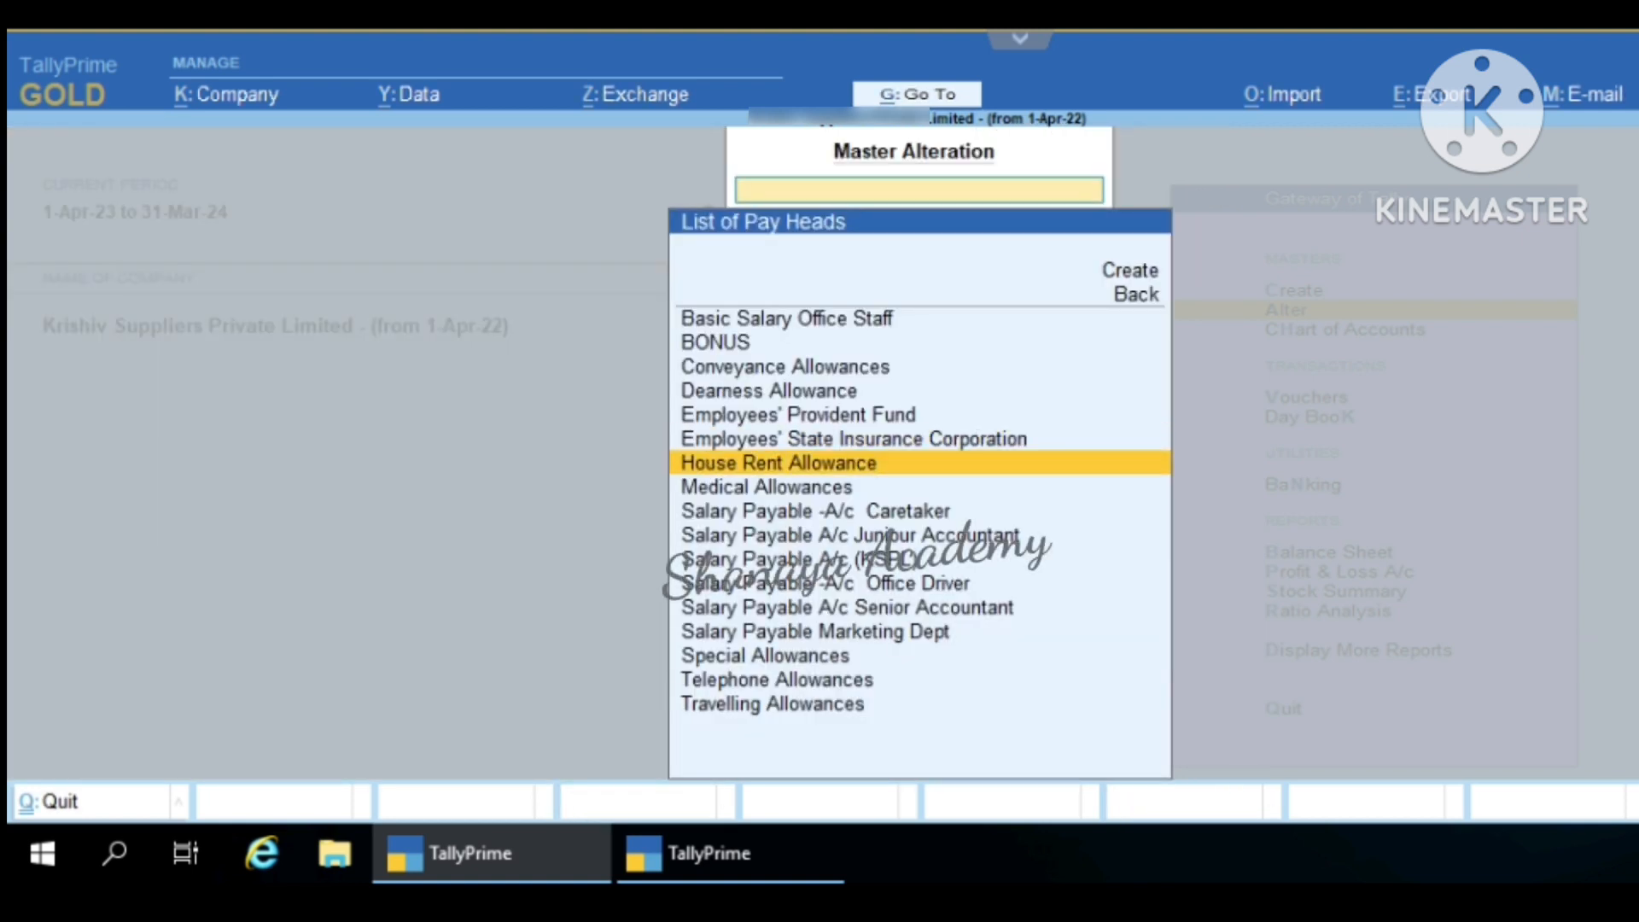
{"action": "key", "text": "Return"}
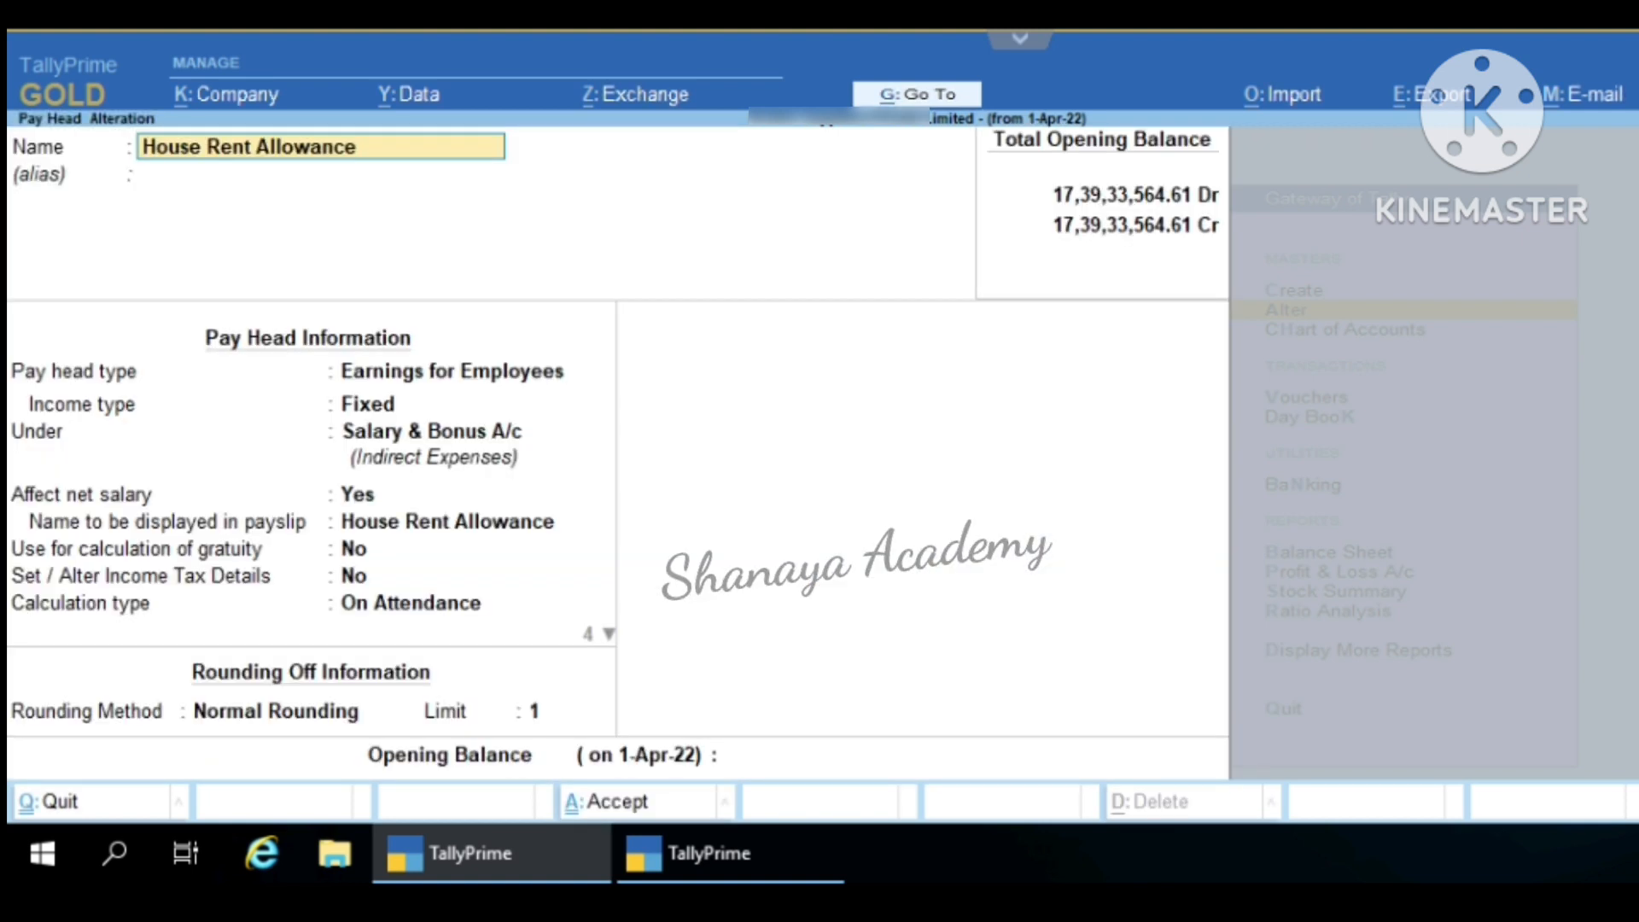
{"action": "key", "text": "Return"}
{"action": "key", "text": "Return"}
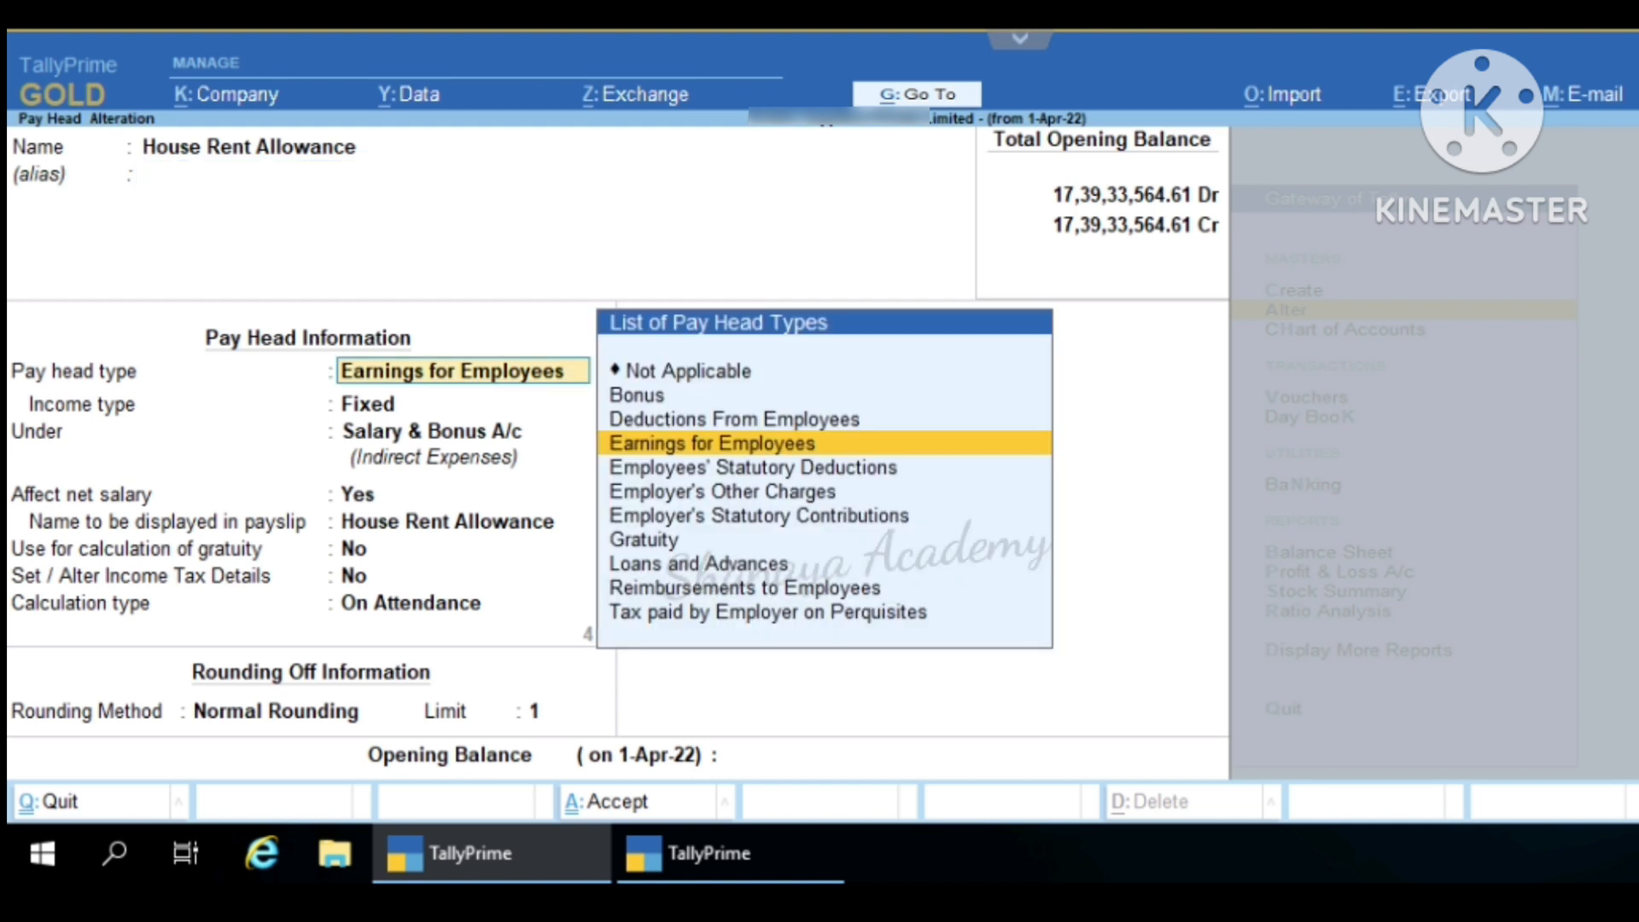
{"action": "key", "text": "Return"}
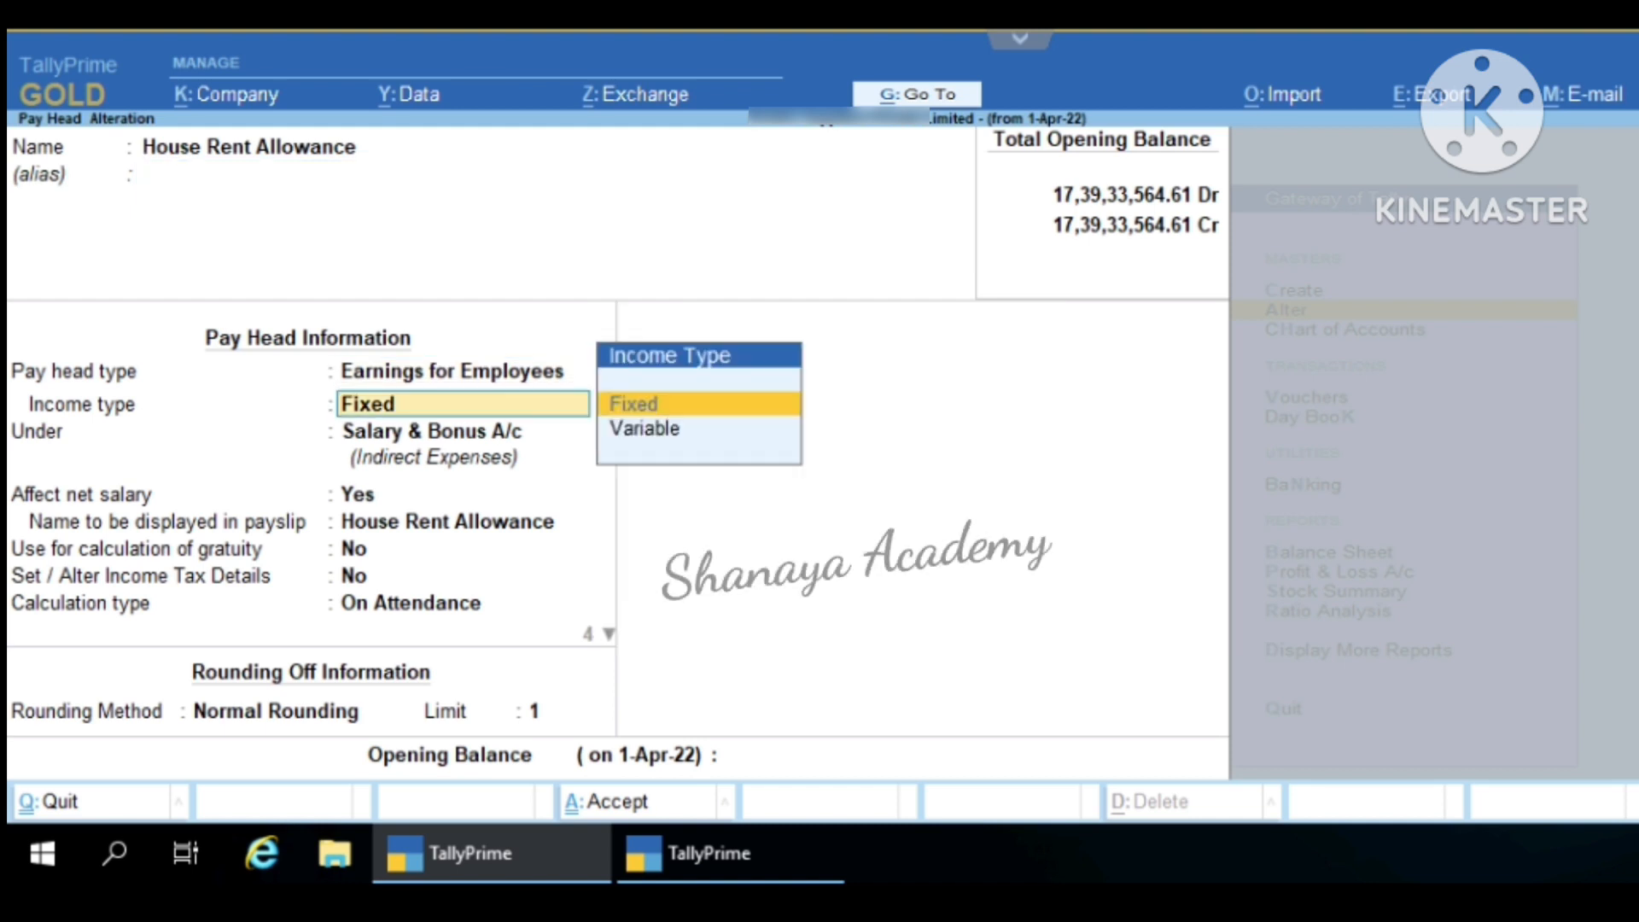
{"action": "key", "text": "Return"}
{"action": "key", "text": "Return"}
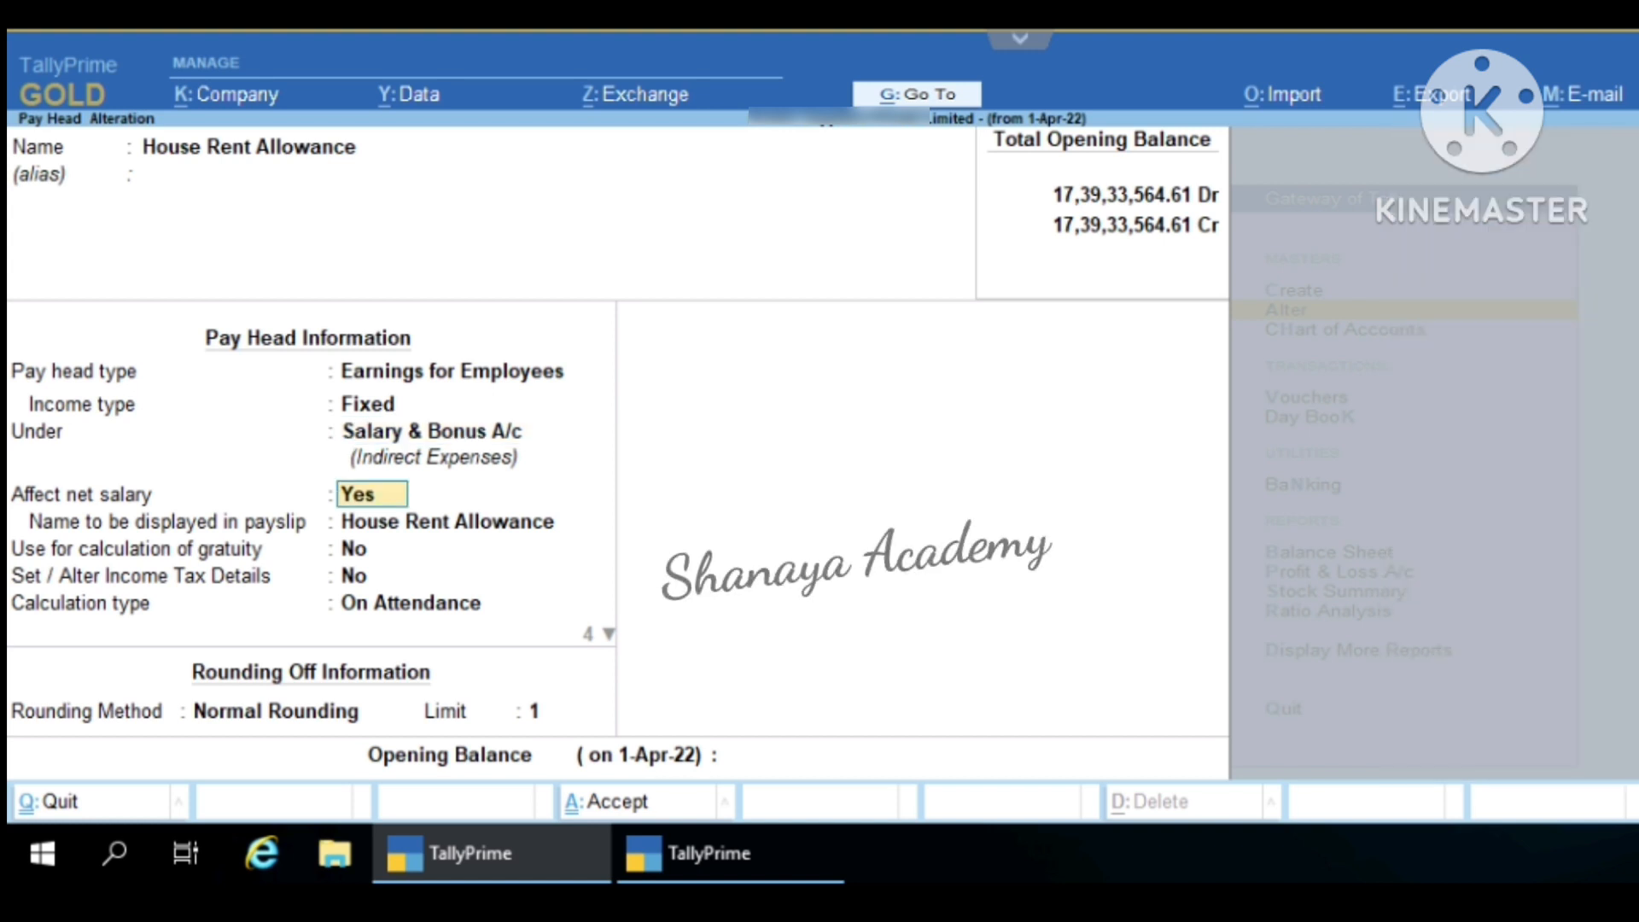
{"action": "key", "text": "Return"}
- Review the House Rent Allowance pay head's gratuity, income tax, attendance-based calculation, rounding and opening balance settings, and accept it
{"action": "key", "text": "Return"}
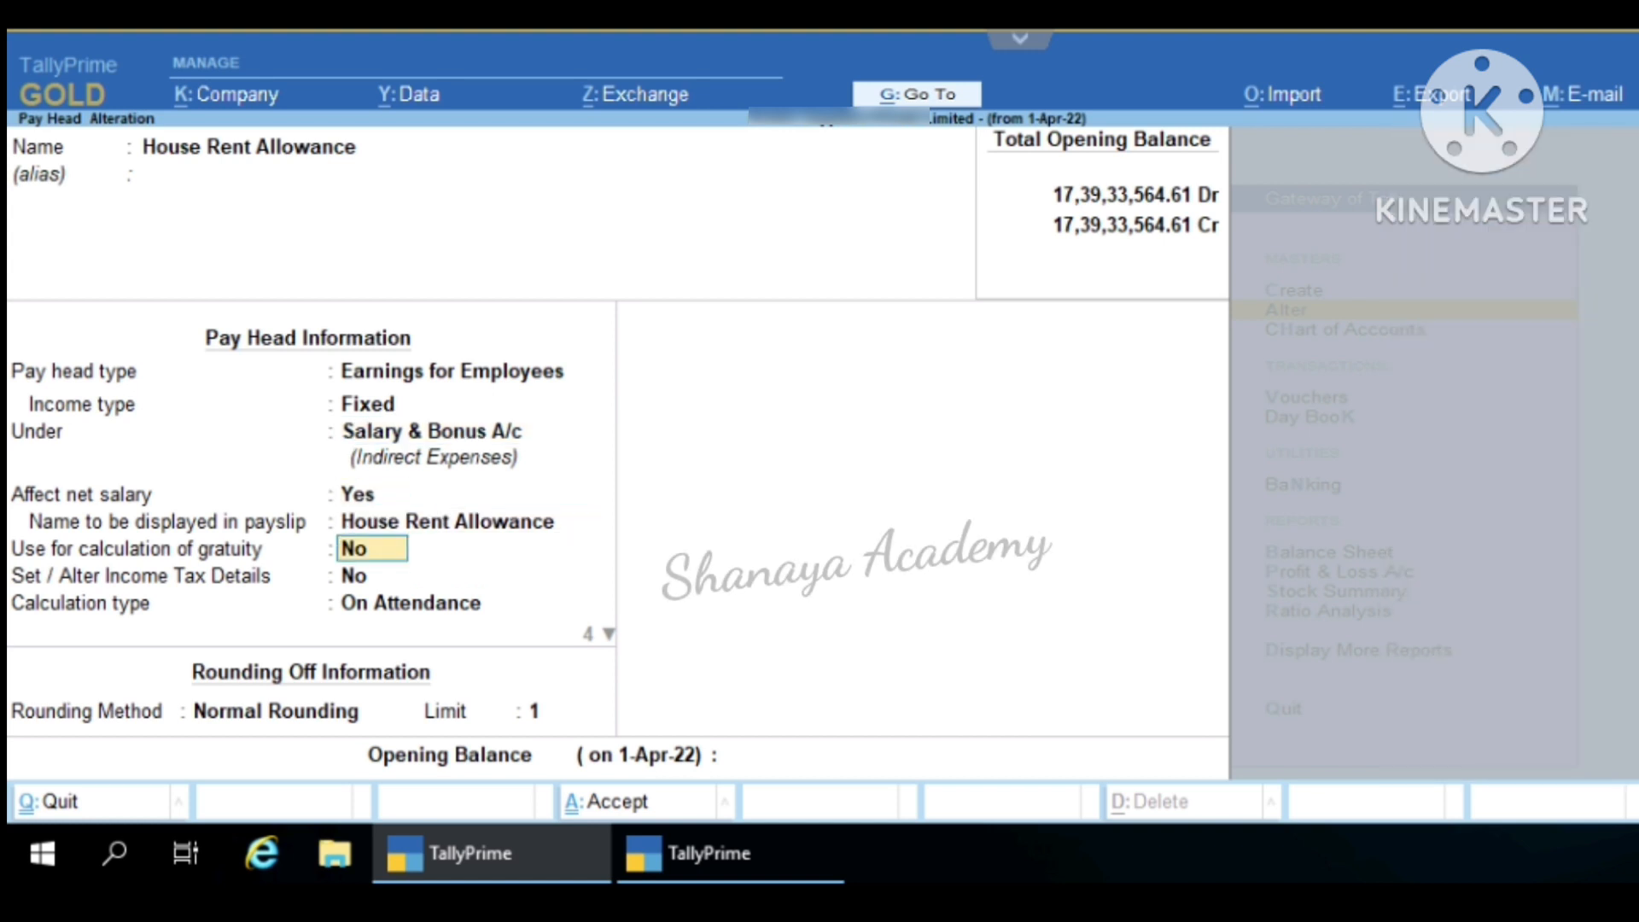
{"action": "key", "text": "Return"}
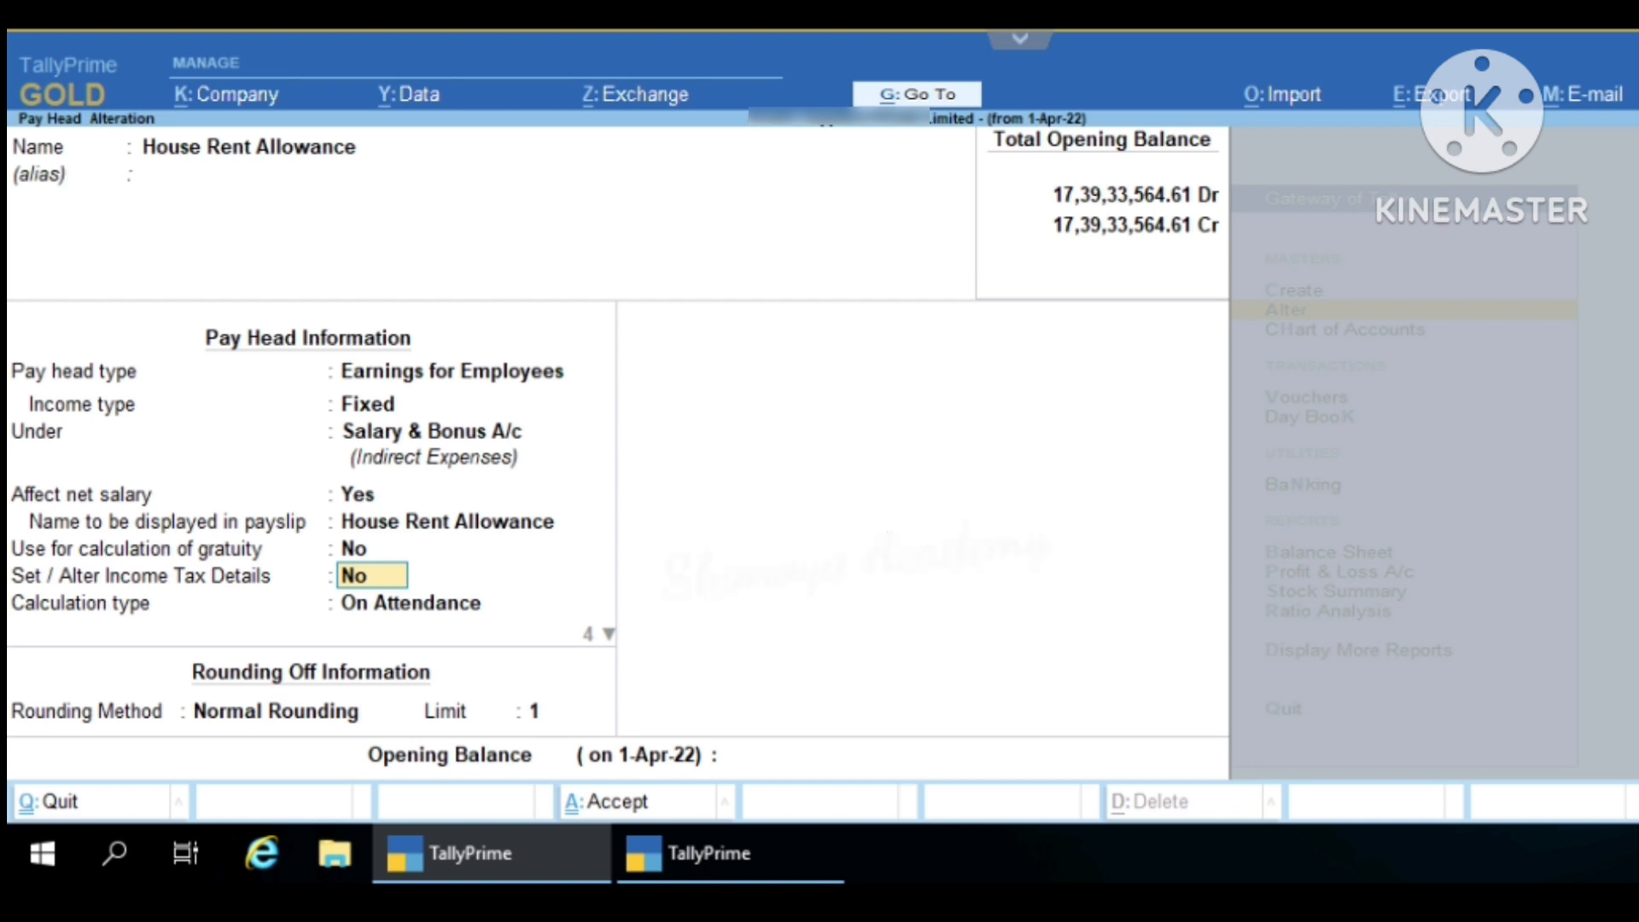
{"action": "key", "text": "Return"}
{"action": "key", "text": "Return"}
{"action": "key", "text": "Return"}
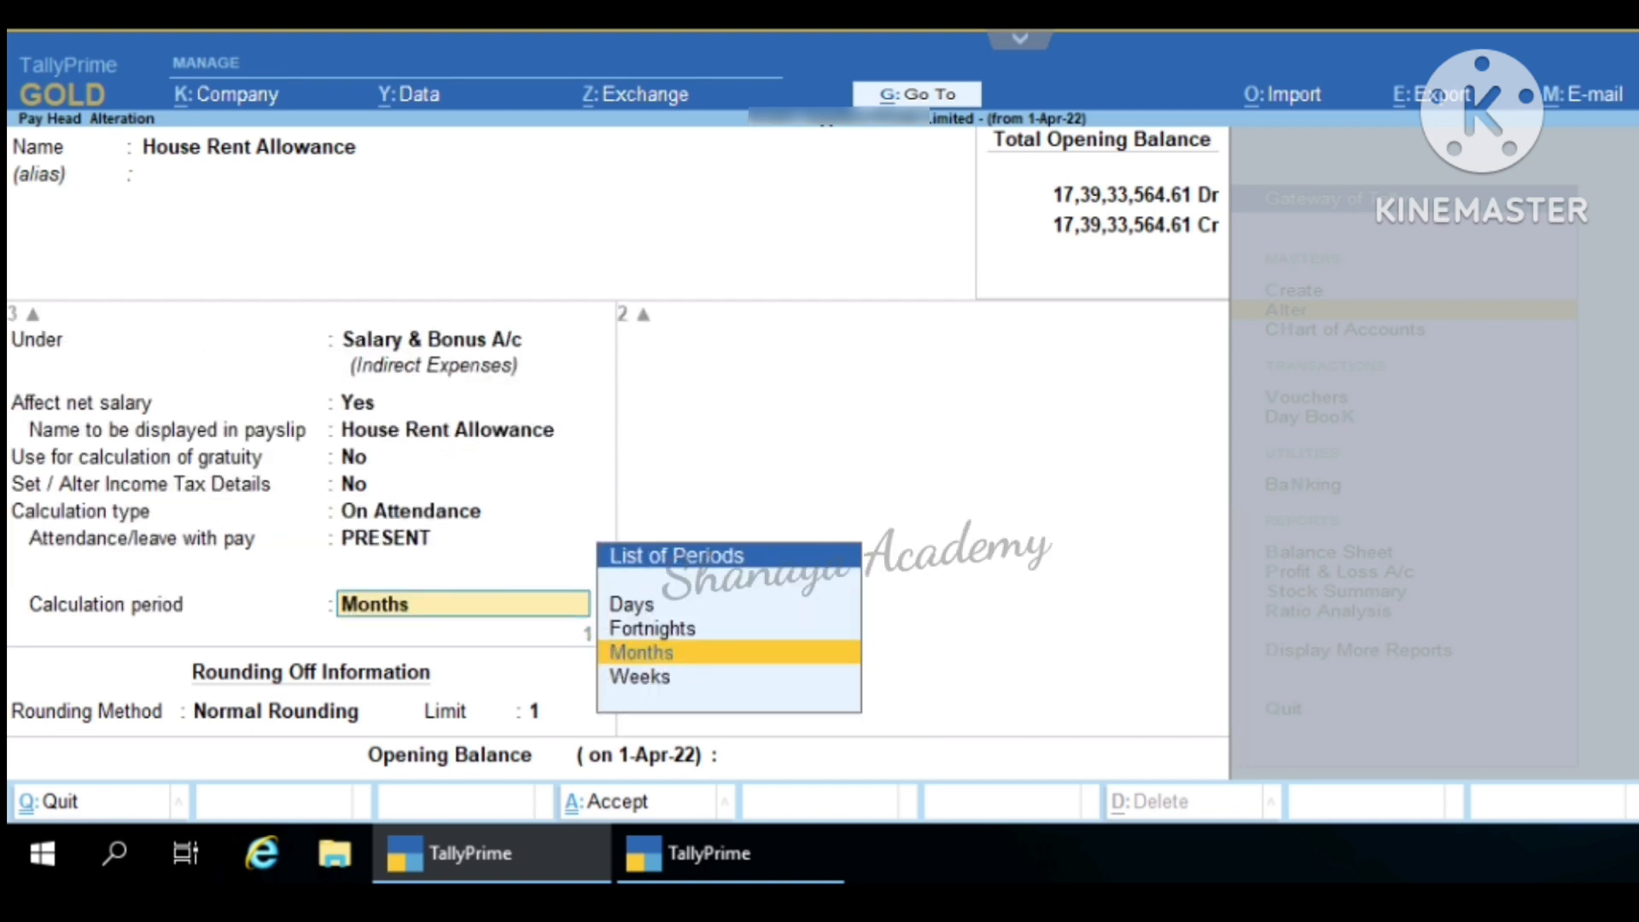
{"action": "key", "text": "Return"}
{"action": "key", "text": "Return"}
{"action": "key", "text": "Return"}
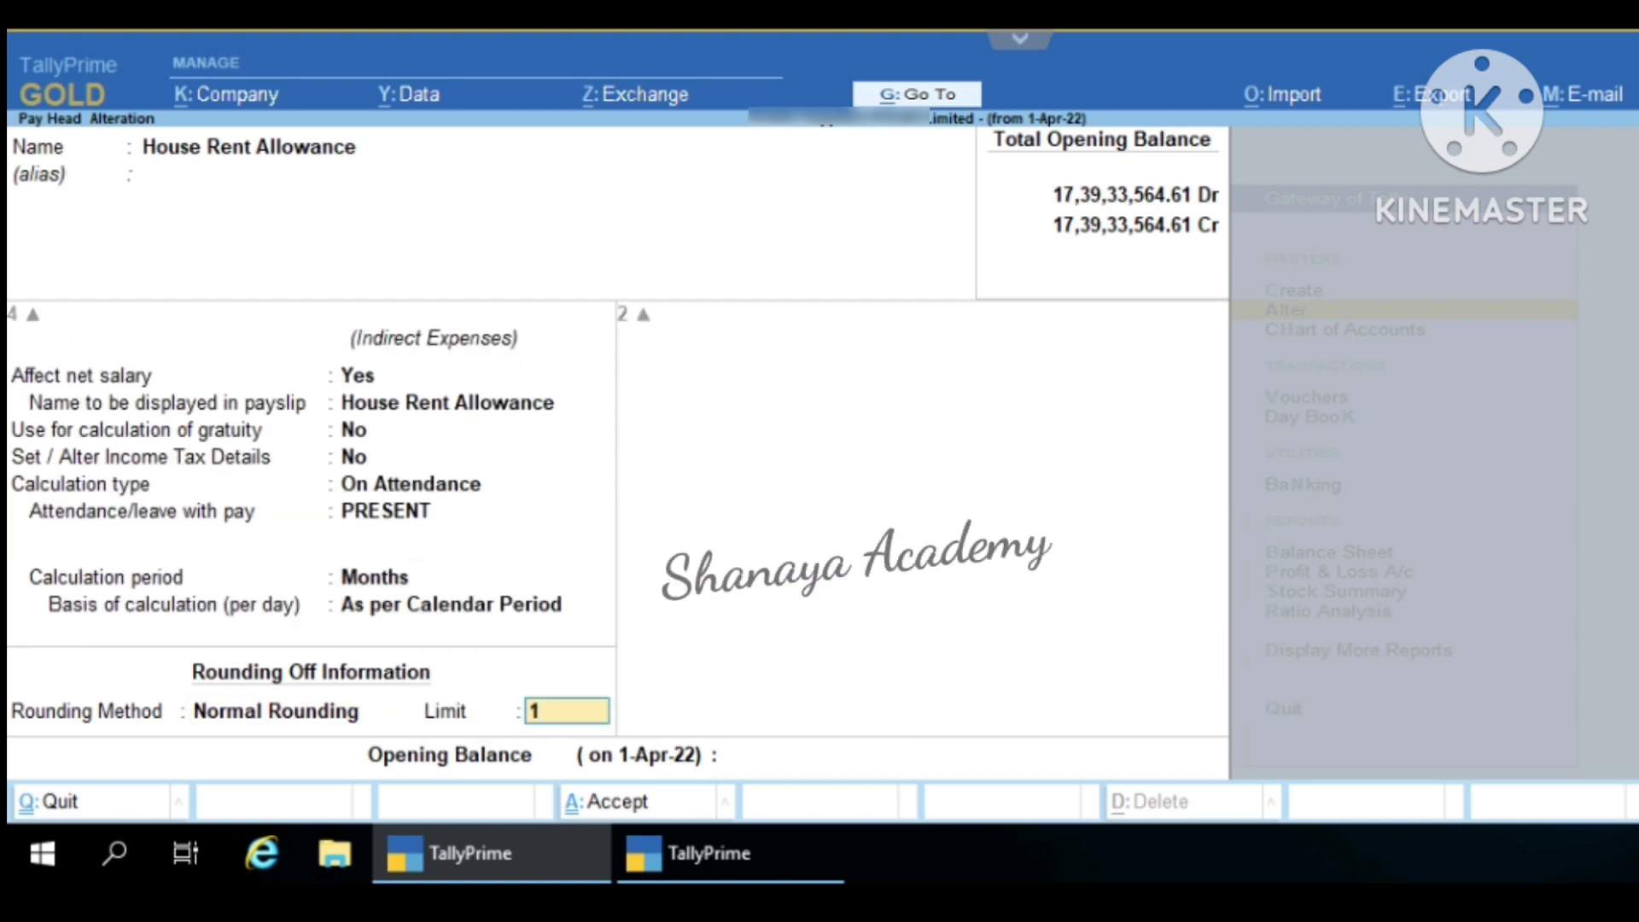
{"action": "key", "text": "Return"}
{"action": "key", "text": "Return"}
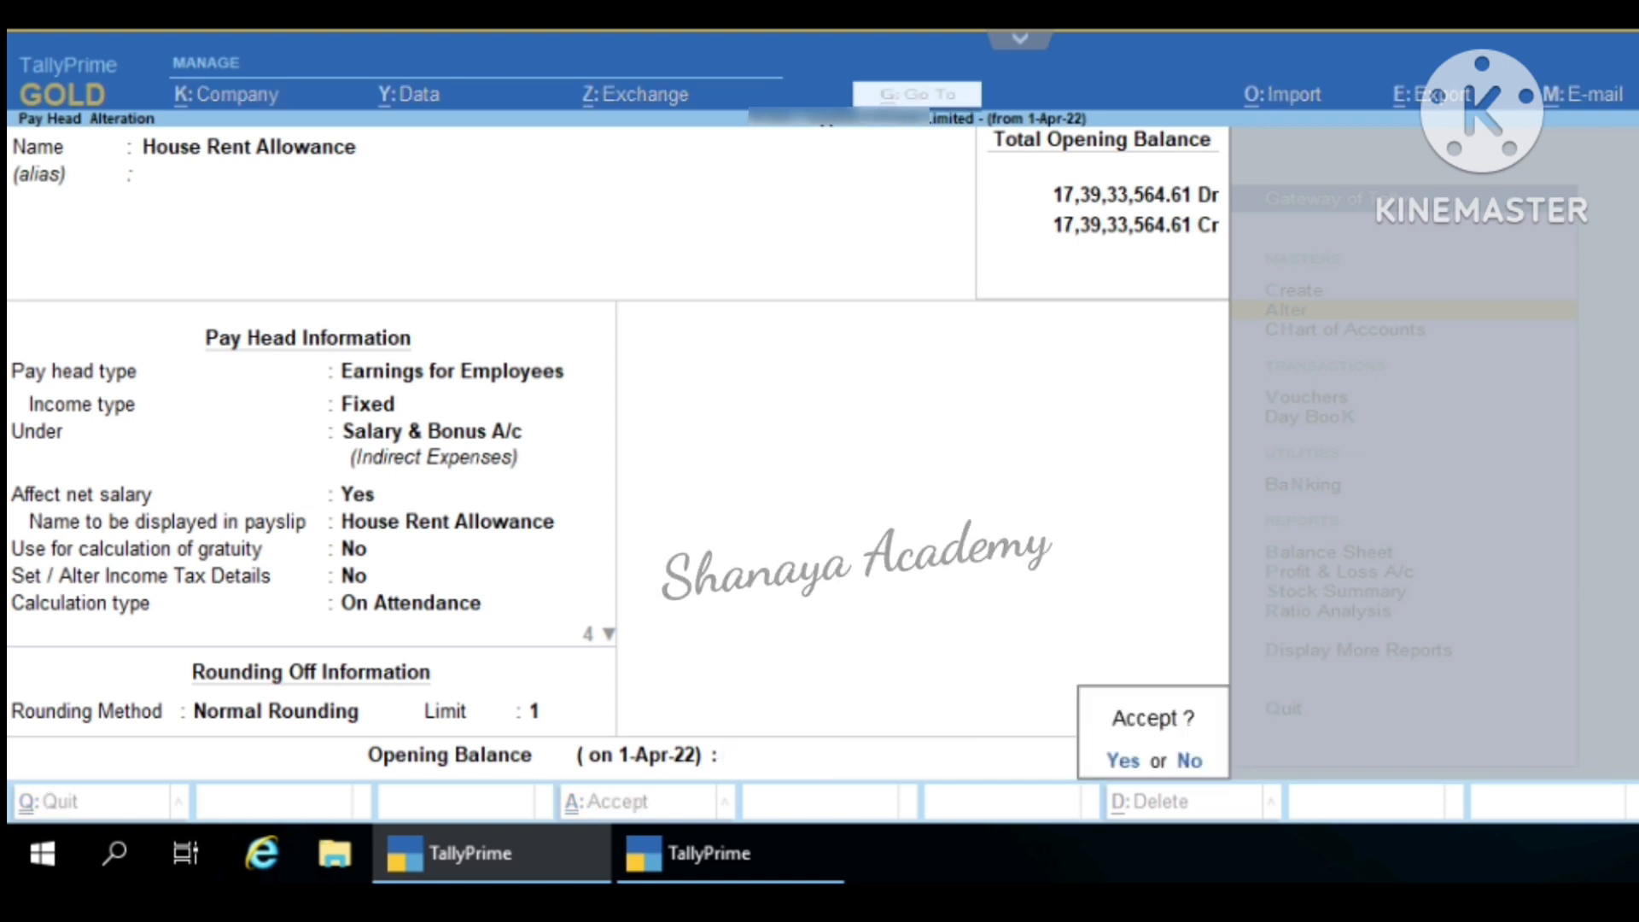
{"action": "key", "text": "Return"}
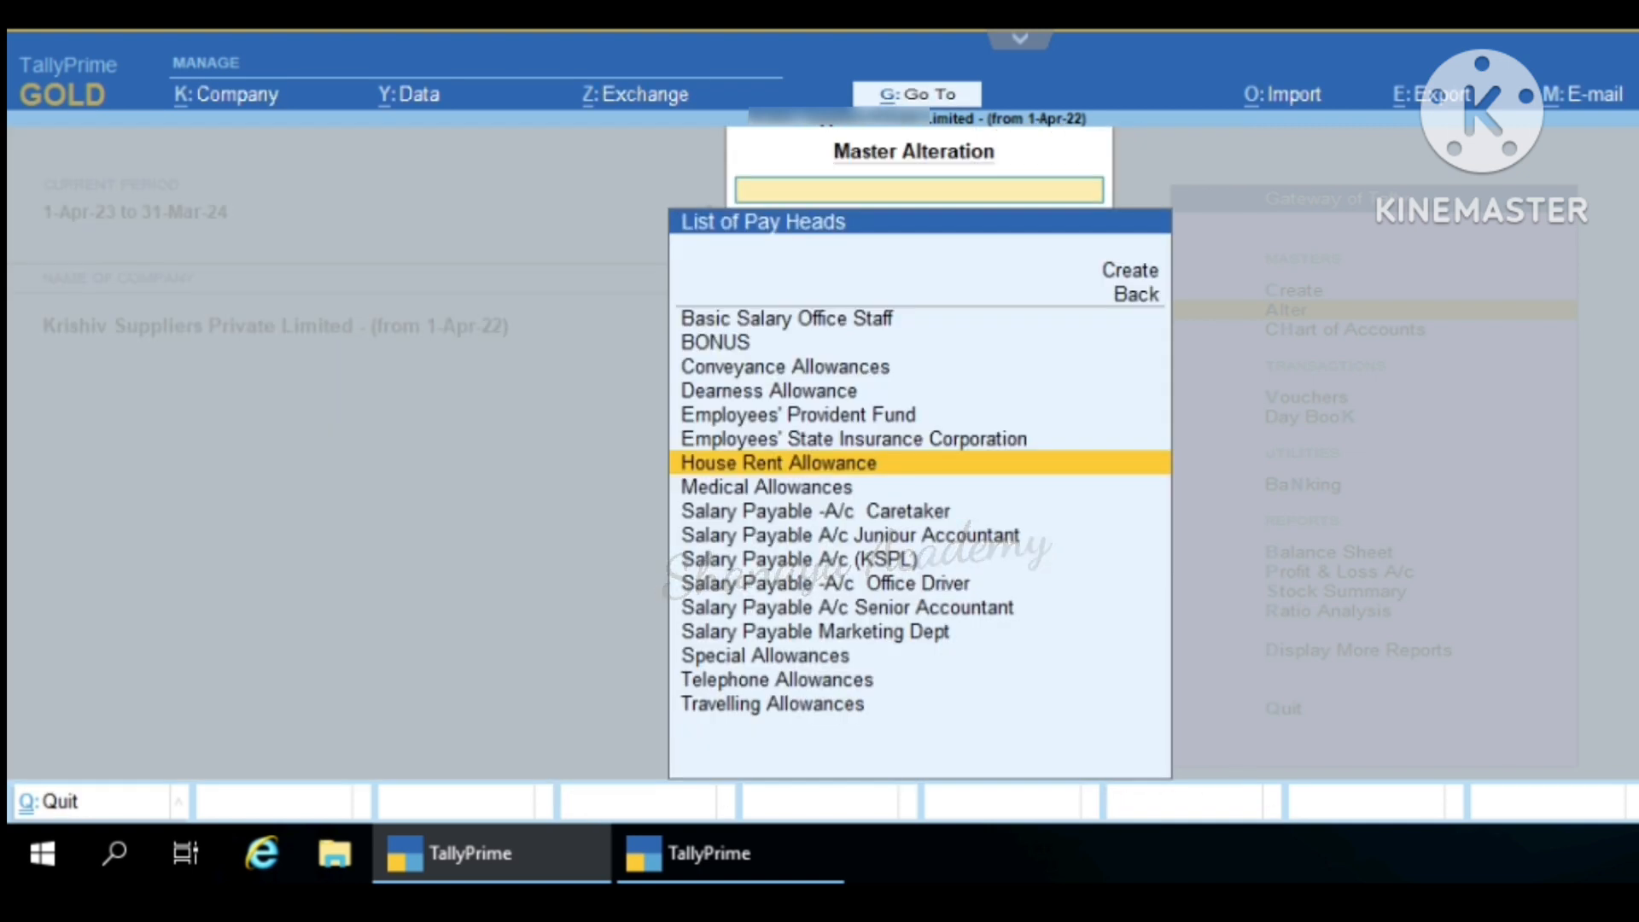
- Open the Medical Allowances pay head and review its pay head type, income type, parent group, net salary setting and payslip name
{"action": "key", "text": "Down"}
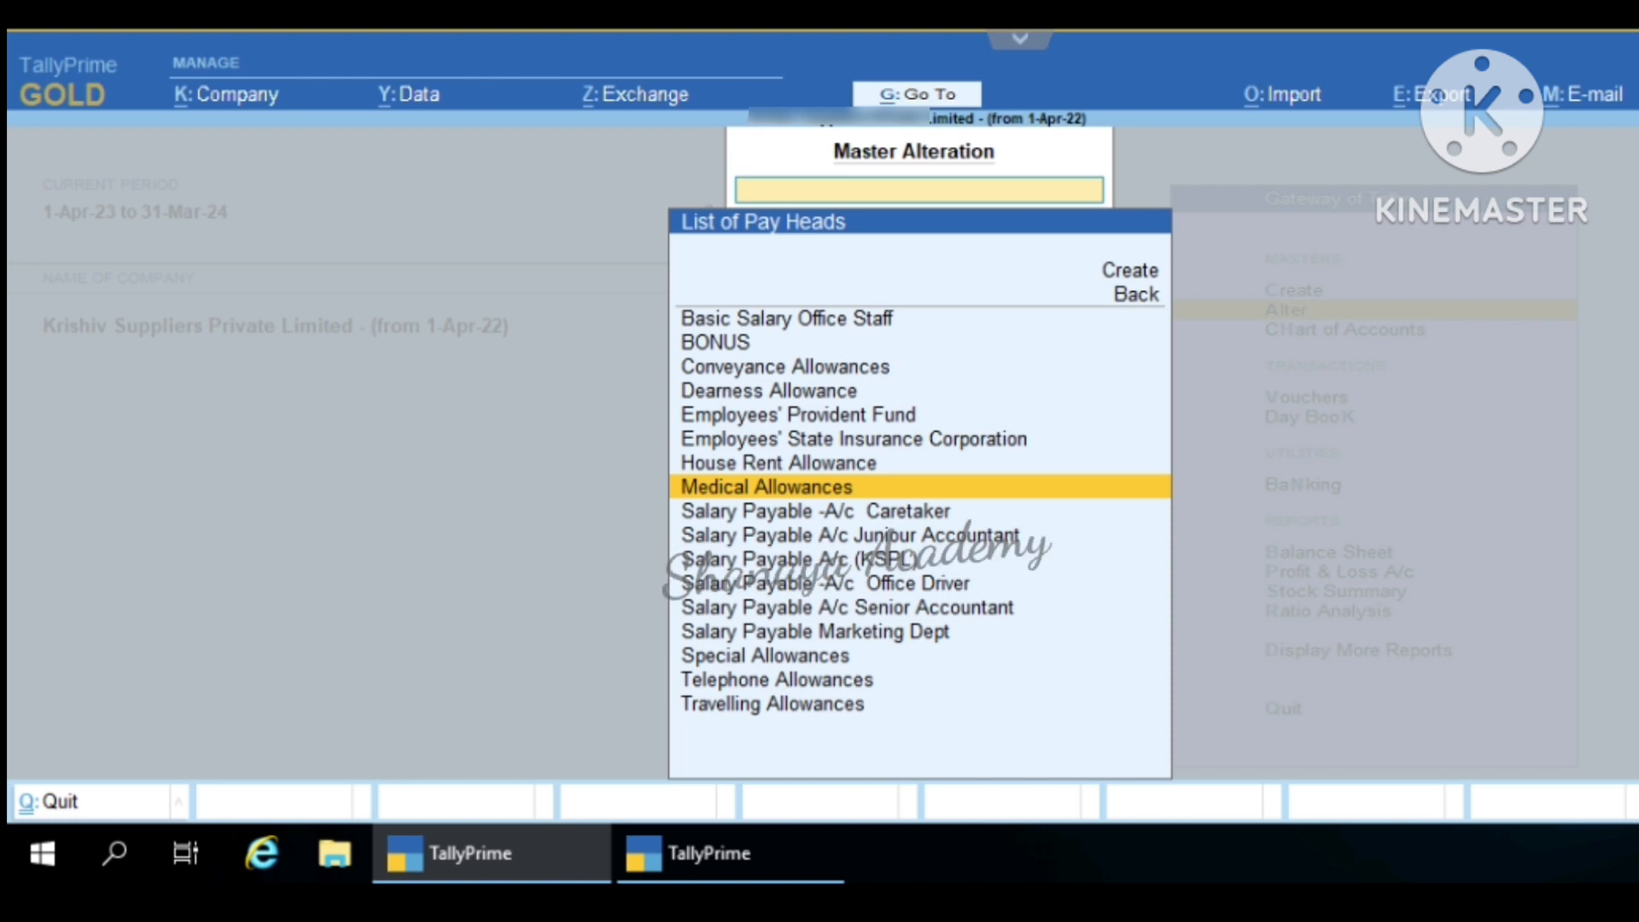
{"action": "key", "text": "Return"}
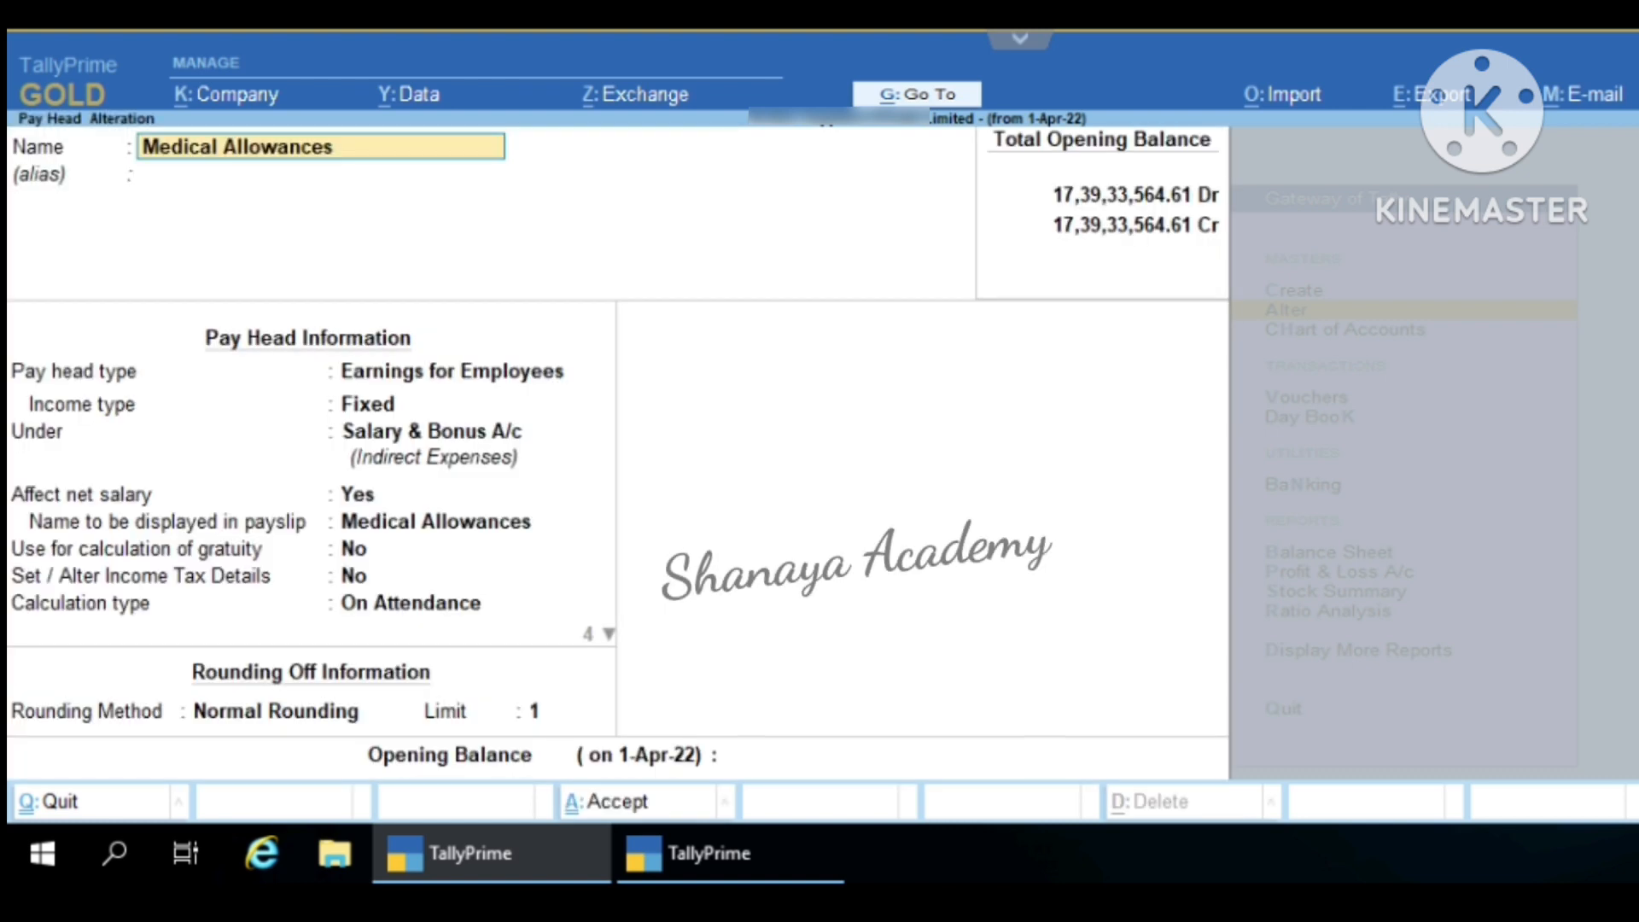
{"action": "key", "text": "Return"}
{"action": "key", "text": "Return"}
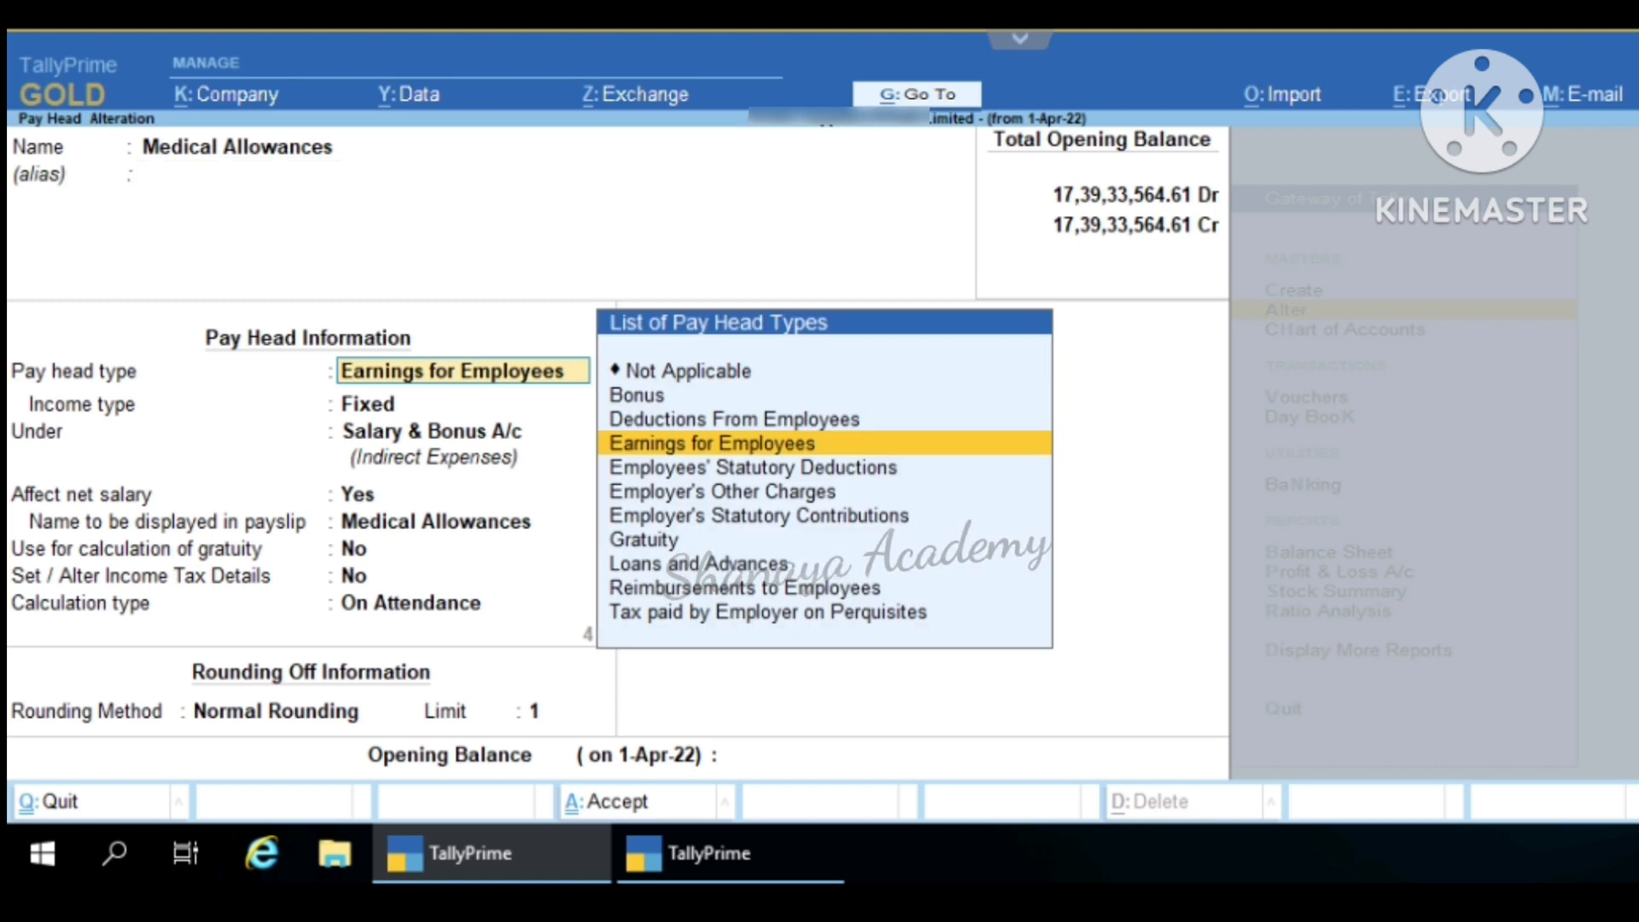
{"action": "key", "text": "Return"}
{"action": "key", "text": "Return"}
{"action": "key", "text": "Return"}
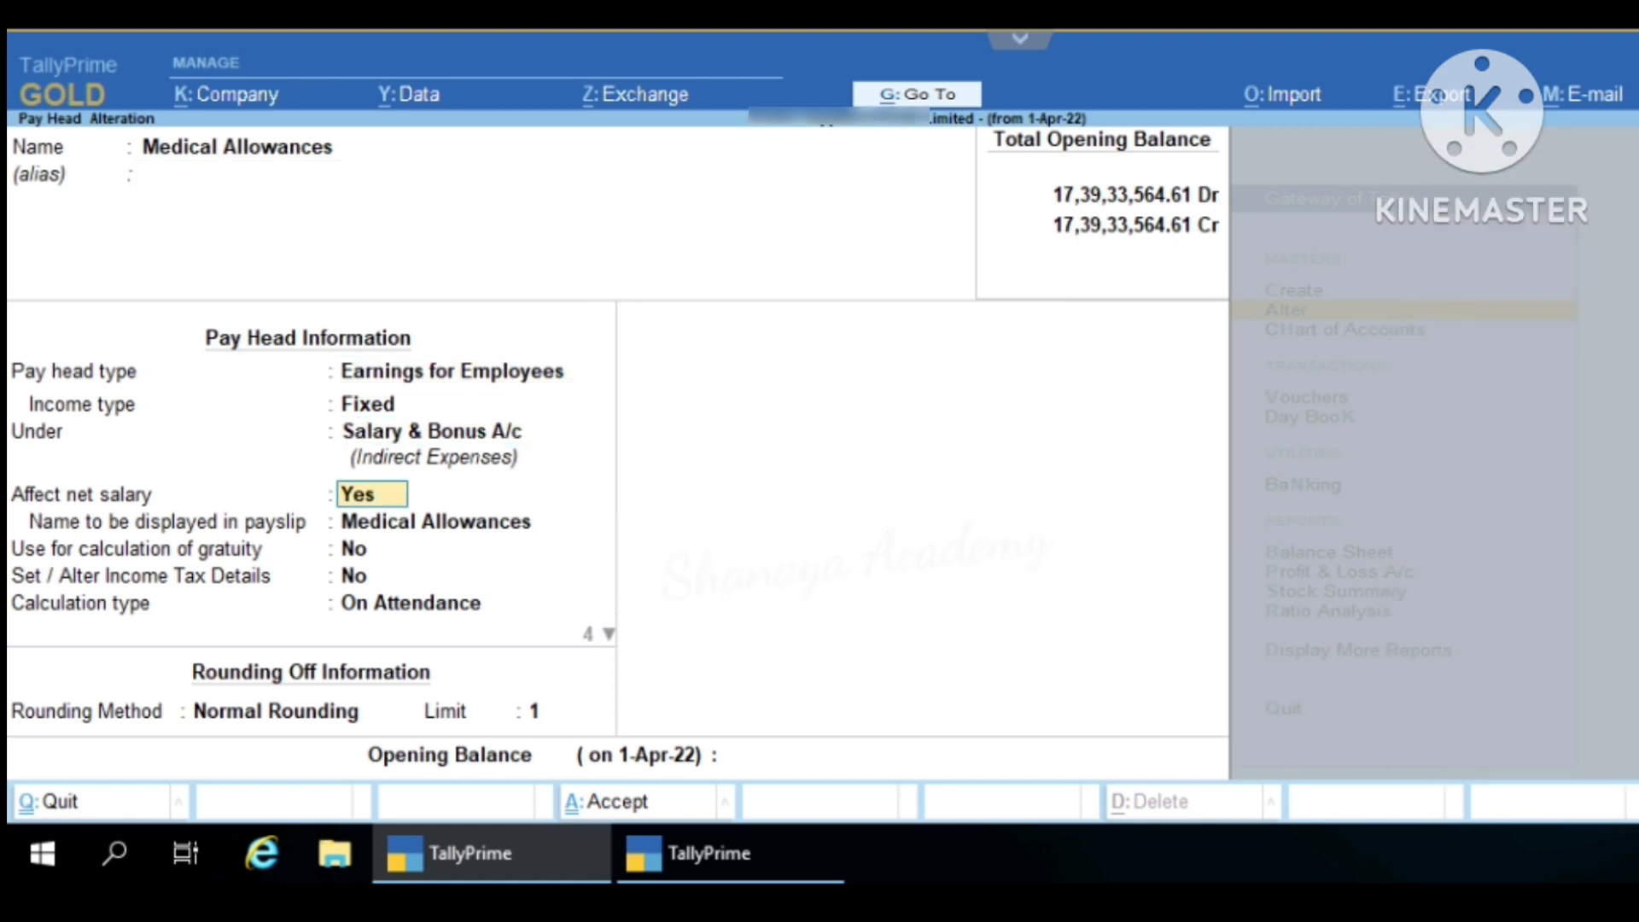
{"action": "key", "text": "Return"}
- Review the Medical Allowances pay head's gratuity, income tax, attendance-based calculation, rounding and opening balance settings, and accept it
{"action": "key", "text": "Return"}
{"action": "key", "text": "Return"}
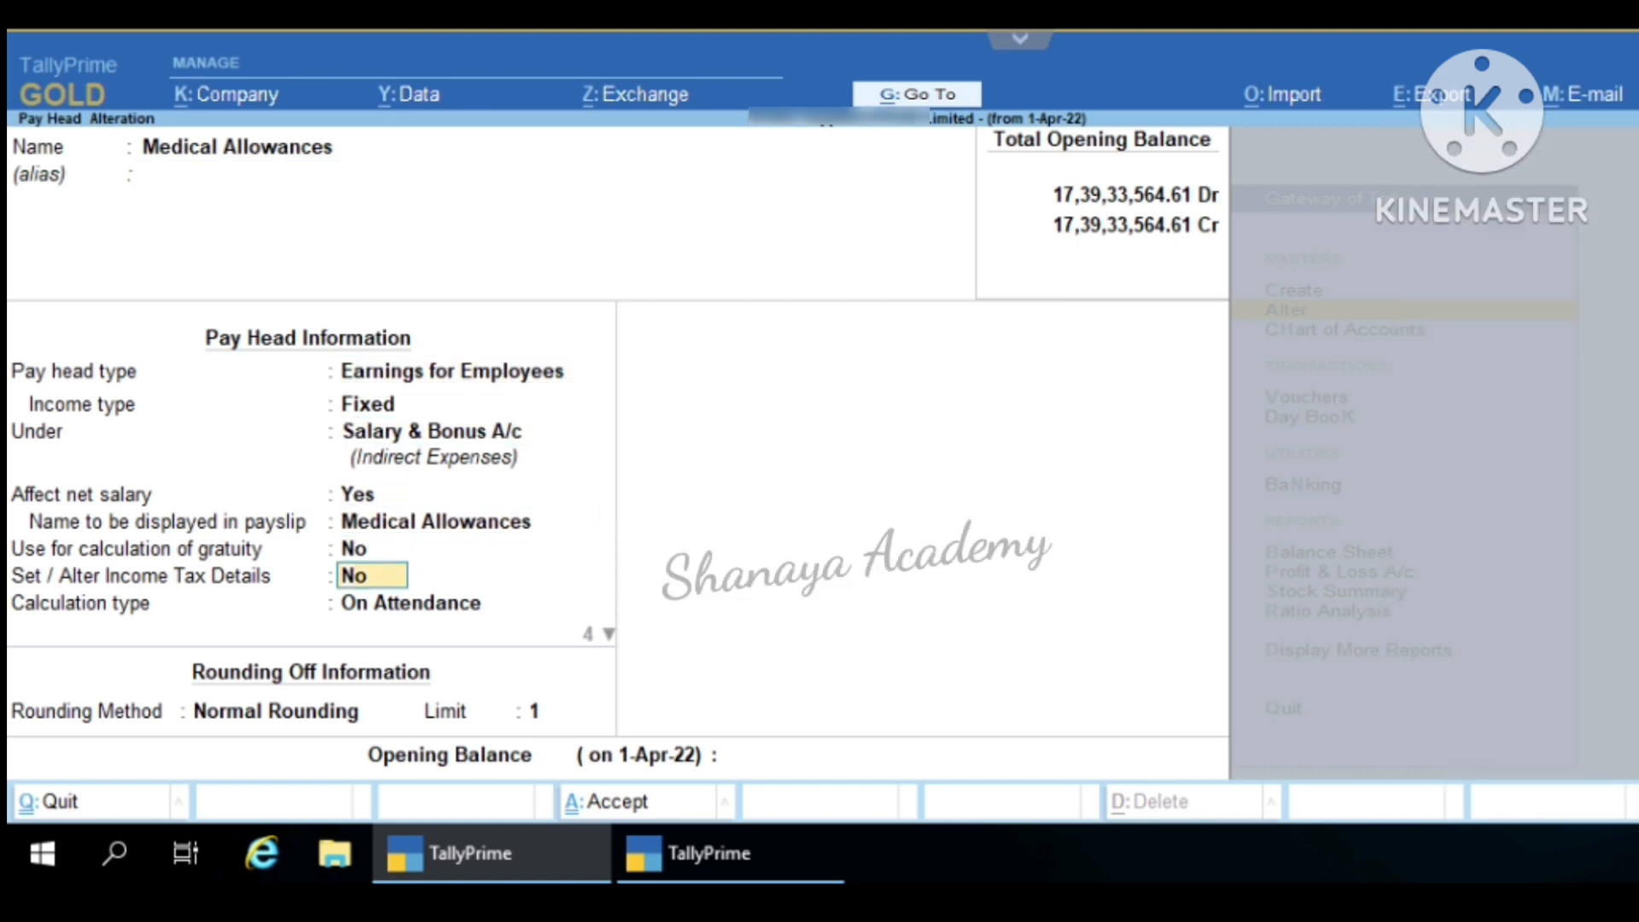
{"action": "key", "text": "Return"}
{"action": "key", "text": "Return"}
{"action": "key", "text": "Return"}
{"action": "key", "text": "Return"}
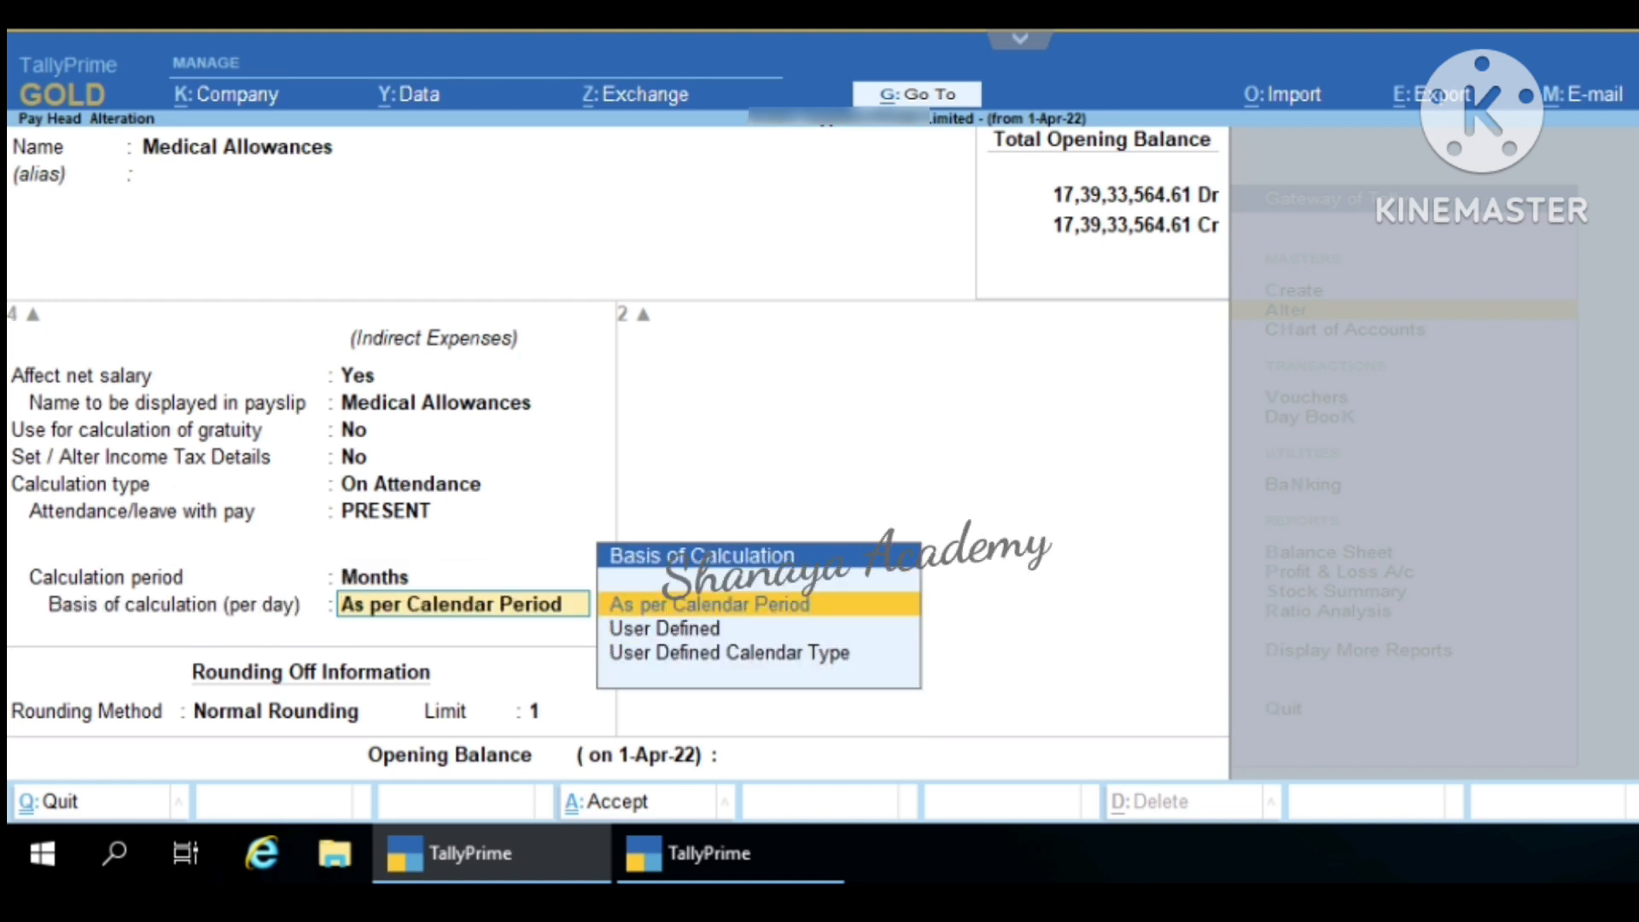
{"action": "key", "text": "Return"}
{"action": "key", "text": "Return"}
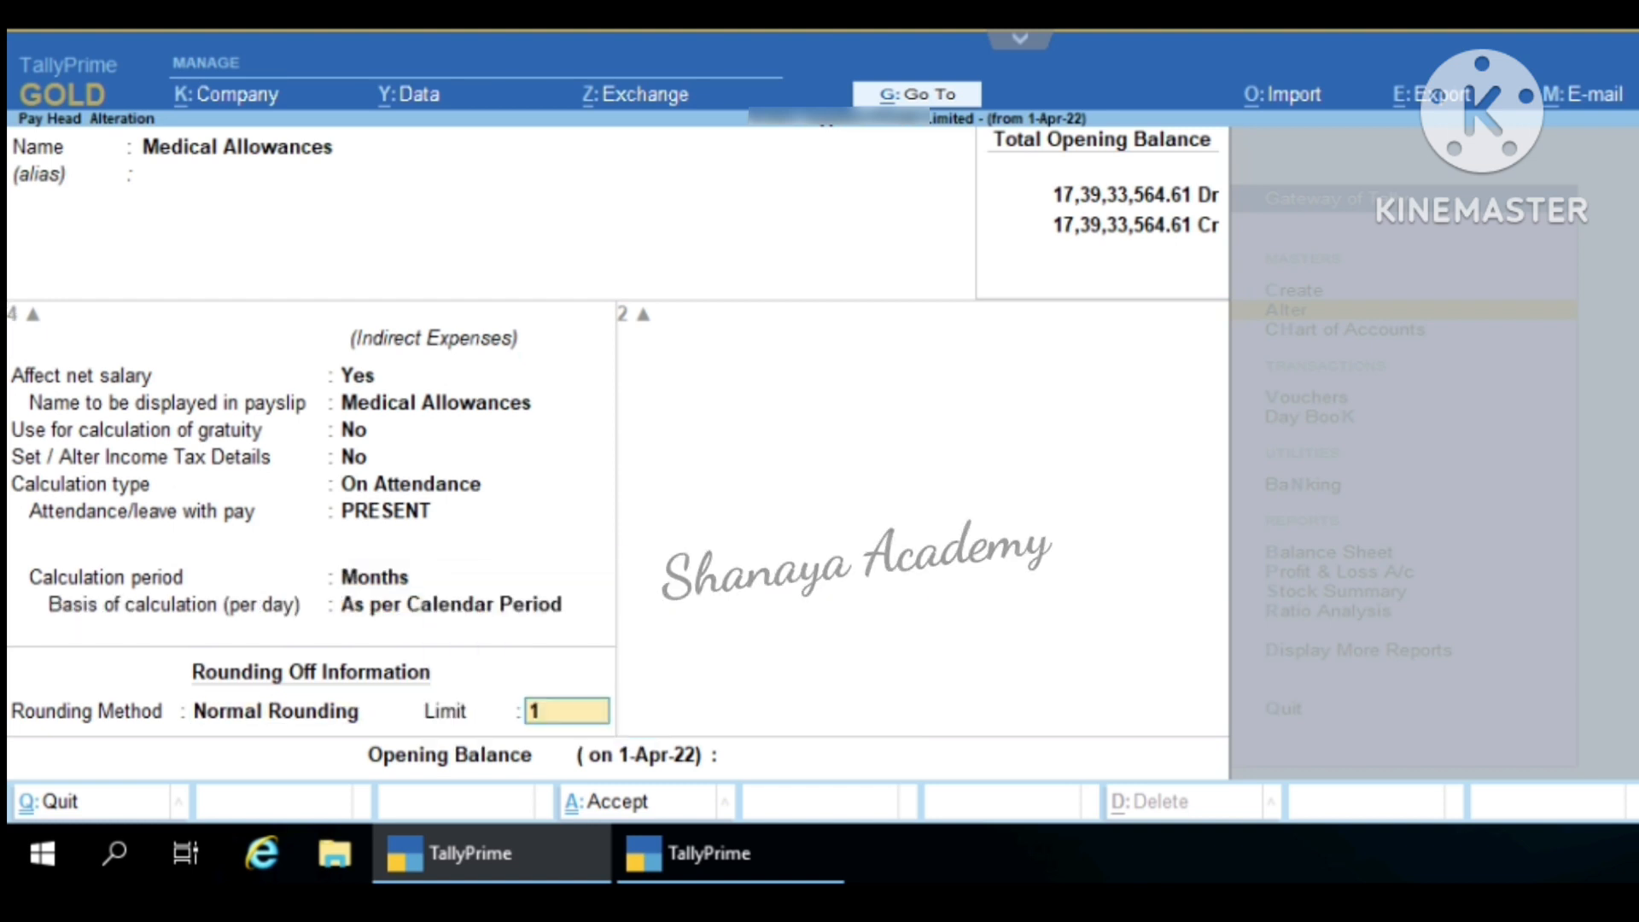
{"action": "key", "text": "Return"}
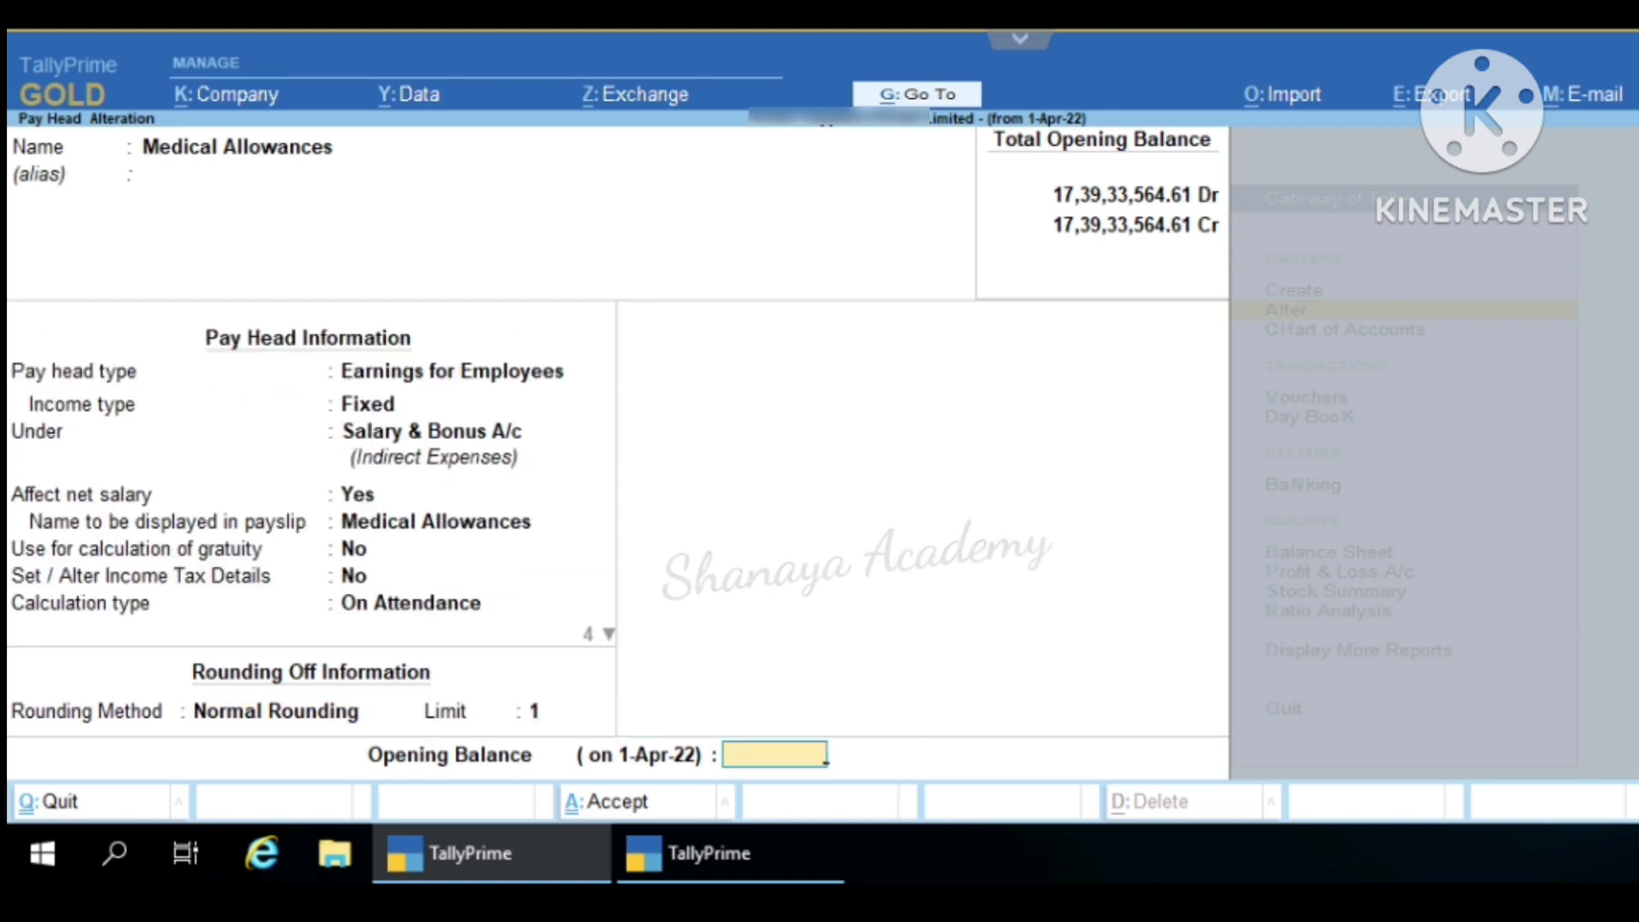
{"action": "key", "text": "Return"}
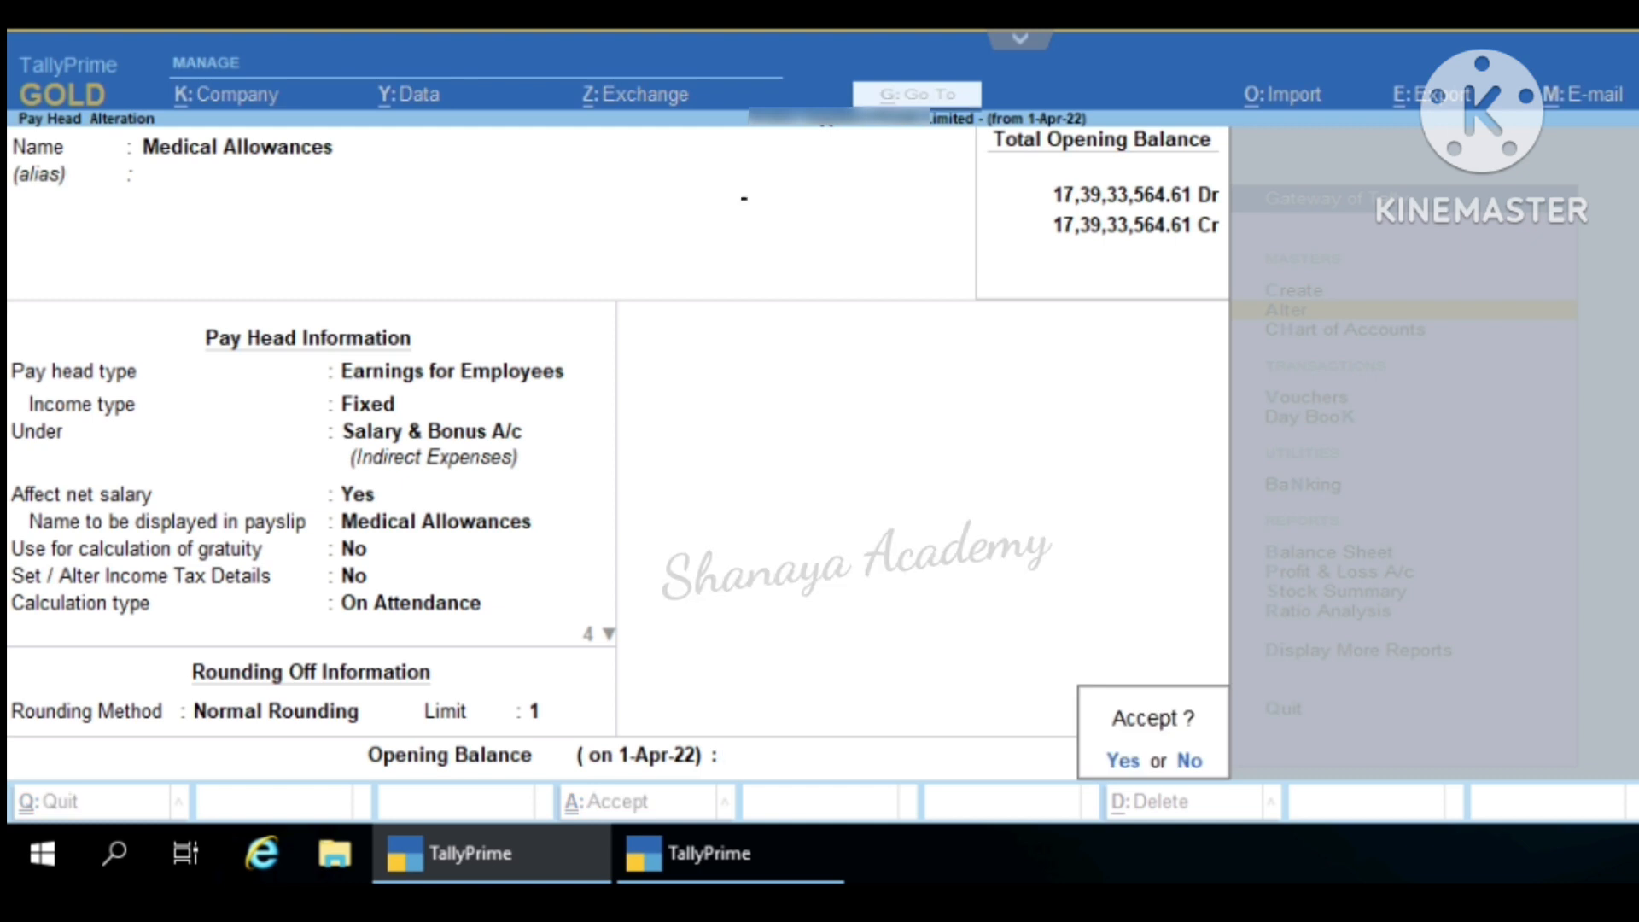
{"action": "key", "text": "Return"}
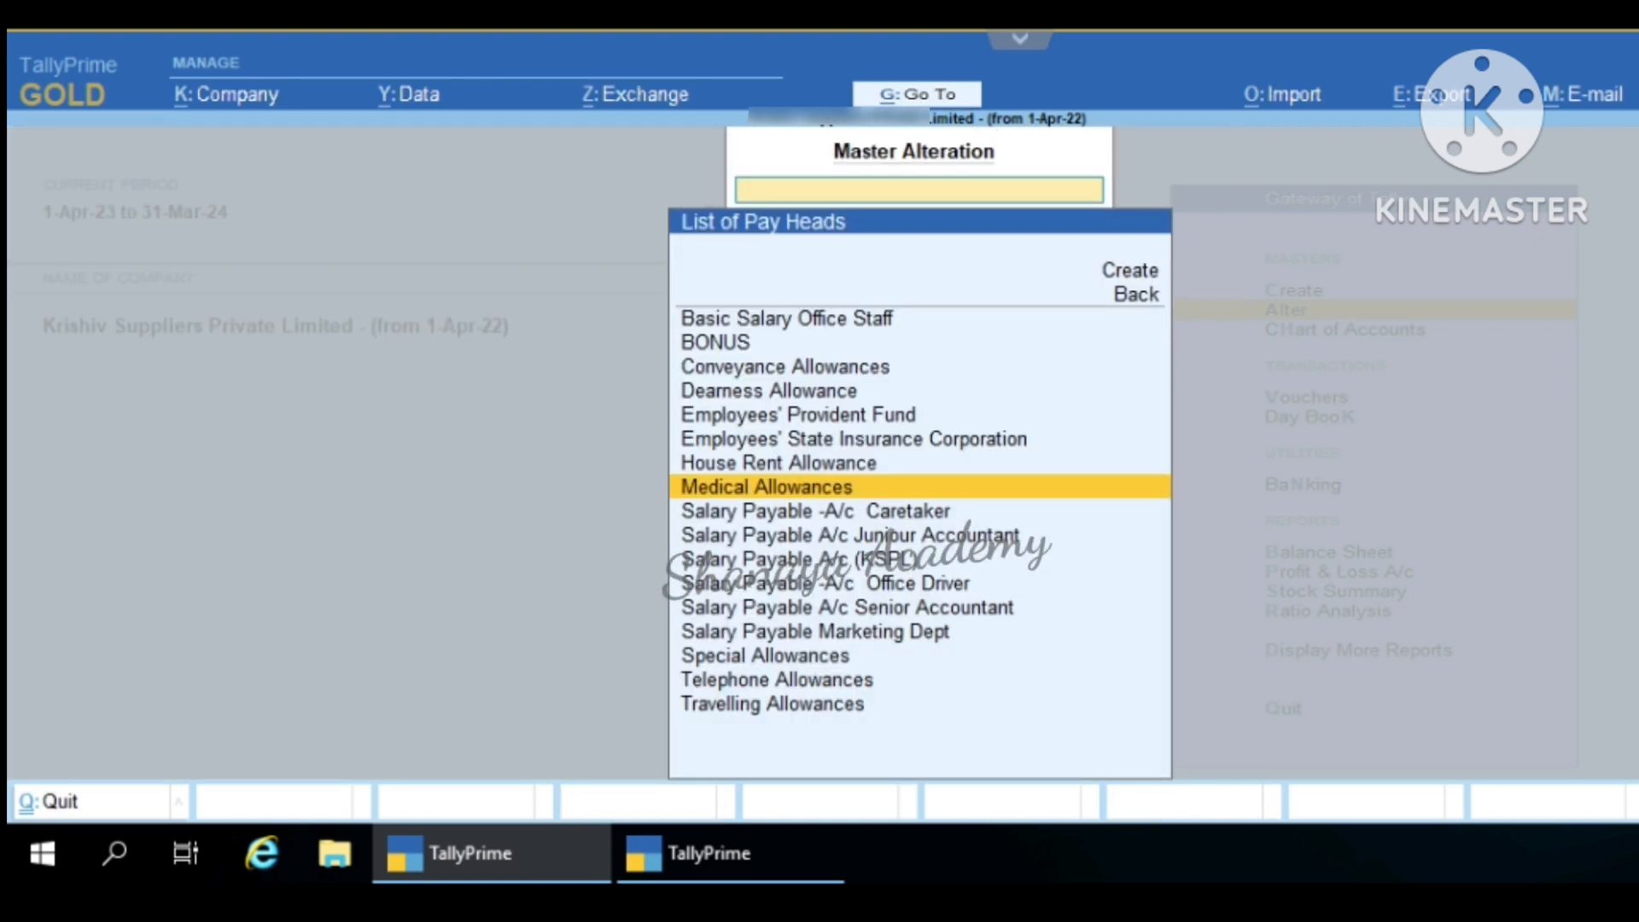
- Open the Telephone Allowances pay head for alteration from the list of pay heads
{"action": "key", "text": "Down"}
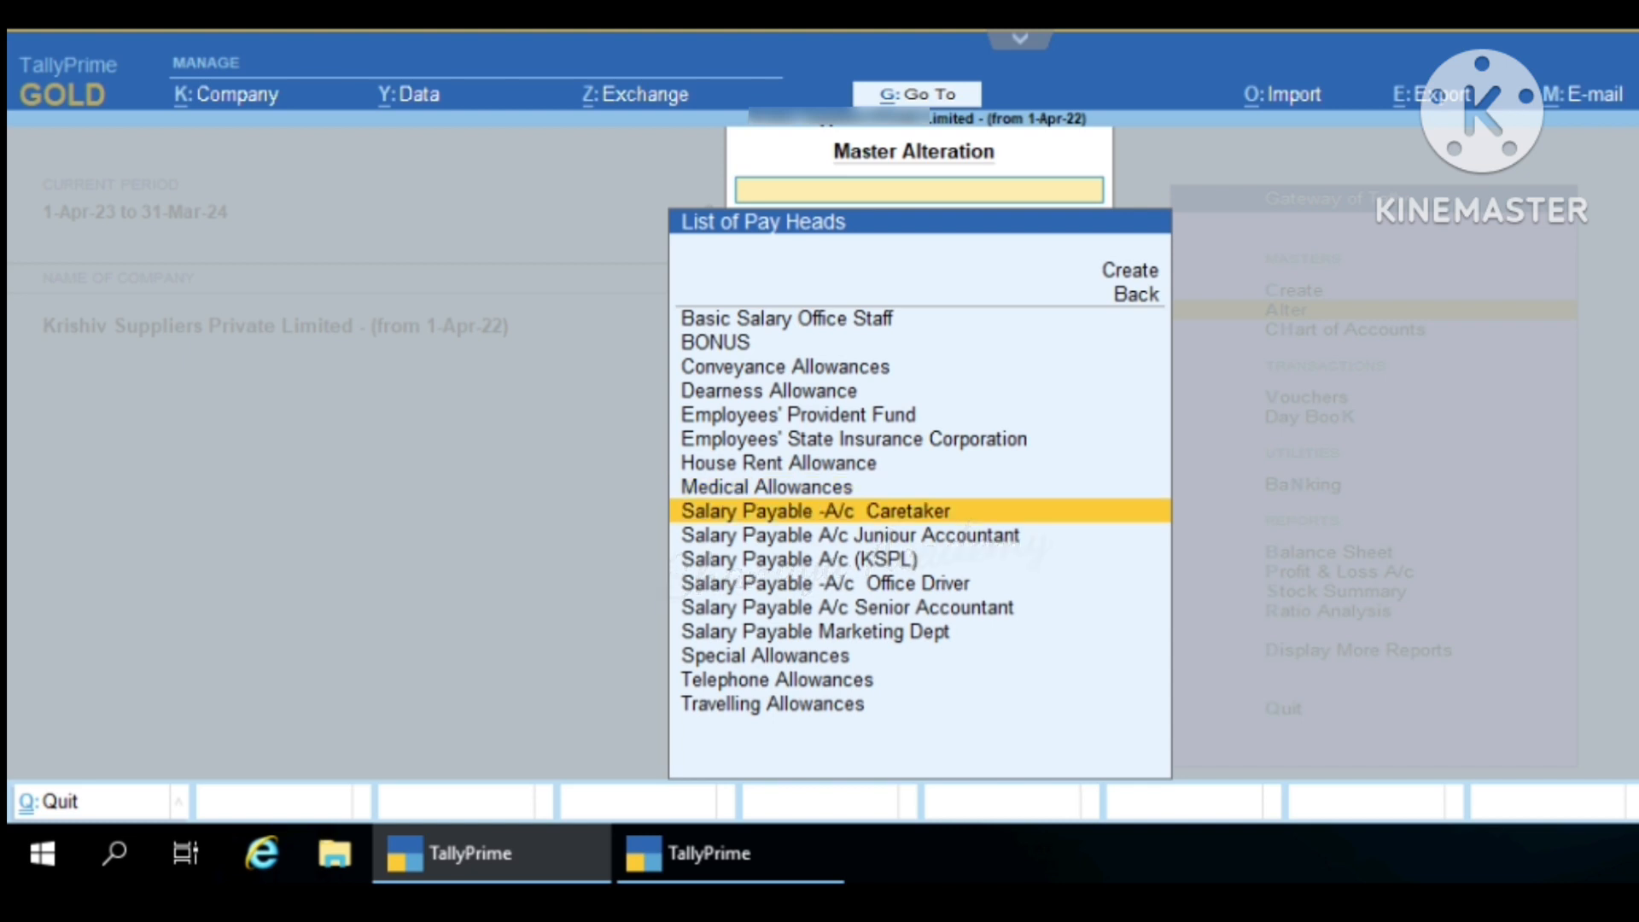
{"action": "key", "text": "Down"}
{"action": "key", "text": "Down"}
{"action": "key", "text": "Down"}
{"action": "key", "text": "Down"}
{"action": "key", "text": "Down"}
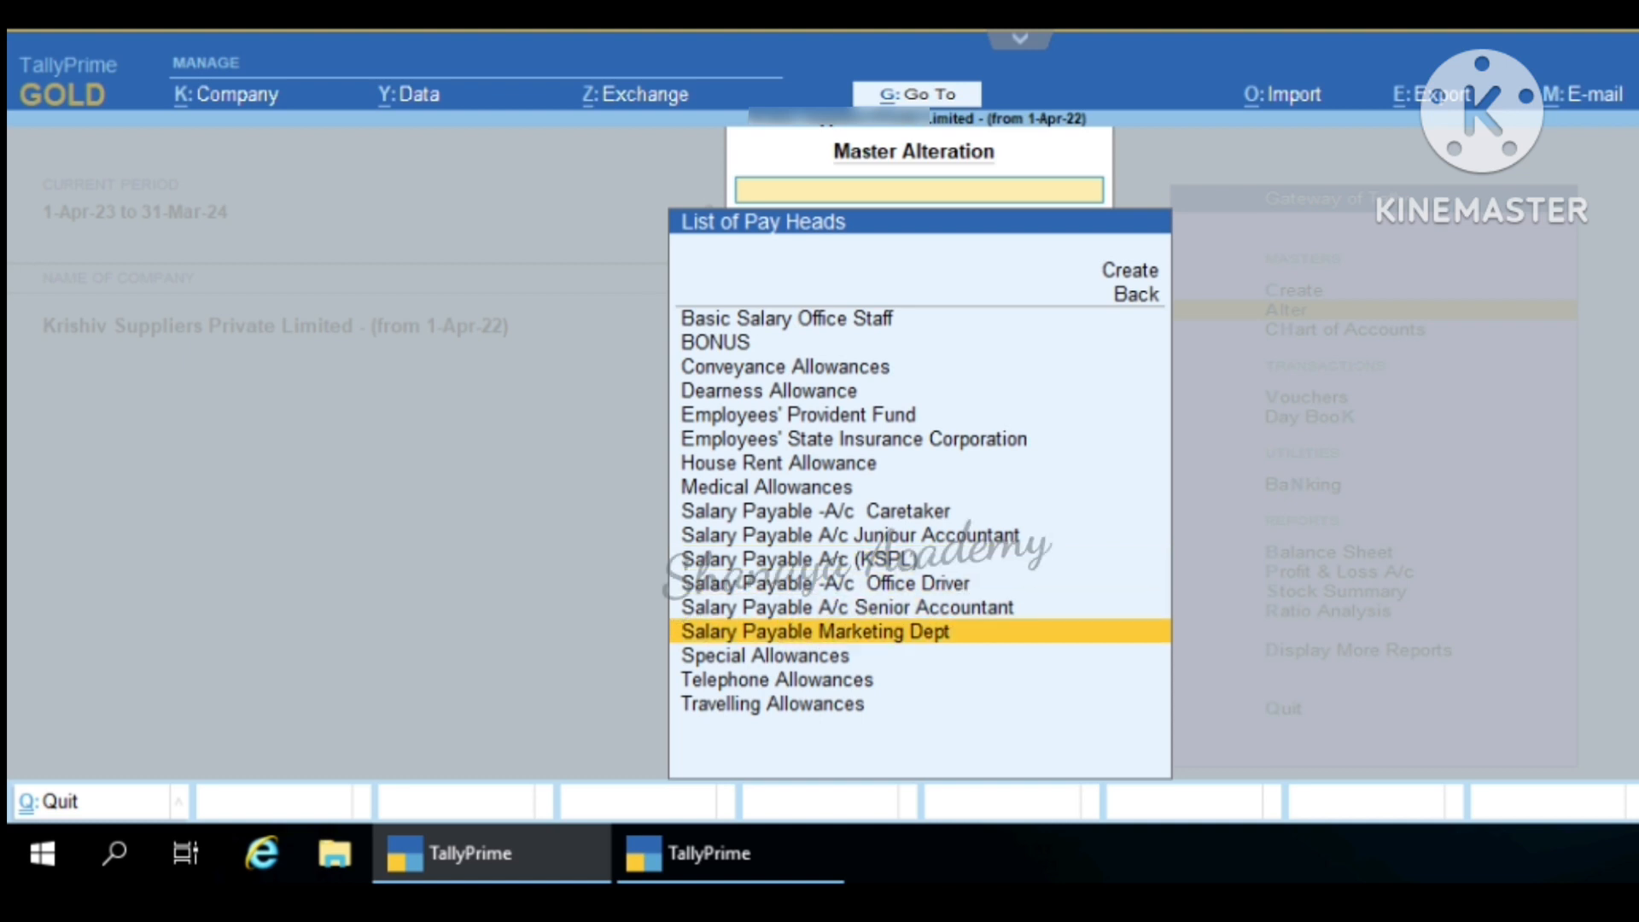
{"action": "key", "text": "Down"}
{"action": "key", "text": "Down"}
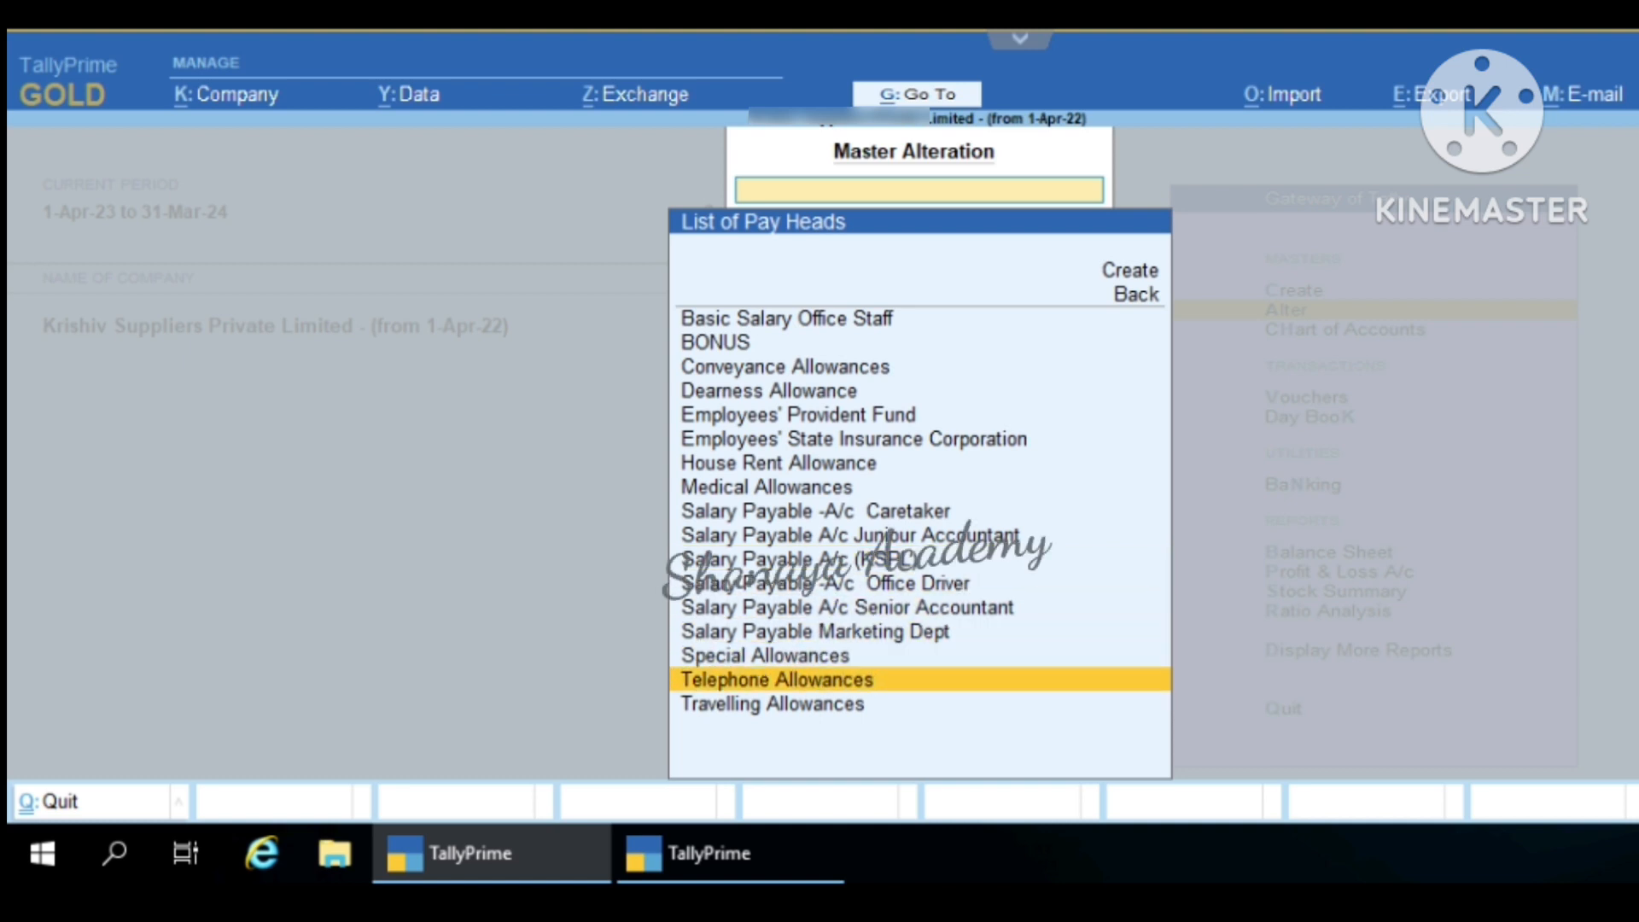
{"action": "key", "text": "Return"}
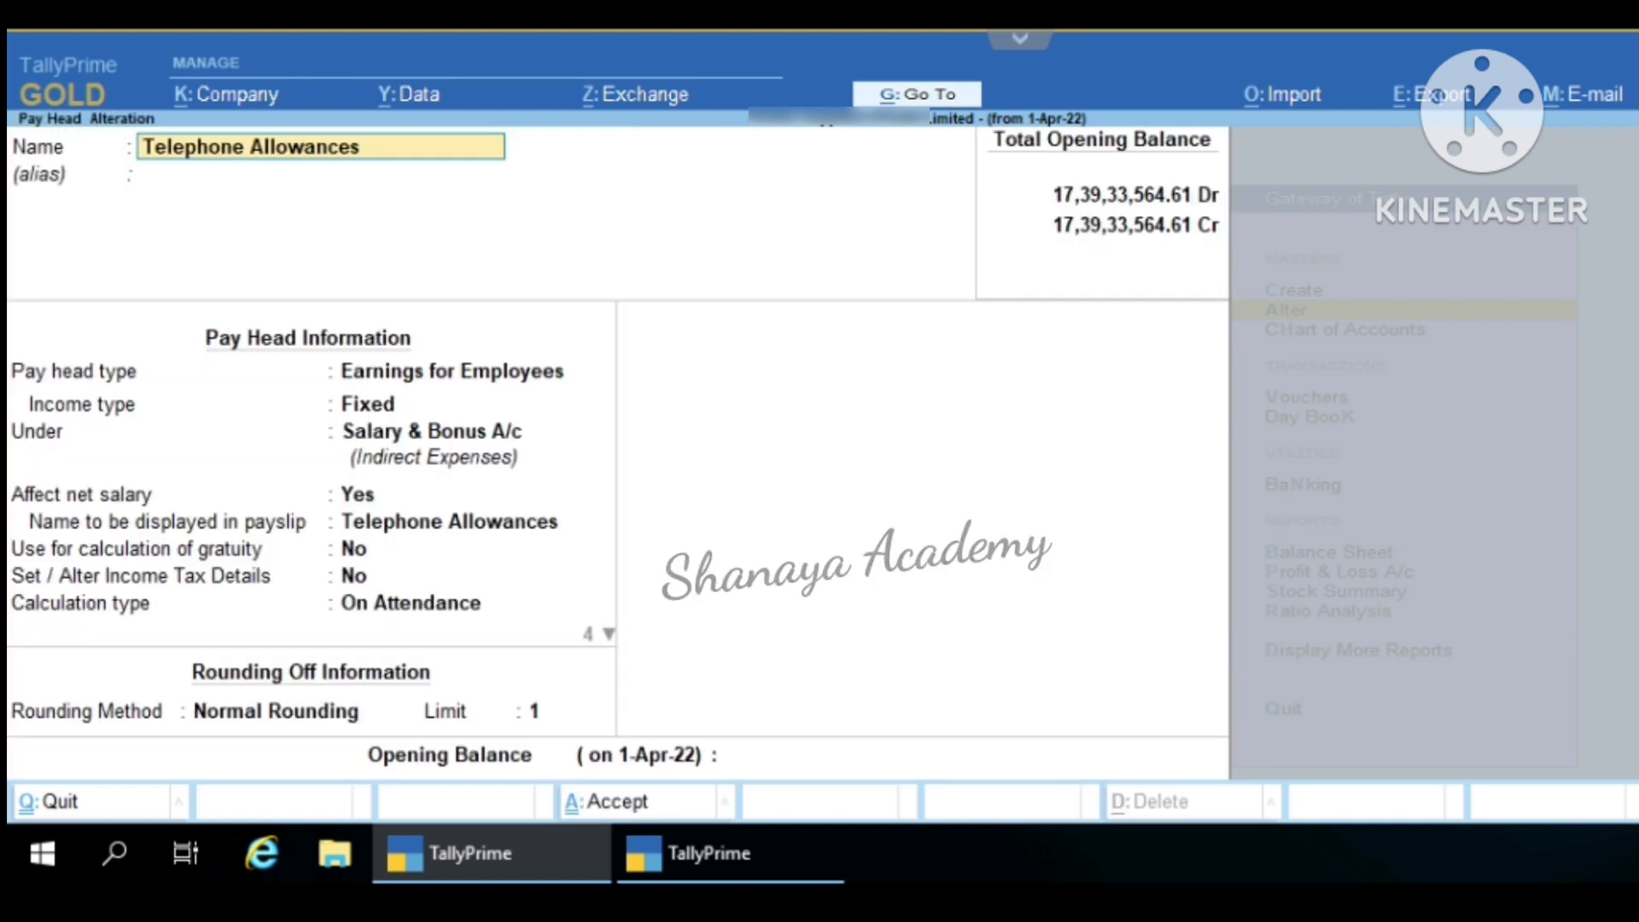
- Review the Telephone Allowances pay head's type, income type, parent group, net salary setting and payslip name
{"action": "key", "text": "Return"}
{"action": "key", "text": "Return"}
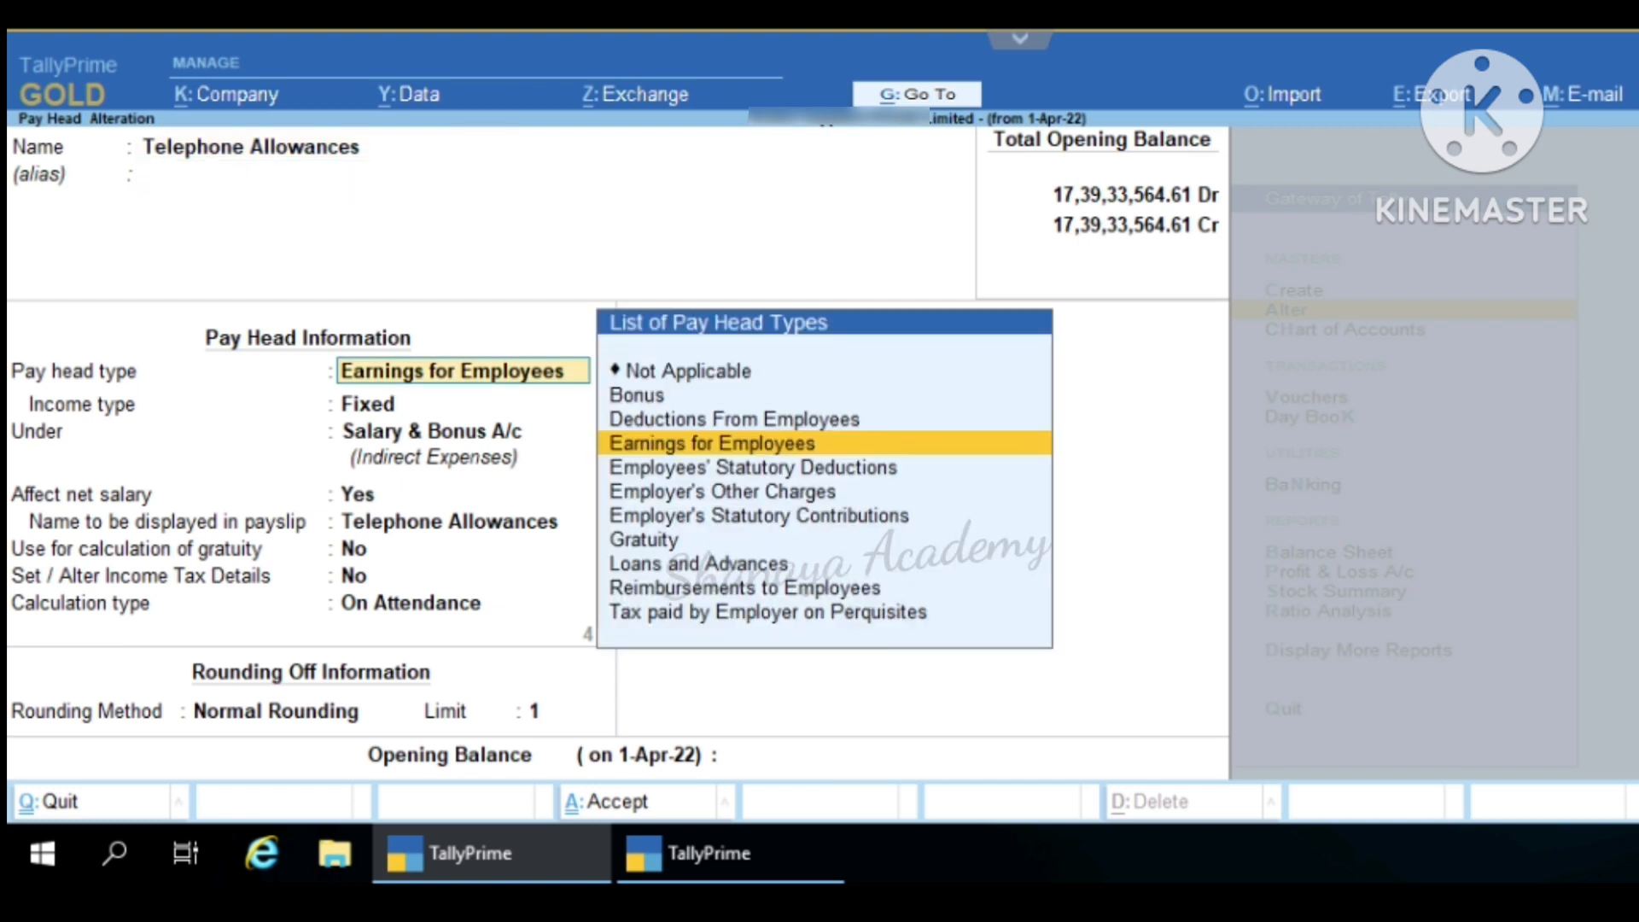
{"action": "key", "text": "Return"}
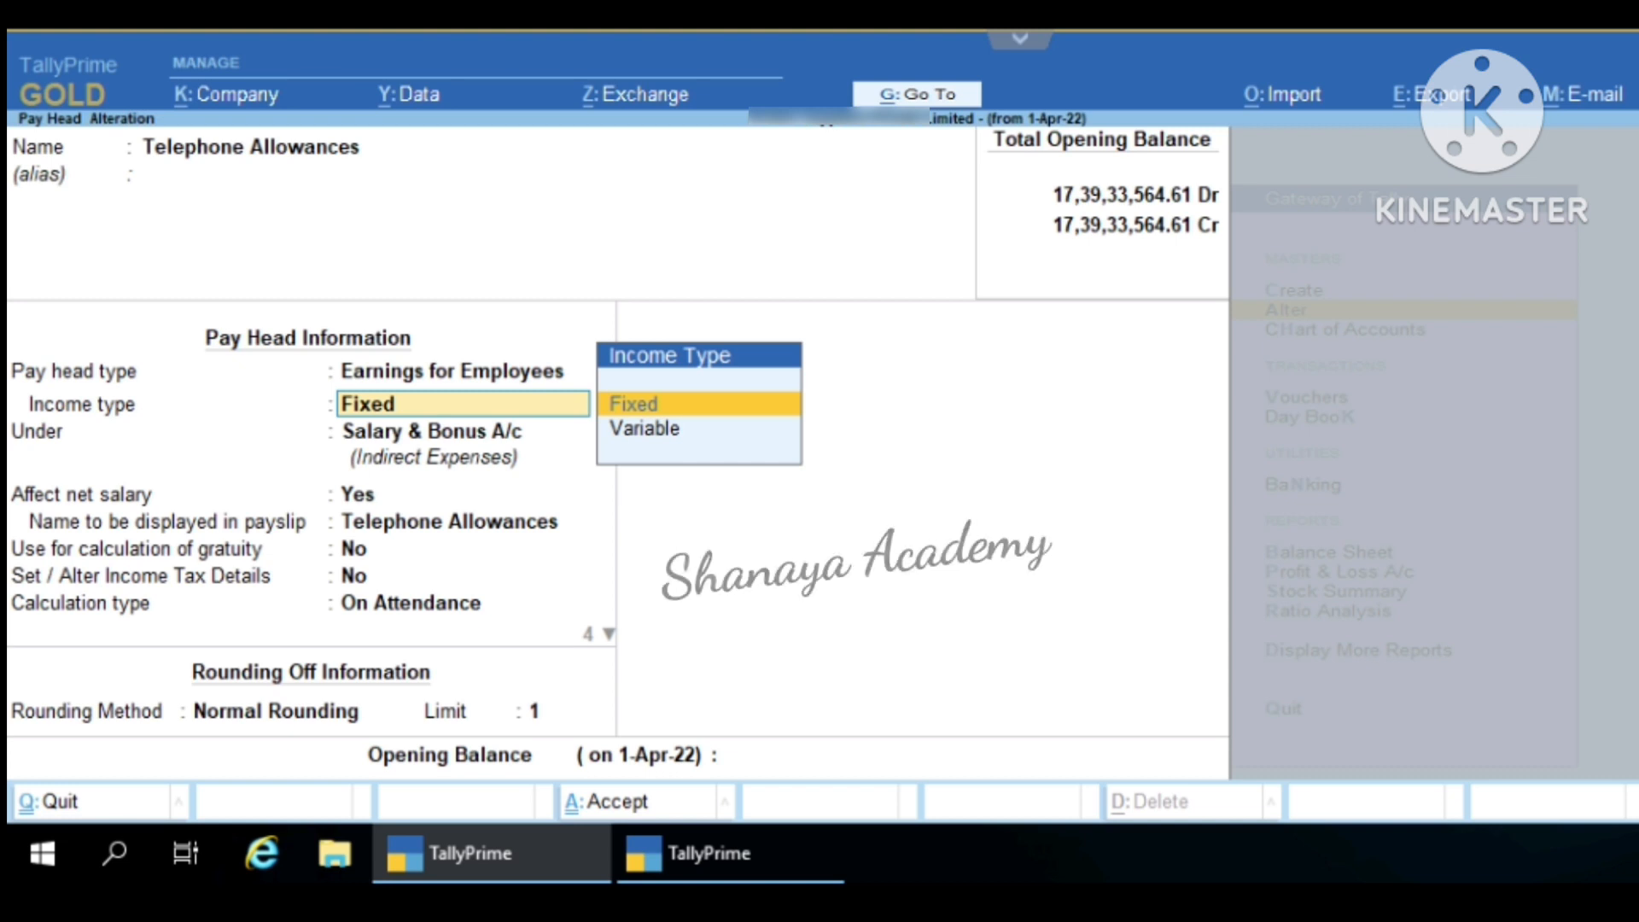
{"action": "key", "text": "Return"}
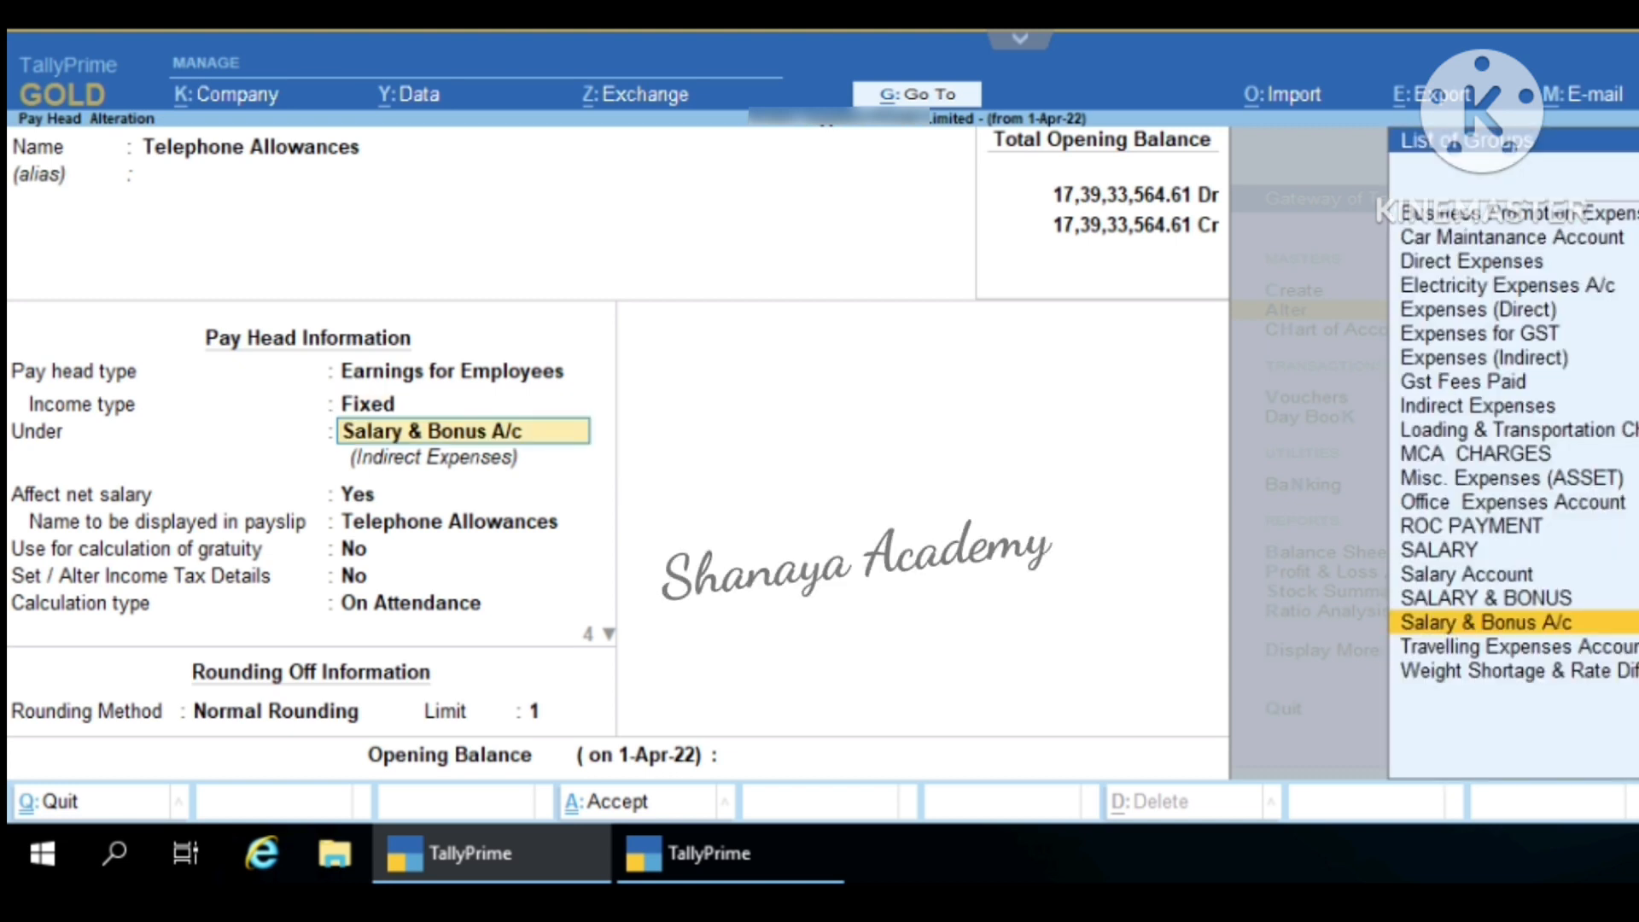
{"action": "key", "text": "Return"}
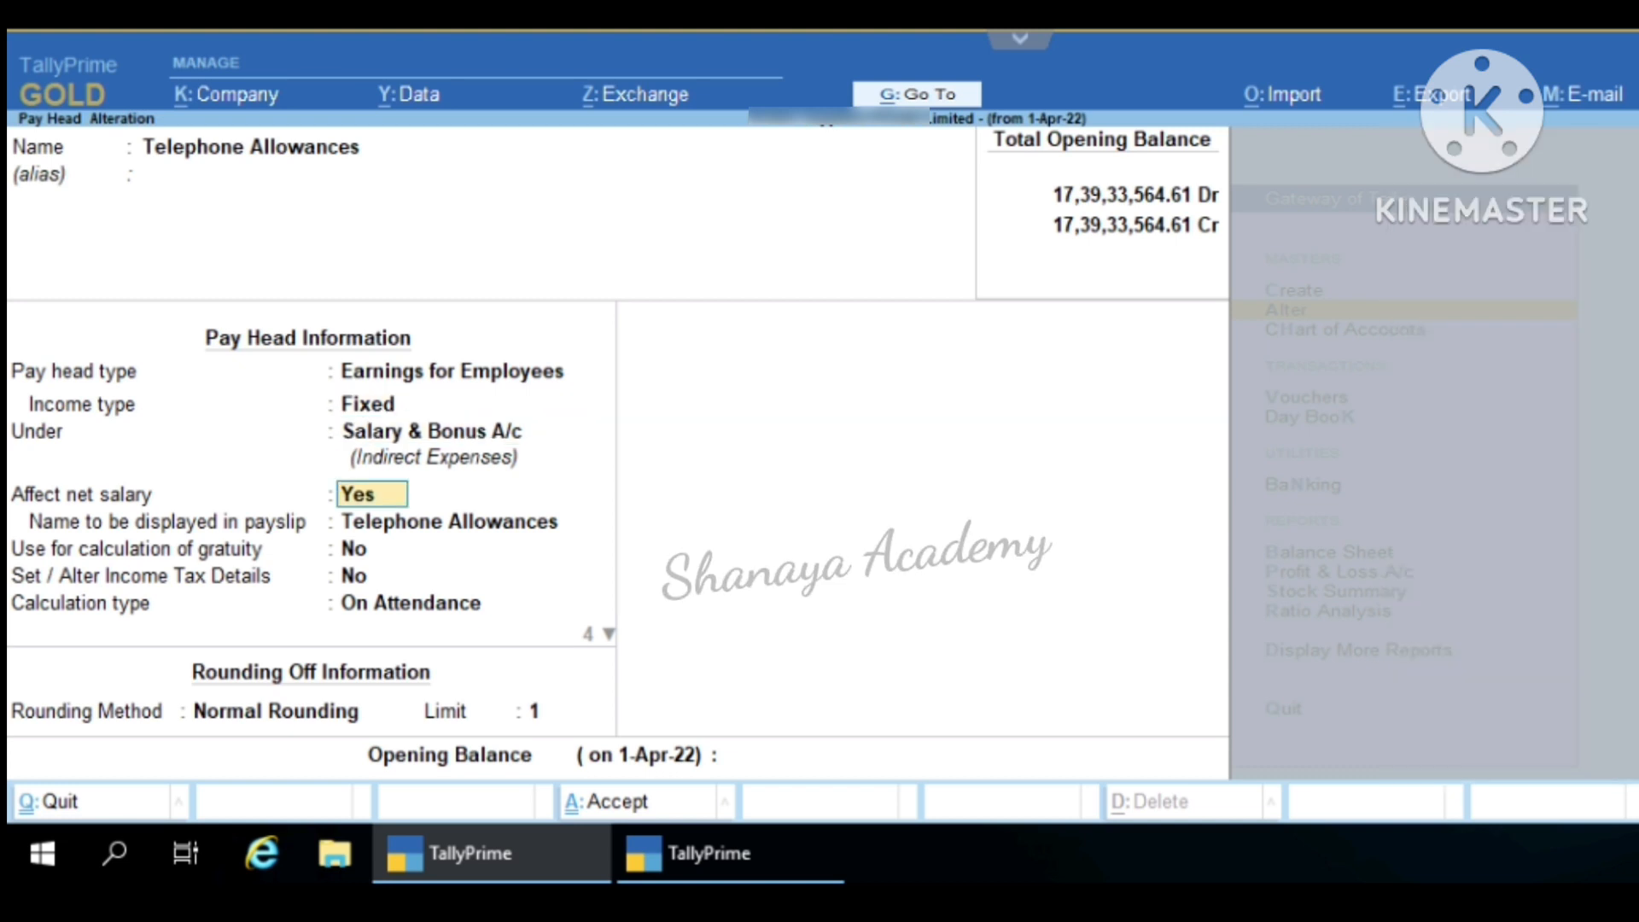
{"action": "key", "text": "Return"}
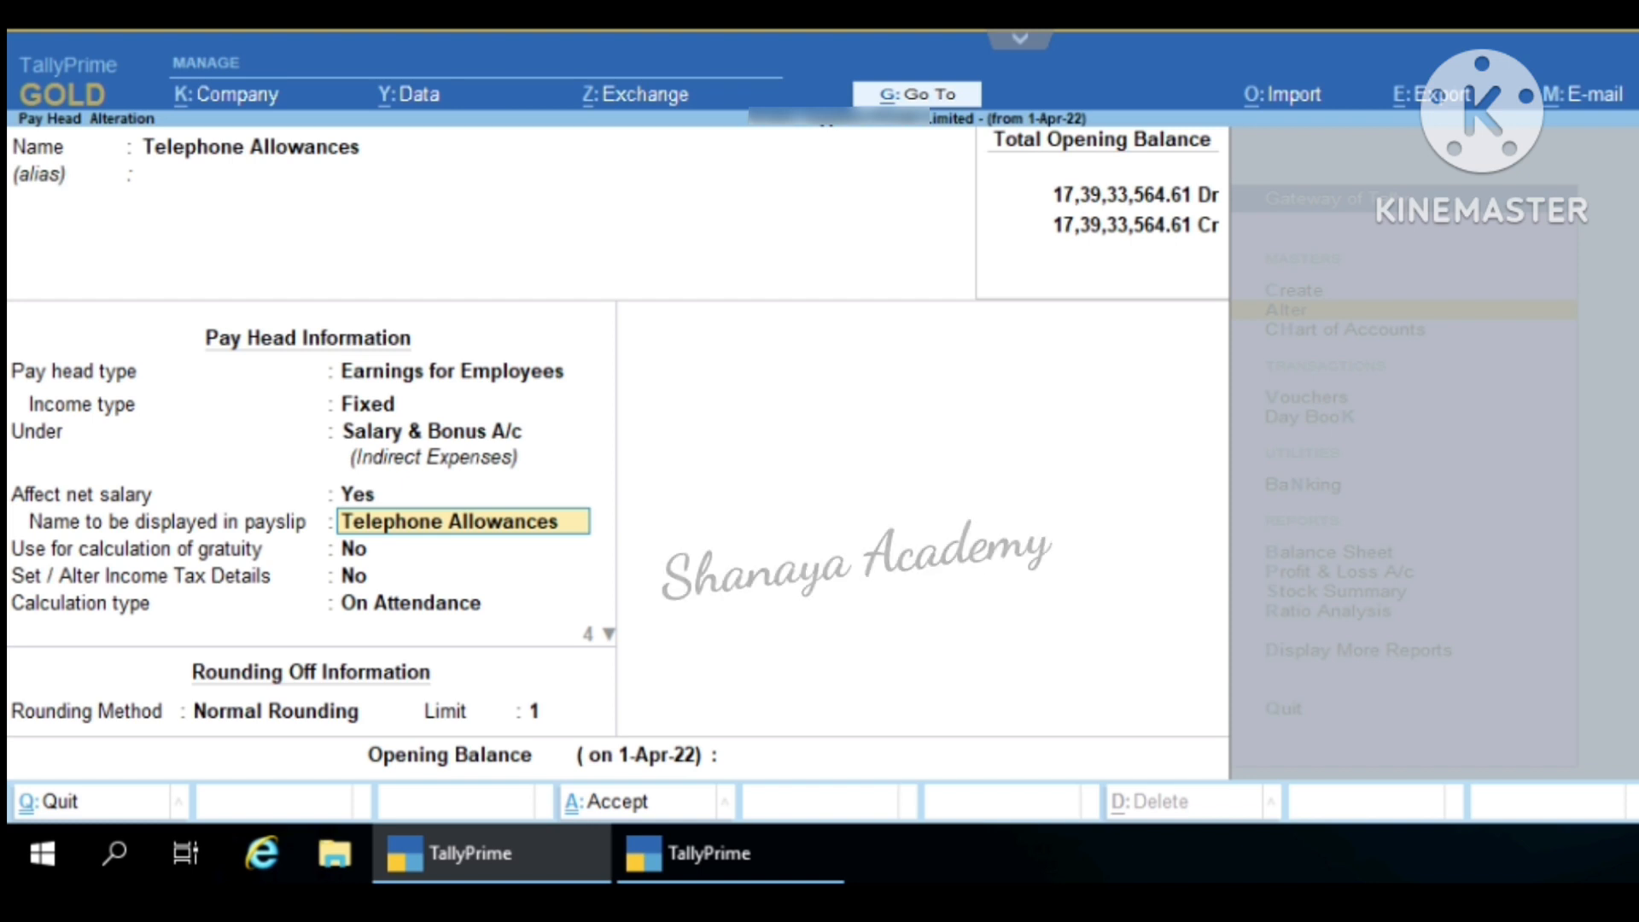
{"action": "key", "text": "Return"}
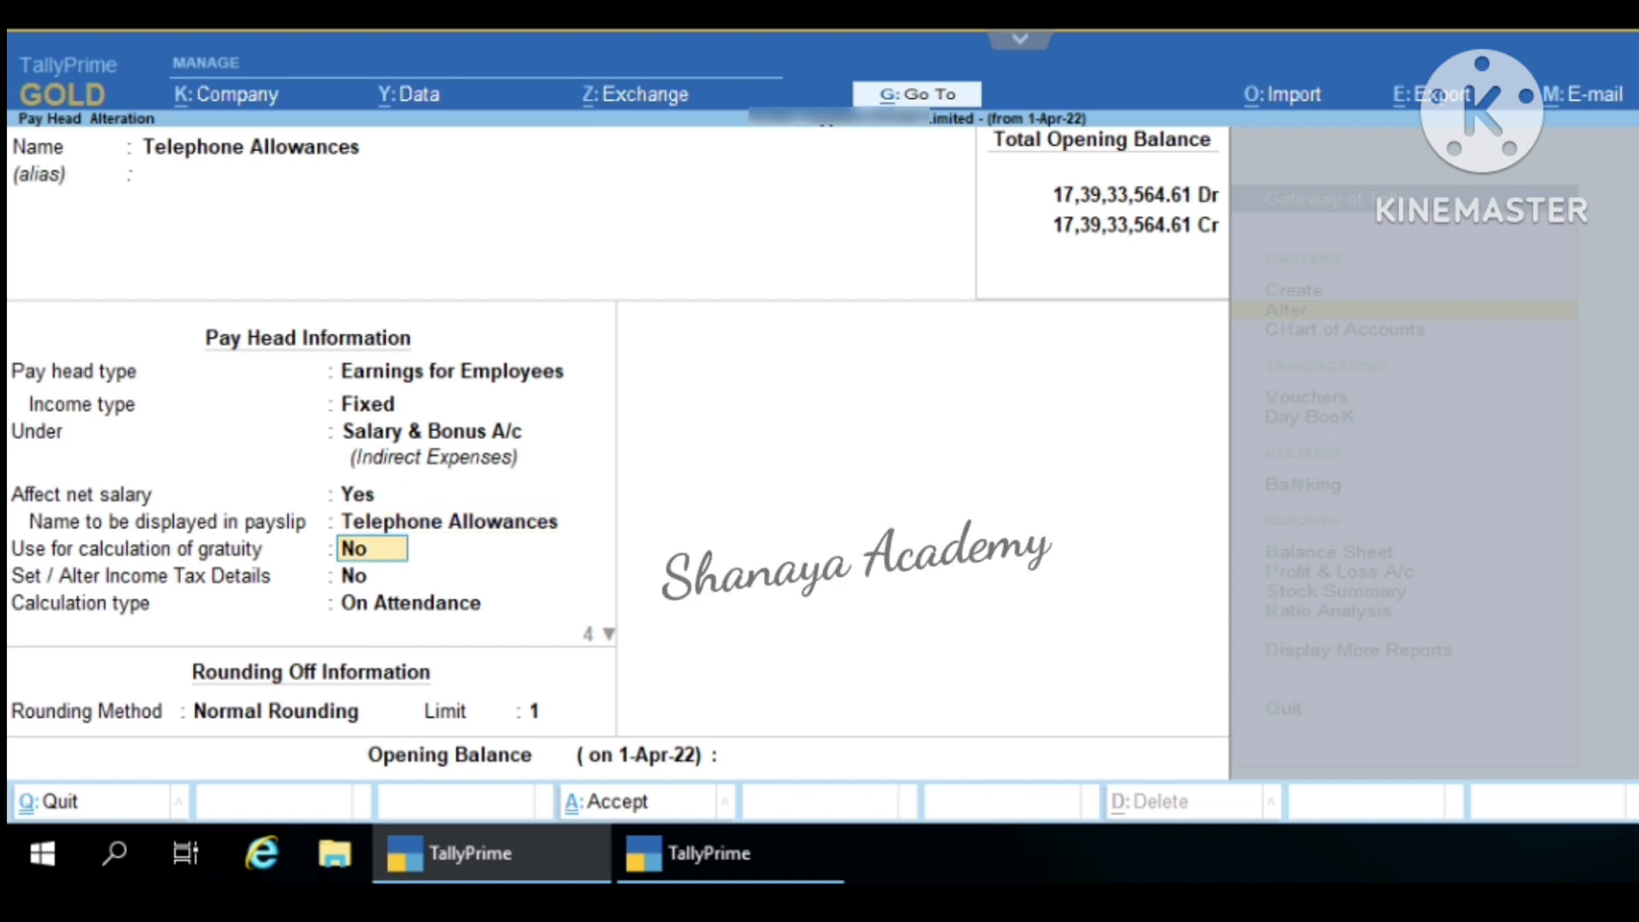
- Review the Telephone Allowances pay head's gratuity, income tax, attendance-based calculation, rounding and opening balance settings, and accept it
{"action": "key", "text": "Return"}
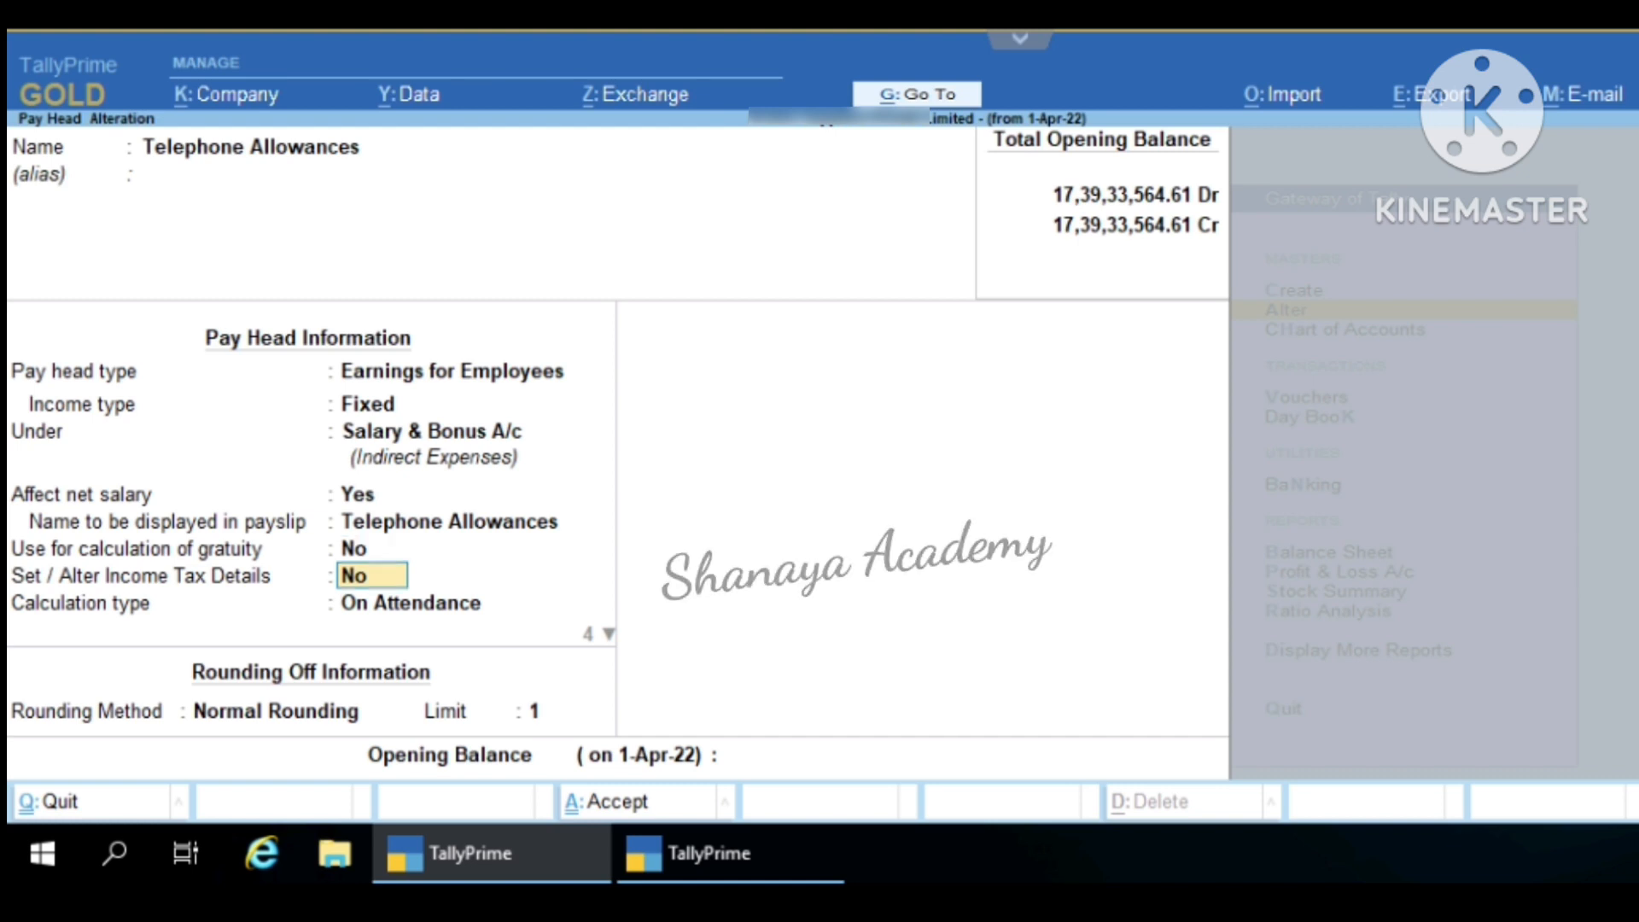
{"action": "key", "text": "Return"}
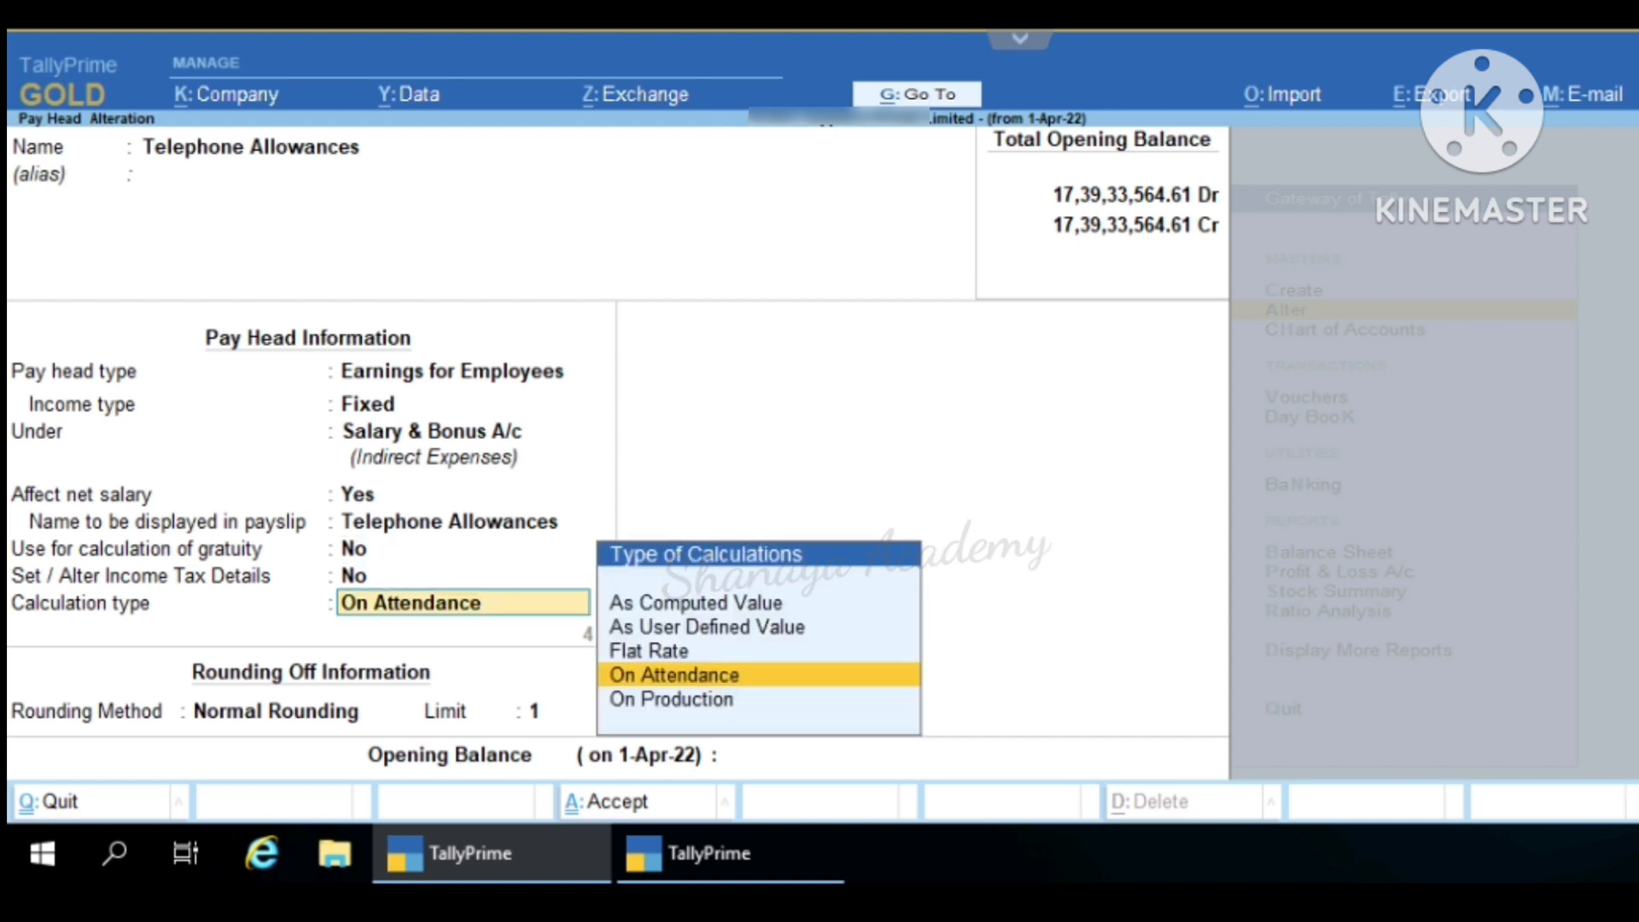
{"action": "key", "text": "Return"}
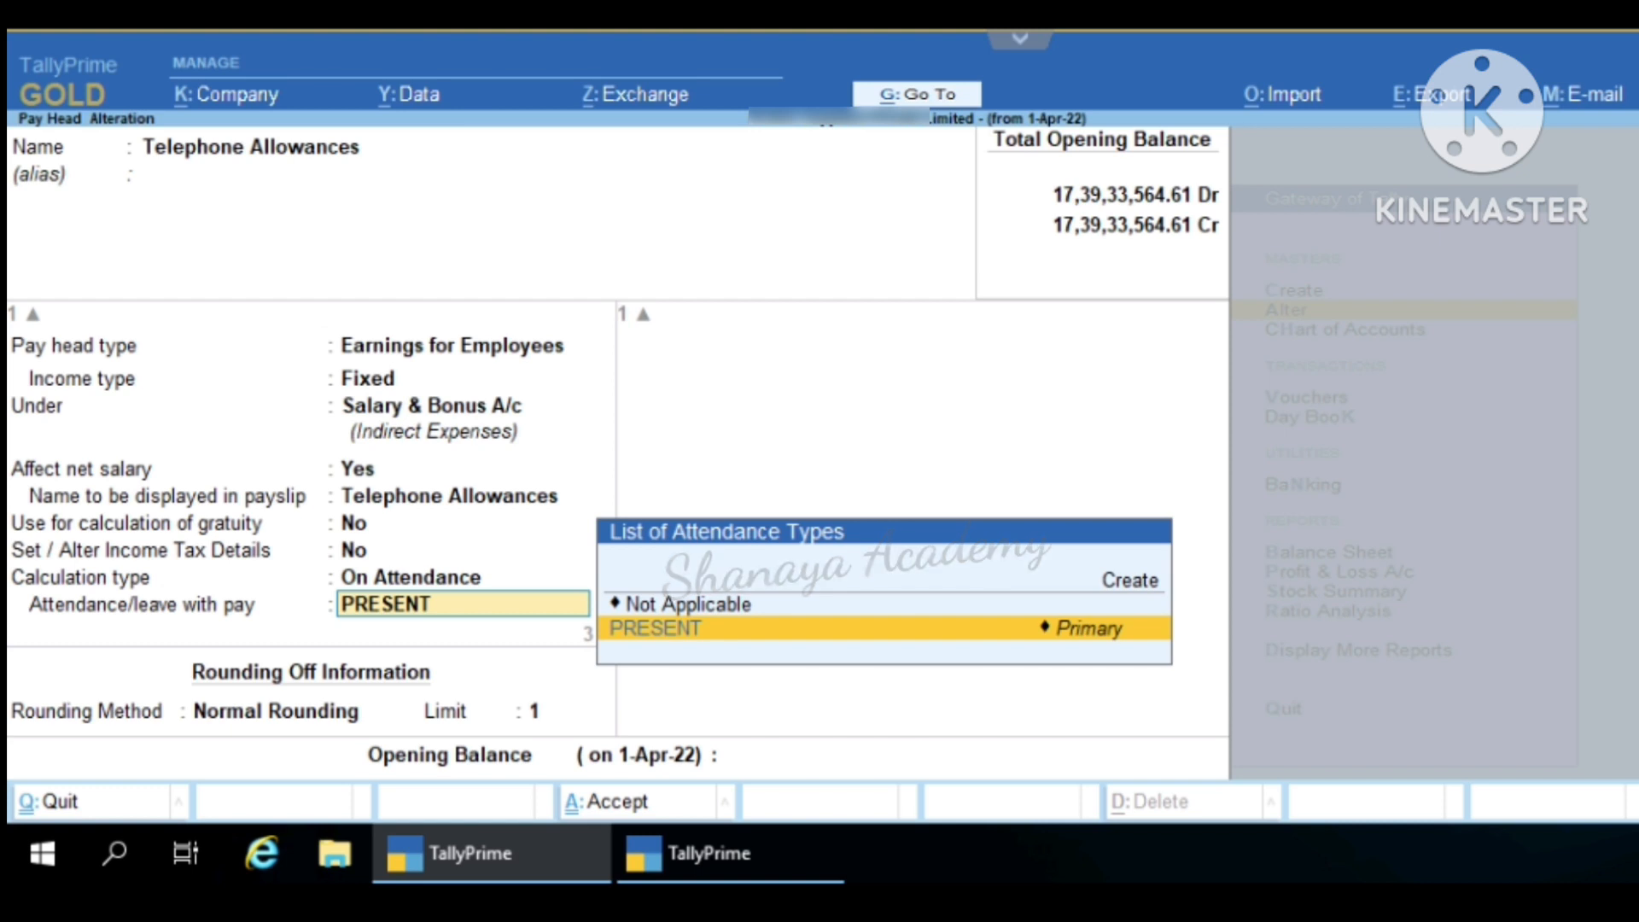
{"action": "key", "text": "Return"}
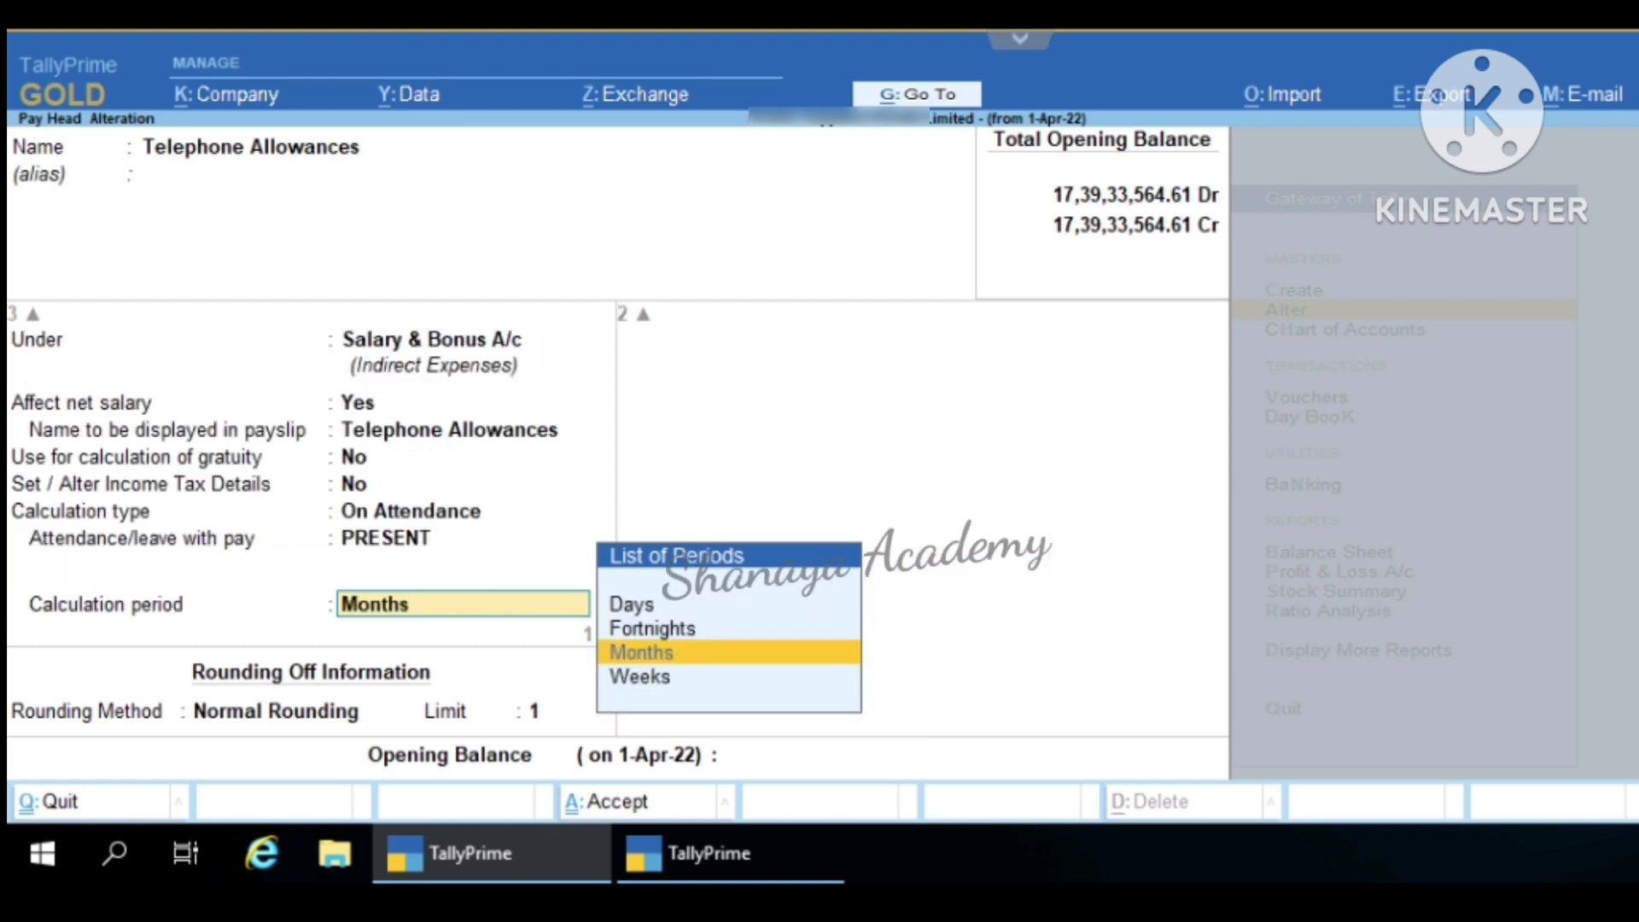
{"action": "key", "text": "Return"}
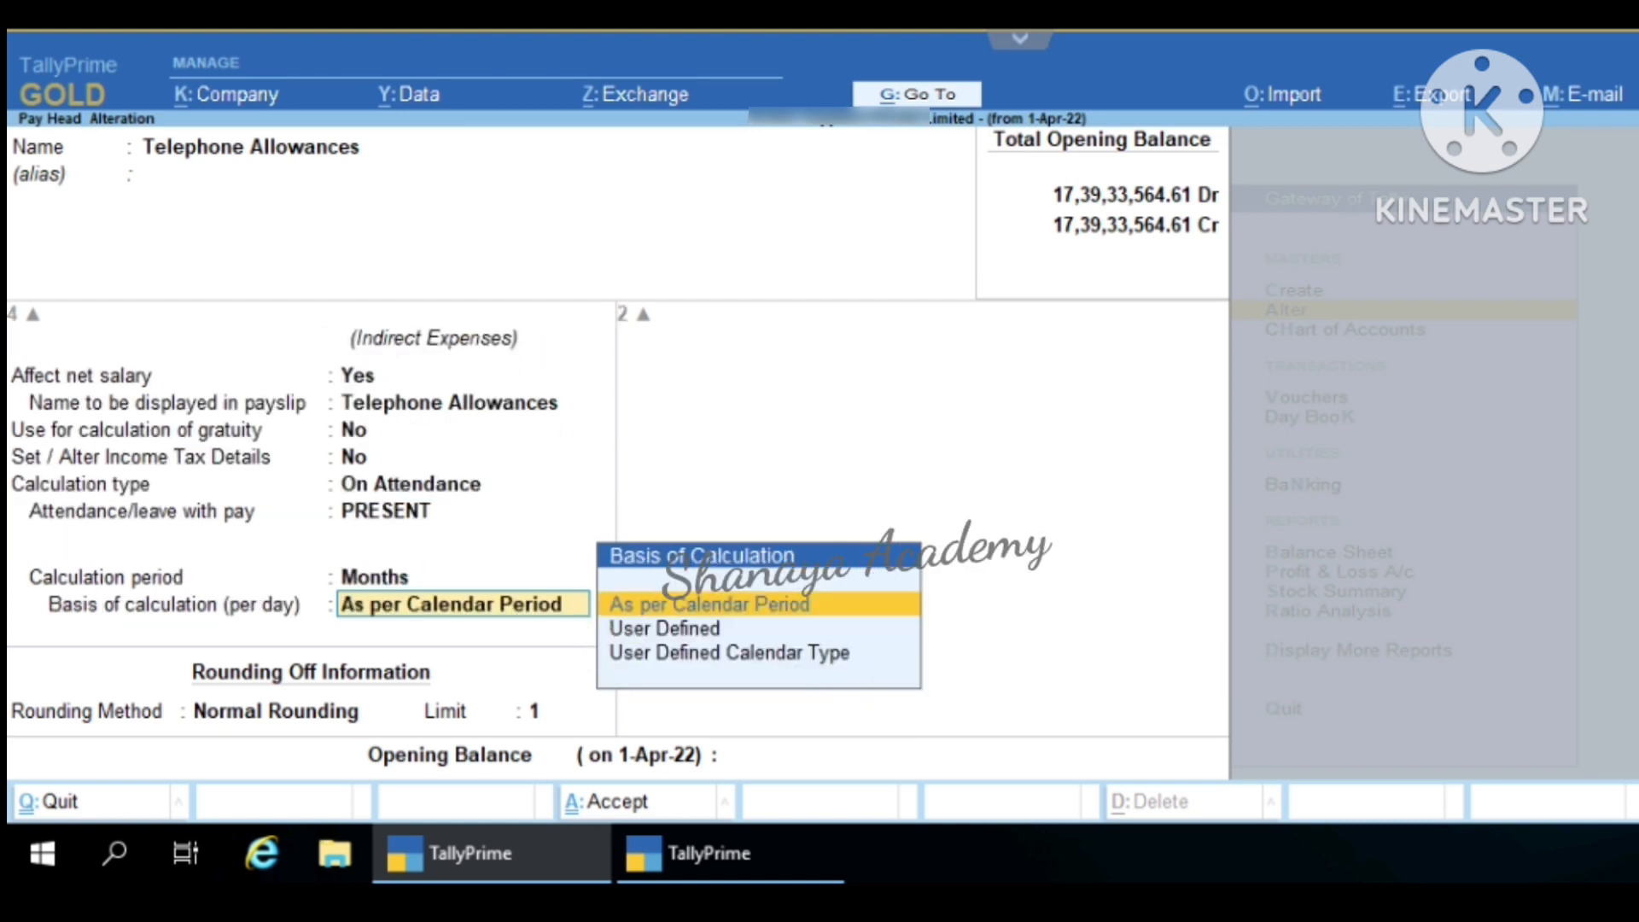
{"action": "key", "text": "Return"}
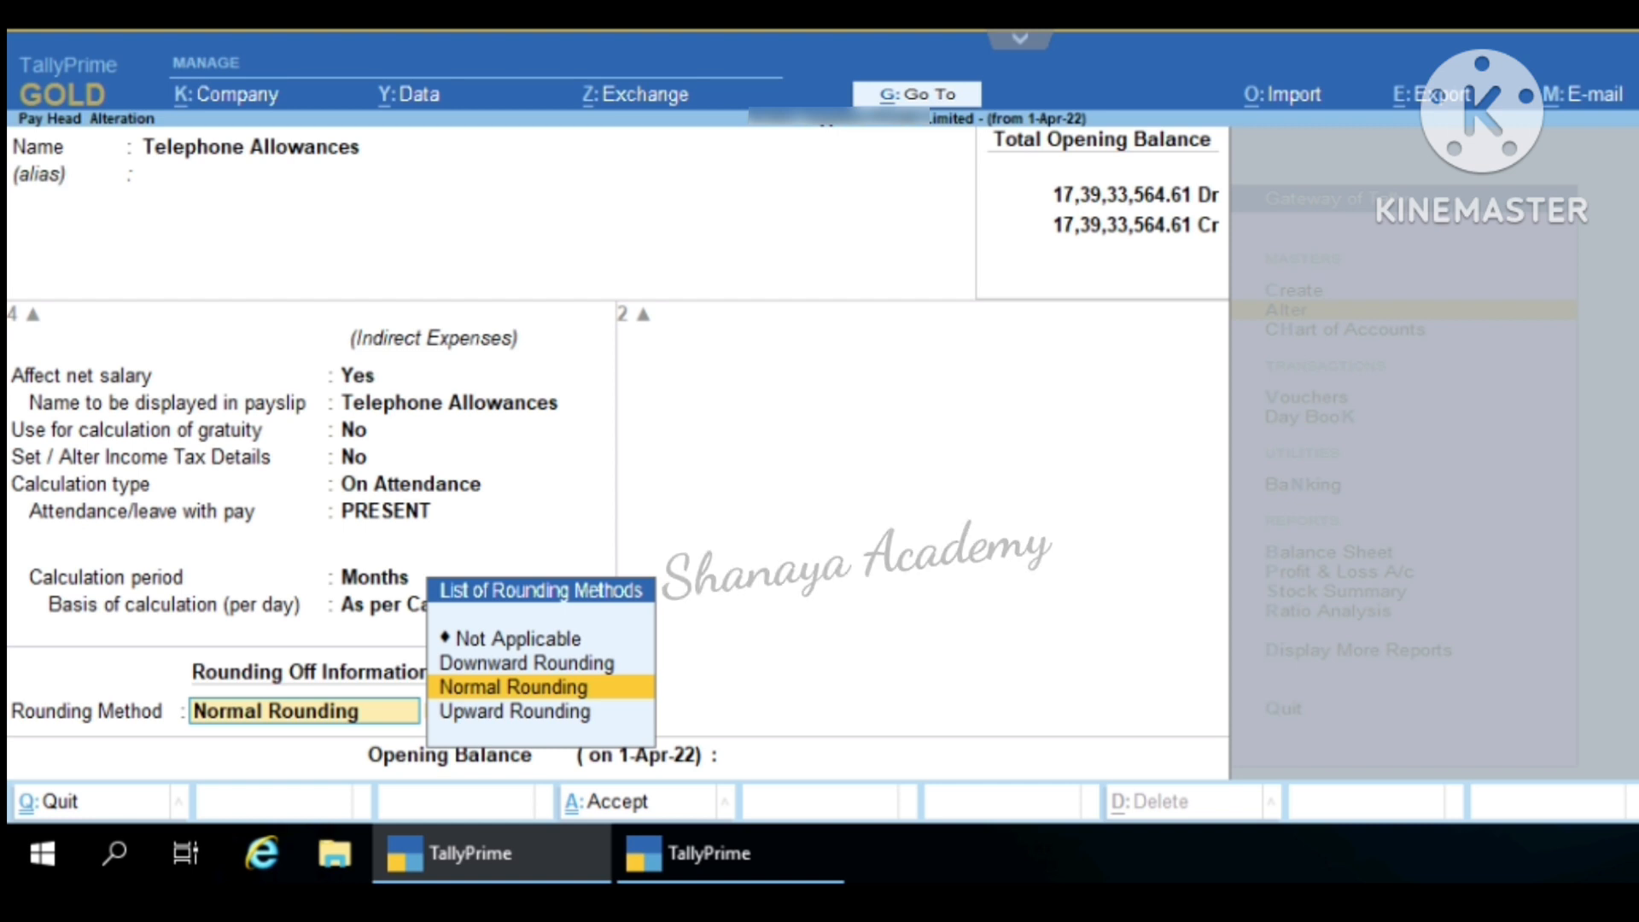
{"action": "key", "text": "Return"}
{"action": "key", "text": "Return"}
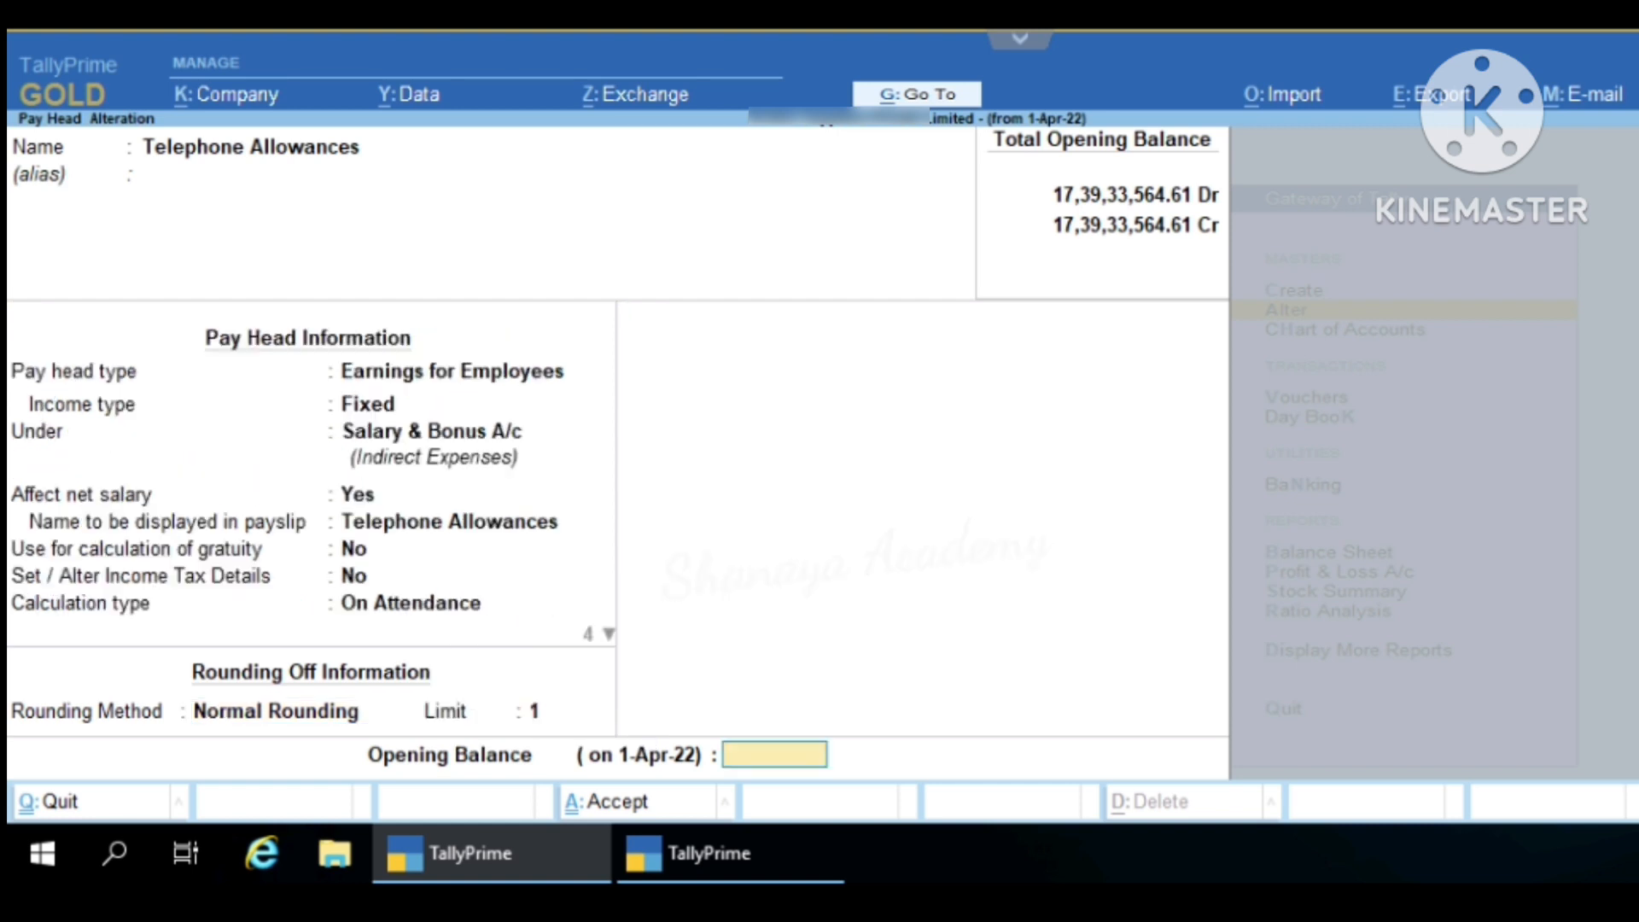
{"action": "key", "text": "Return"}
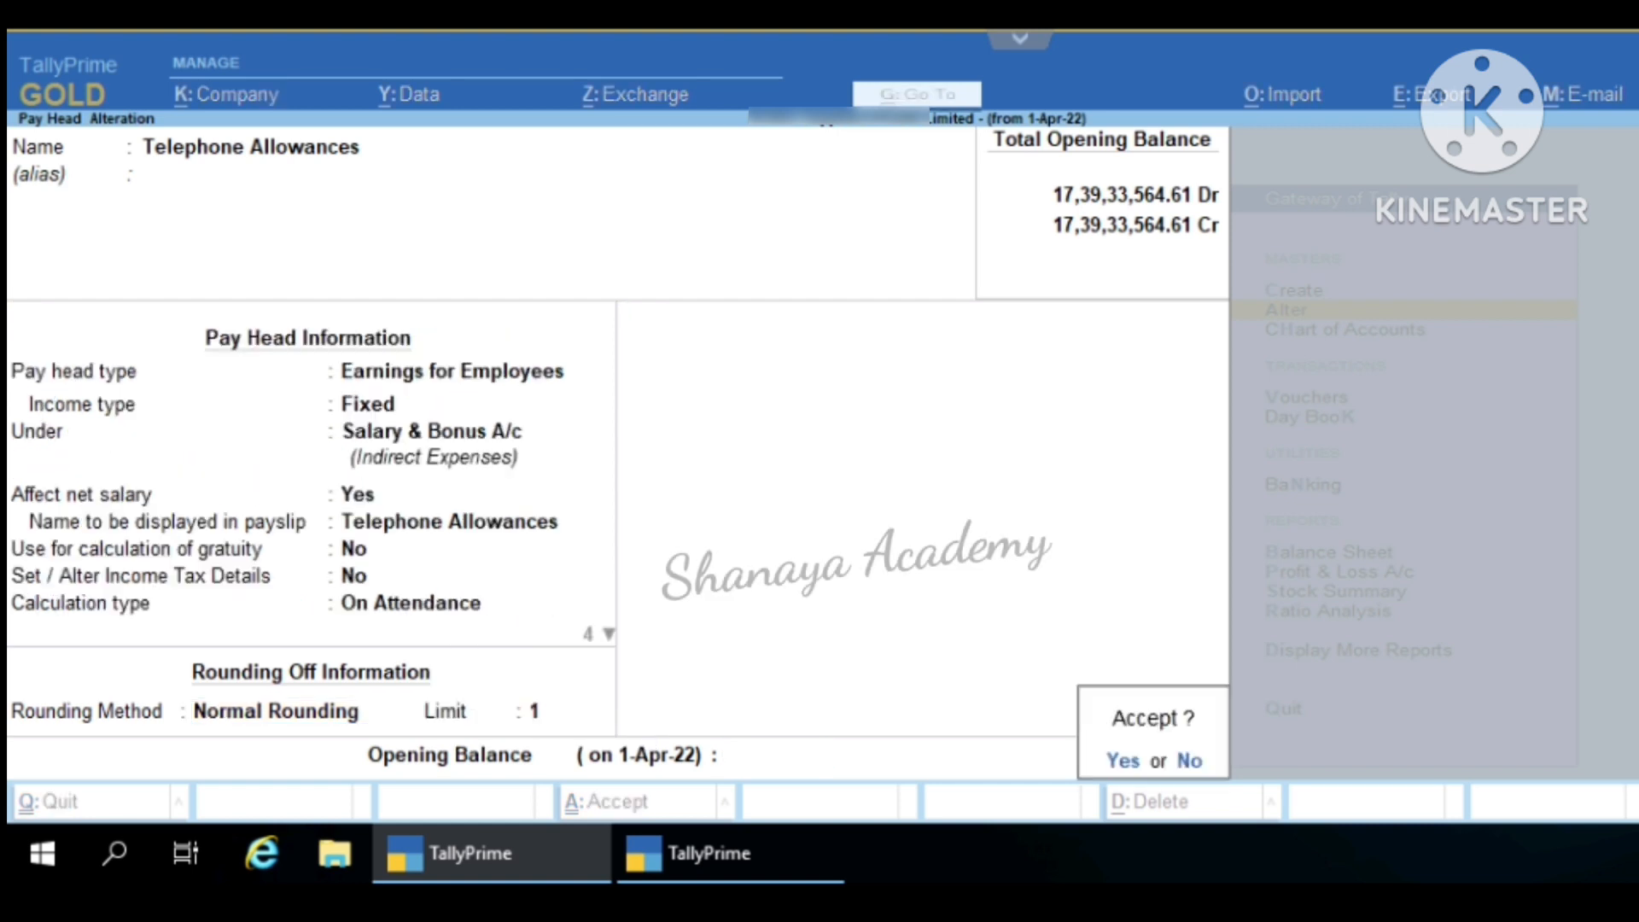
{"action": "key", "text": "Return"}
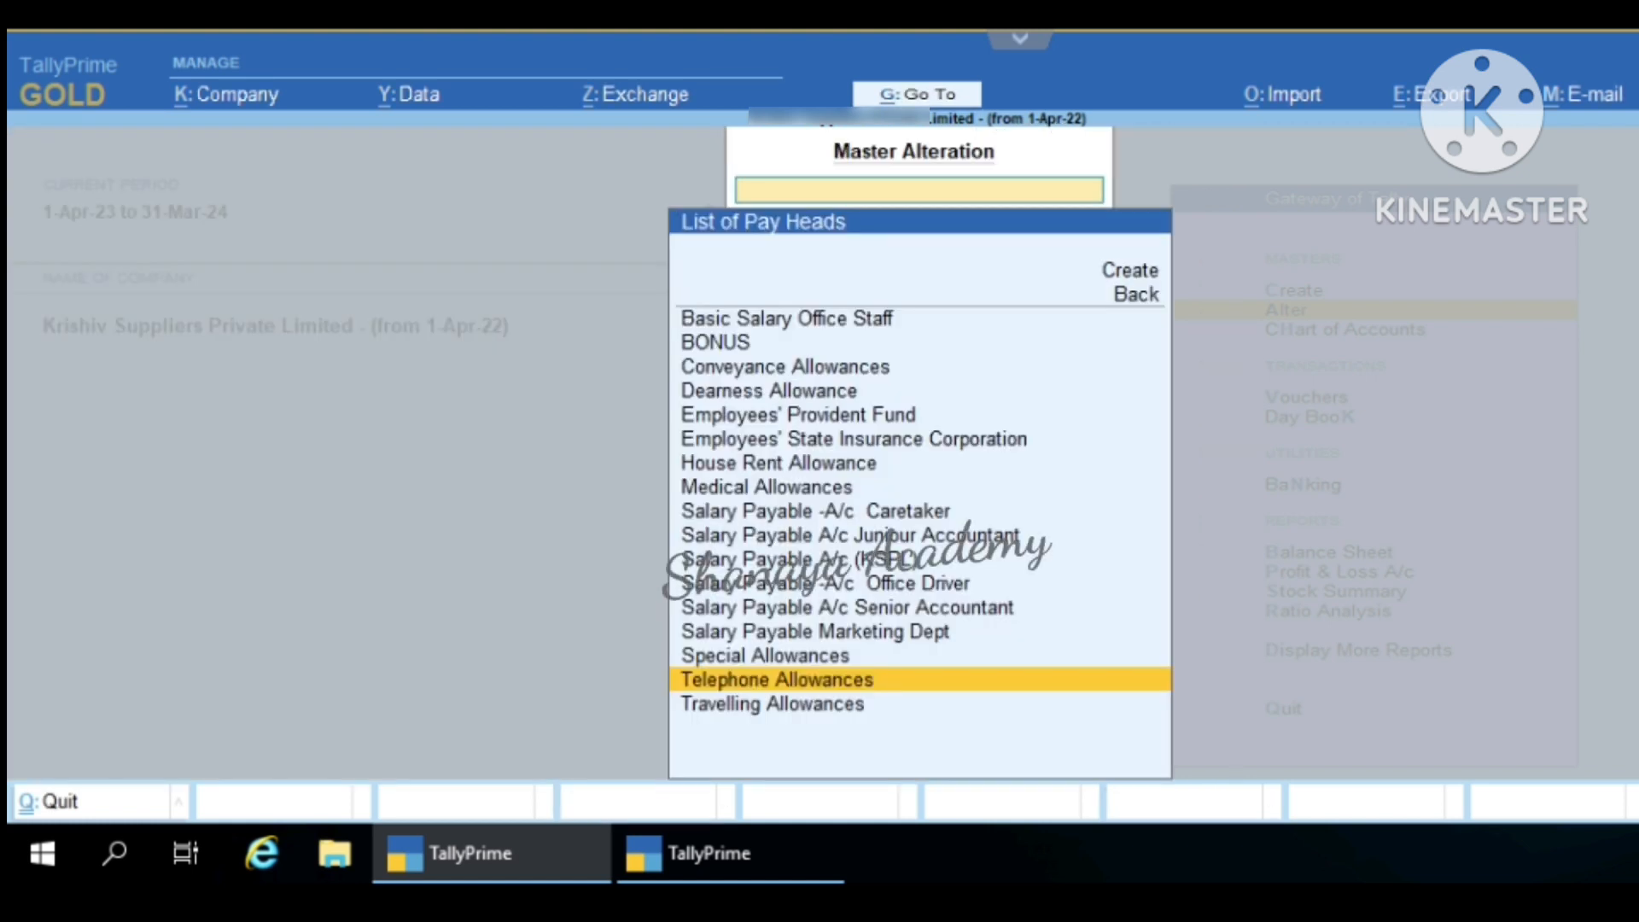
- Open the Travelling Allowances pay head and review its pay head type, income type, parent group, net salary setting and payslip name
{"action": "key", "text": "Down"}
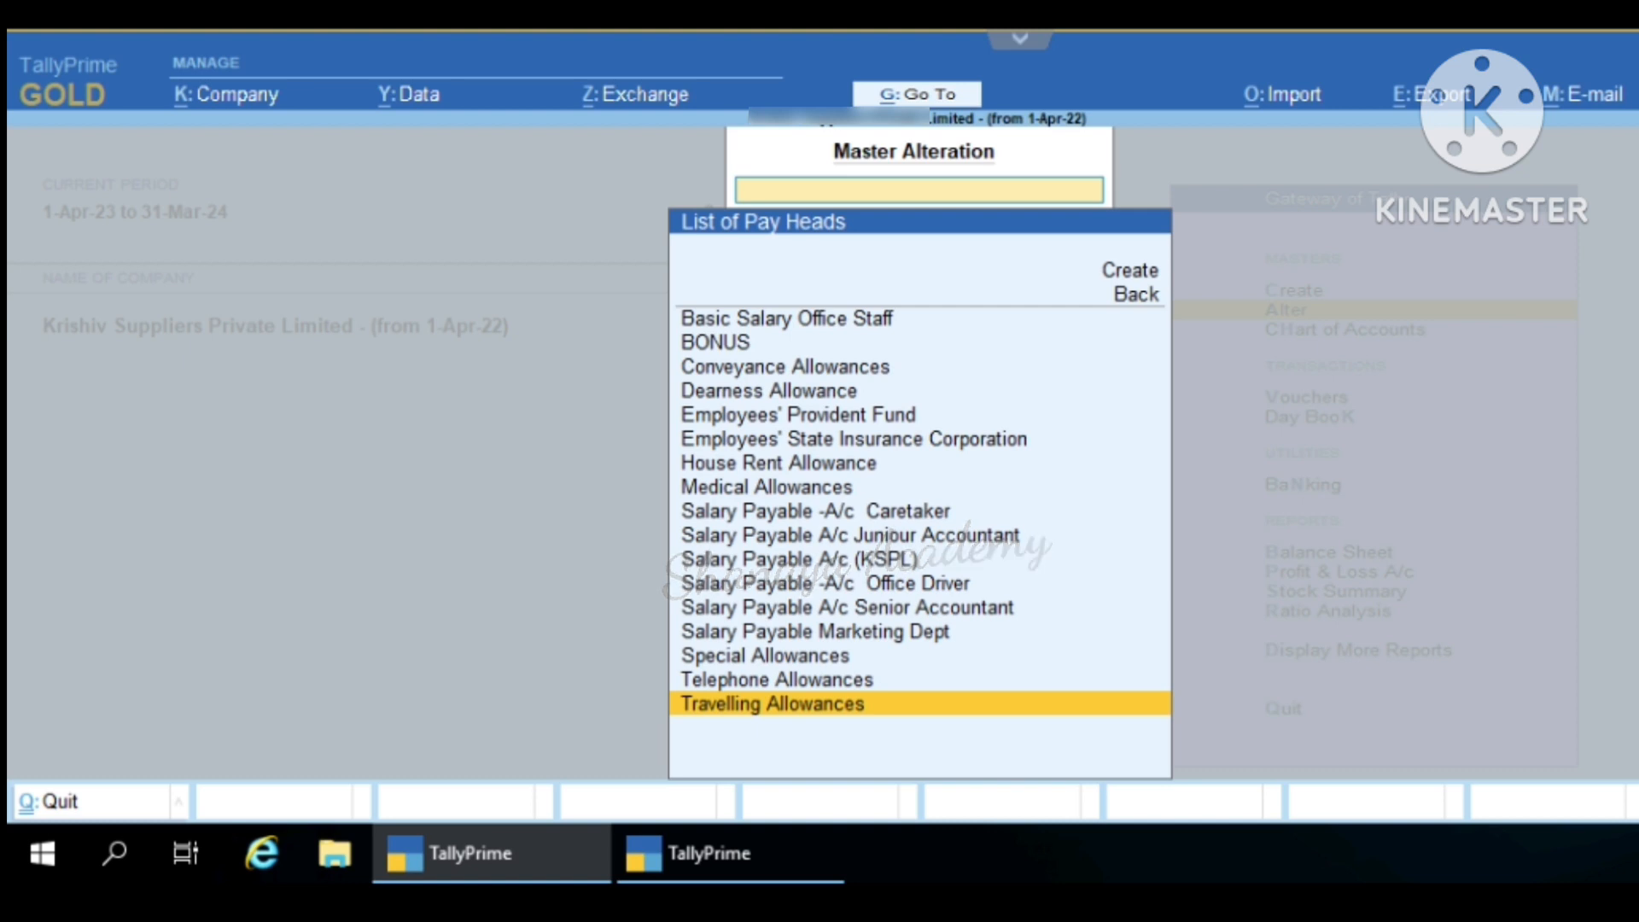
{"action": "key", "text": "Return"}
{"action": "key", "text": "Return"}
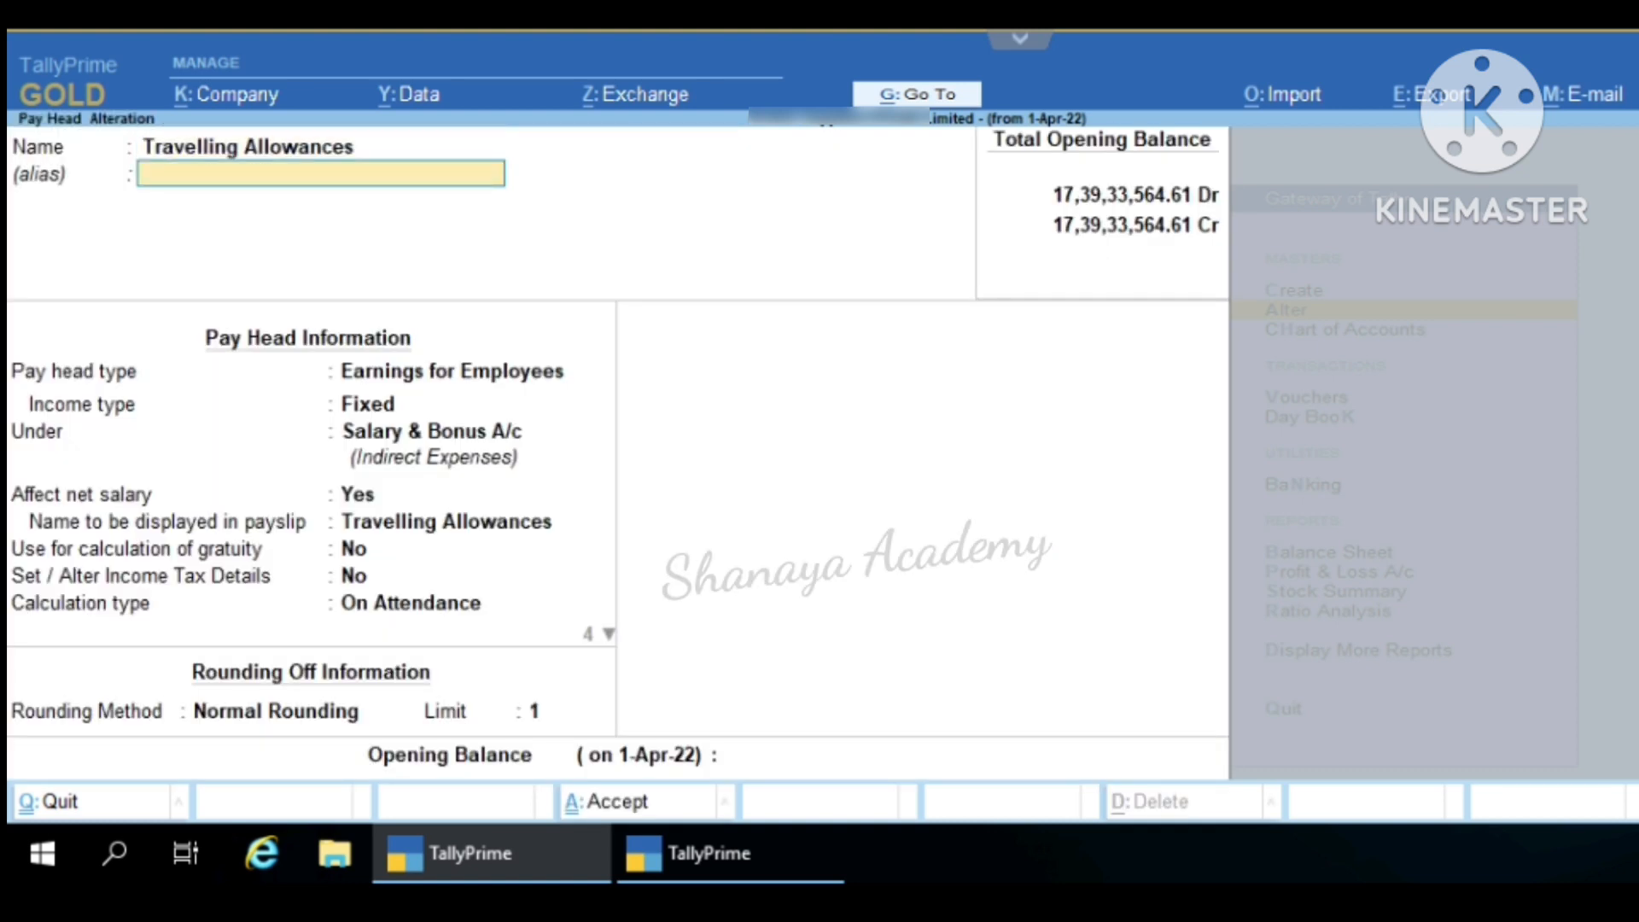
{"action": "key", "text": "Return"}
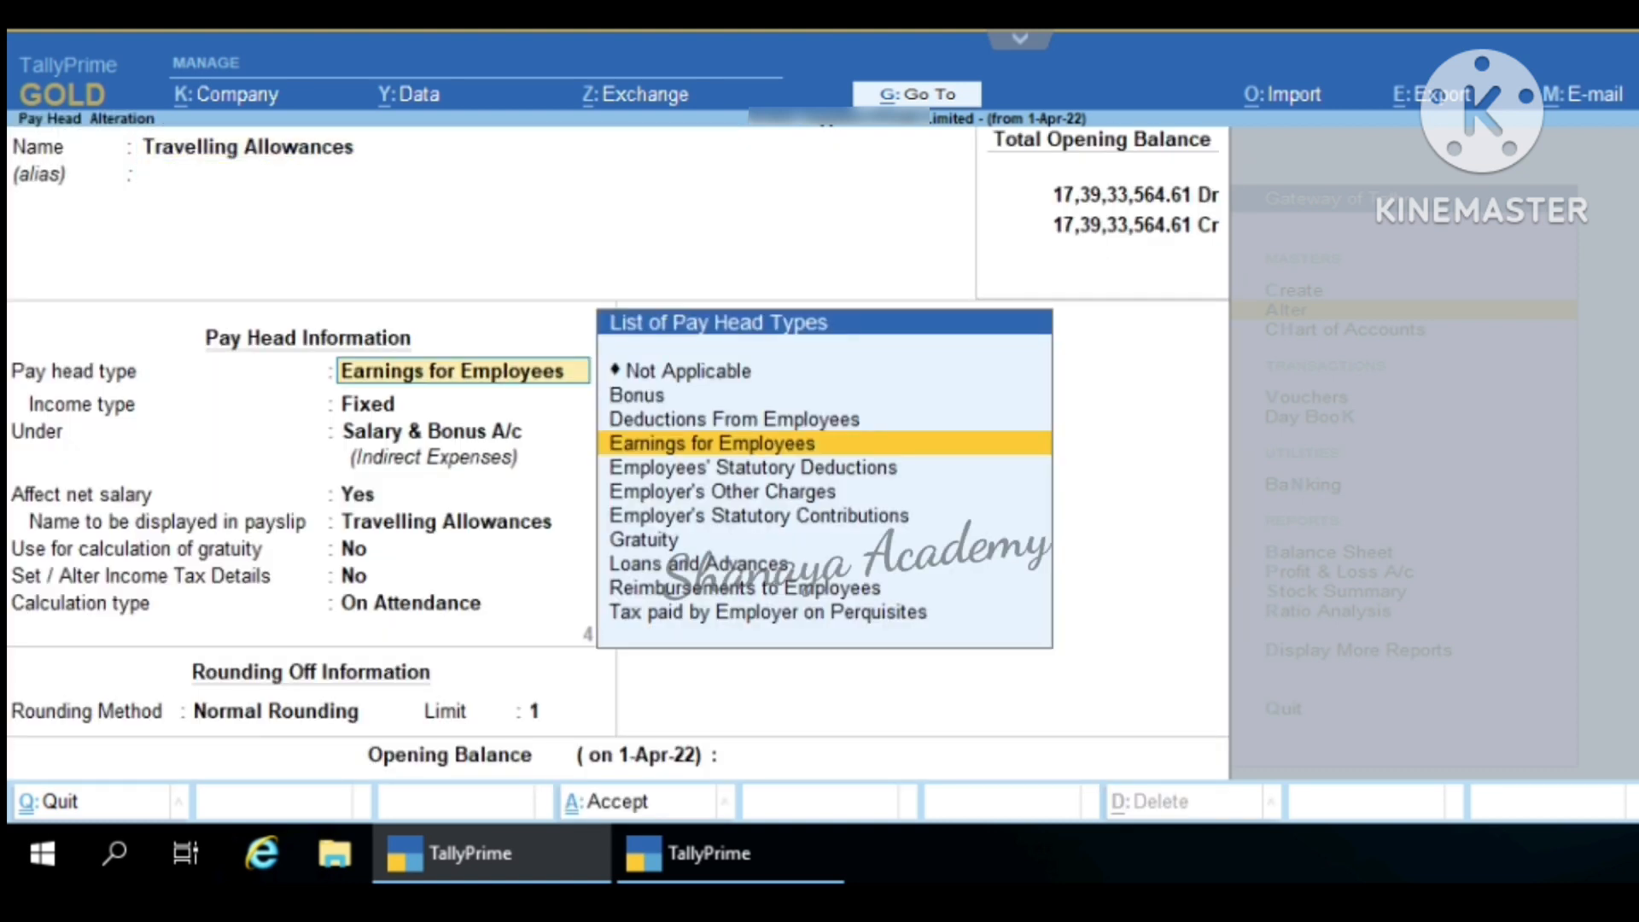
{"action": "key", "text": "Return"}
{"action": "key", "text": "Return"}
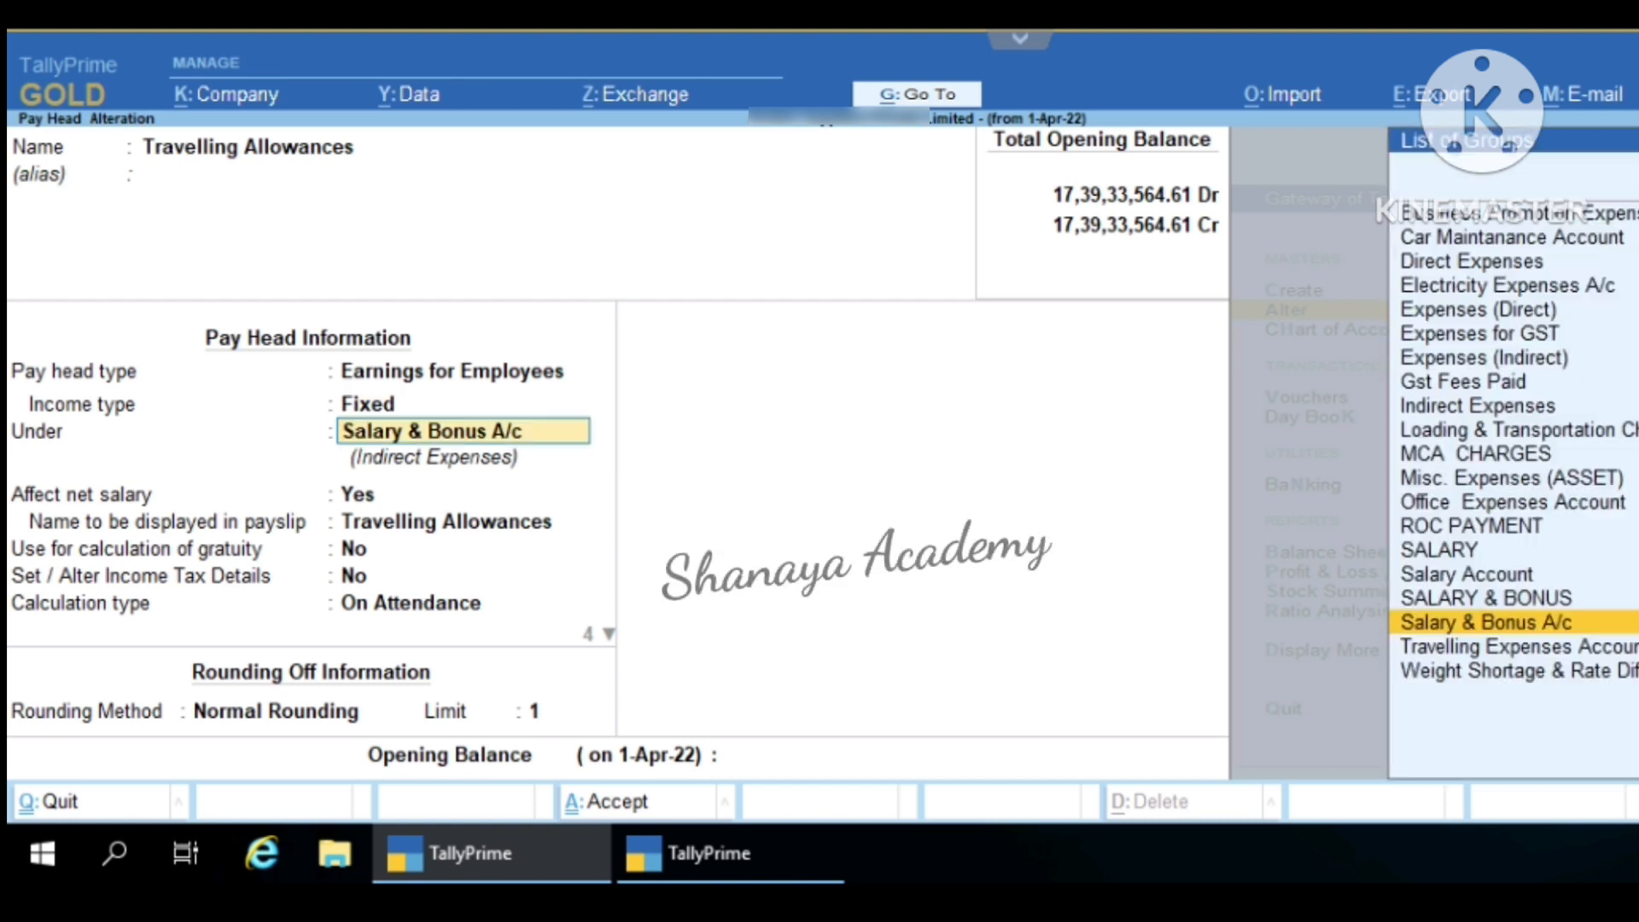
{"action": "key", "text": "Return"}
{"action": "key", "text": "Return"}
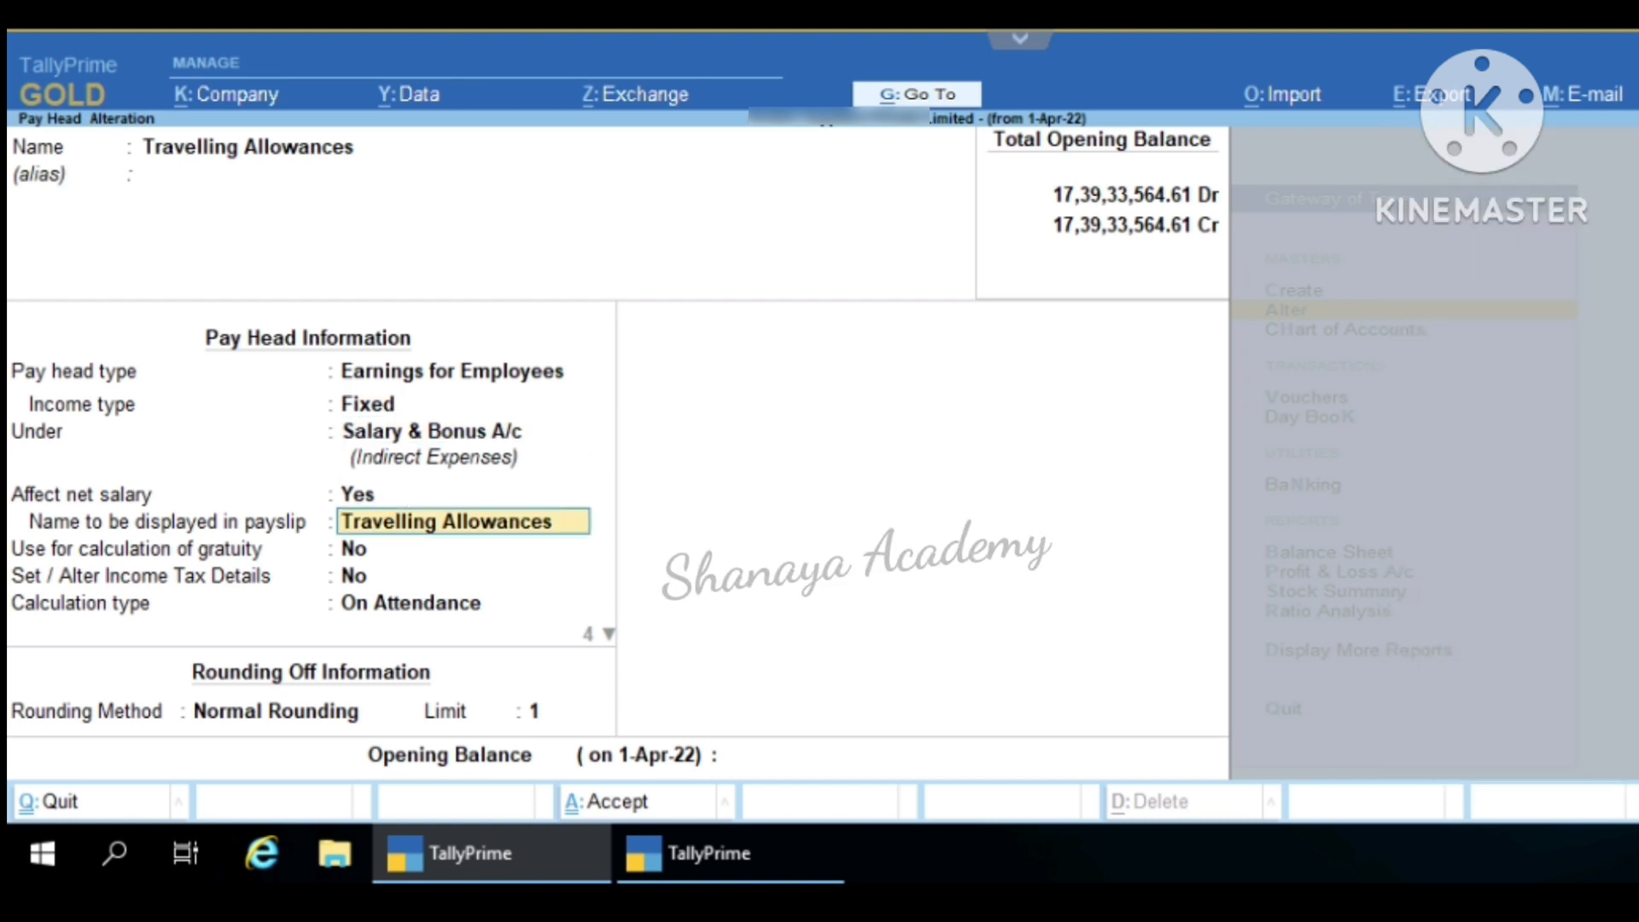
- Review the Travelling Allowances pay head's gratuity, income tax, attendance-based calculation, rounding and opening balance settings, and accept it
{"action": "key", "text": "Return"}
{"action": "key", "text": "Return"}
{"action": "key", "text": "Return"}
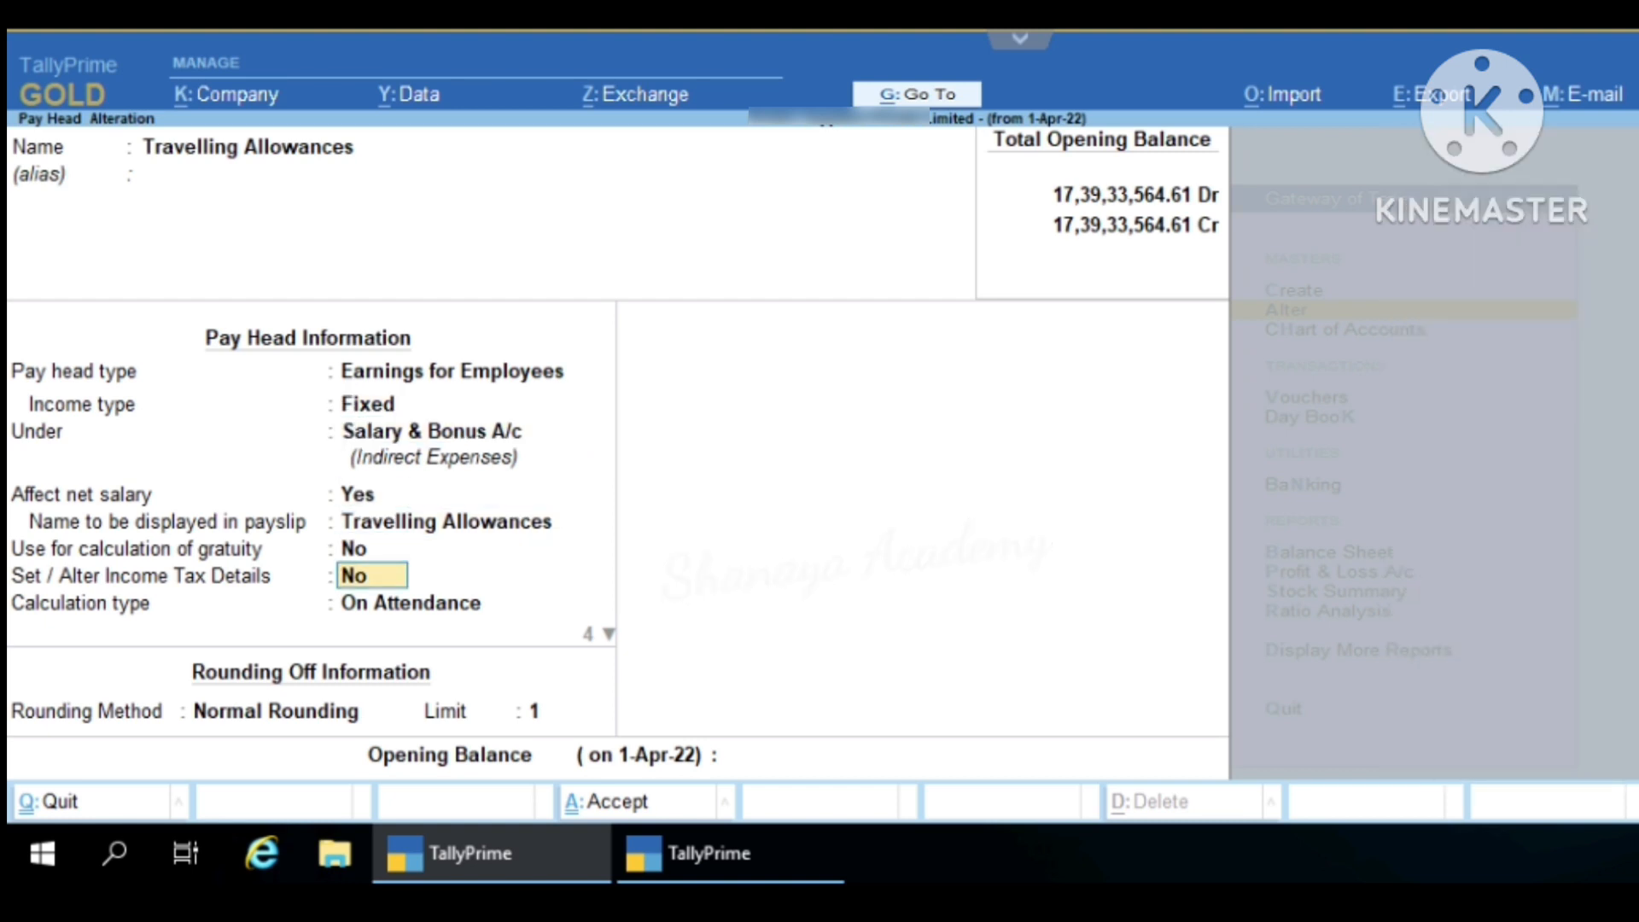
{"action": "key", "text": "Return"}
{"action": "key", "text": "Return"}
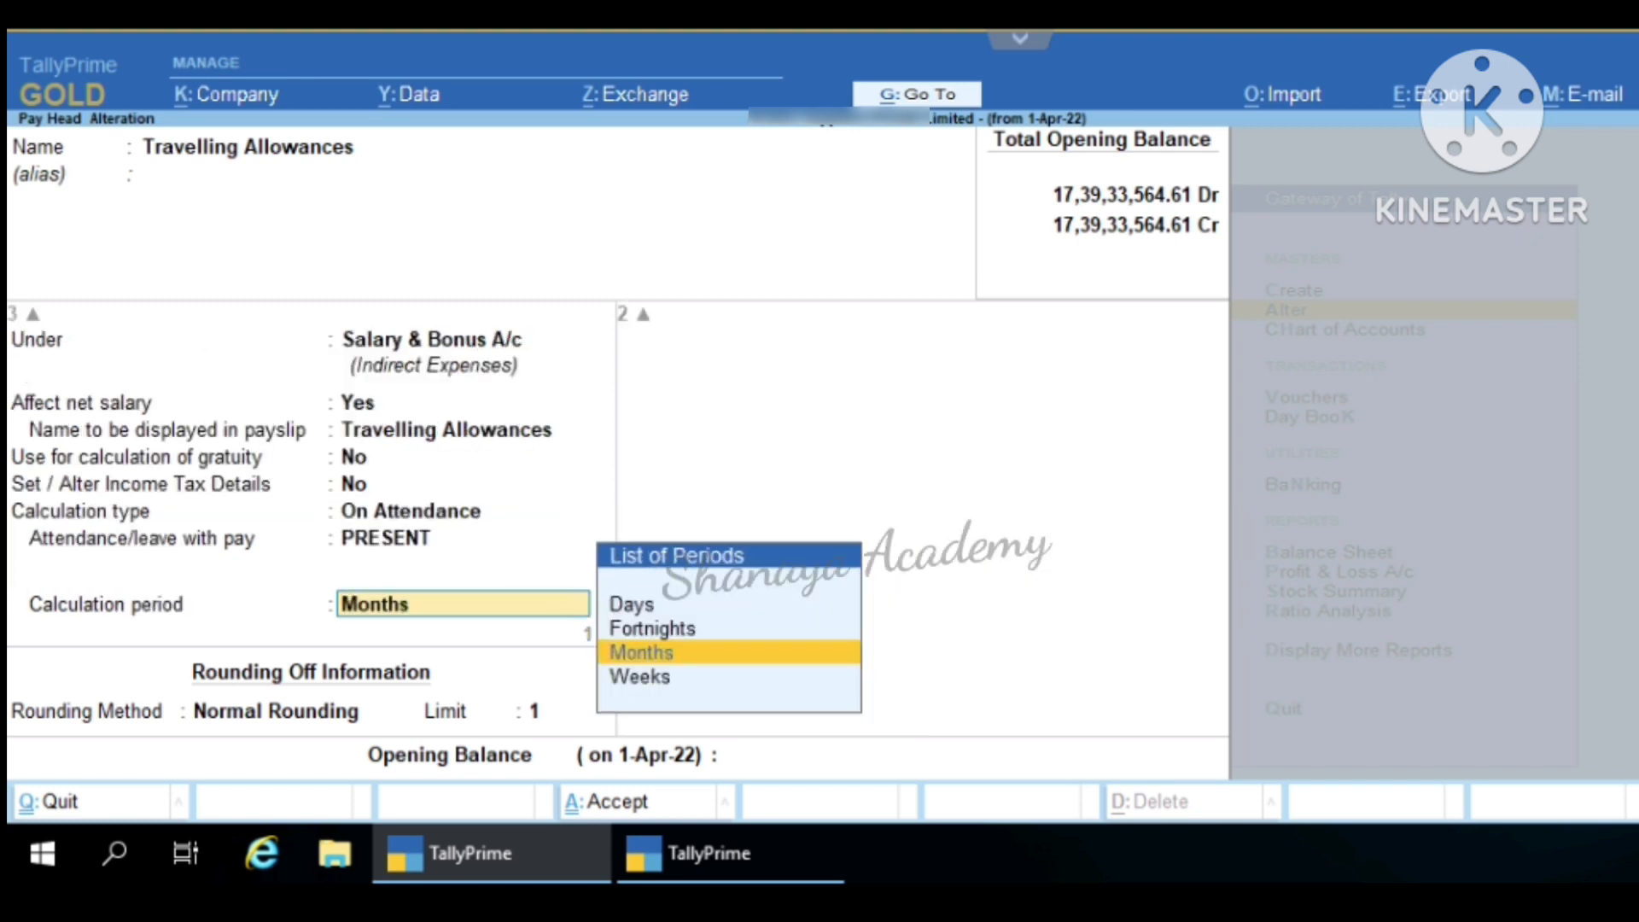
{"action": "key", "text": "Return"}
{"action": "key", "text": "Return"}
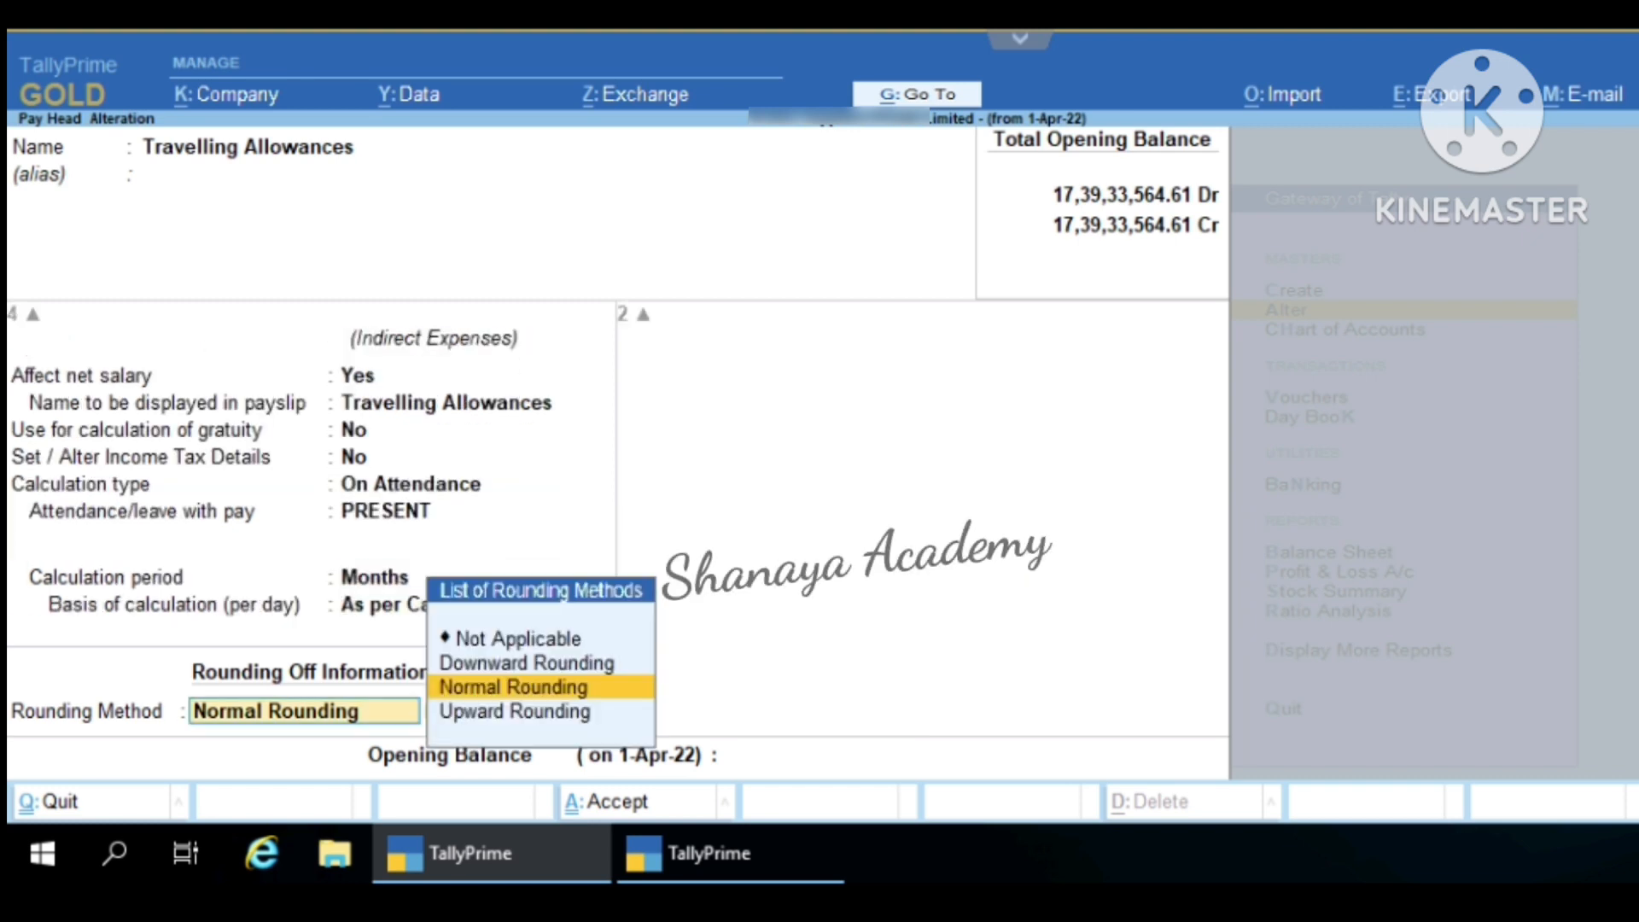
{"action": "key", "text": "Return"}
{"action": "key", "text": "Return"}
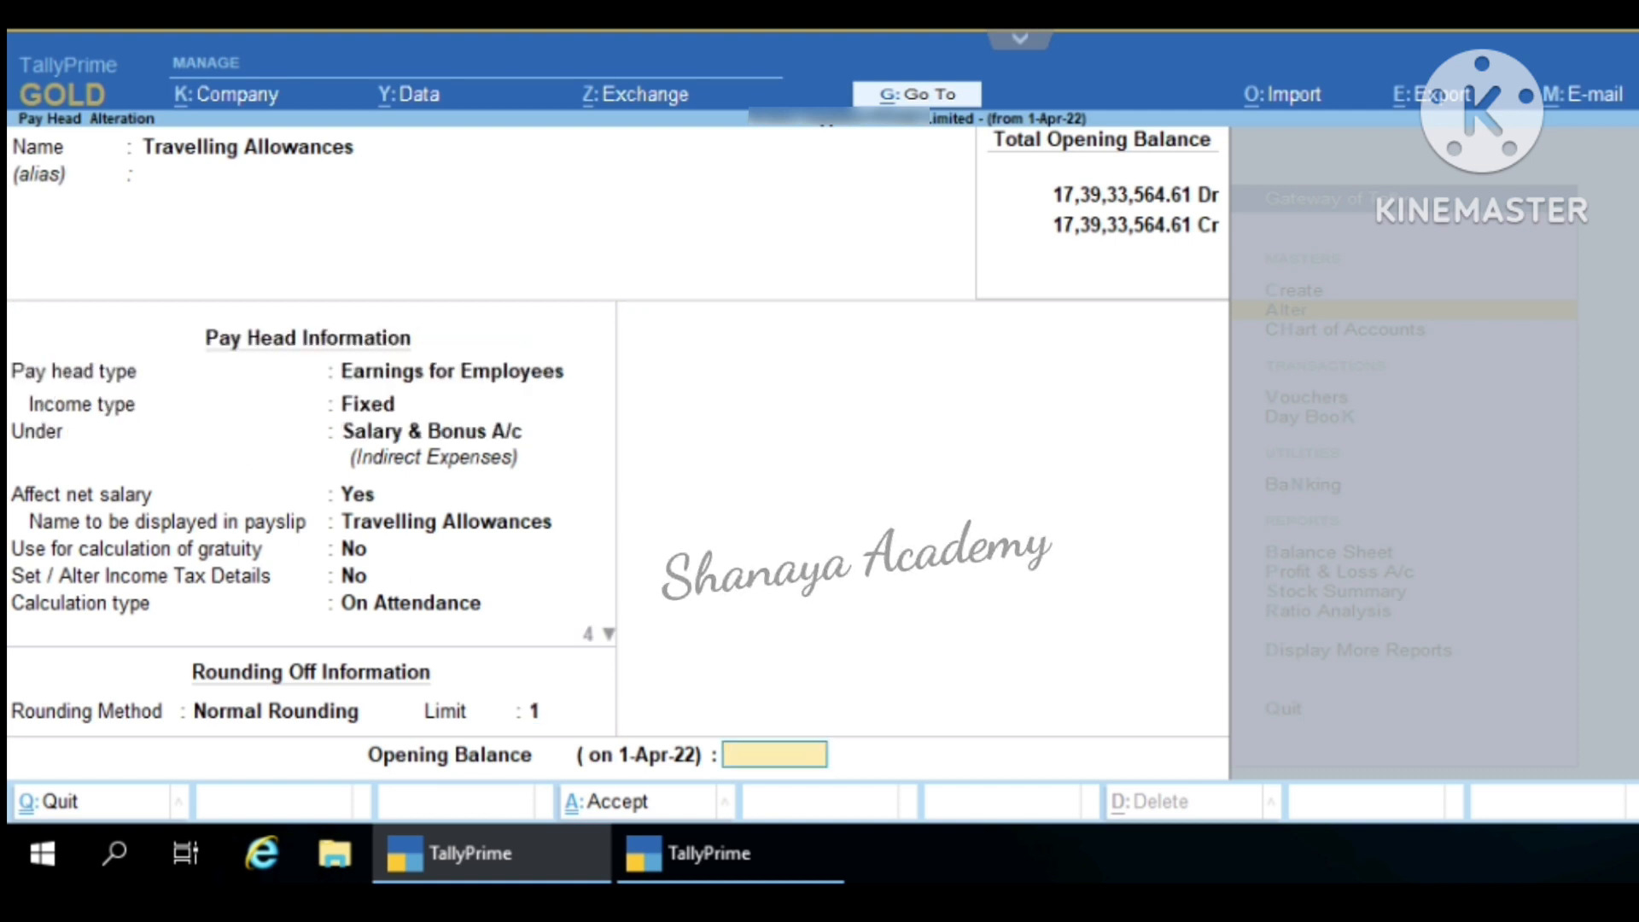
{"action": "key", "text": "Return"}
{"action": "key", "text": "Return"}
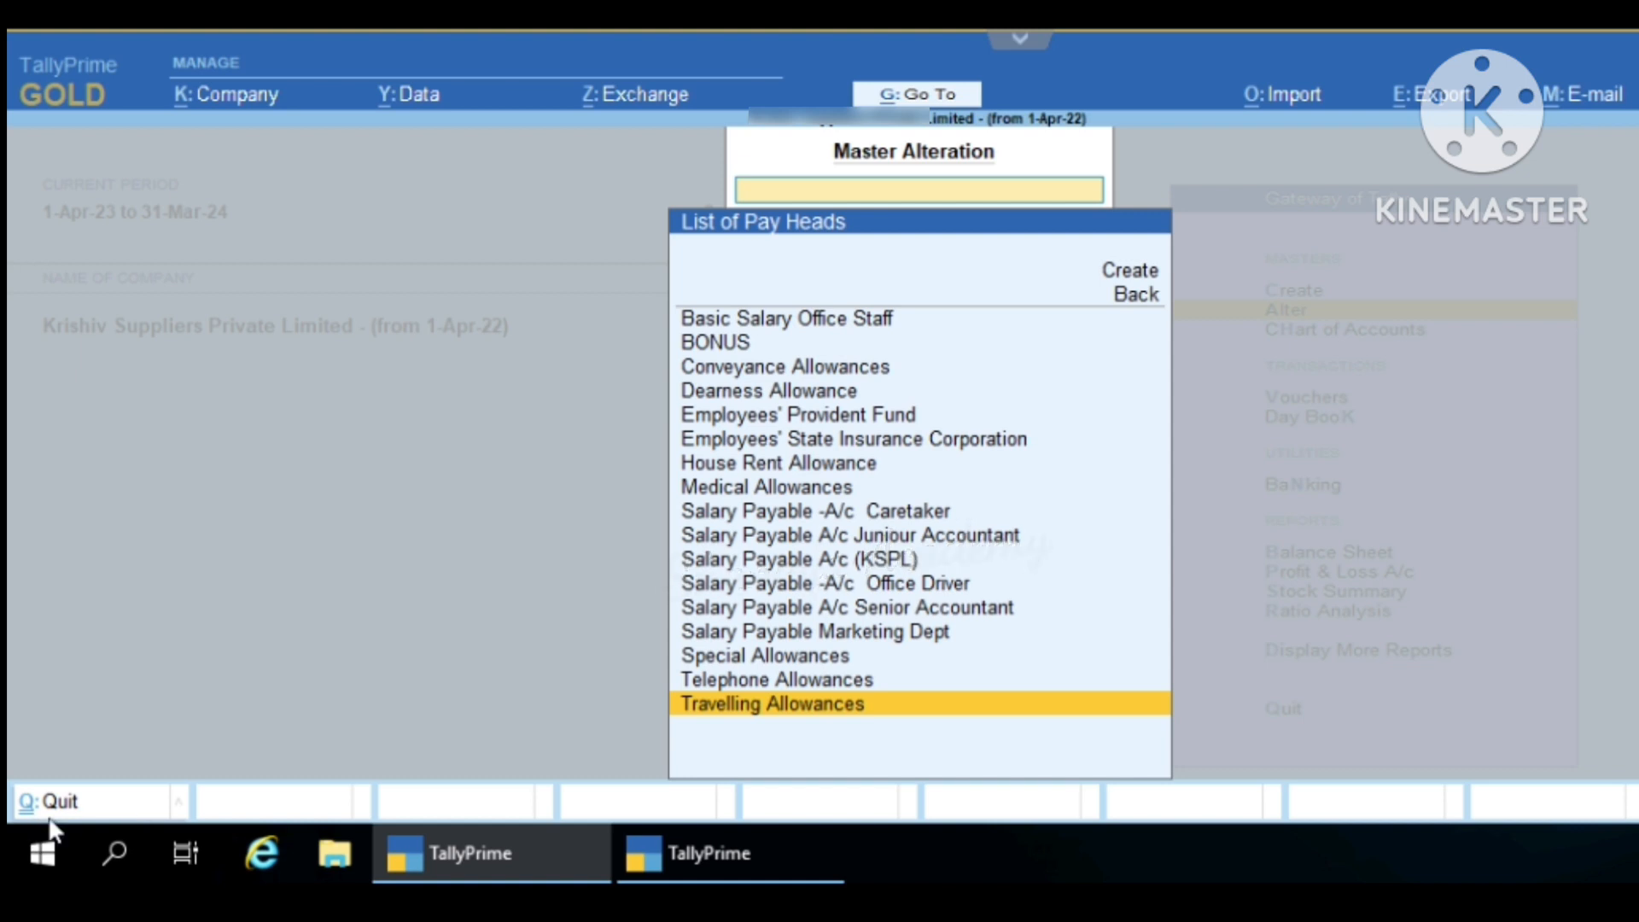
- Leave the pay head list and open the Define Salary master for alteration
{"action": "left_click", "coordinate": [67, 804]}
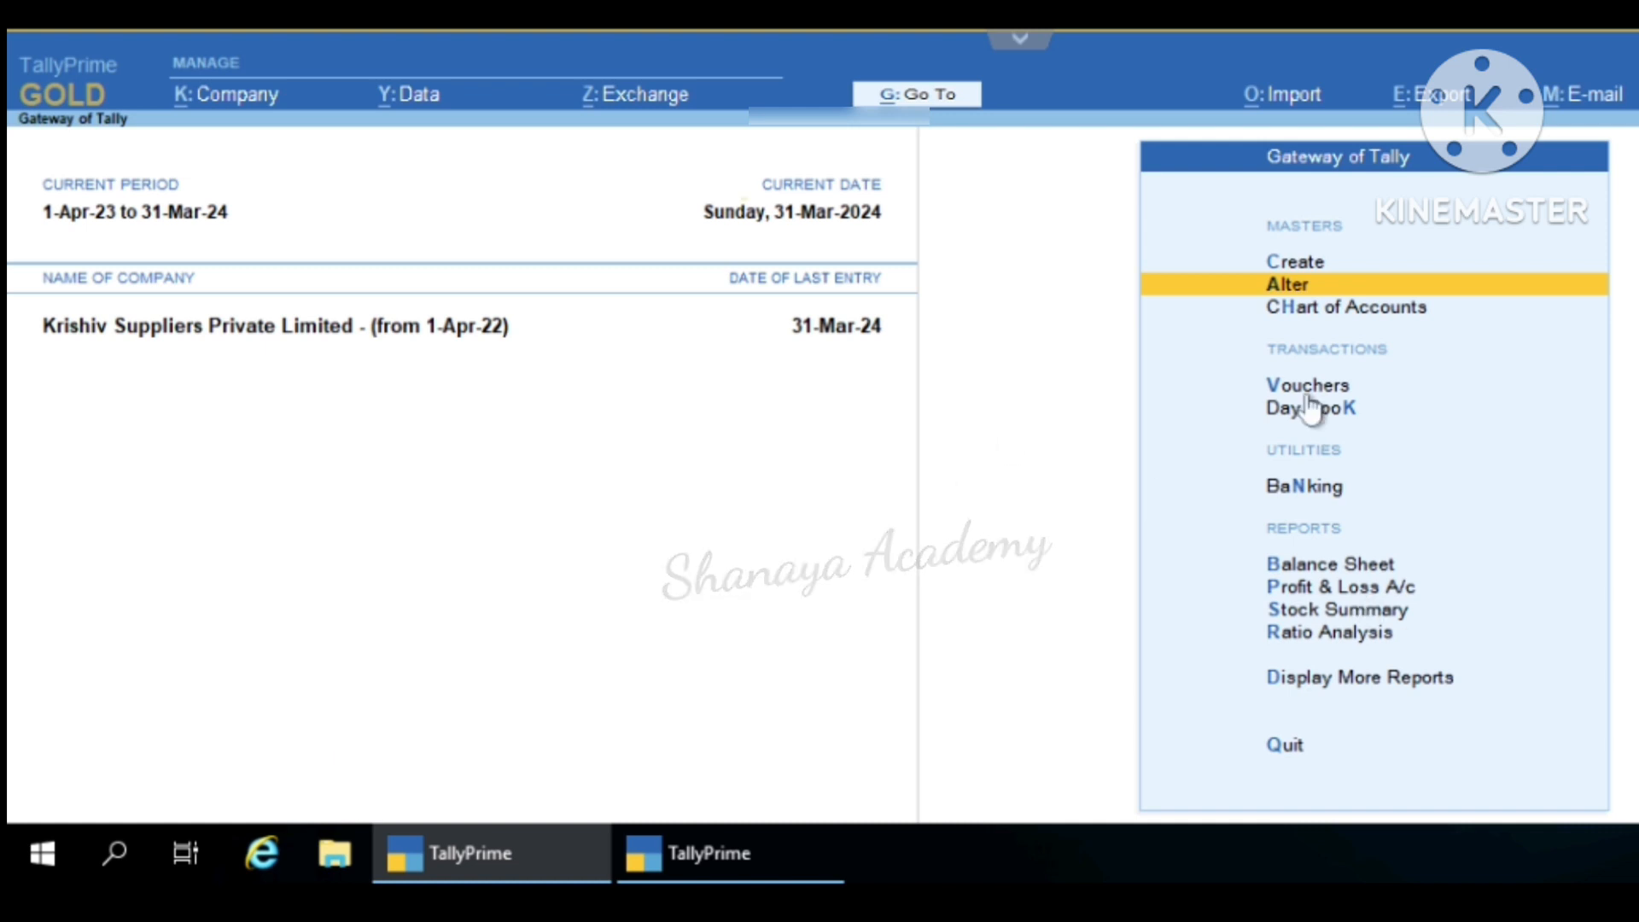
{"action": "key", "text": "Return"}
{"action": "key", "text": "Down"}
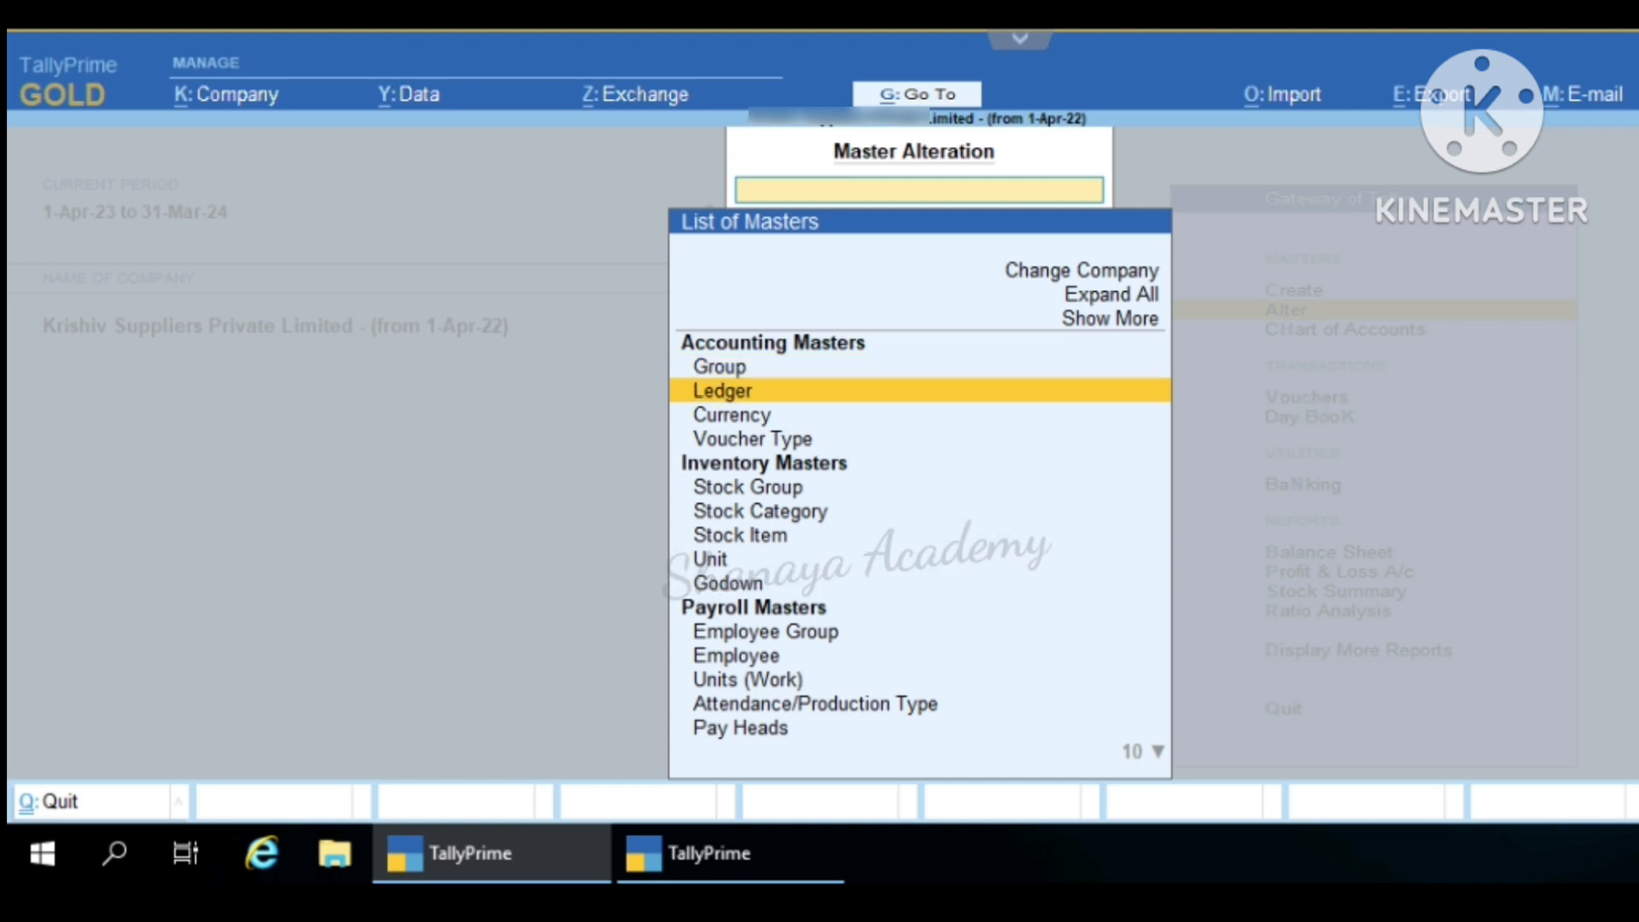
{"action": "key", "text": "Down"}
{"action": "key", "text": "Down"}
{"action": "key", "text": "Down"}
{"action": "key", "text": "Down"}
{"action": "key", "text": "Down"}
{"action": "key", "text": "Down"}
{"action": "key", "text": "Down"}
{"action": "key", "text": "Down"}
{"action": "key", "text": "Down"}
{"action": "key", "text": "Down"}
{"action": "key", "text": "Down"}
{"action": "key", "text": "Down"}
{"action": "key", "text": "Down"}
{"action": "key", "text": "Down"}
{"action": "key", "text": "Down"}
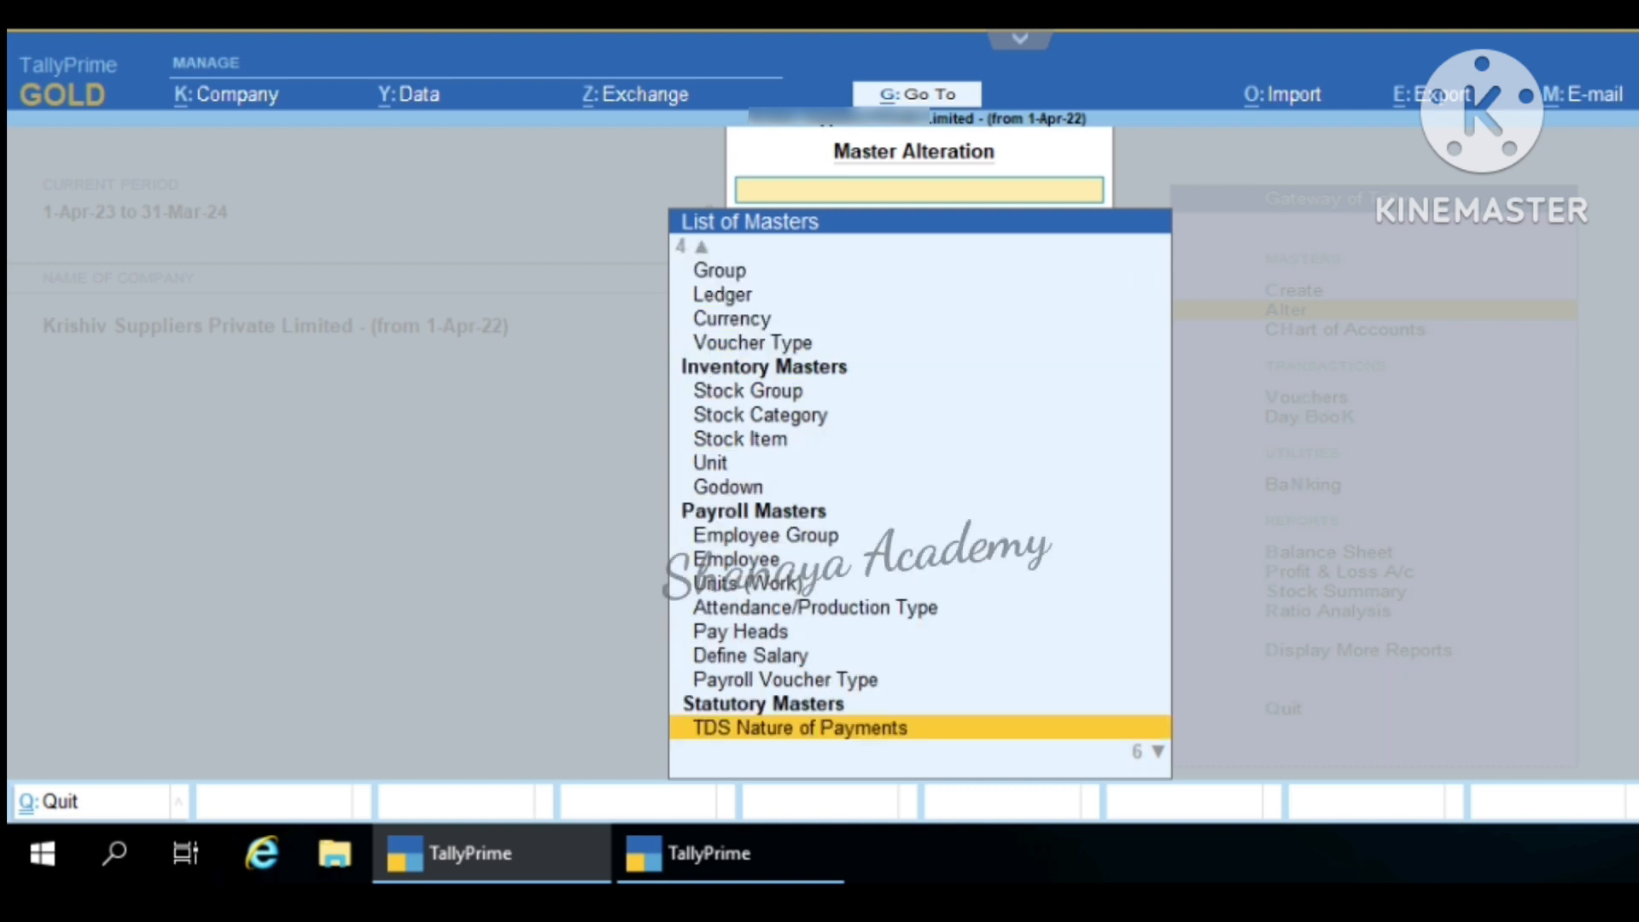
{"action": "key", "text": "Up"}
{"action": "key", "text": "Up"}
{"action": "key", "text": "Up"}
{"action": "key", "text": "Up"}
{"action": "key", "text": "Down"}
{"action": "key", "text": "Down"}
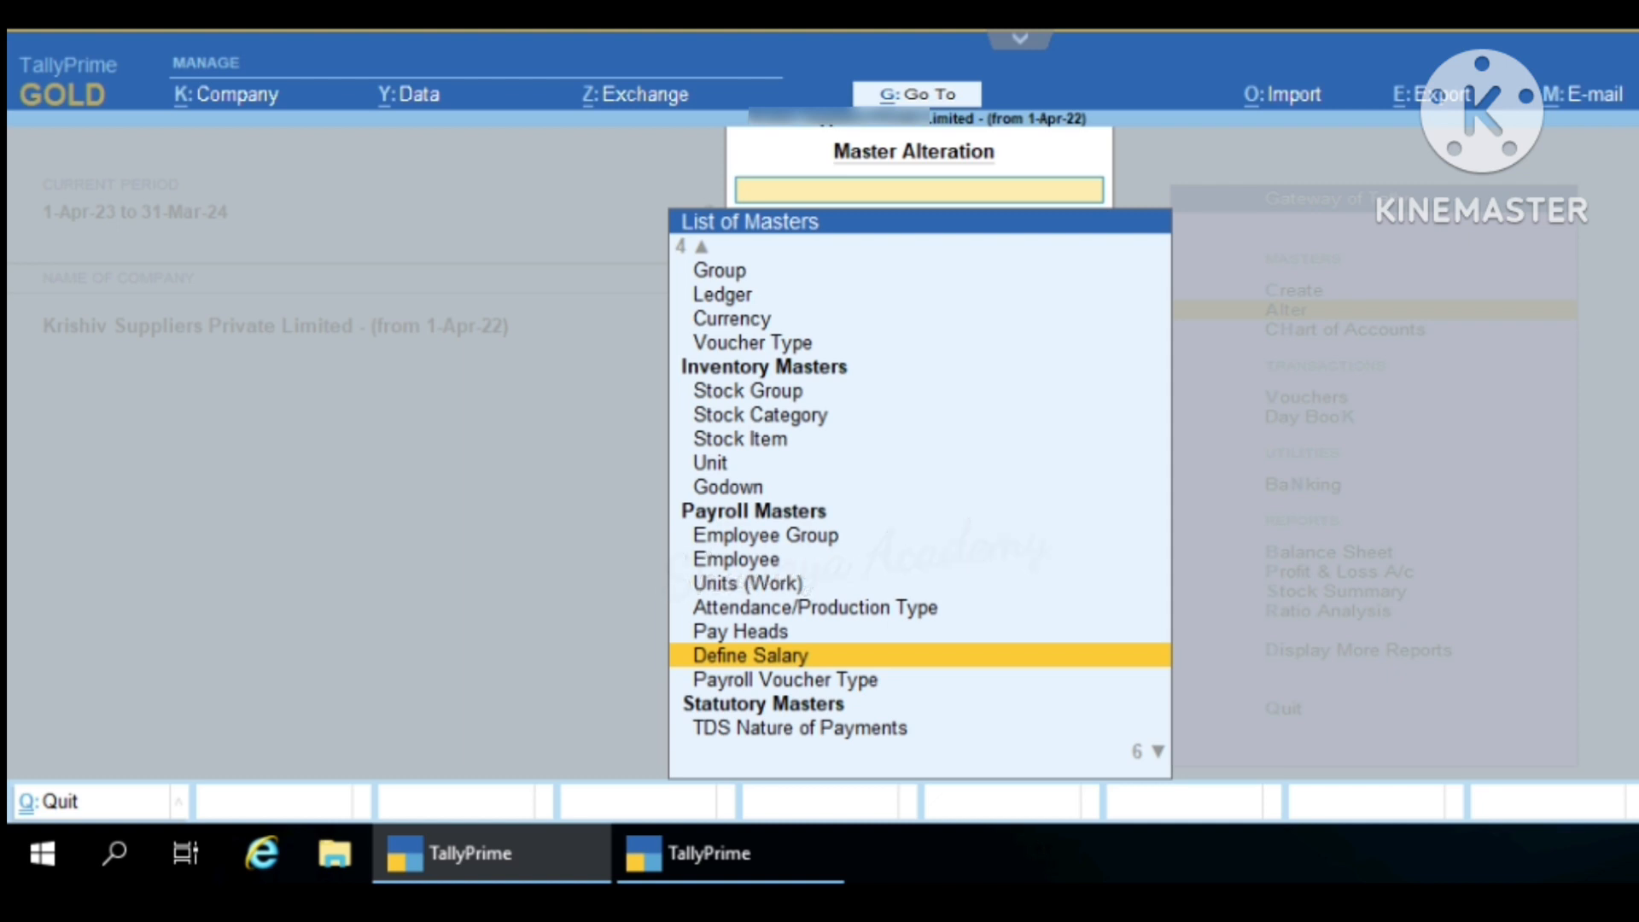
{"action": "key", "text": "Return"}
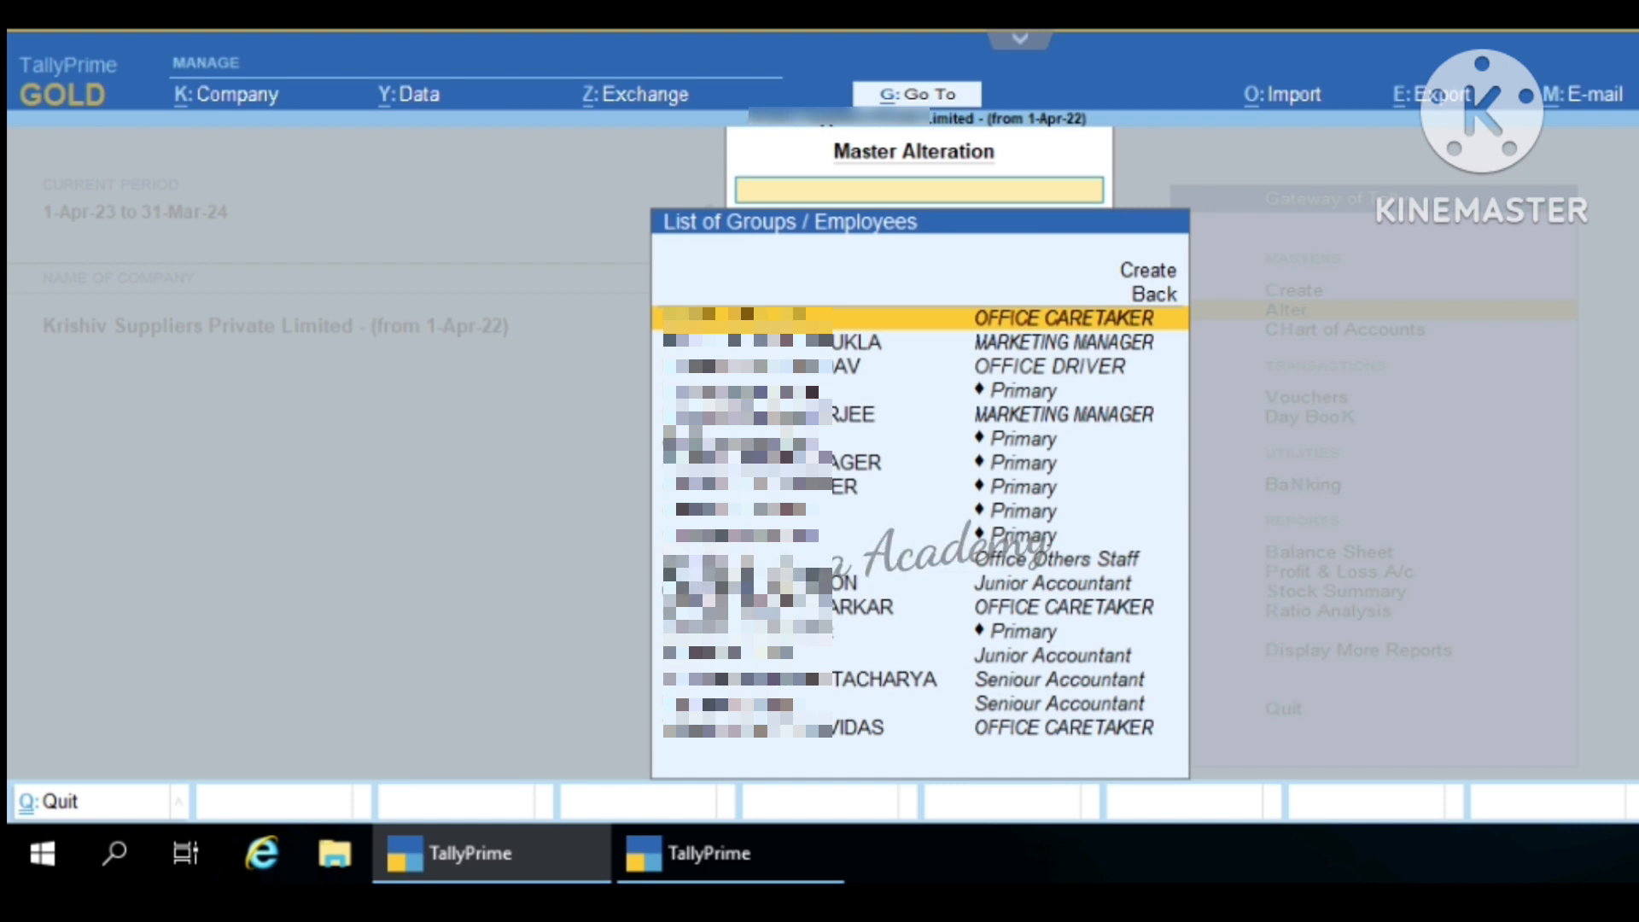
- Look through the list of employee groups and employees available for salary definition
{"action": "type", "text": "S"}
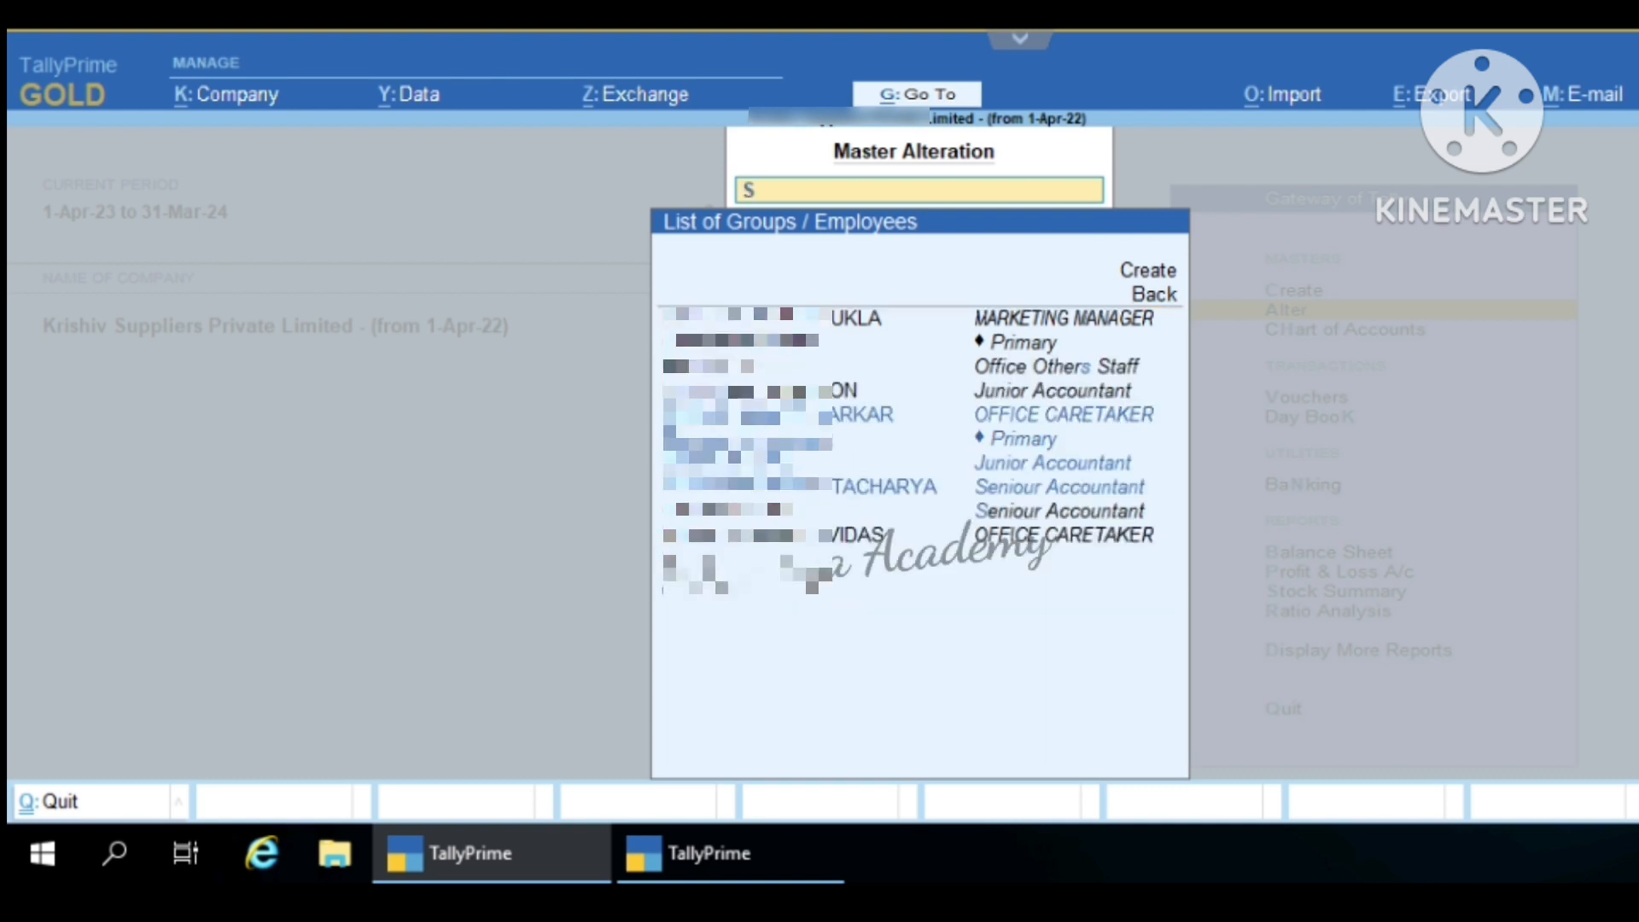
{"action": "key", "text": "BackSpace"}
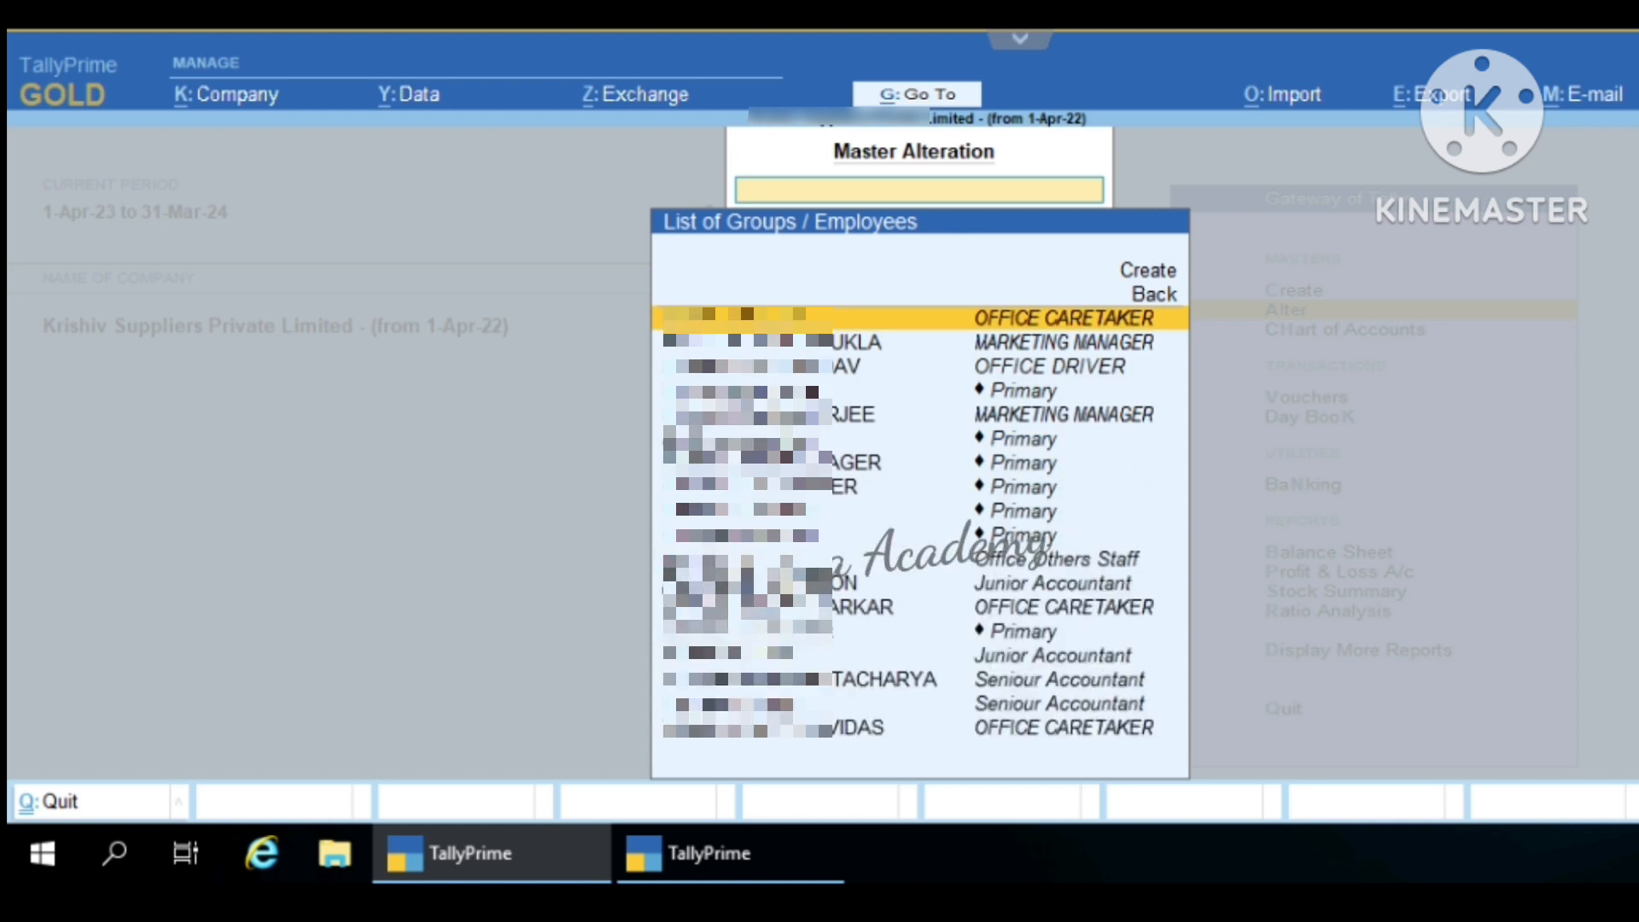
{"action": "key", "text": "Down"}
{"action": "key", "text": "Down"}
{"action": "key", "text": "Down"}
{"action": "key", "text": "Down"}
{"action": "key", "text": "Down"}
{"action": "key", "text": "Down"}
{"action": "key", "text": "Down"}
{"action": "key", "text": "Down"}
{"action": "key", "text": "Down"}
{"action": "key", "text": "Down"}
{"action": "key", "text": "Down"}
{"action": "key", "text": "Down"}
{"action": "key", "text": "Down"}
{"action": "key", "text": "Down"}
{"action": "key", "text": "Down"}
{"action": "key", "text": "Down"}
{"action": "key", "text": "Down"}
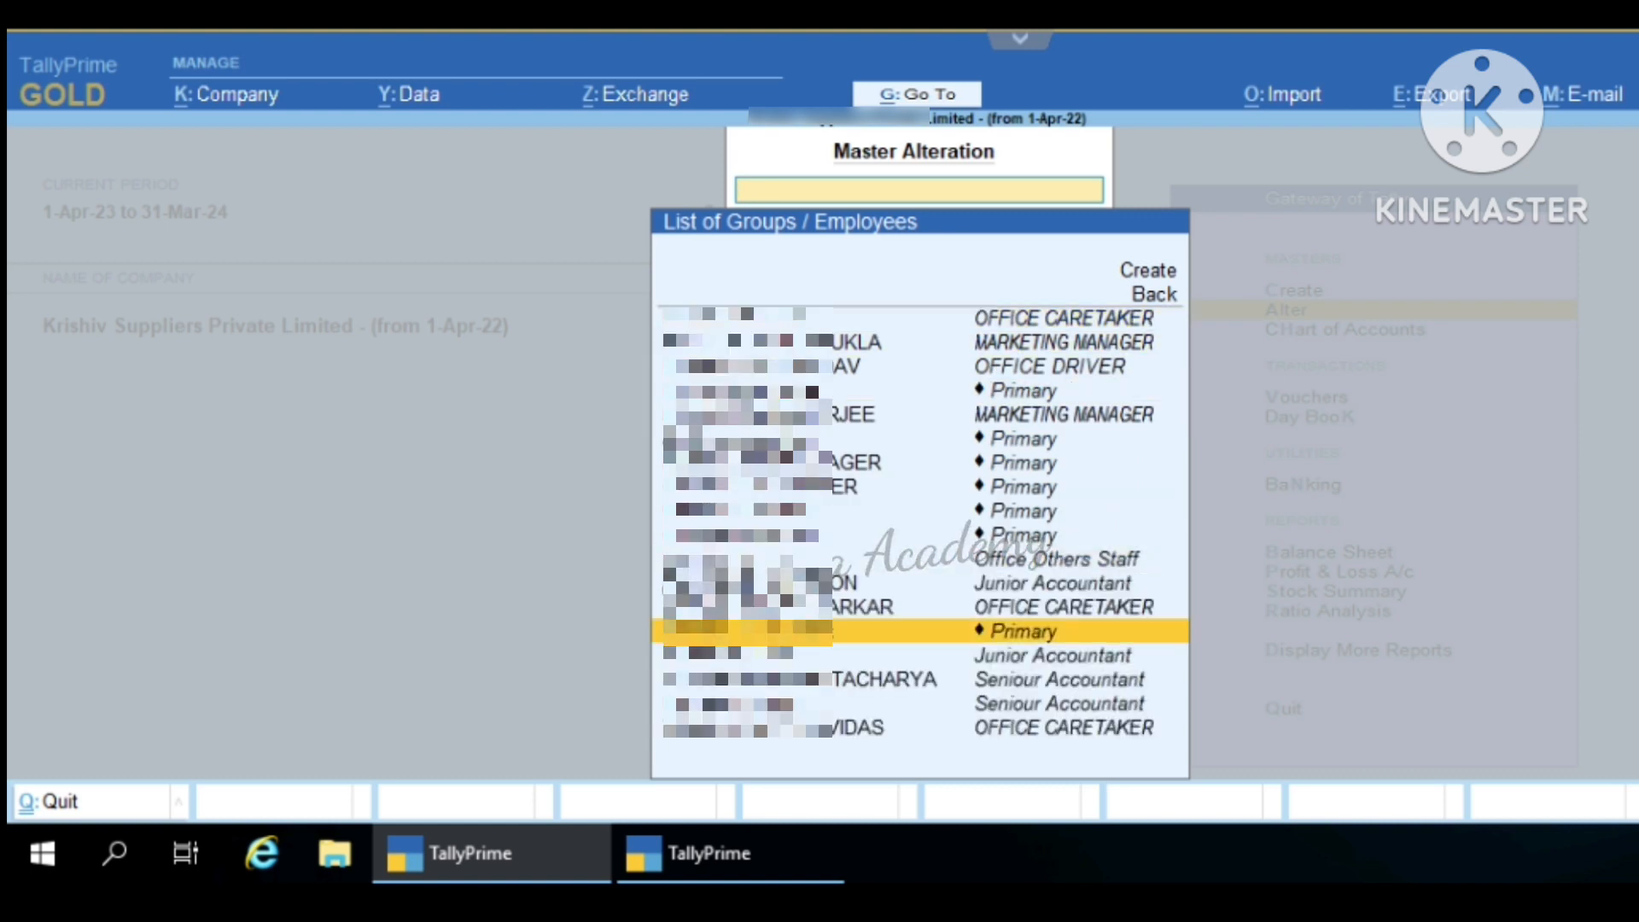
{"action": "key", "text": "Up"}
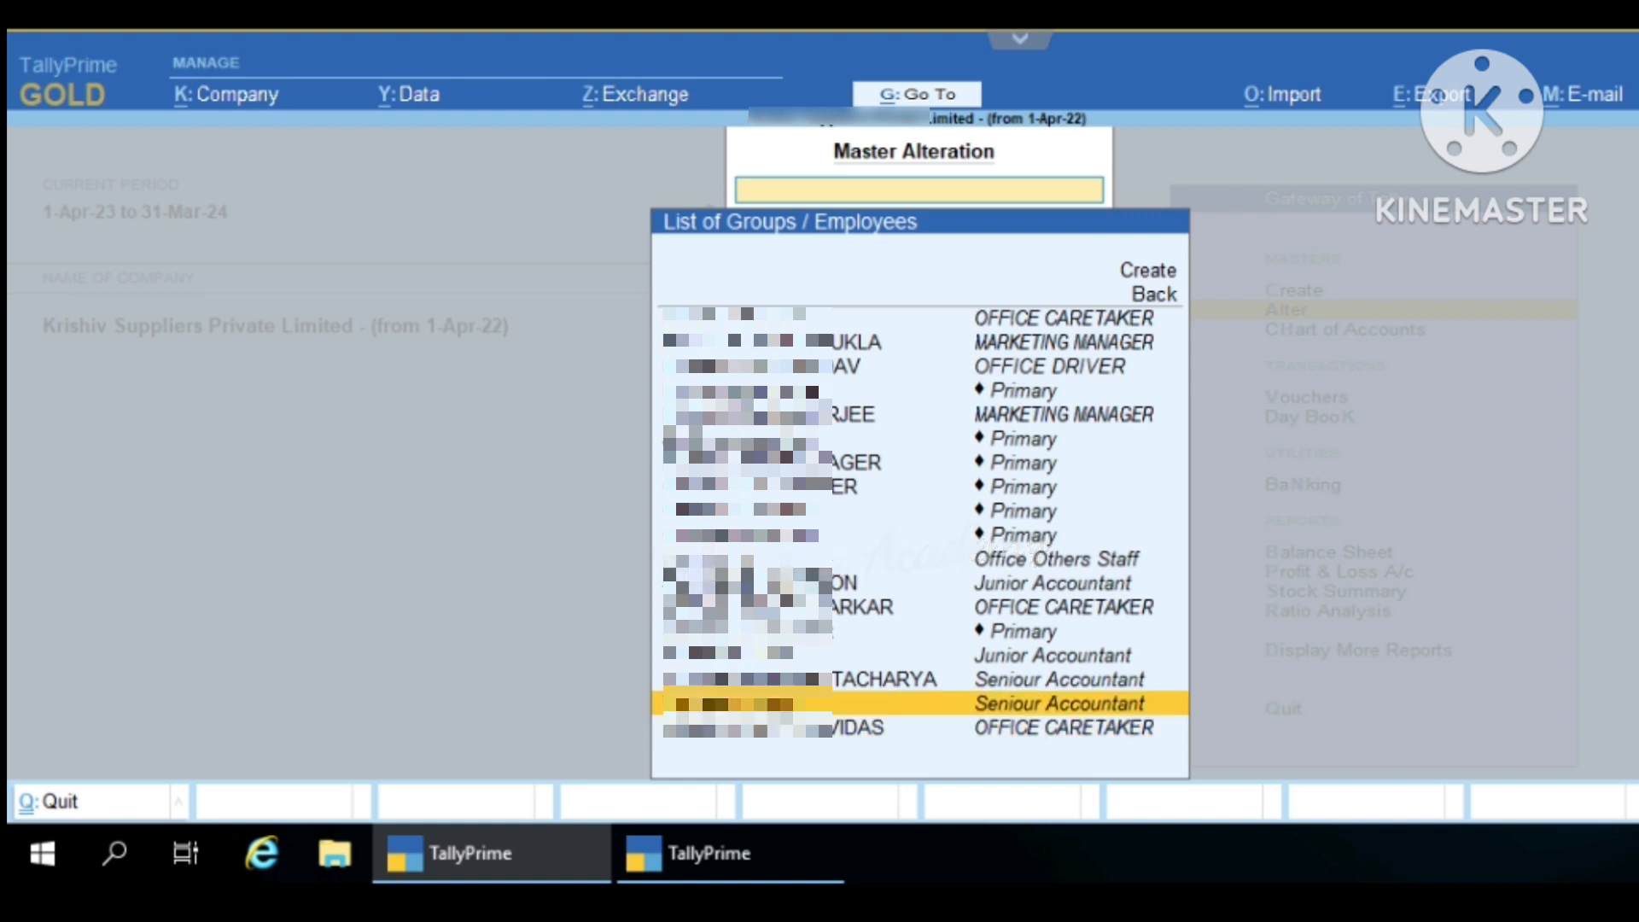
{"action": "key", "text": "Up"}
{"action": "key", "text": "Up"}
{"action": "key", "text": "Up"}
{"action": "key", "text": "Up"}
{"action": "key", "text": "Up"}
{"action": "key", "text": "Up"}
{"action": "key", "text": "Up"}
{"action": "key", "text": "Up"}
{"action": "key", "text": "Up"}
{"action": "key", "text": "Up"}
{"action": "key", "text": "Up"}
{"action": "key", "text": "Up"}
{"action": "key", "text": "Up"}
{"action": "key", "text": "Up"}
{"action": "key", "text": "Up"}
{"action": "key", "text": "Up"}
{"action": "key", "text": "Up"}
{"action": "key", "text": "Up"}
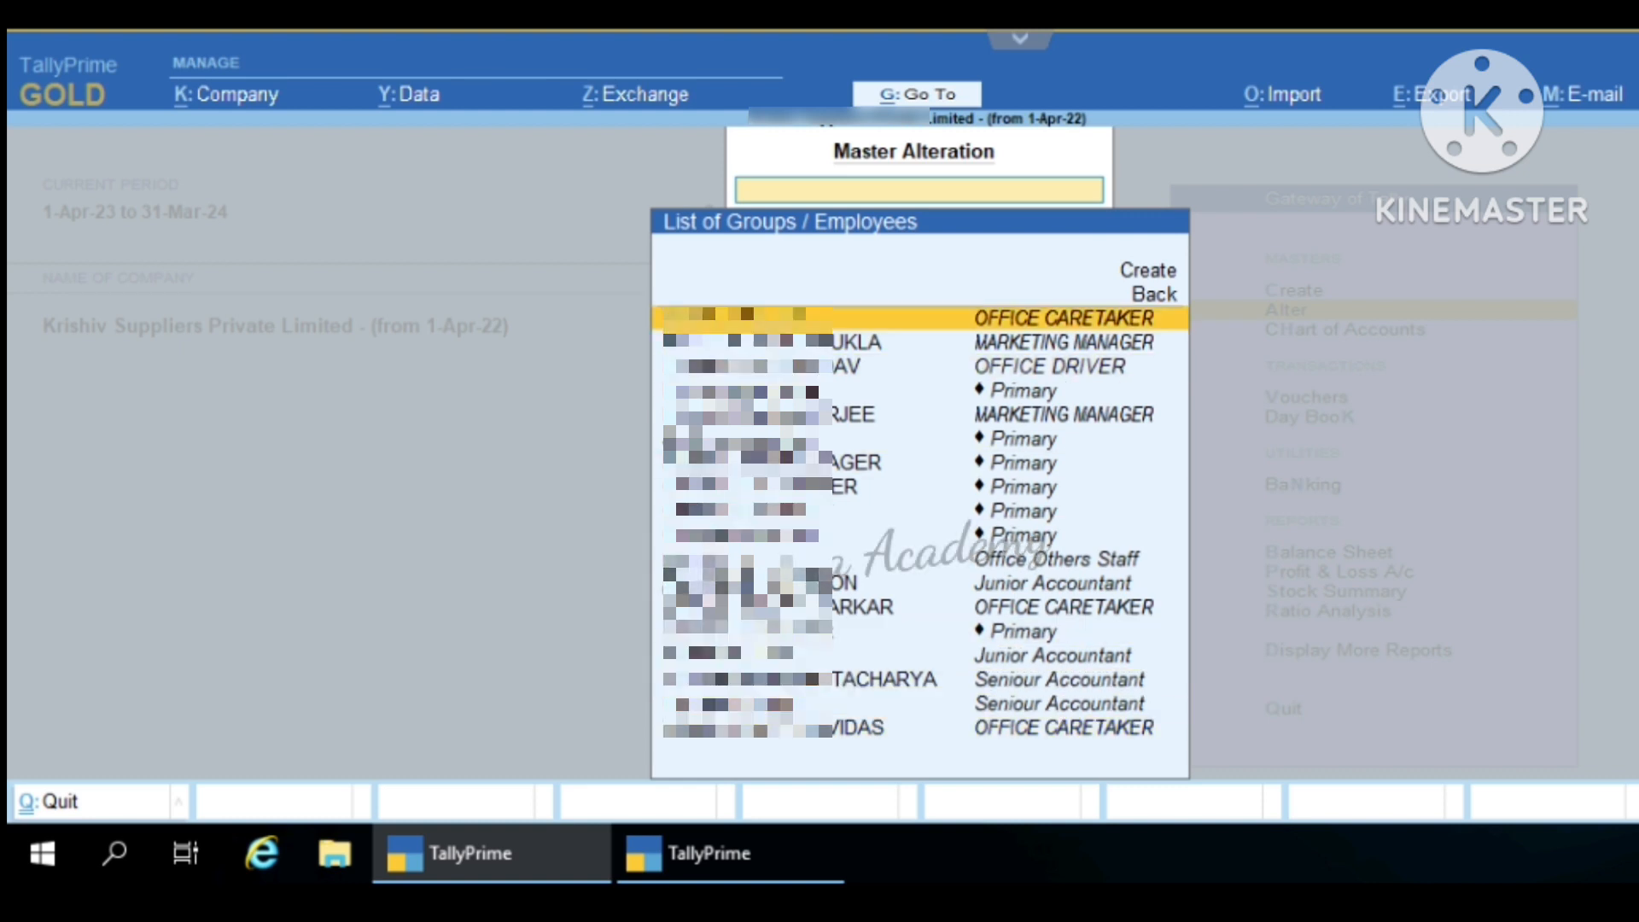
- Open the salary details of the employee under Junior Accountant whose entry directly follows a Primary group
{"action": "key", "text": "Down"}
{"action": "key", "text": "Down"}
{"action": "key", "text": "Down"}
{"action": "key", "text": "Down"}
{"action": "key", "text": "Down"}
{"action": "key", "text": "Down"}
{"action": "key", "text": "Down"}
{"action": "key", "text": "Down"}
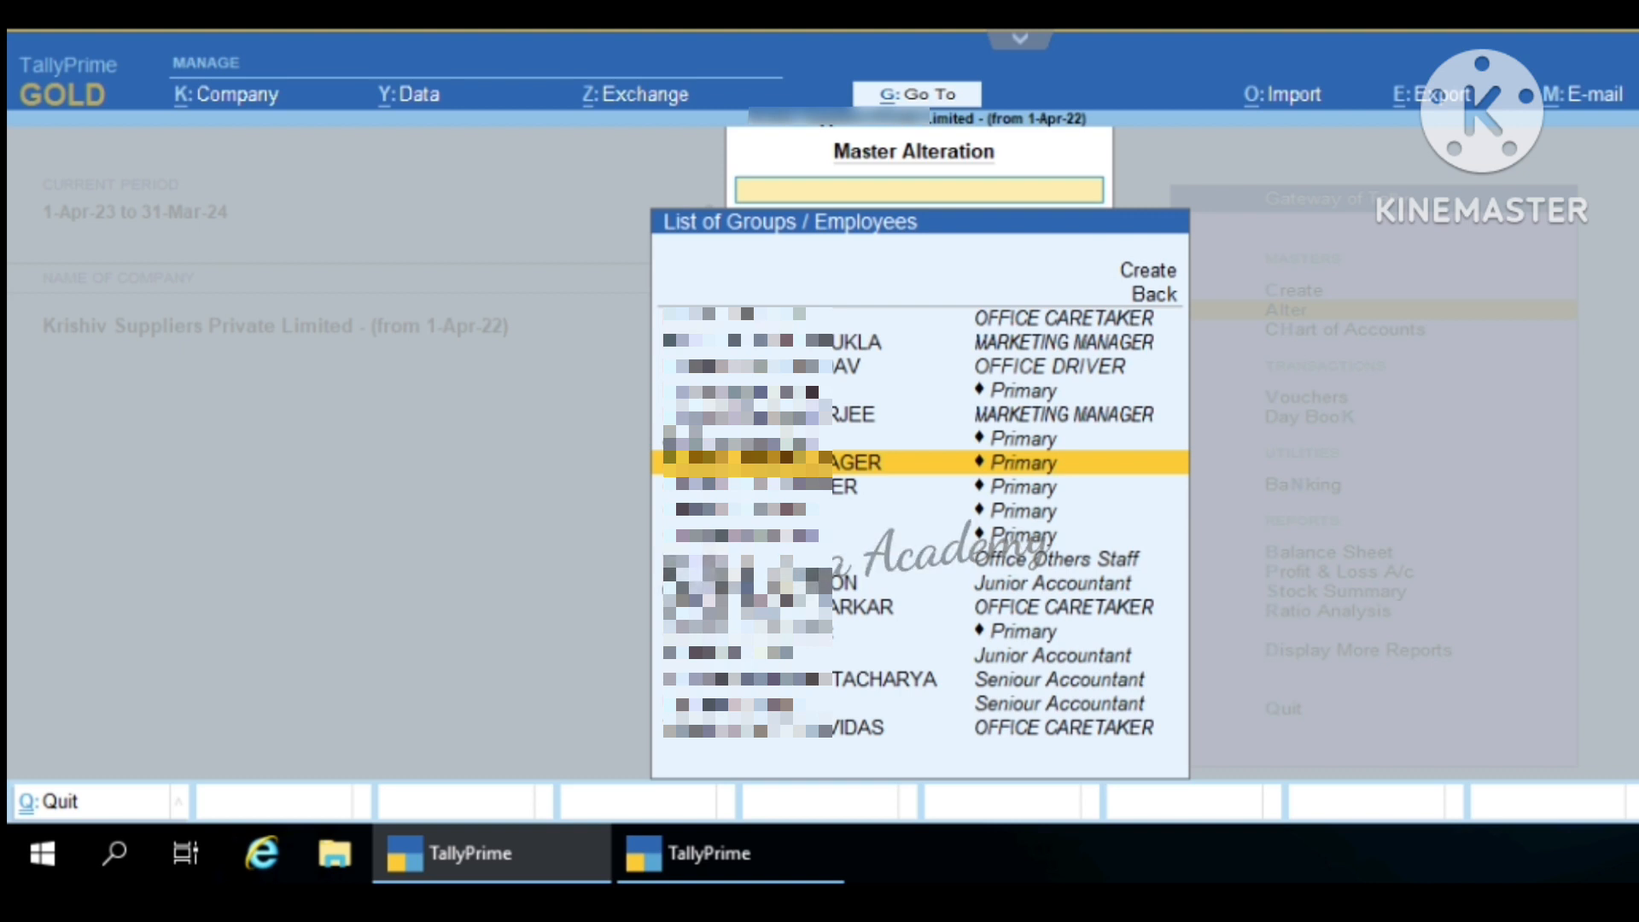
{"action": "key", "text": "Up"}
{"action": "key", "text": "Down"}
{"action": "key", "text": "Down"}
{"action": "key", "text": "Down"}
{"action": "key", "text": "Down"}
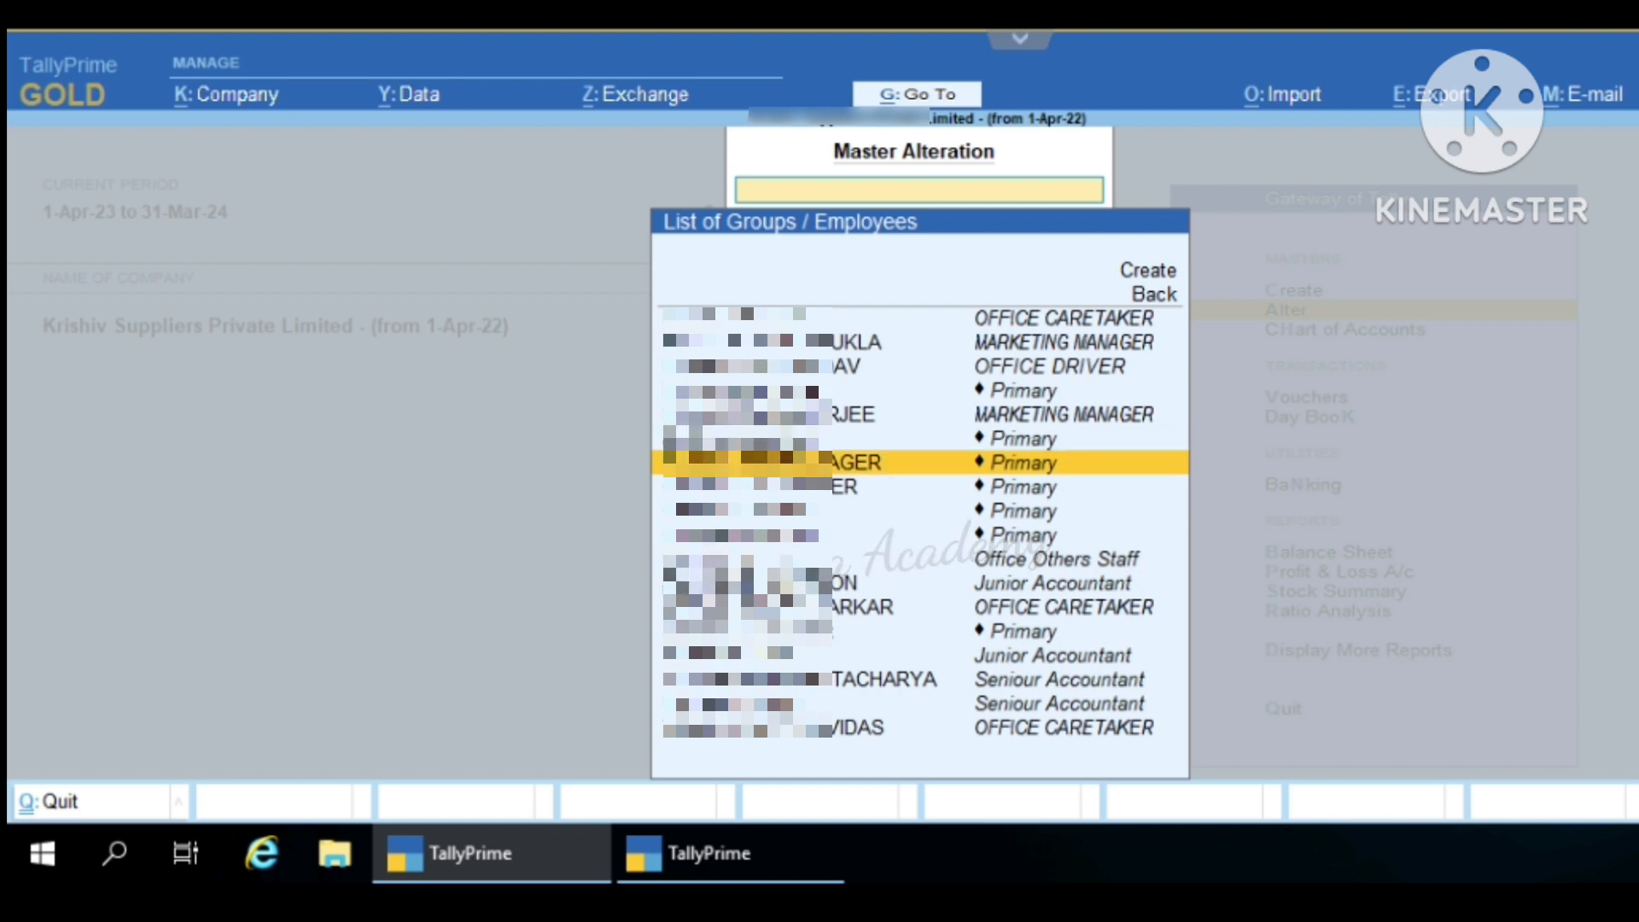
{"action": "key", "text": "Down"}
{"action": "key", "text": "Down"}
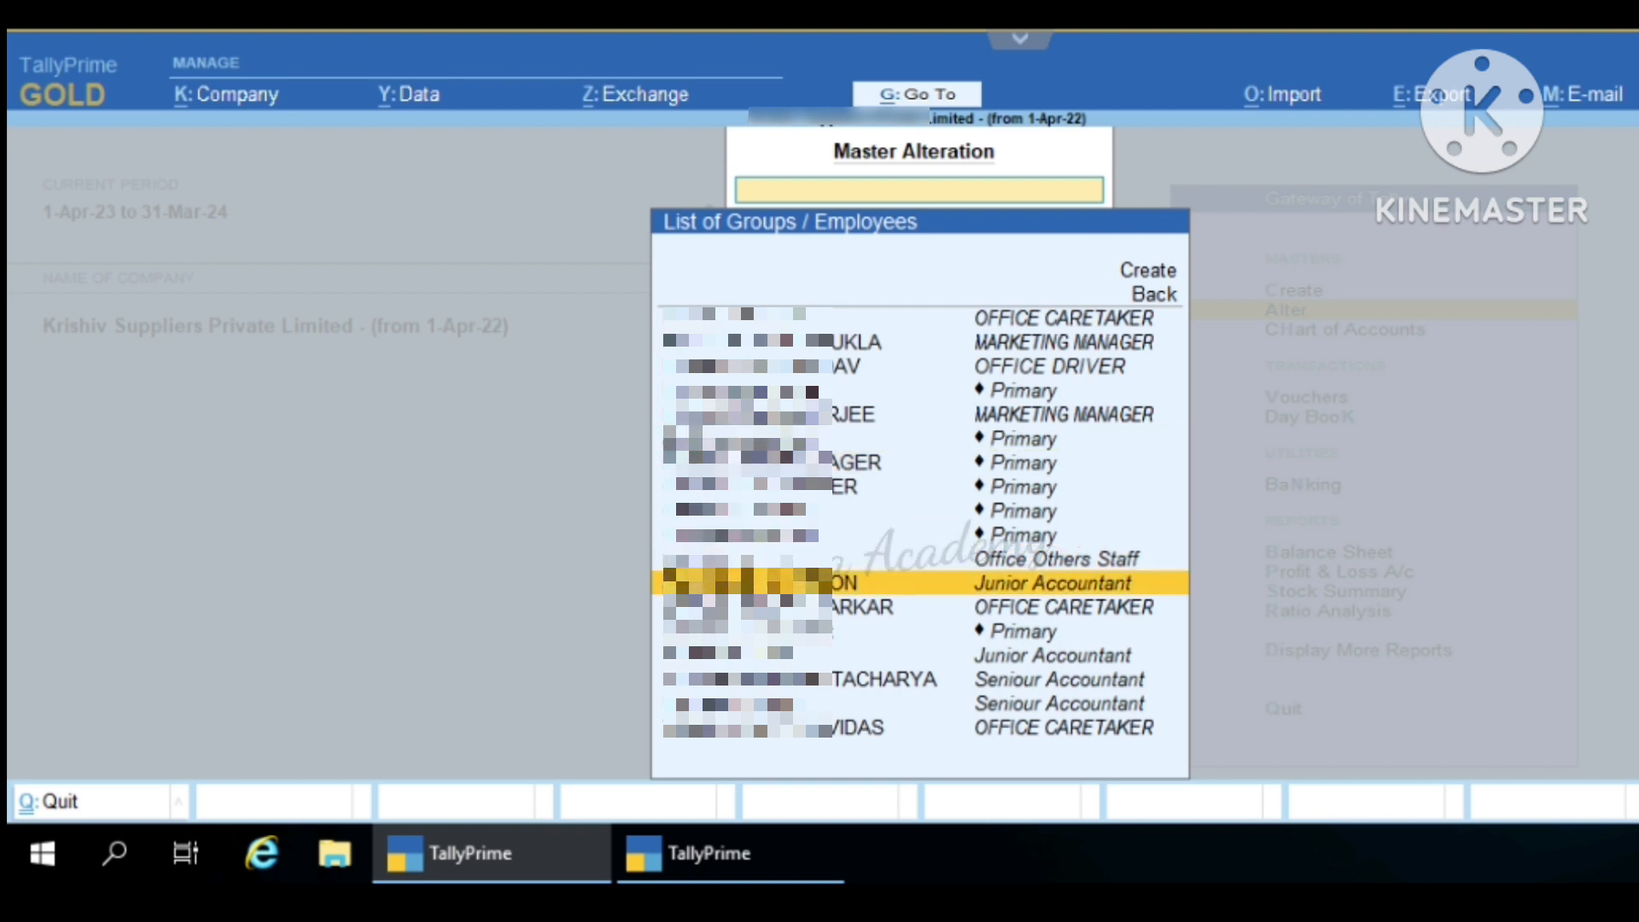
{"action": "key", "text": "Down"}
{"action": "key", "text": "Down"}
{"action": "key", "text": "Down"}
{"action": "key", "text": "Down"}
{"action": "key", "text": "Up"}
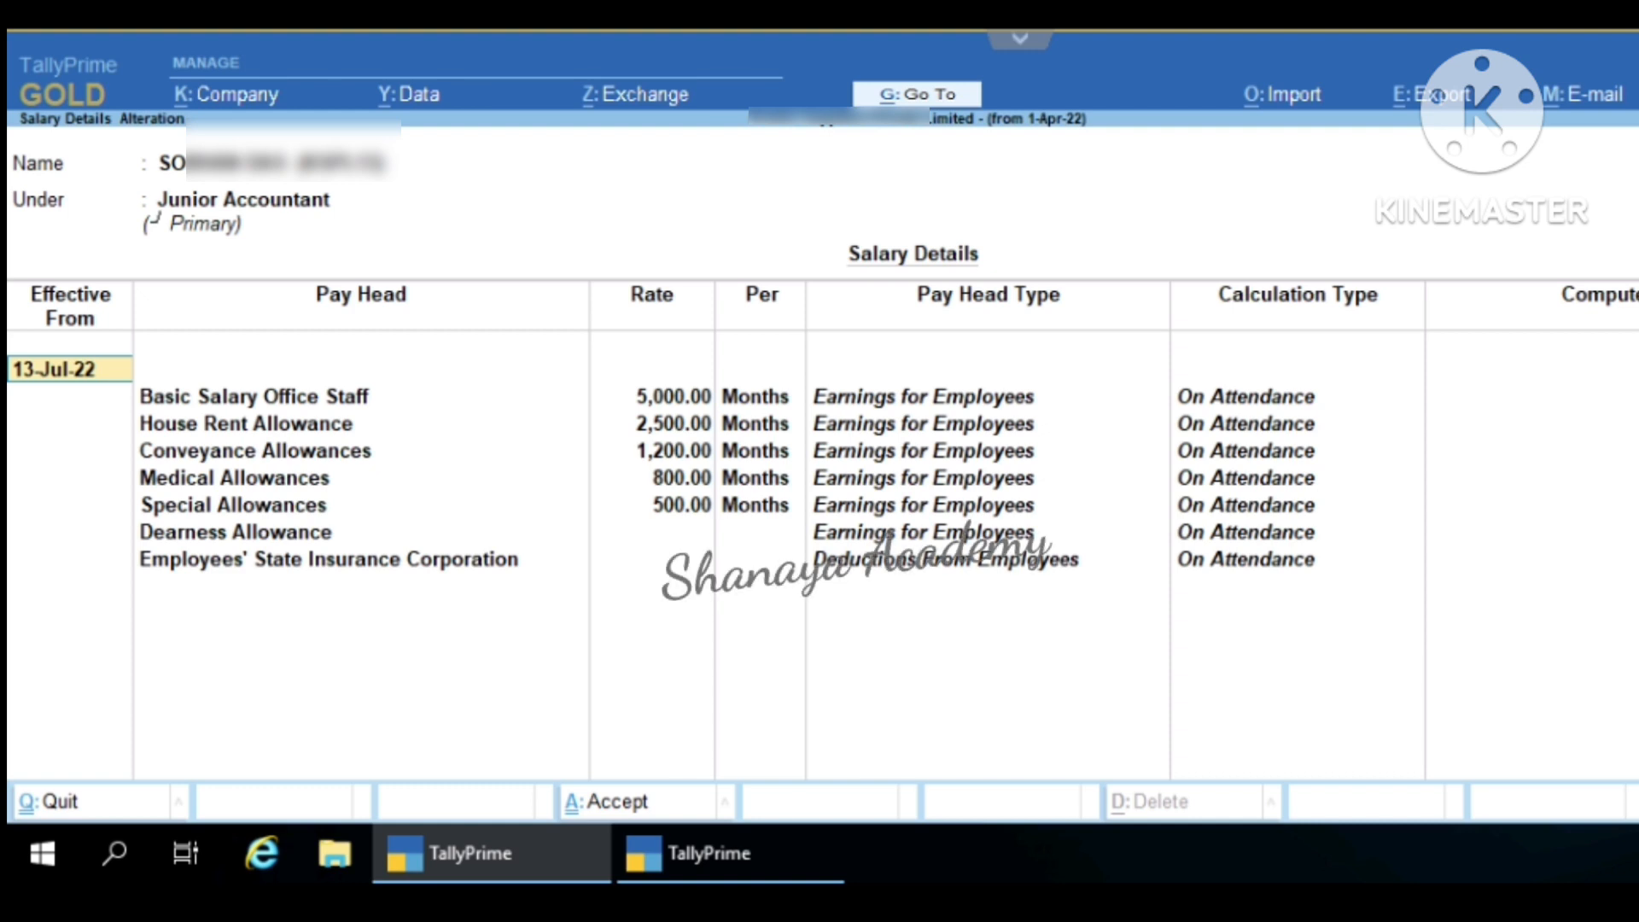
- Review the salary's effective date and the Basic Salary Office Staff and House Rent Allowance pay heads with their rates
{"action": "key", "text": "Return"}
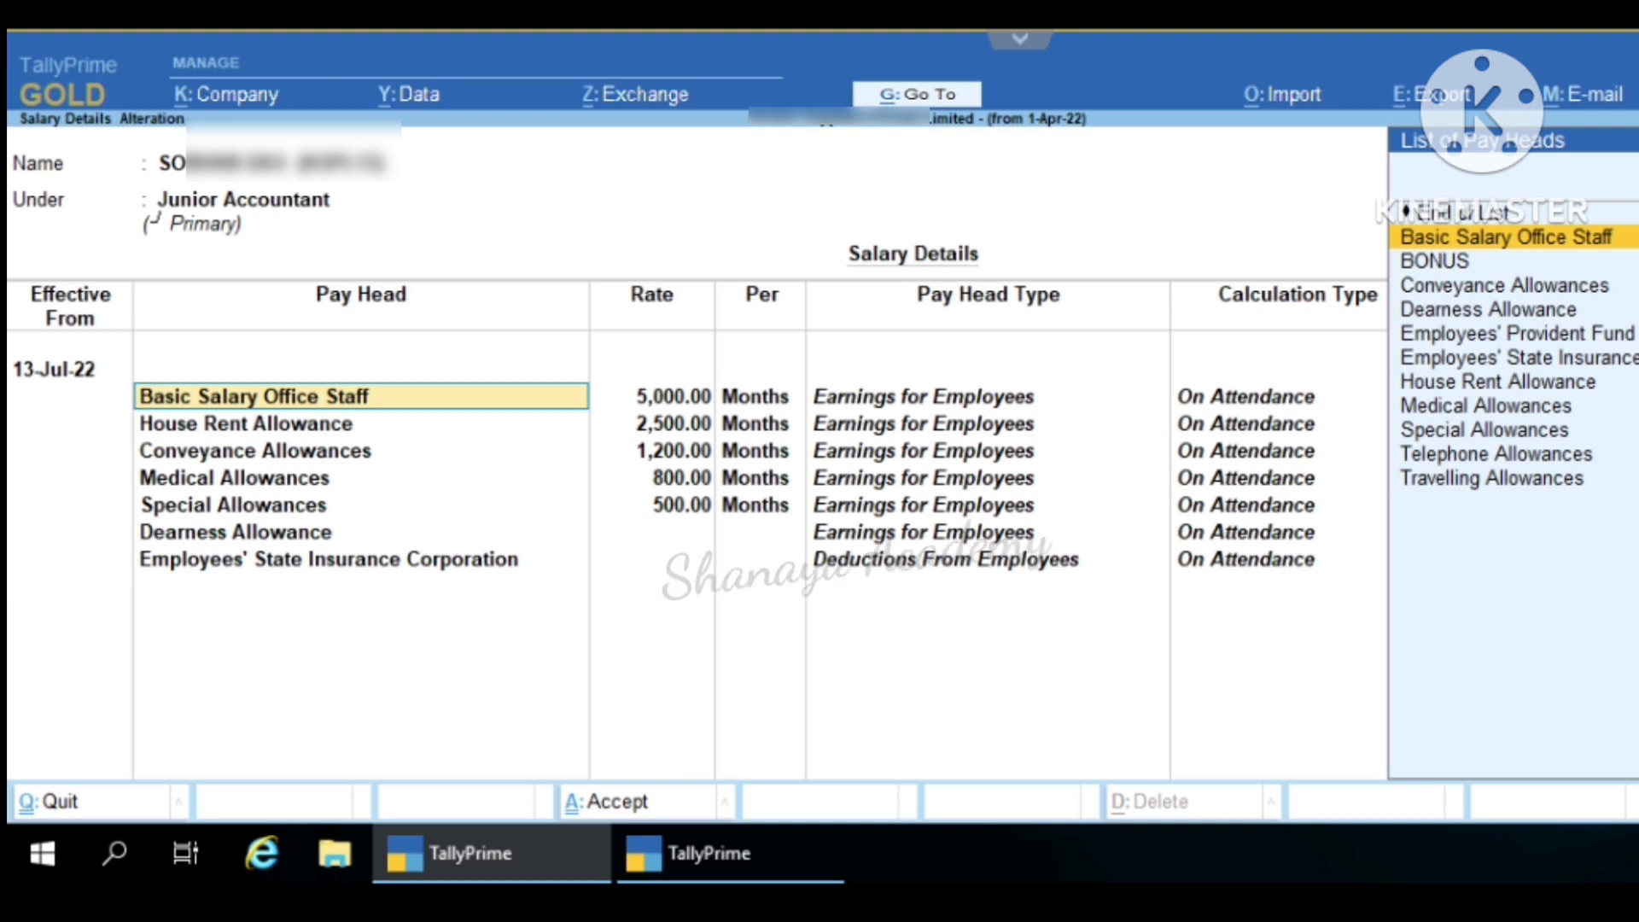
{"action": "key", "text": "Return"}
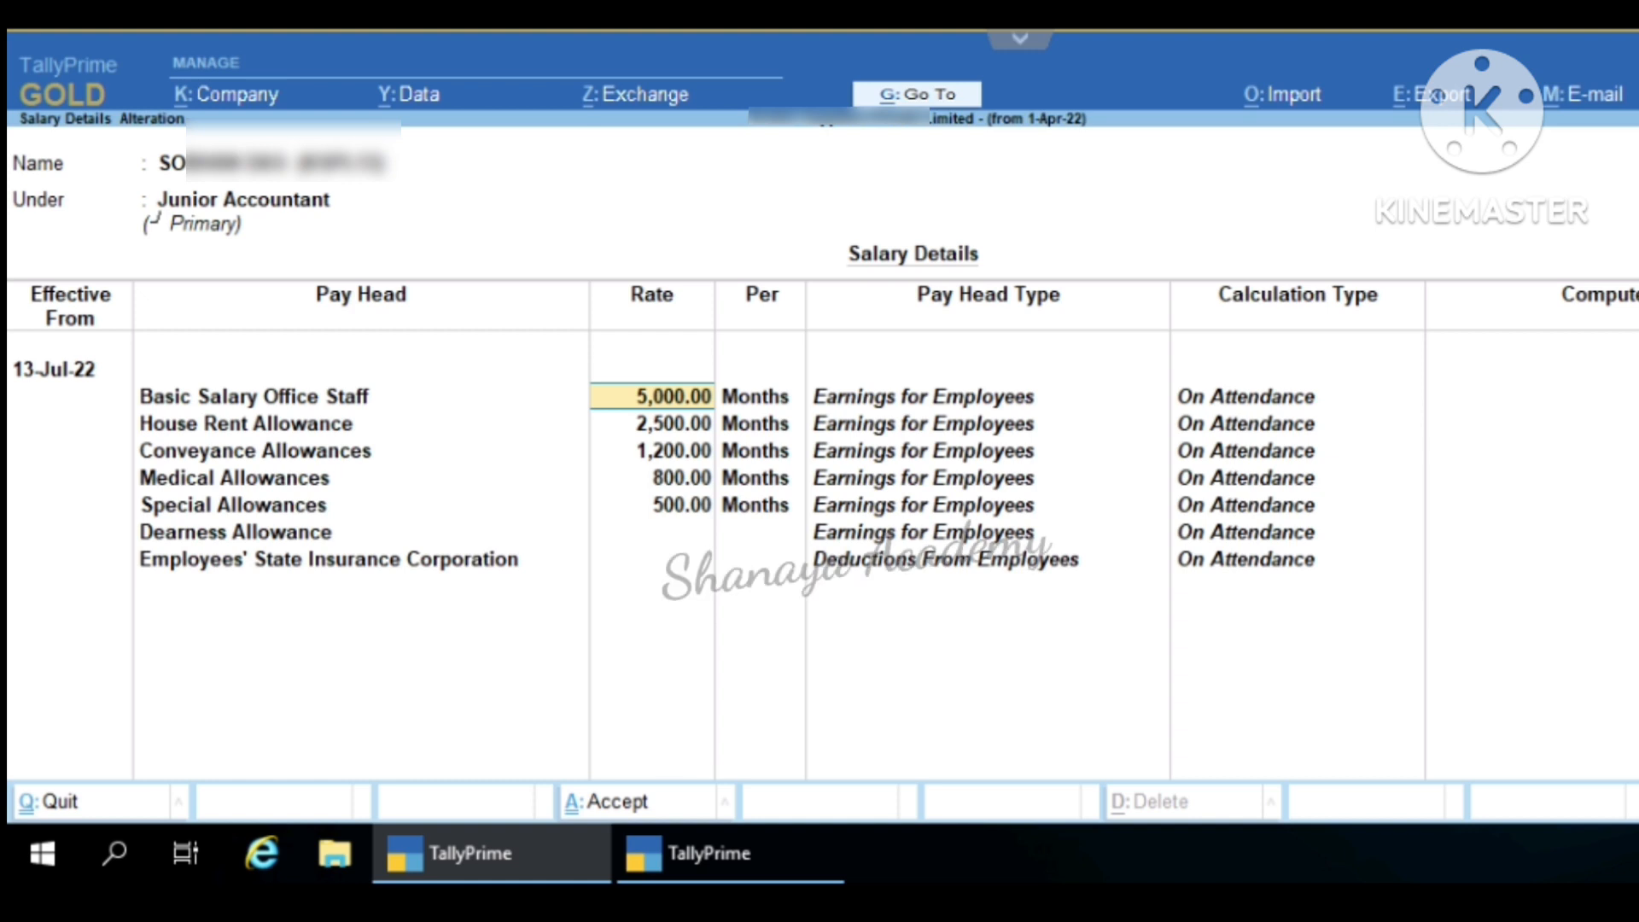
{"action": "left_click", "coordinate": [361, 424]}
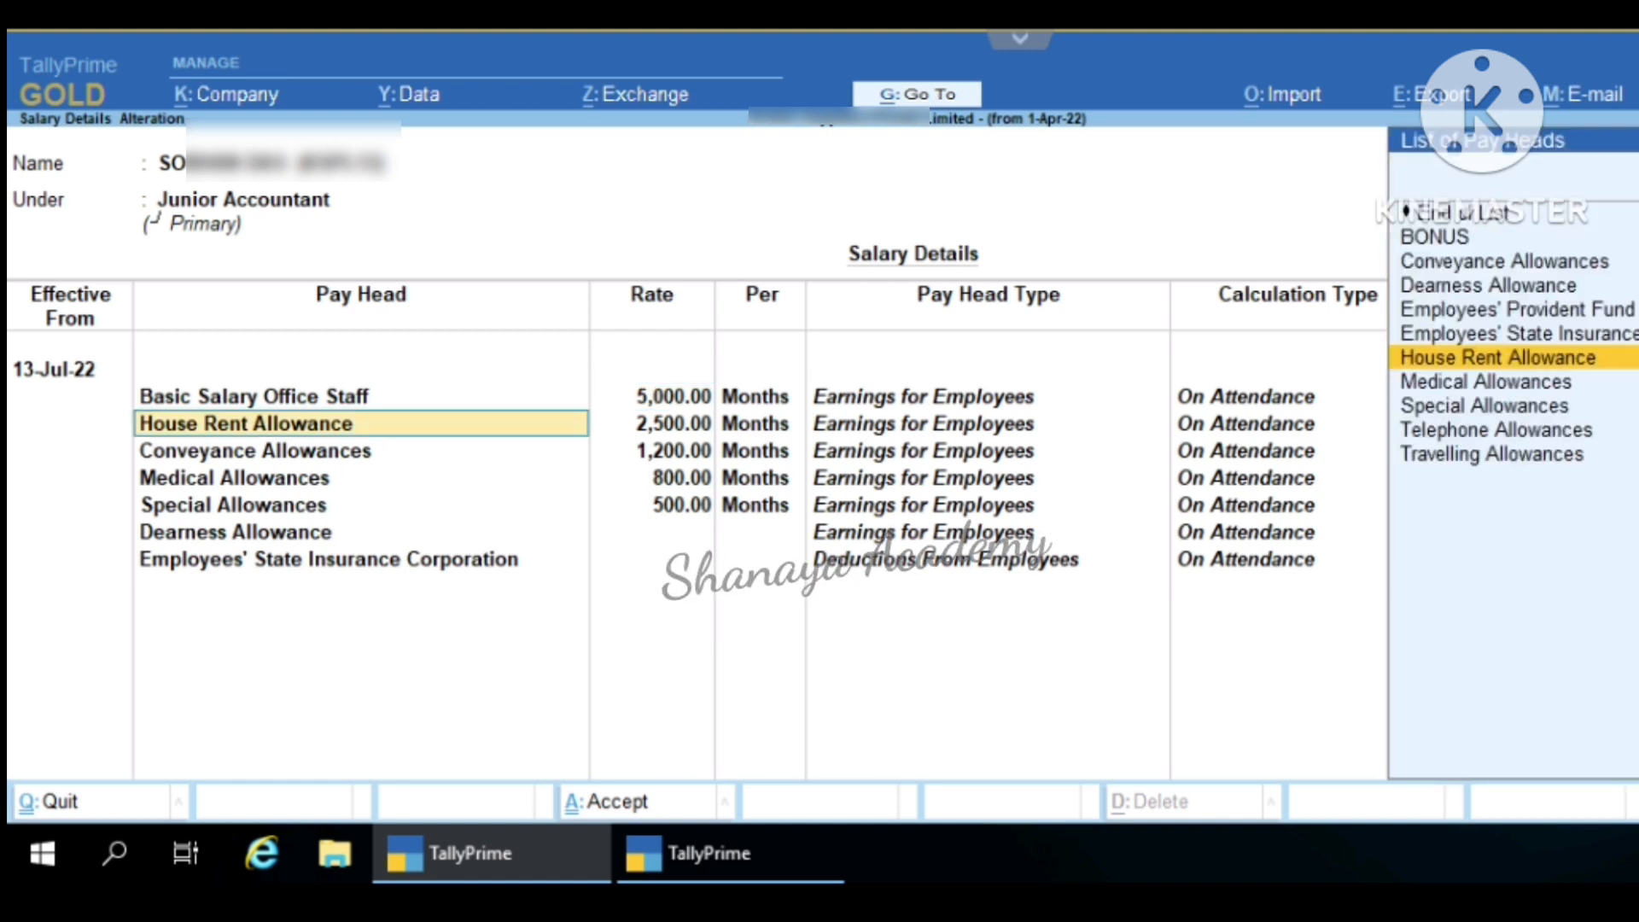
{"action": "left_click", "coordinate": [651, 423]}
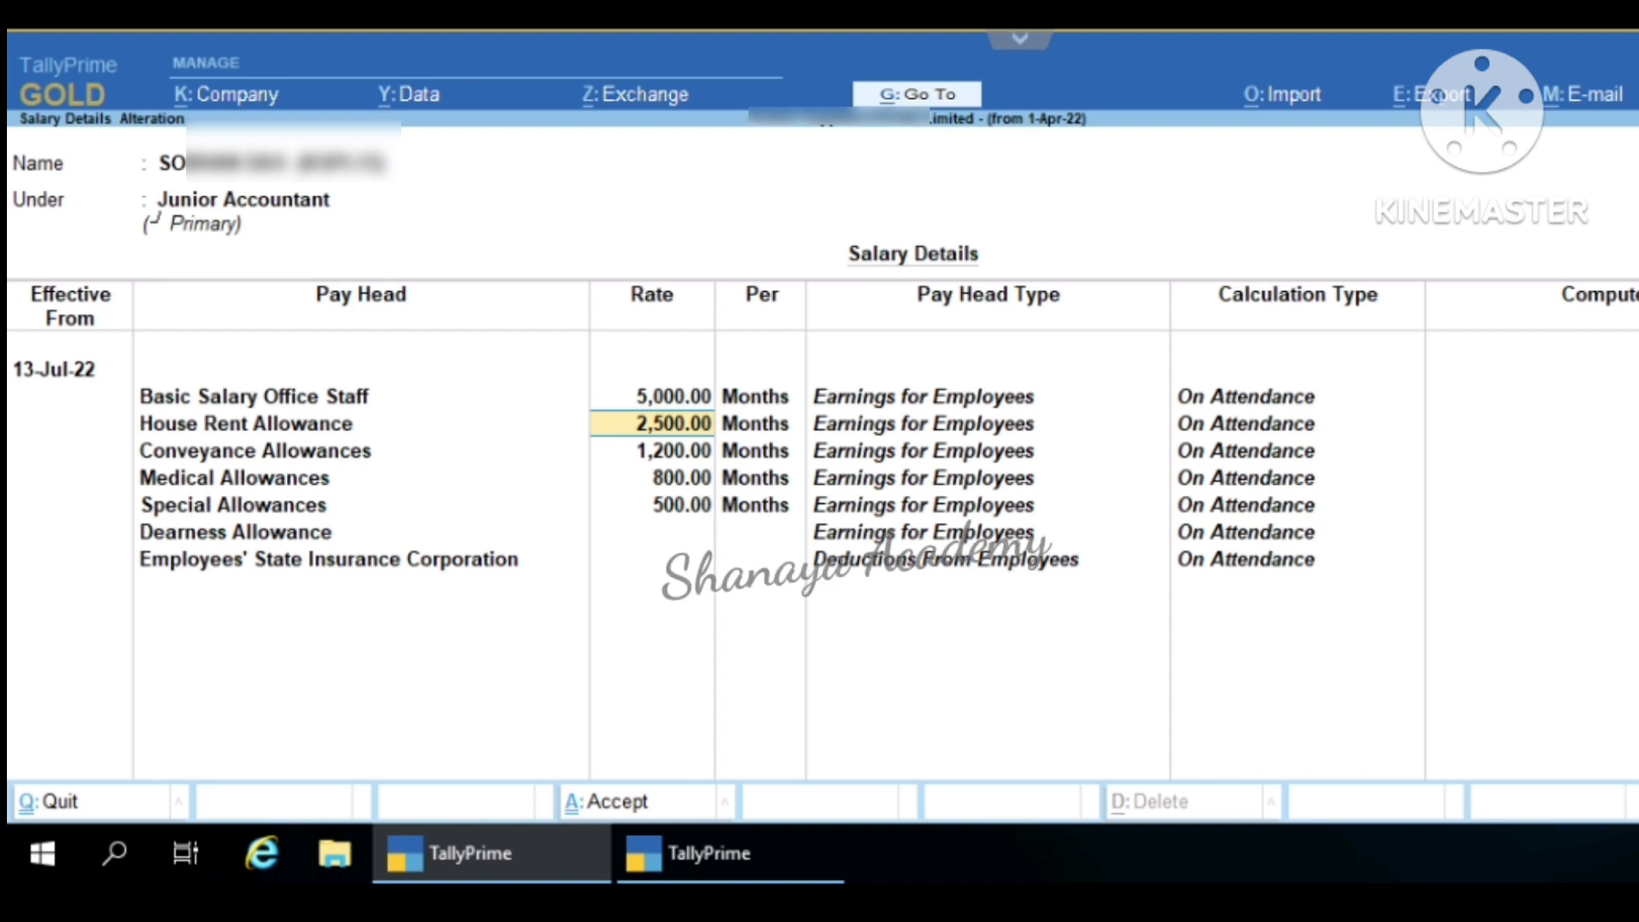
- Examine the pay heads available for the Conveyance Allowances row, keeping Conveyance Allowances selected
{"action": "left_click", "coordinate": [361, 450]}
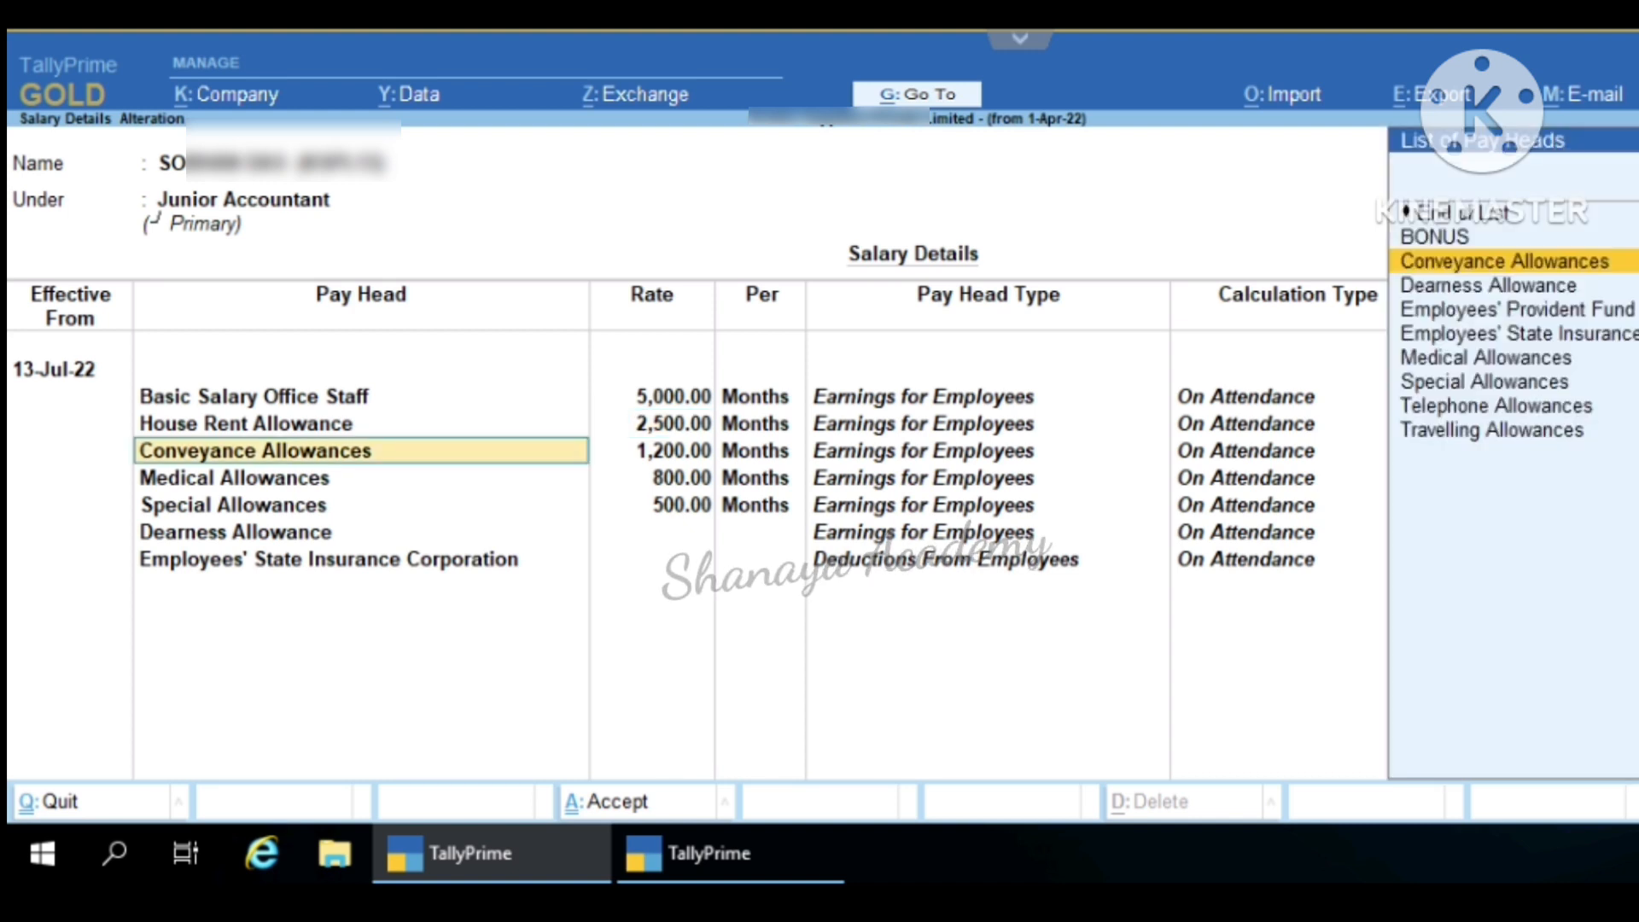
{"action": "key", "text": "Down"}
{"action": "key", "text": "Up"}
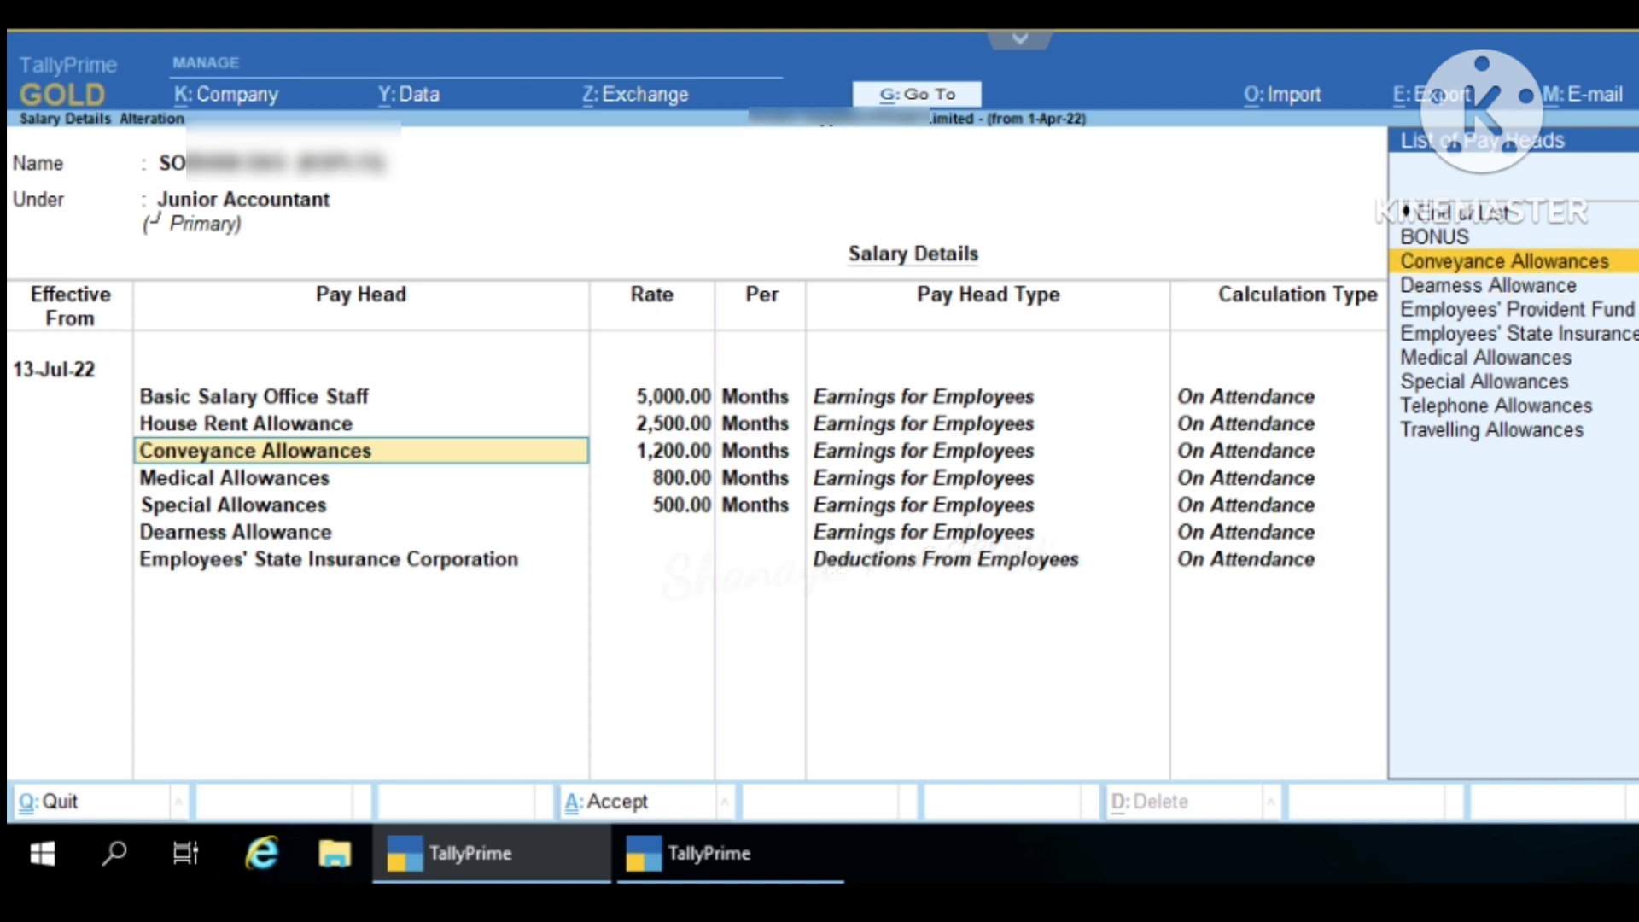
{"action": "key", "text": "Down"}
{"action": "key", "text": "Down"}
{"action": "key", "text": "Down"}
{"action": "key", "text": "Down"}
{"action": "key", "text": "Down"}
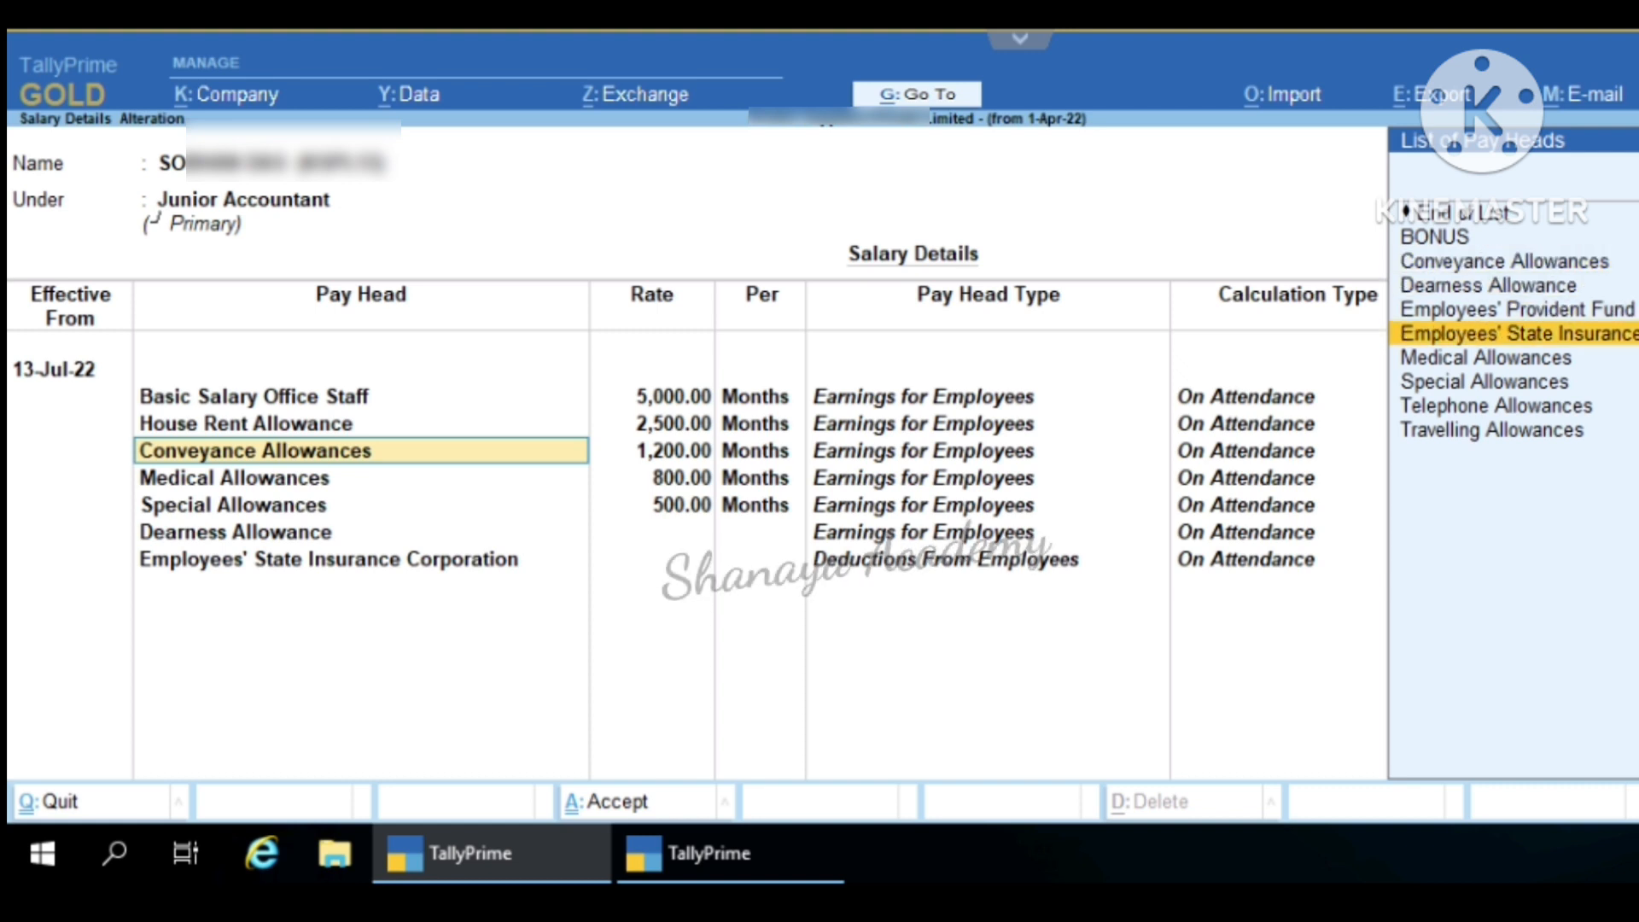
{"action": "key", "text": "Down"}
{"action": "key", "text": "Up"}
{"action": "key", "text": "Up"}
{"action": "key", "text": "Up"}
{"action": "key", "text": "Up"}
{"action": "key", "text": "Up"}
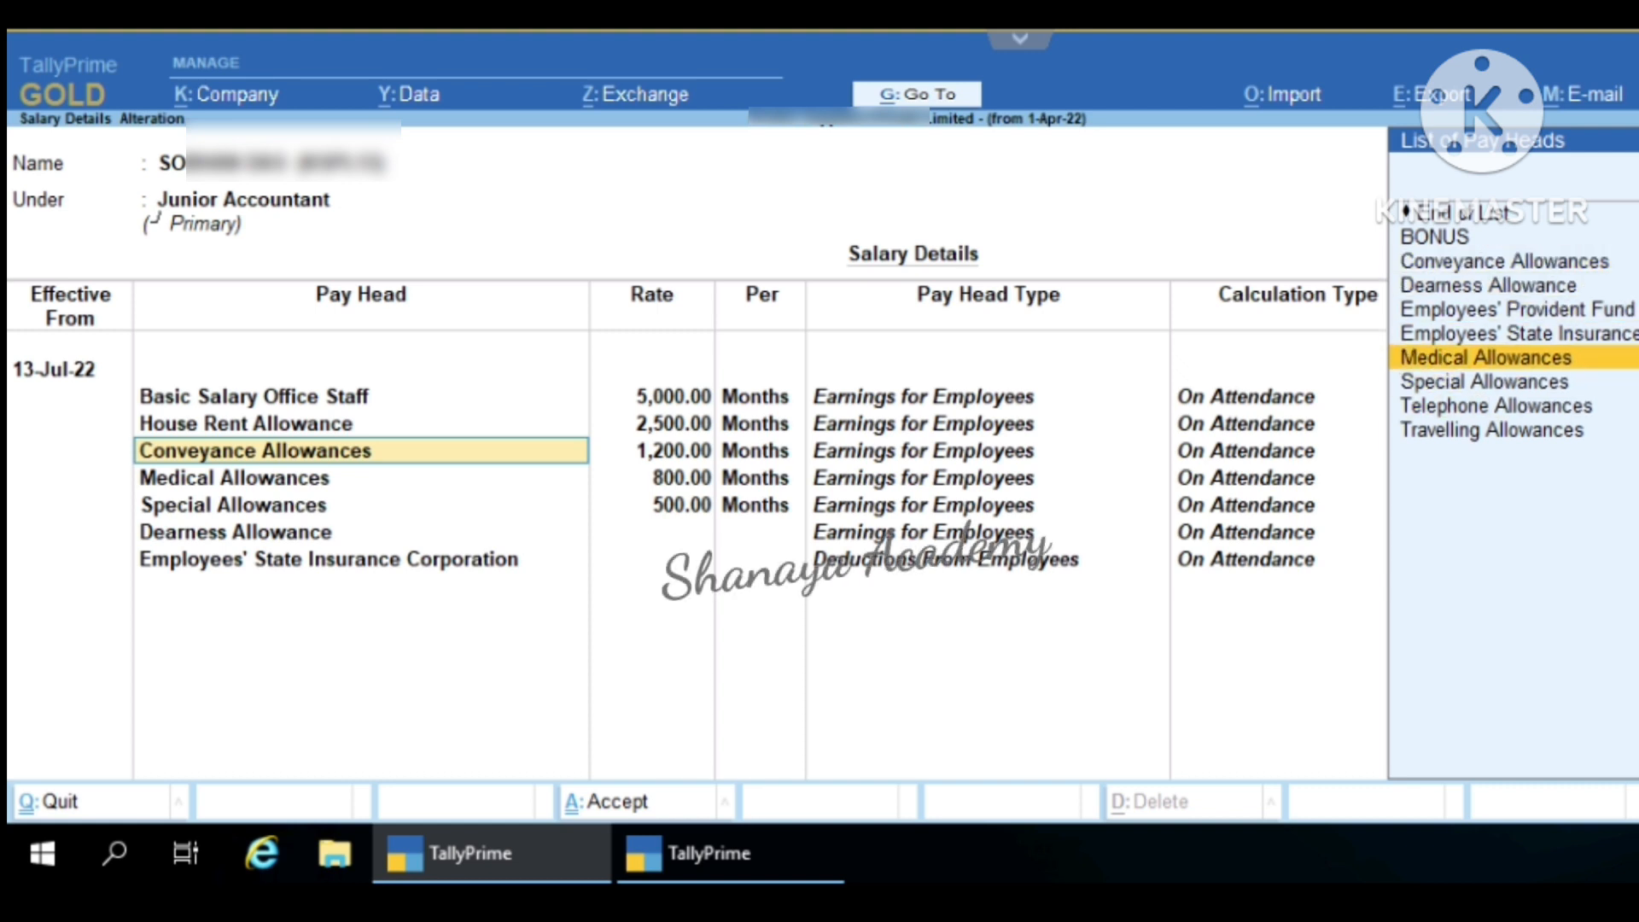
{"action": "key", "text": "Up"}
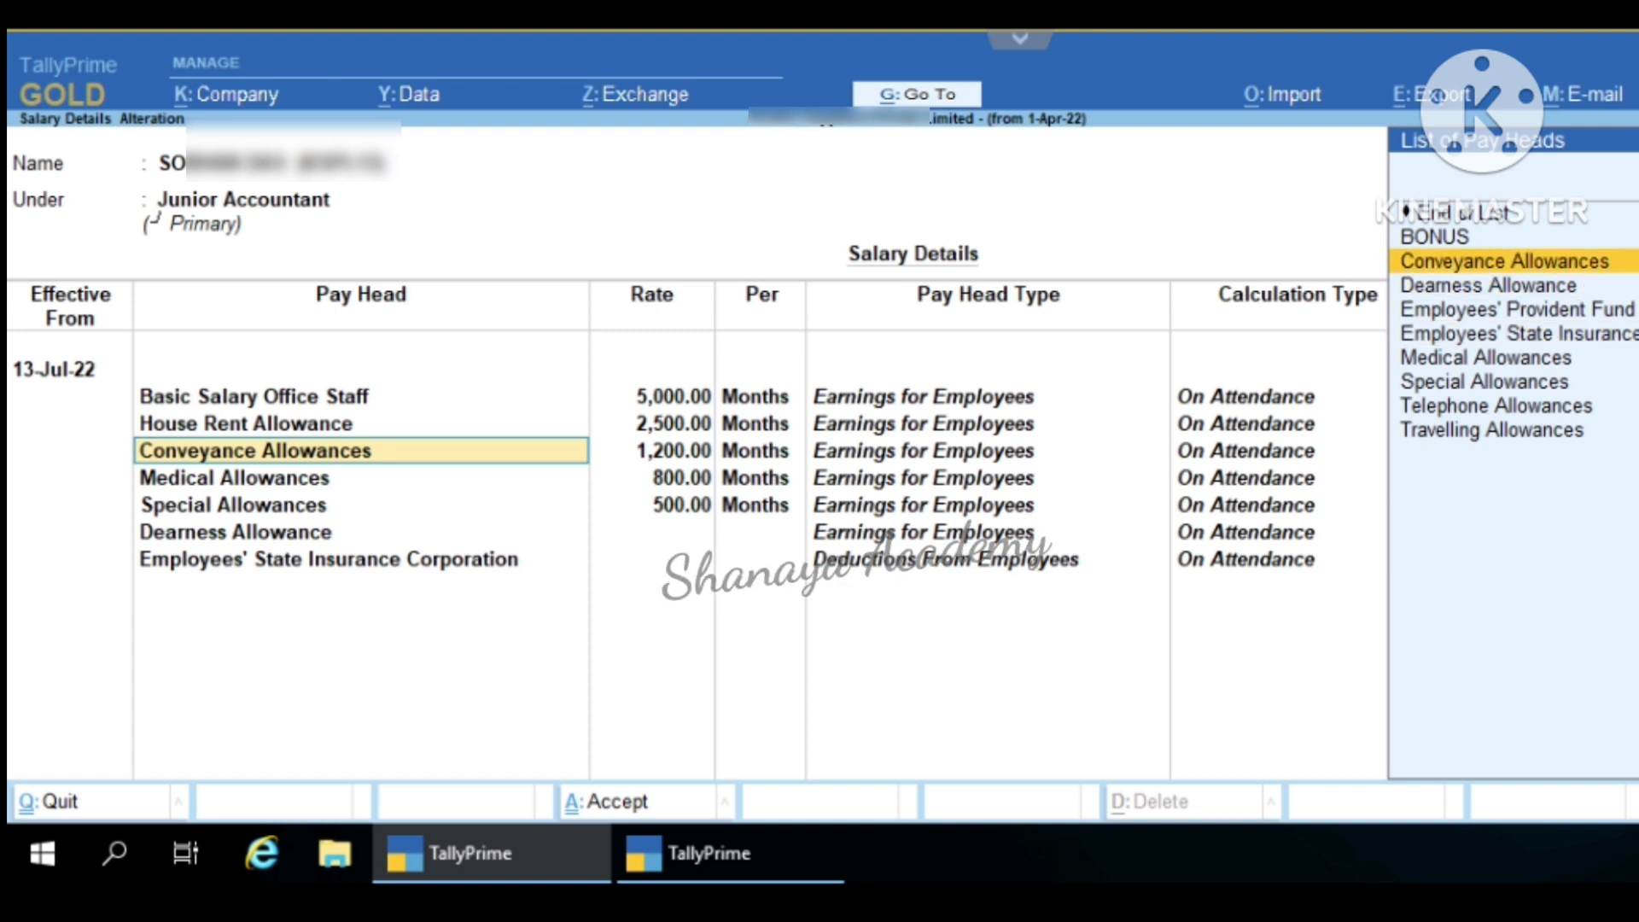
- Review the monthly rates of the Conveyance, Medical and Special Allowances pay heads in the employee's salary details
{"action": "key", "text": "Return"}
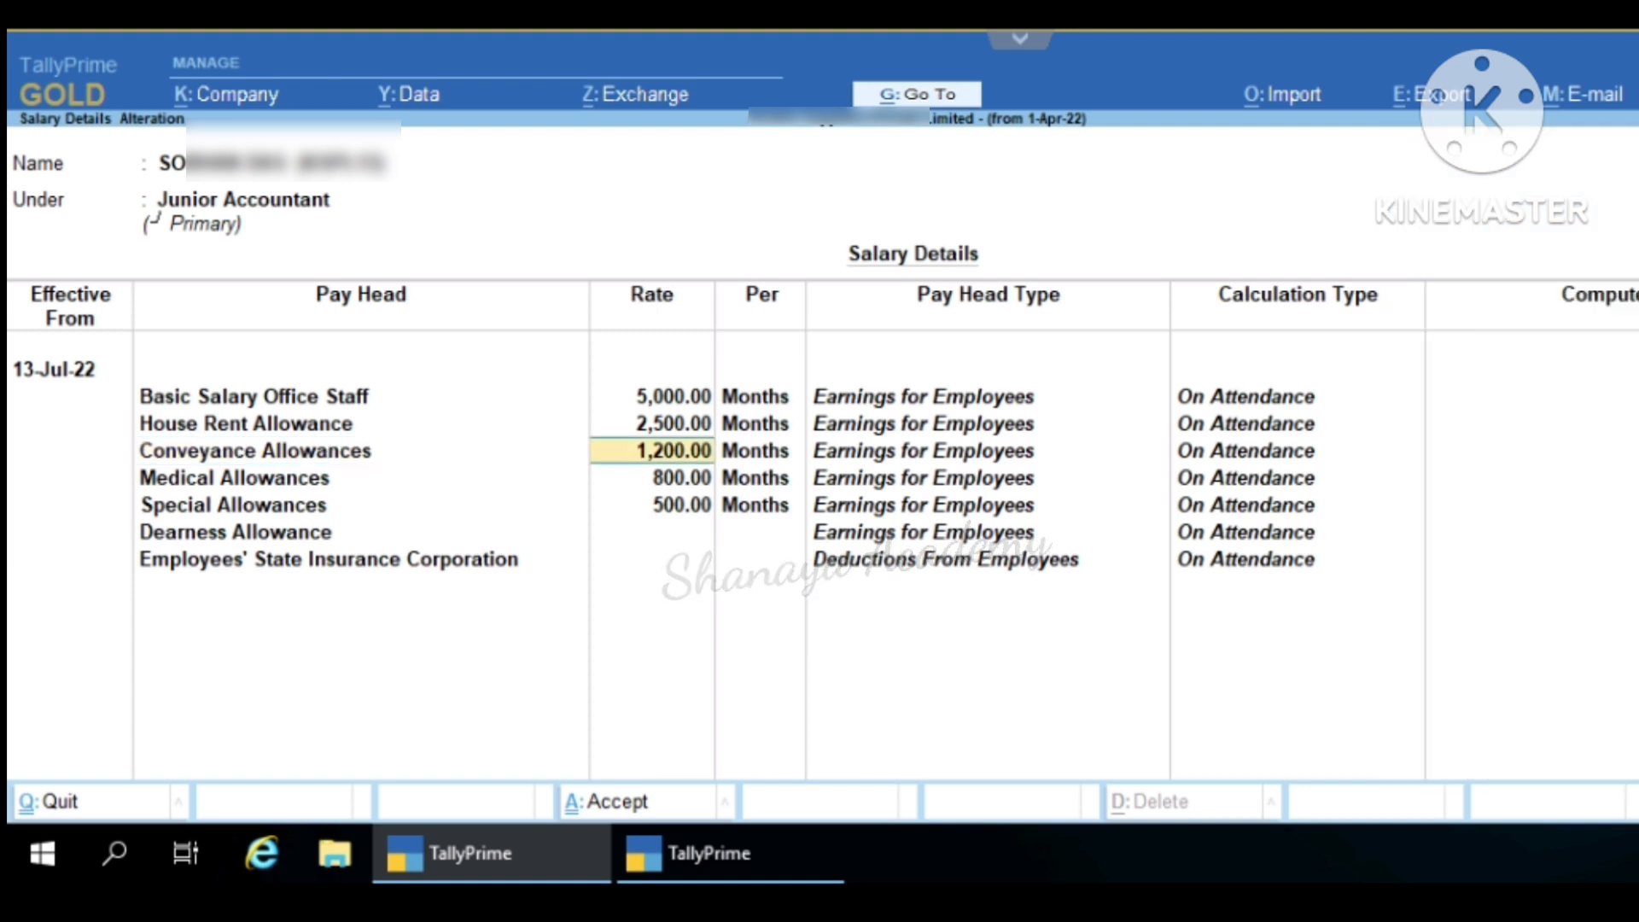
{"action": "key", "text": "Return"}
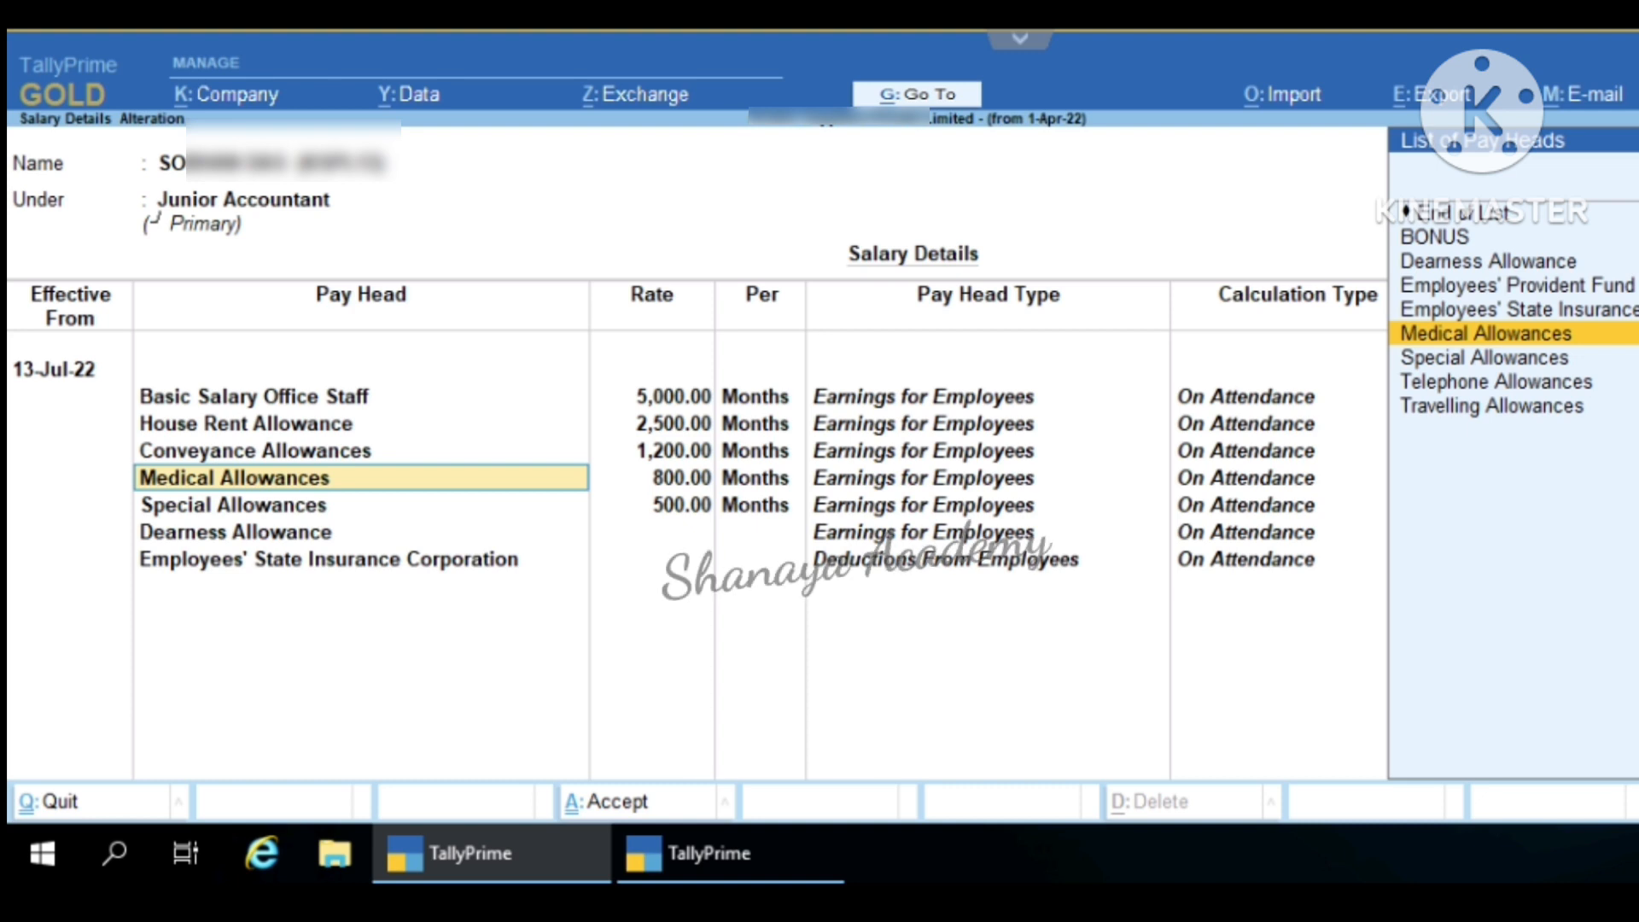
{"action": "key", "text": "Return"}
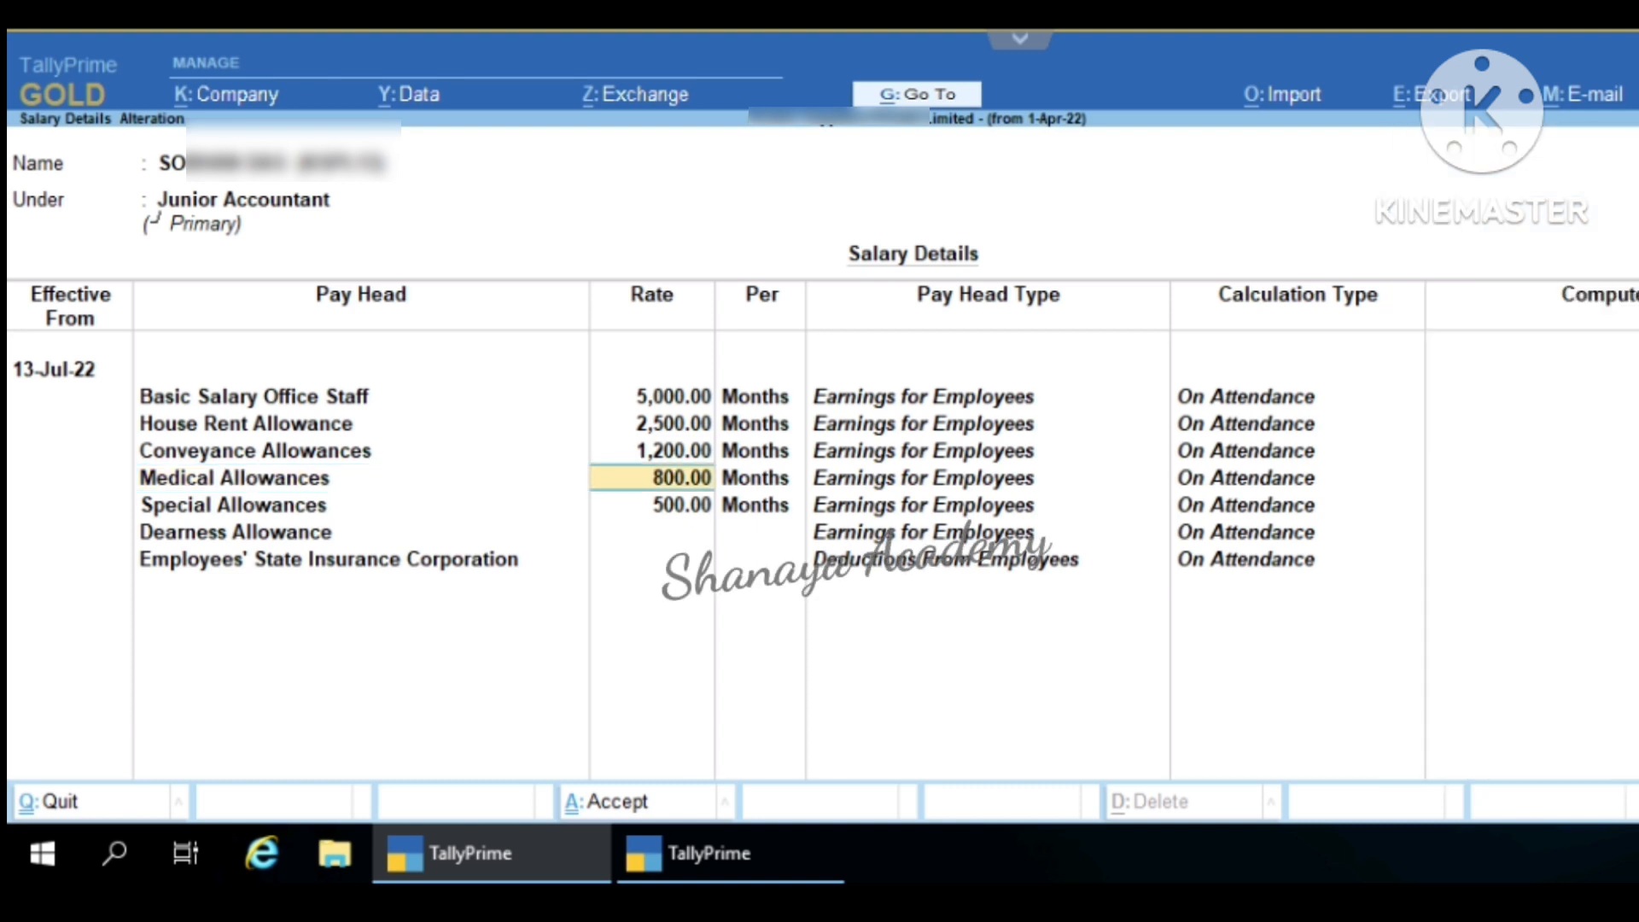
{"action": "key", "text": "Return"}
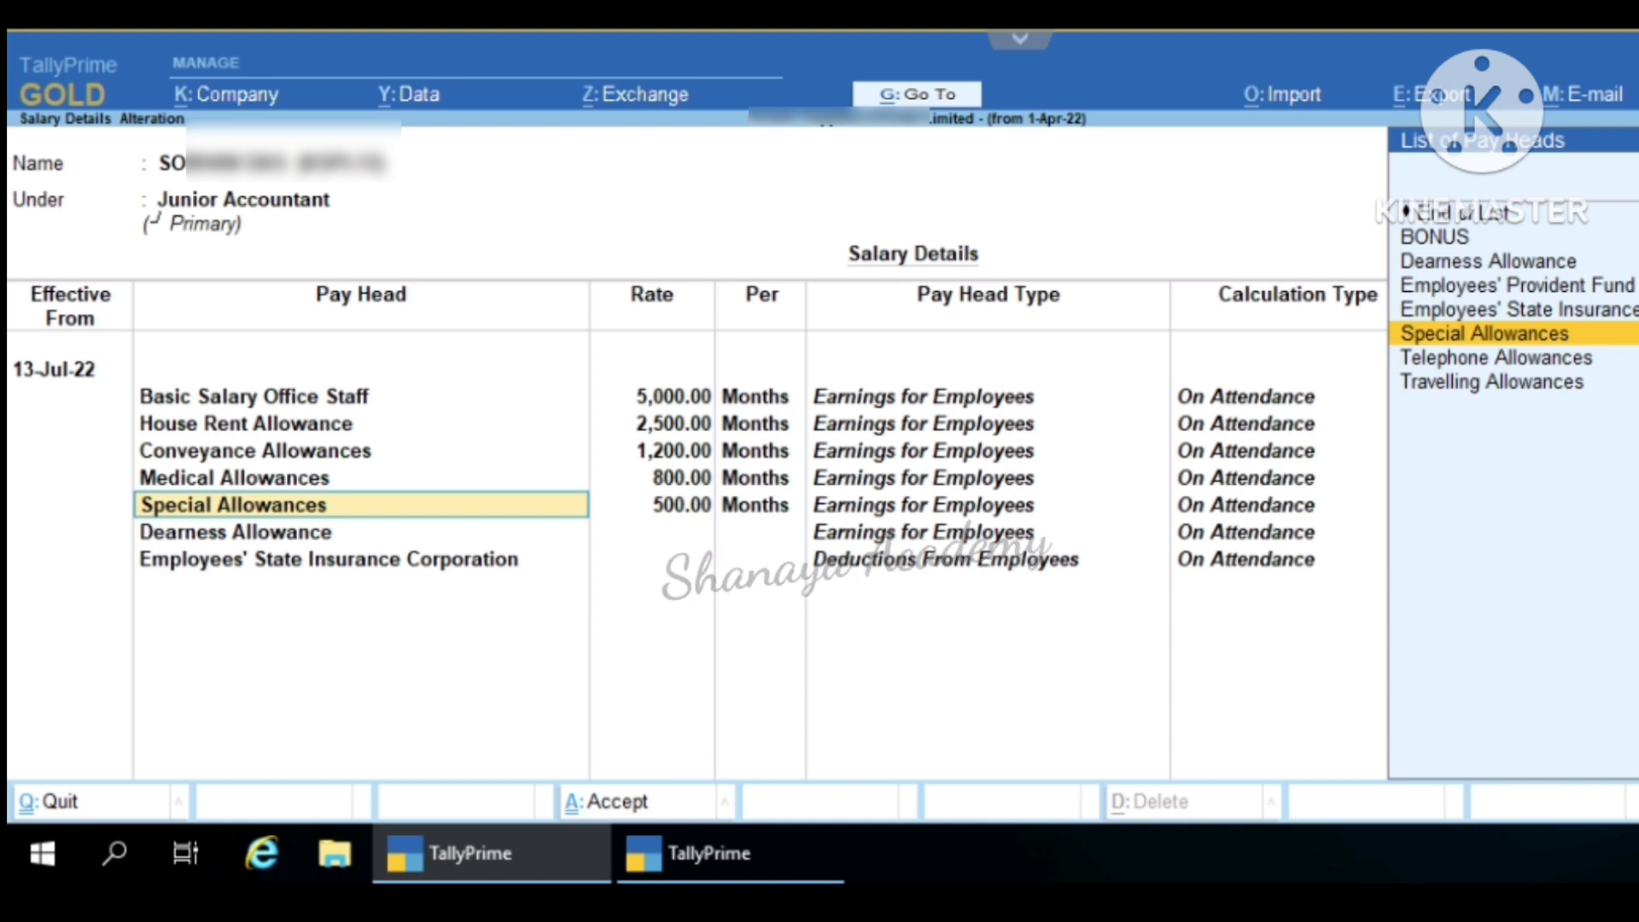
{"action": "key", "text": "Return"}
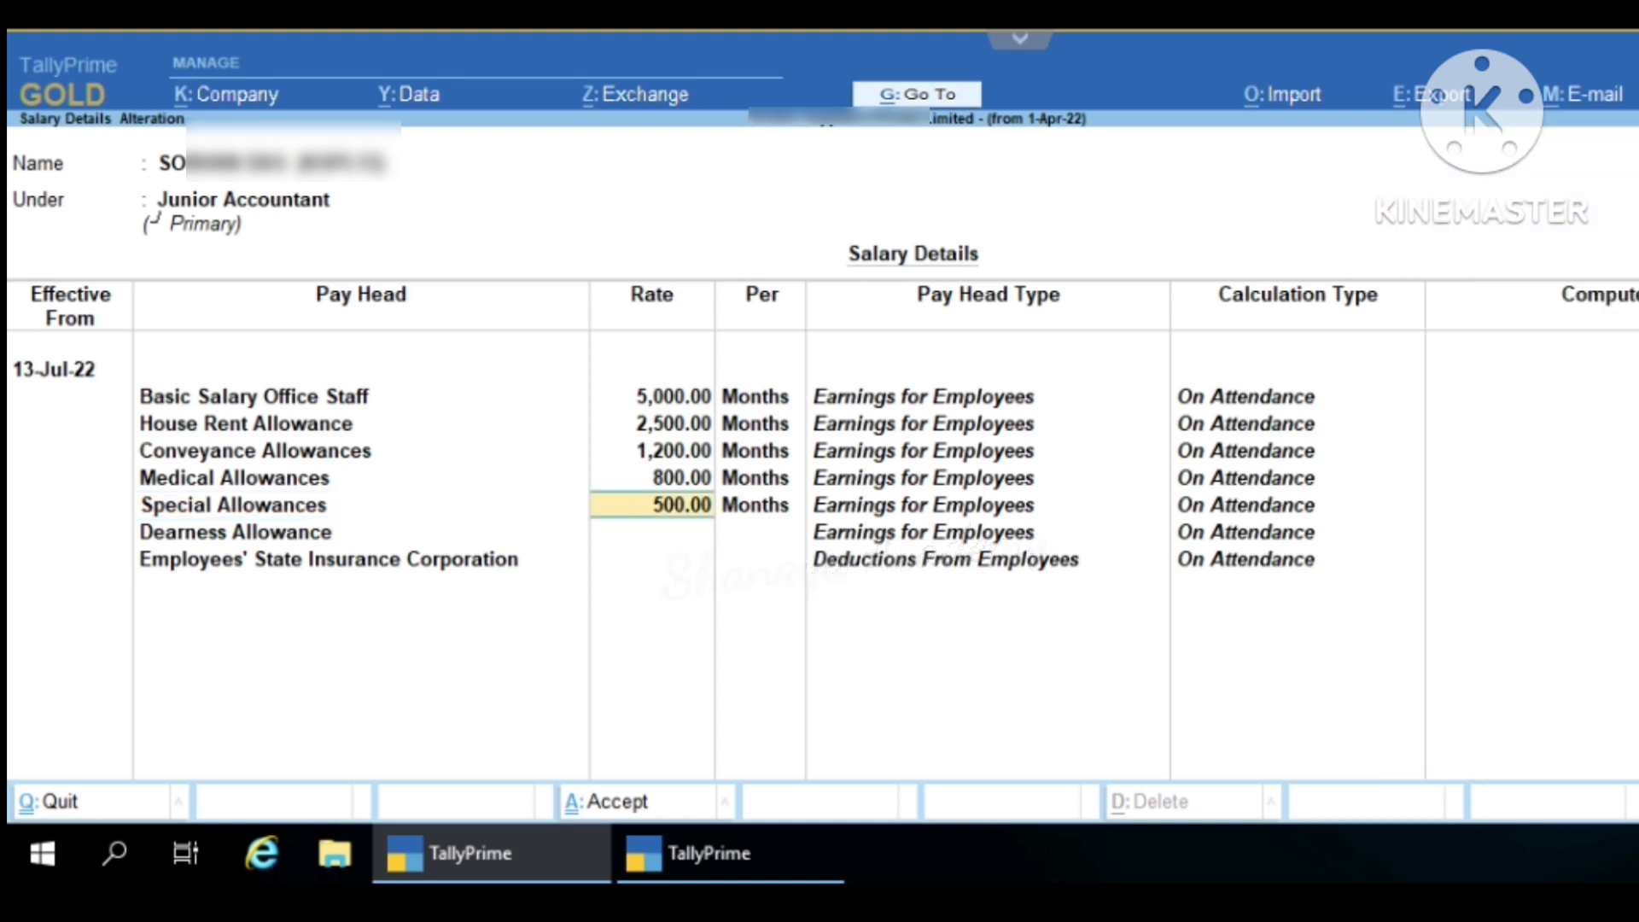
{"action": "key", "text": "Return"}
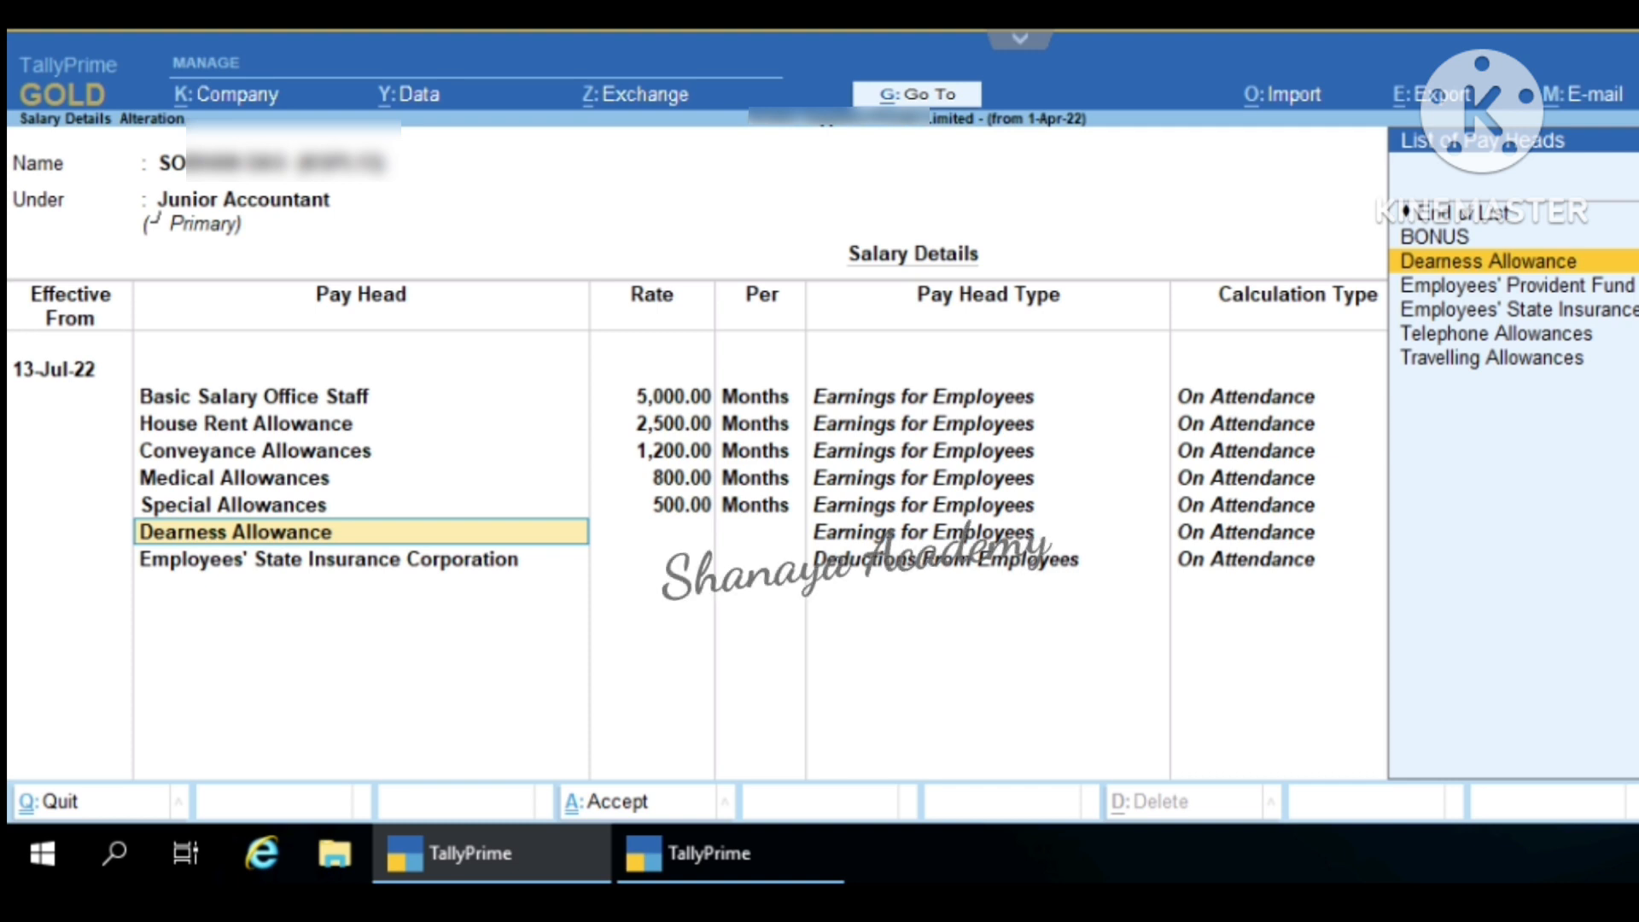
- Review the Dearness Allowance and Employees' State Insurance Corporation rows, leaving their rates blank, and end the pay head list
{"action": "key", "text": "Return"}
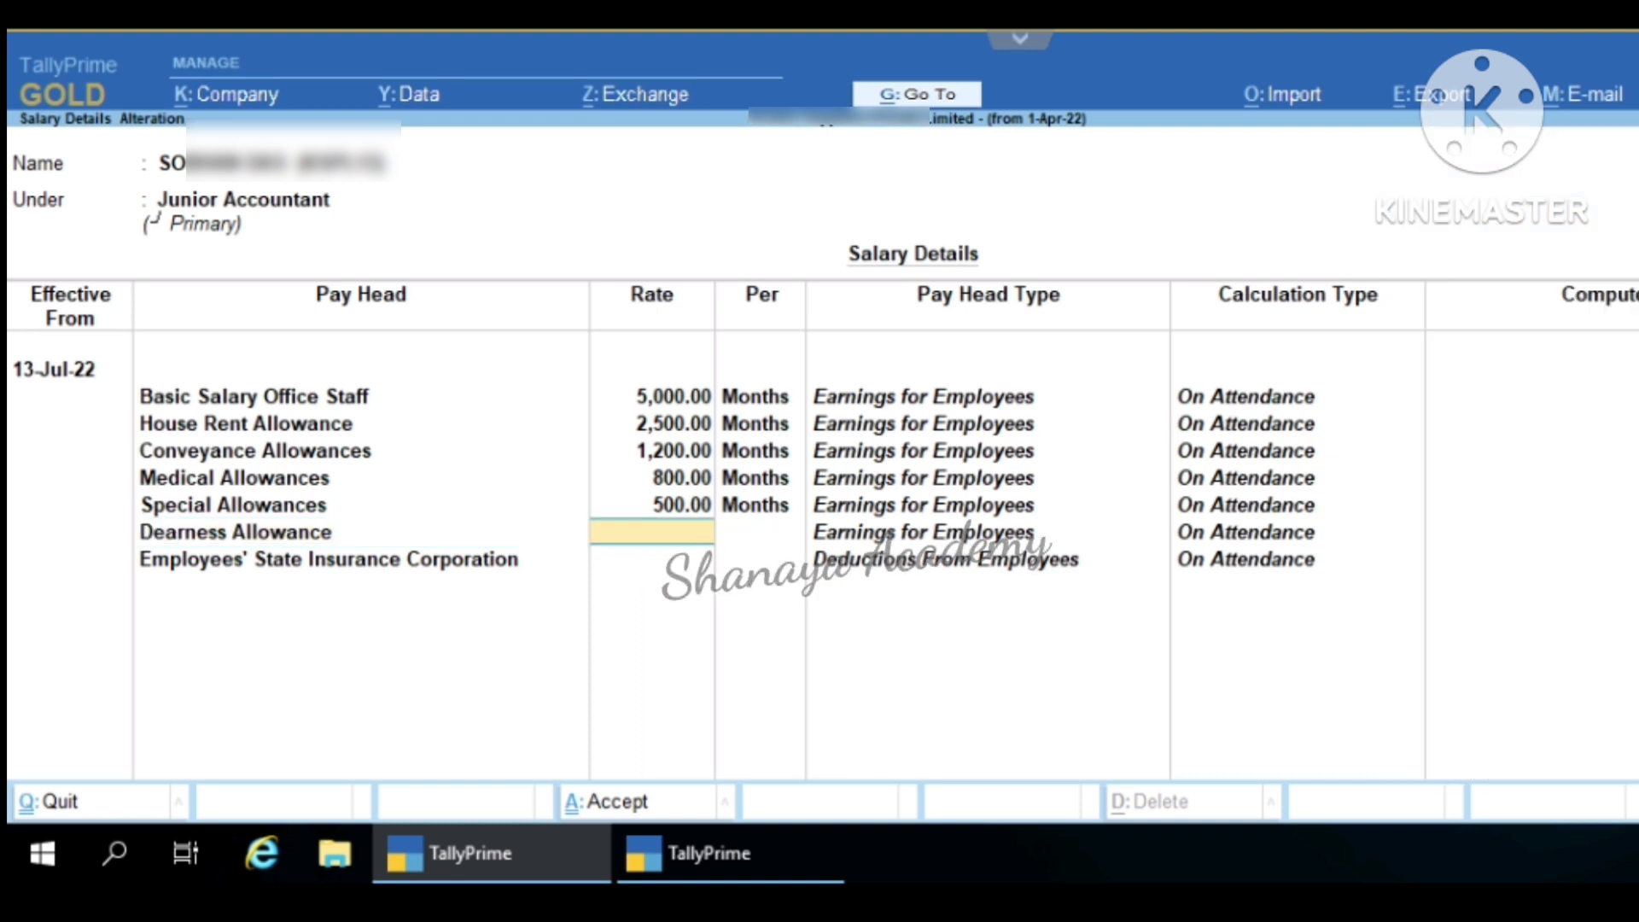
{"action": "key", "text": "Return"}
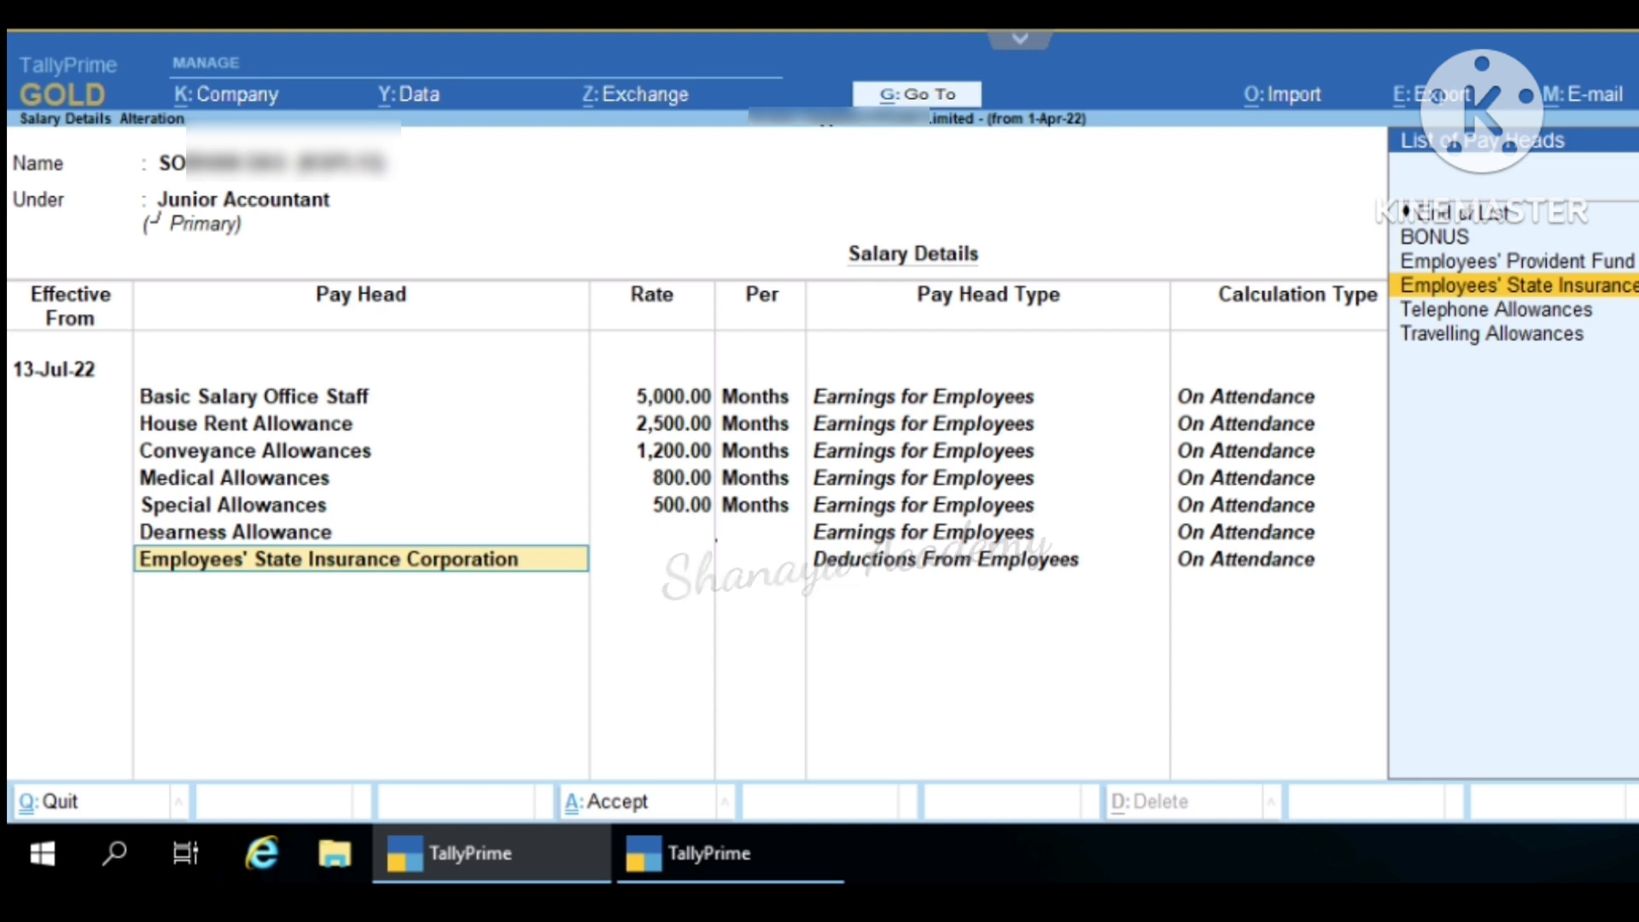
{"action": "key", "text": "Return"}
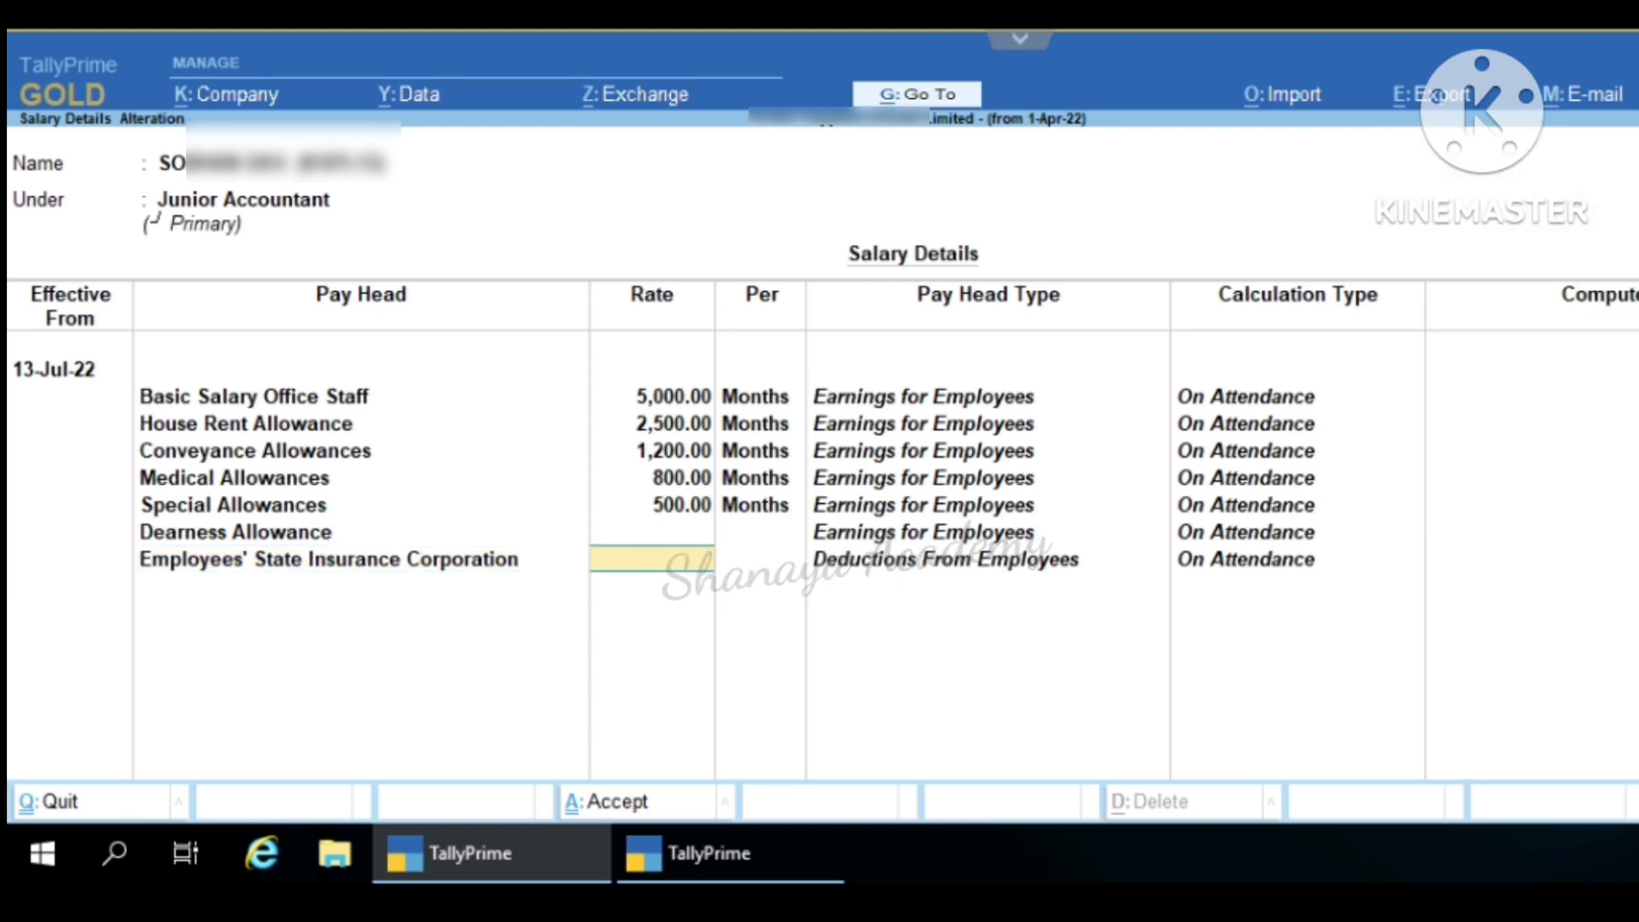
{"action": "key", "text": "Return"}
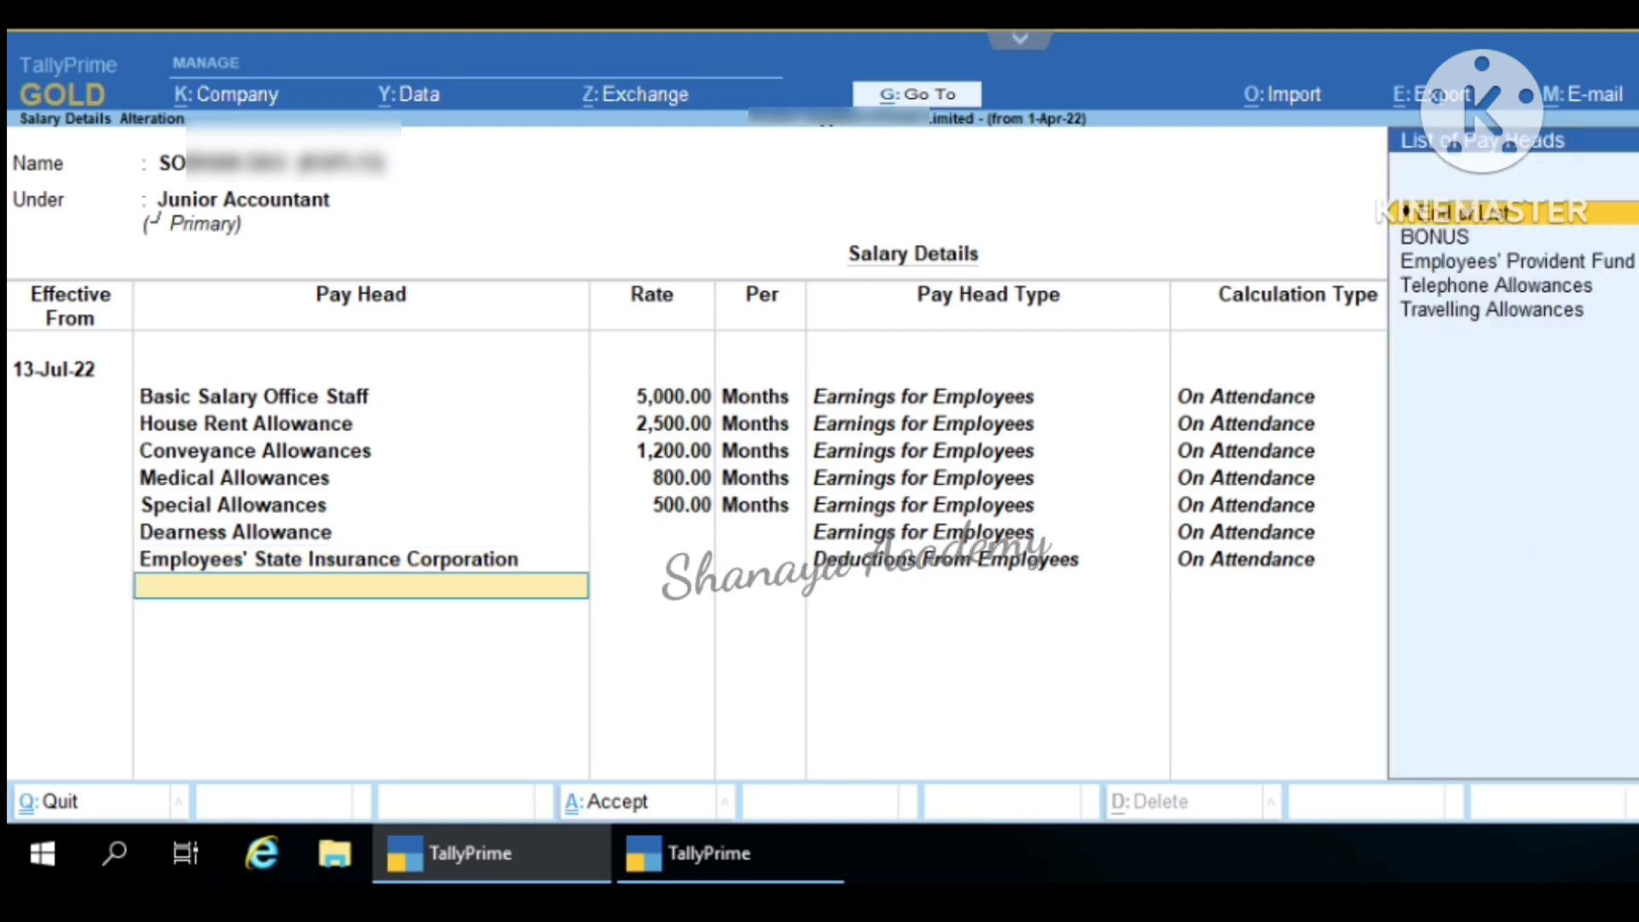
{"action": "key", "text": "Return"}
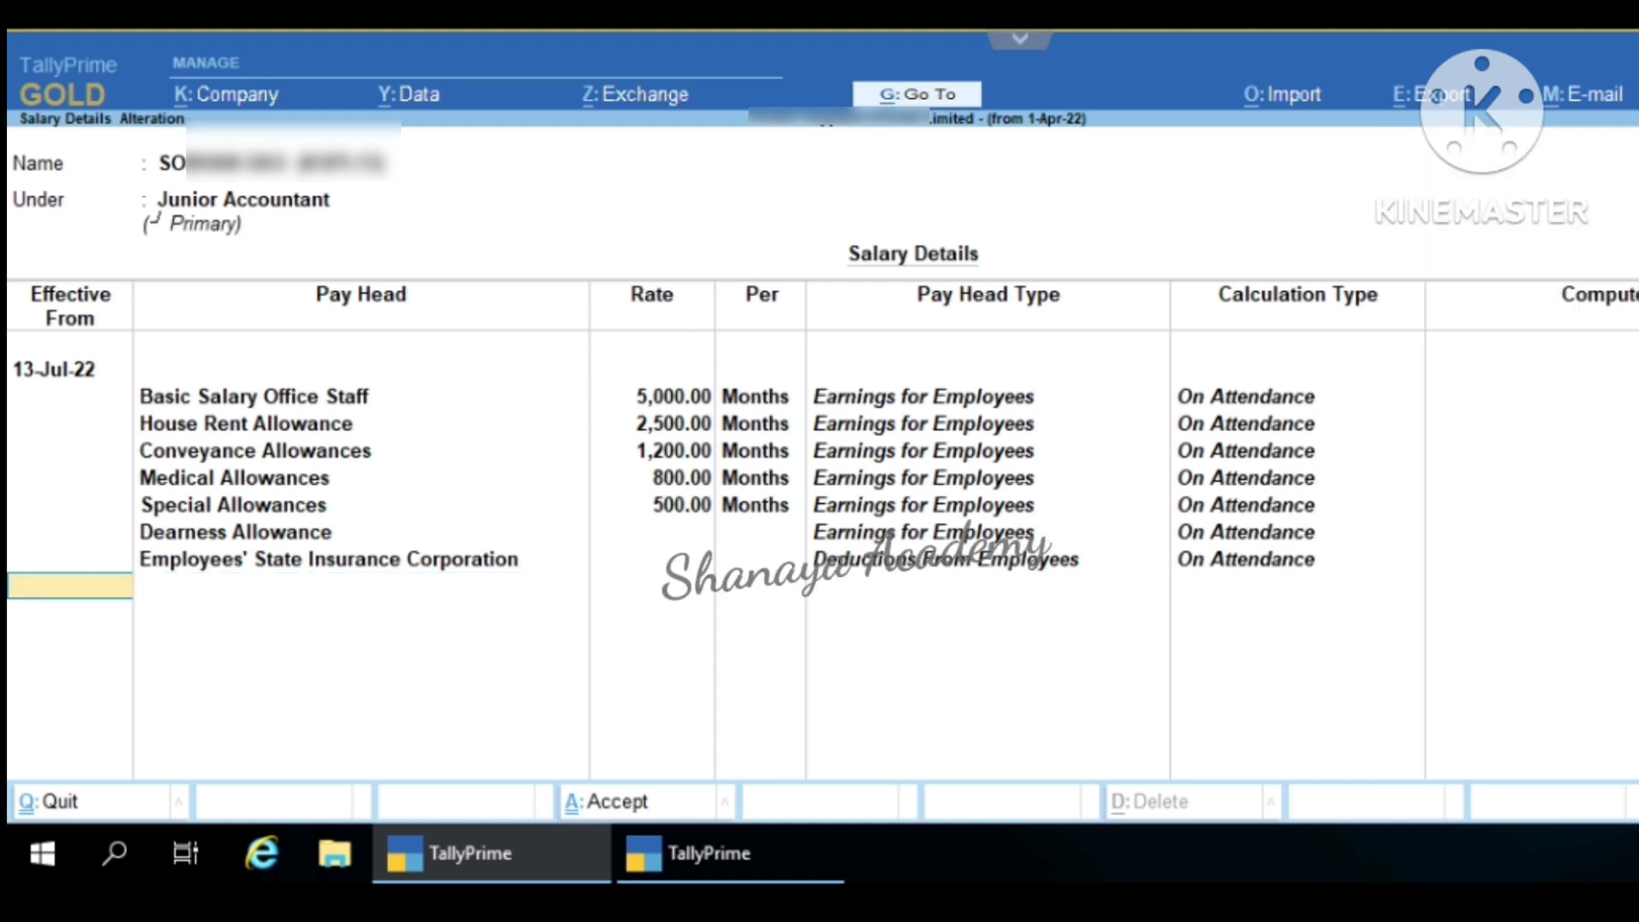
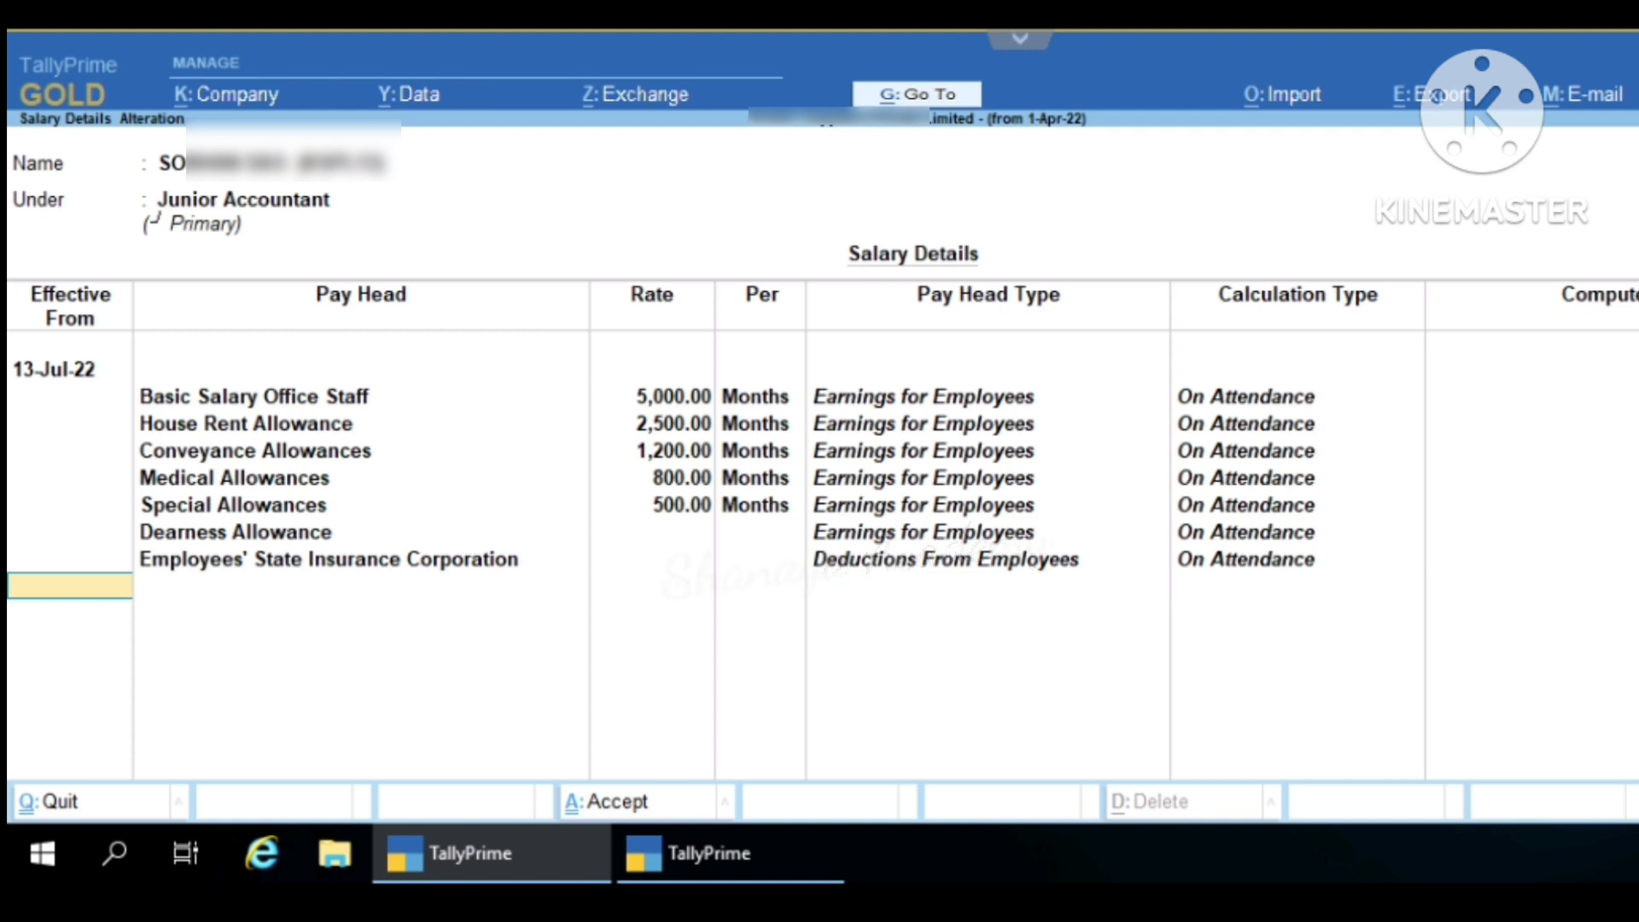
- Accept the Junior Accountant's salary details, then open the salary details of the Office Caretaker with employee rows just above and accept them
{"action": "key", "text": "ctrl+a"}
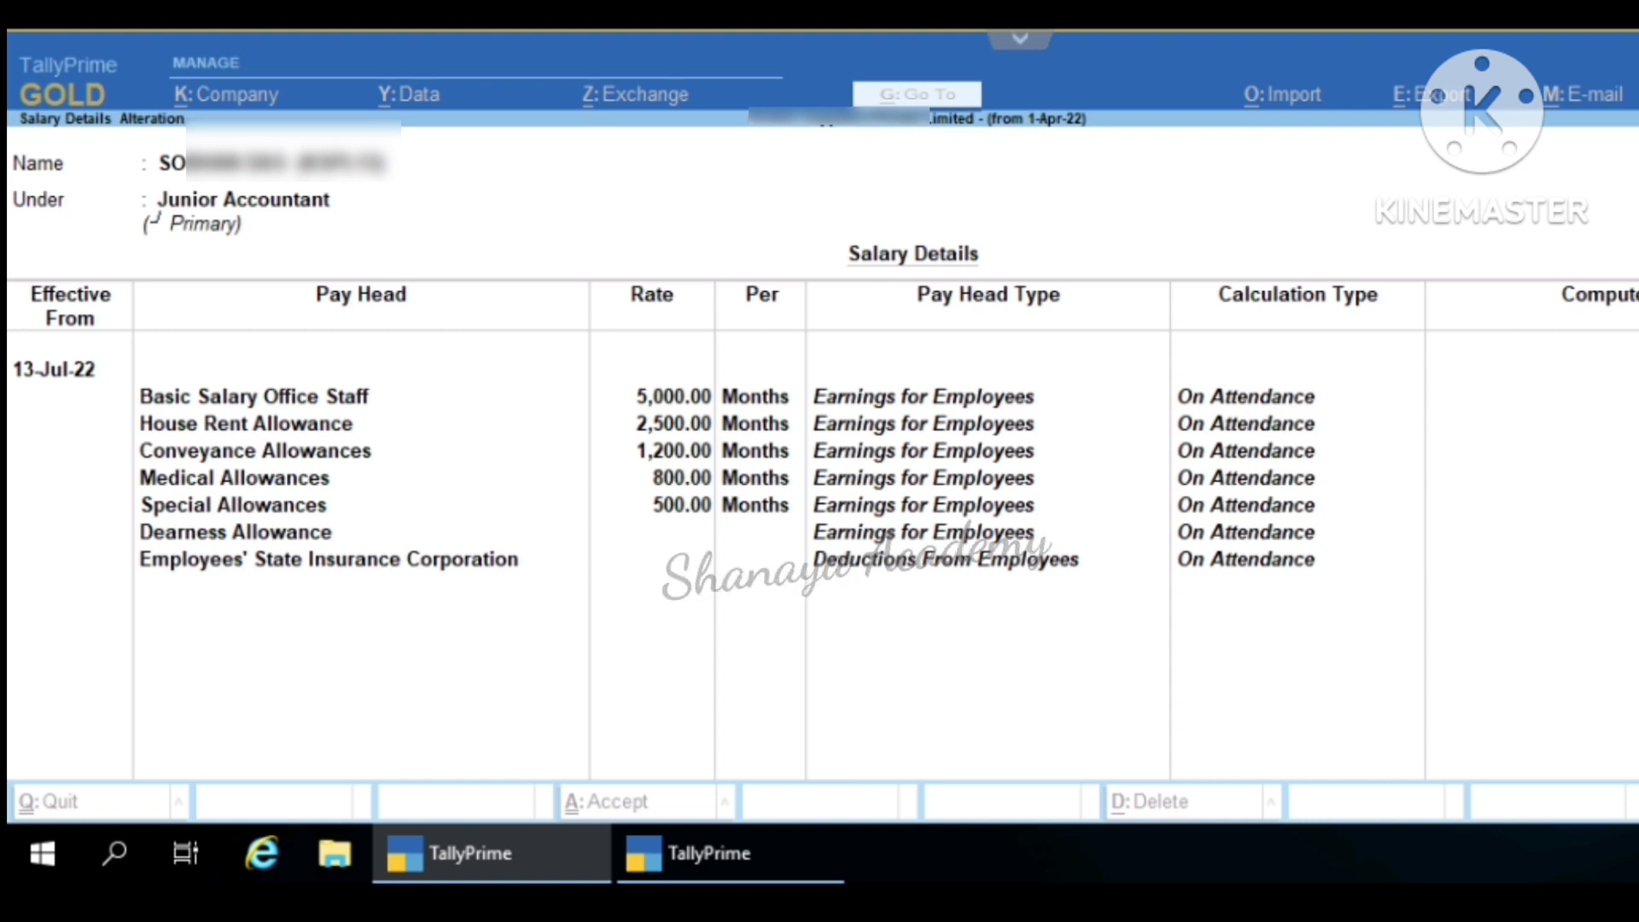
{"action": "key", "text": "ctrl+a"}
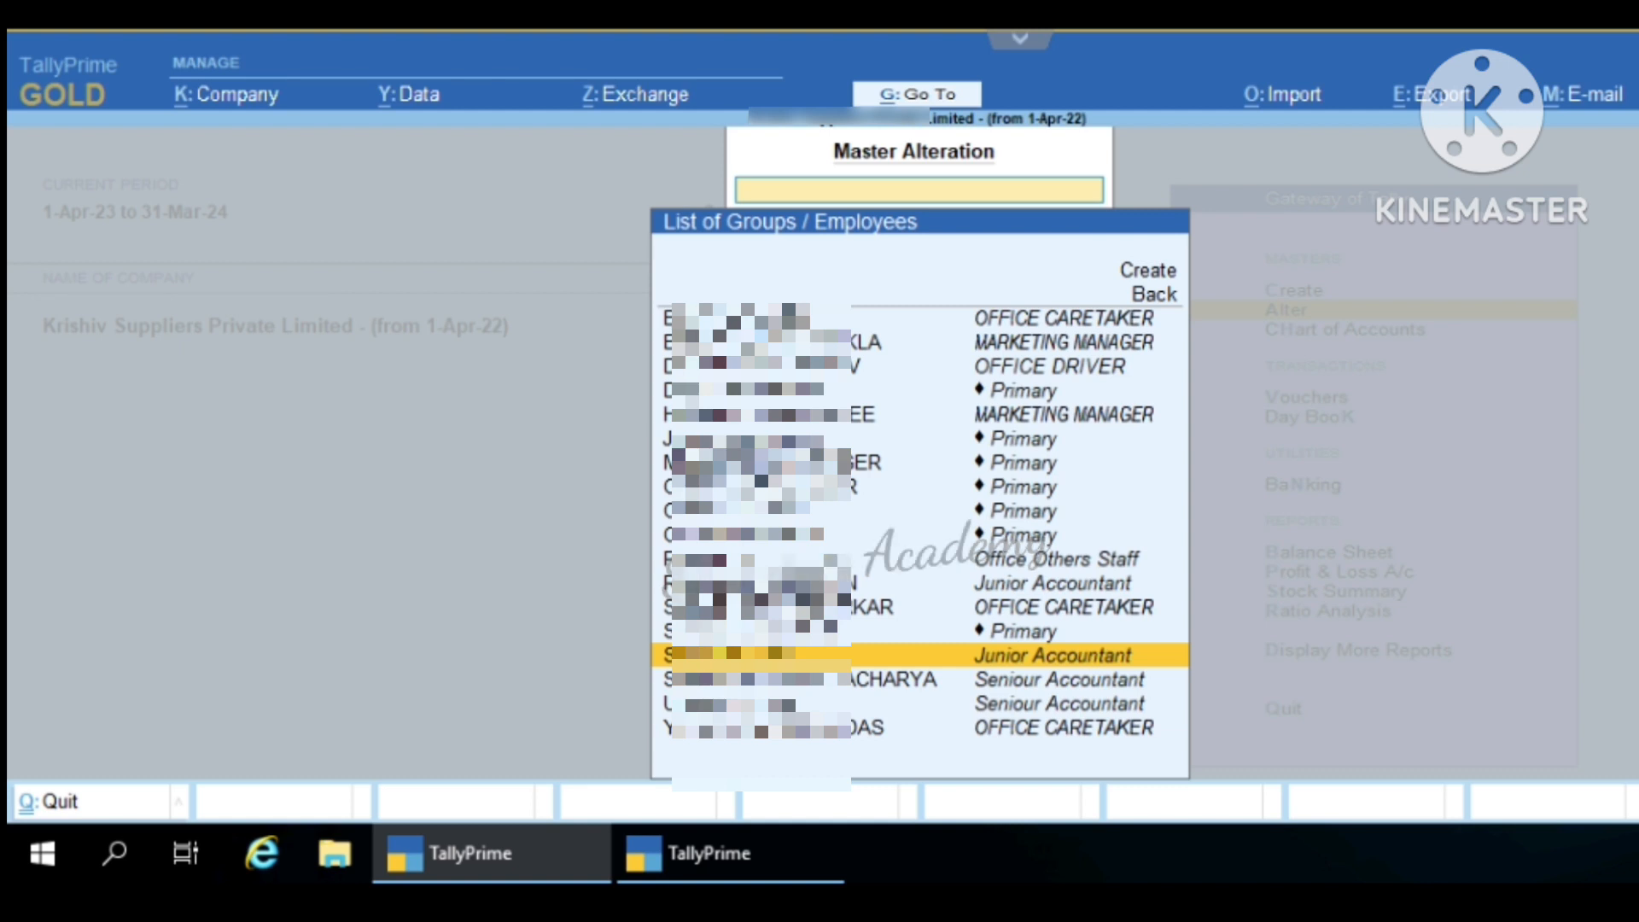
{"action": "key", "text": "Up"}
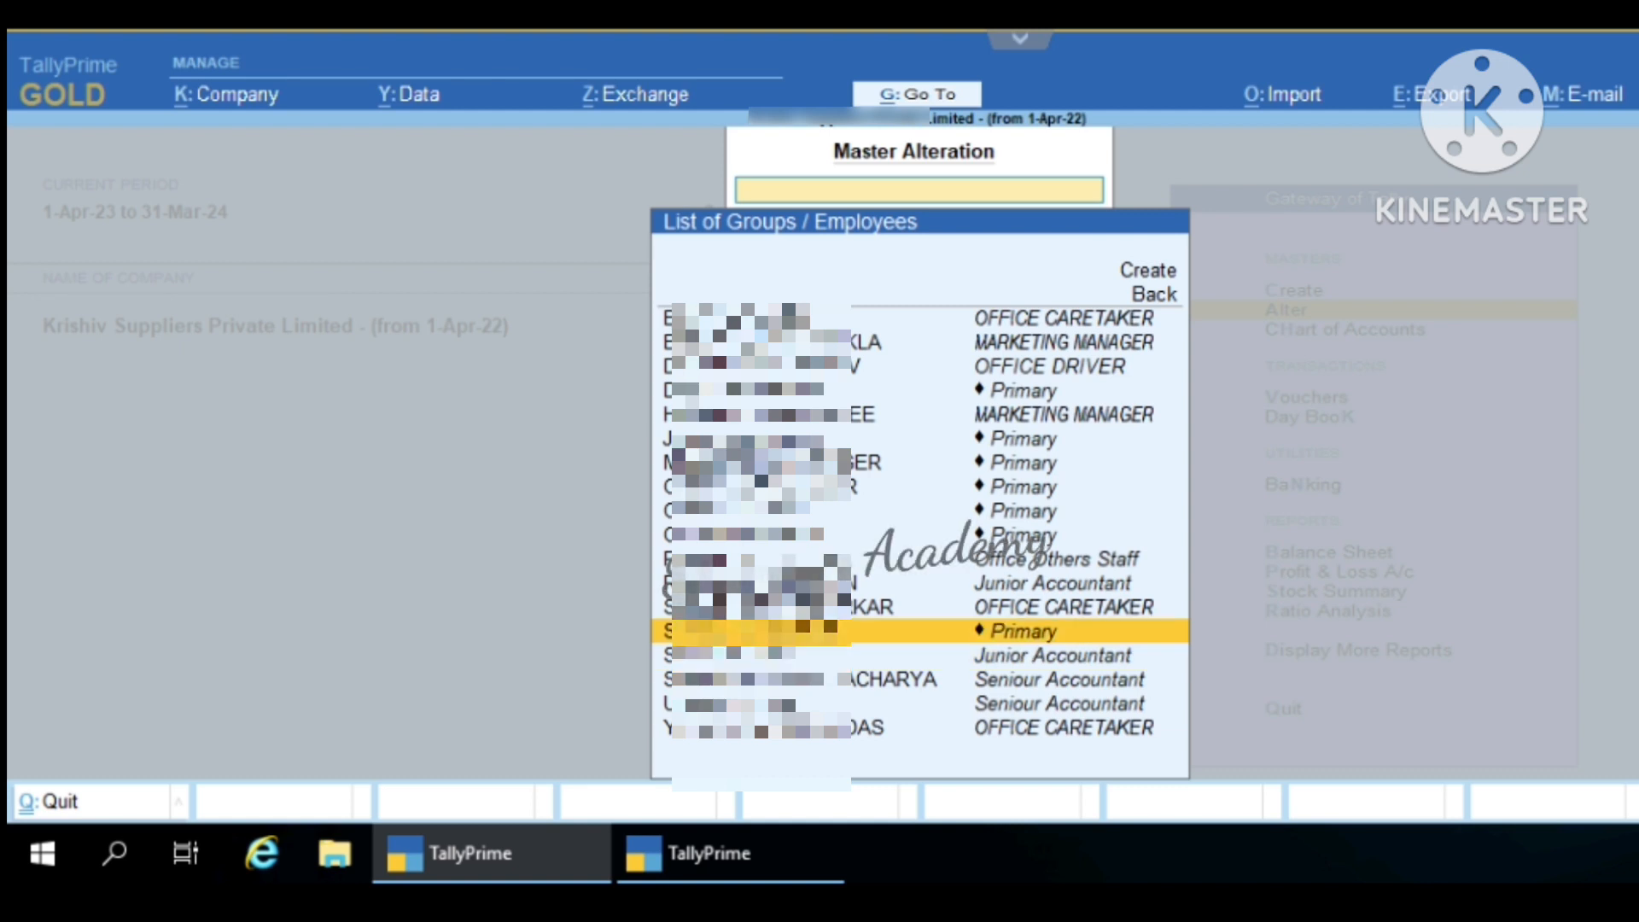
{"action": "key", "text": "Up"}
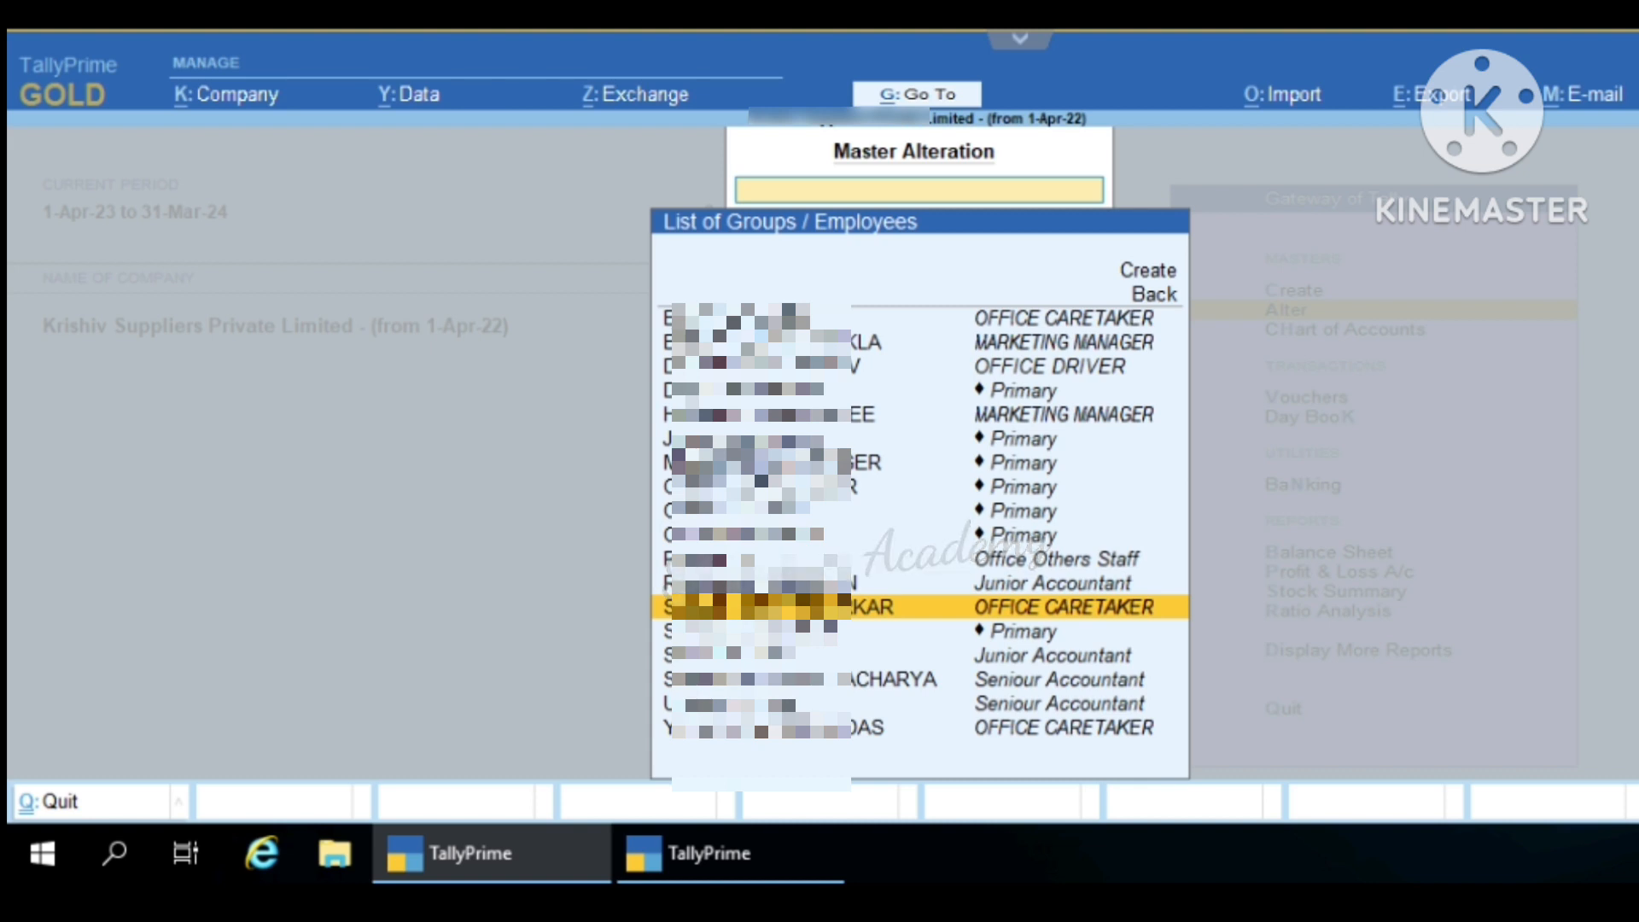
{"action": "key", "text": "Return"}
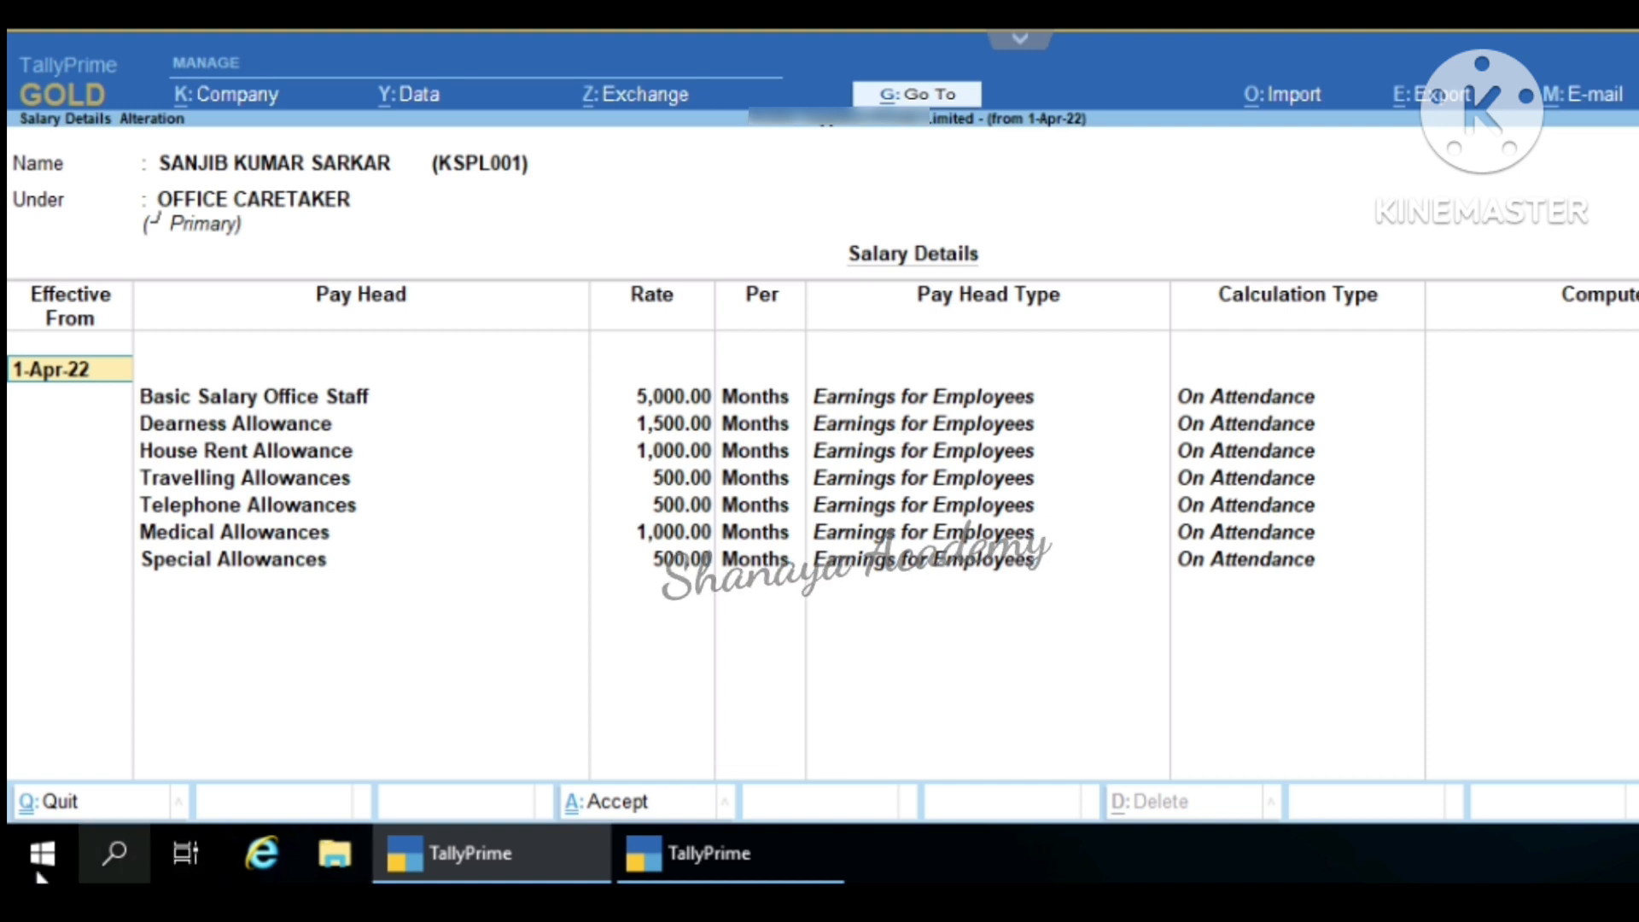
{"action": "left_click", "coordinate": [606, 800]}
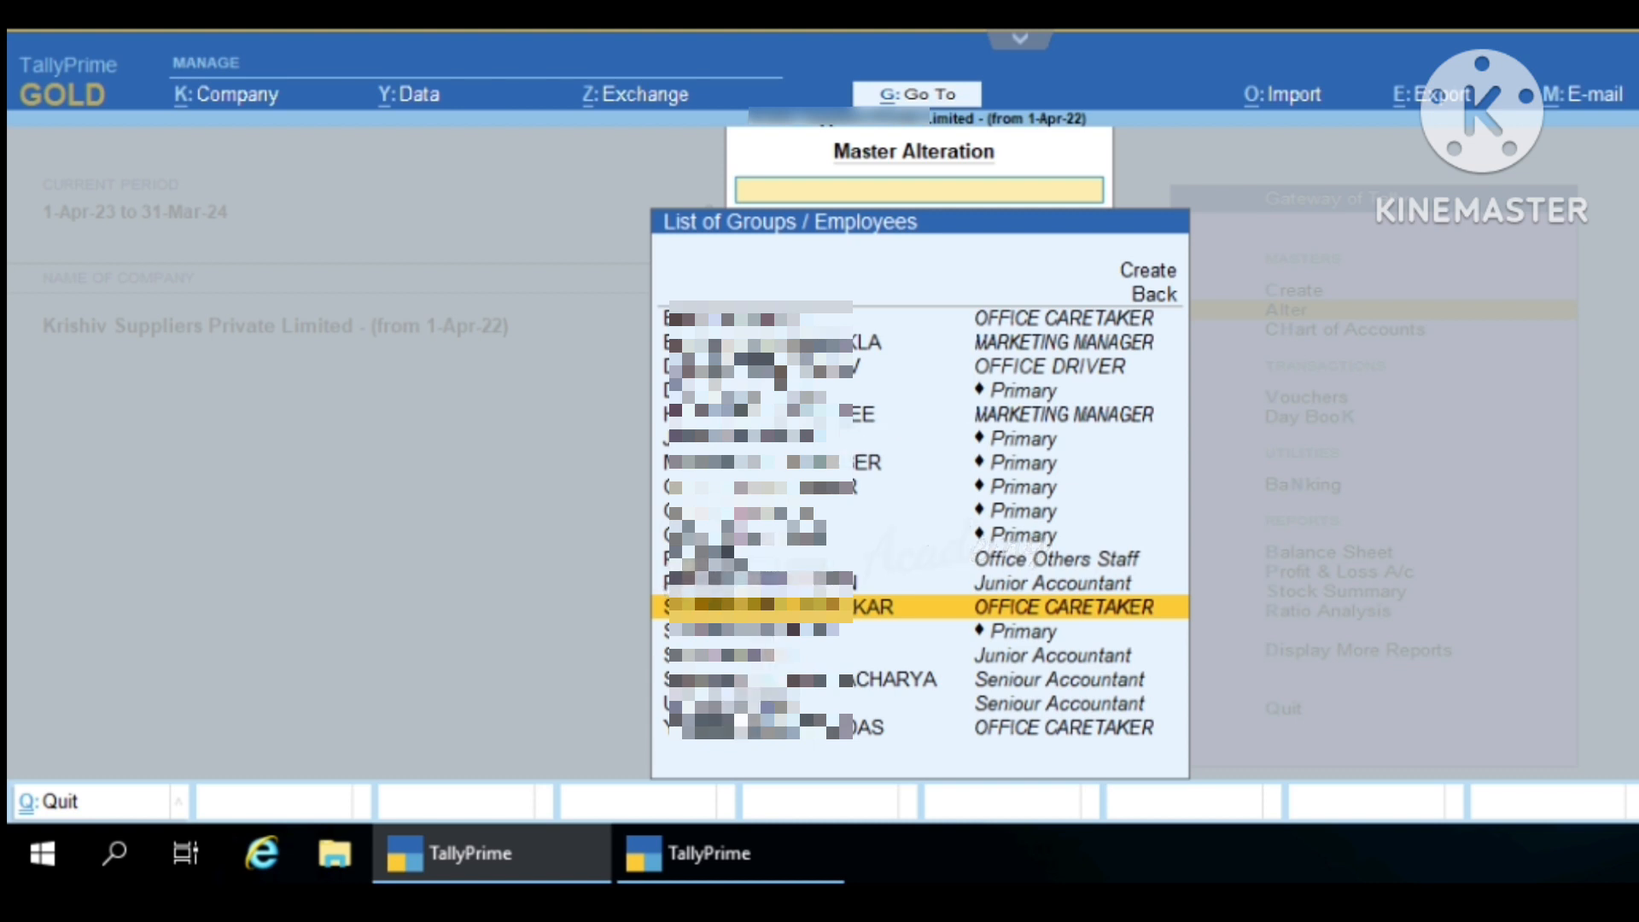
- Return to the list of masters and open the Payroll Voucher Type master for alteration
{"action": "key", "text": "Escape"}
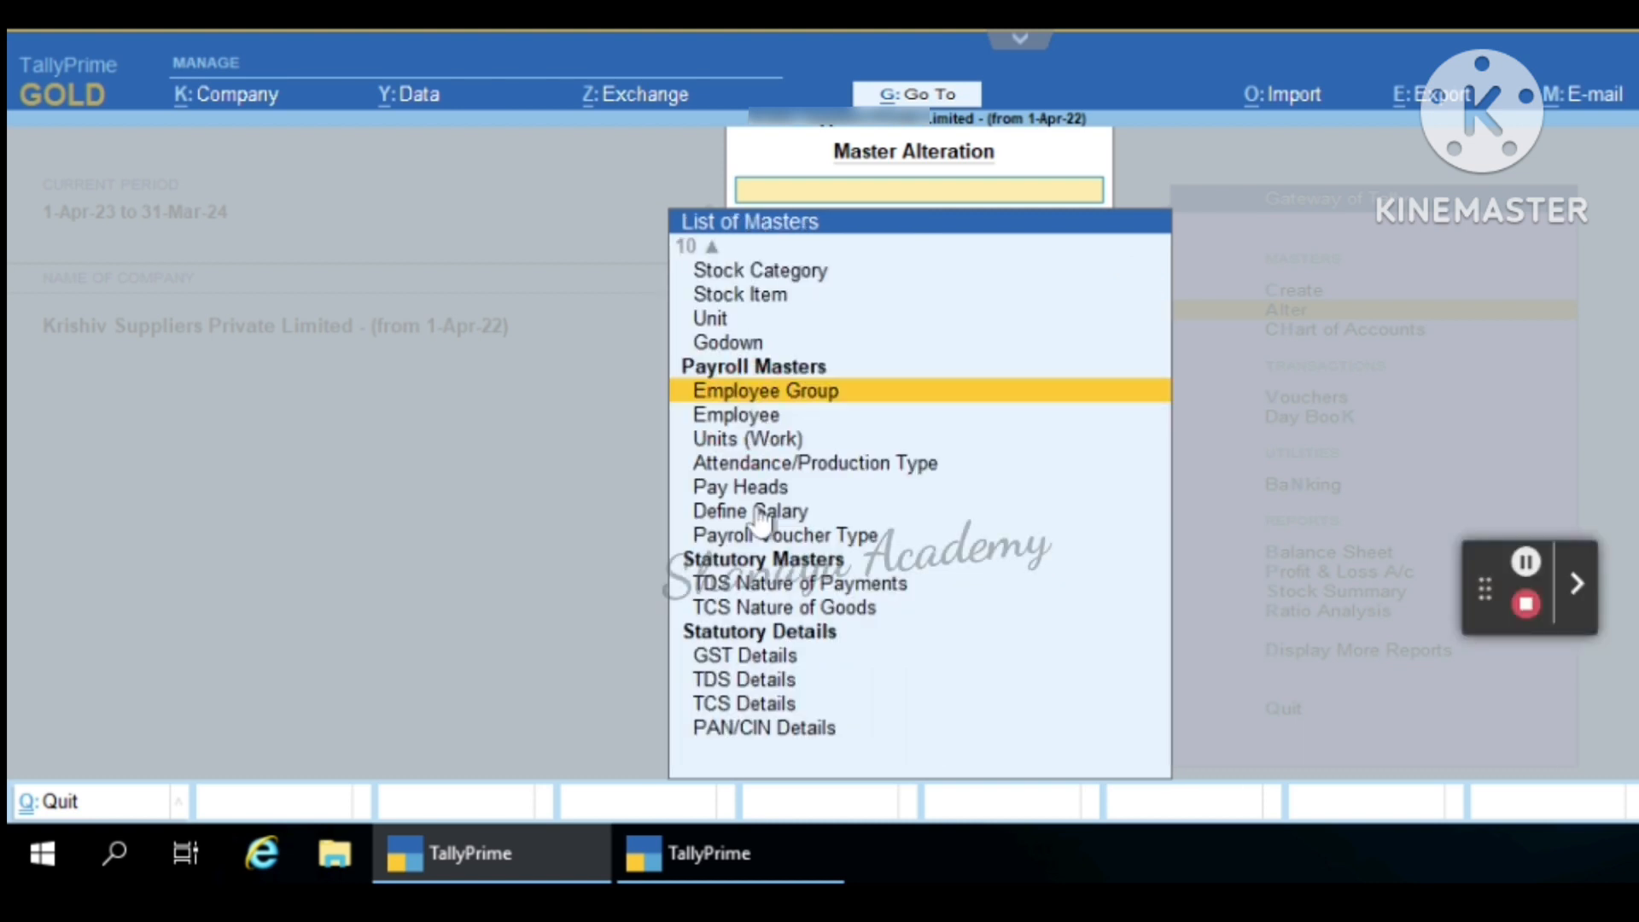
{"action": "key", "text": "Down"}
{"action": "left_click", "coordinate": [748, 440]}
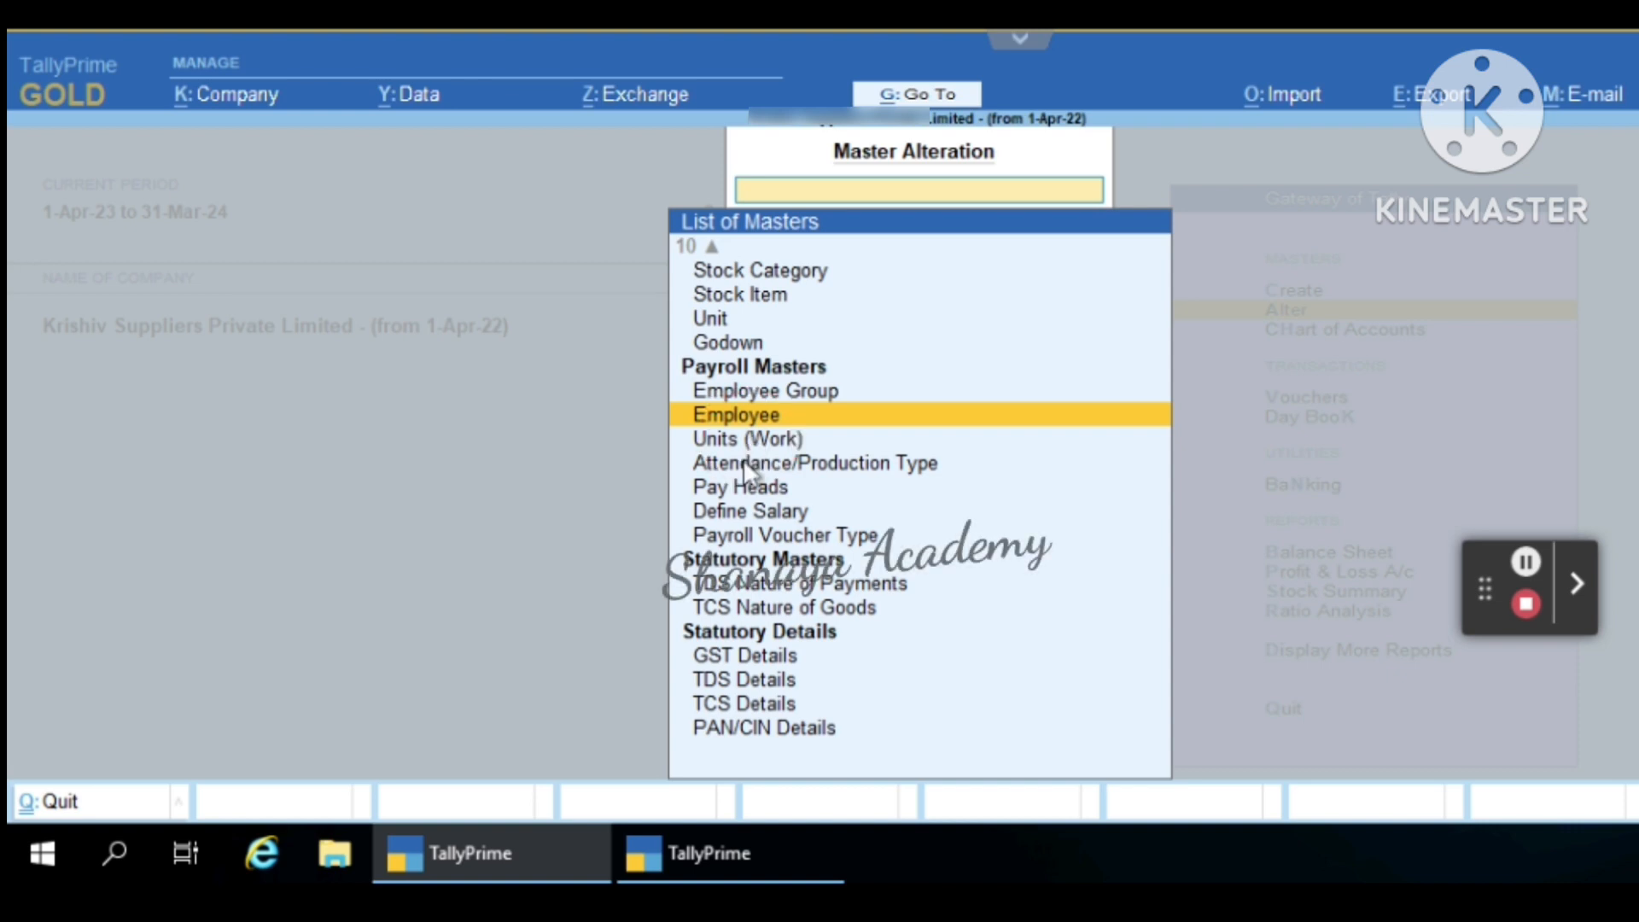
{"action": "left_click", "coordinate": [745, 465]}
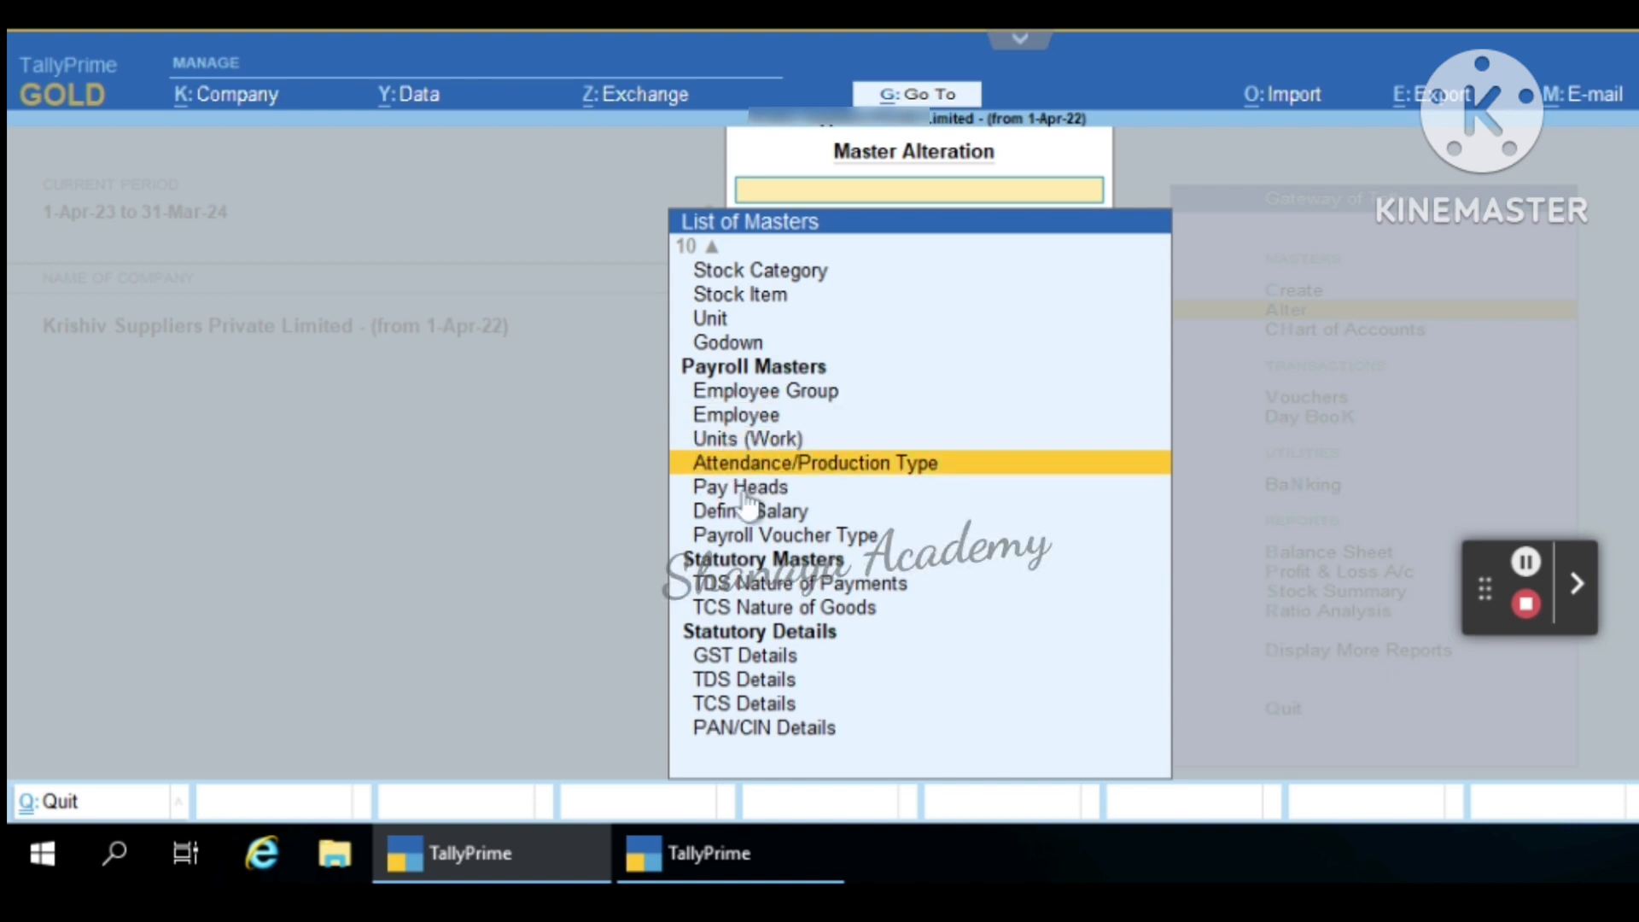
{"action": "left_click", "coordinate": [739, 488]}
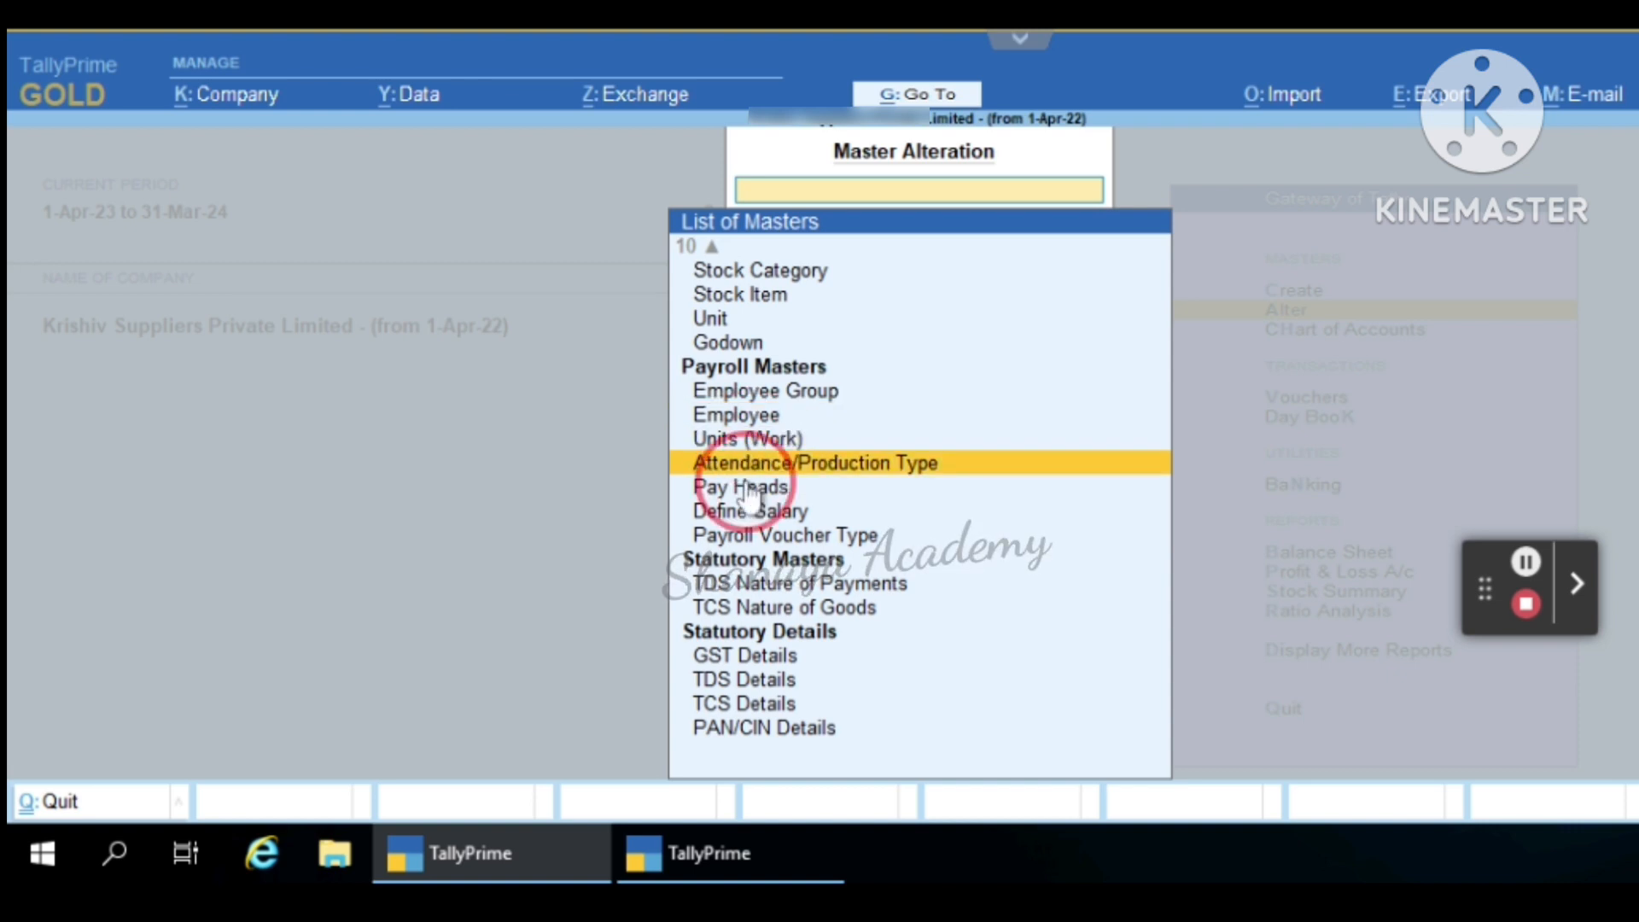
{"action": "left_click", "coordinate": [791, 512]}
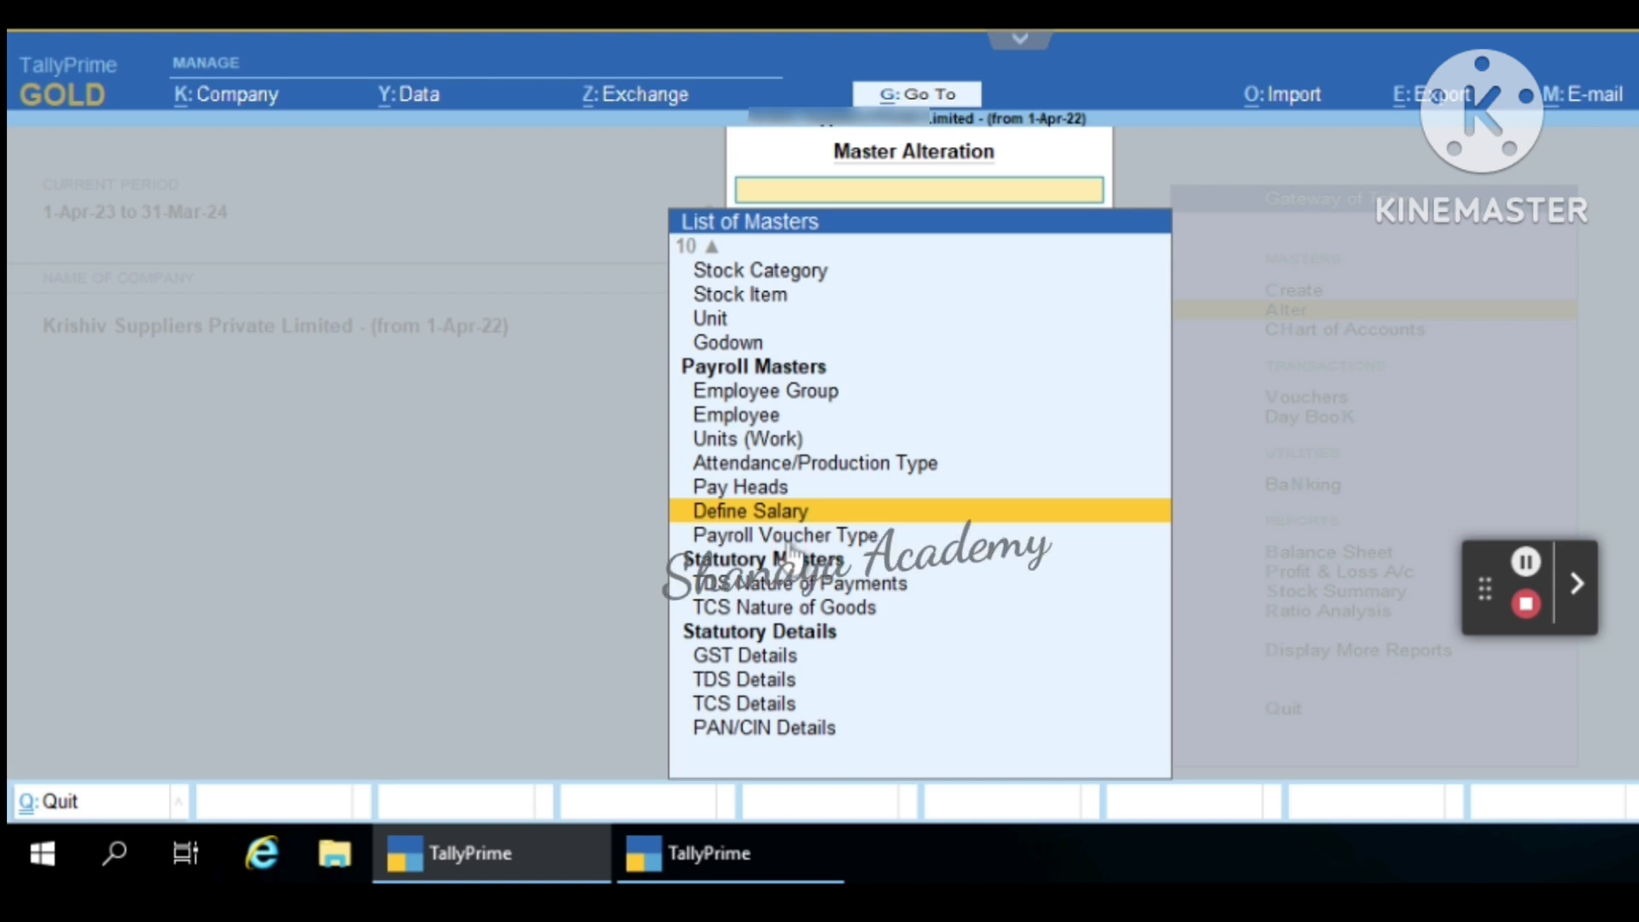
{"action": "left_click", "coordinate": [792, 550]}
{"action": "left_click", "coordinate": [794, 551]}
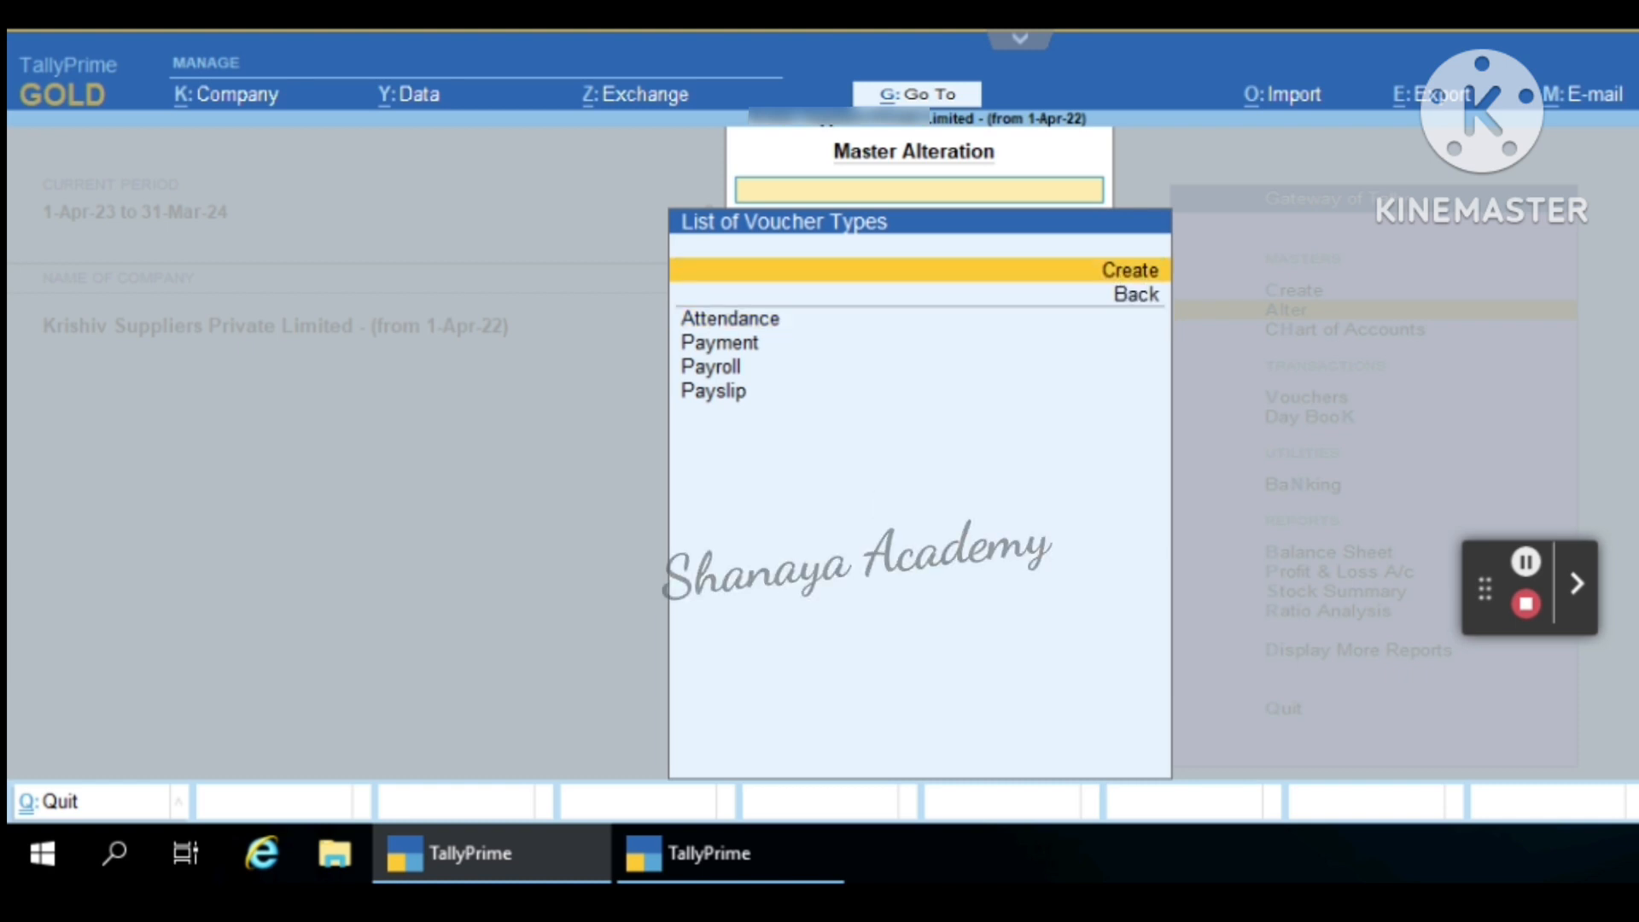
- Open the Attendance voucher type and review its abbreviation, activation, numbering method and advanced configuration settings
{"action": "key", "text": "Down"}
{"action": "key", "text": "Down"}
{"action": "key", "text": "Return"}
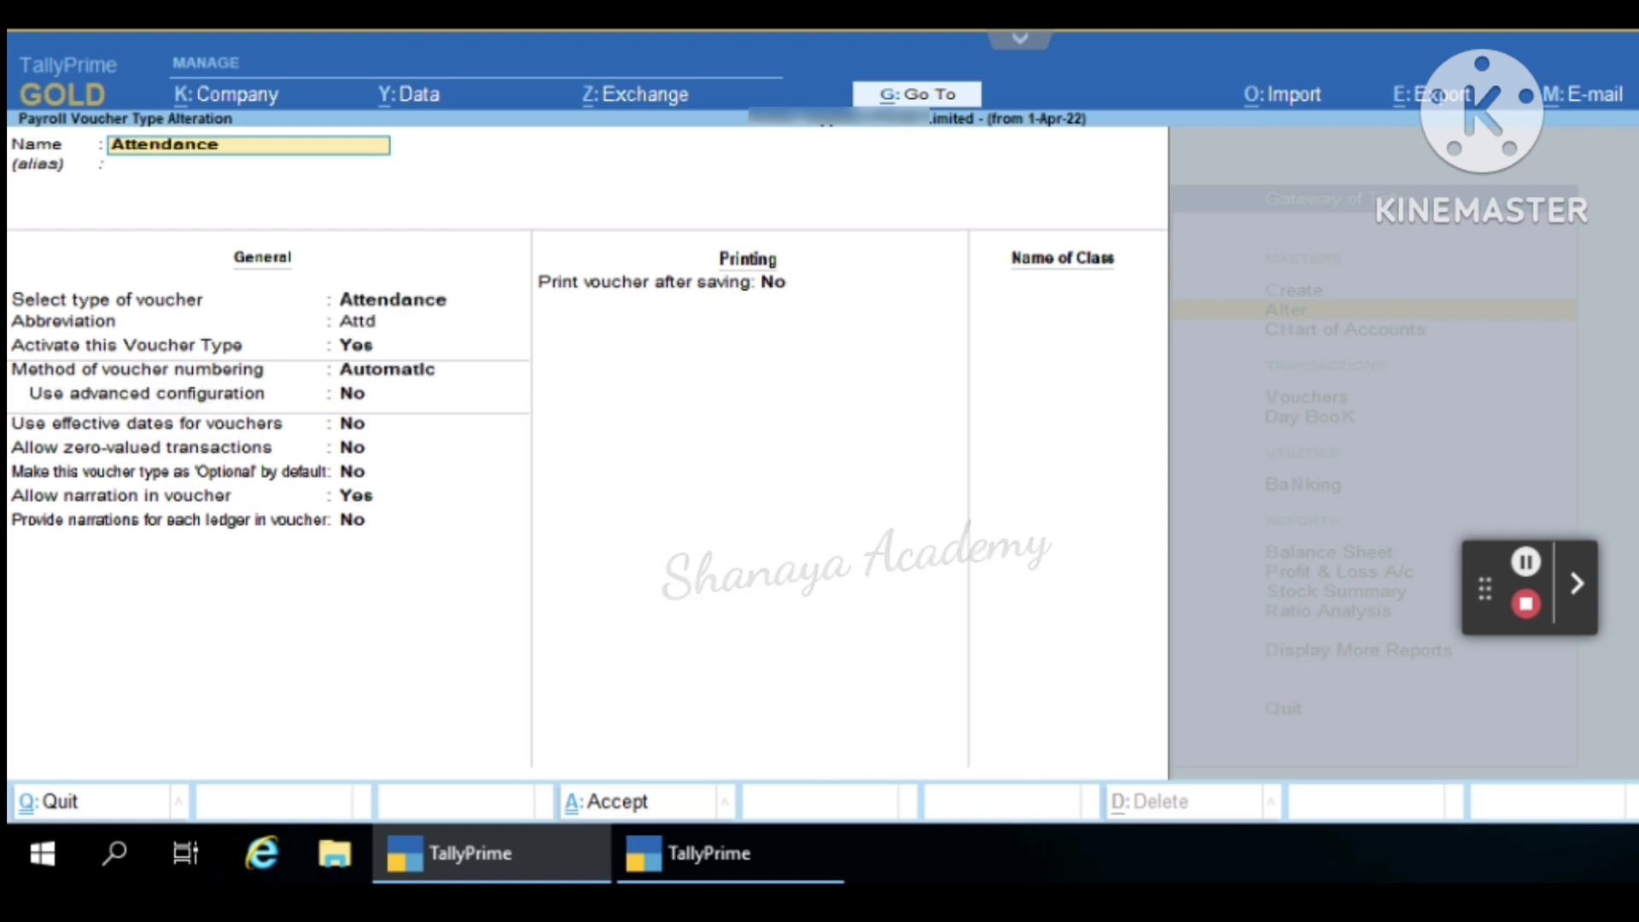
{"action": "left_click", "coordinate": [429, 321]}
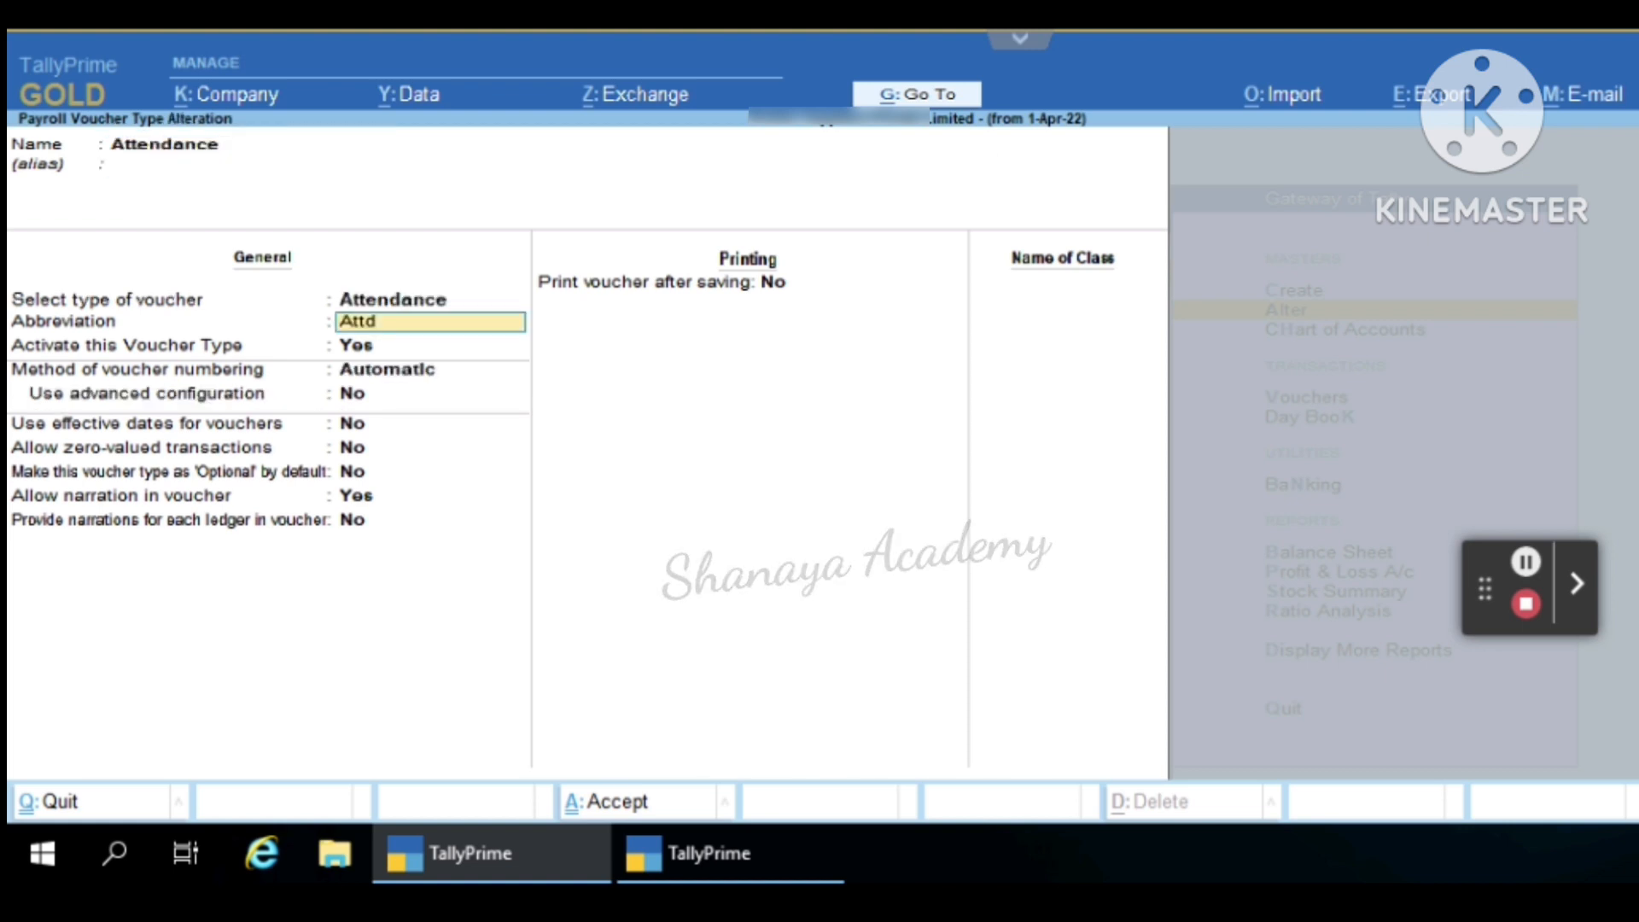
{"action": "left_click", "coordinate": [365, 345]}
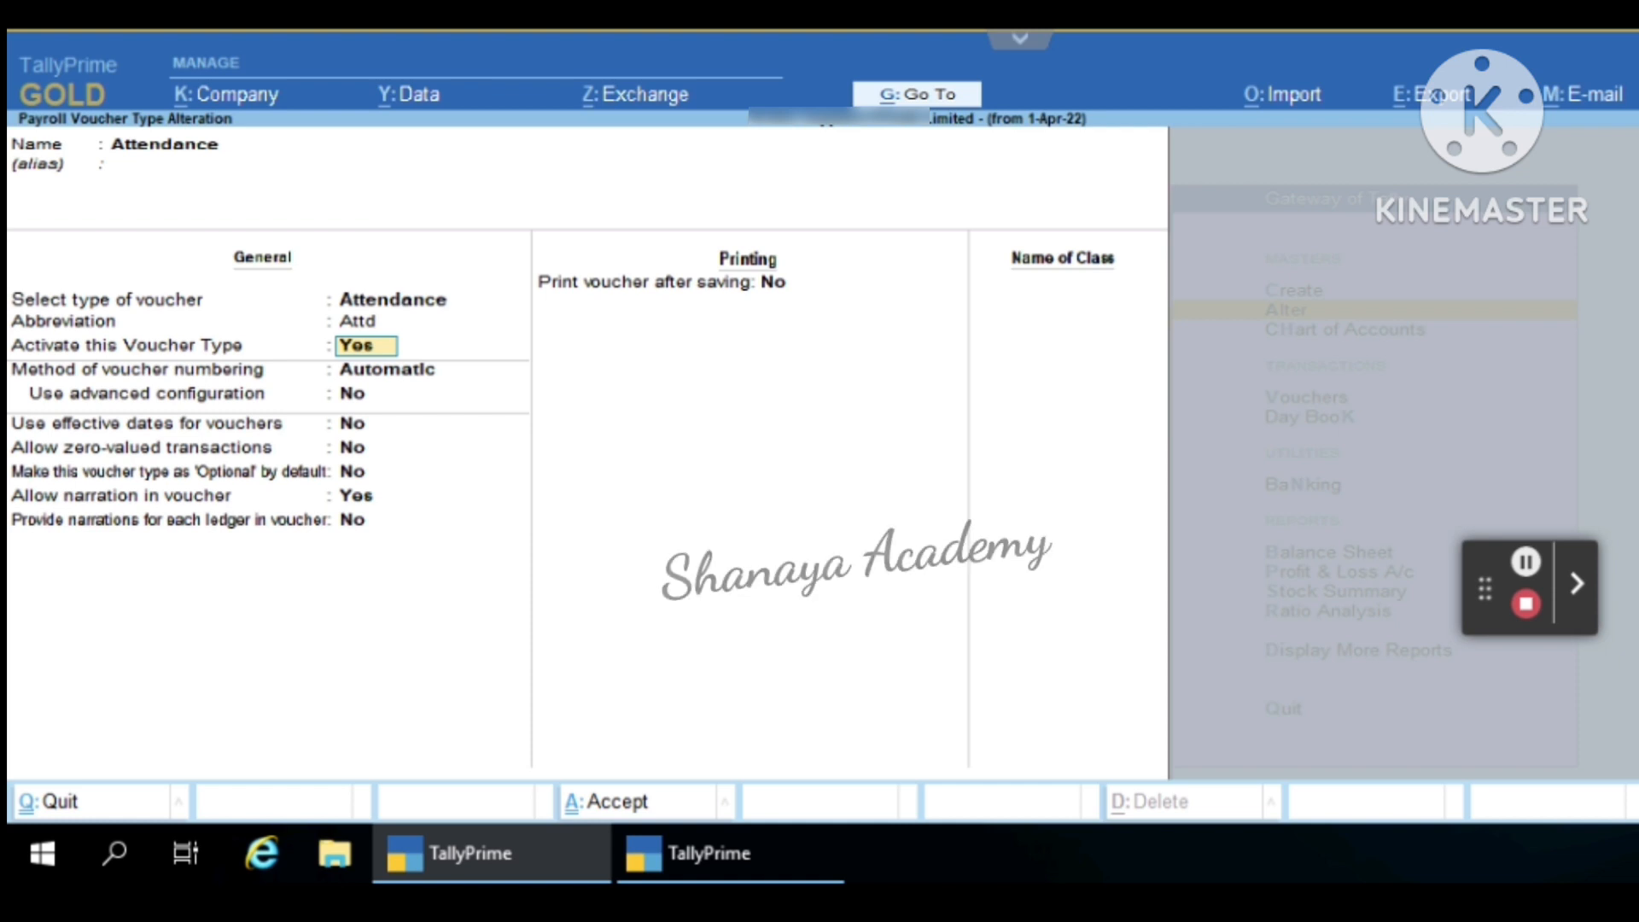
{"action": "left_click", "coordinate": [429, 369]}
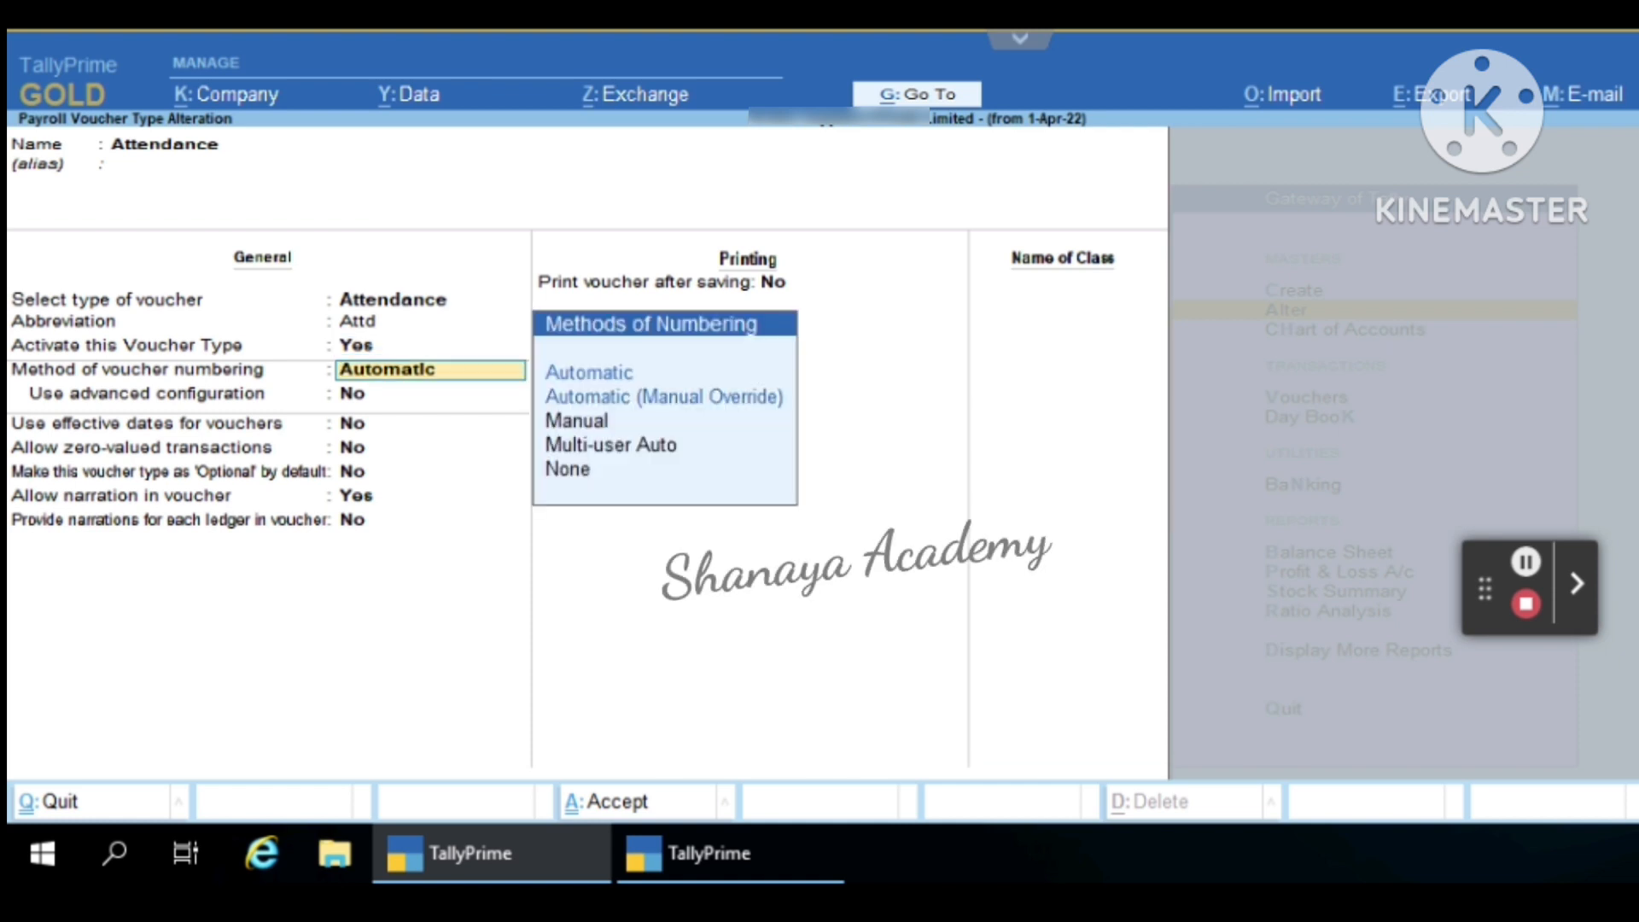
{"action": "left_click", "coordinate": [366, 393]}
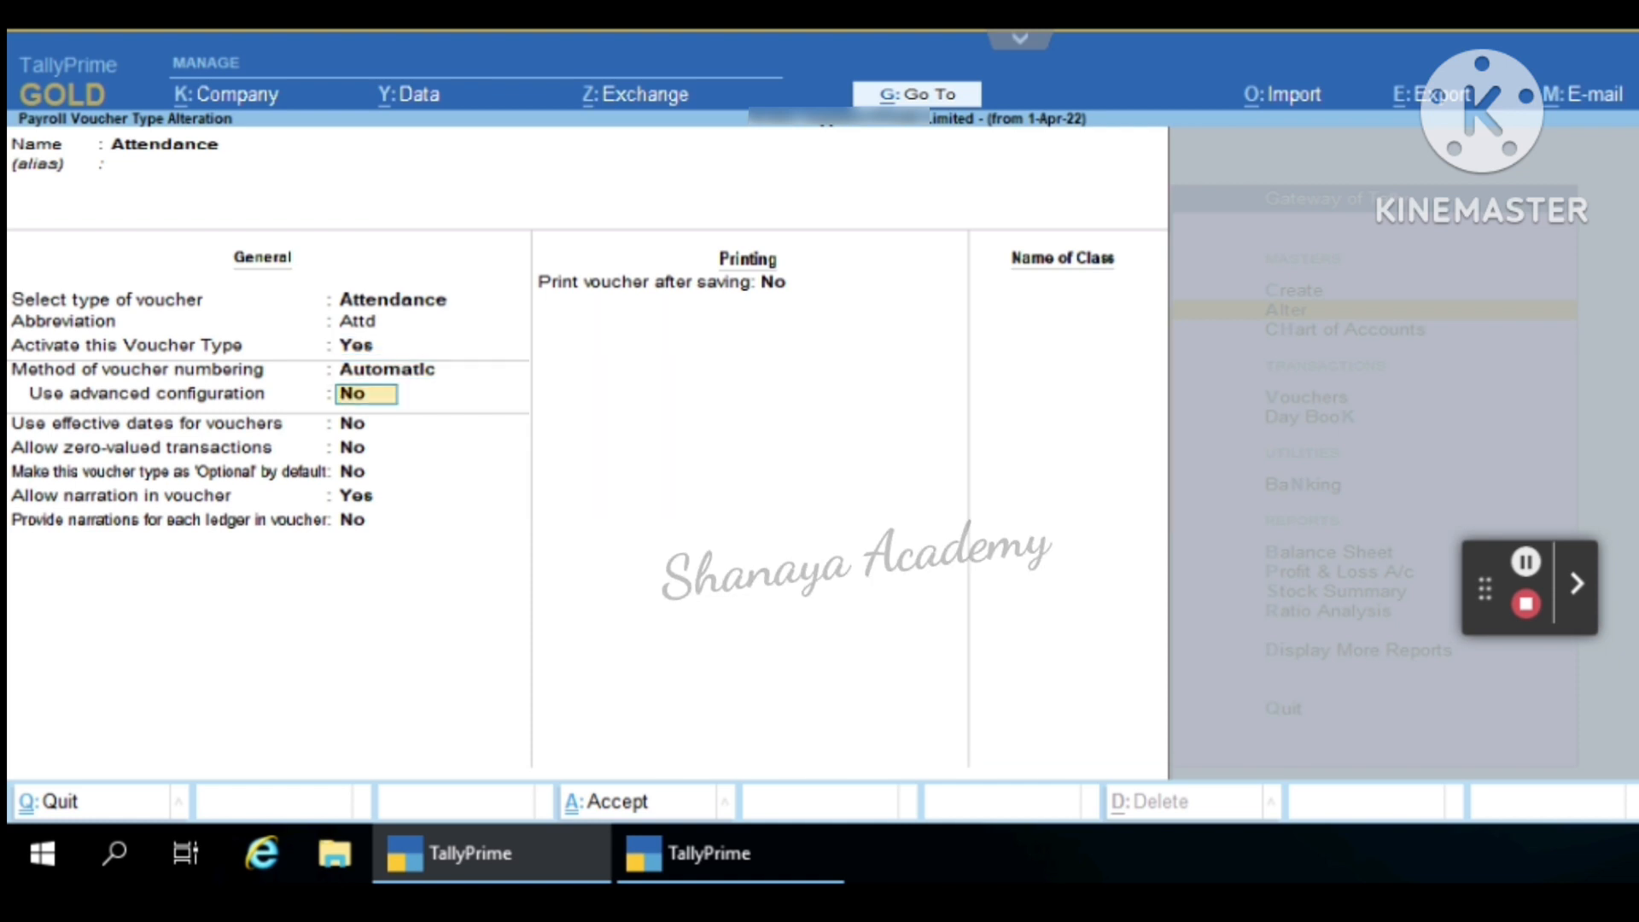
- Review the Attendance voucher type's effective date, zero-value, optional, narration and printing options, and accept it without a class name
{"action": "left_click", "coordinate": [366, 423]}
{"action": "left_click", "coordinate": [365, 448]}
{"action": "left_click", "coordinate": [366, 471]}
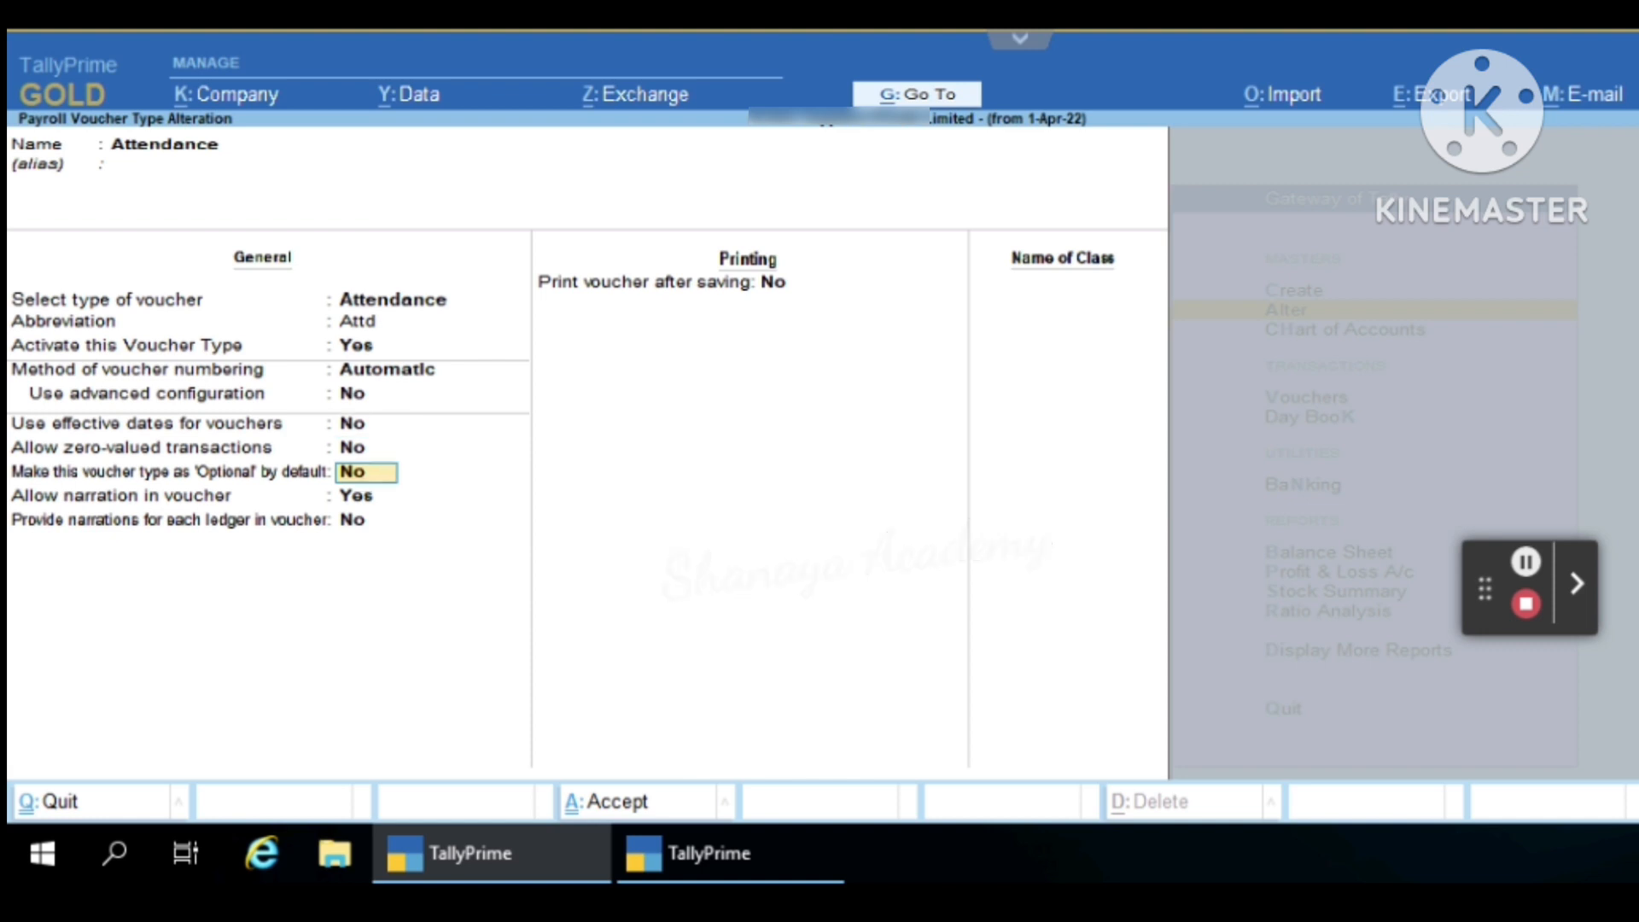
{"action": "left_click", "coordinate": [356, 495]}
{"action": "left_click", "coordinate": [352, 520]}
{"action": "left_click", "coordinate": [785, 282]}
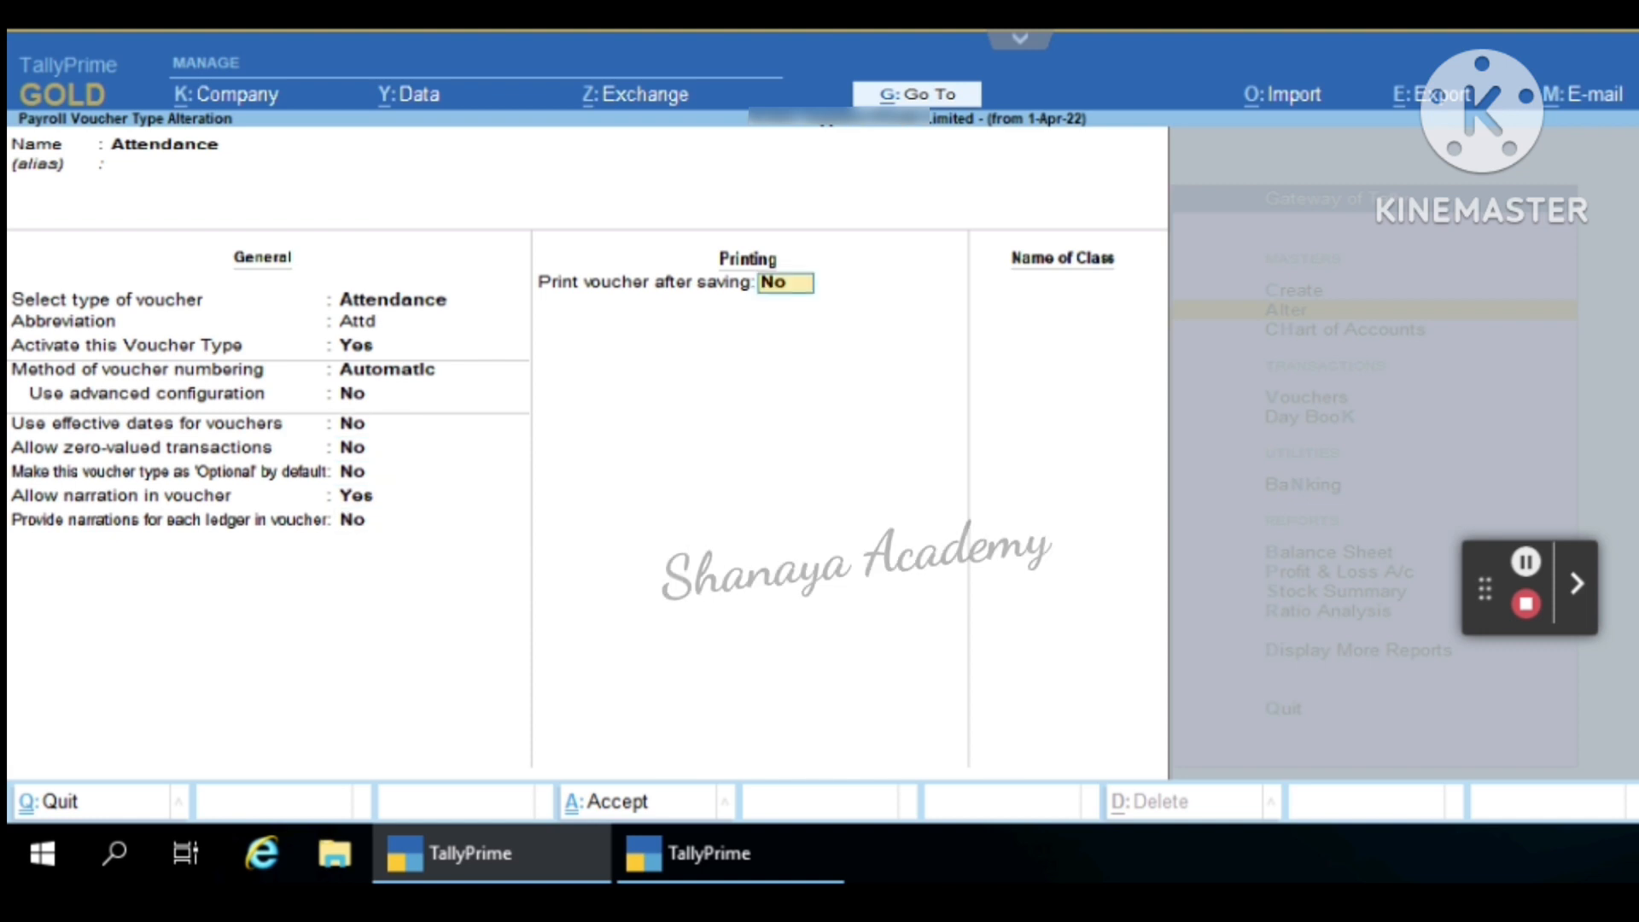
{"action": "key", "text": "Return"}
{"action": "key", "text": "Return"}
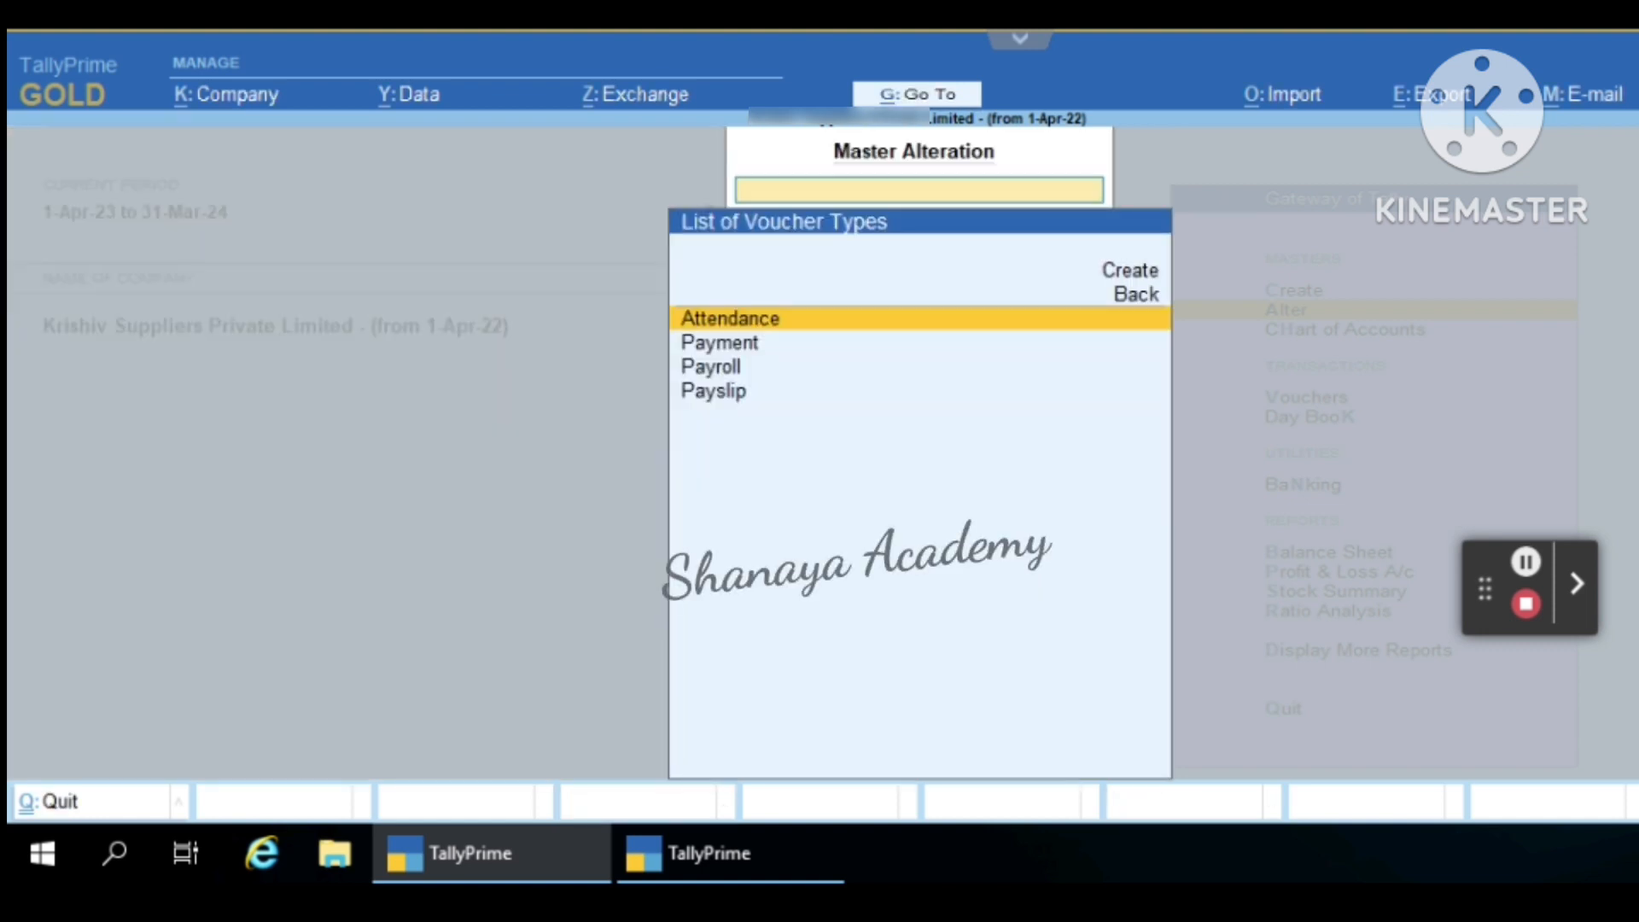
- Open the Payment voucher type and review its abbreviation, activation and numbering method
{"action": "left_click", "coordinate": [719, 342]}
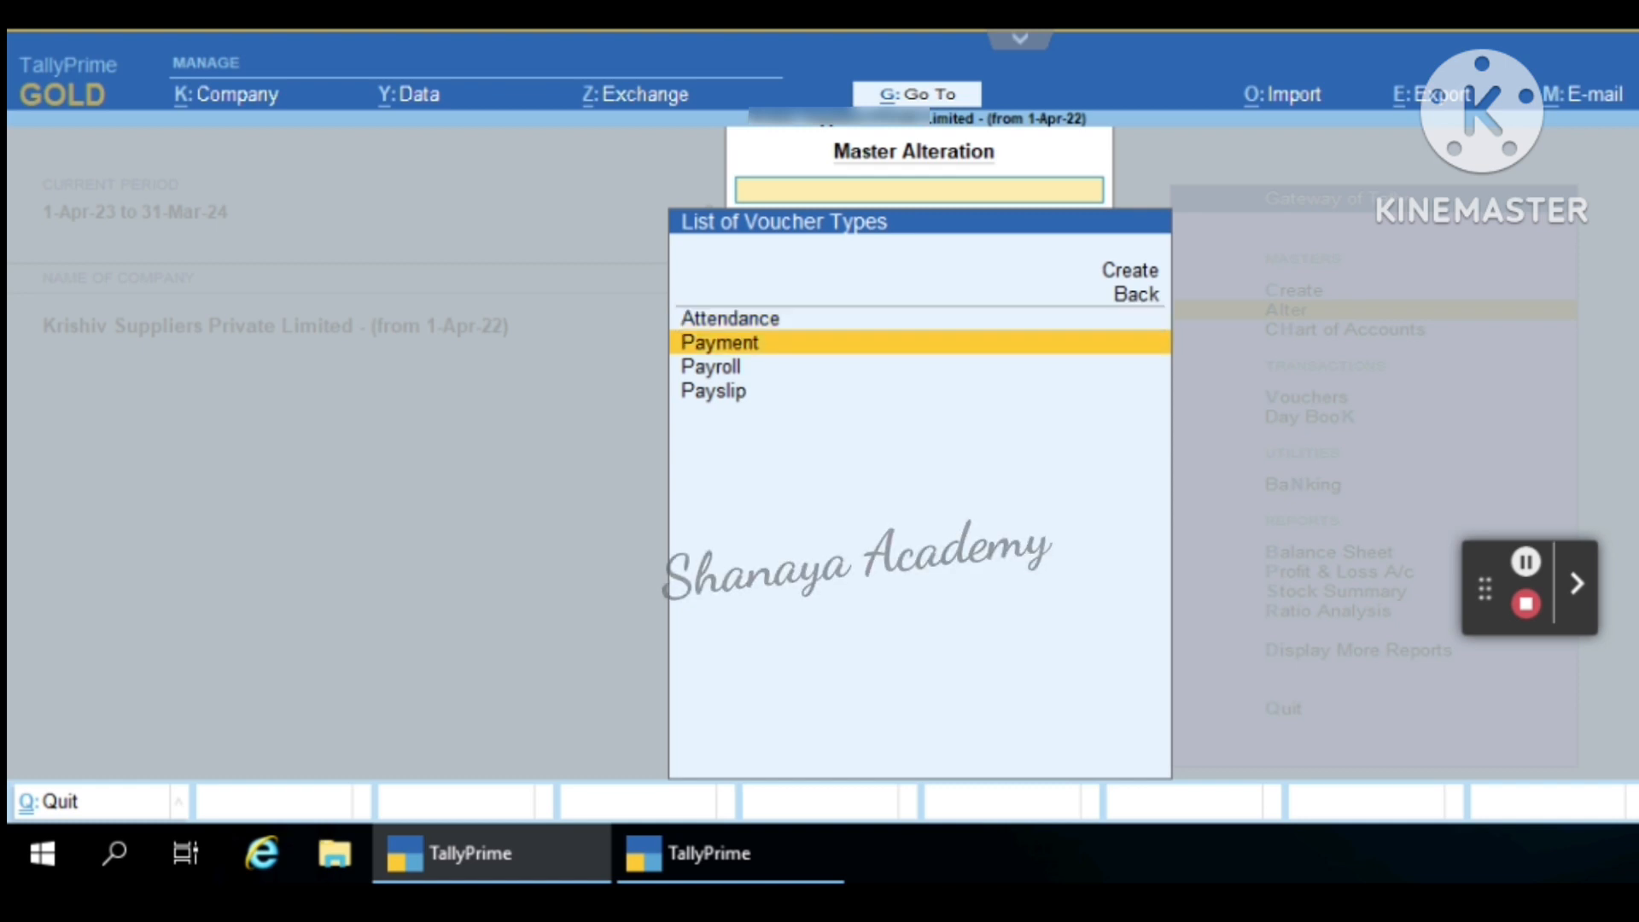
{"action": "key", "text": "Return"}
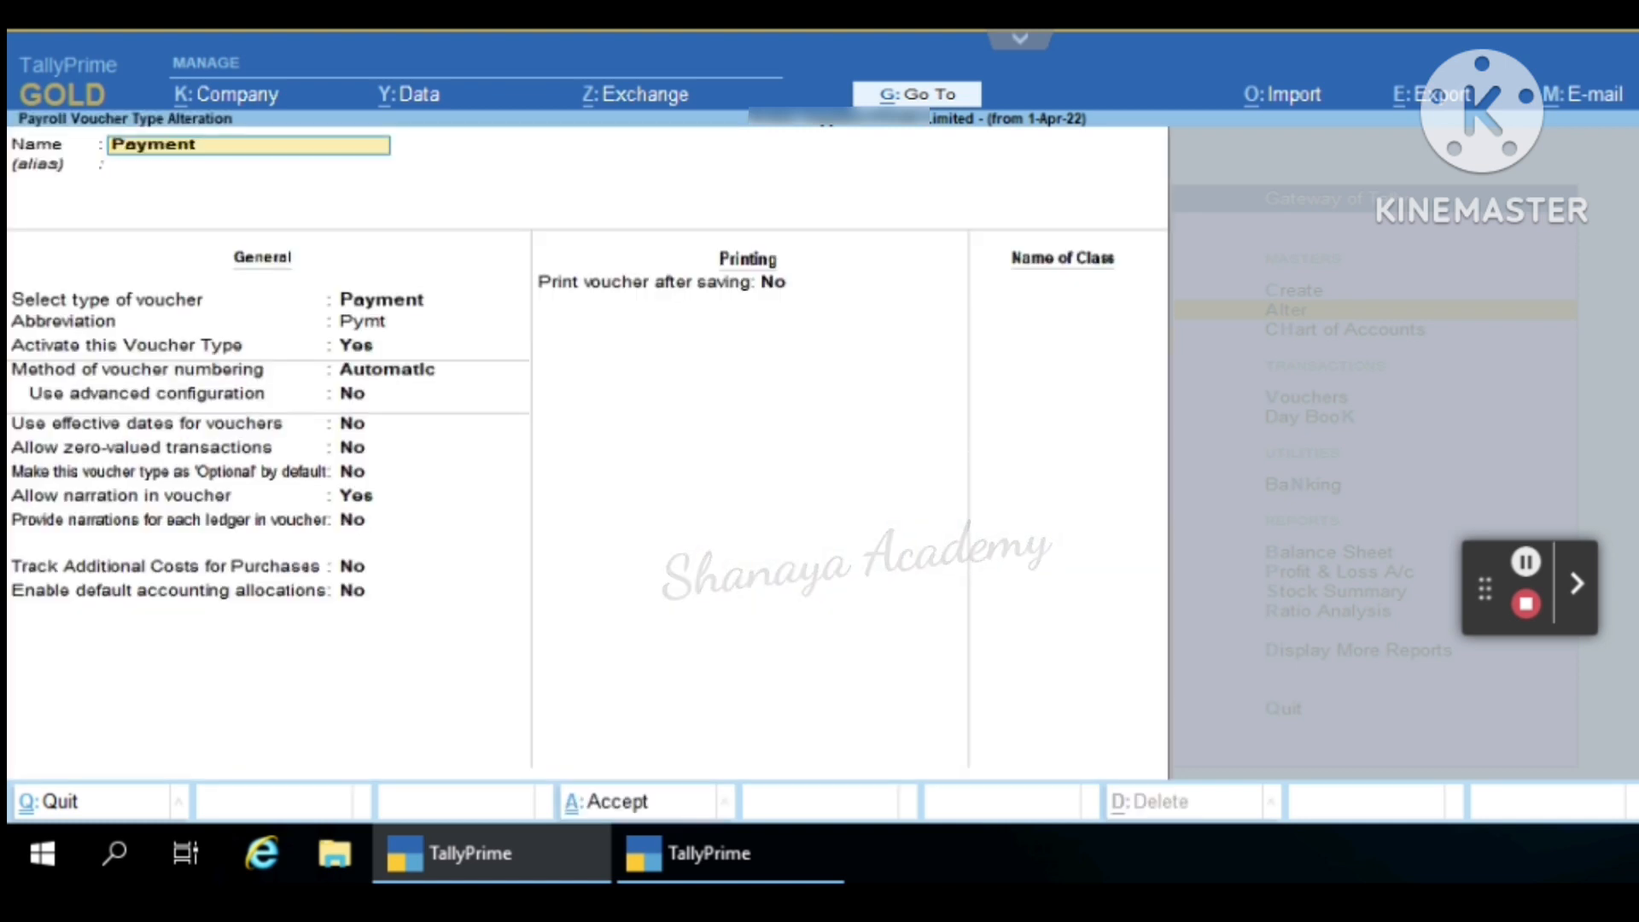
{"action": "left_click", "coordinate": [429, 321]}
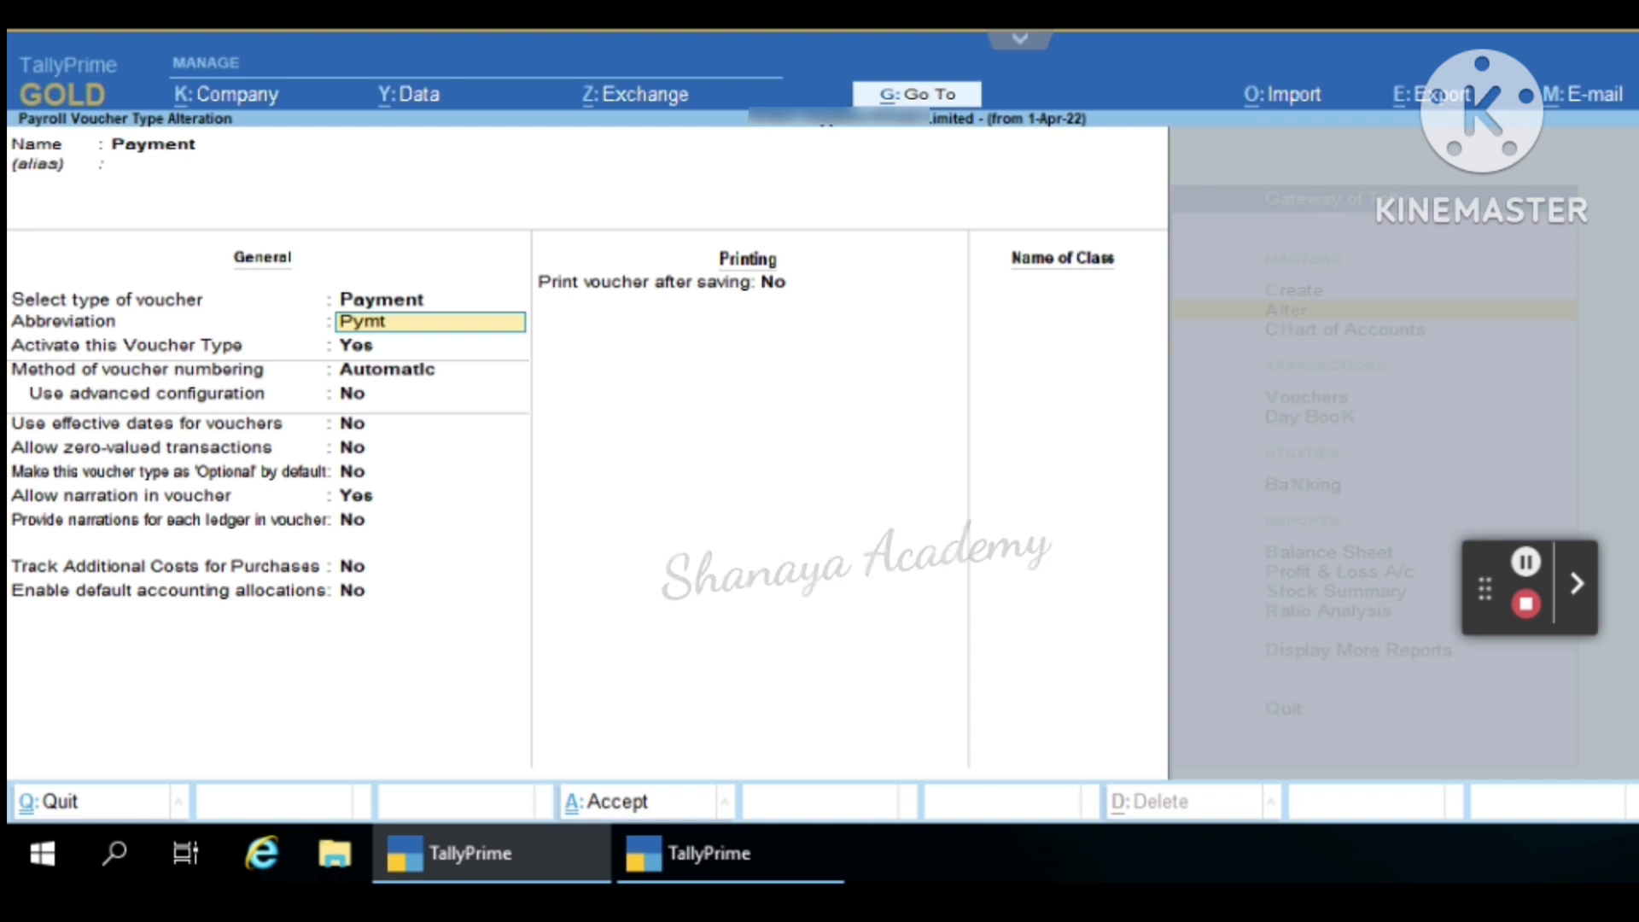
{"action": "key", "text": "Return"}
{"action": "key", "text": "Return"}
{"action": "key", "text": "Return"}
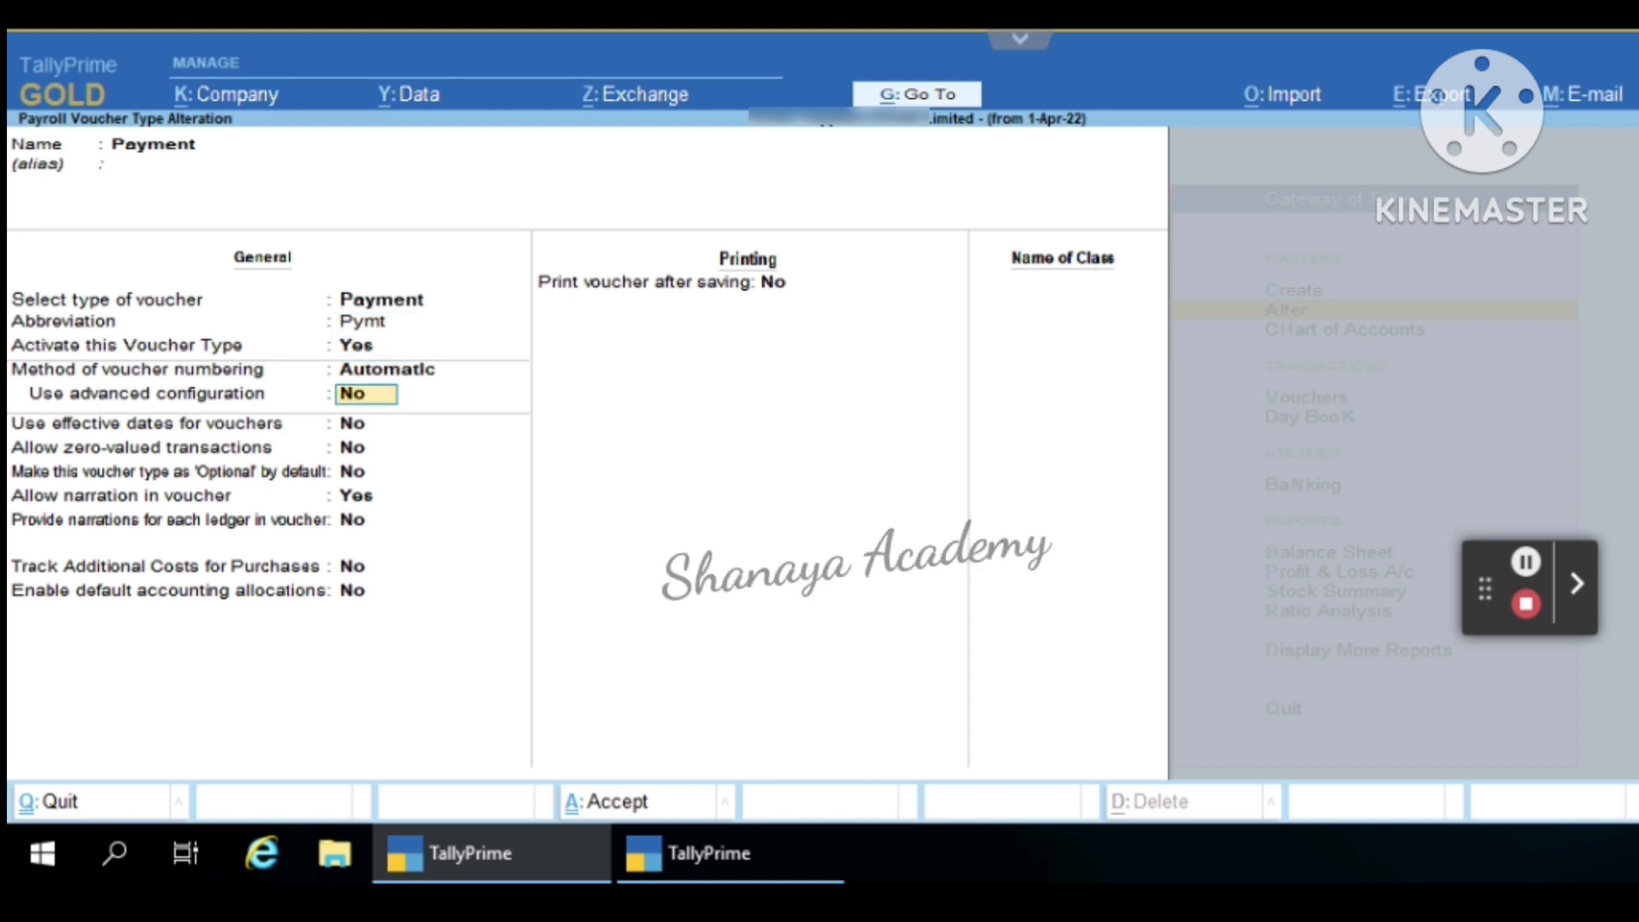
- Review the Payment voucher type's remaining options through default accounting allocations and printing, leave the class name blank and accept it
{"action": "key", "text": "Return"}
{"action": "key", "text": "Return"}
{"action": "key", "text": "Return"}
{"action": "key", "text": "Return"}
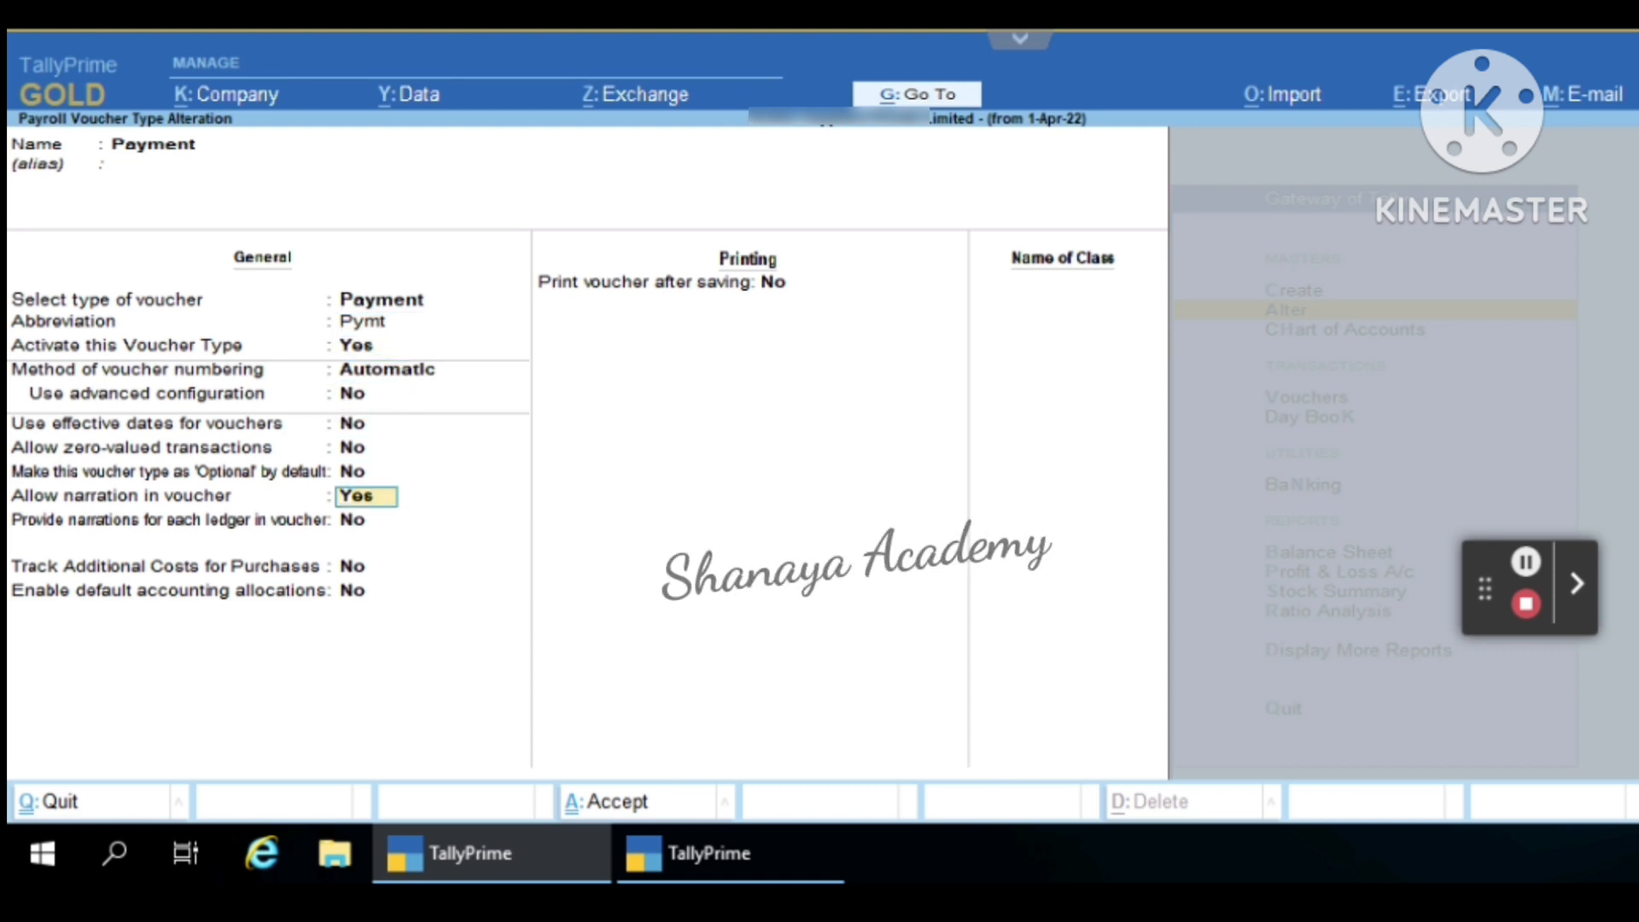
{"action": "key", "text": "Return"}
{"action": "key", "text": "Return"}
{"action": "key", "text": "Return"}
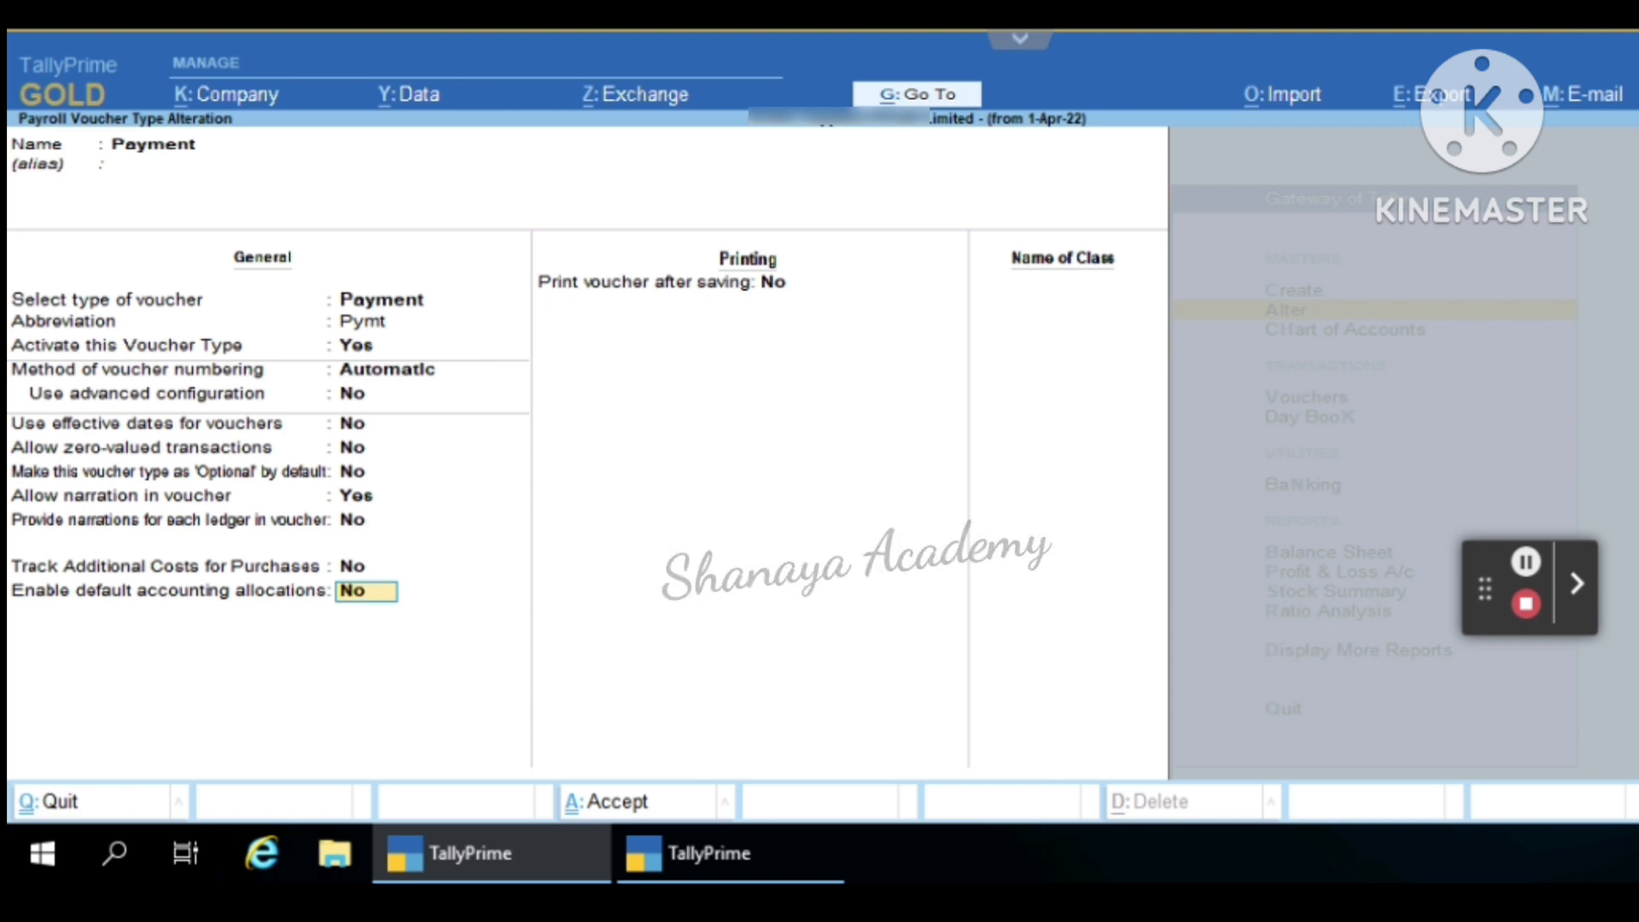
{"action": "key", "text": "Return"}
{"action": "key", "text": "Return"}
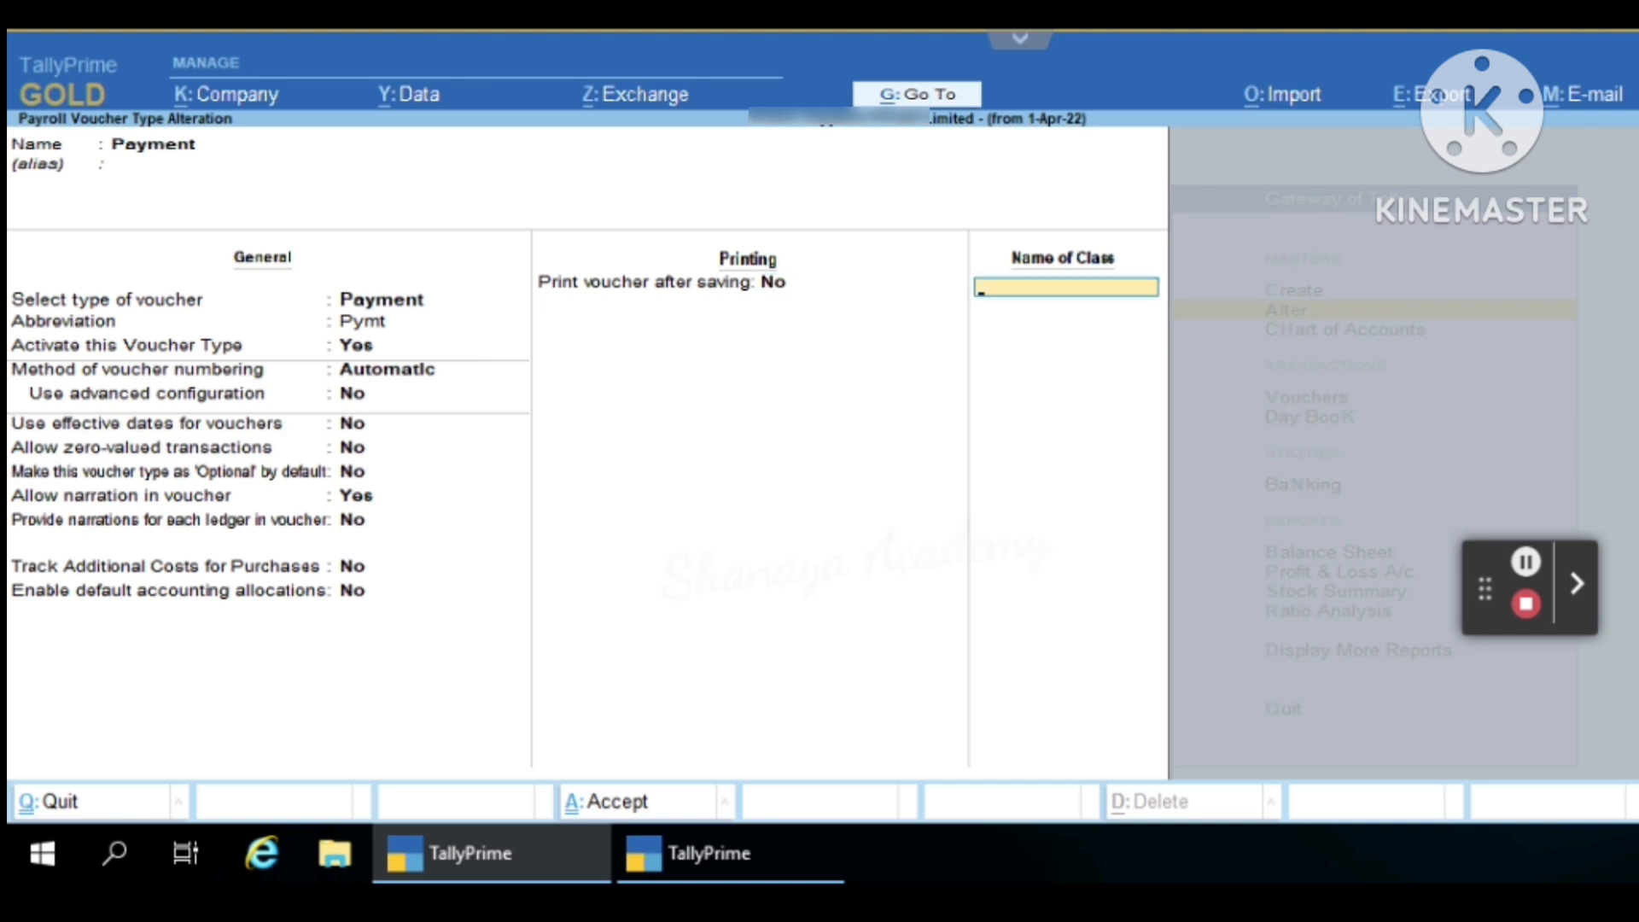
{"action": "key", "text": "Return"}
{"action": "key", "text": "Return"}
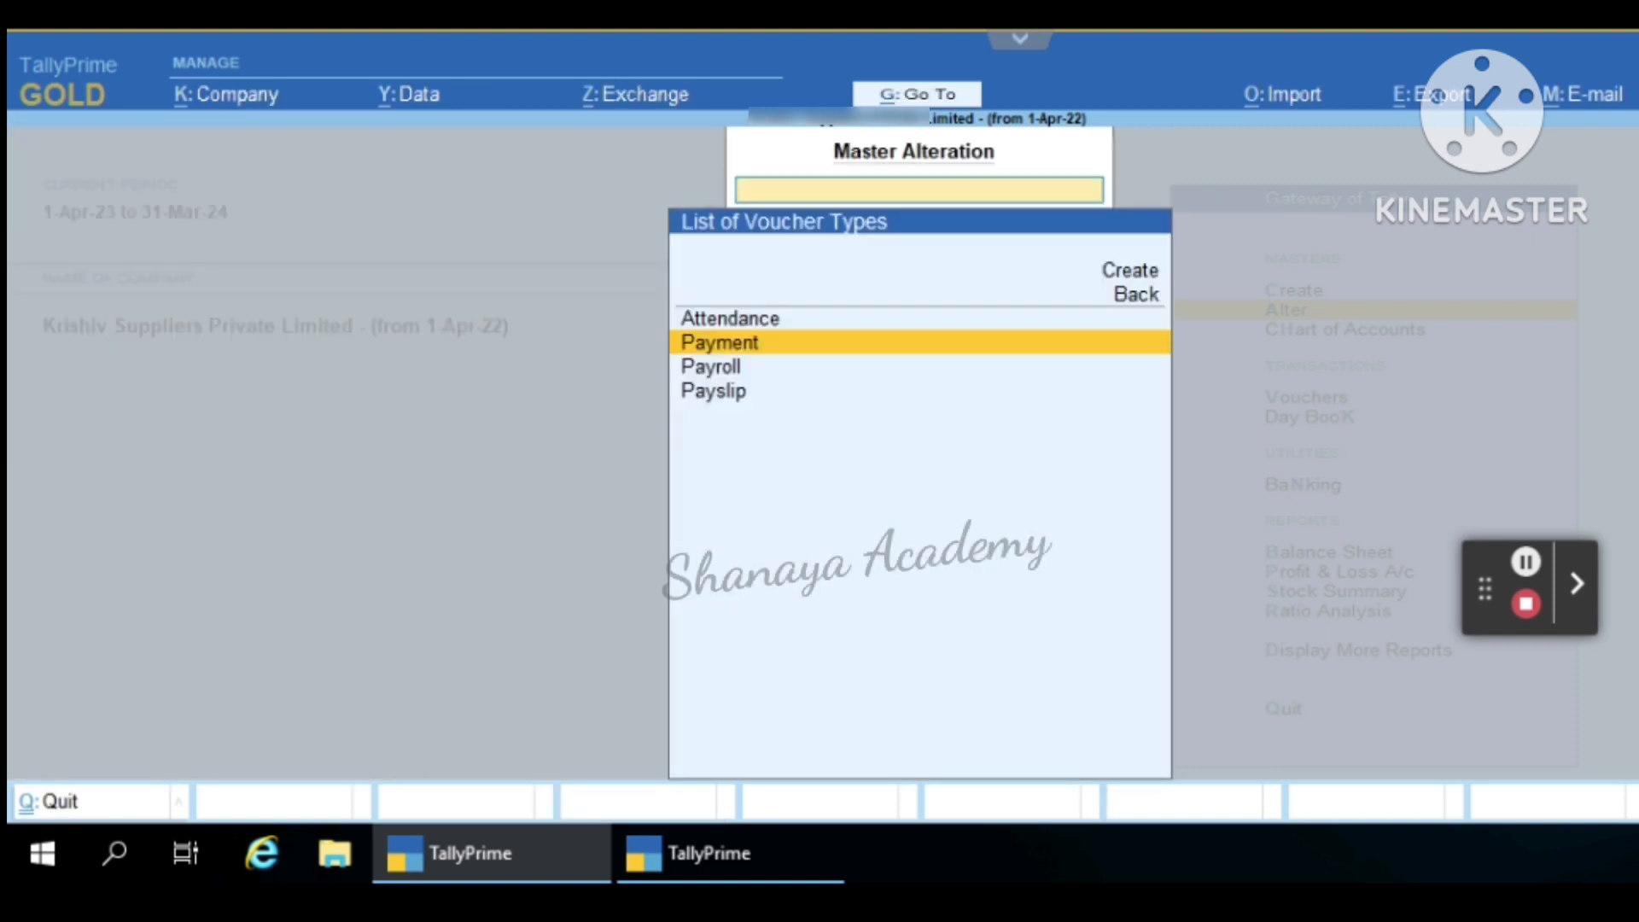
- Open the Payroll voucher type and review its abbreviation, activation and available numbering methods
{"action": "key", "text": "Down"}
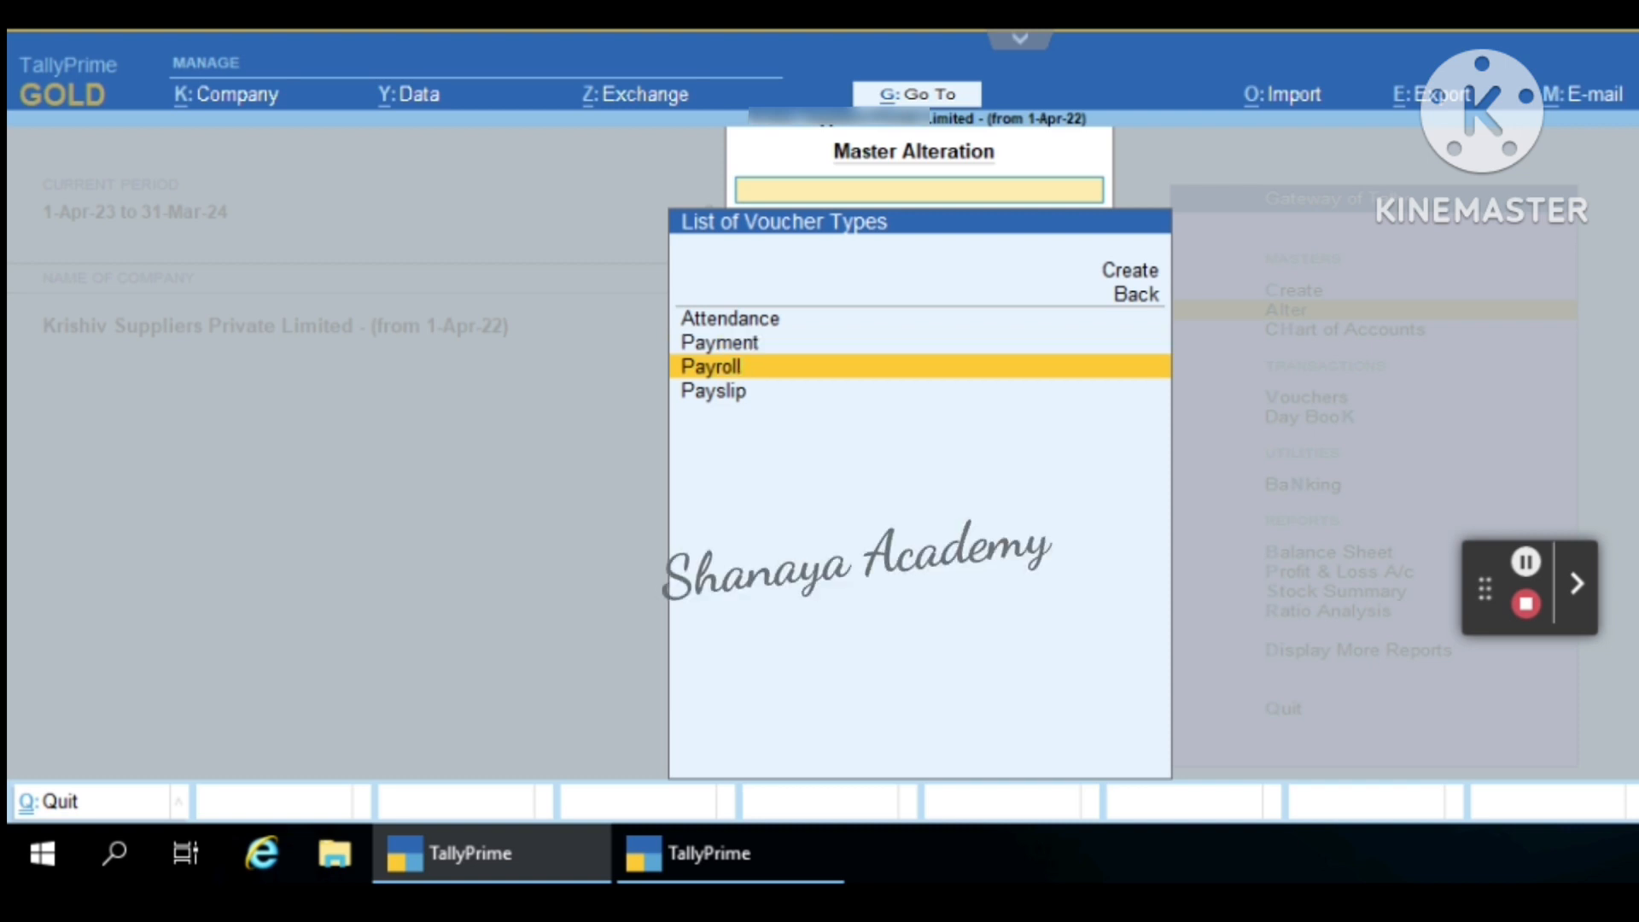
{"action": "key", "text": "Return"}
{"action": "key", "text": "Return"}
{"action": "key", "text": "Return"}
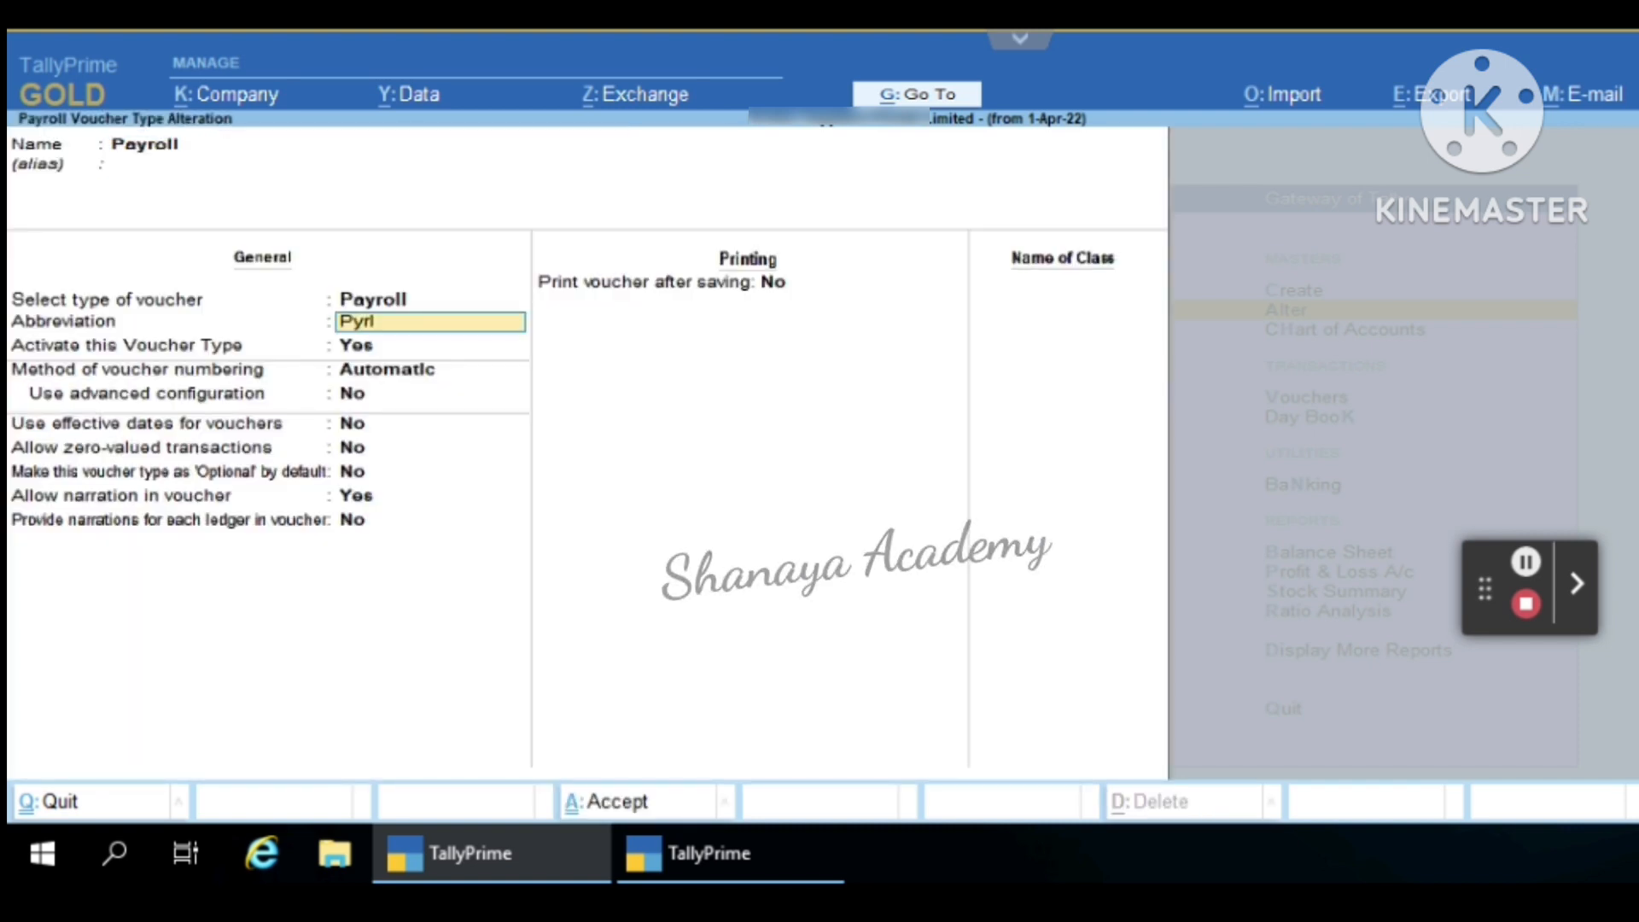
{"action": "key", "text": "Return"}
{"action": "key", "text": "Return"}
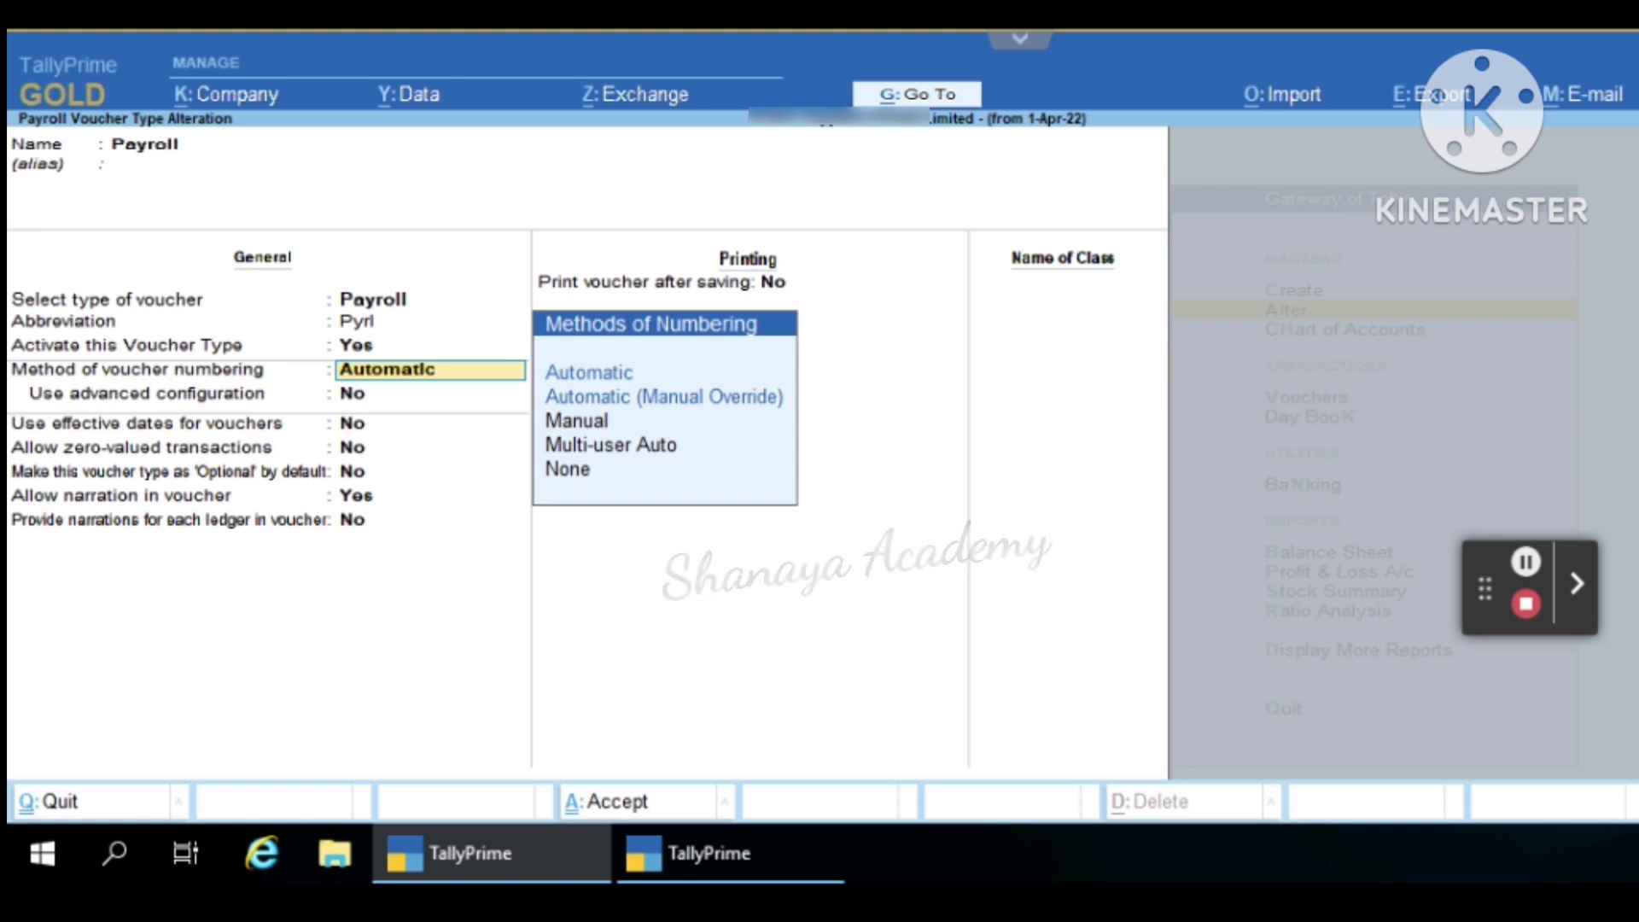
- Keep Automatic numbering for the Payroll voucher type, review its date, narration and printing options, and accept it without a class name
{"action": "key", "text": "Return"}
{"action": "key", "text": "Return"}
{"action": "key", "text": "Return"}
{"action": "key", "text": "Return"}
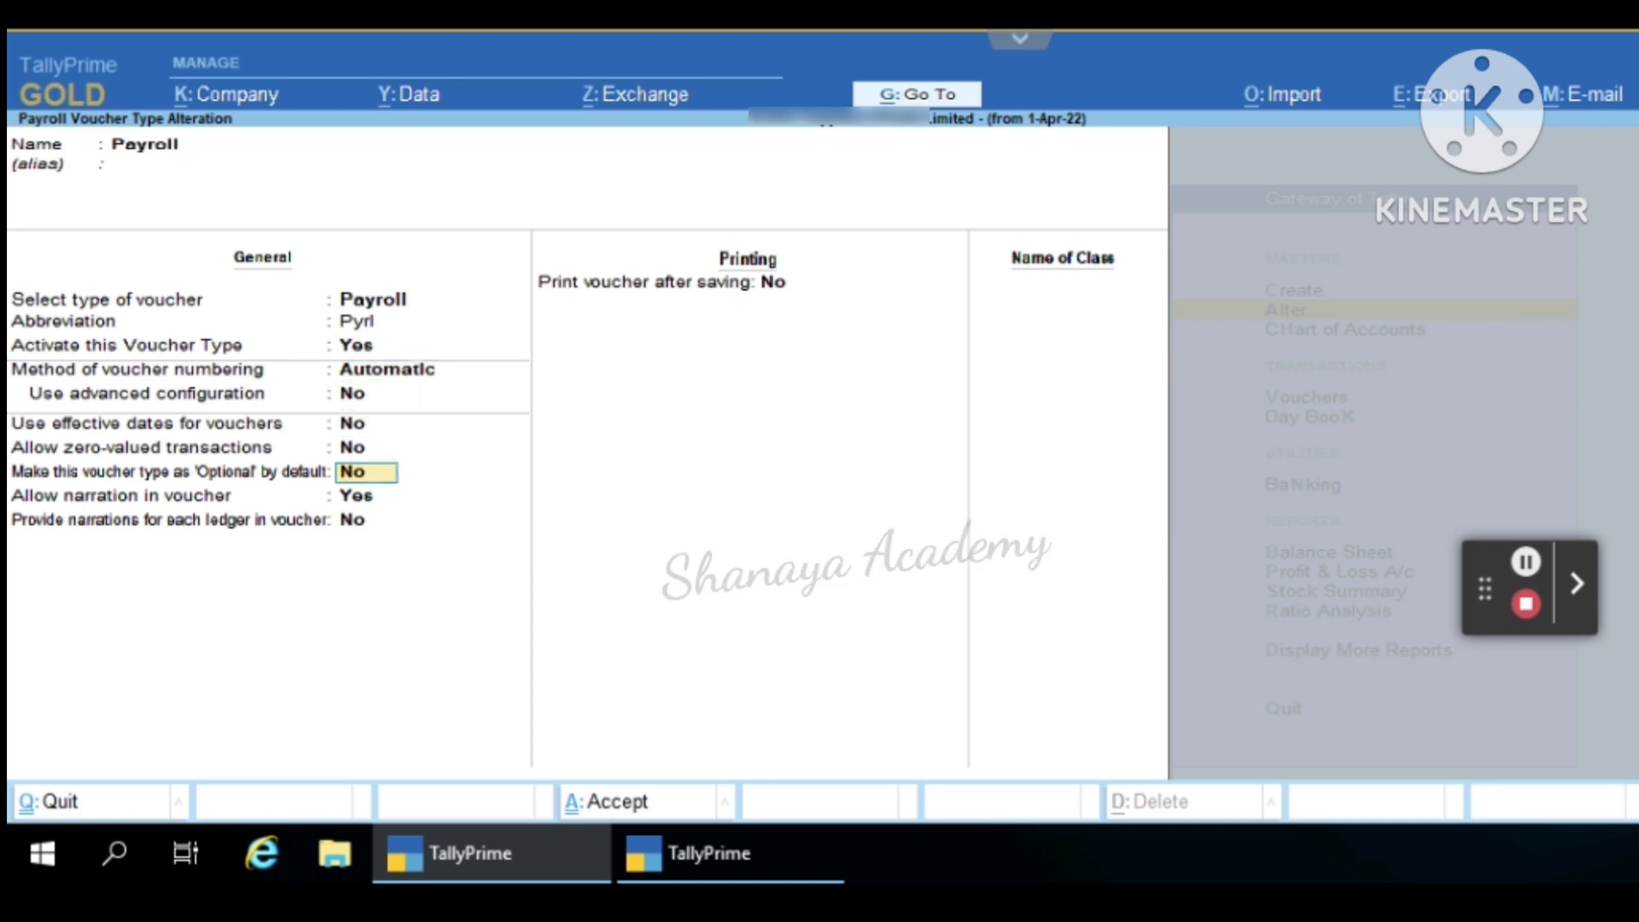
{"action": "key", "text": "Return"}
{"action": "key", "text": "Return"}
{"action": "key", "text": "Return"}
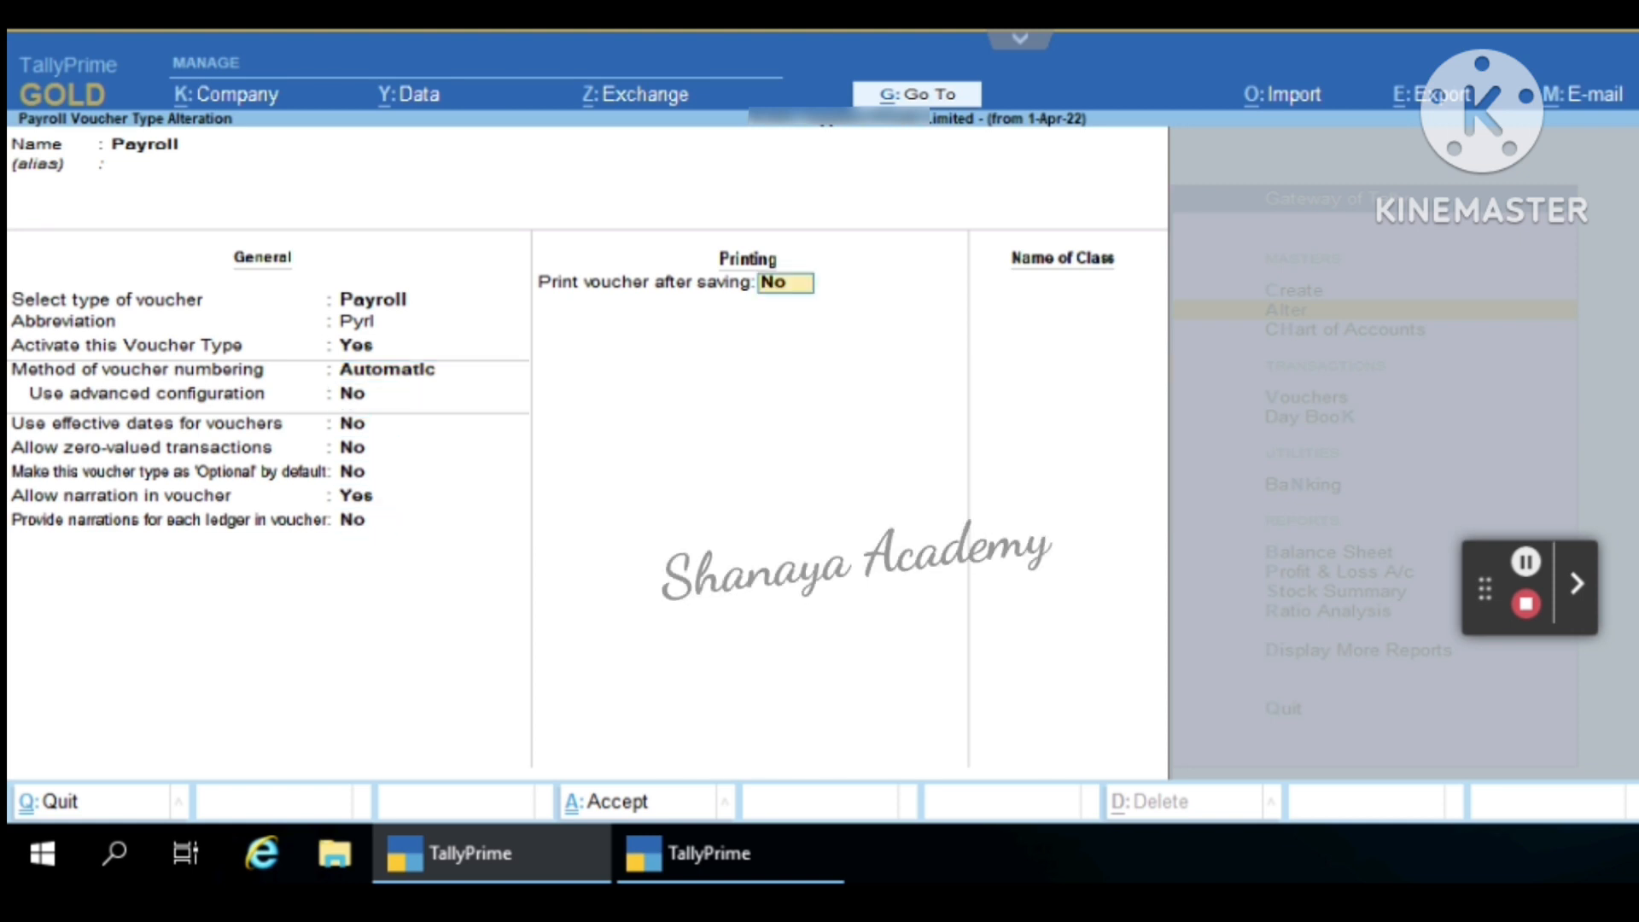
{"action": "key", "text": "Return"}
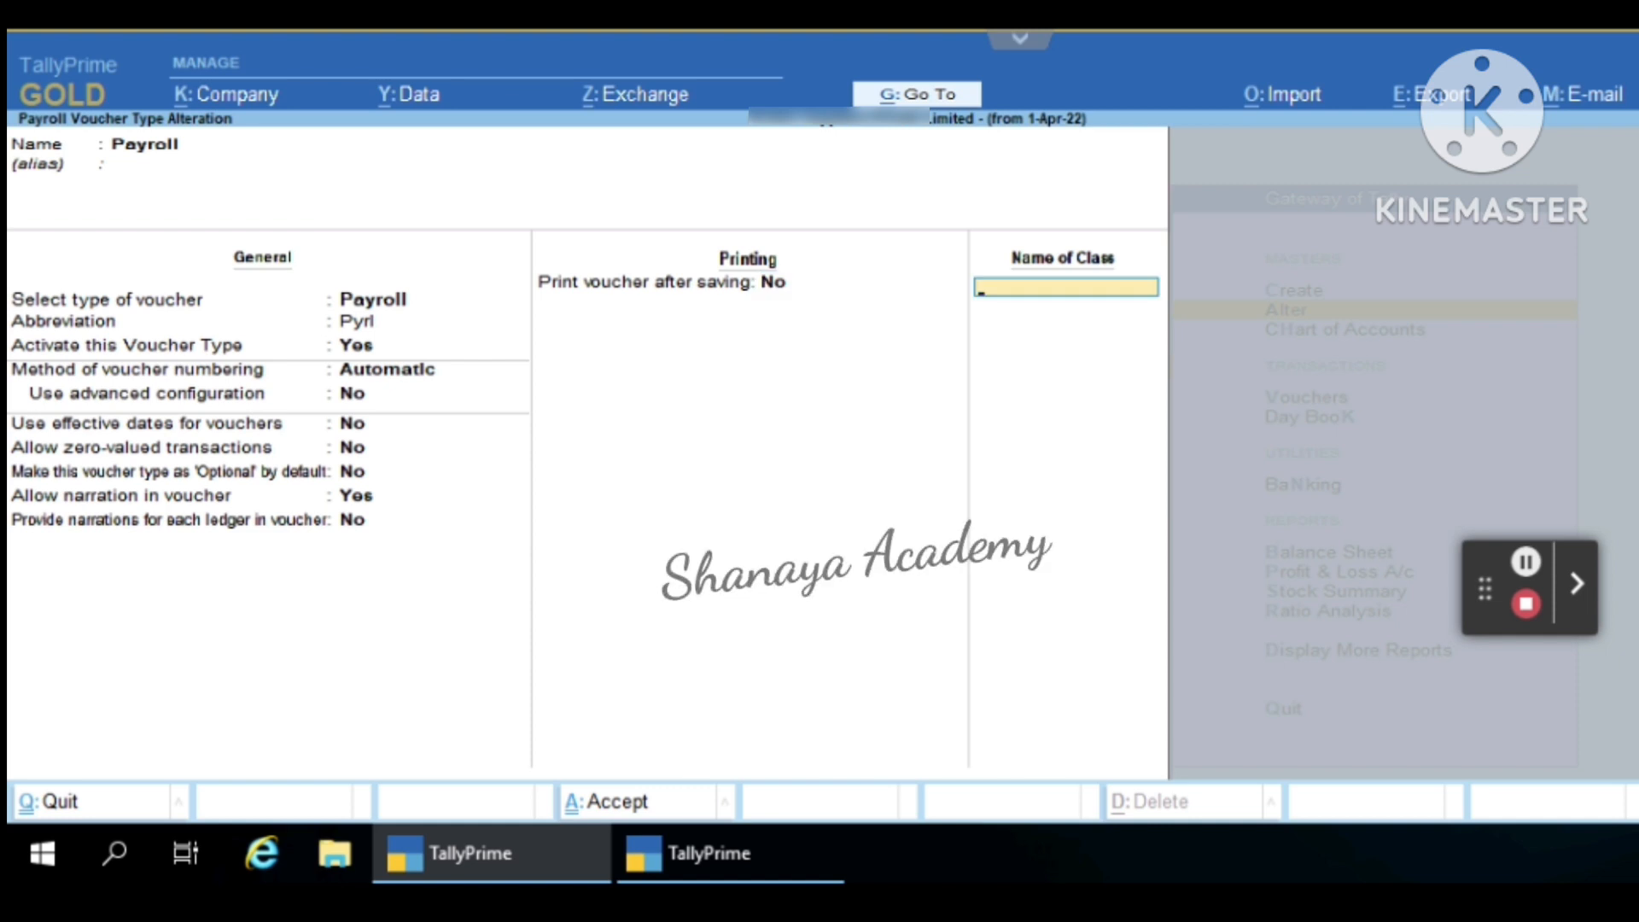
{"action": "key", "text": "Return"}
{"action": "key", "text": "Return"}
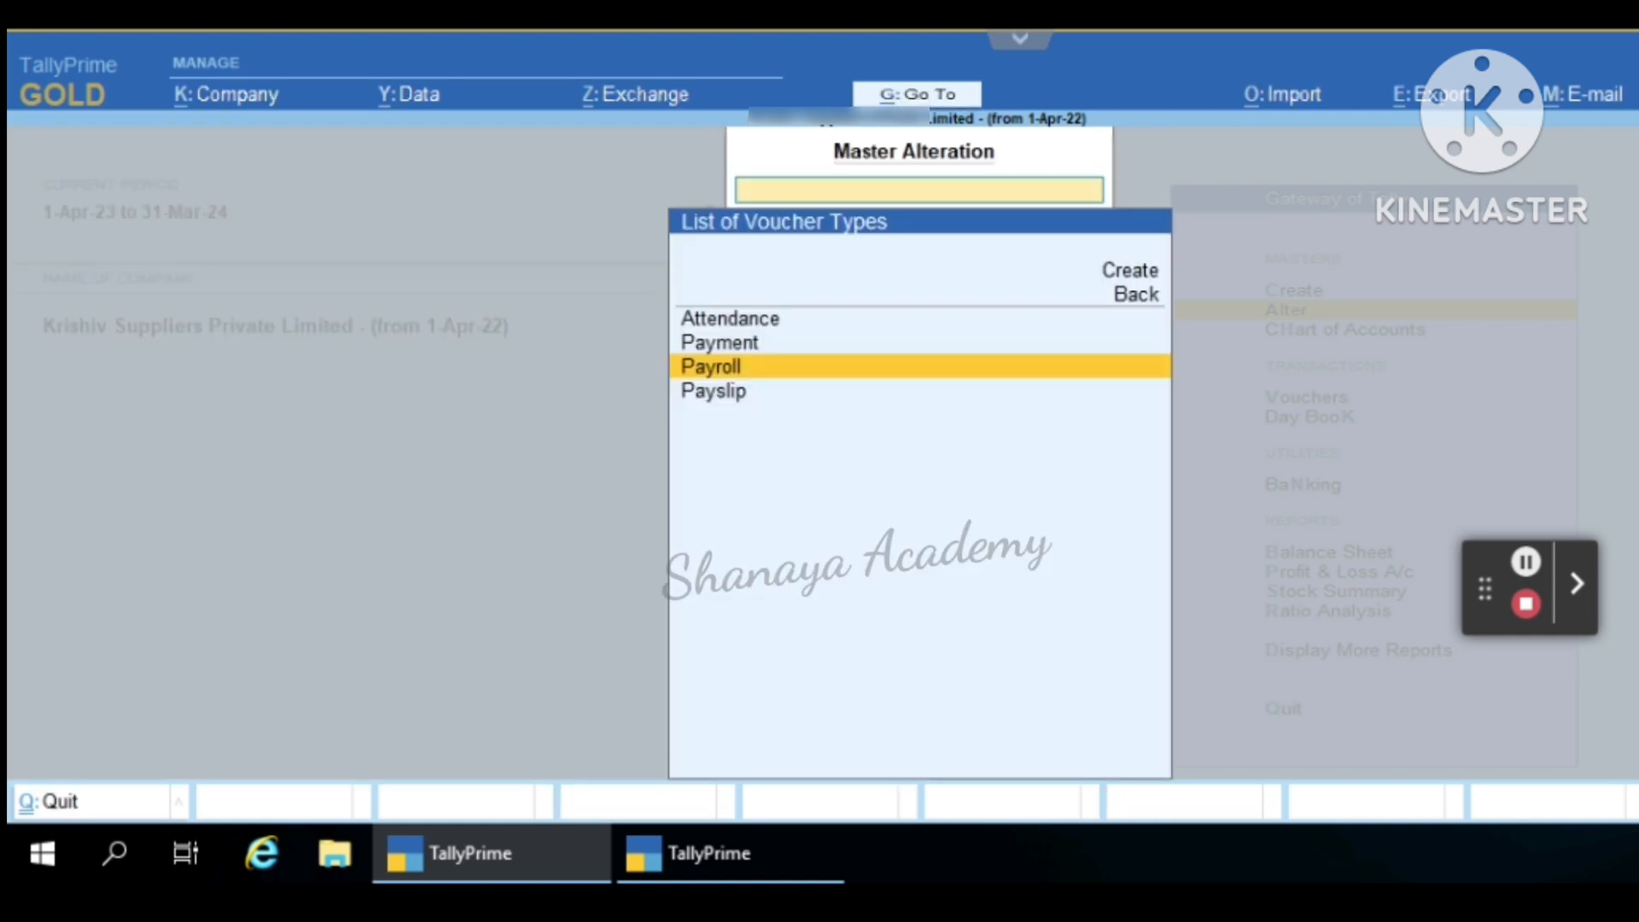
- Open the Payslip voucher type and review its abbreviation, activation and available numbering methods
{"action": "key", "text": "Down"}
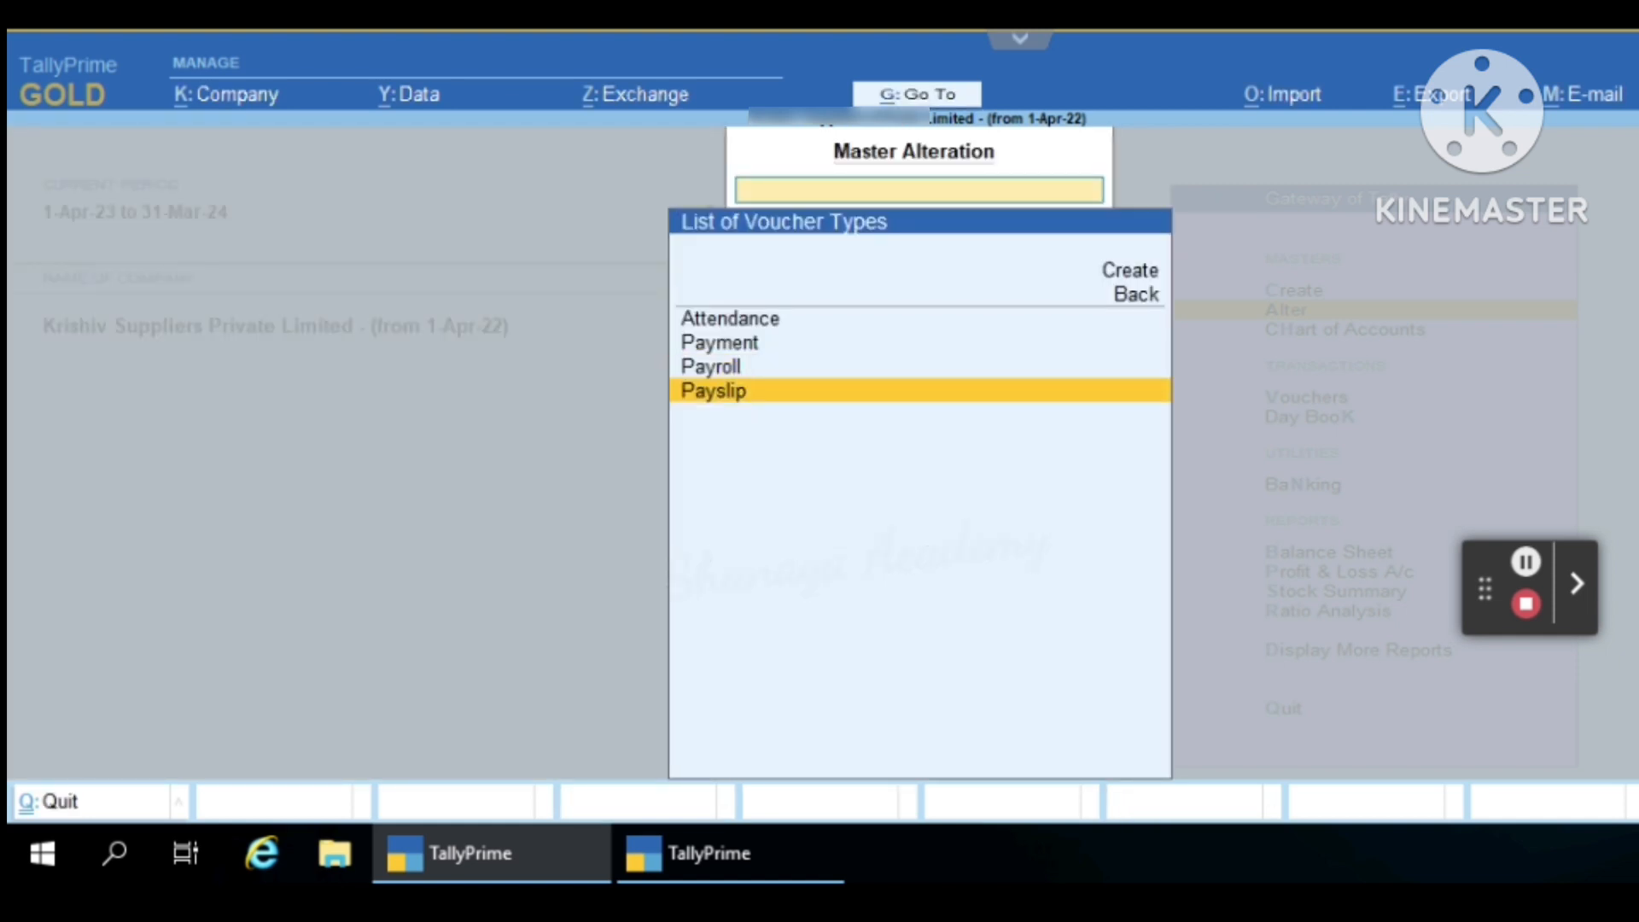
{"action": "key", "text": "Return"}
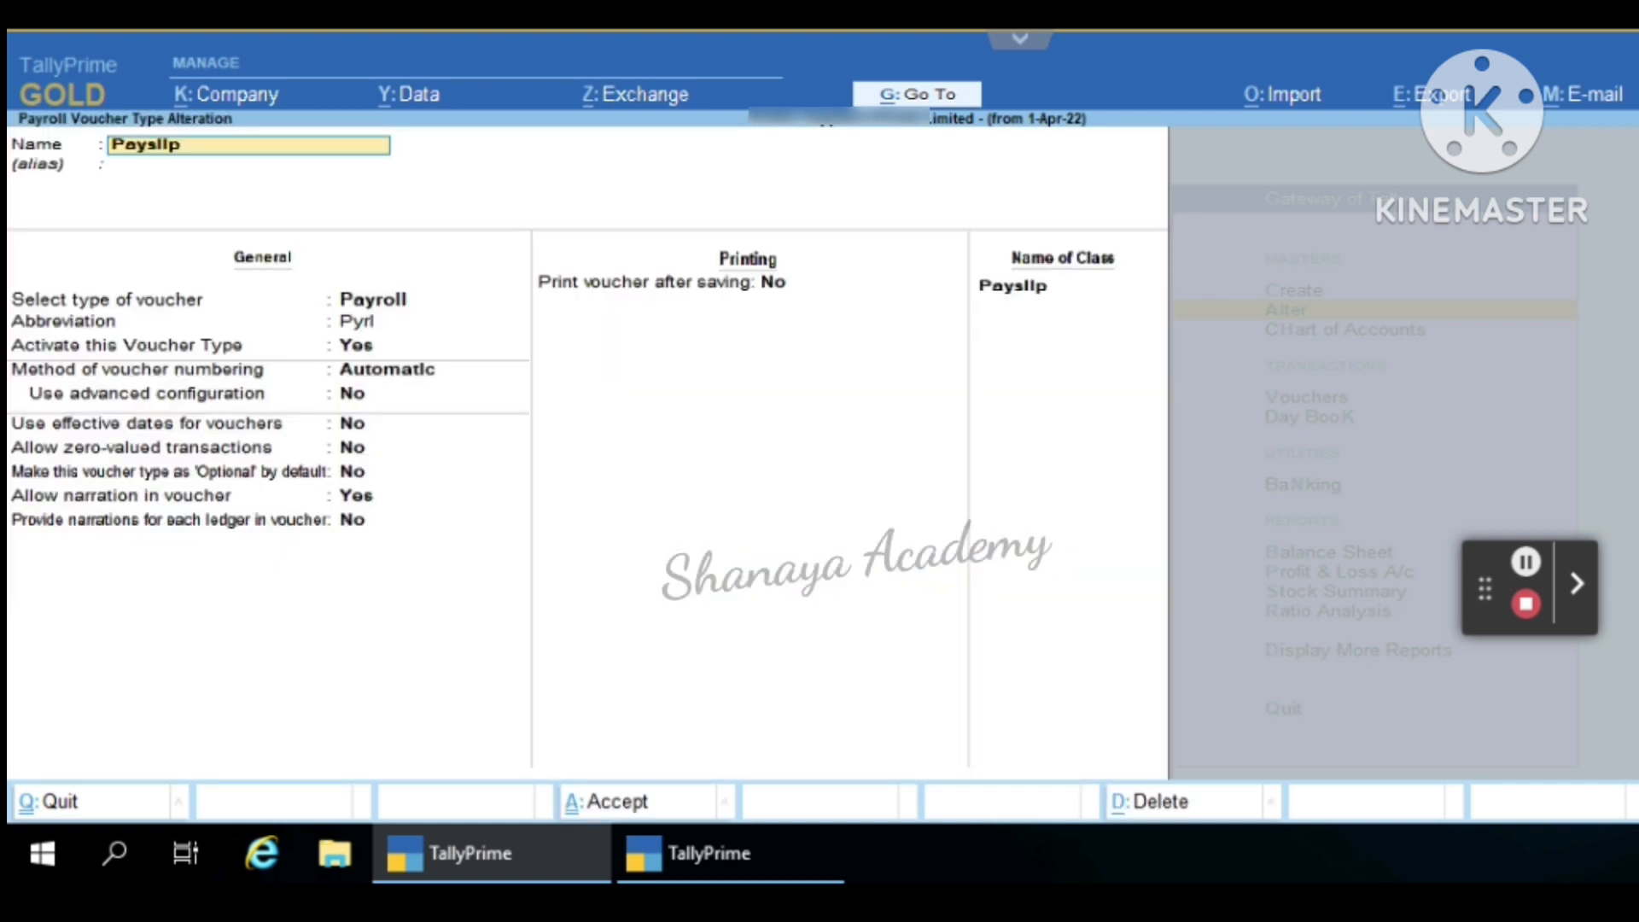
{"action": "key", "text": "Return"}
{"action": "key", "text": "Return"}
{"action": "key", "text": "Return"}
{"action": "key", "text": "Return"}
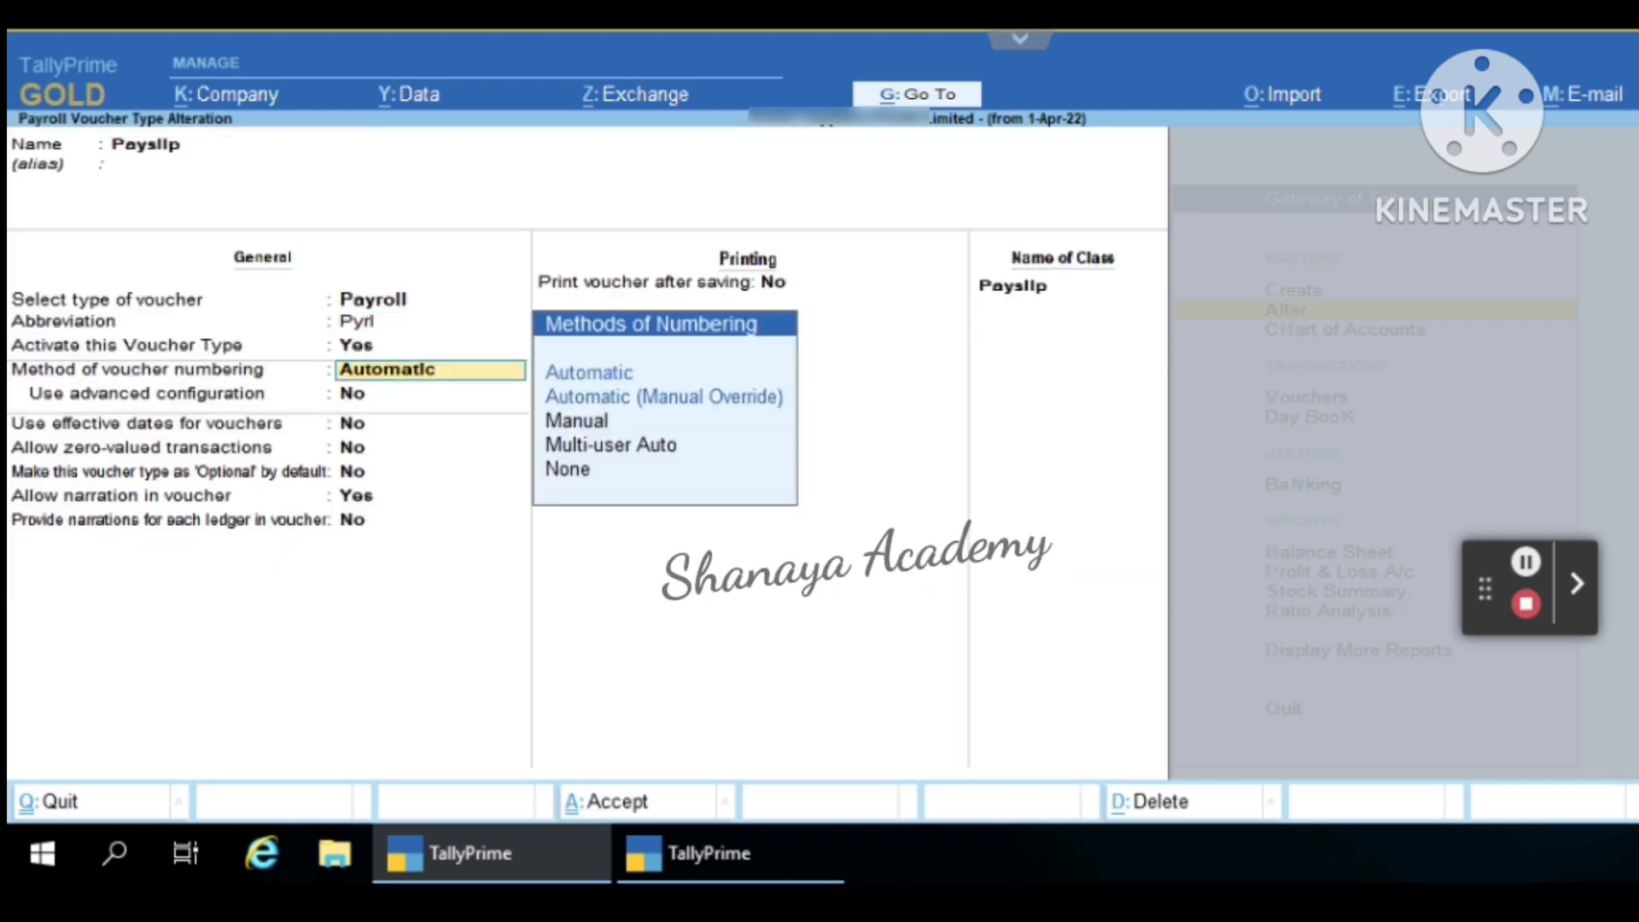
- Keep Automatic numbering for the Payslip voucher type and review its date, zero-value, narration and printing options
{"action": "key", "text": "Return"}
{"action": "key", "text": "Return"}
{"action": "key", "text": "Return"}
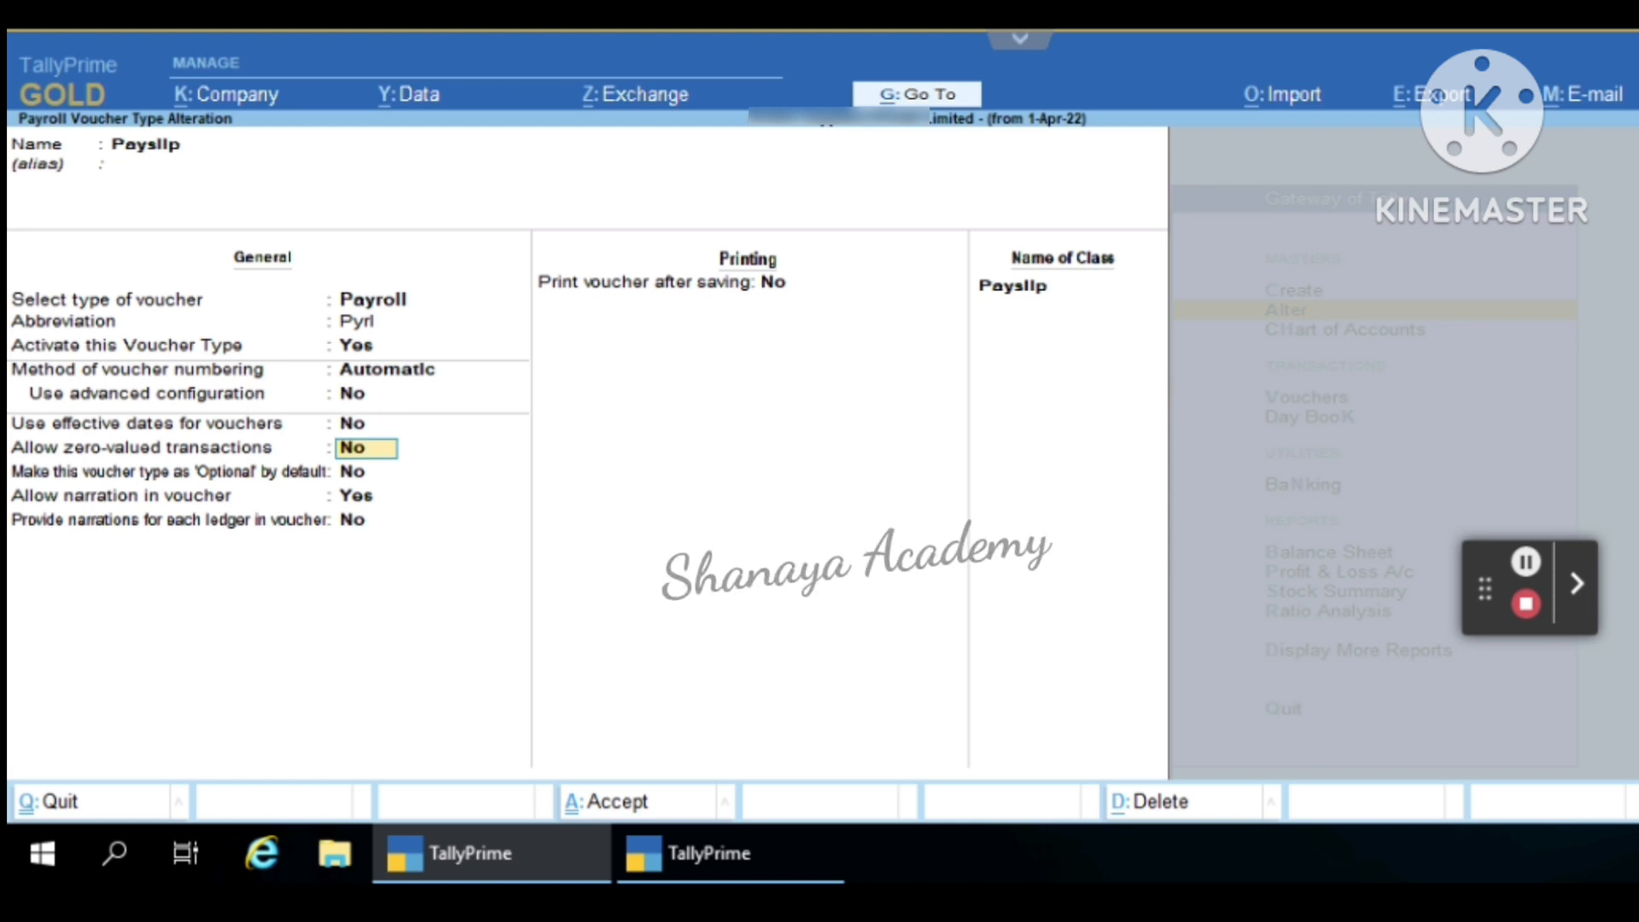
{"action": "key", "text": "Return"}
{"action": "key", "text": "Return"}
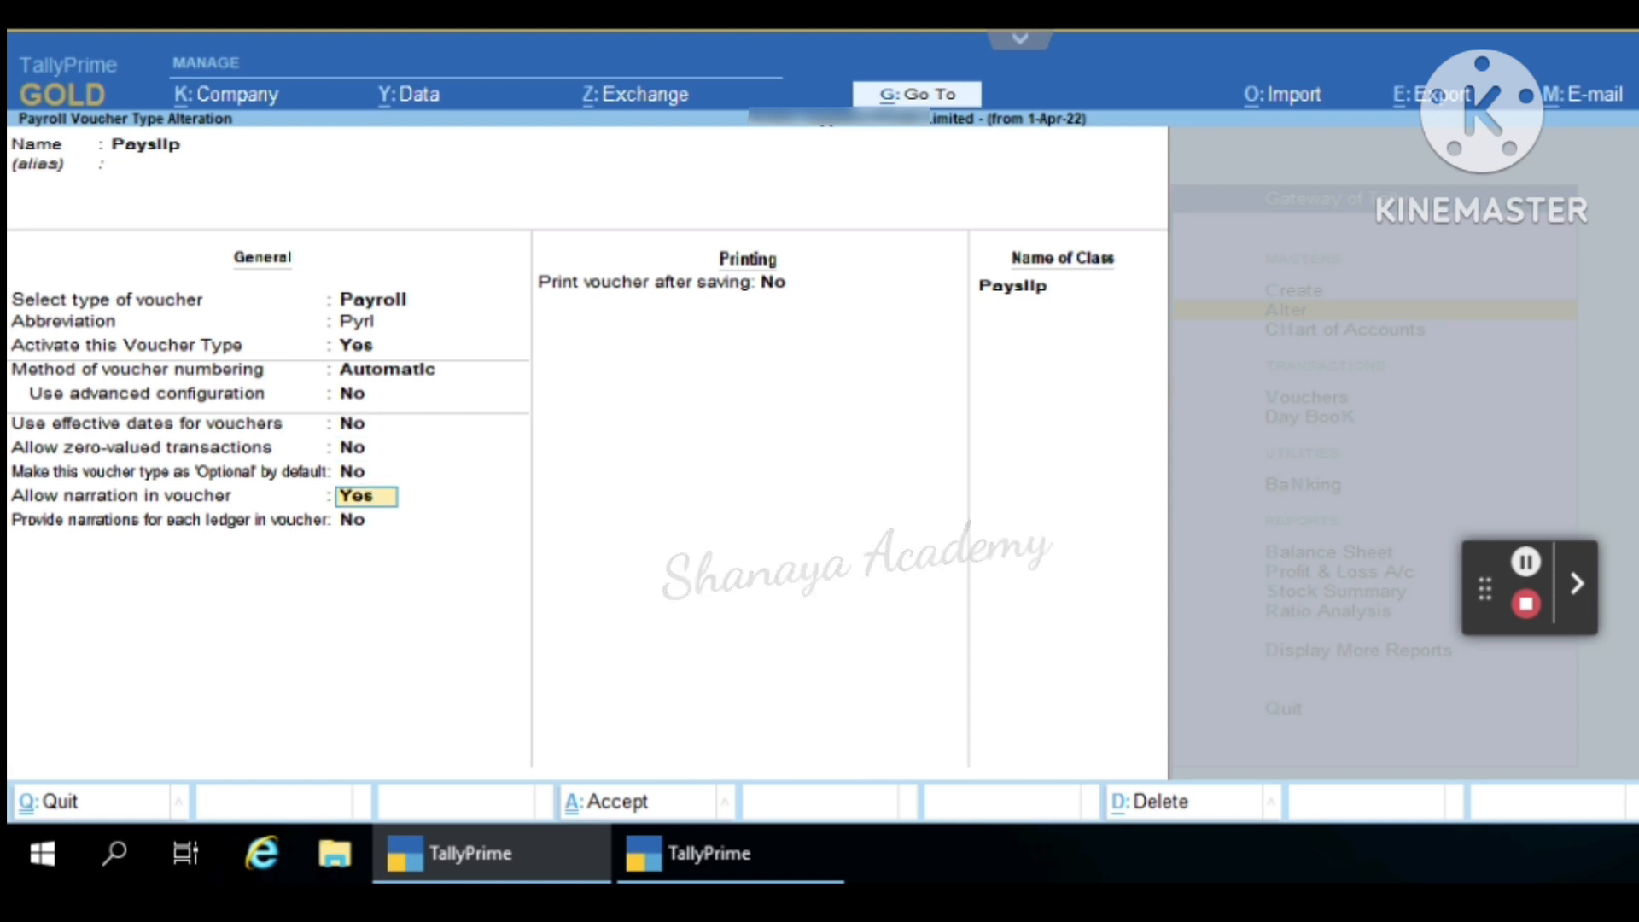
{"action": "key", "text": "Return"}
{"action": "key", "text": "Return"}
{"action": "key", "text": "Return"}
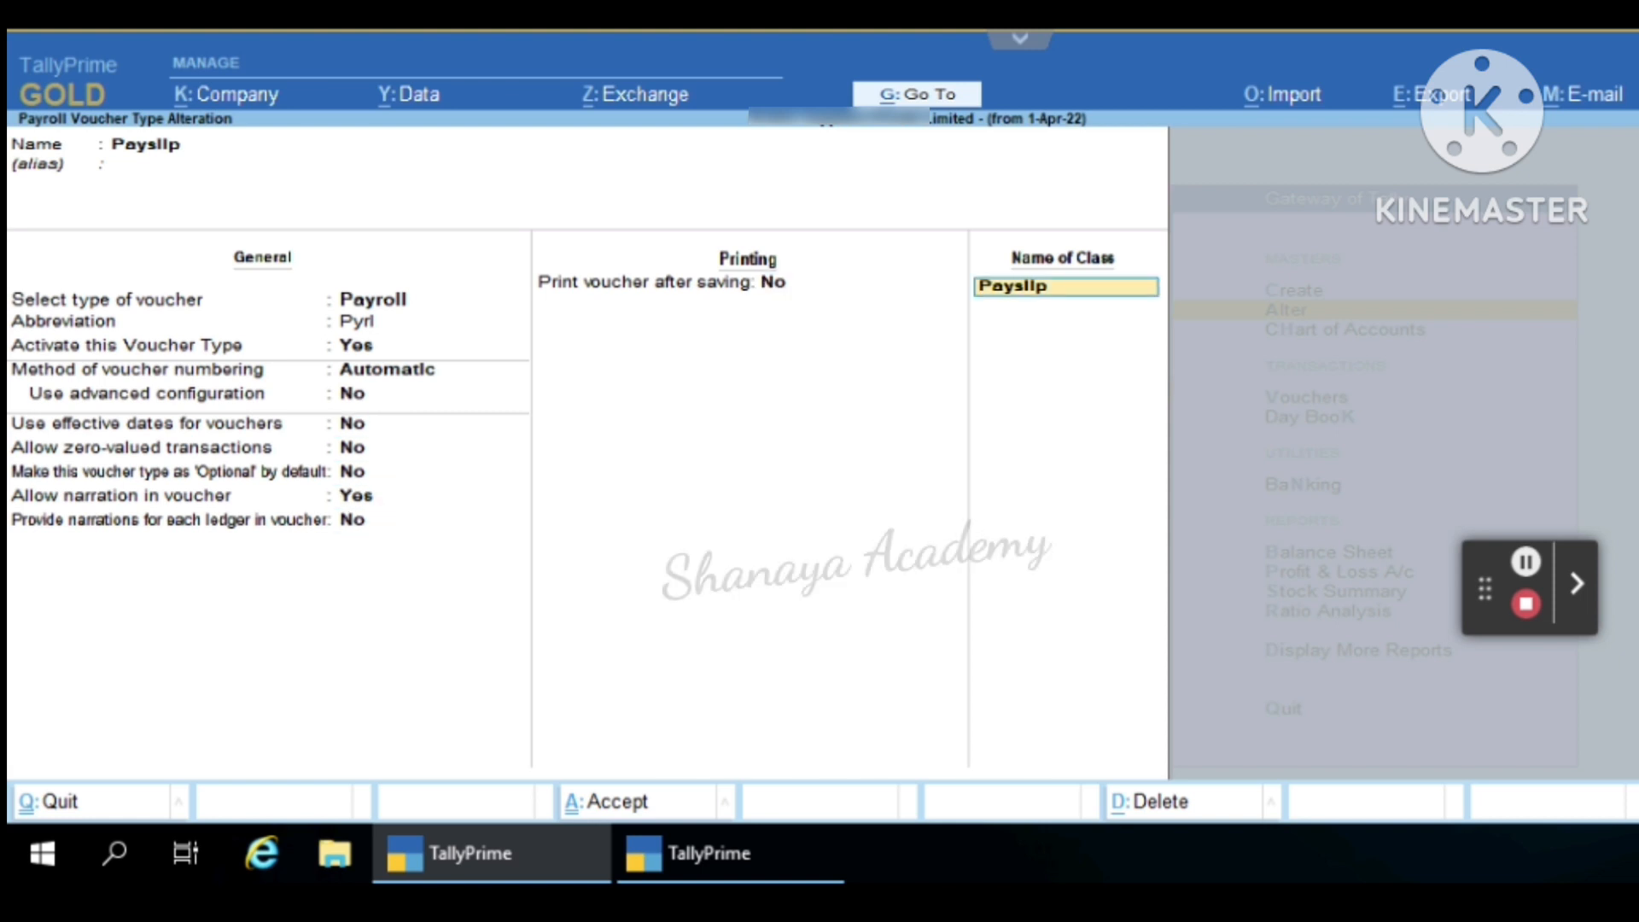
- Review the Payslip class's group restrictions and its Salary Payable A/c (KSPL) ledger, and accept the voucher type
{"action": "key", "text": "Return"}
{"action": "key", "text": "Return"}
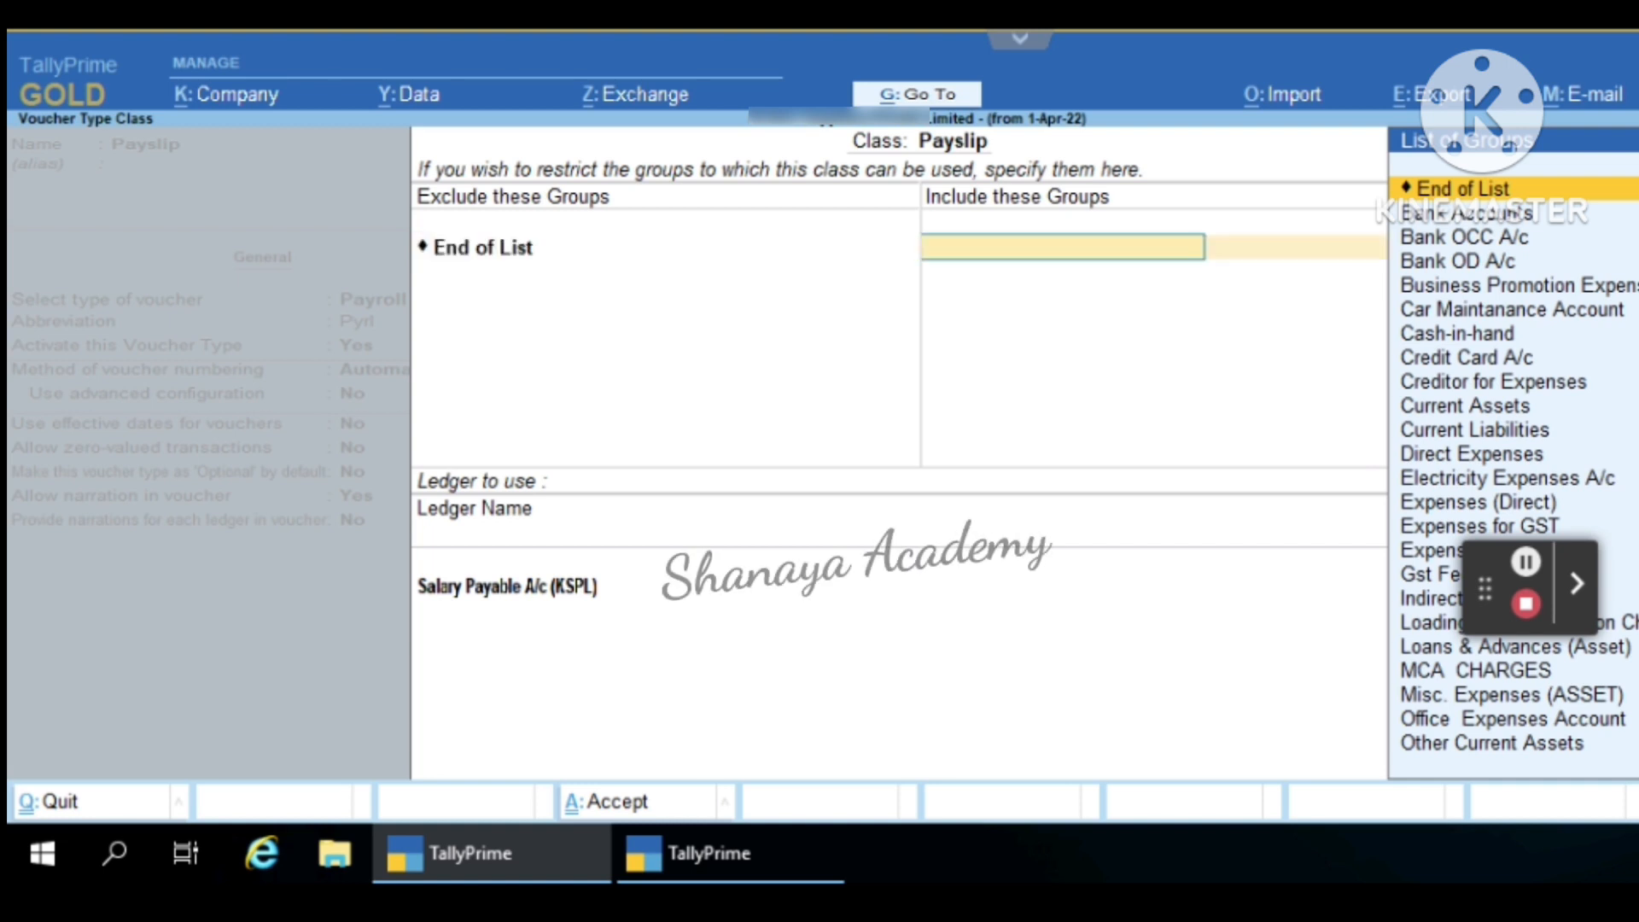
{"action": "key", "text": "Return"}
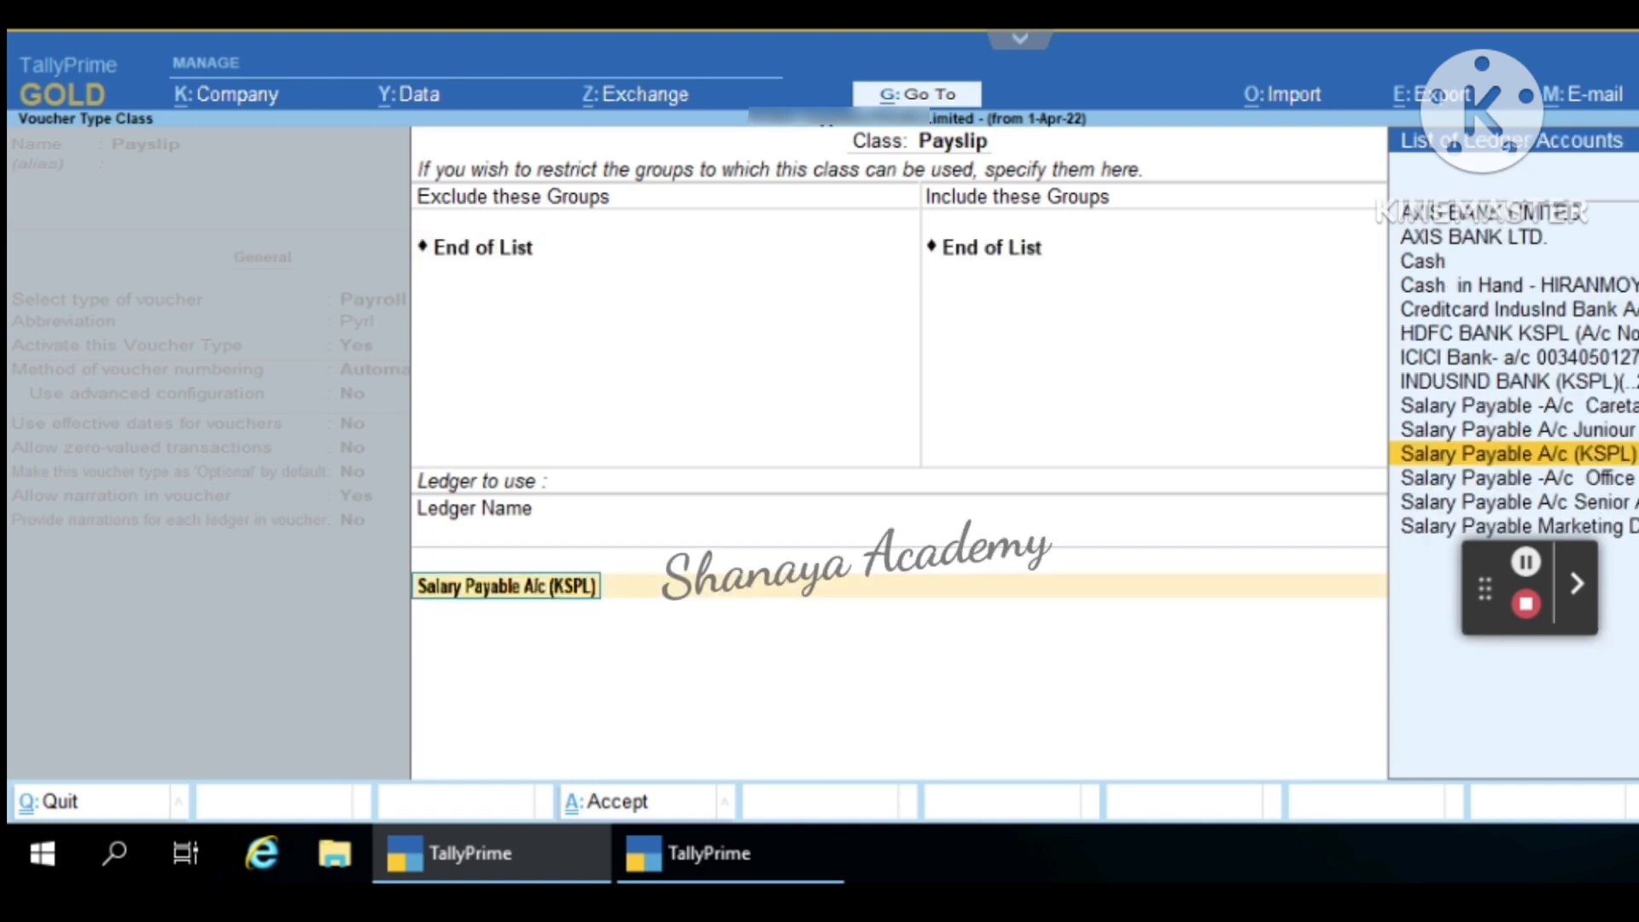
{"action": "key", "text": "Return"}
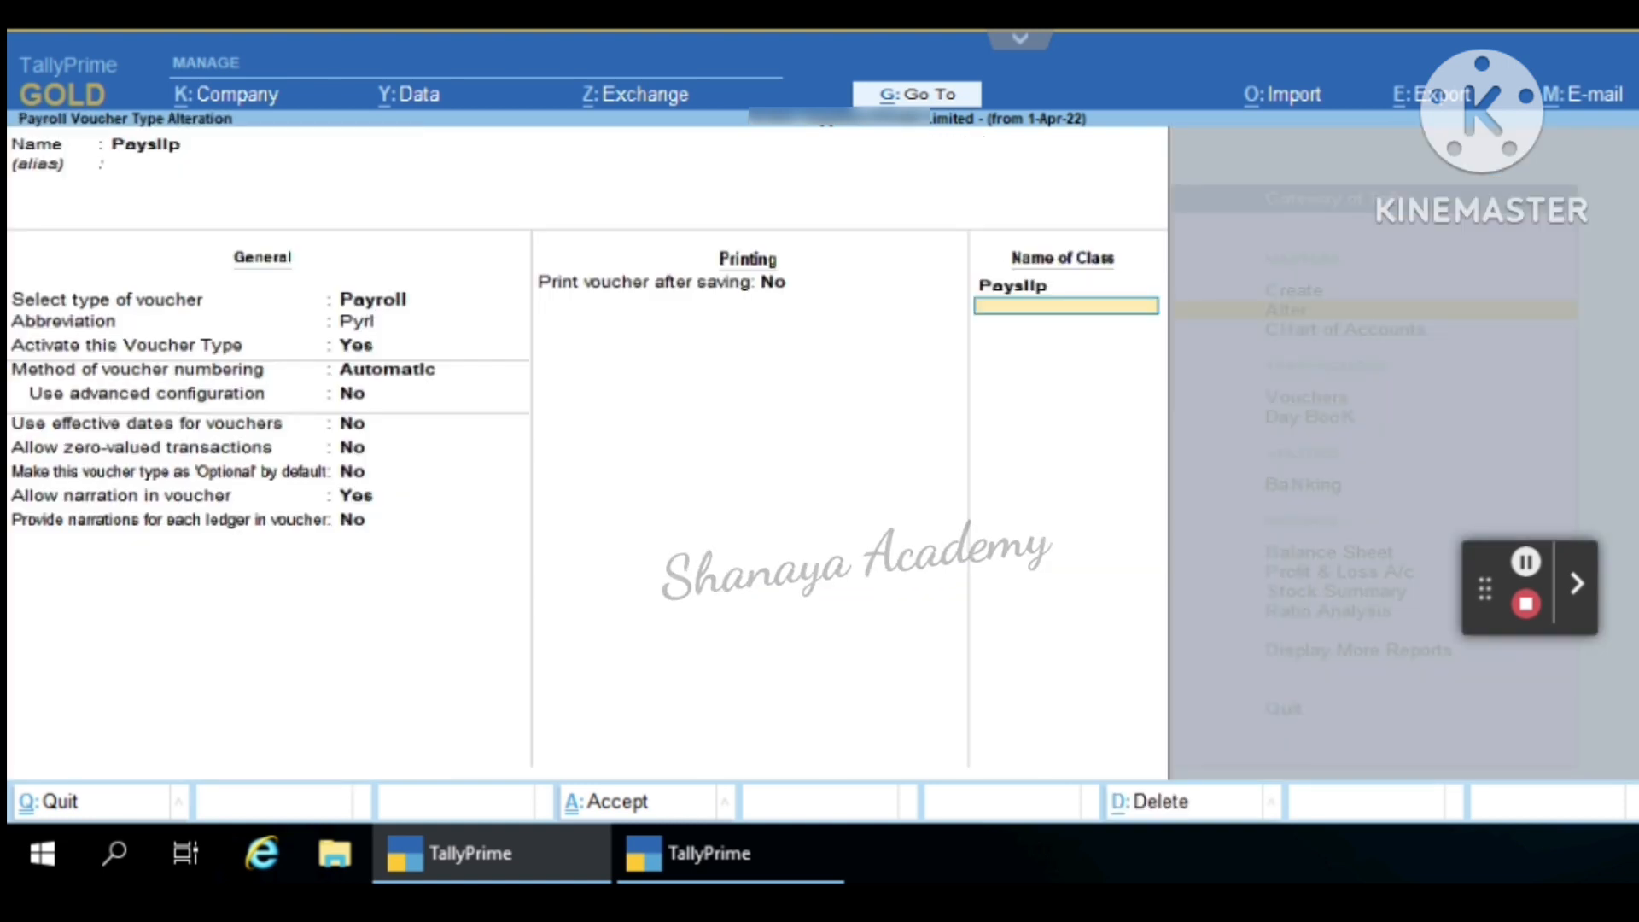
{"action": "key", "text": "Return"}
{"action": "key", "text": "Return"}
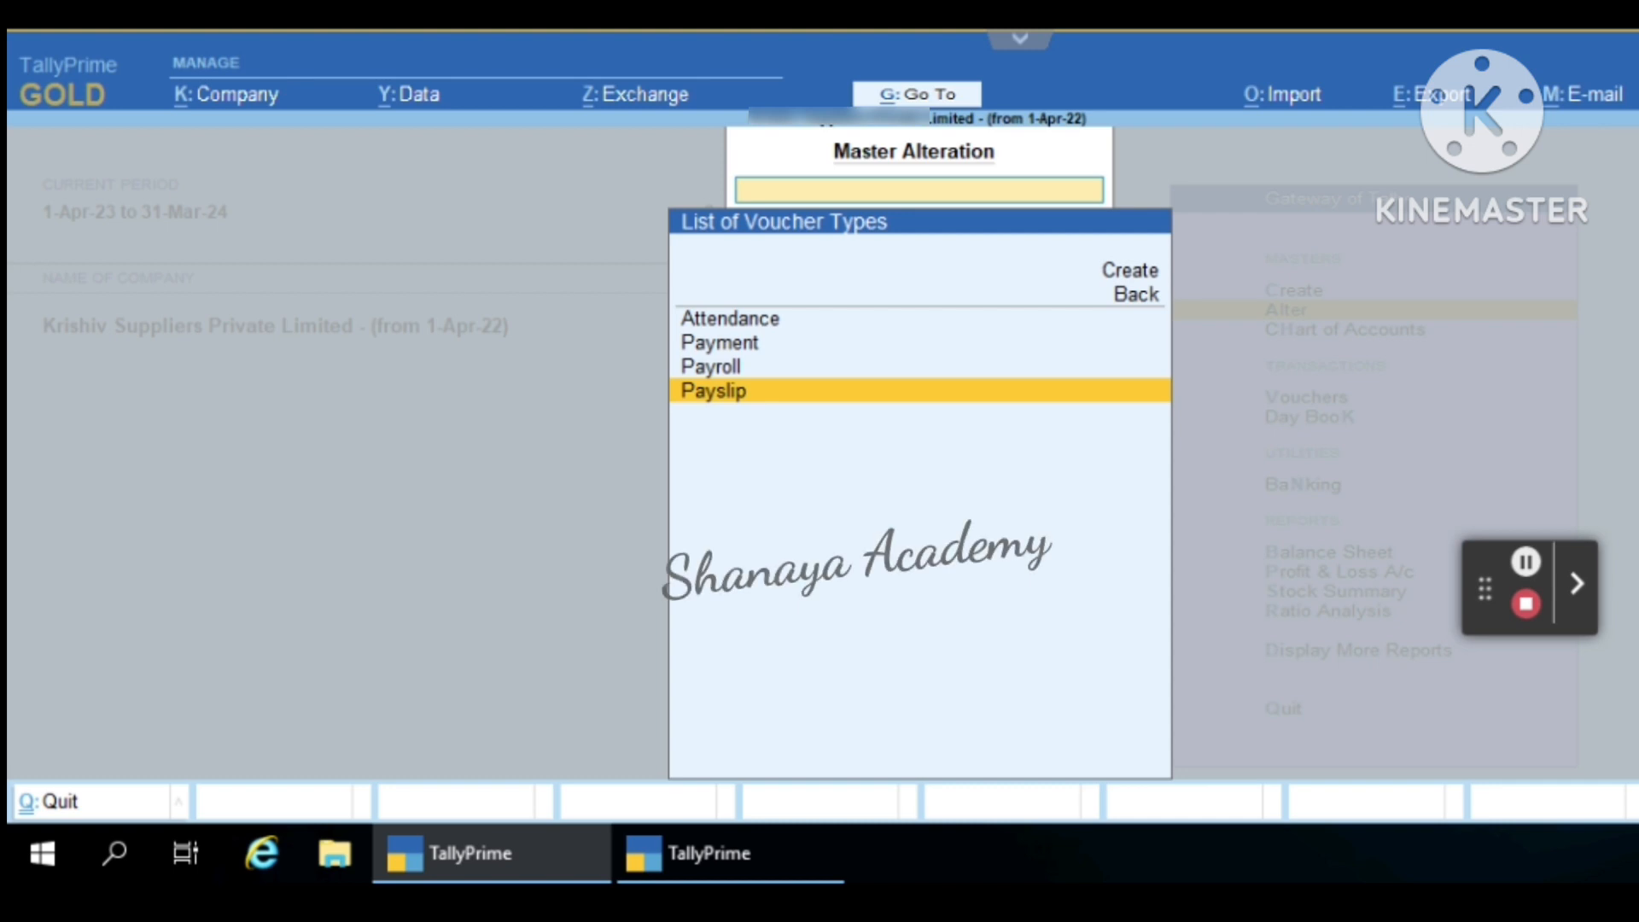
- Return to the list of masters and go through the payroll masters from Employee Group to Payroll Voucher Type
{"action": "key", "text": "Escape"}
{"action": "key", "text": "Up"}
{"action": "key", "text": "Up"}
{"action": "key", "text": "Up"}
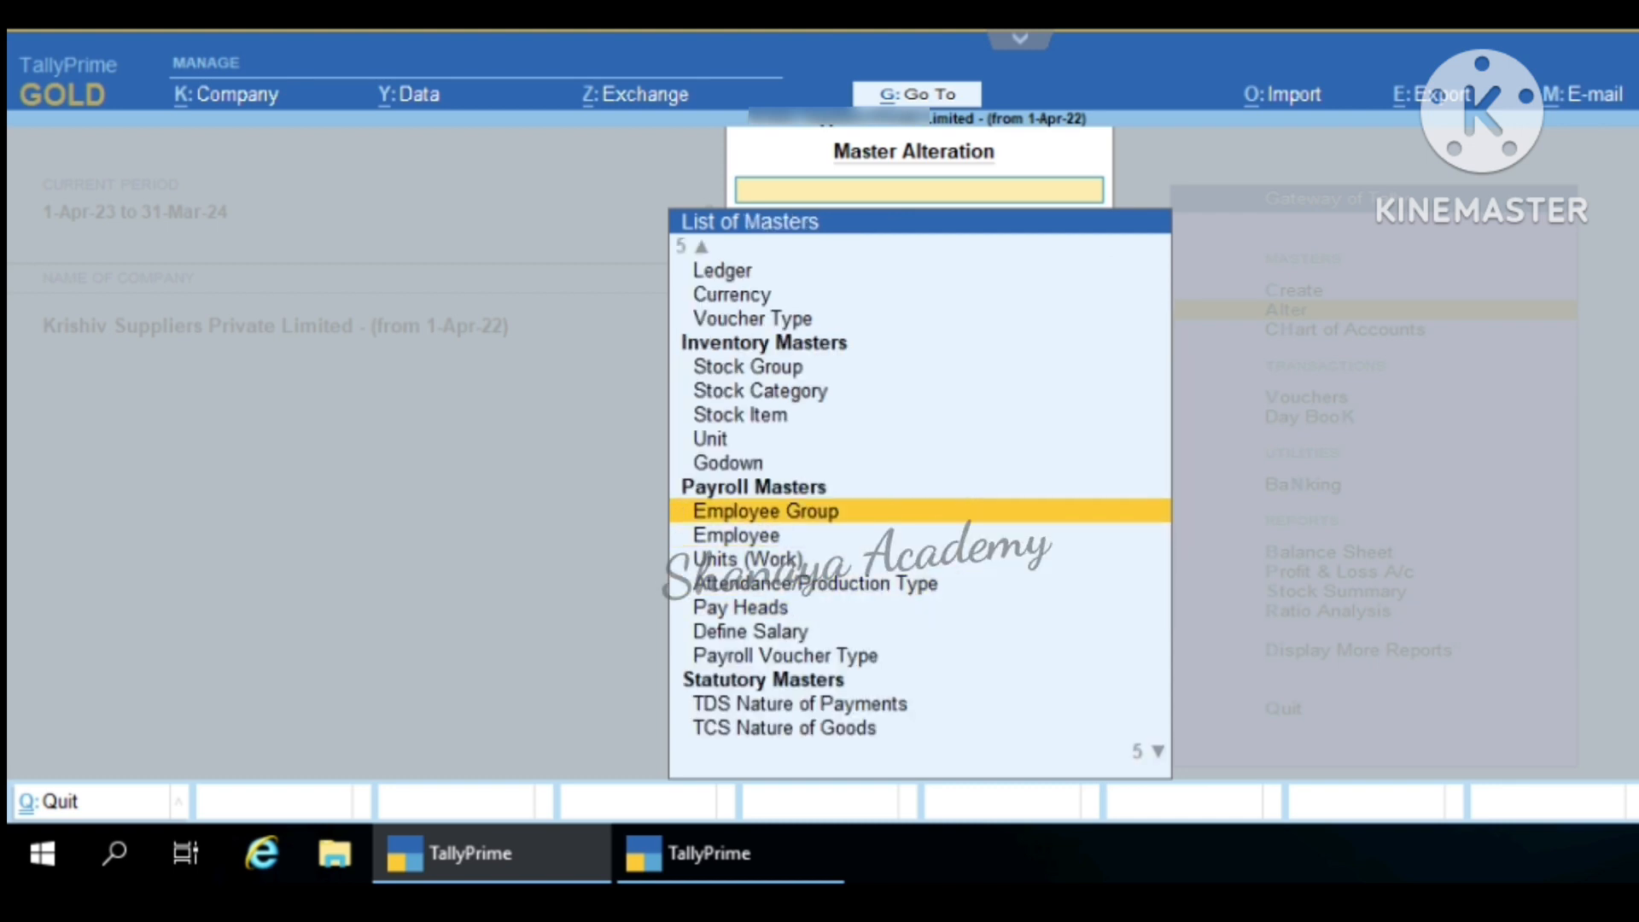
{"action": "key", "text": "Down"}
{"action": "key", "text": "Down"}
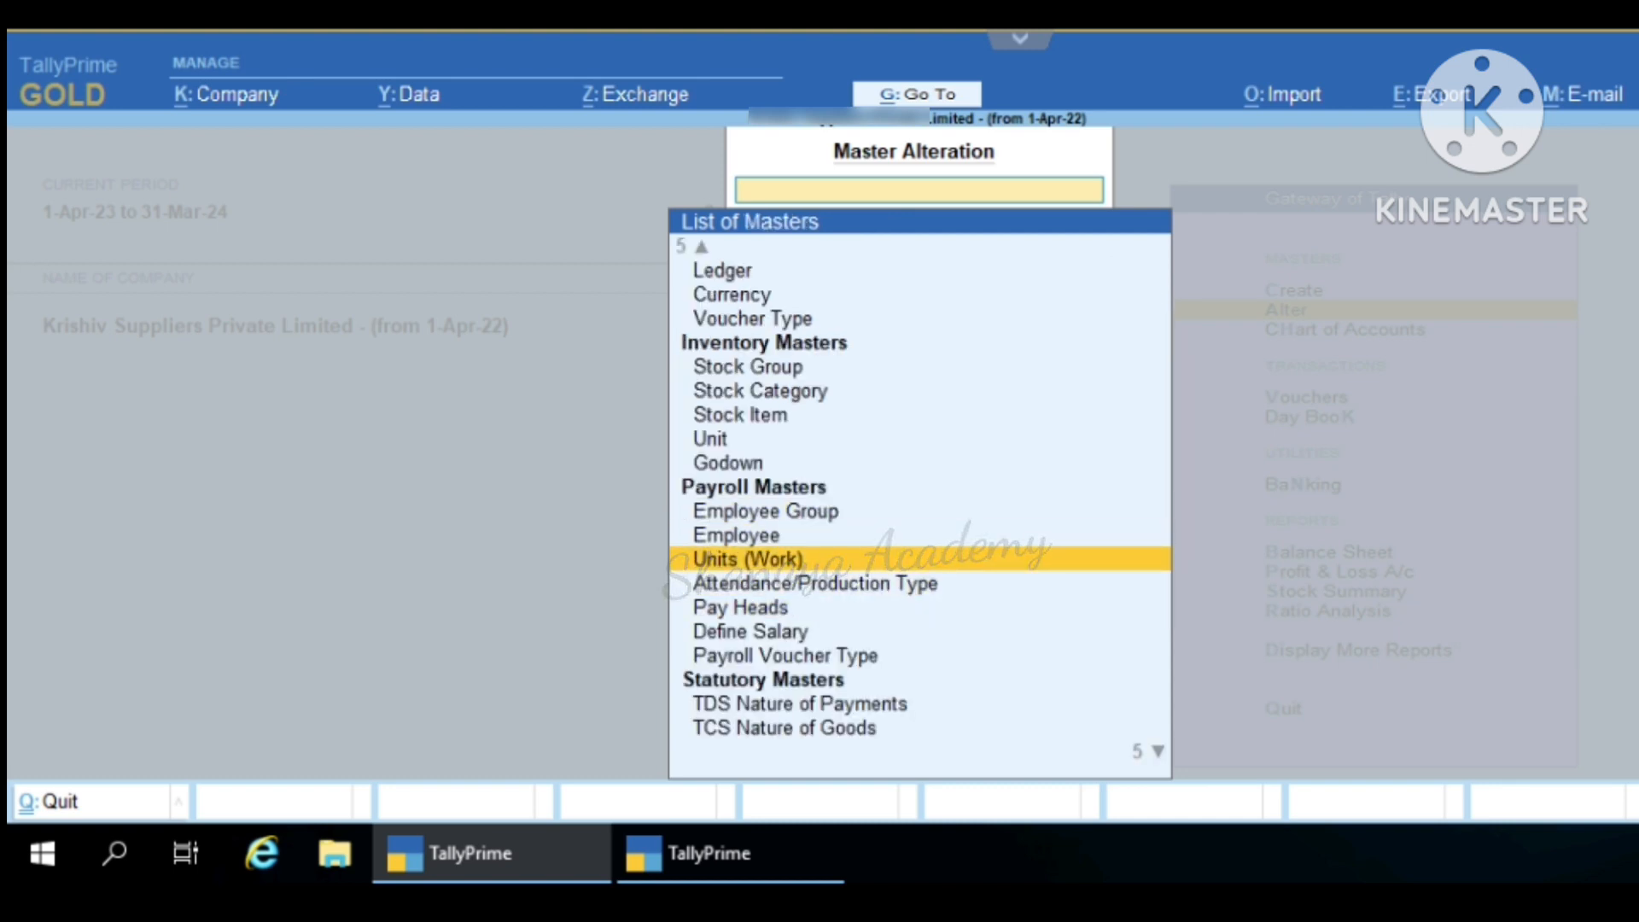
{"action": "key", "text": "Down"}
{"action": "key", "text": "Down"}
{"action": "key", "text": "Down"}
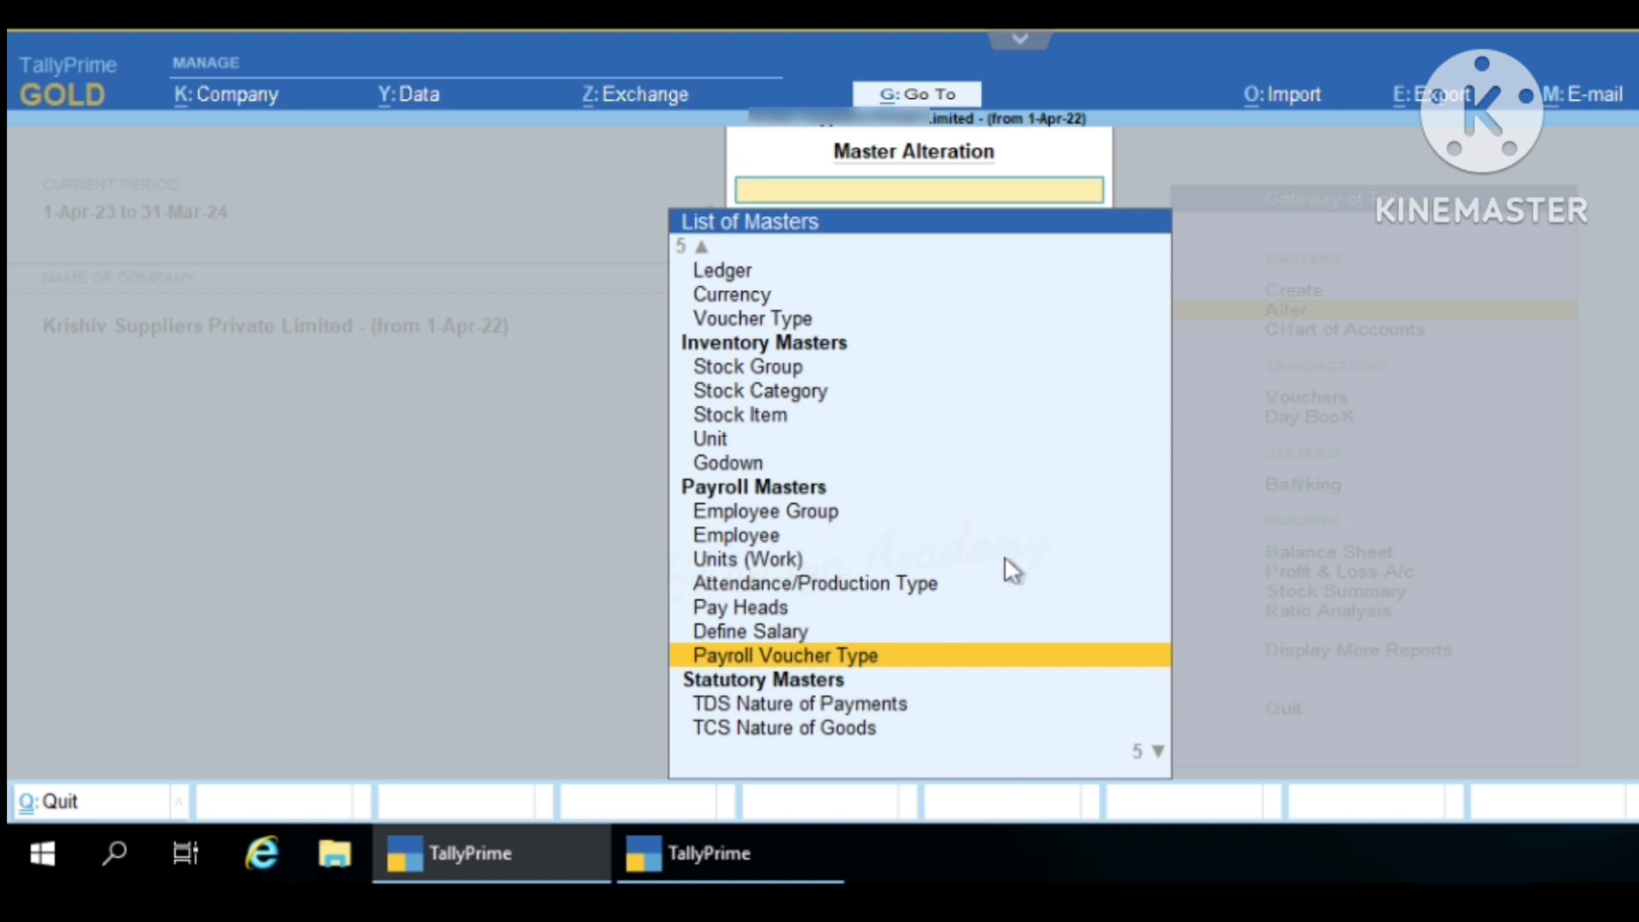
- Leave master alteration and open the Attendance Register from the payroll reports
{"action": "left_click", "coordinate": [62, 807]}
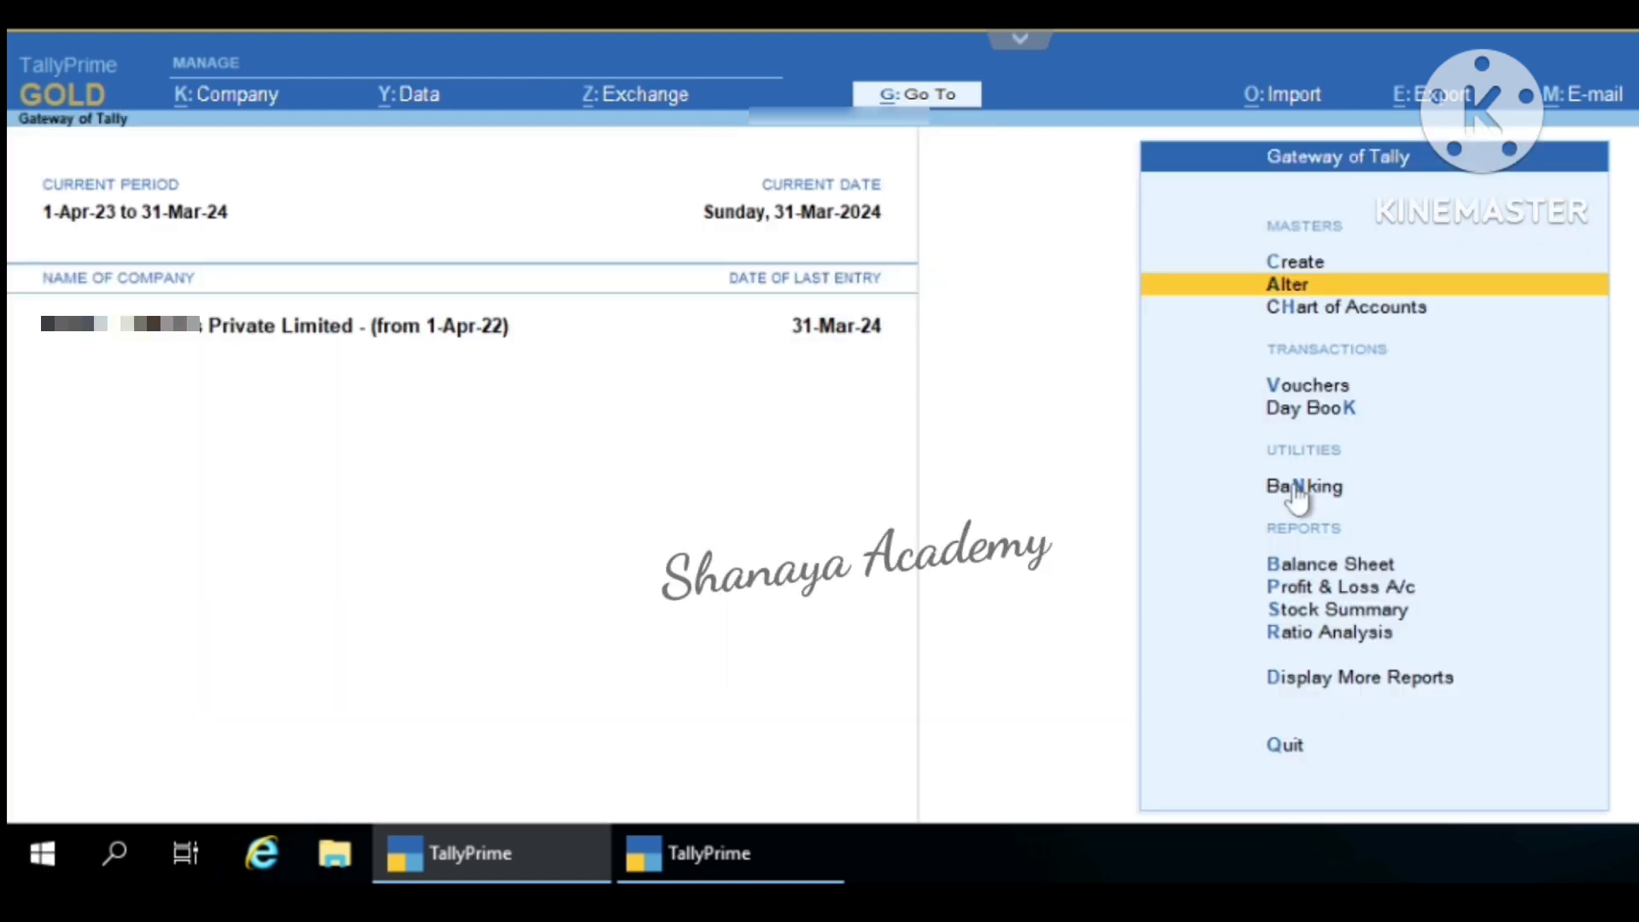
{"action": "key", "text": "d"}
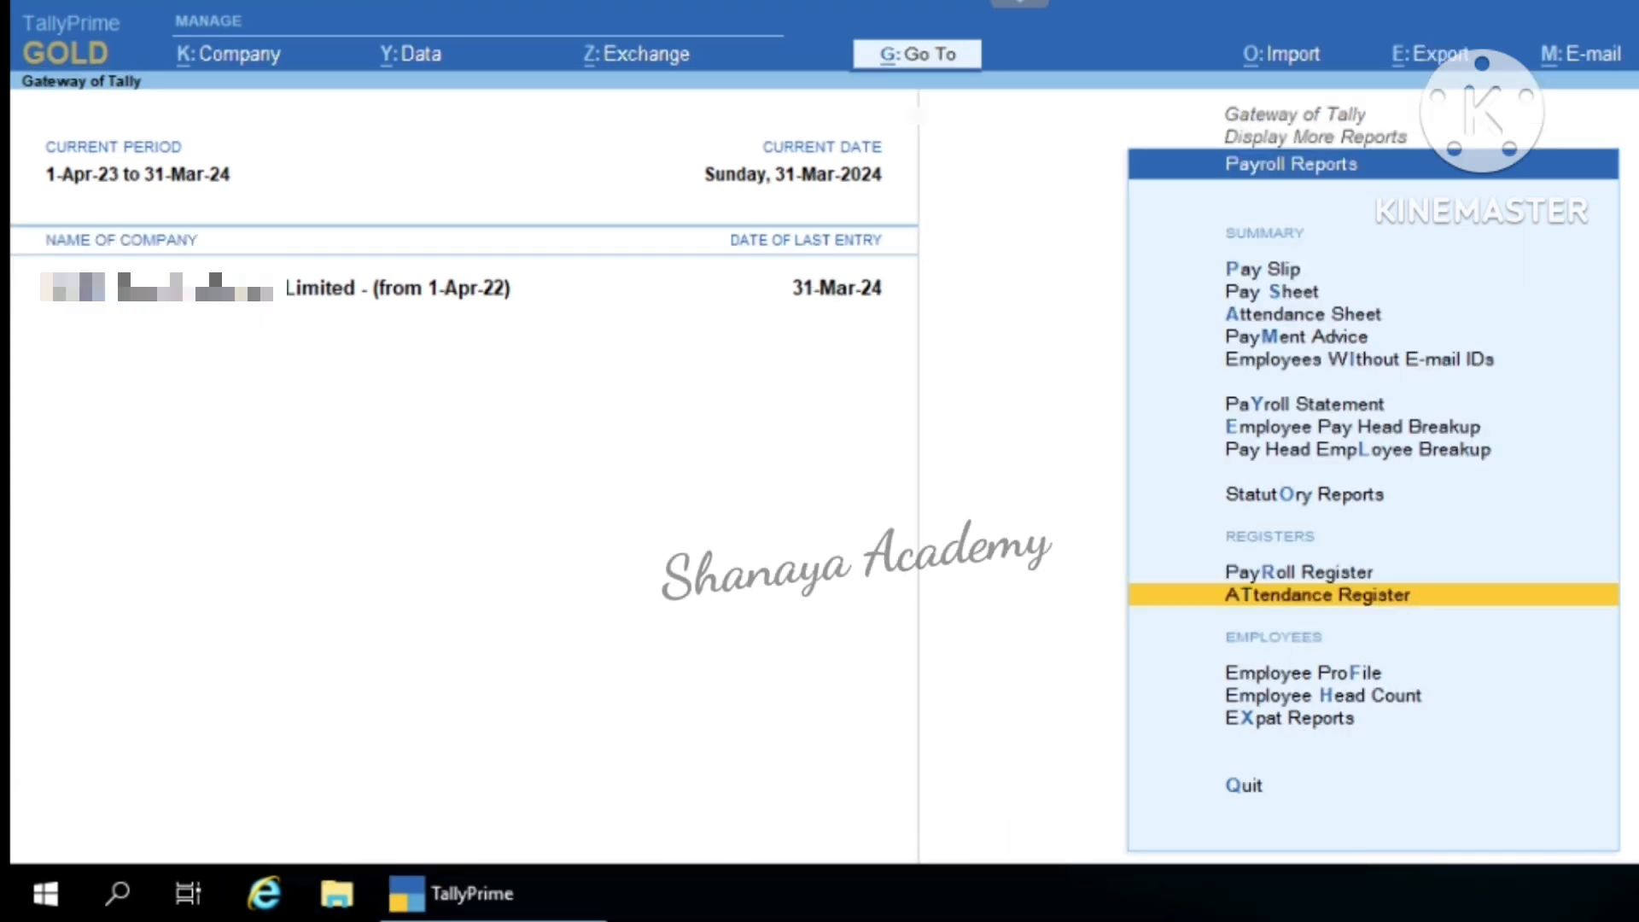
{"action": "key", "text": "Return"}
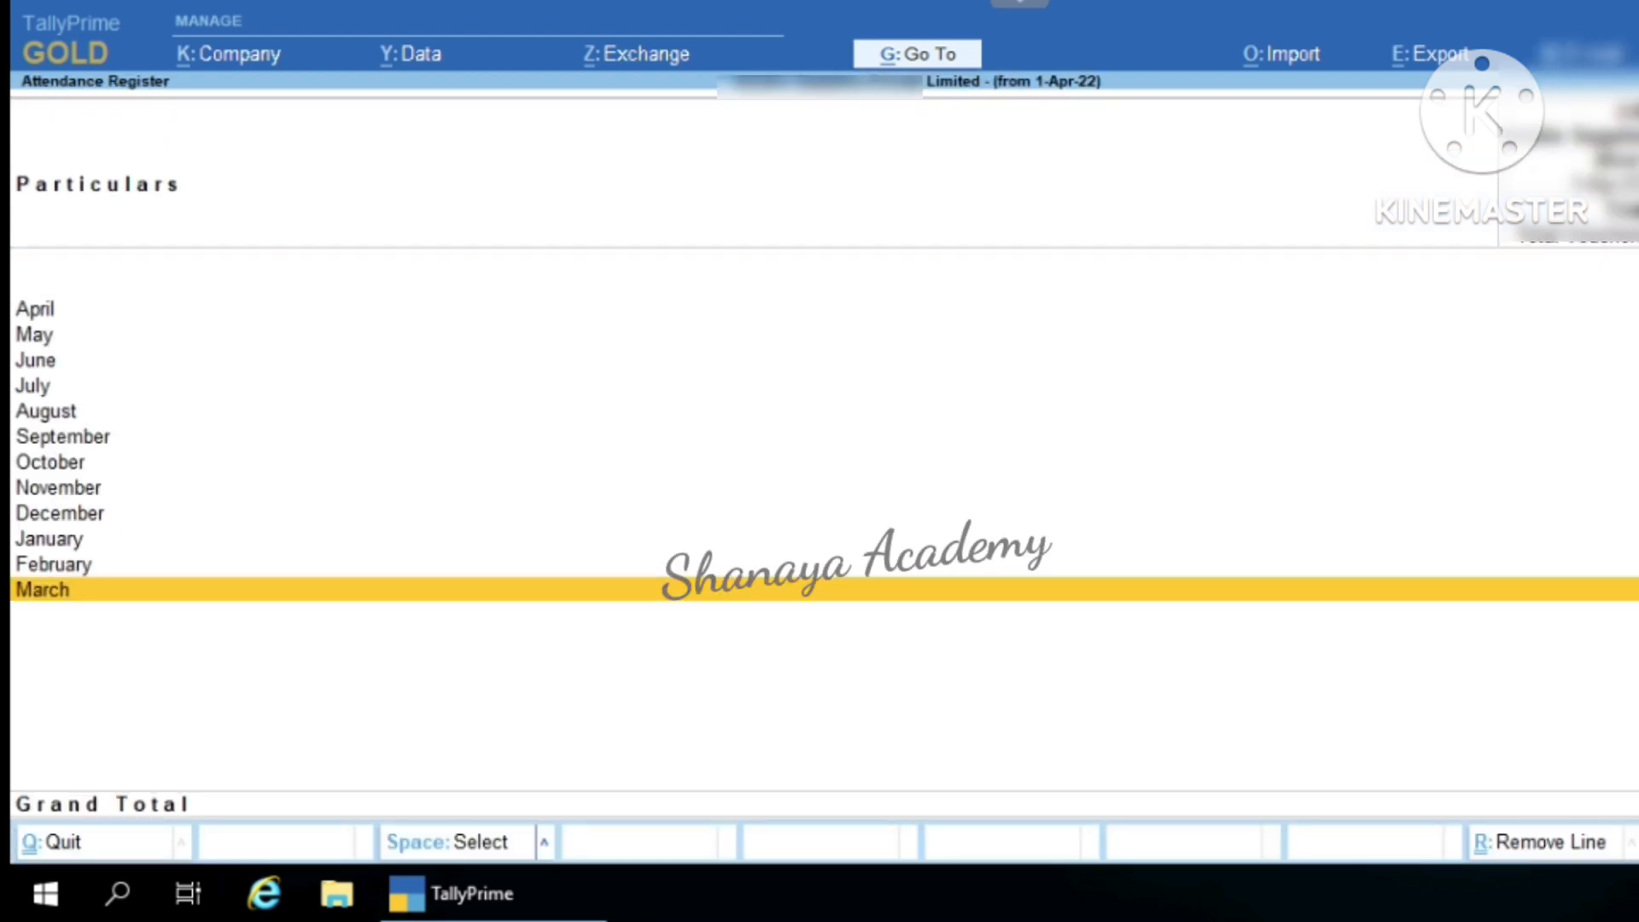
- List the attendance vouchers recorded for May in the Attendance Register
{"action": "key", "text": "Up"}
{"action": "key", "text": "Up"}
{"action": "key", "text": "Up"}
{"action": "key", "text": "Up"}
{"action": "key", "text": "Up"}
{"action": "key", "text": "Up"}
{"action": "key", "text": "Up"}
{"action": "key", "text": "Up"}
{"action": "key", "text": "Up"}
{"action": "key", "text": "Up"}
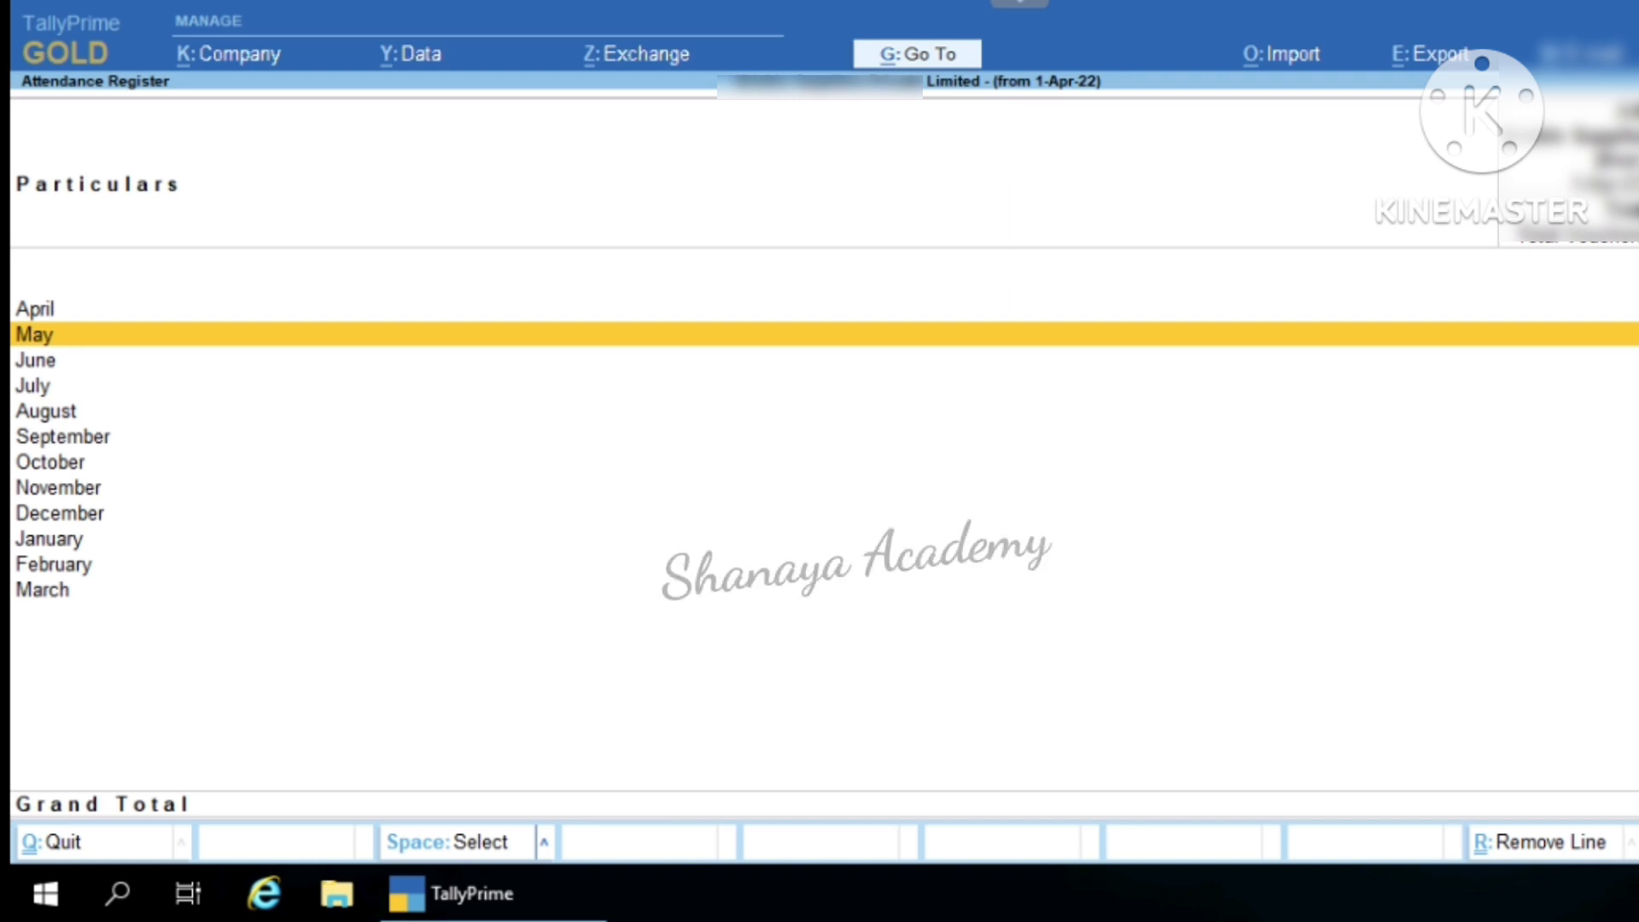
{"action": "key", "text": "Return"}
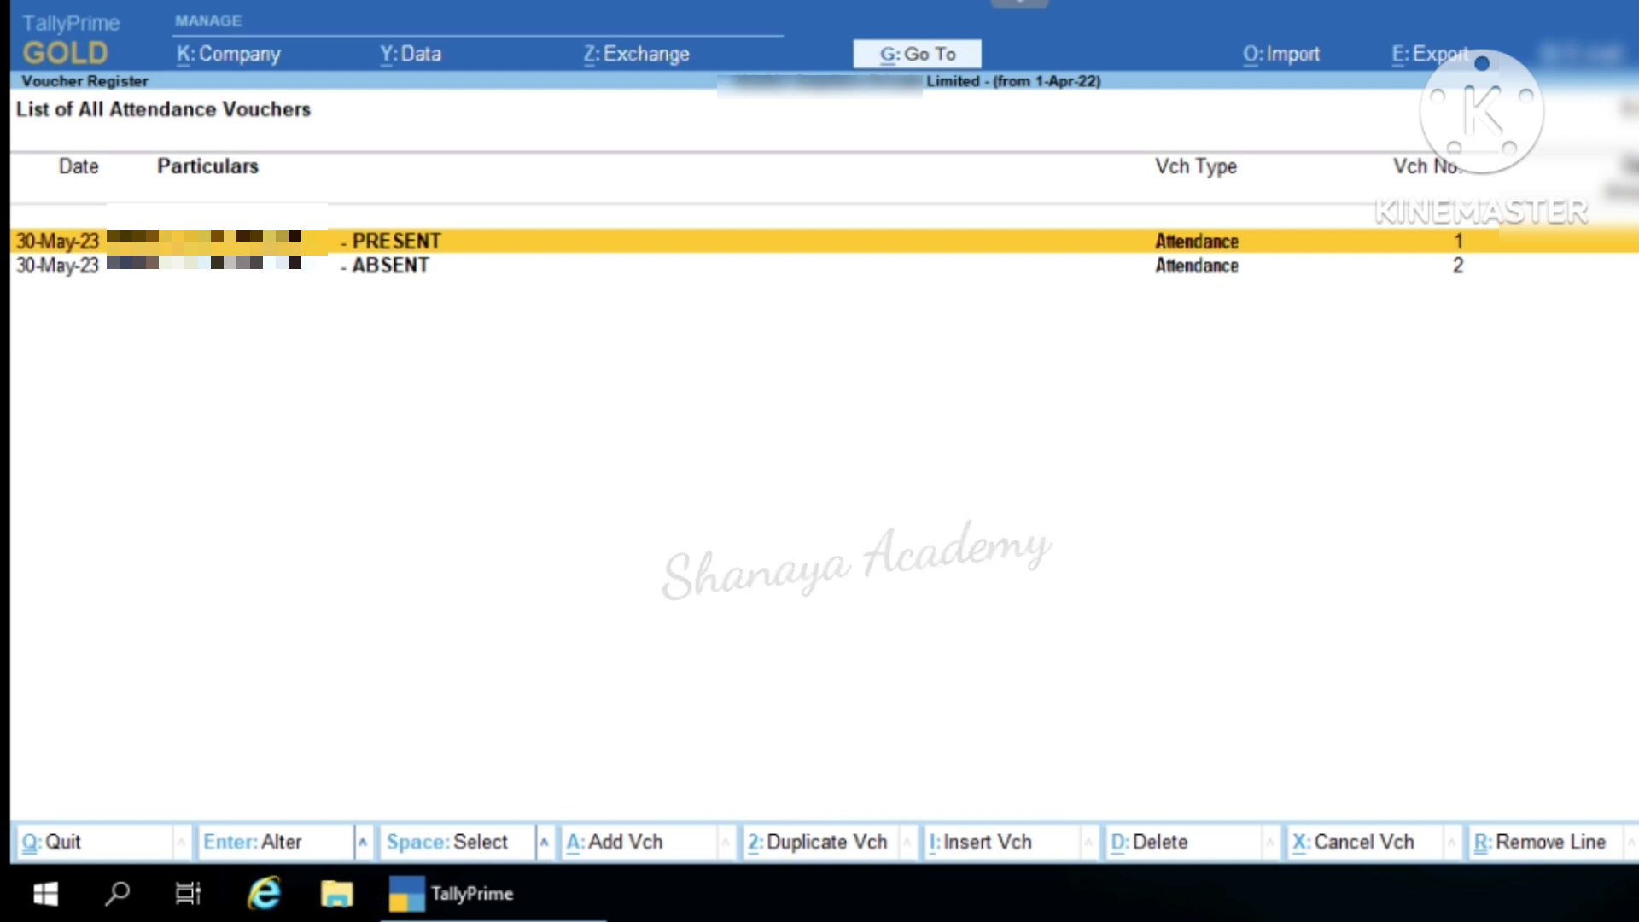
- Add an attendance voucher for the first-listed Junior Accountant, recording 29 days as PRESENT, and end the employee list
{"action": "left_click", "coordinate": [629, 848]}
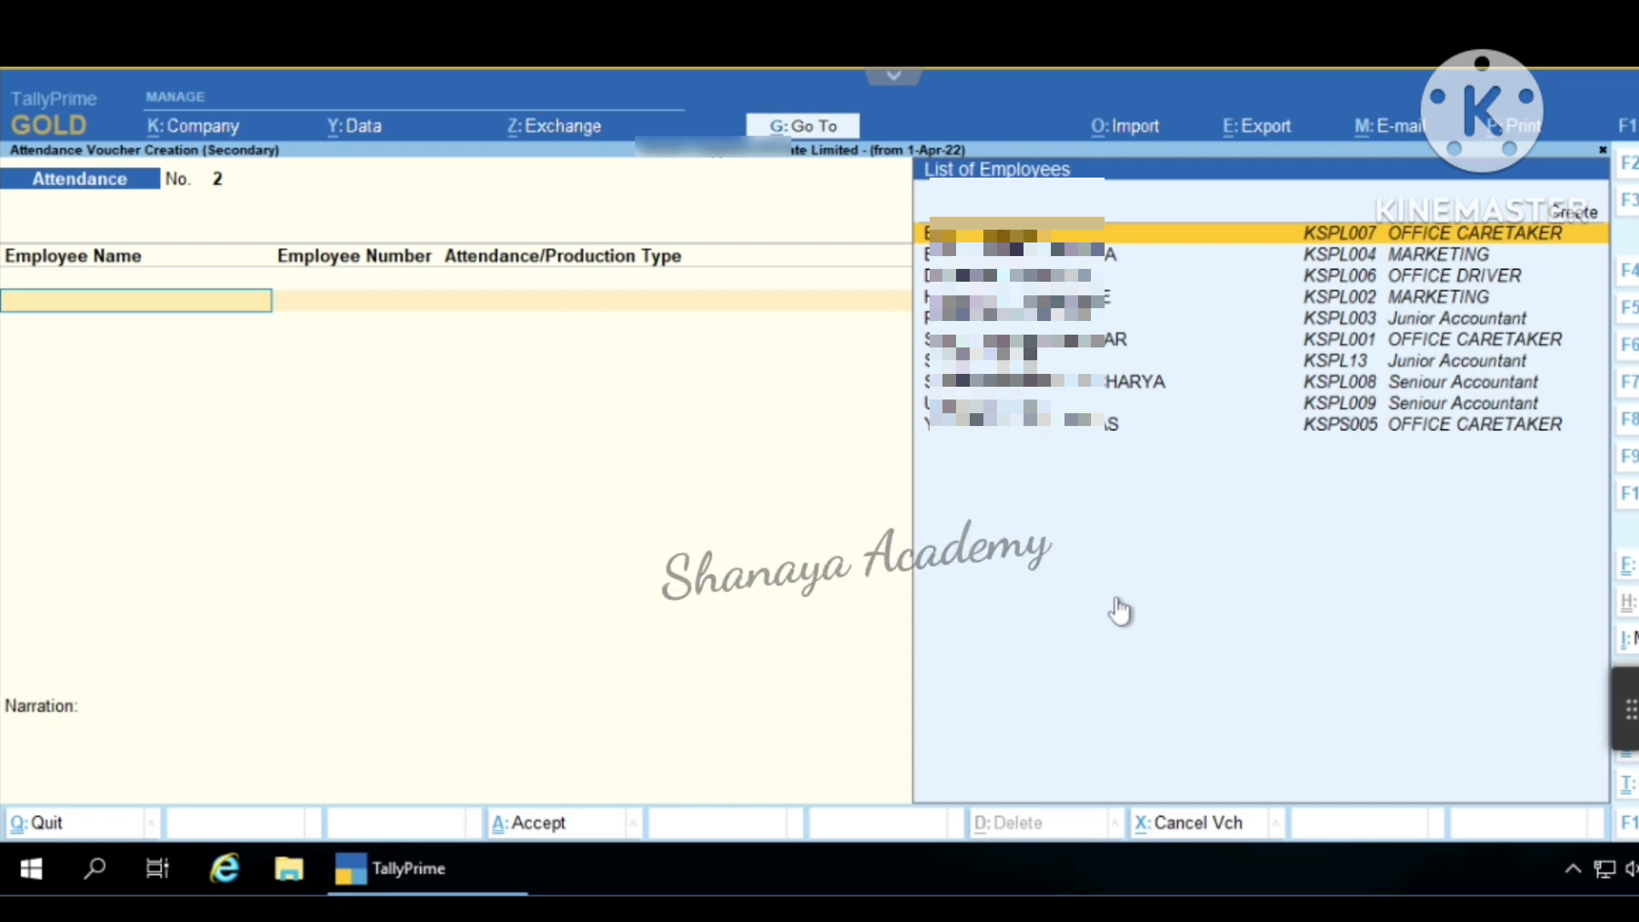
{"action": "type", "text": "P"}
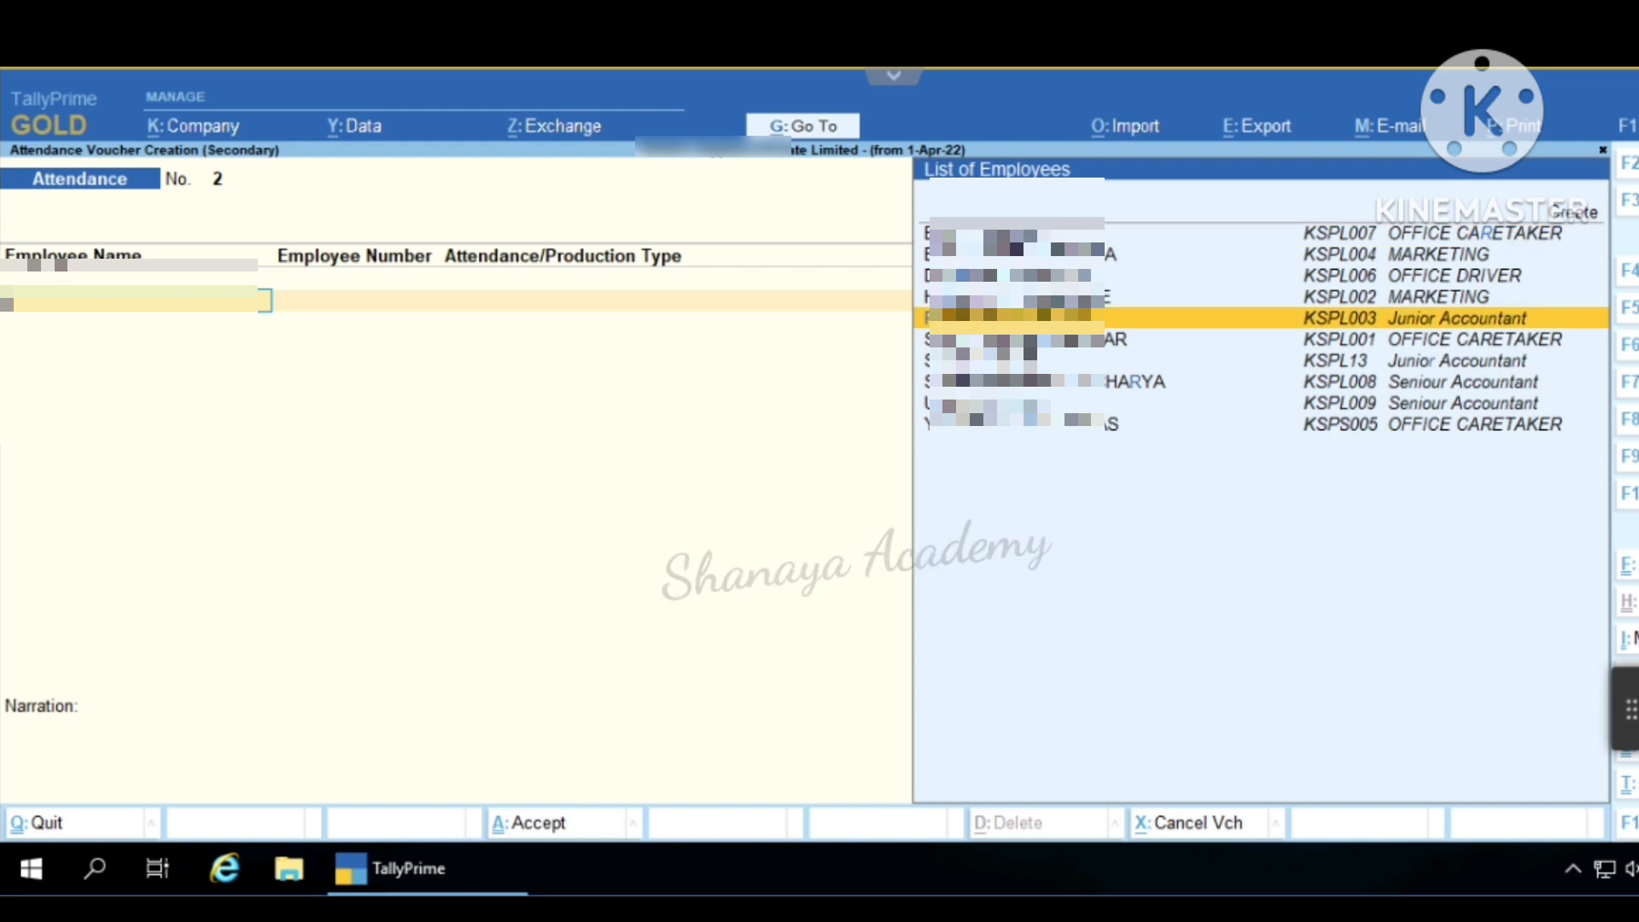
{"action": "key", "text": "Return"}
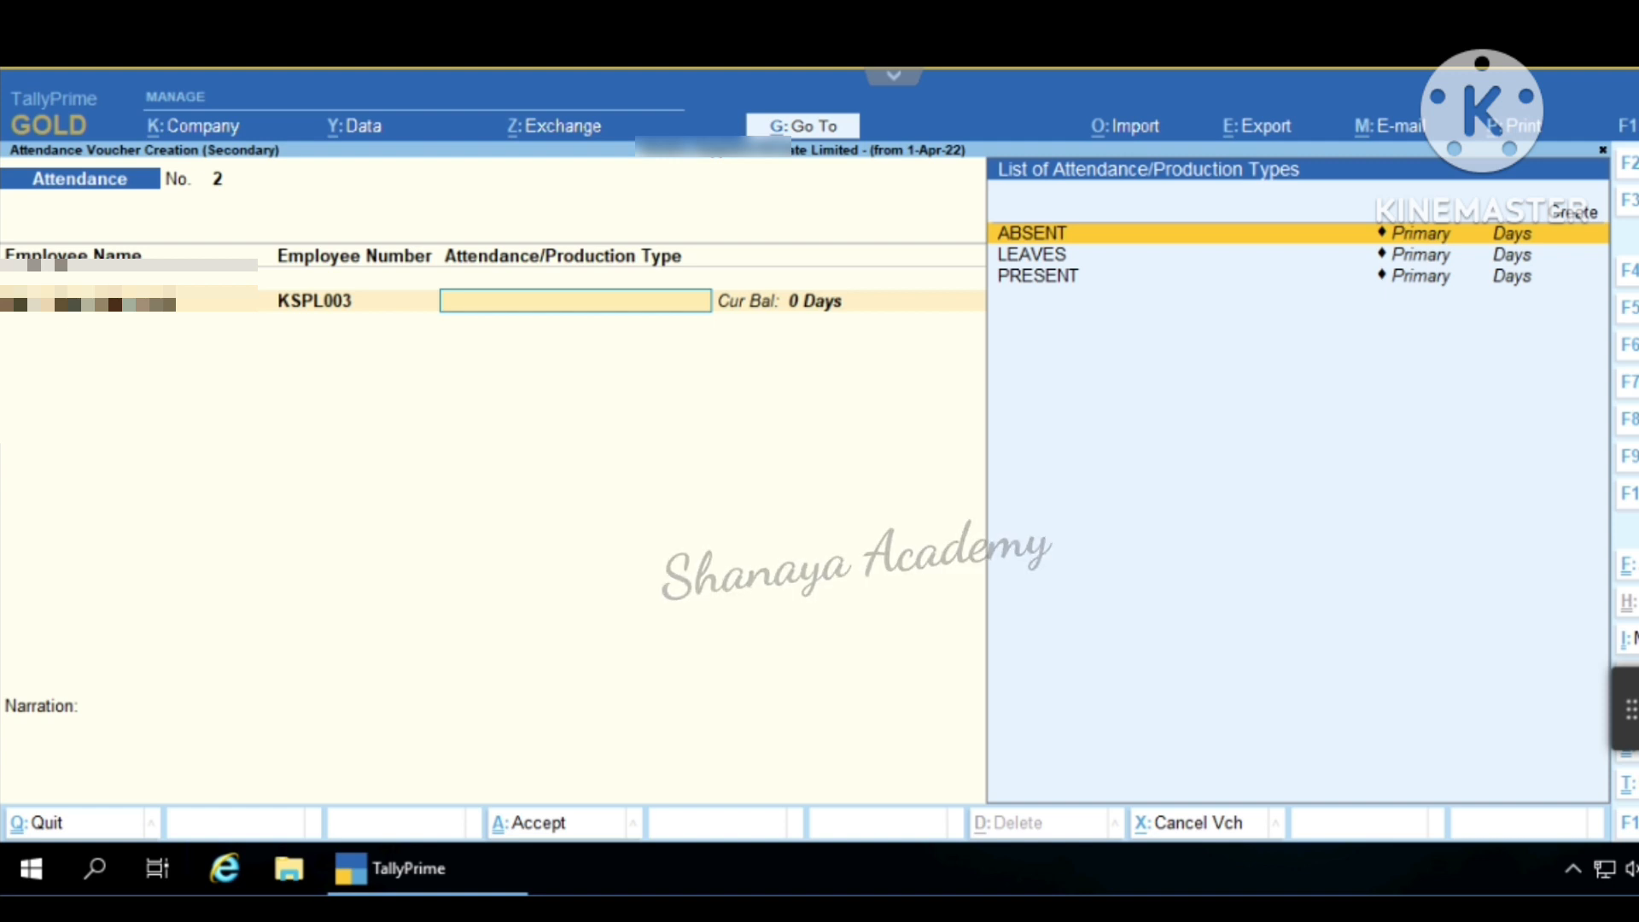
{"action": "key", "text": "Down"}
{"action": "key", "text": "Down"}
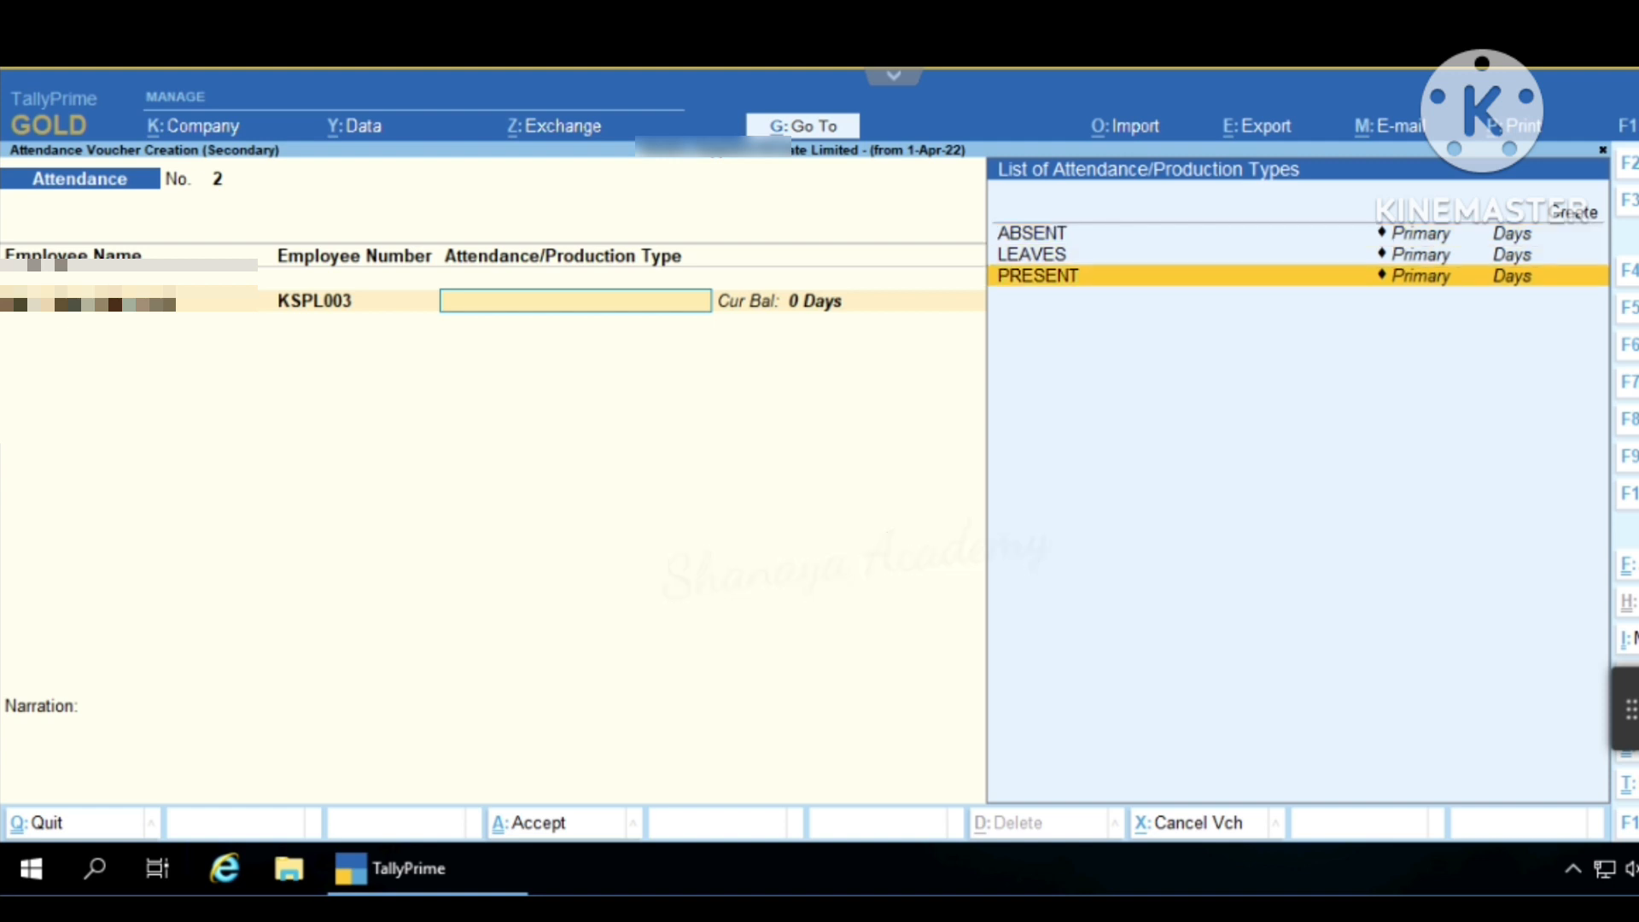
{"action": "key", "text": "Return"}
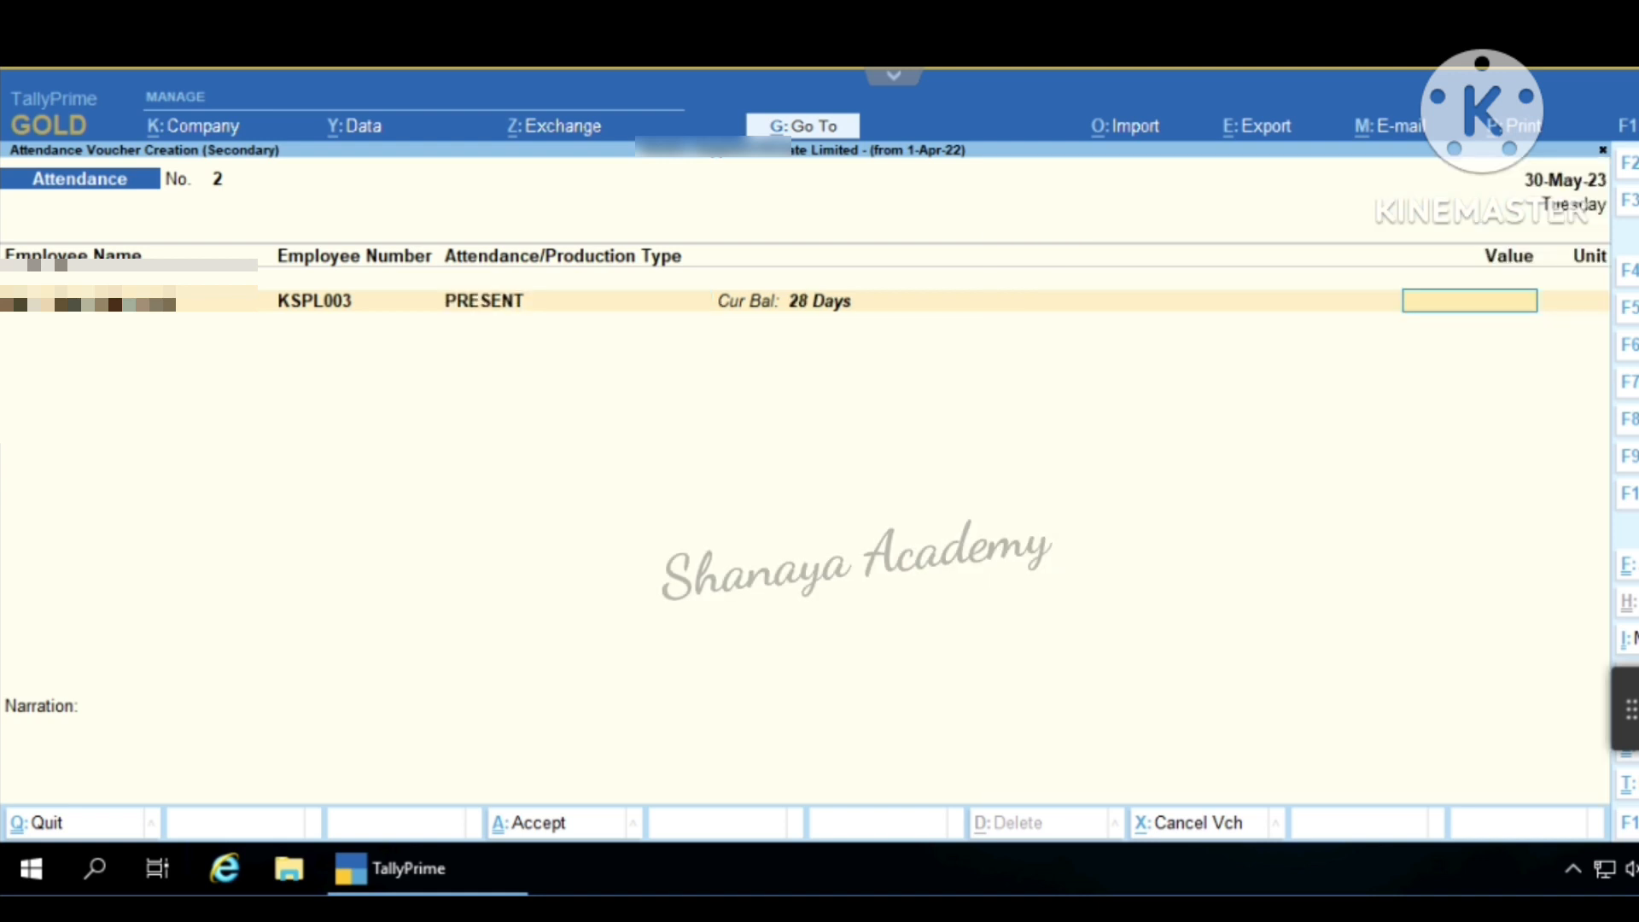
{"action": "type", "text": "29"}
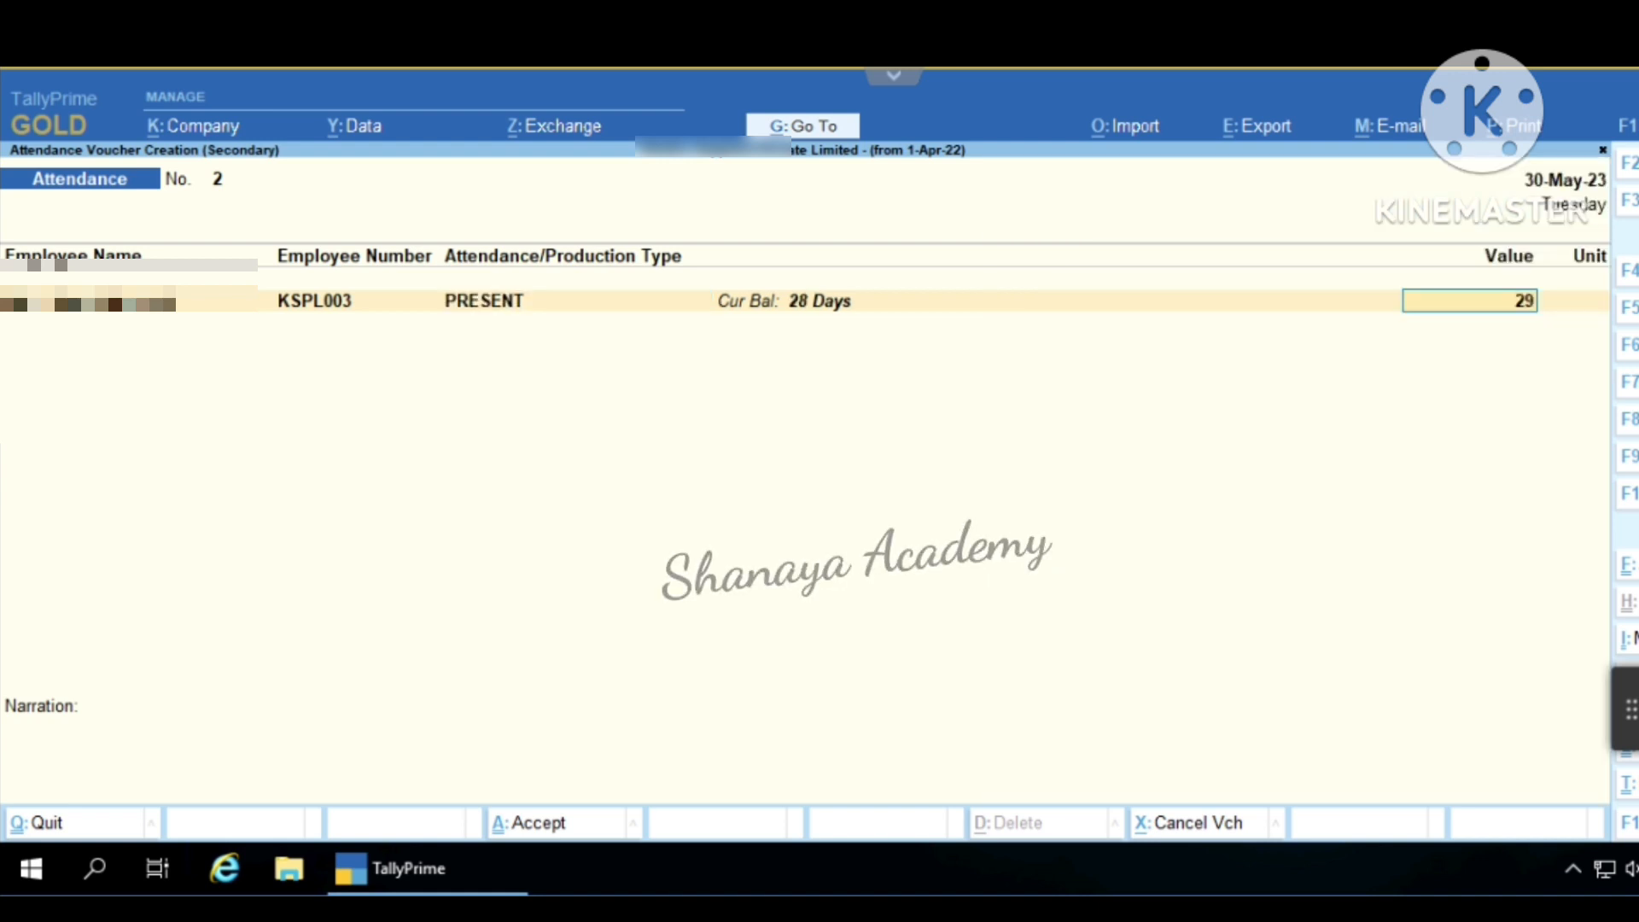
{"action": "key", "text": "Return"}
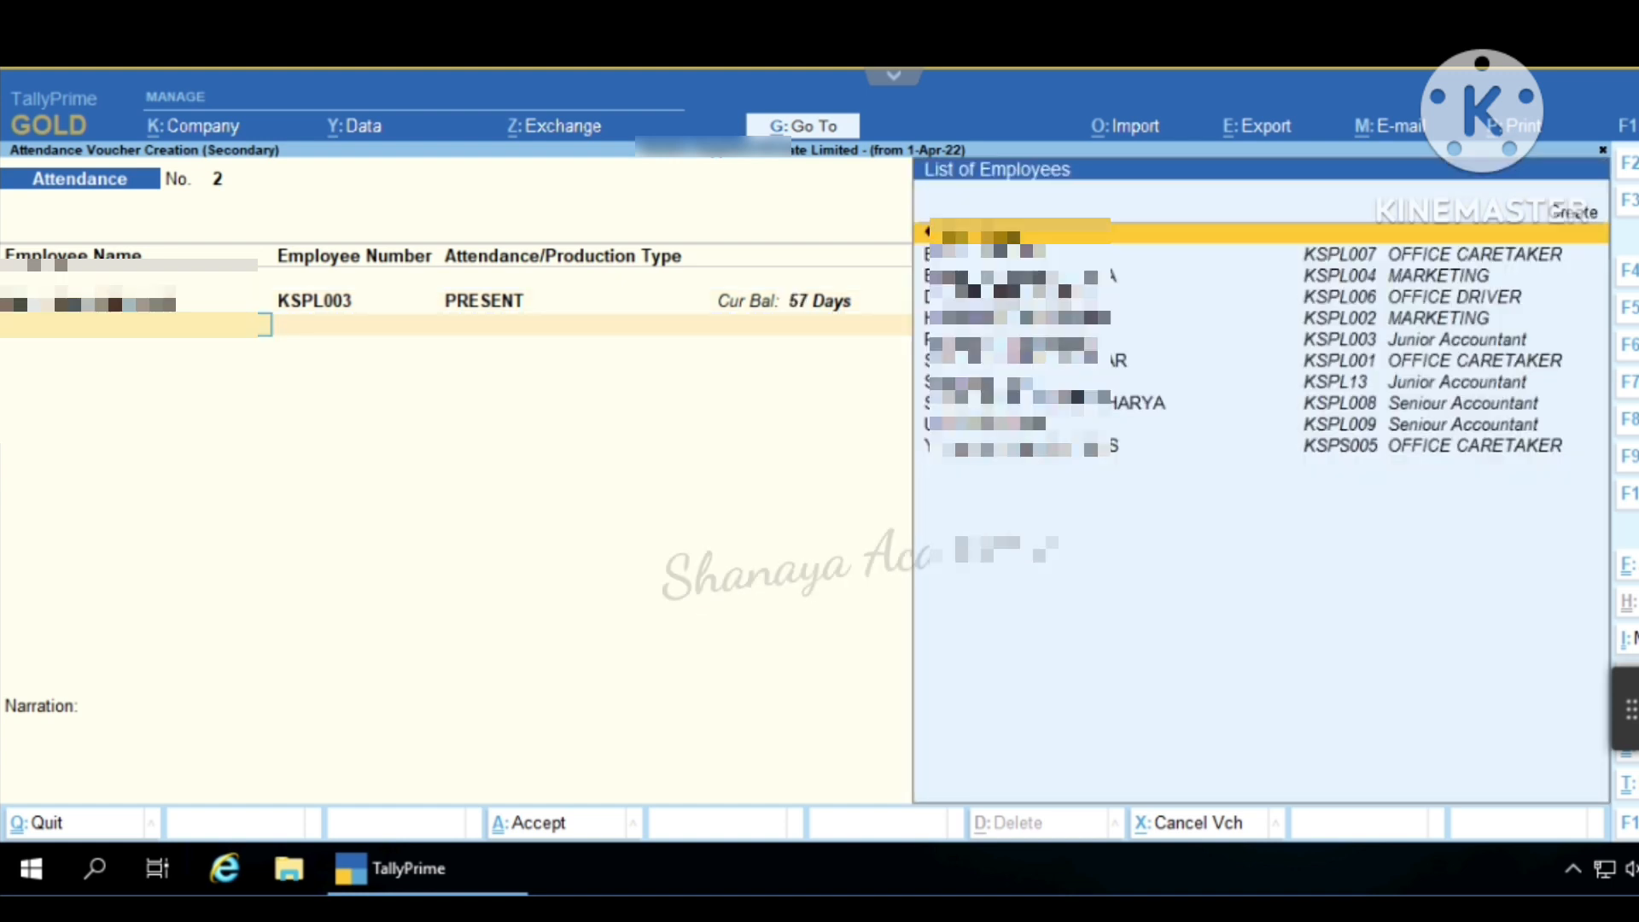
{"action": "key", "text": "Return"}
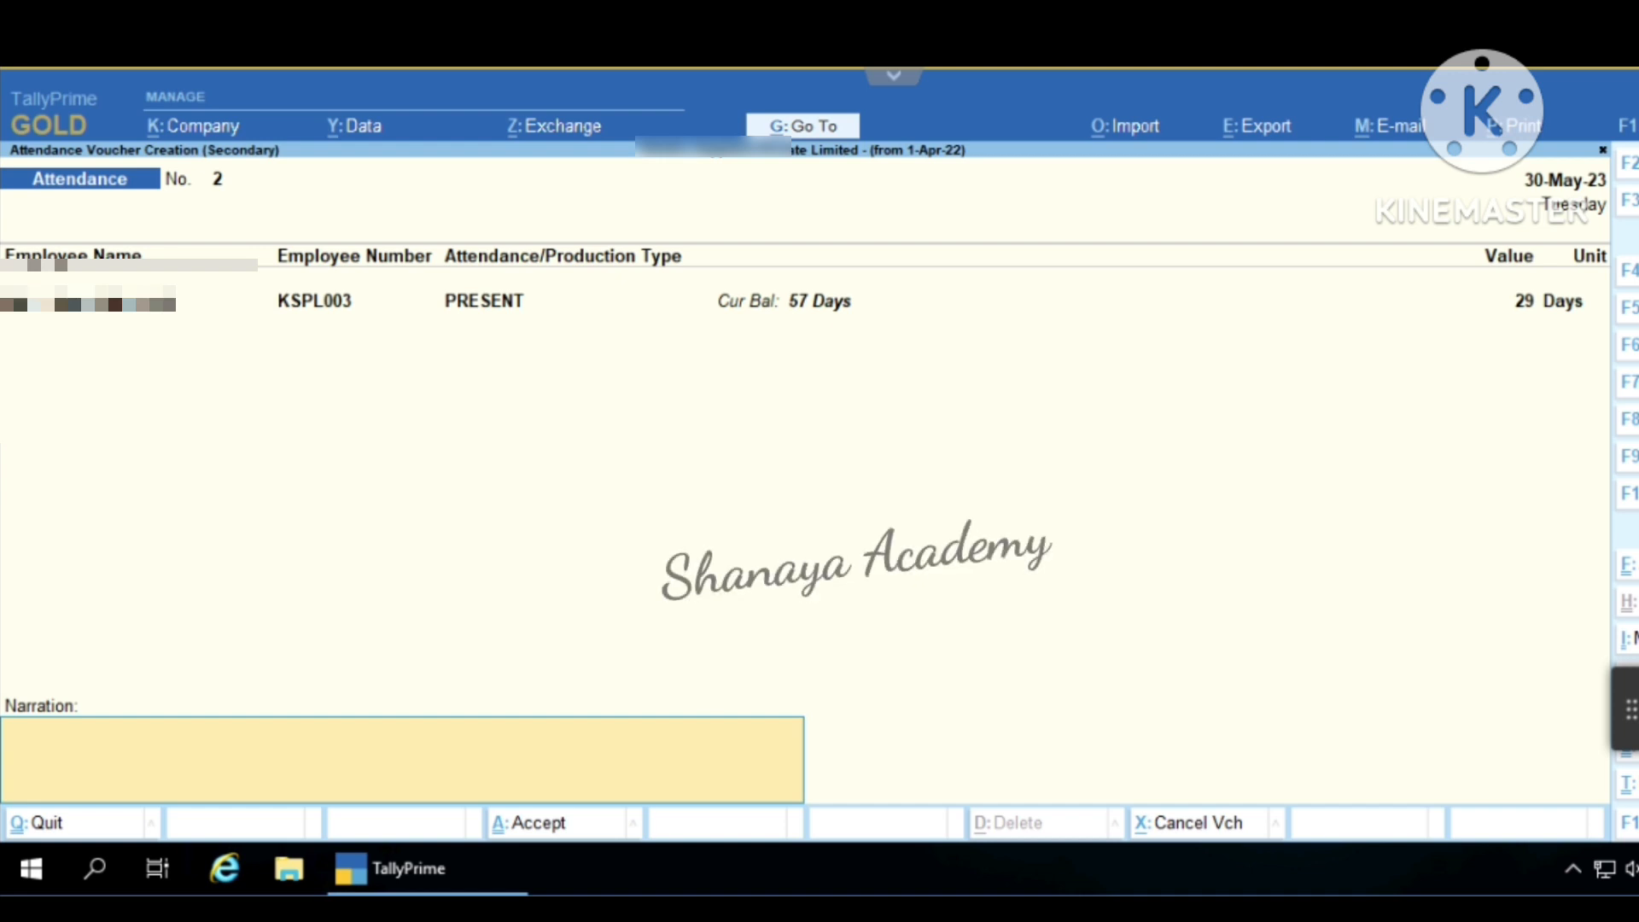
- Set the attendance voucher's date to 30-Jun-23 and save it with the narration blank
{"action": "key", "text": "F2"}
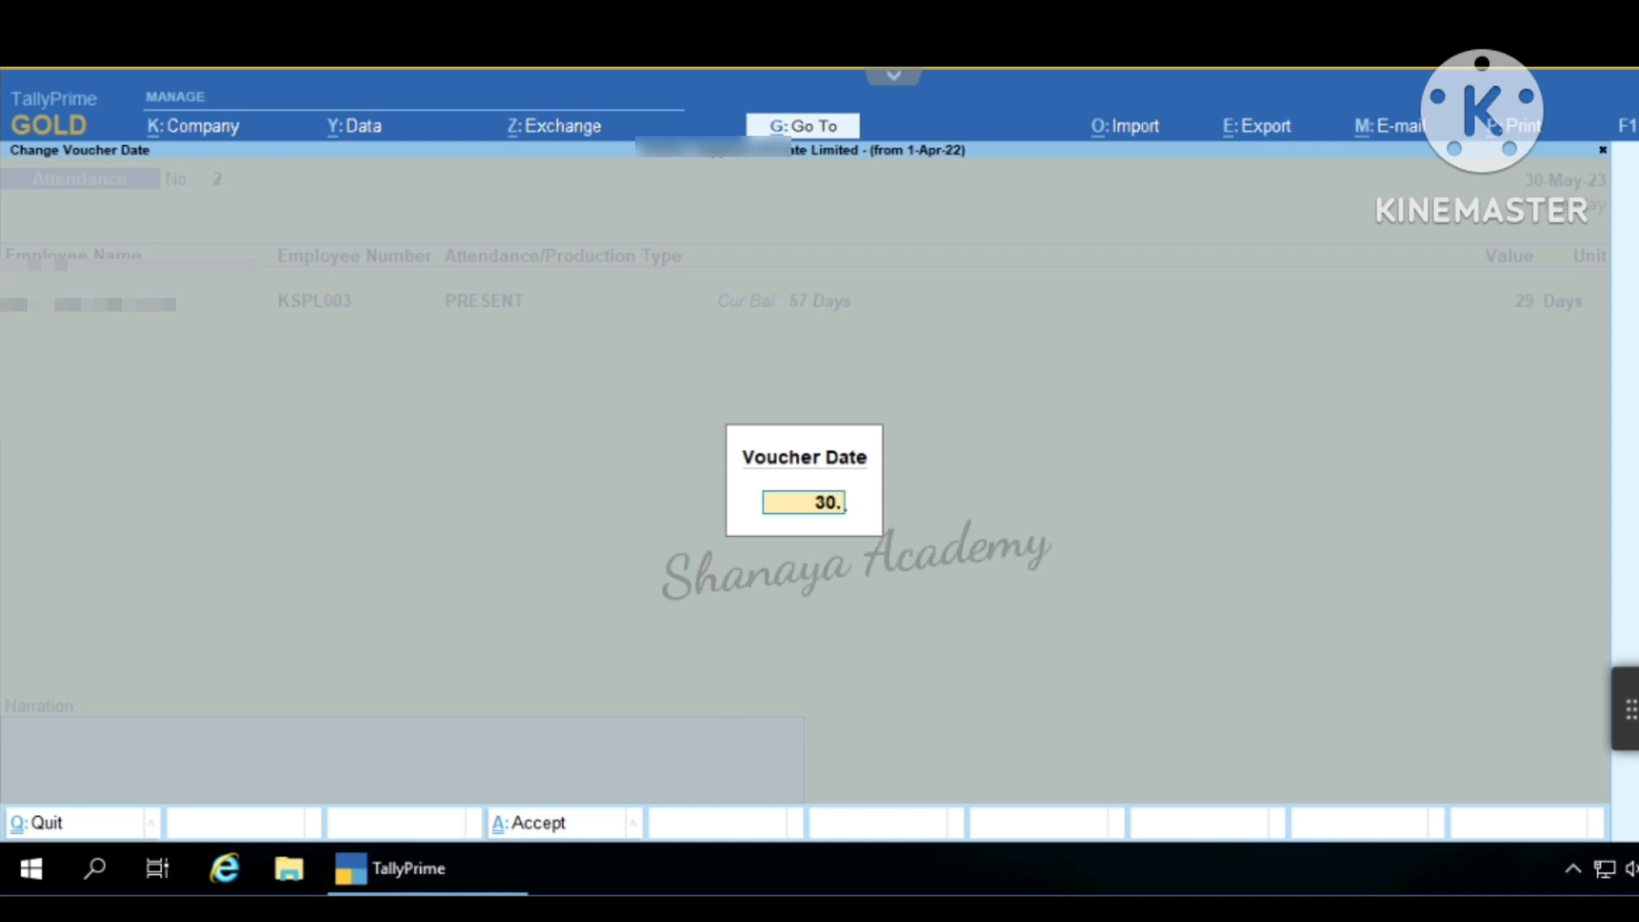
{"action": "key", "text": "Return"}
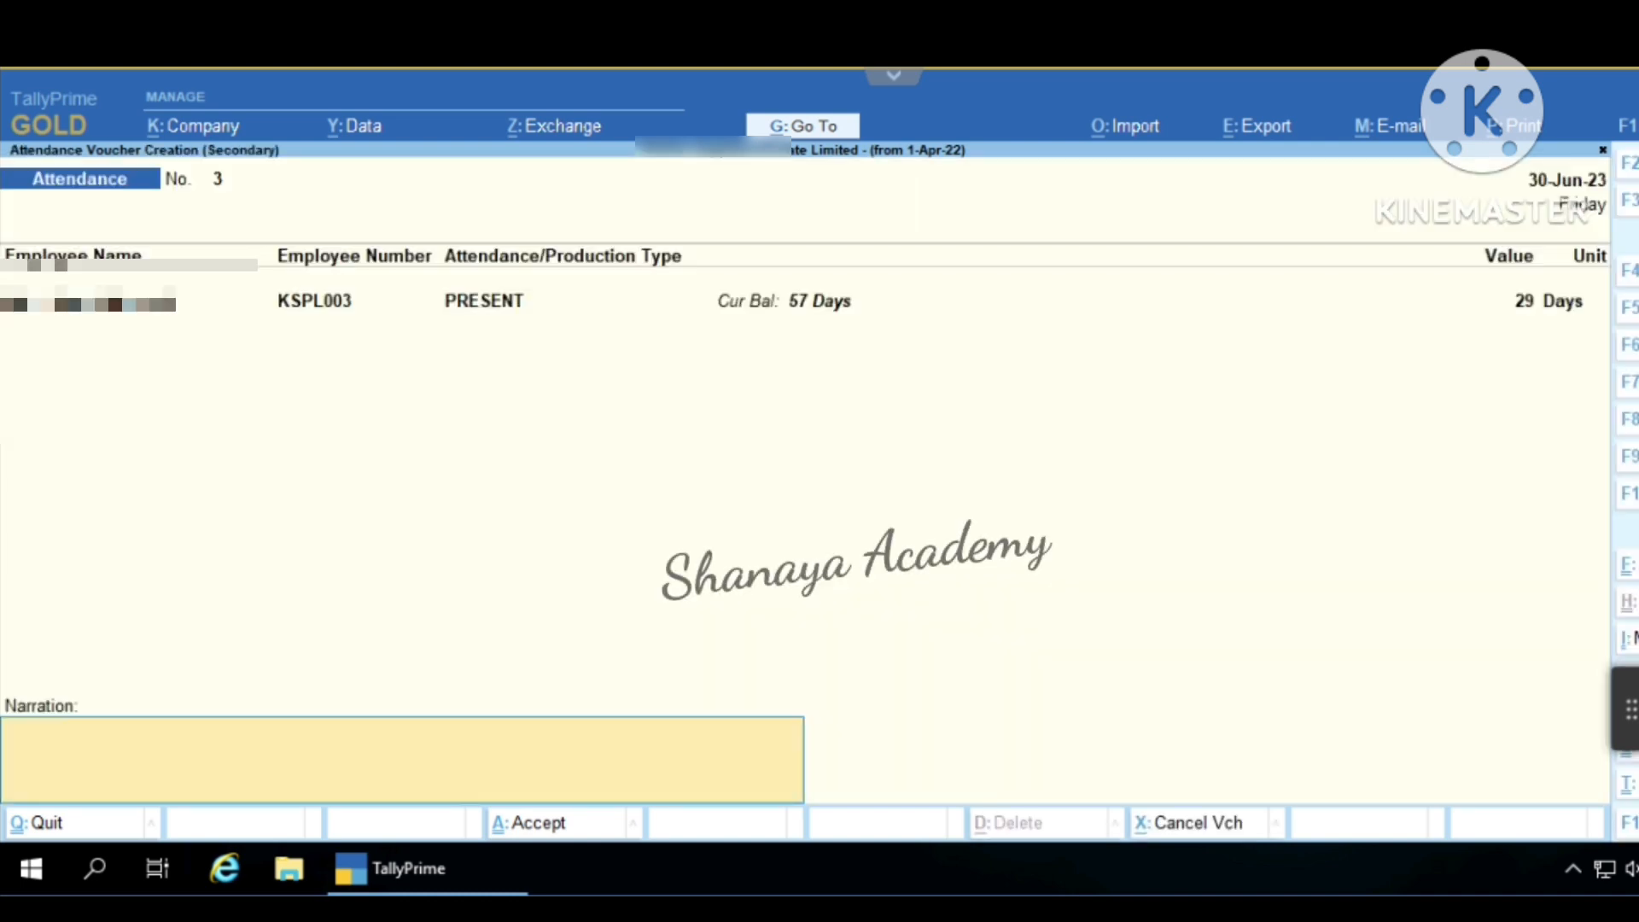
{"action": "key", "text": "ctrl"}
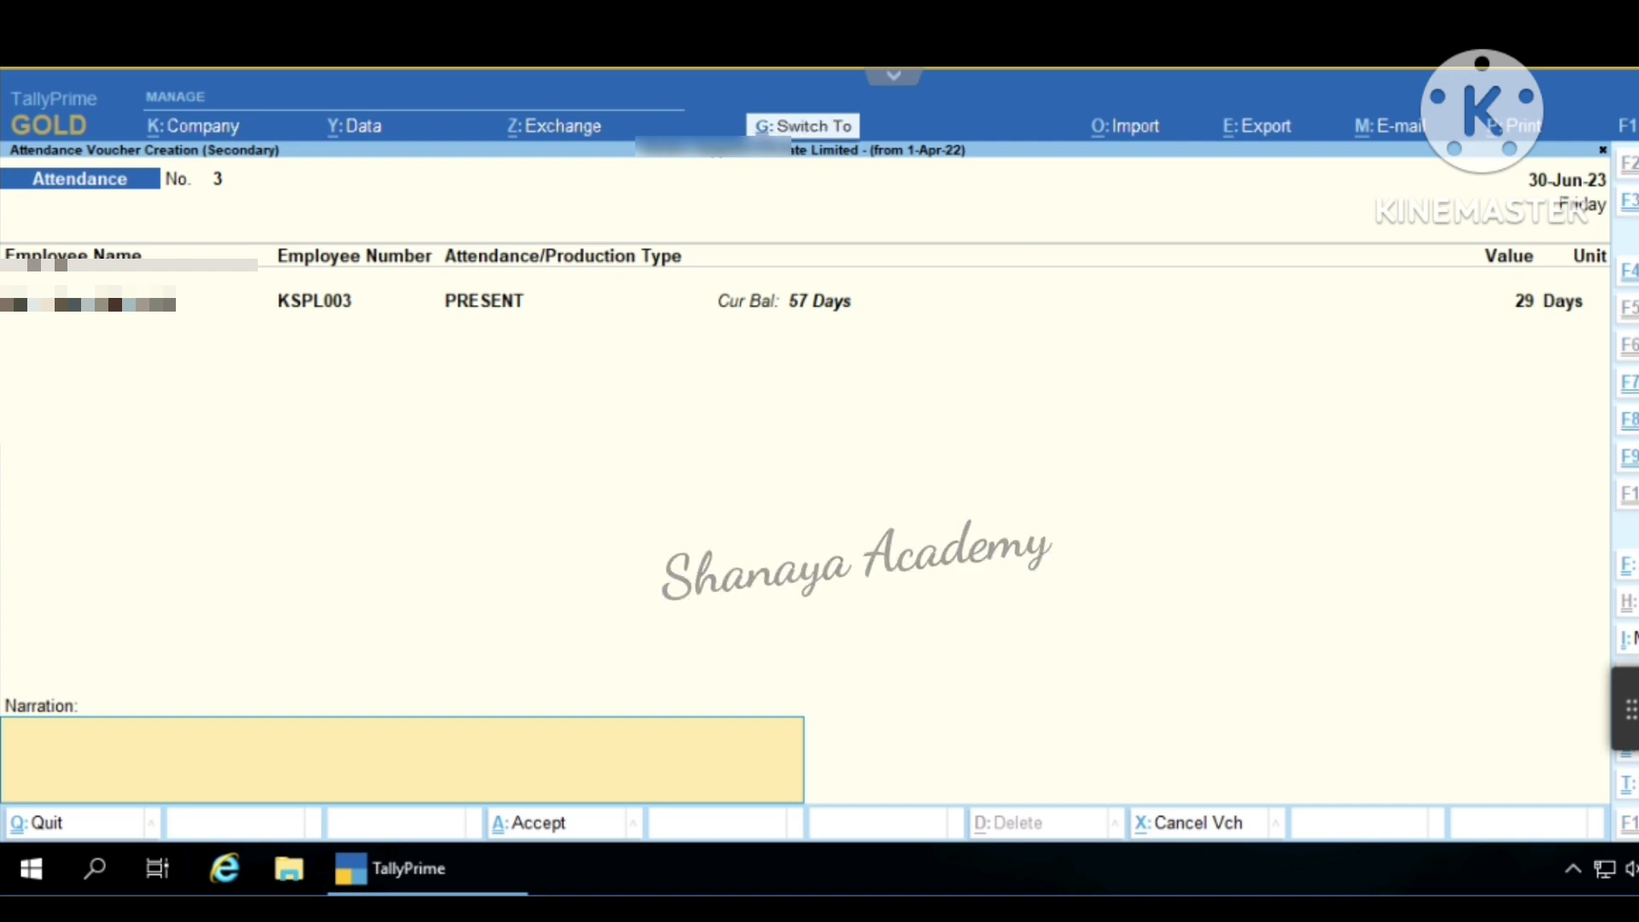
{"action": "key", "text": "ctrl+a"}
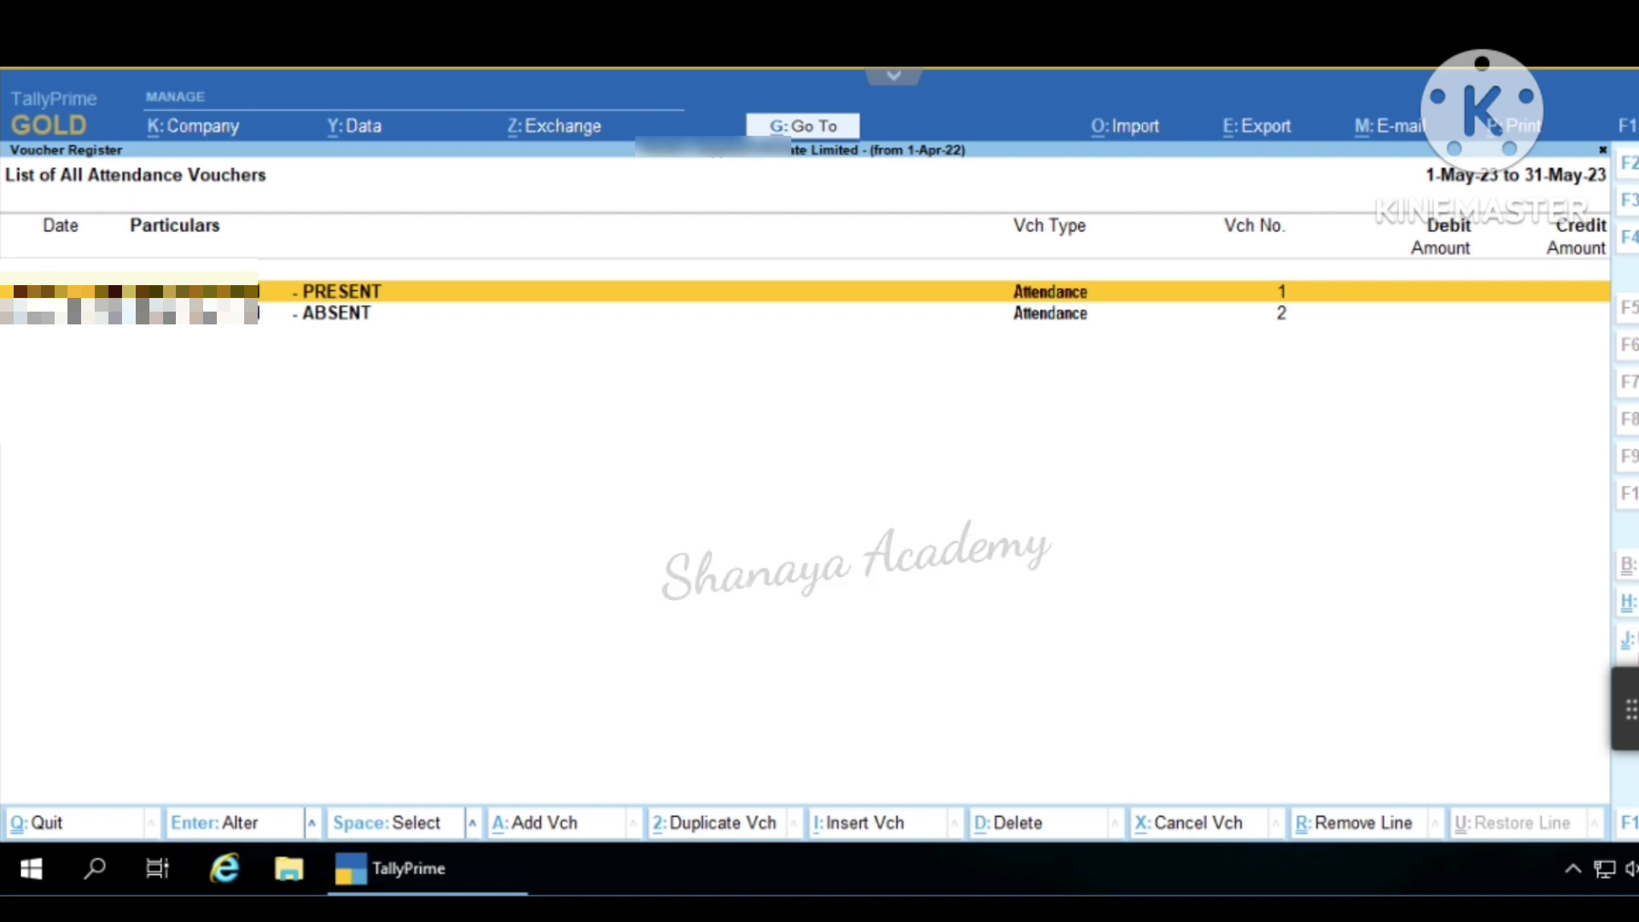
- Leave May's voucher list, reopen the Attendance Register and list the attendance vouchers recorded for June
{"action": "key", "text": "ctrl"}
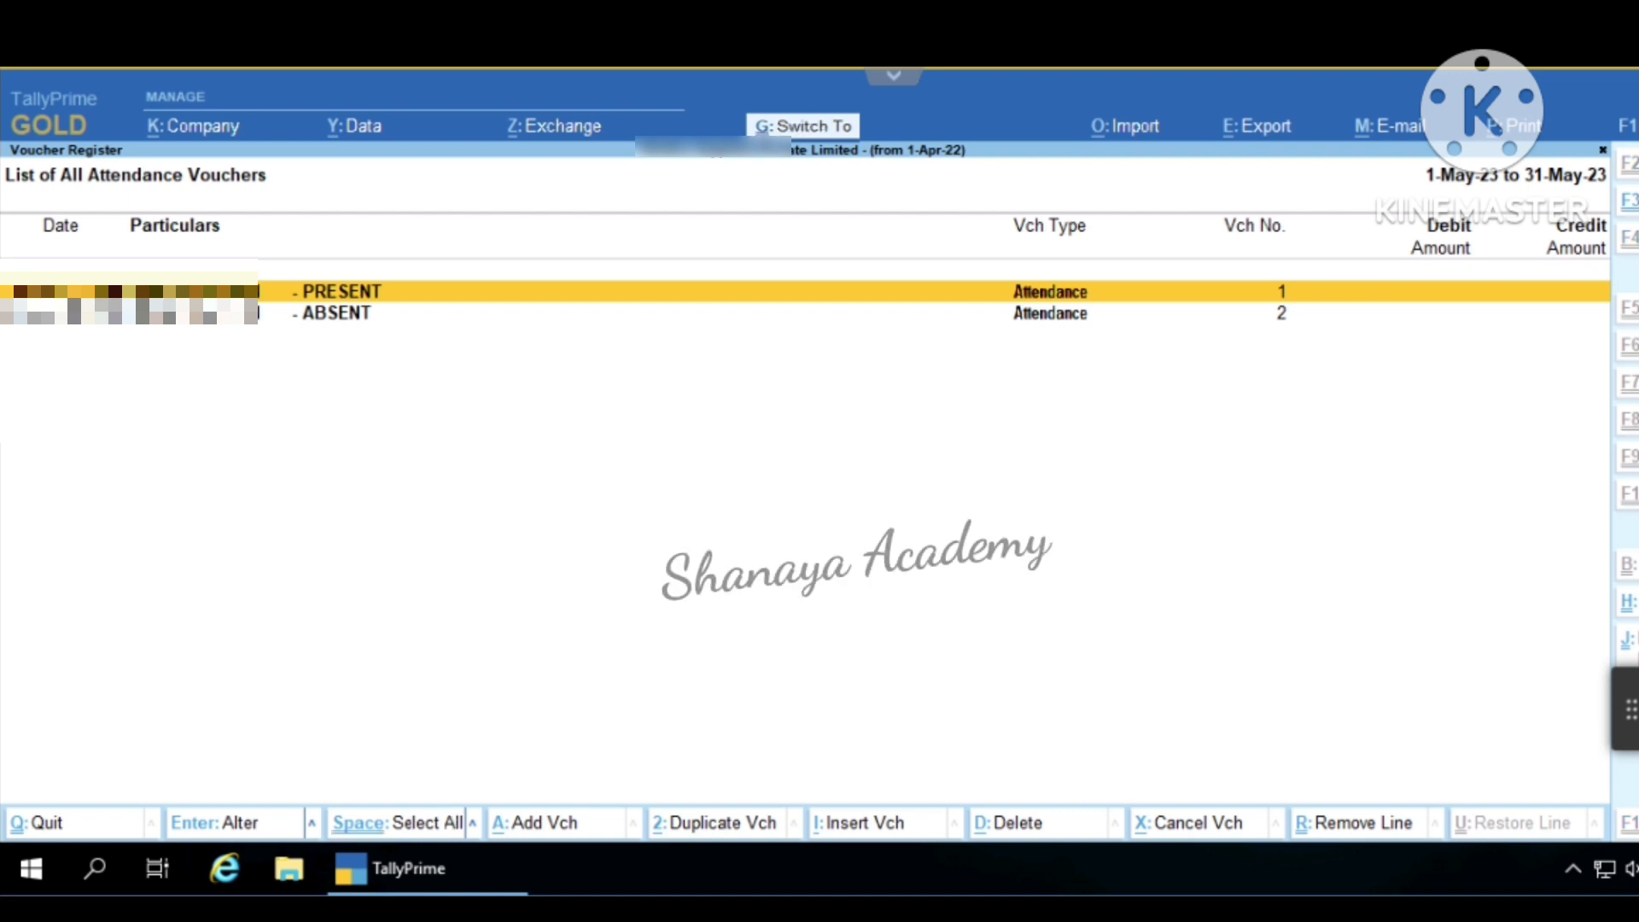
{"action": "key", "text": "ctrl+q"}
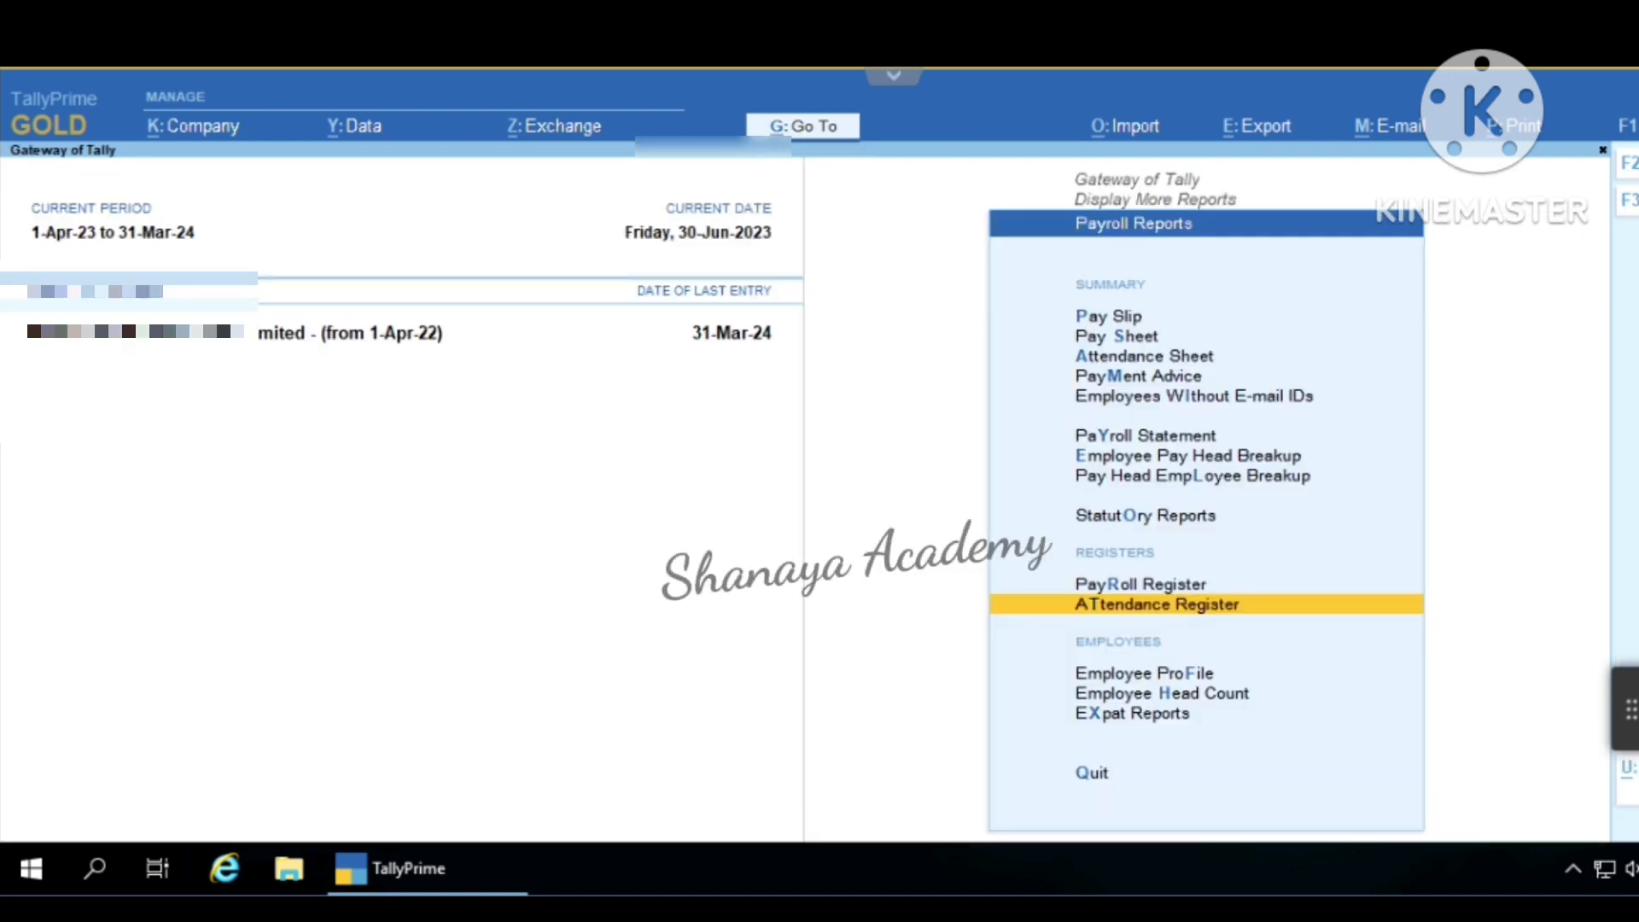
{"action": "key", "text": "Return"}
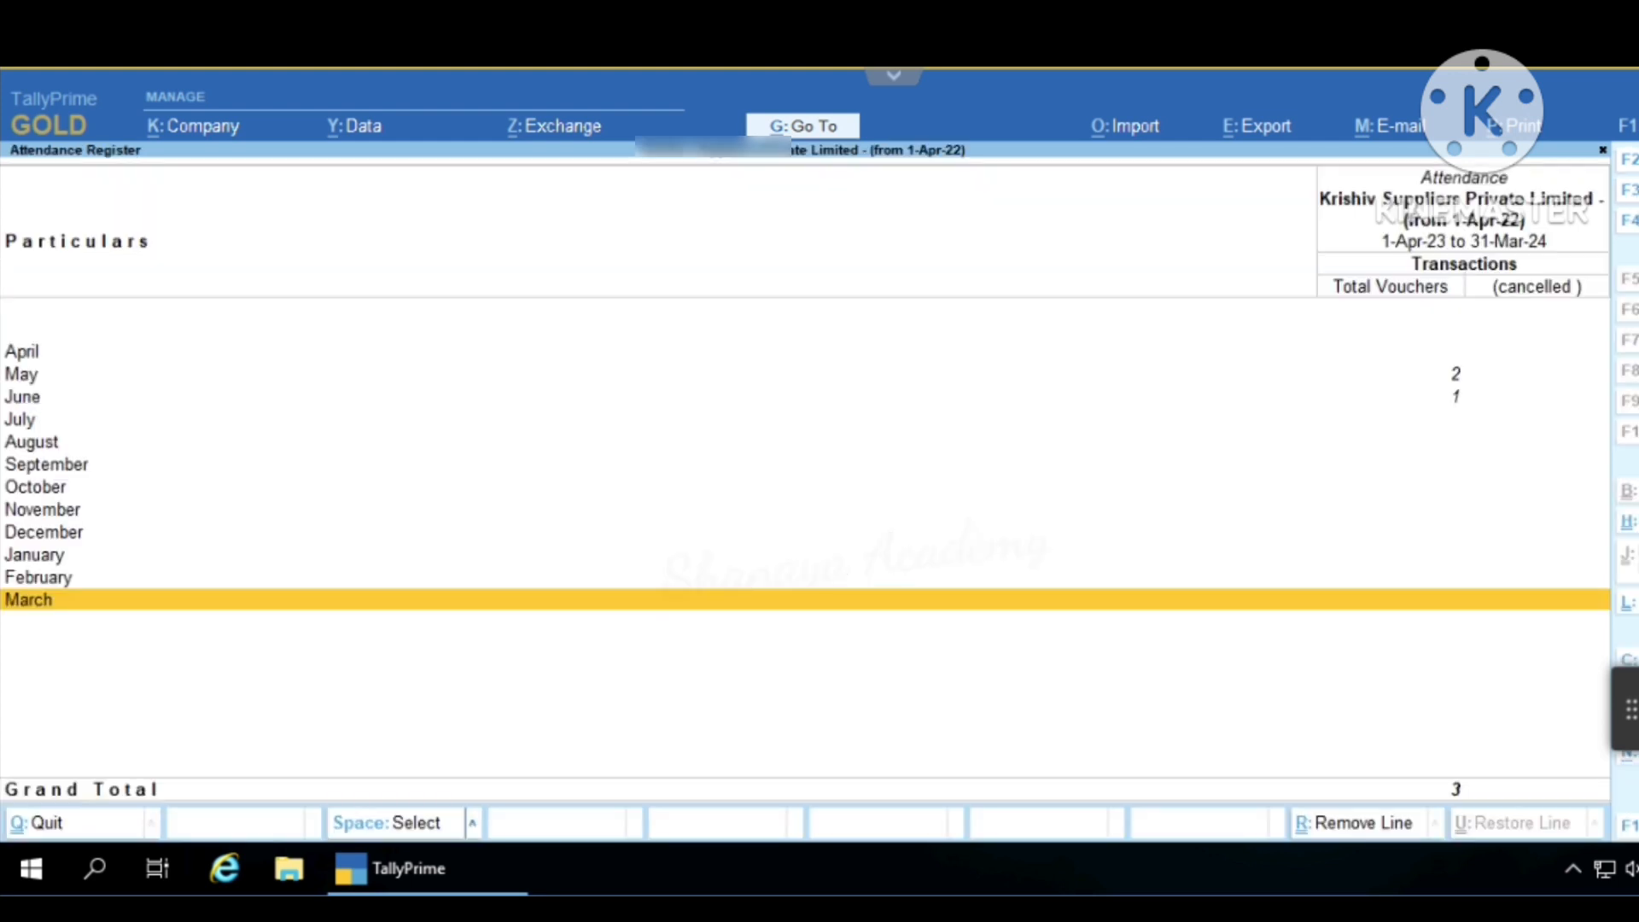
{"action": "key", "text": "Up"}
{"action": "key", "text": "Up"}
{"action": "key", "text": "Up"}
{"action": "key", "text": "Up"}
{"action": "key", "text": "Up"}
{"action": "key", "text": "Up"}
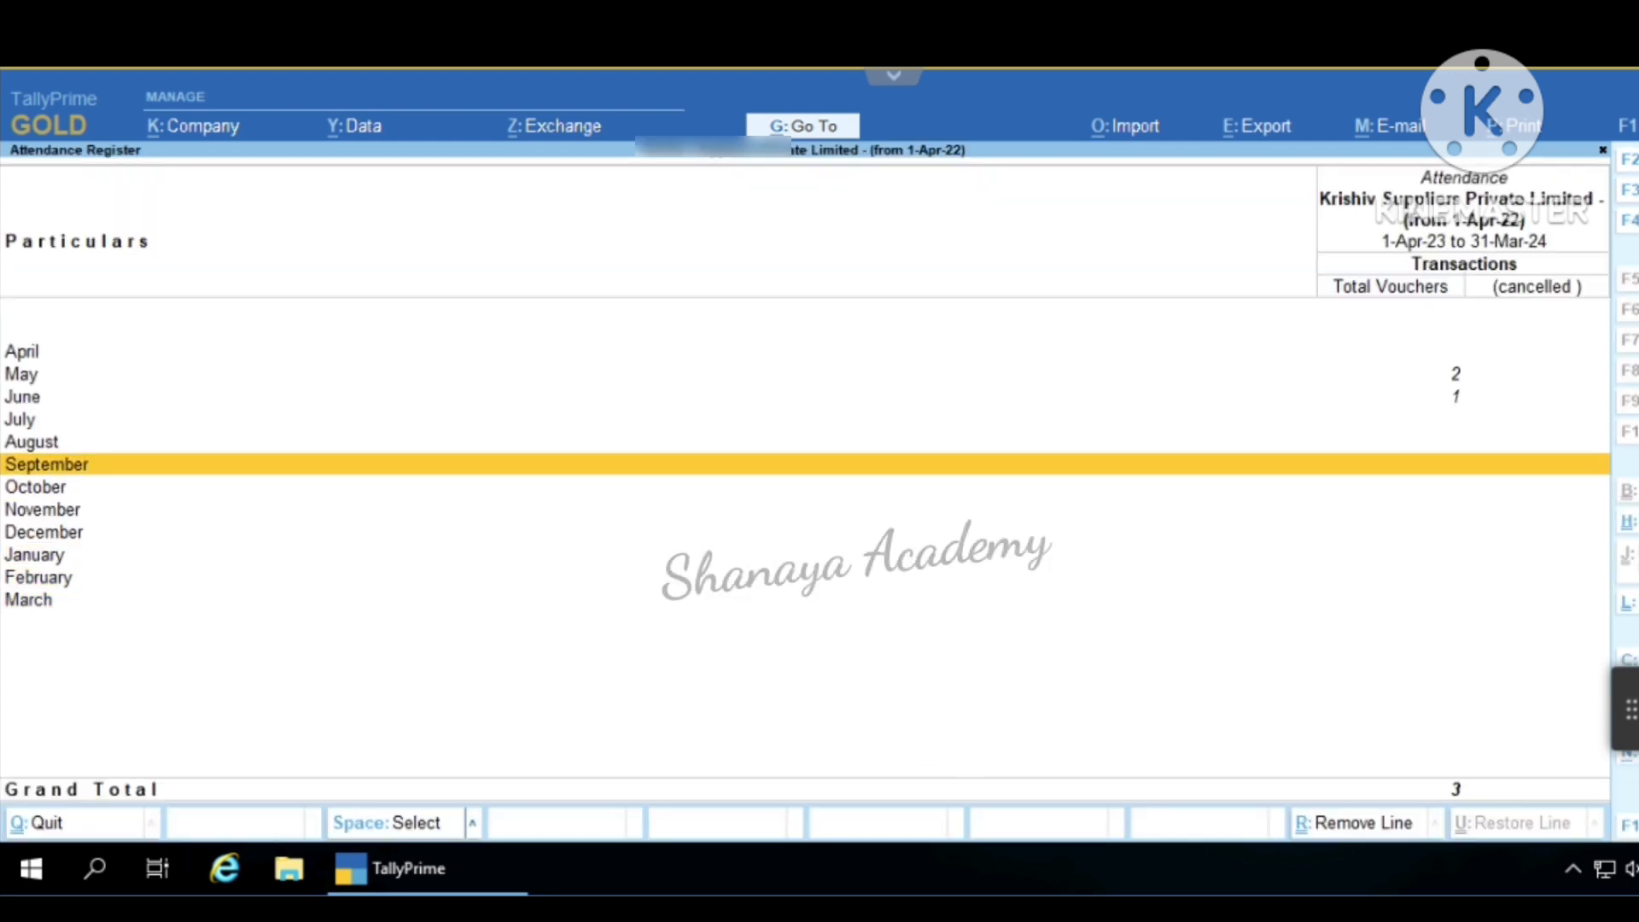
{"action": "key", "text": "Up"}
{"action": "key", "text": "Up"}
{"action": "key", "text": "Up"}
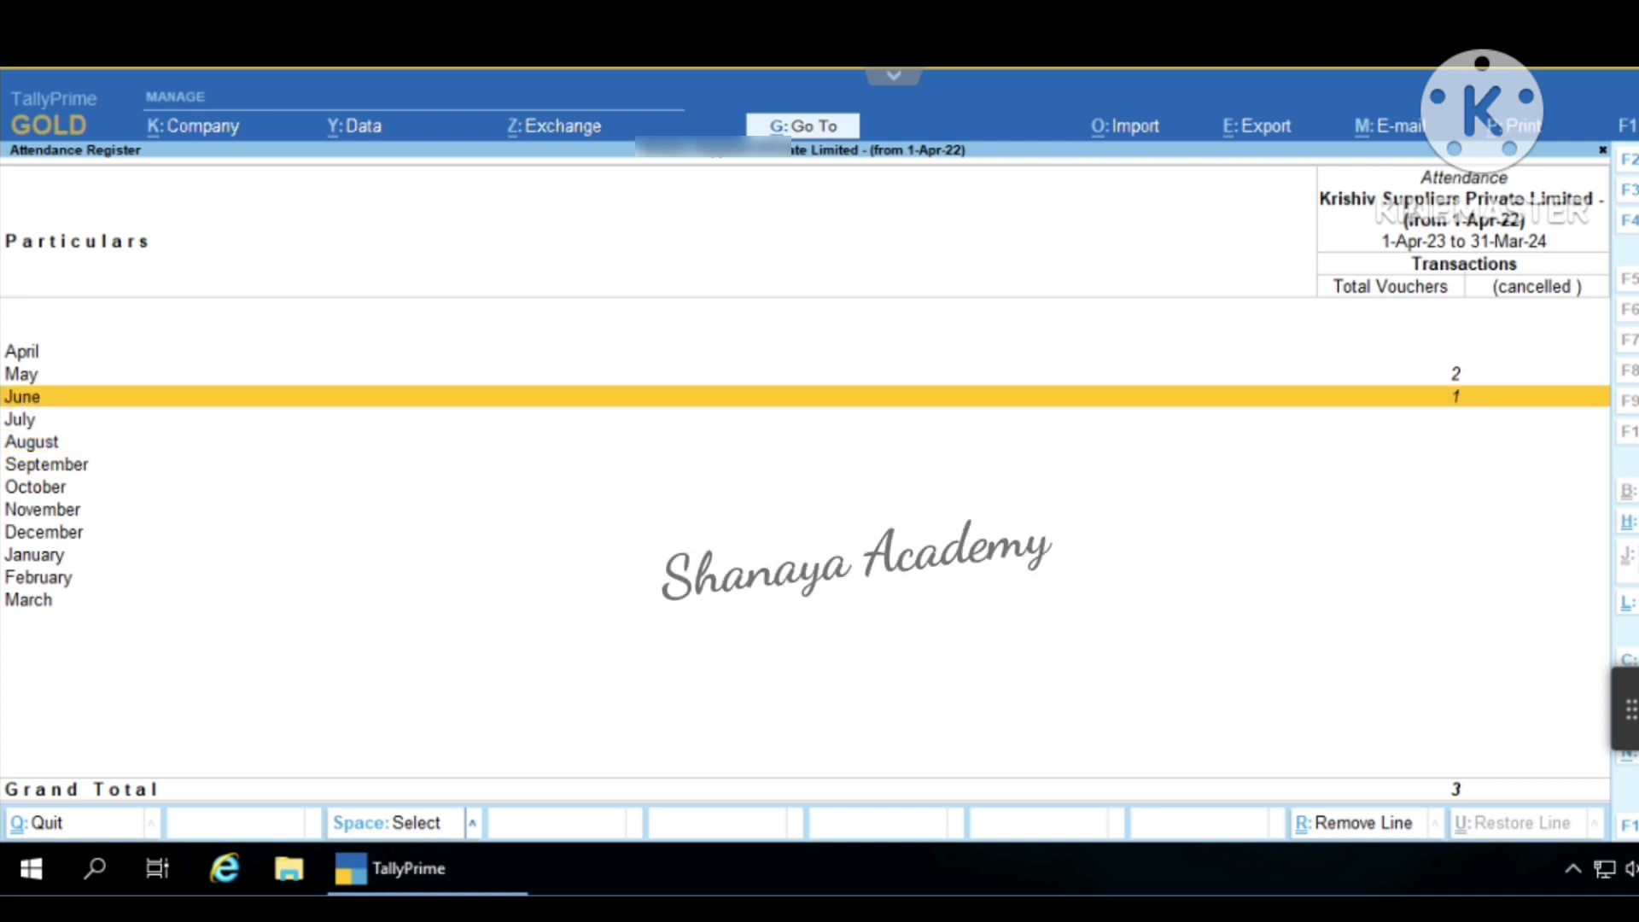
{"action": "key", "text": "Return"}
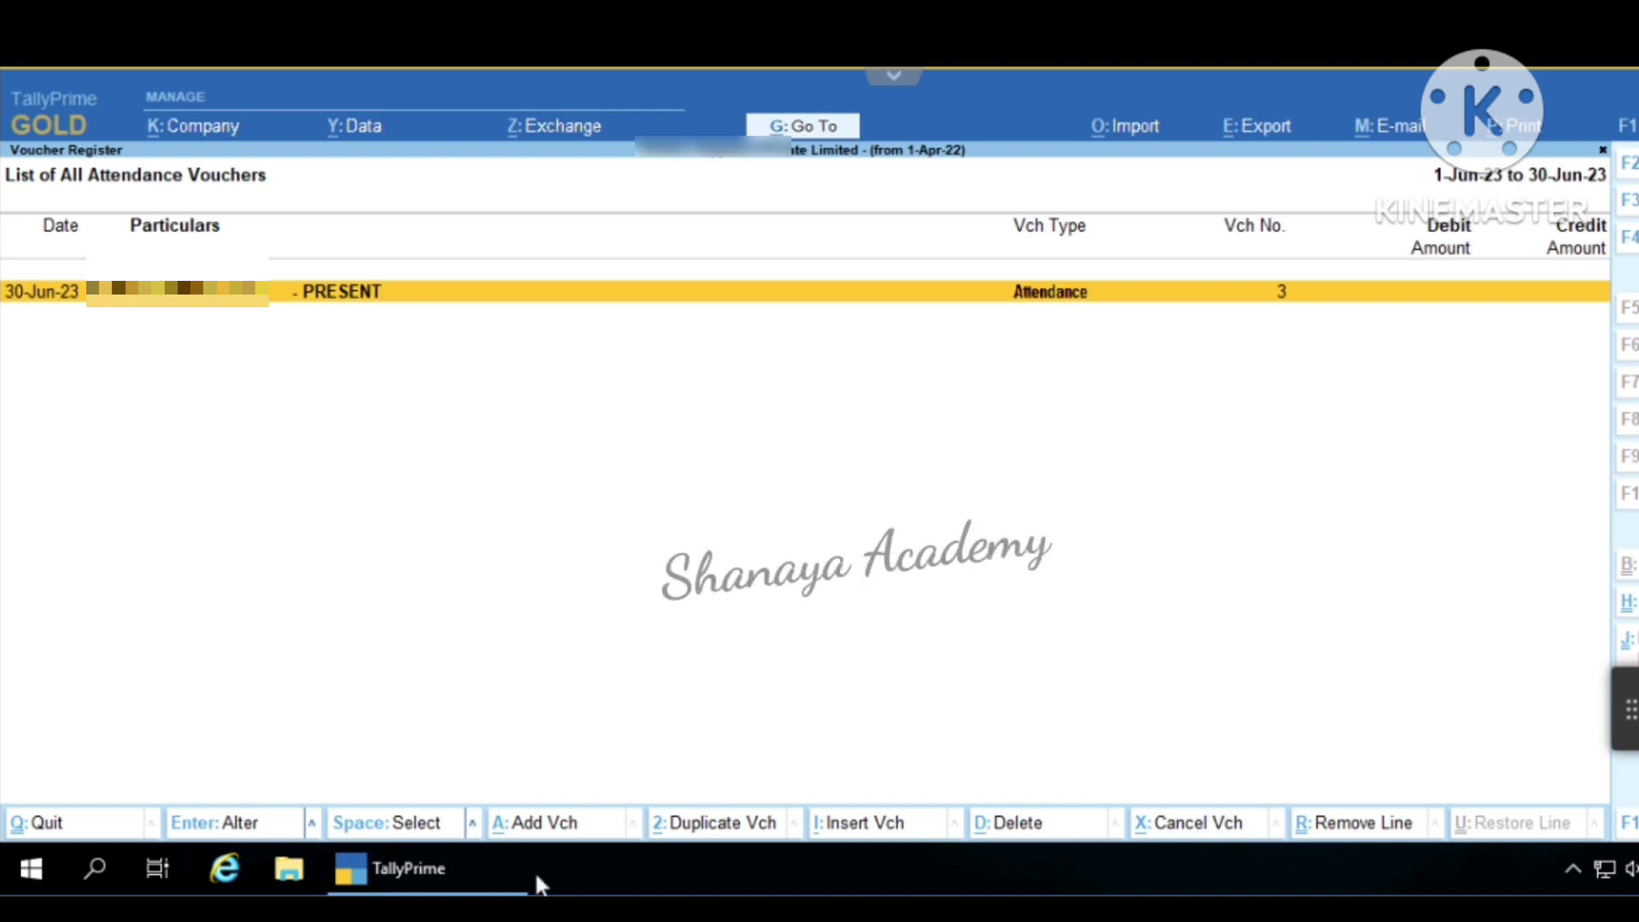
- Add a June attendance voucher for the first-listed Junior Accountant with 1 day ABSENT, and save it with the narration blank
{"action": "left_click", "coordinate": [553, 826]}
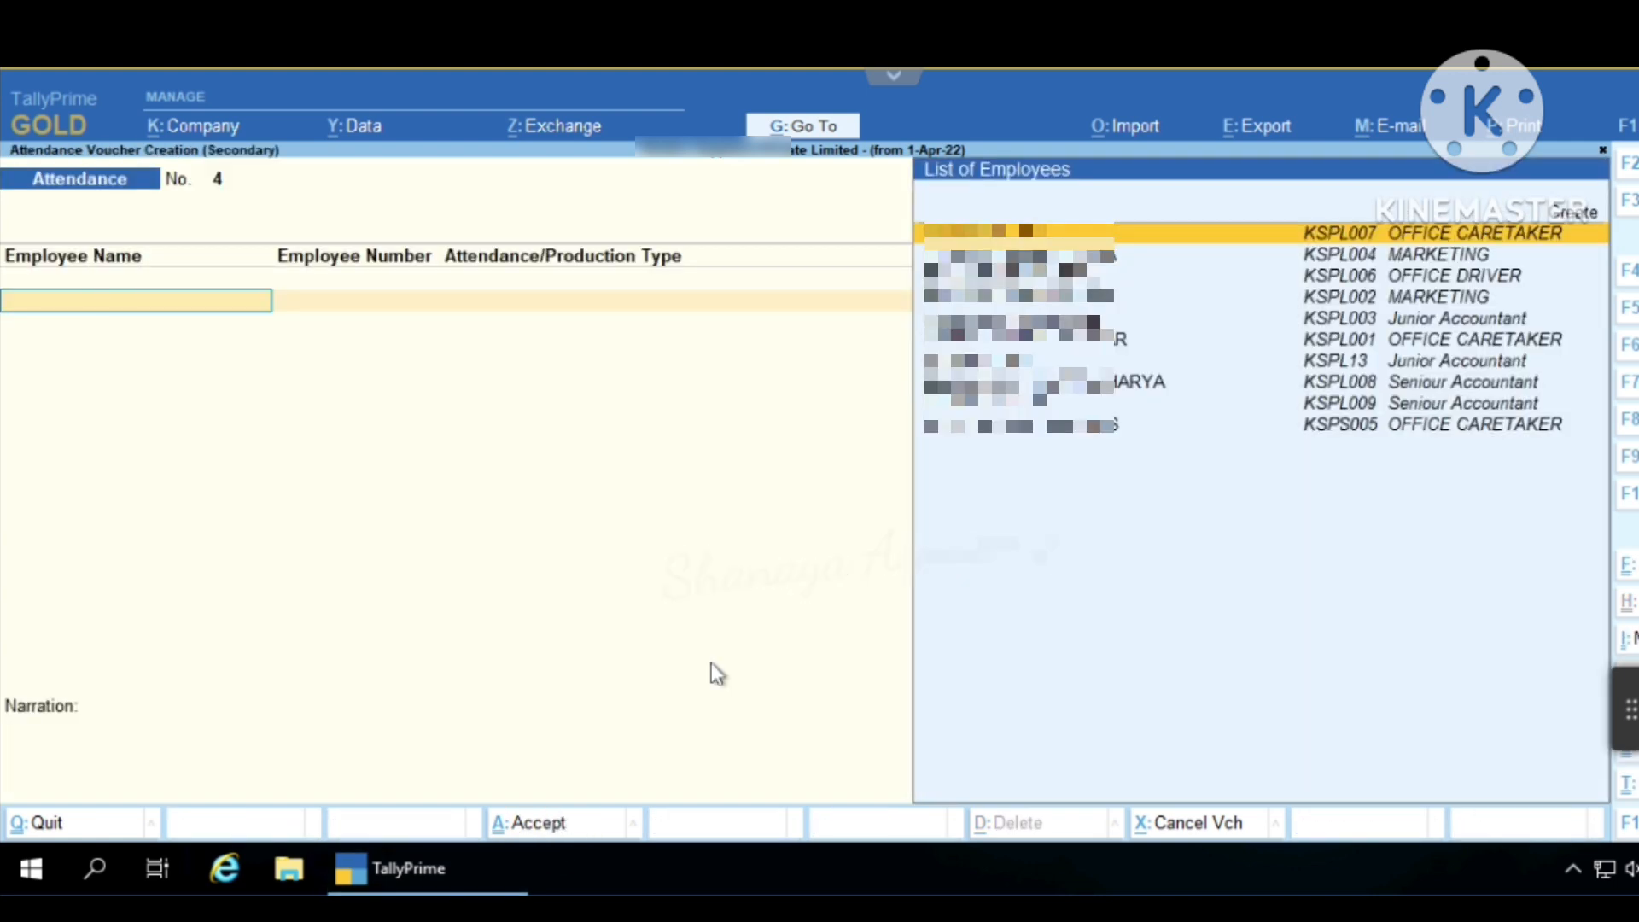
{"action": "key", "text": "Down"}
{"action": "key", "text": "Down"}
{"action": "key", "text": "Down"}
{"action": "key", "text": "Down"}
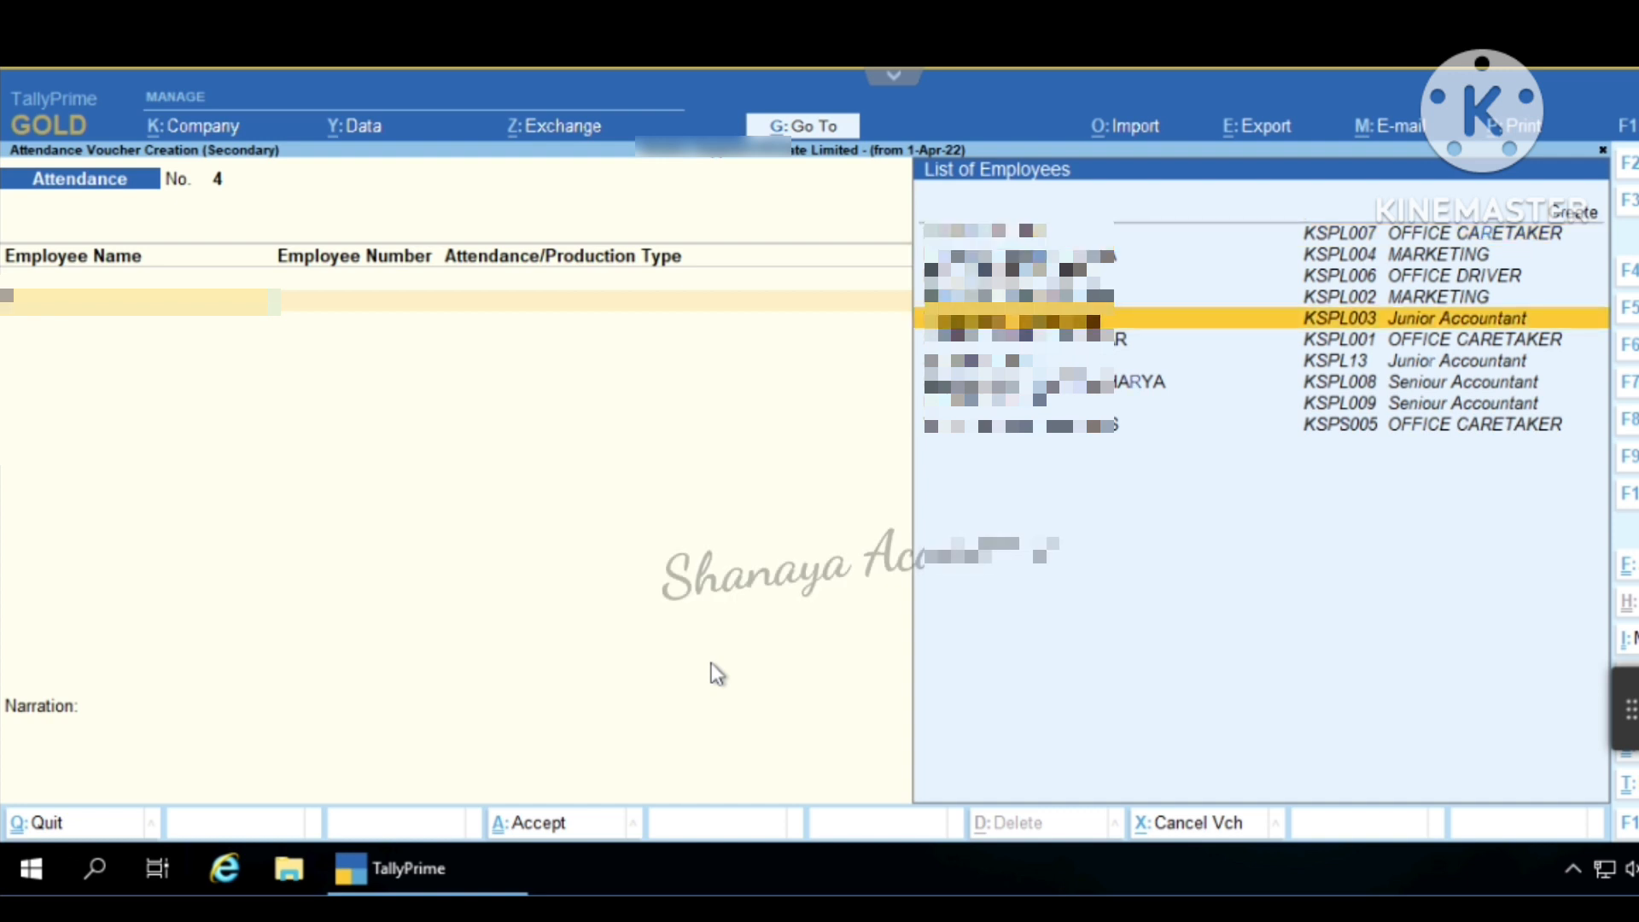
{"action": "key", "text": "Return"}
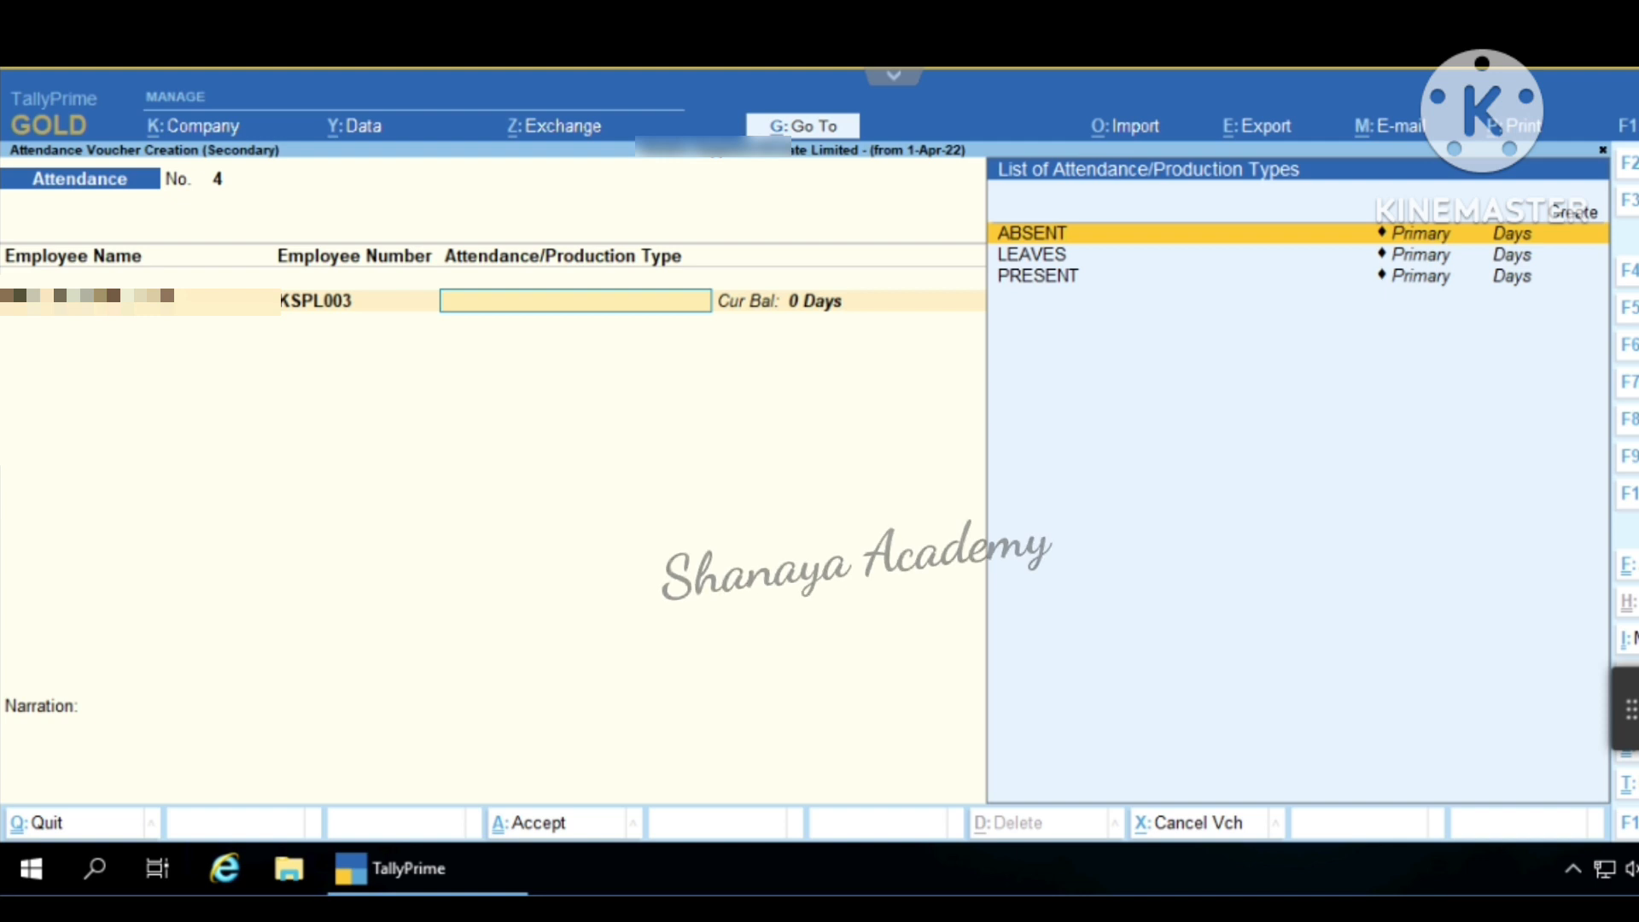
{"action": "key", "text": "Return"}
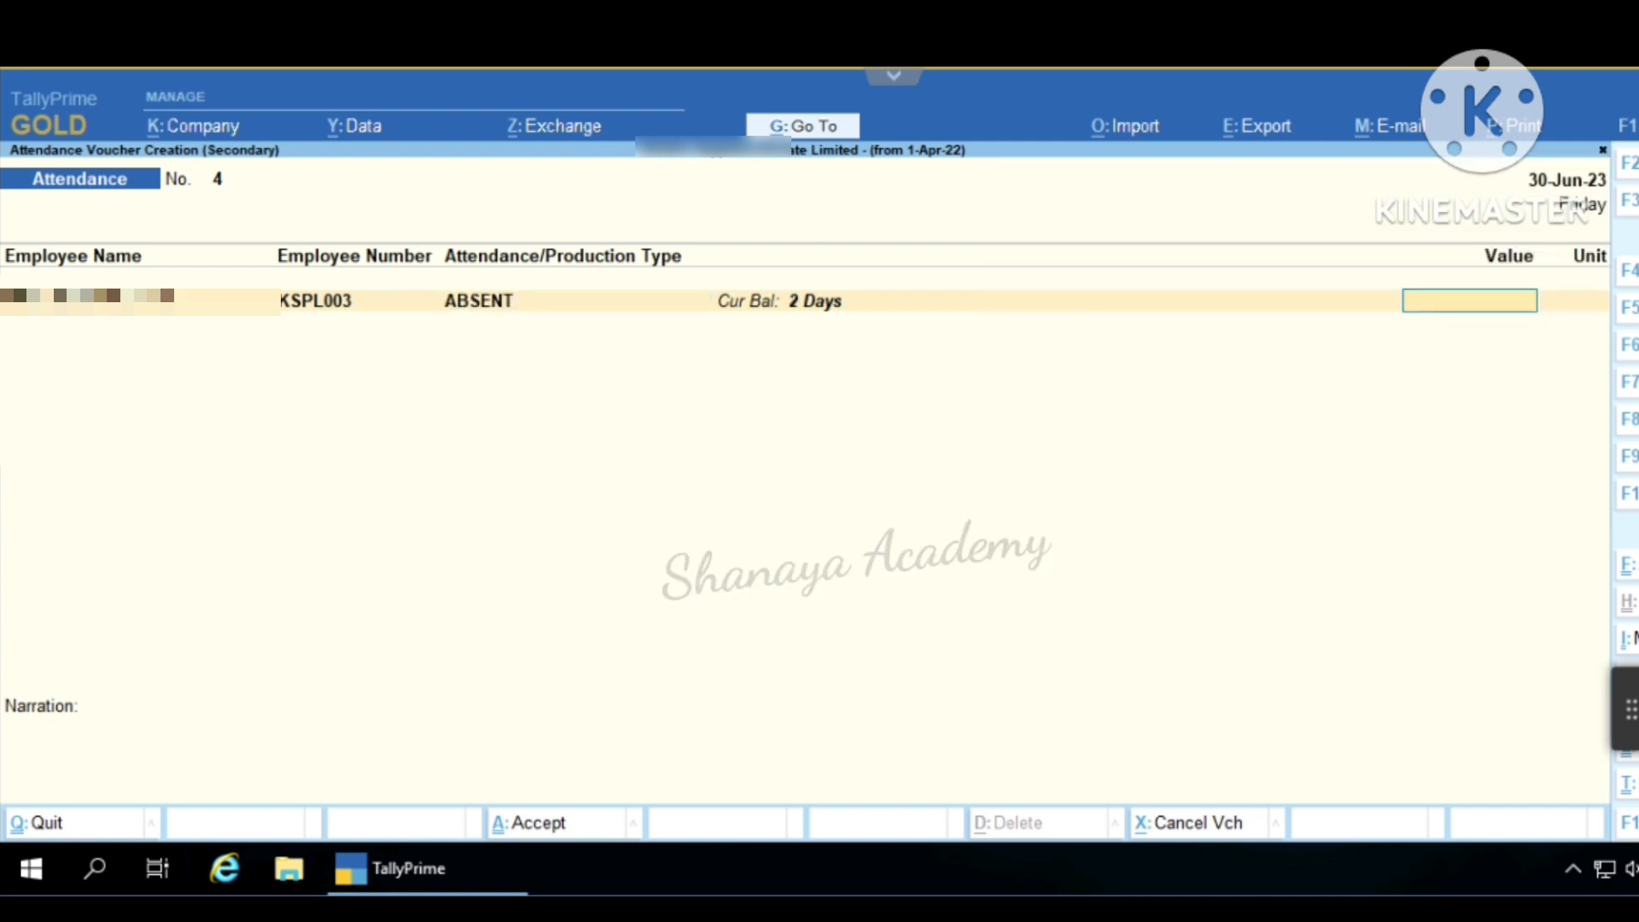
{"action": "type", "text": "1"}
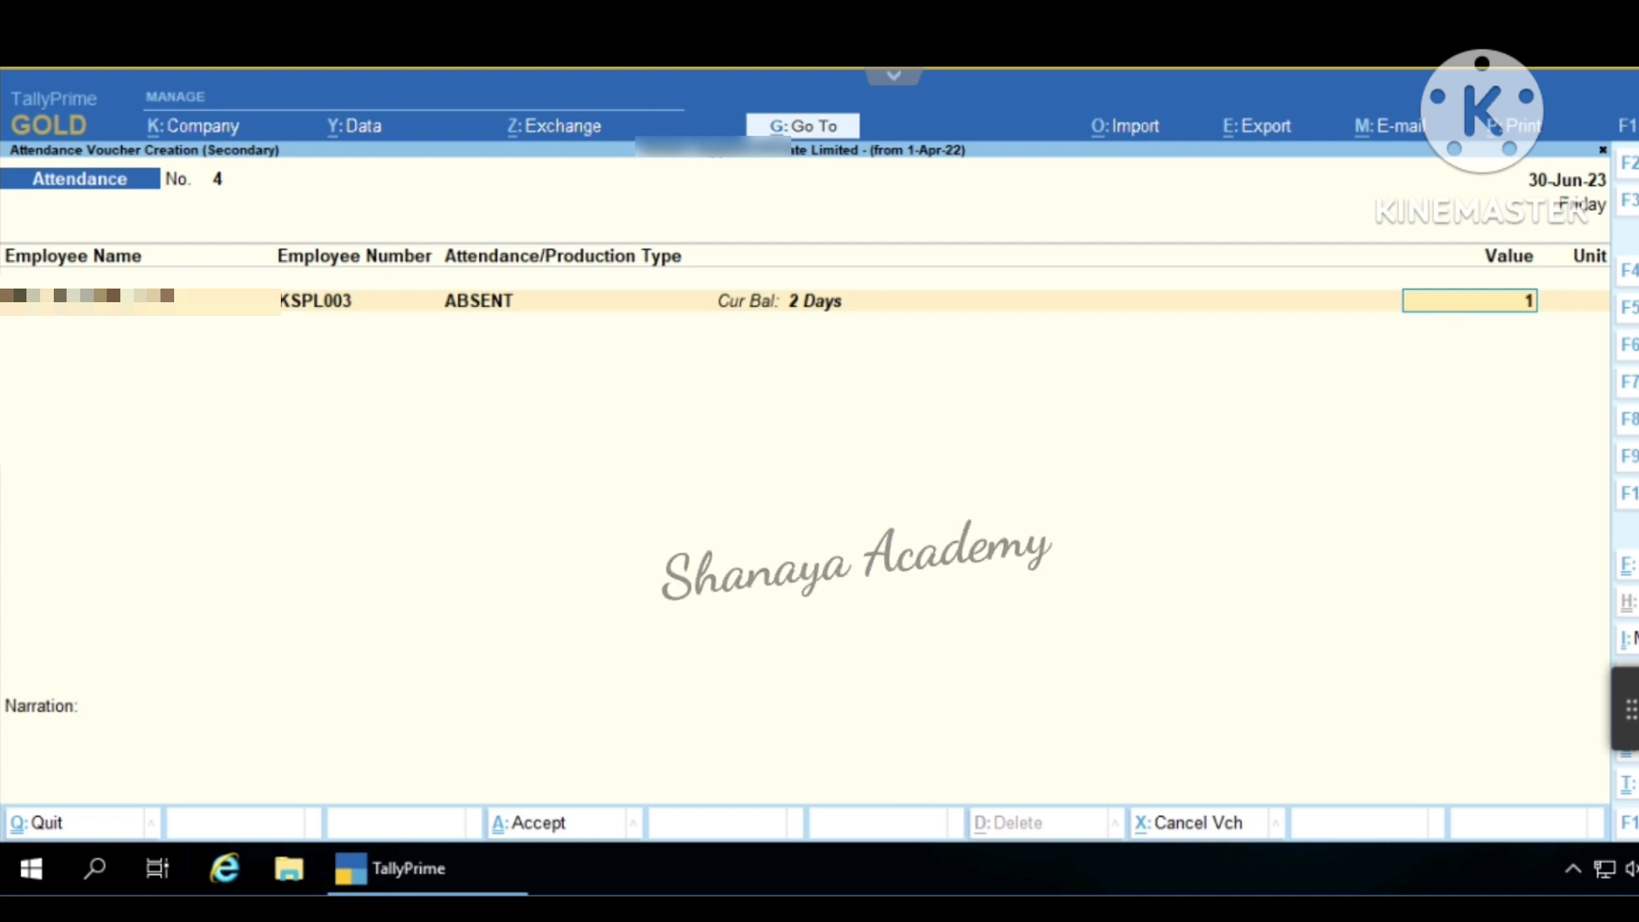
{"action": "key", "text": "Return"}
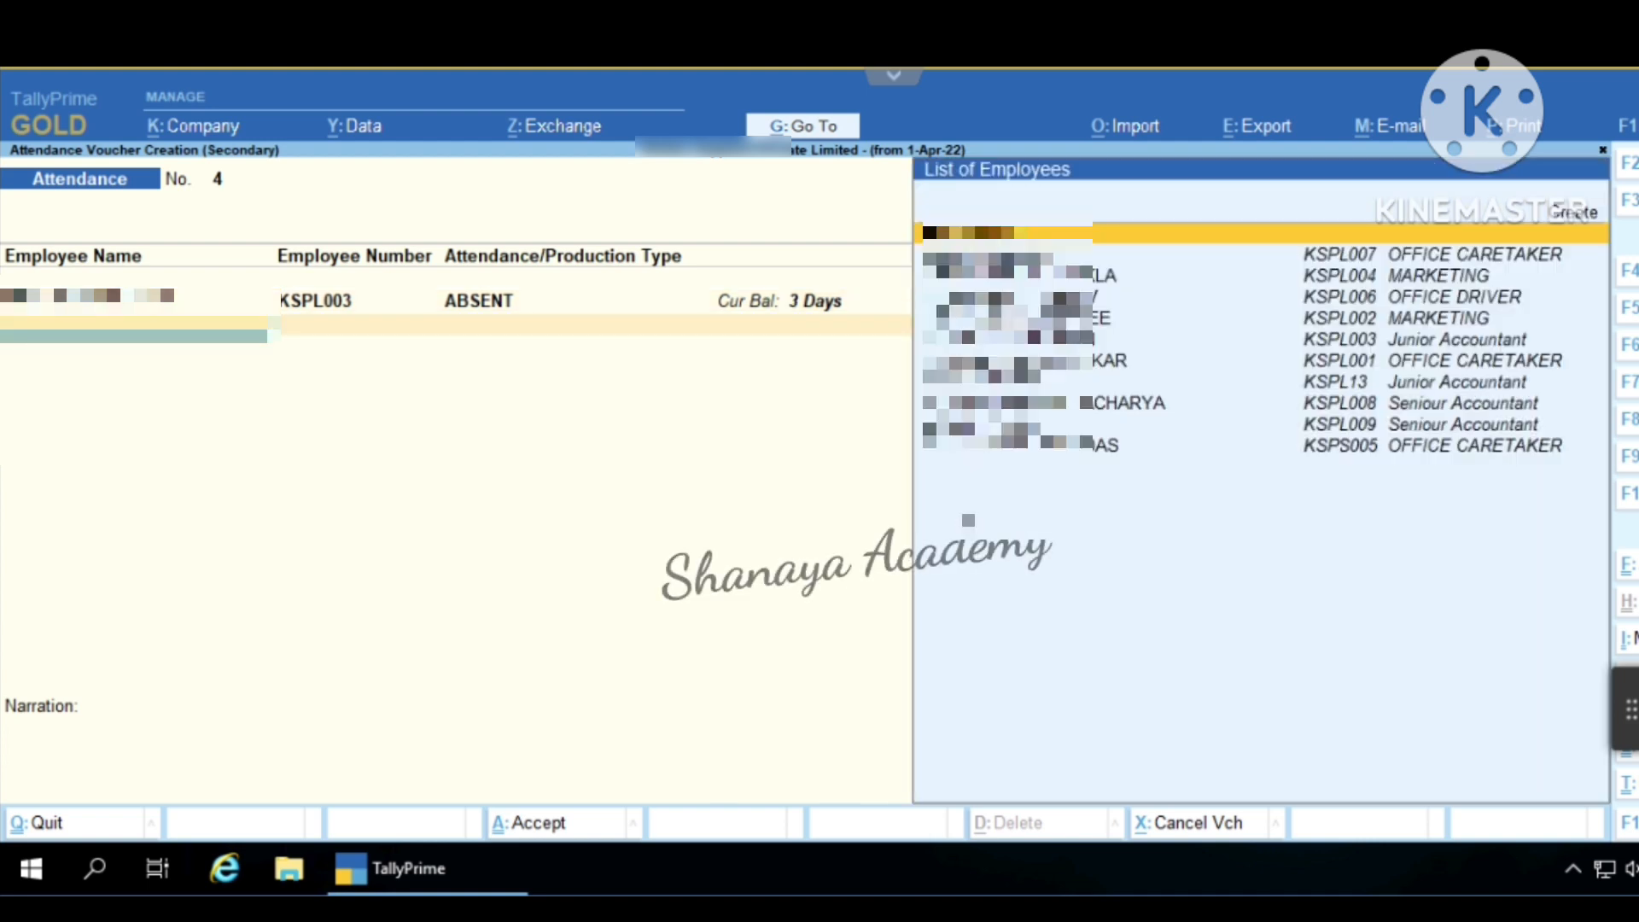
{"action": "key", "text": "Return"}
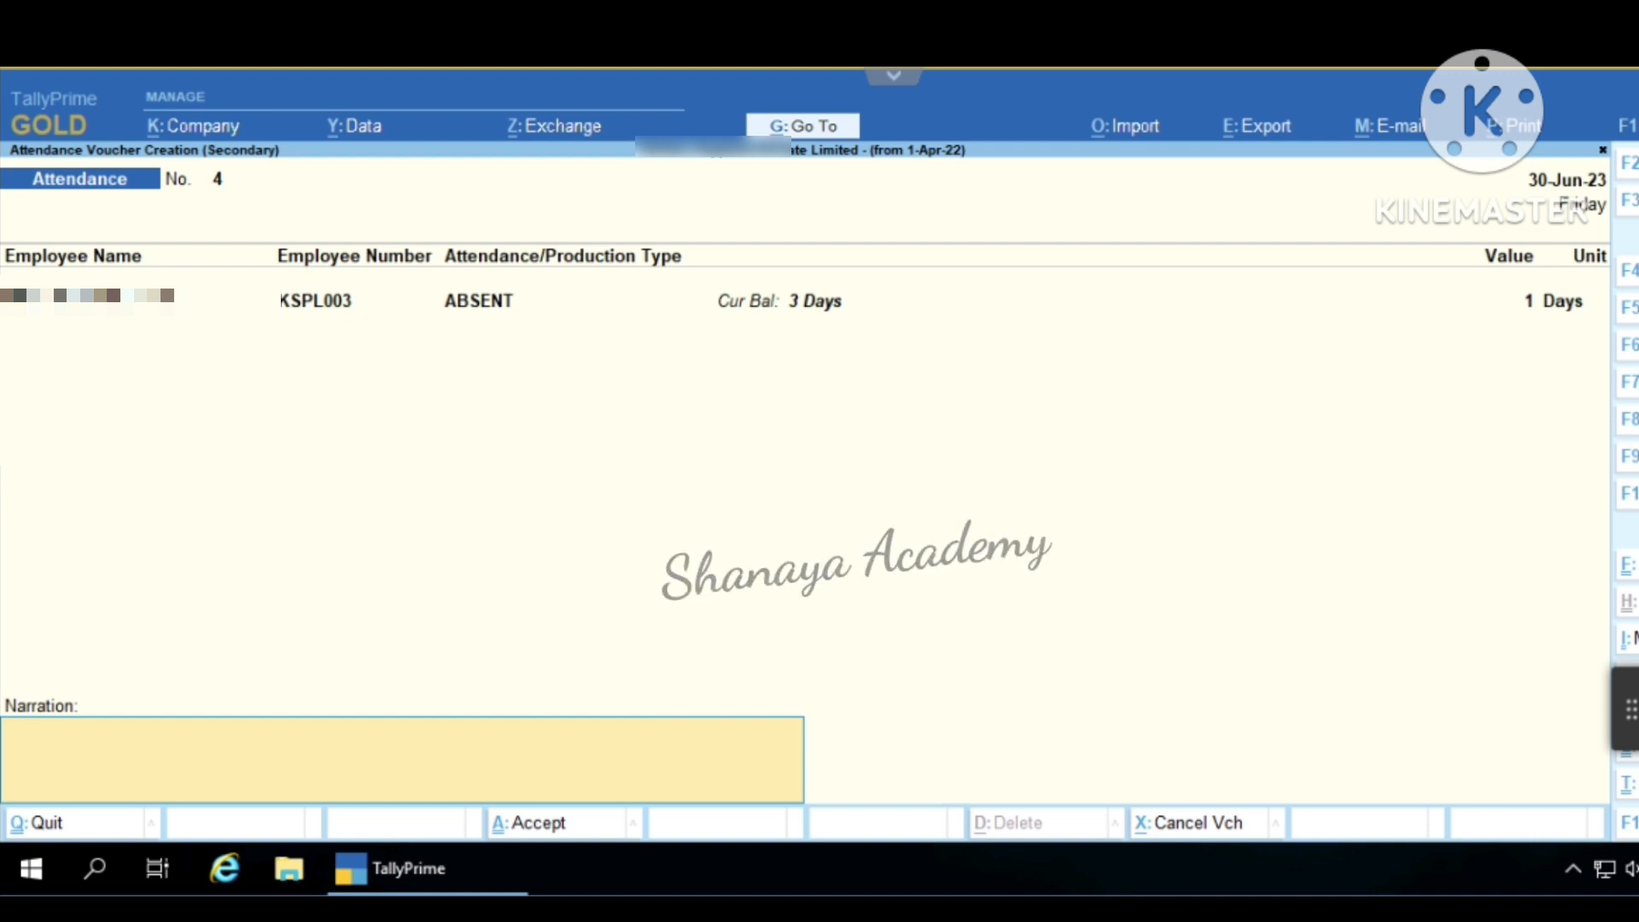
{"action": "key", "text": "Return"}
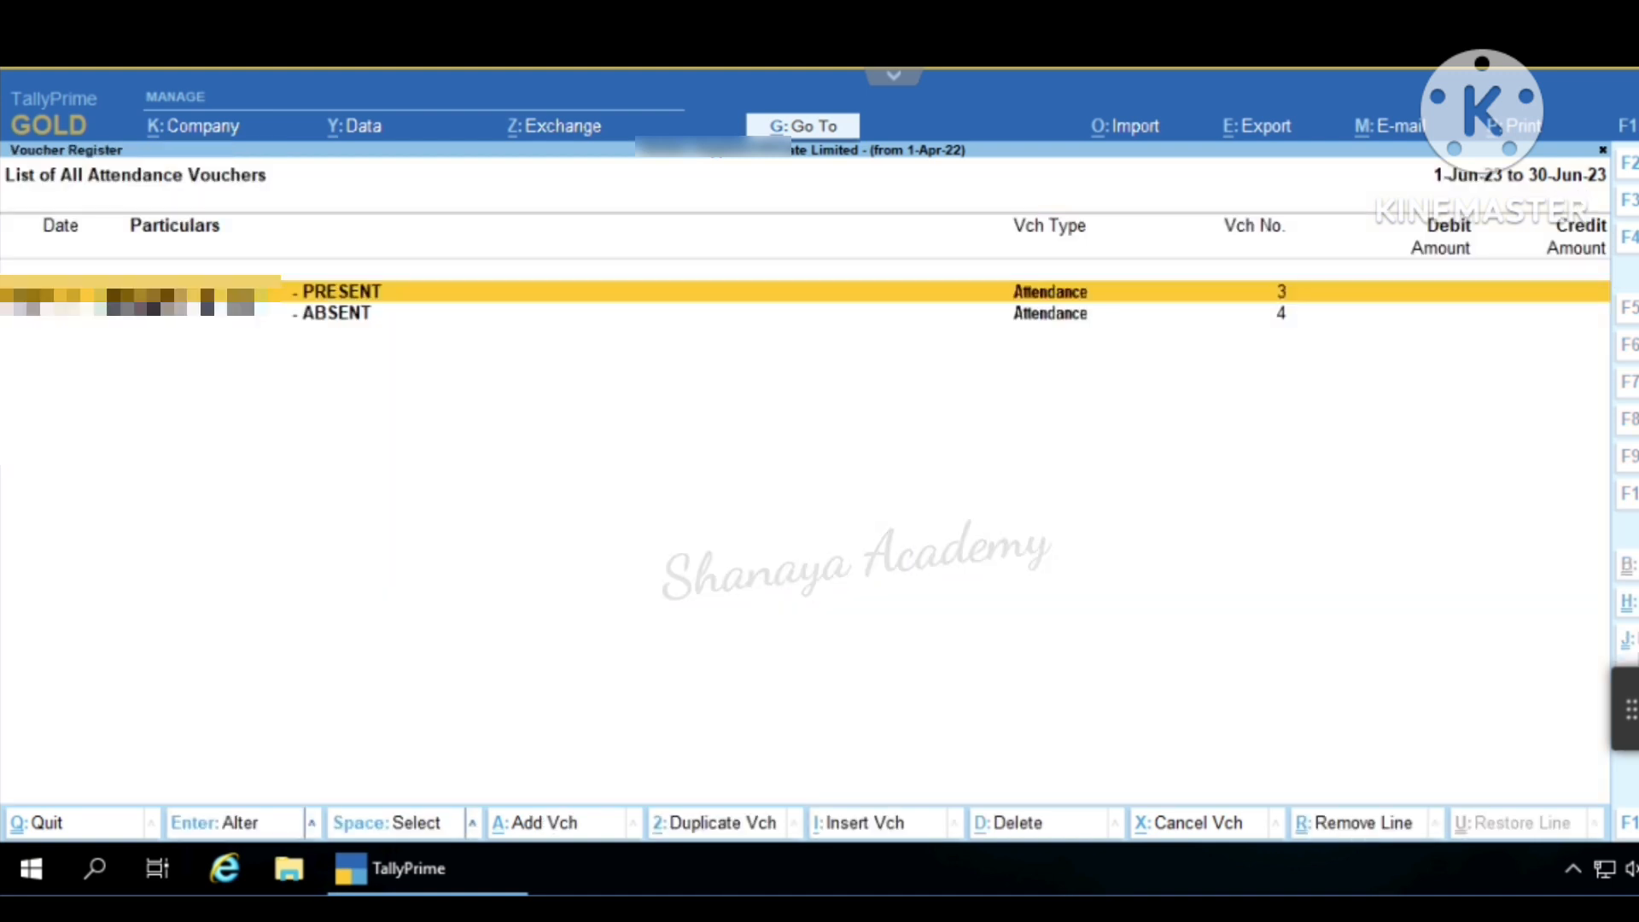
- Leave the attendance vouchers and open the Payroll Register from the payroll reports
{"action": "key", "text": "Escape"}
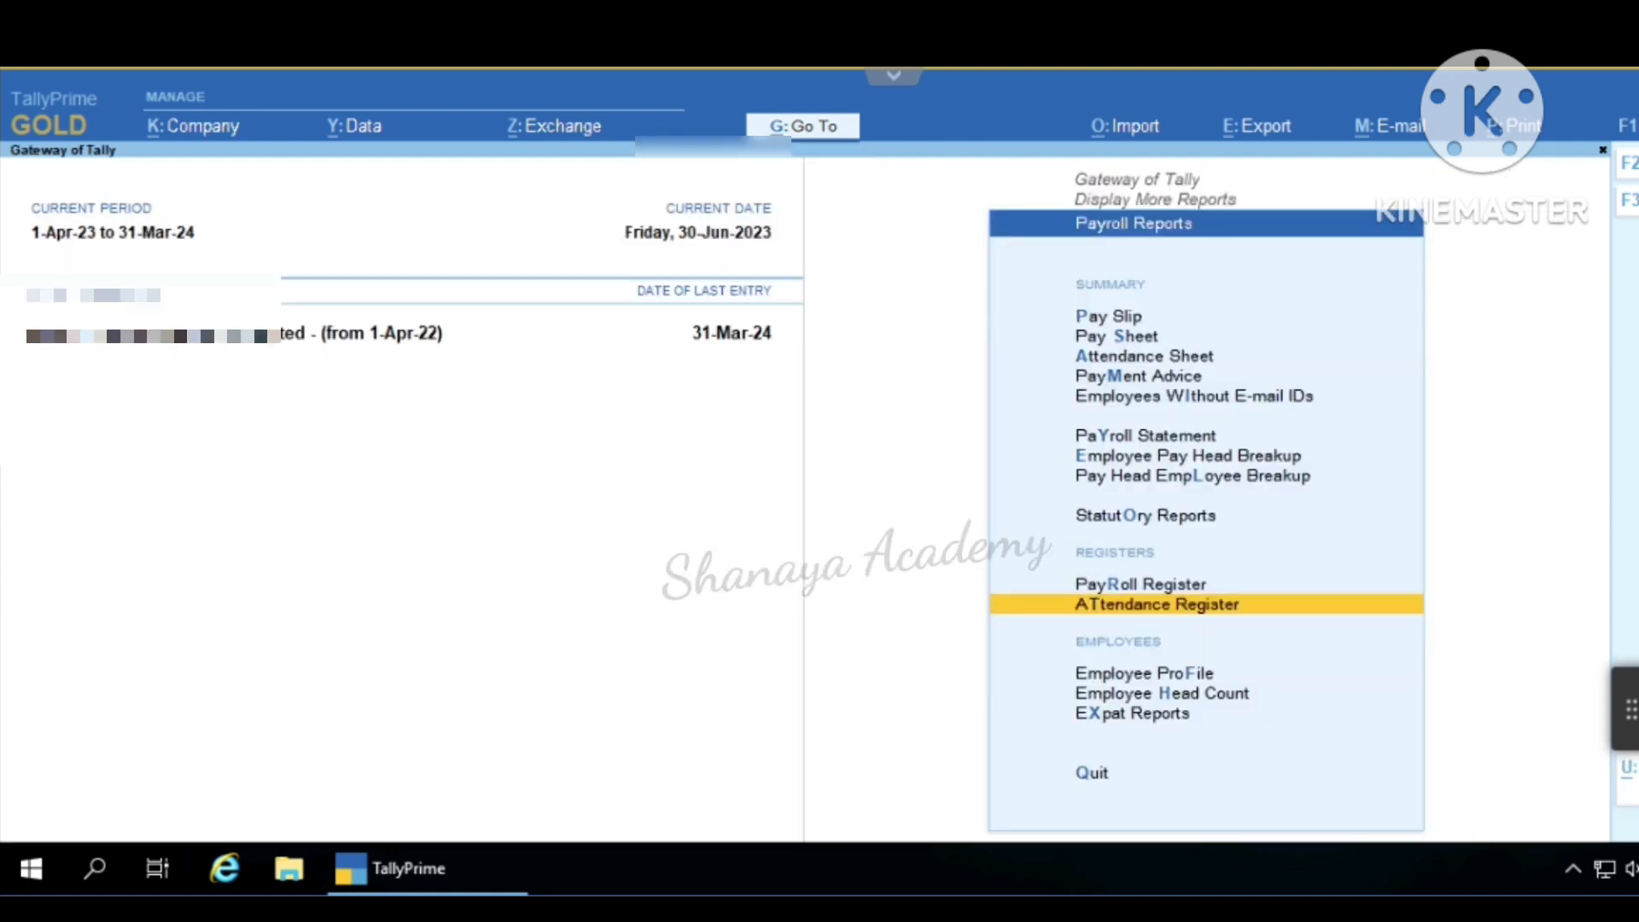
{"action": "key", "text": "Up"}
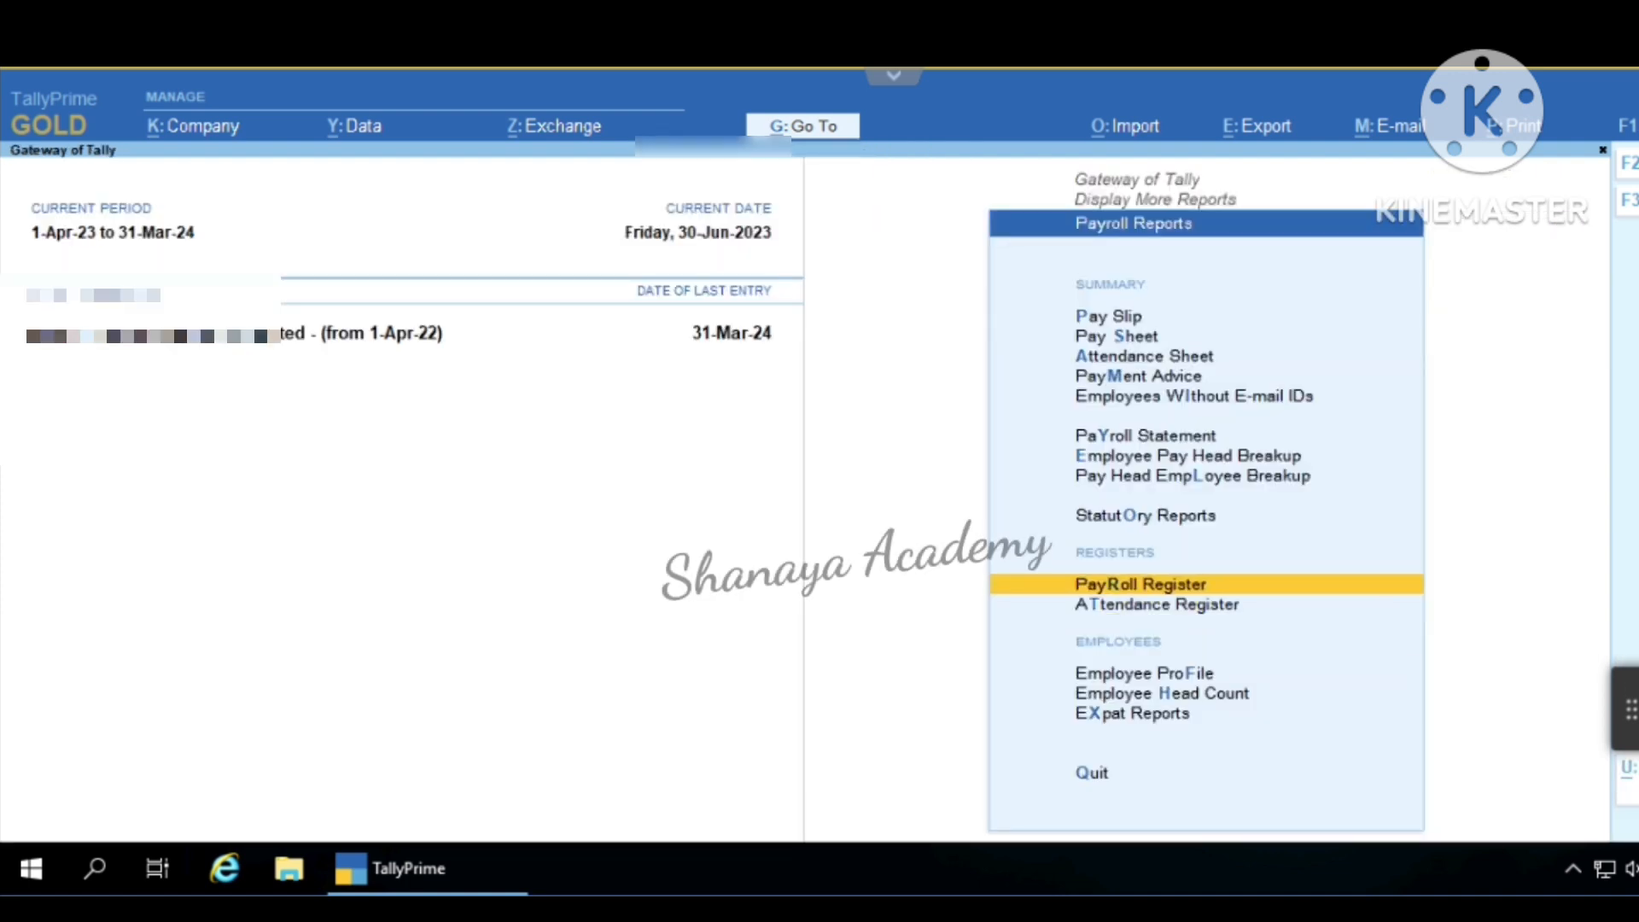
{"action": "key", "text": "Return"}
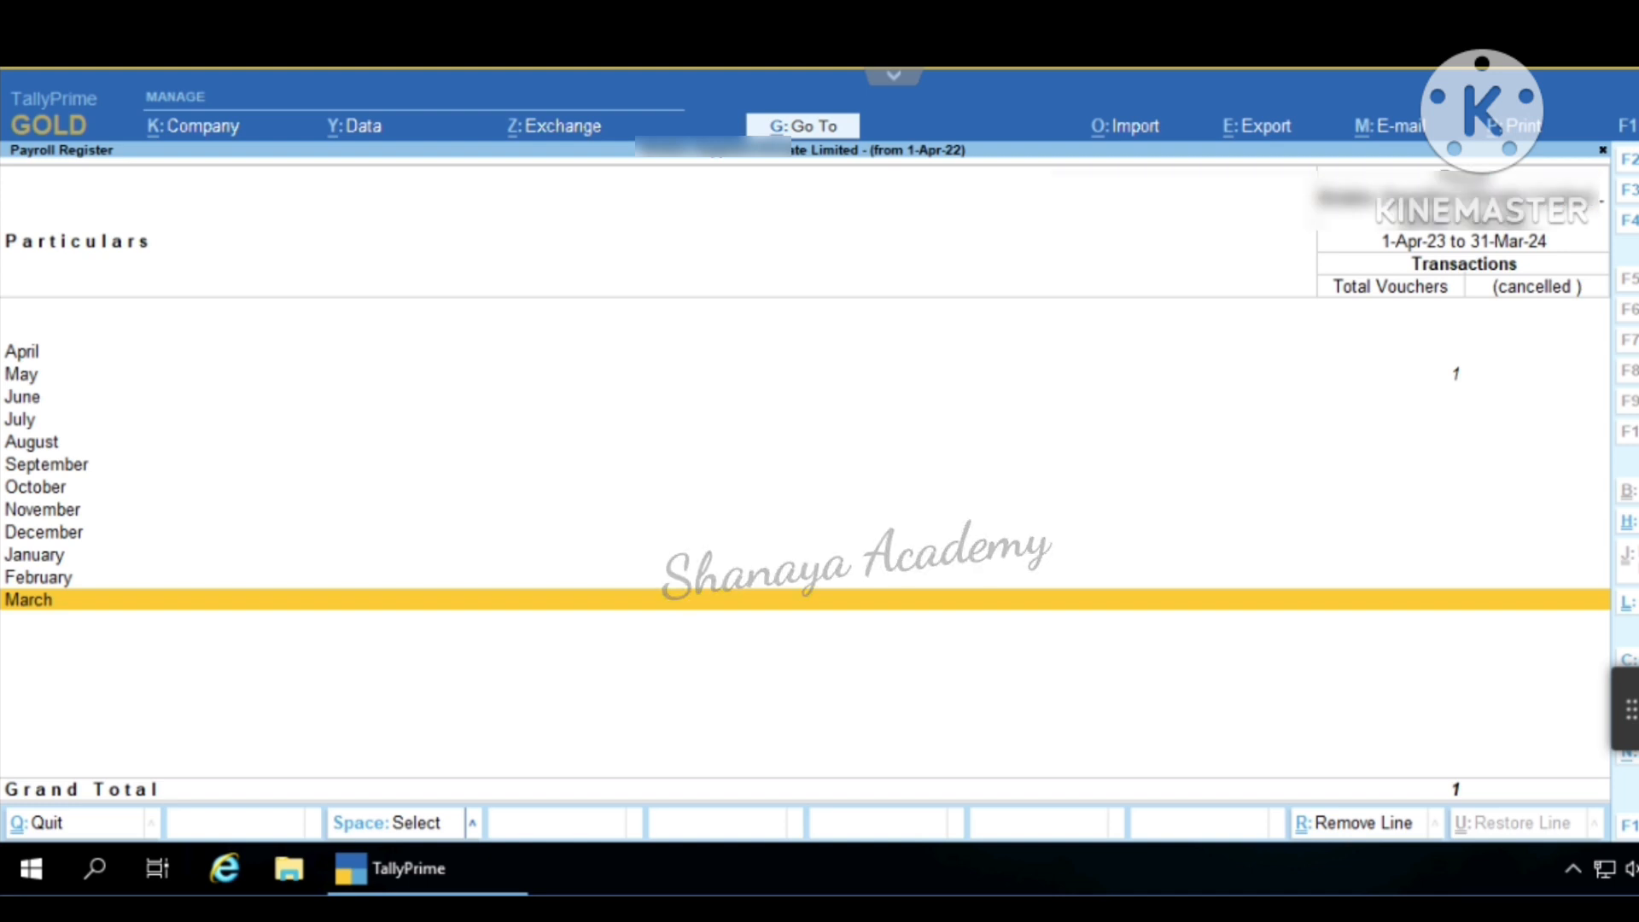
- List the payroll vouchers recorded for May in the Payroll Register
{"action": "key", "text": "Up"}
{"action": "key", "text": "Up"}
{"action": "key", "text": "Up"}
{"action": "key", "text": "Up"}
{"action": "key", "text": "Up"}
{"action": "key", "text": "Up"}
{"action": "key", "text": "Up"}
{"action": "key", "text": "Up"}
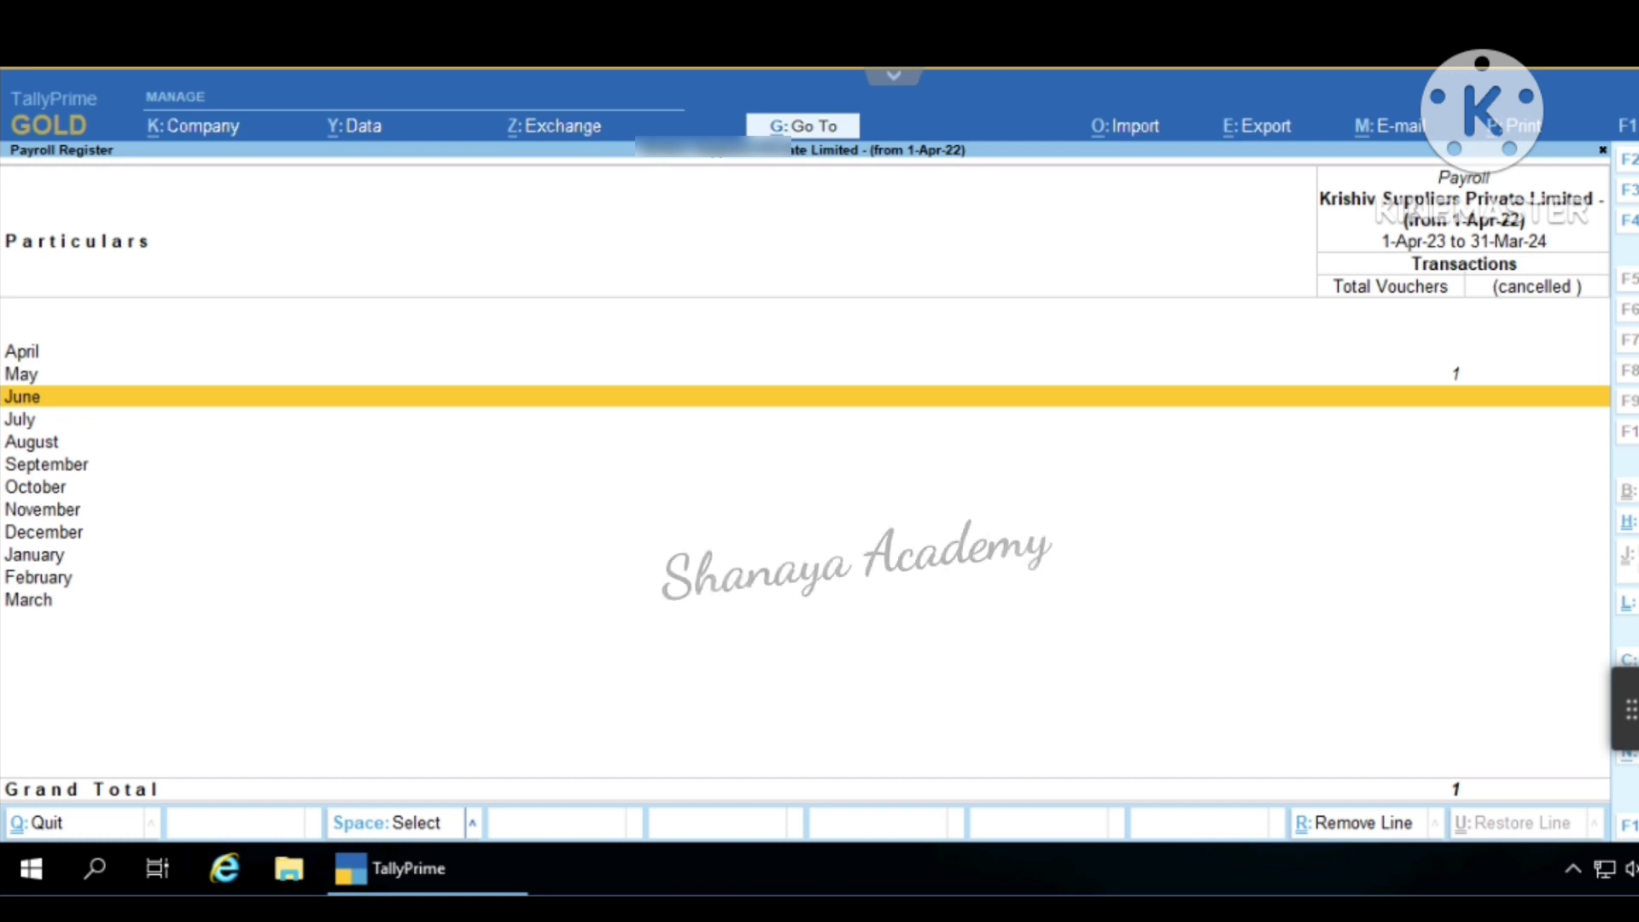
{"action": "key", "text": "Up"}
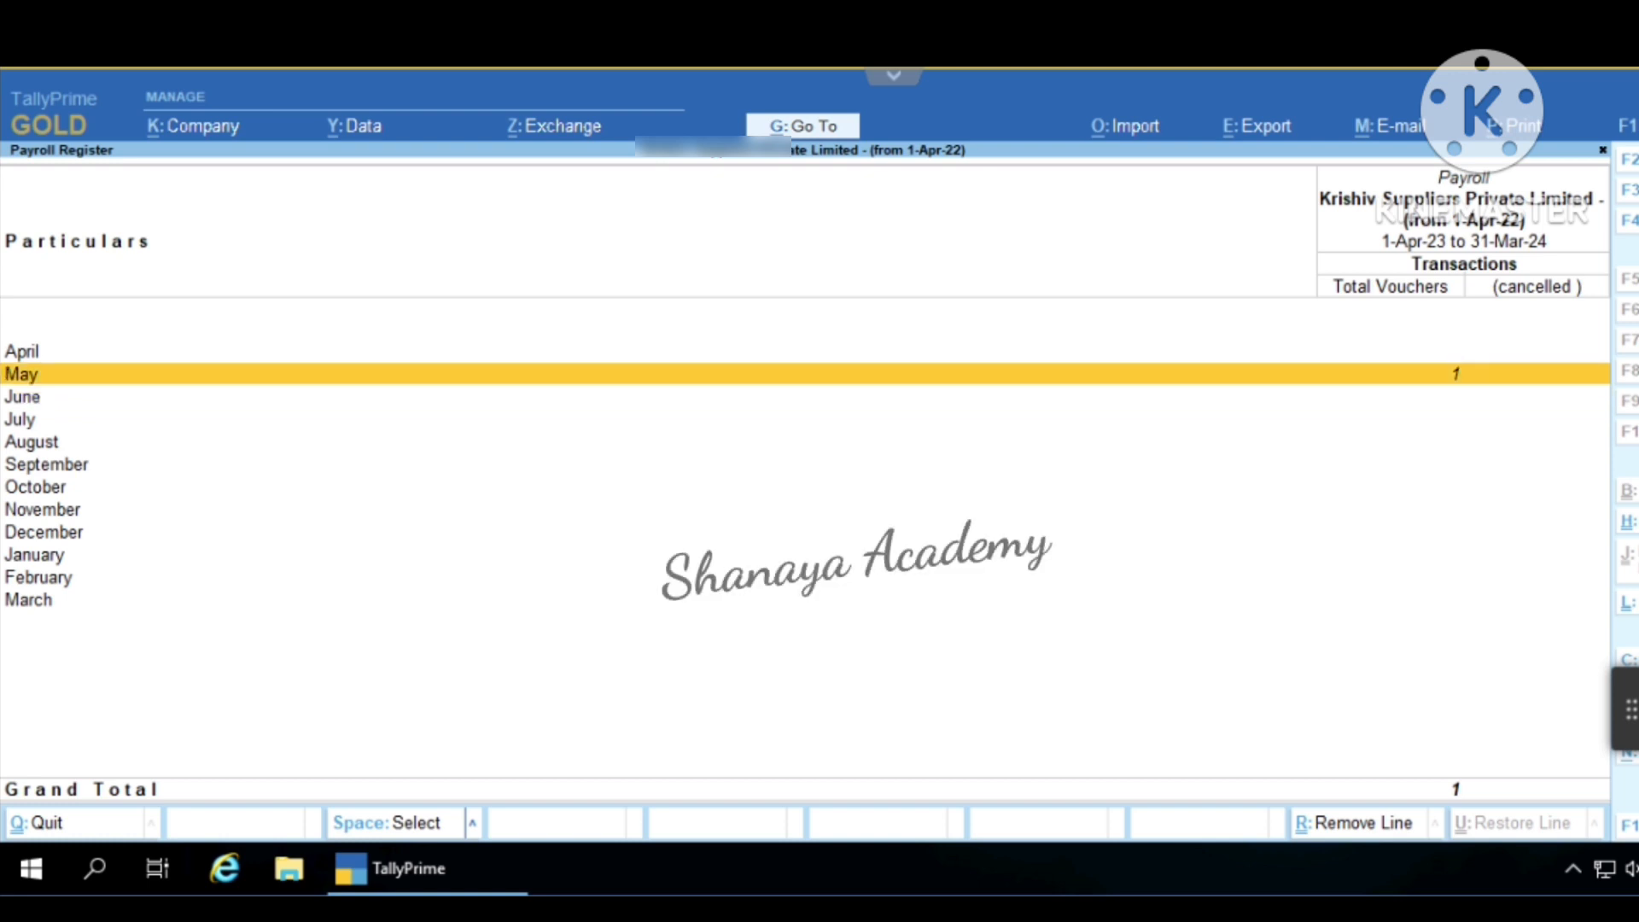
{"action": "key", "text": "Down"}
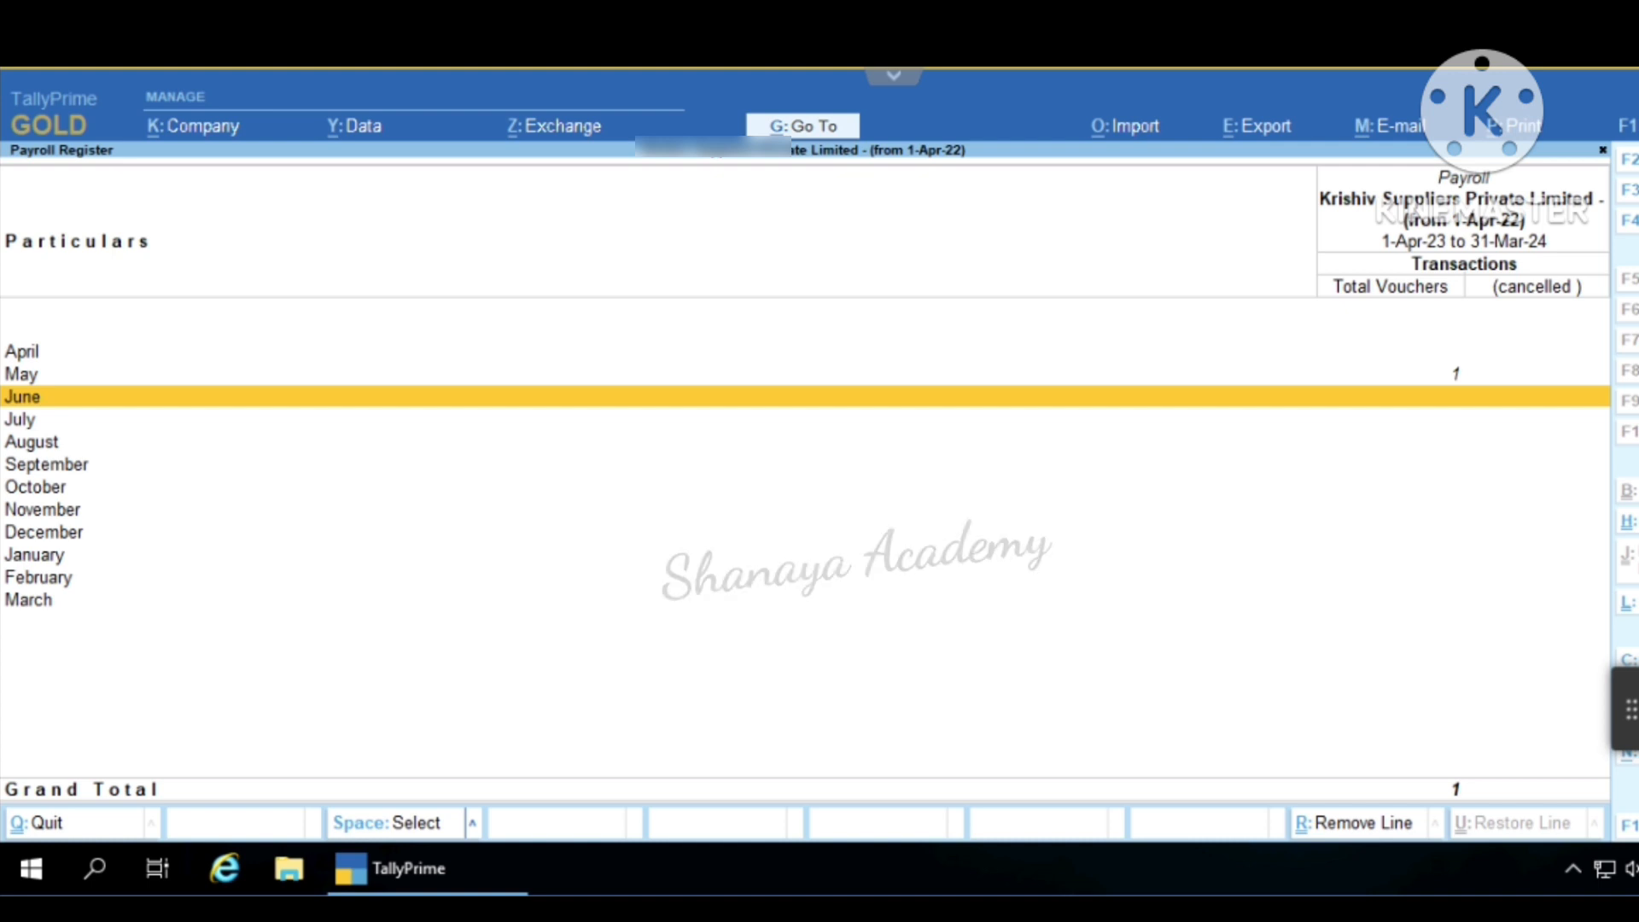
{"action": "key", "text": "Up"}
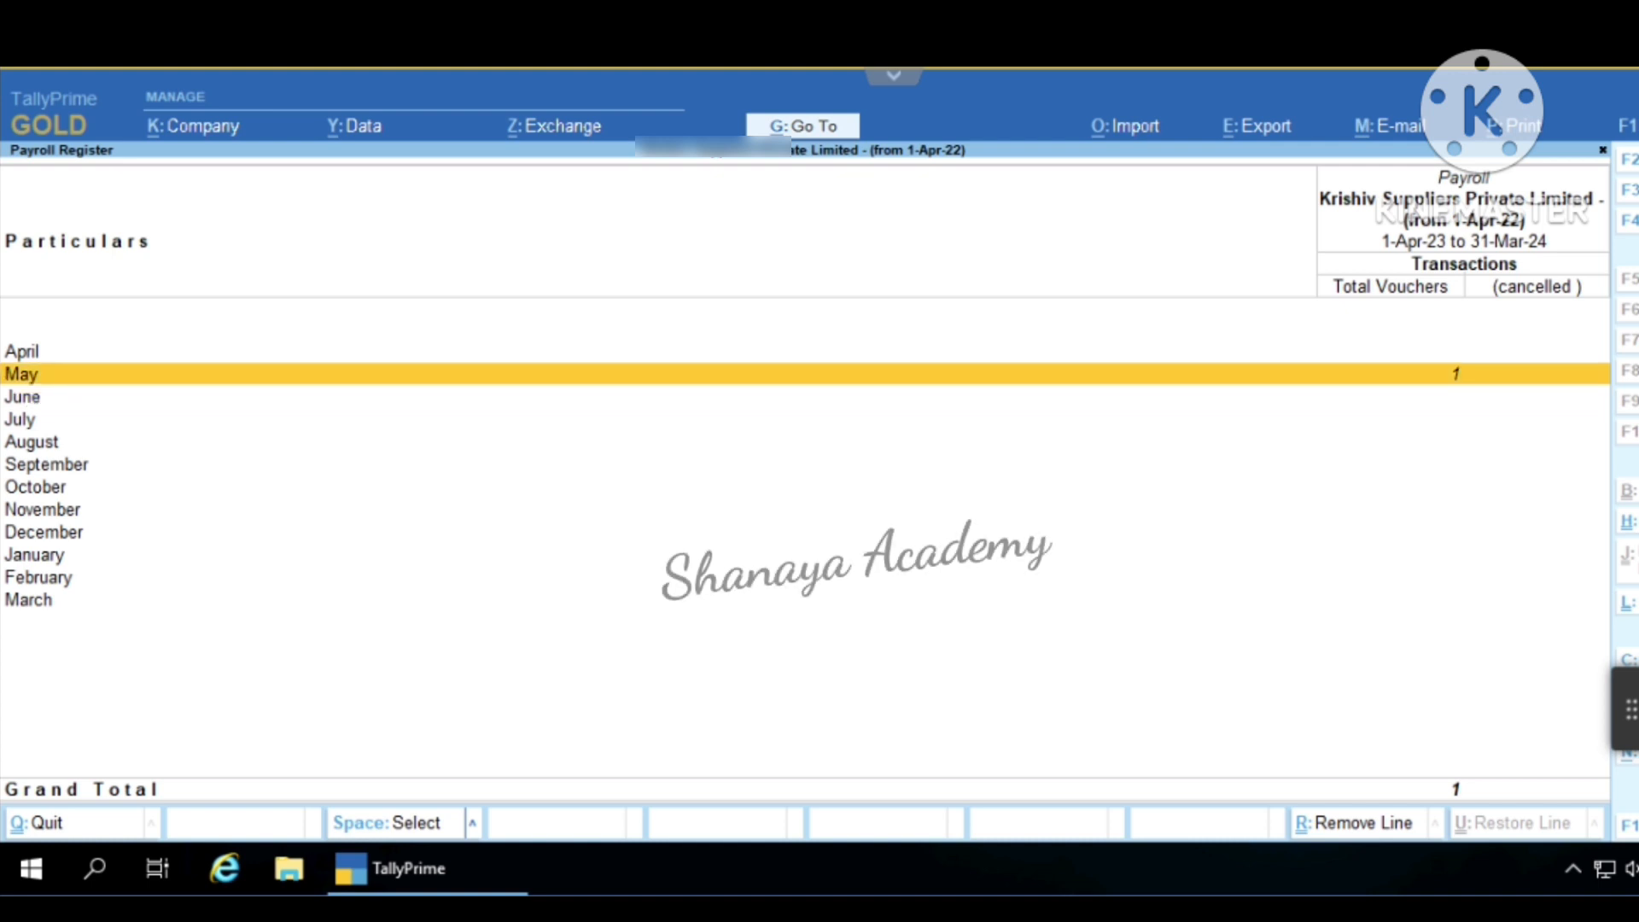
{"action": "key", "text": "Return"}
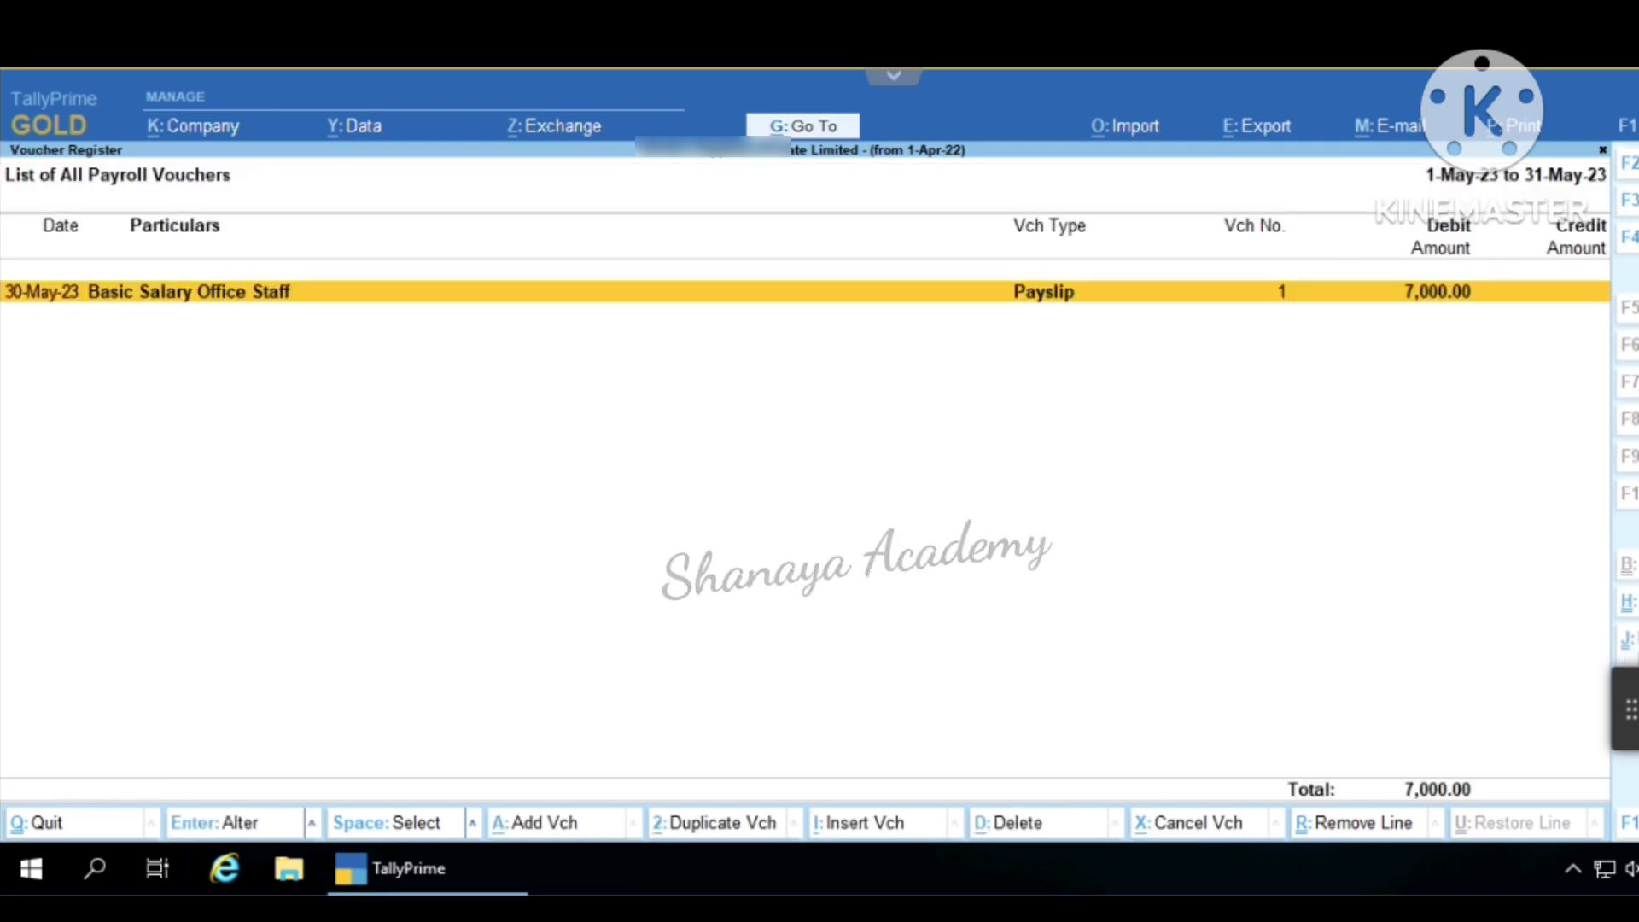
- Start a new payslip voucher from May's list and select the Junior Accountant from the attendance vouchers as its employee
{"action": "left_click", "coordinate": [537, 828]}
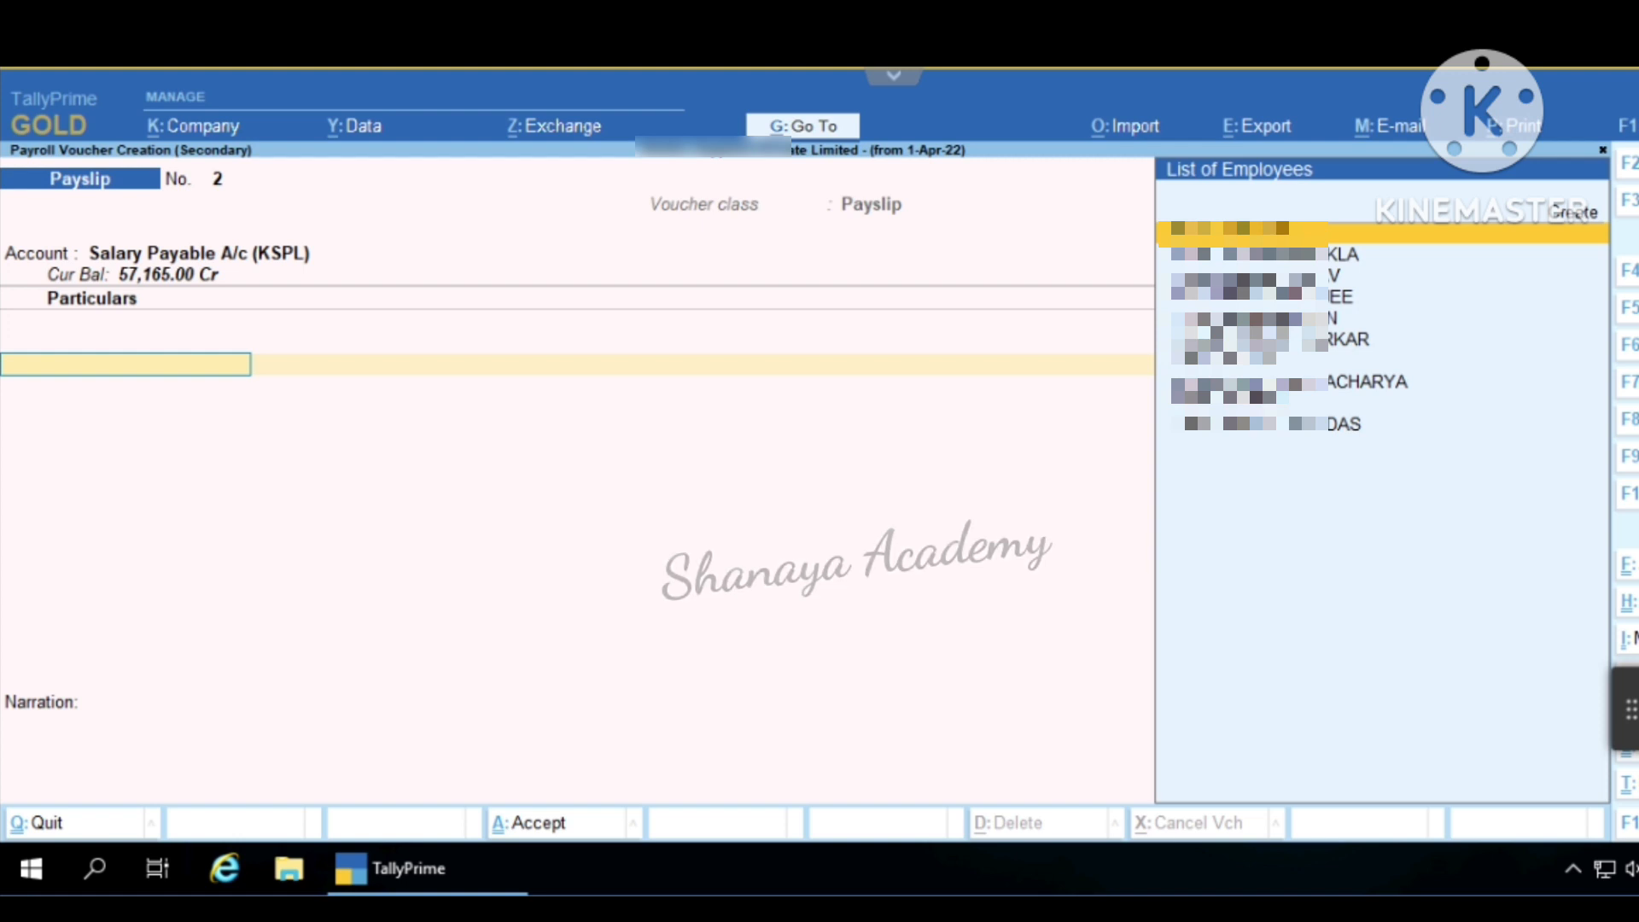
{"action": "type", "text": "das"}
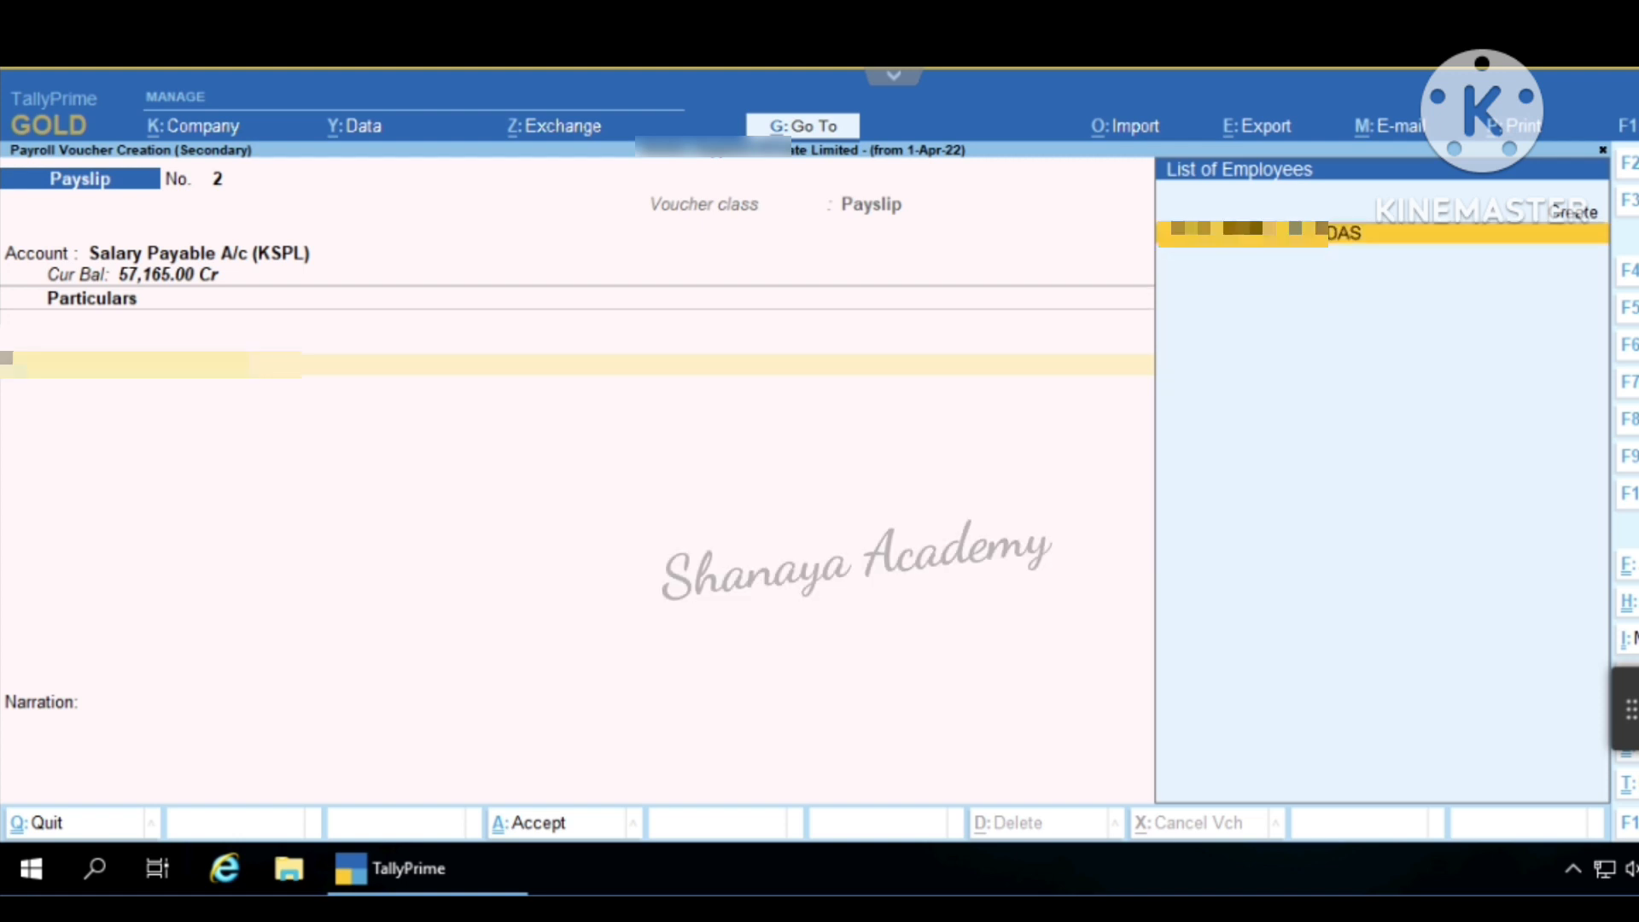
{"action": "key", "text": "BackSpace"}
{"action": "key", "text": "BackSpace"}
{"action": "key", "text": "BackSpace"}
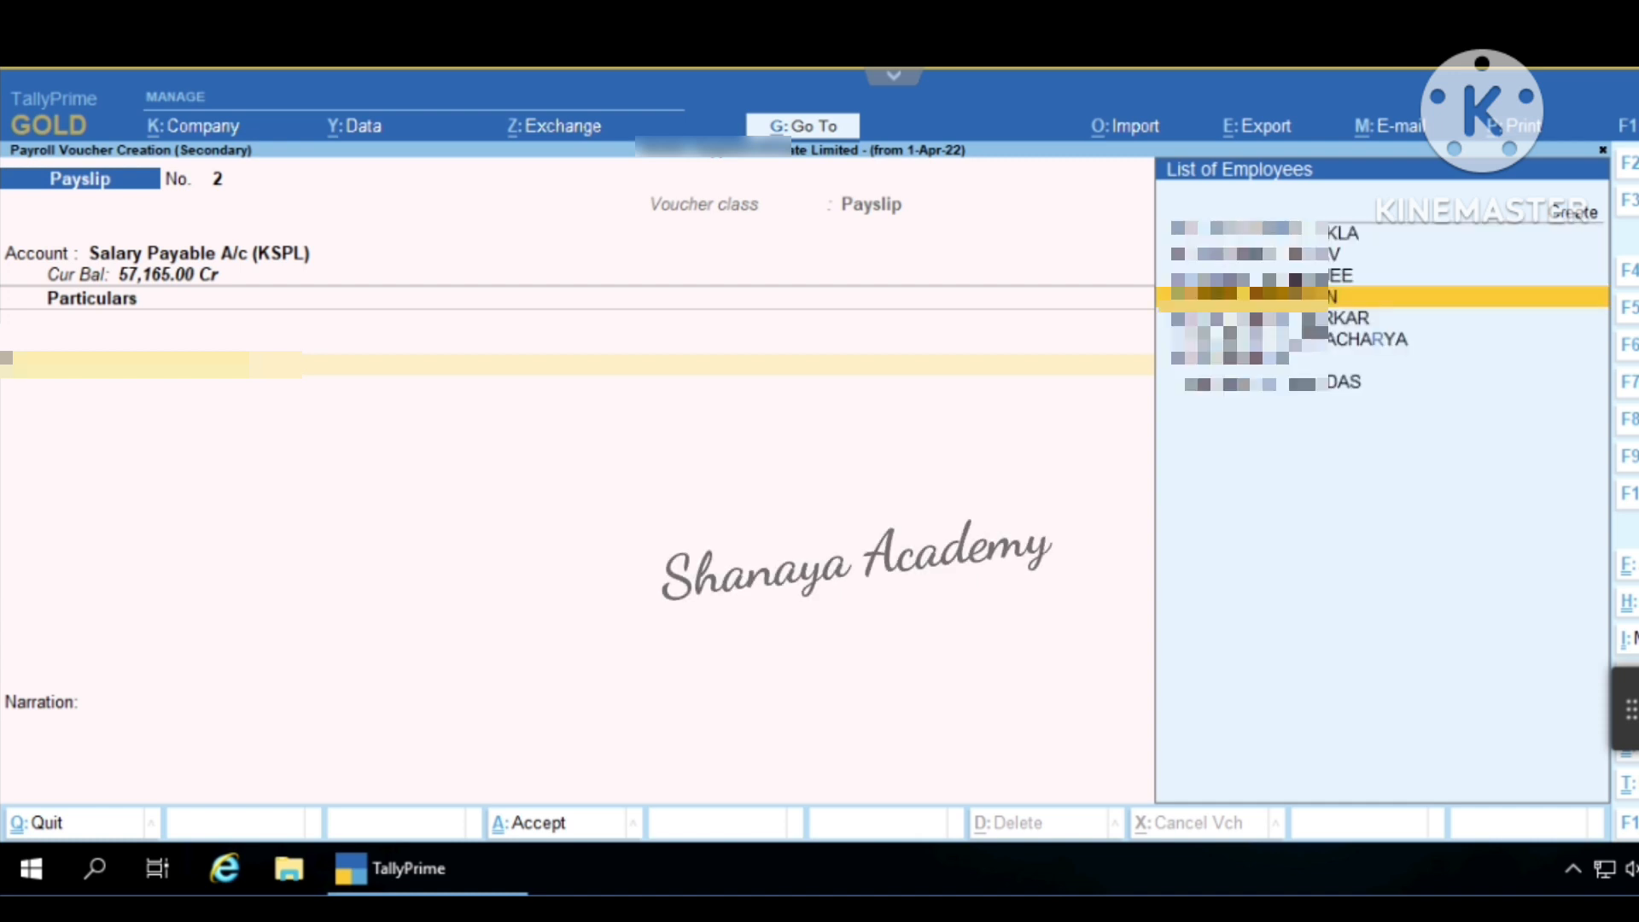
{"action": "type", "text": "n"}
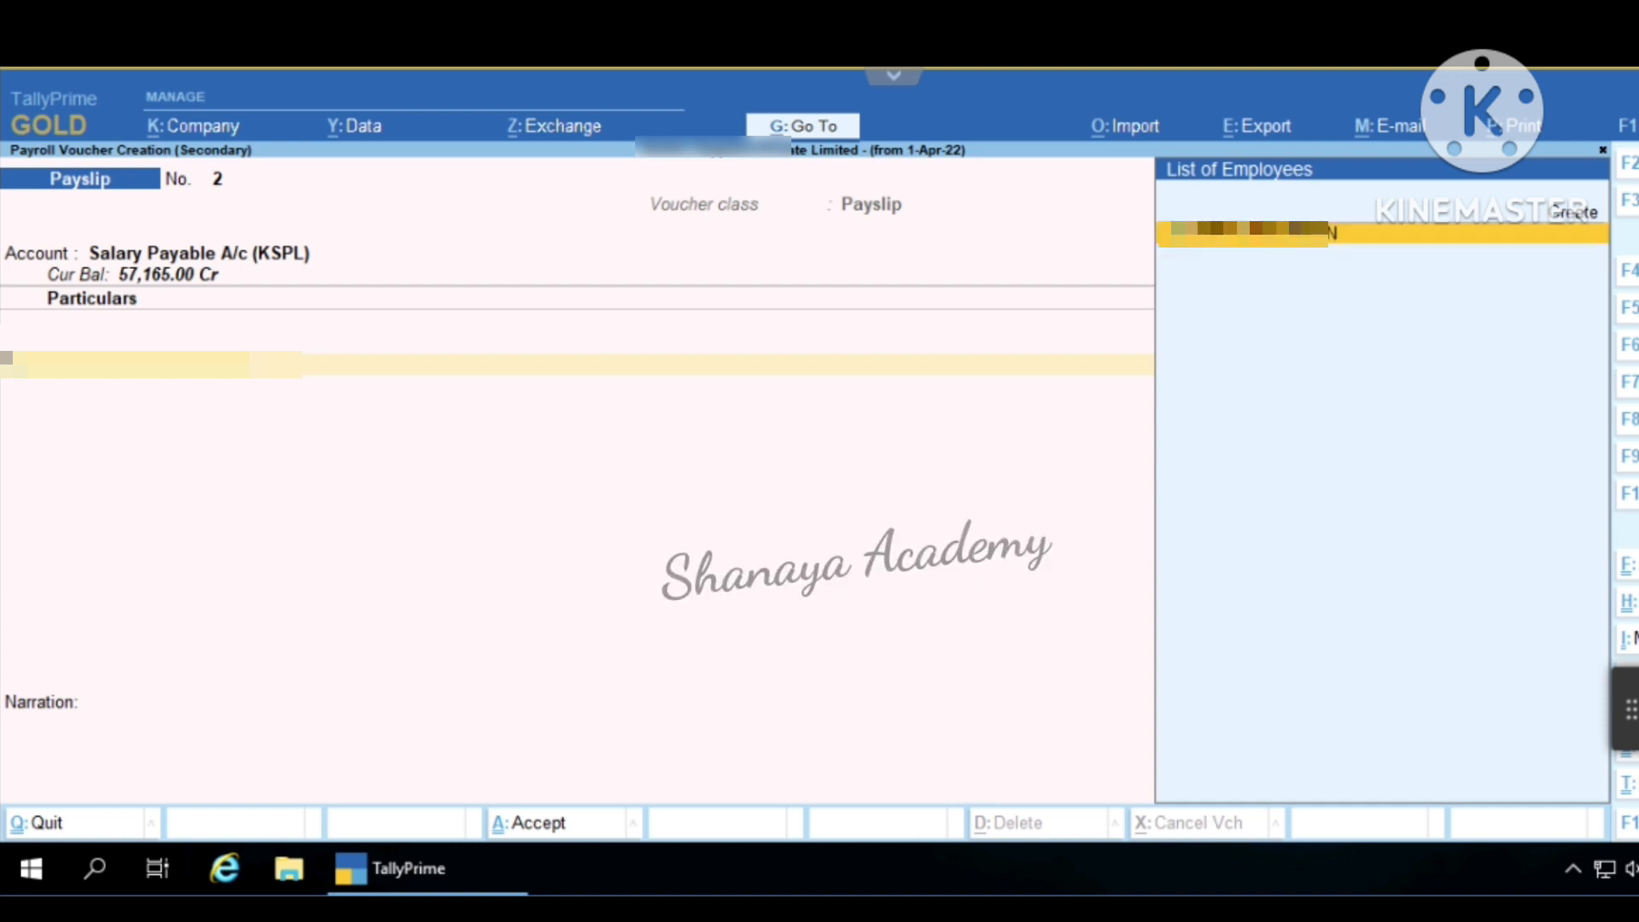
{"action": "key", "text": "Return"}
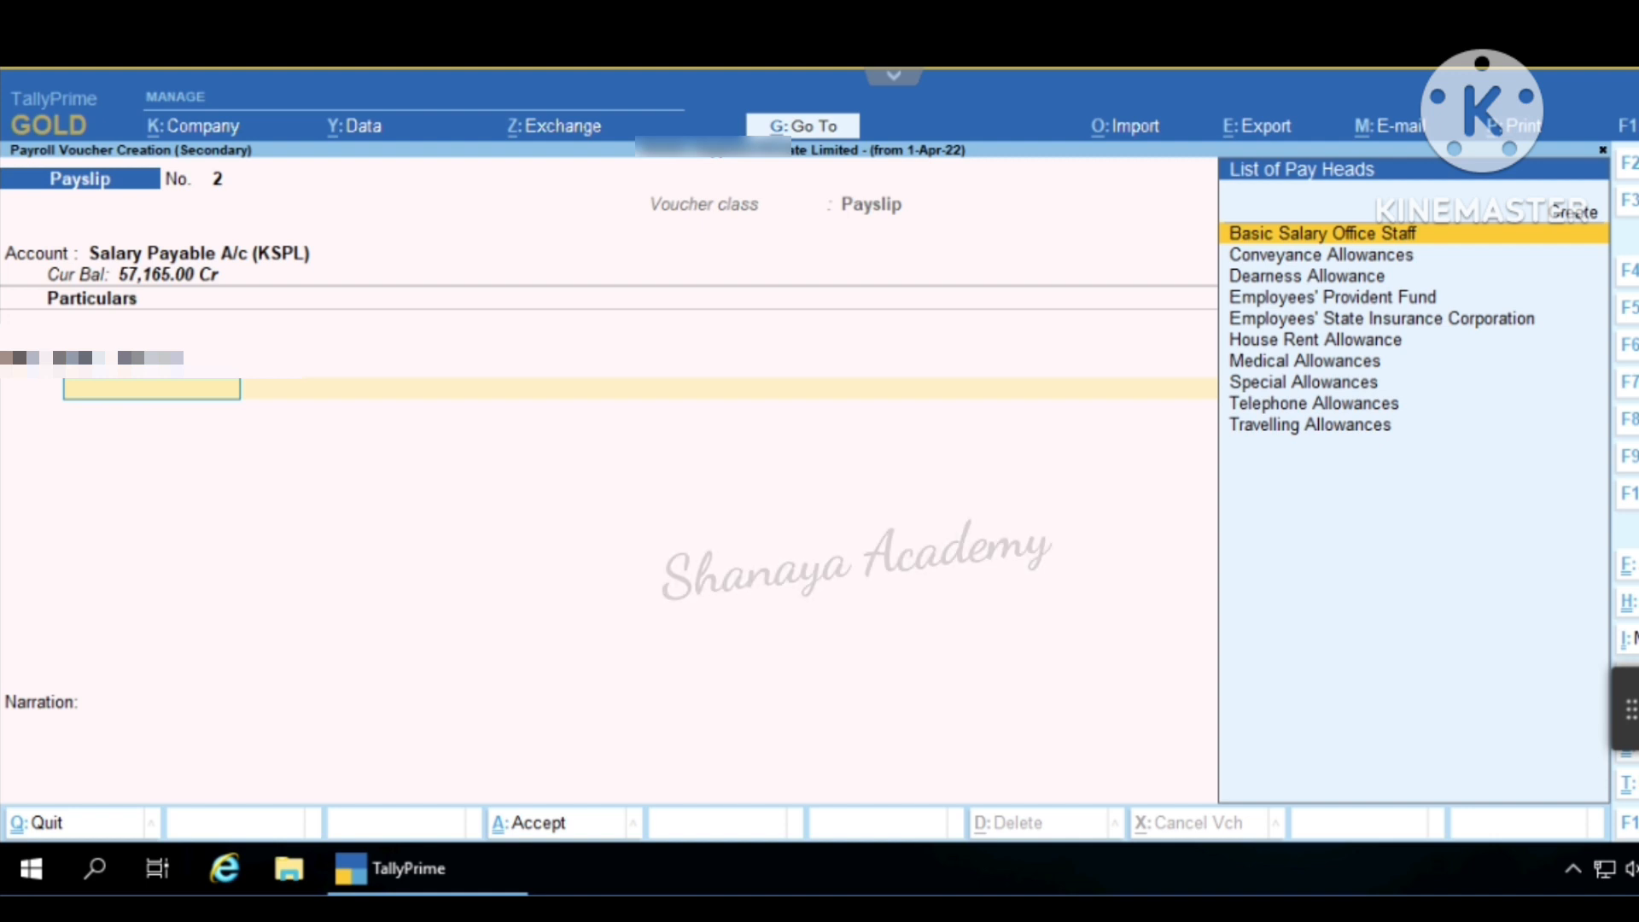
- Add the Basic Salary Office Staff pay head to the payslip with a debit amount of 7,250
{"action": "key", "text": "Return"}
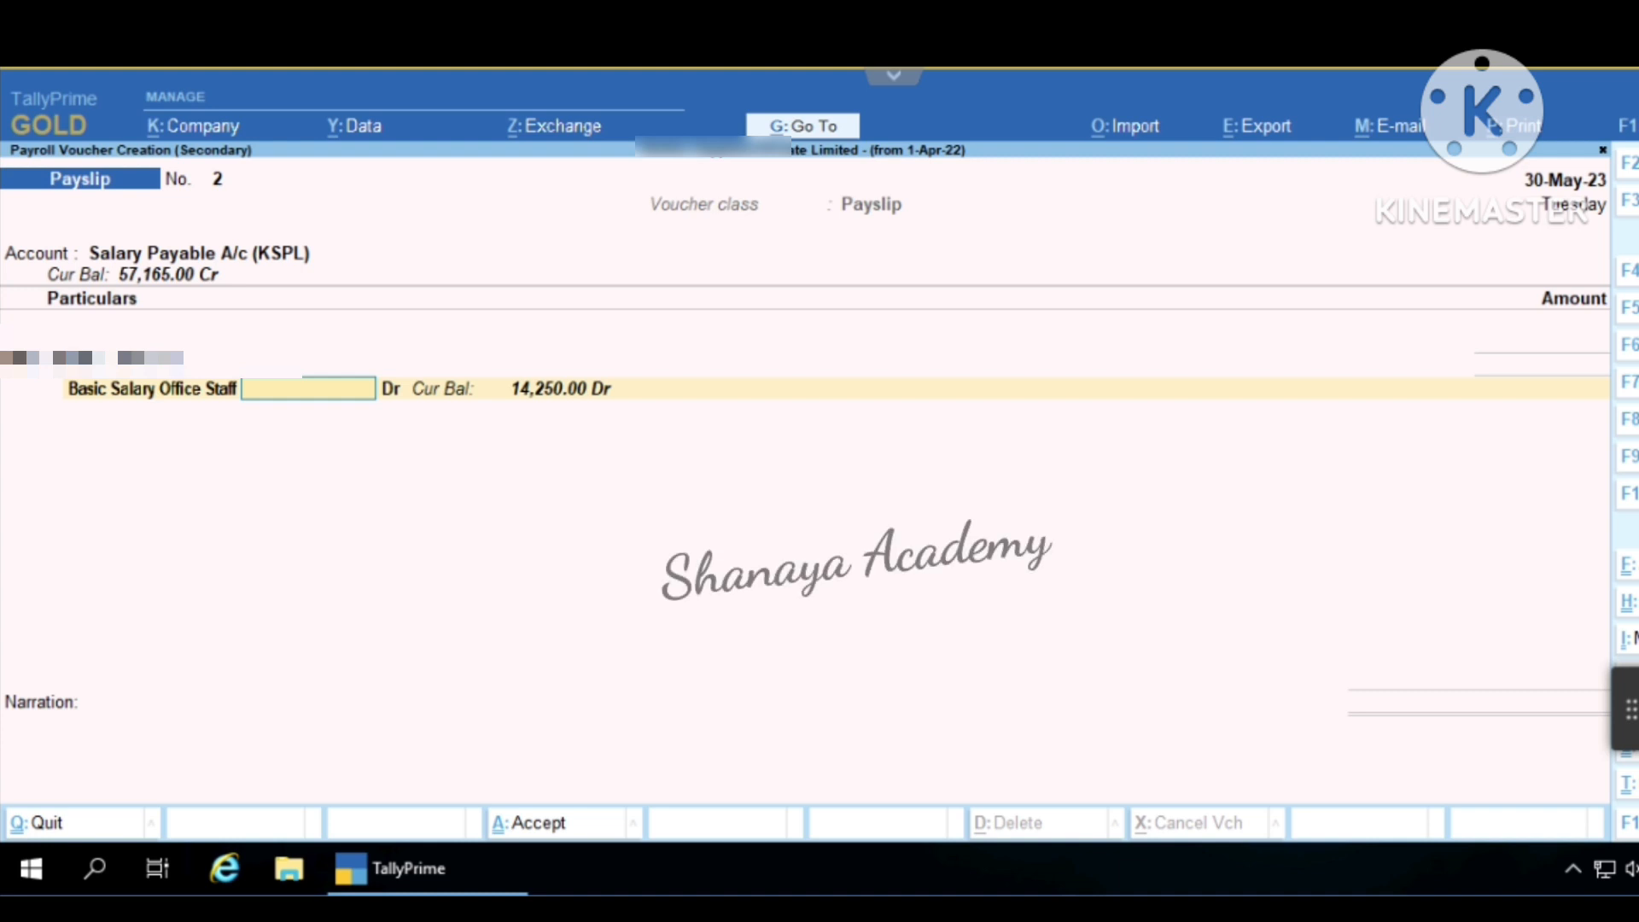
{"action": "type", "text": "7"}
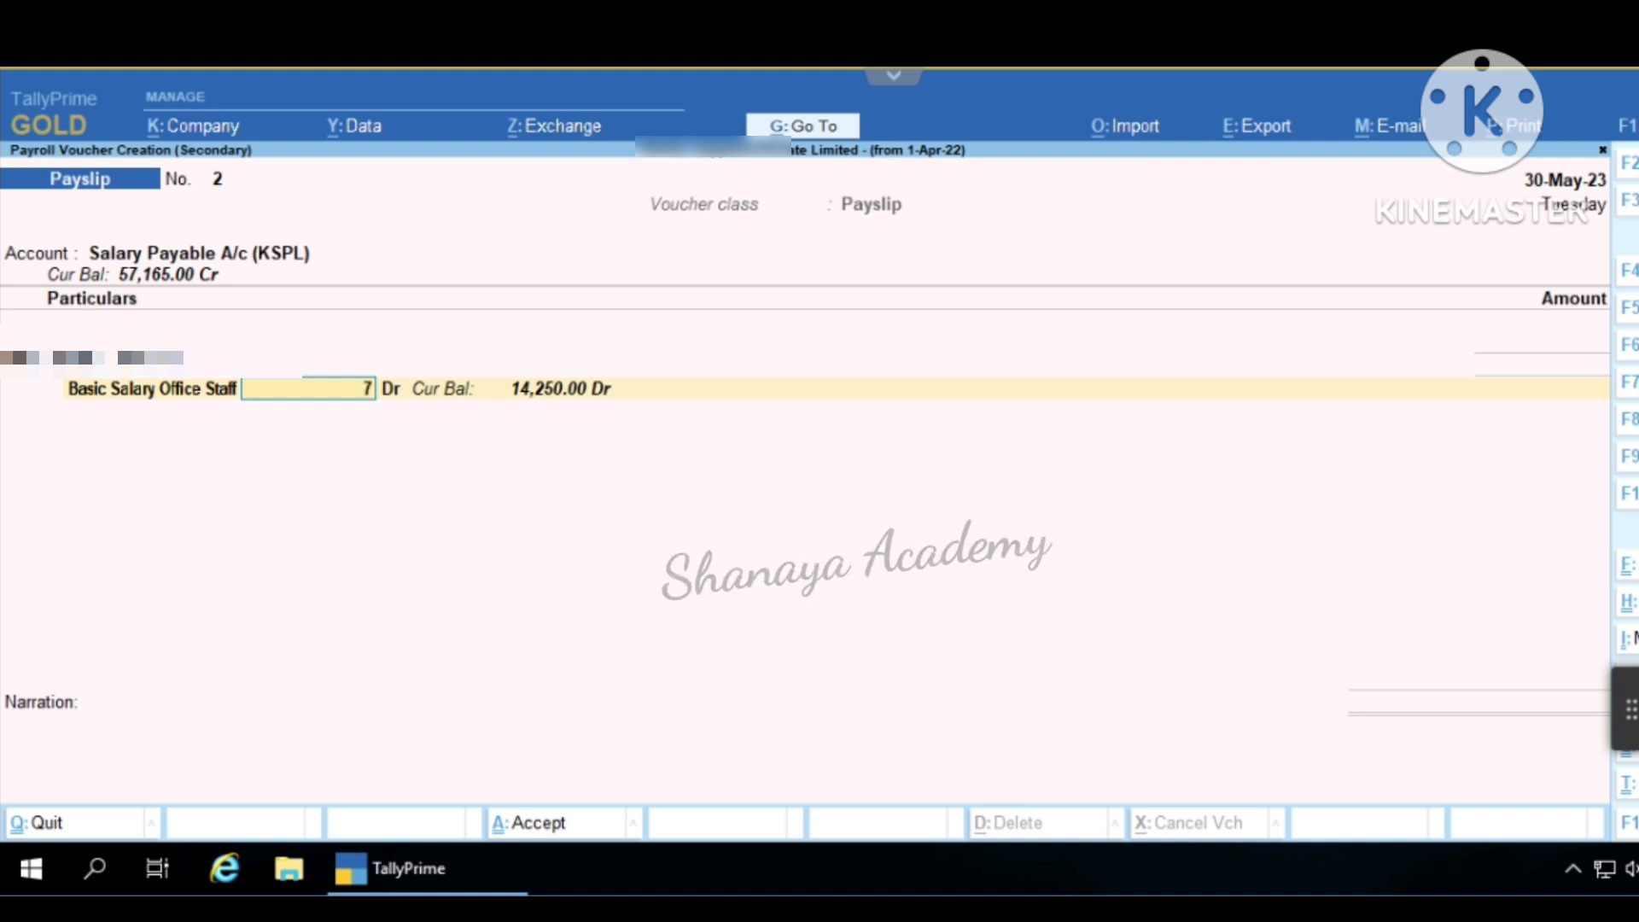
{"action": "type", "text": "250"}
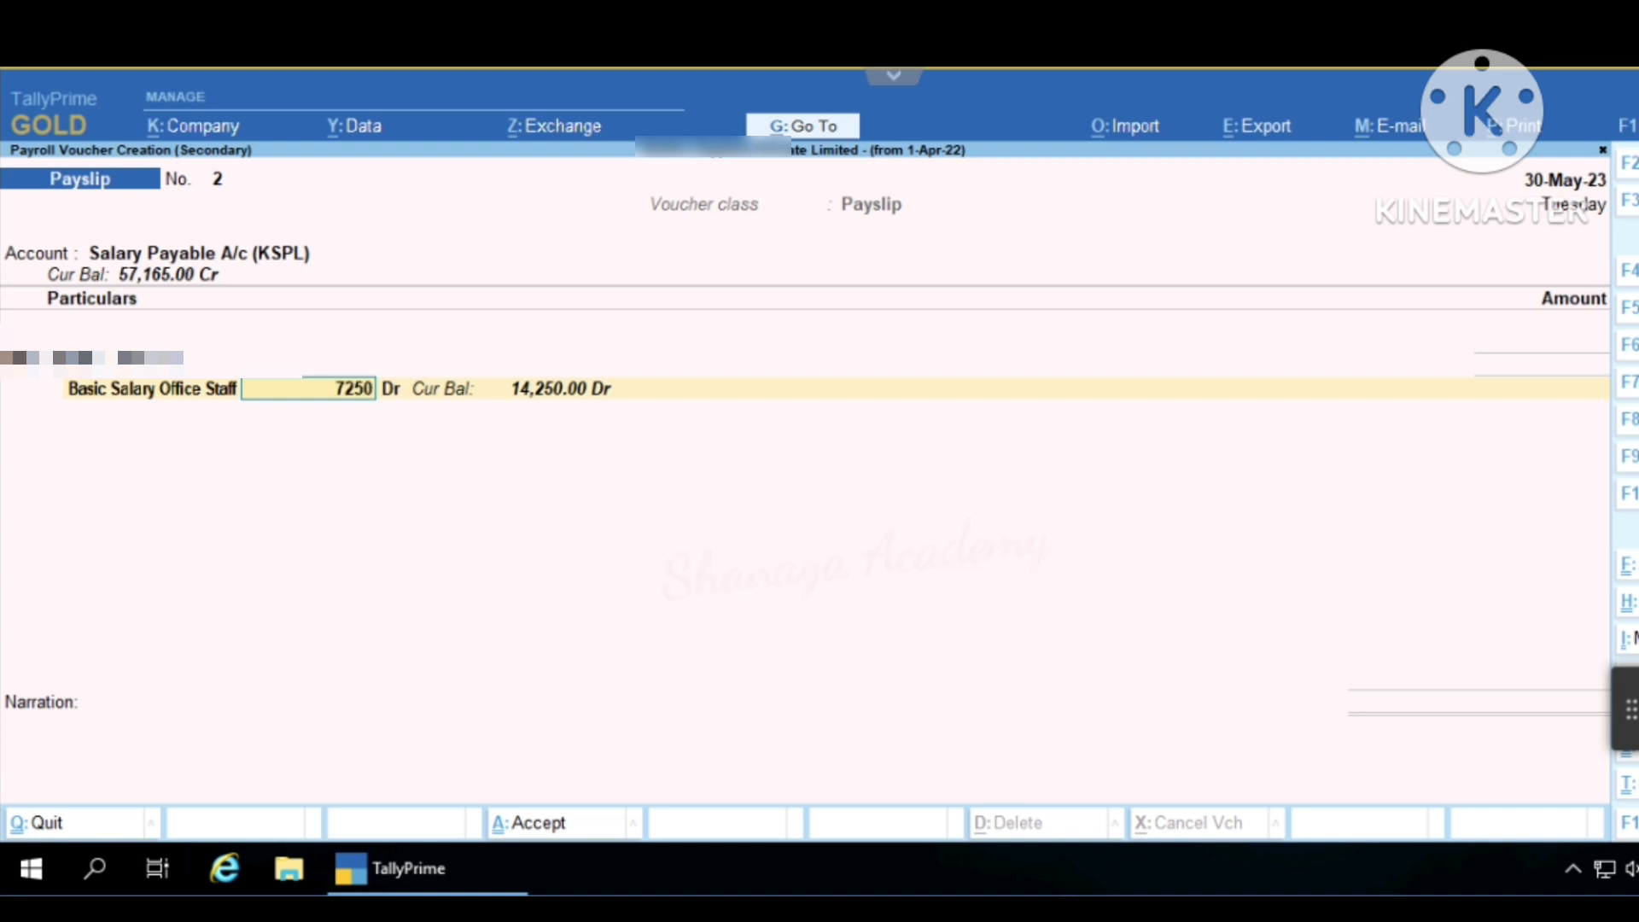
{"action": "key", "text": "Return"}
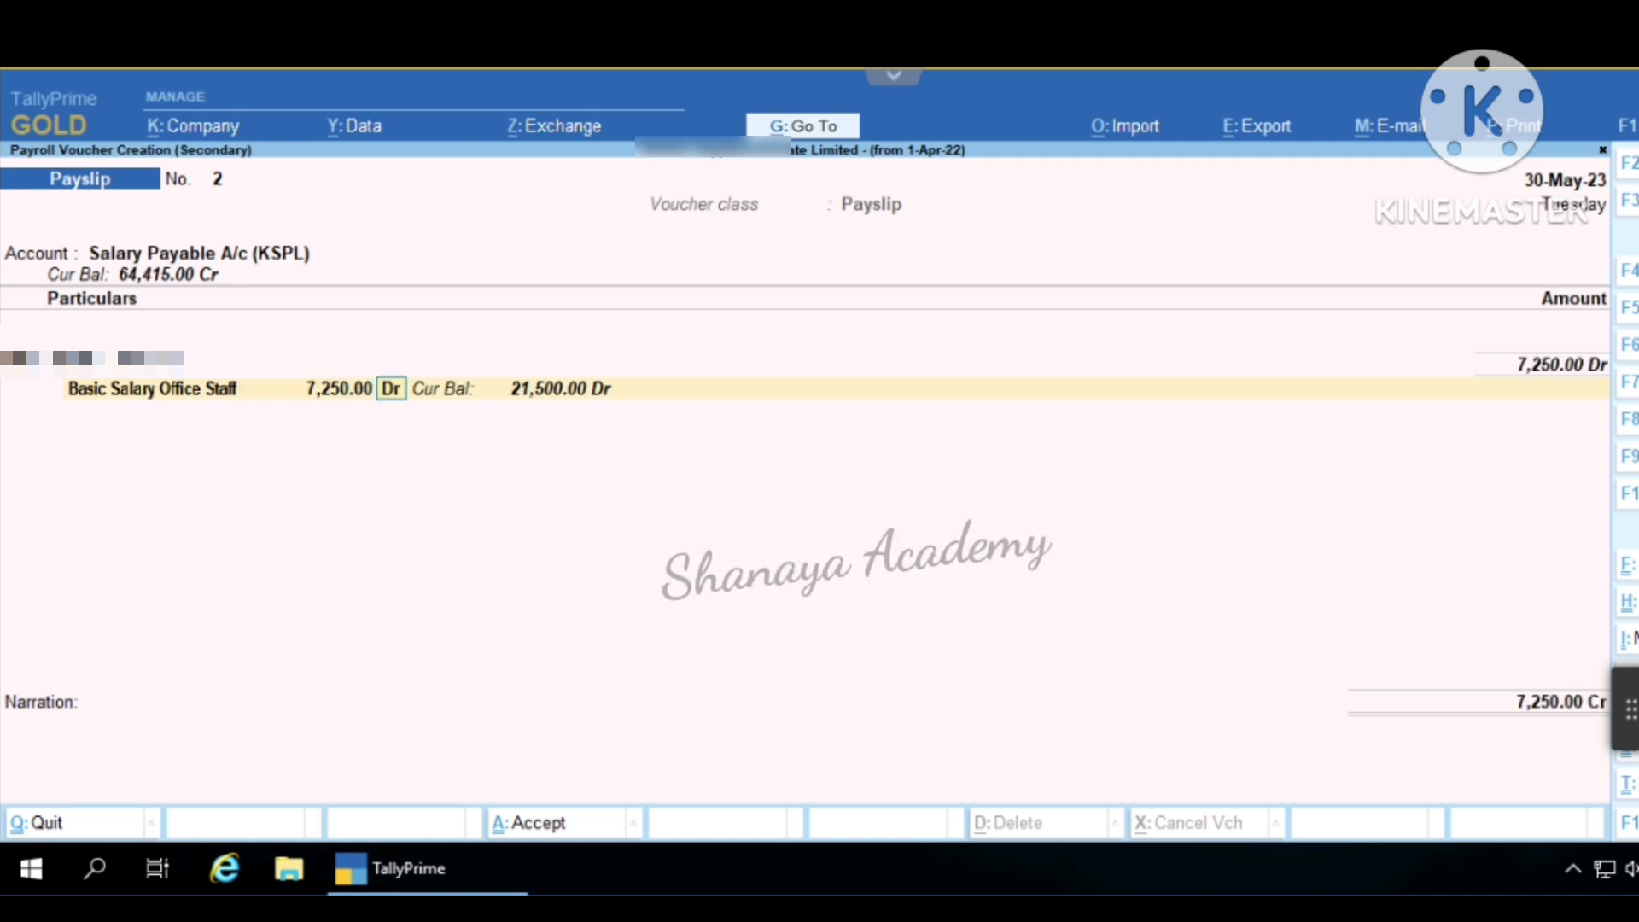
{"action": "key", "text": "Return"}
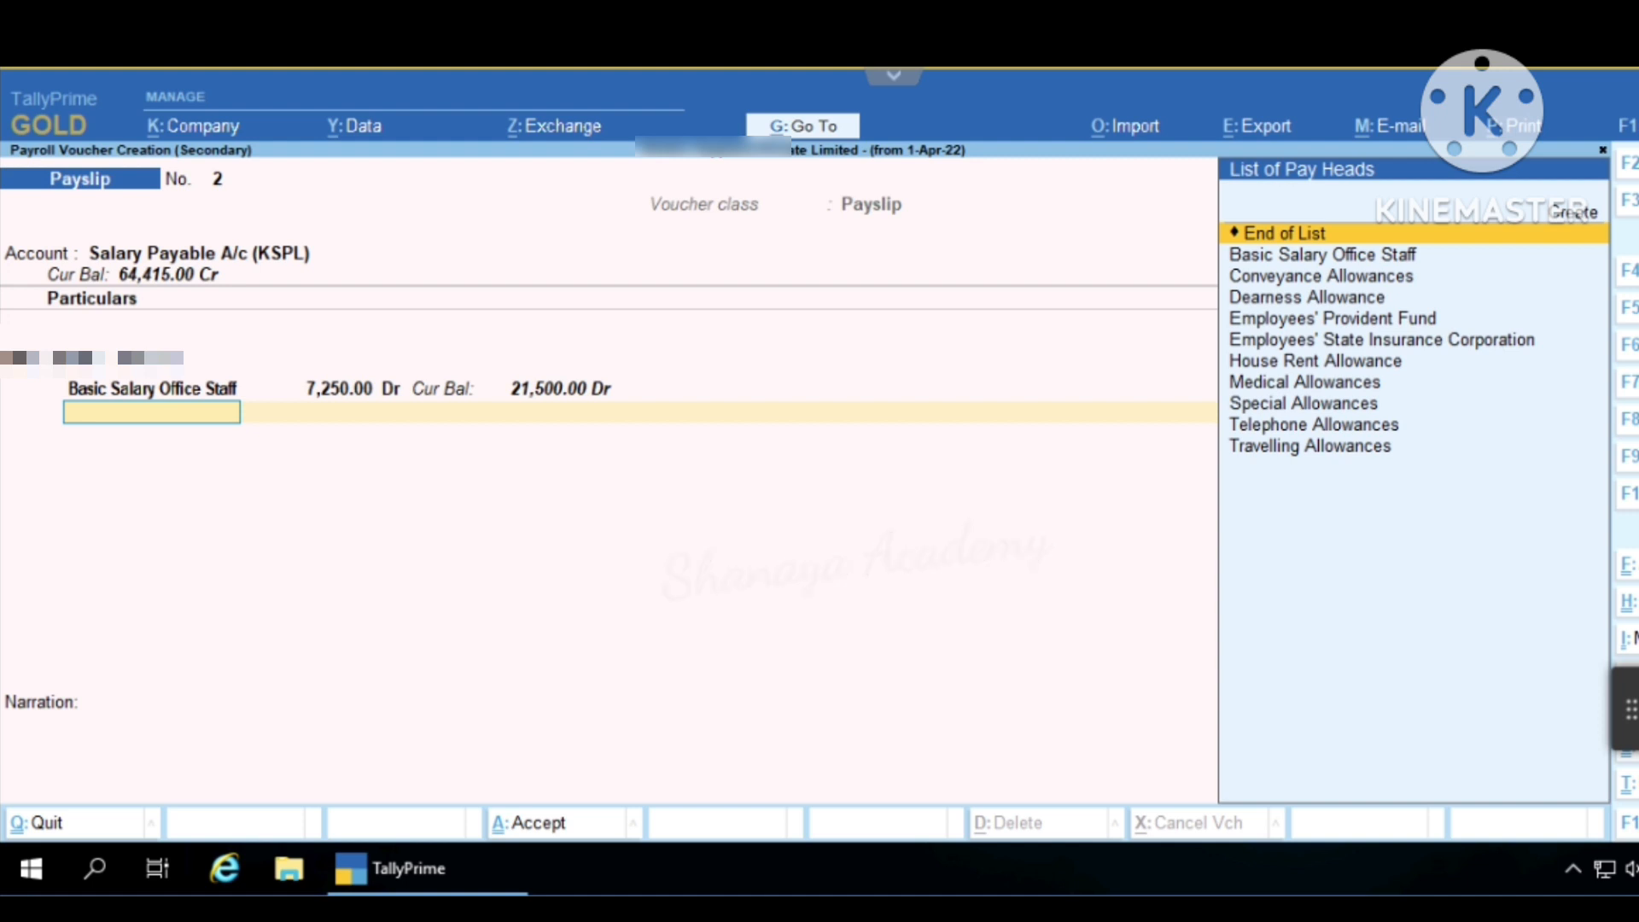
- Add the House Rent Allowance pay head to the payslip with a debit amount of 3,625
{"action": "key", "text": "Down"}
{"action": "key", "text": "Down"}
{"action": "key", "text": "Down"}
{"action": "key", "text": "Down"}
{"action": "key", "text": "Down"}
{"action": "key", "text": "Down"}
{"action": "key", "text": "Down"}
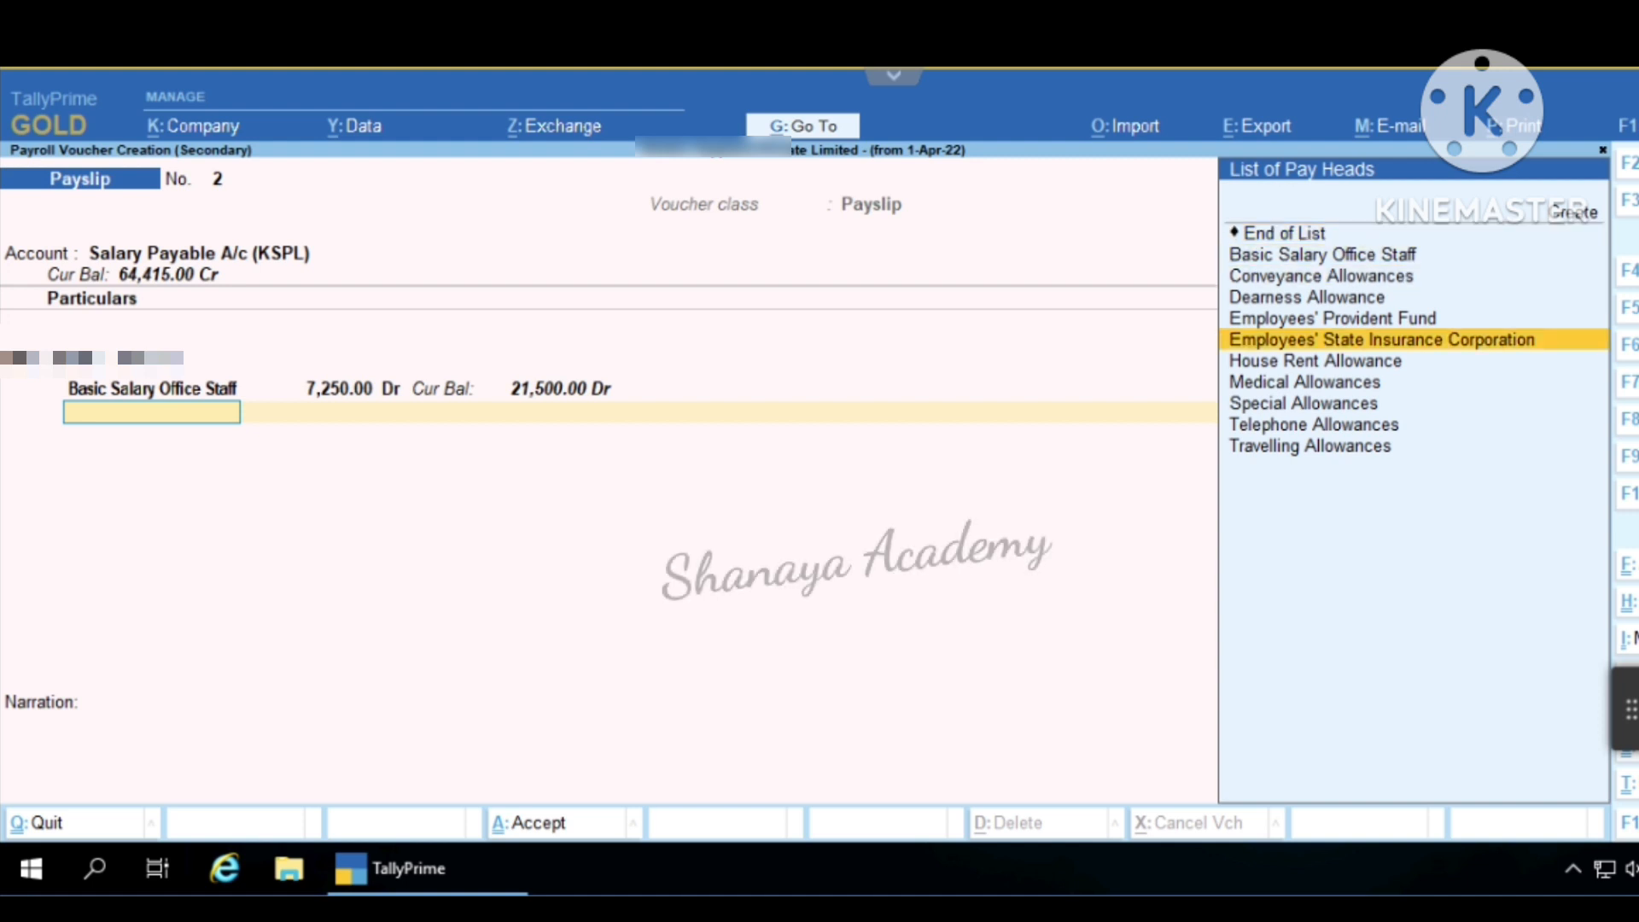
{"action": "key", "text": "Up"}
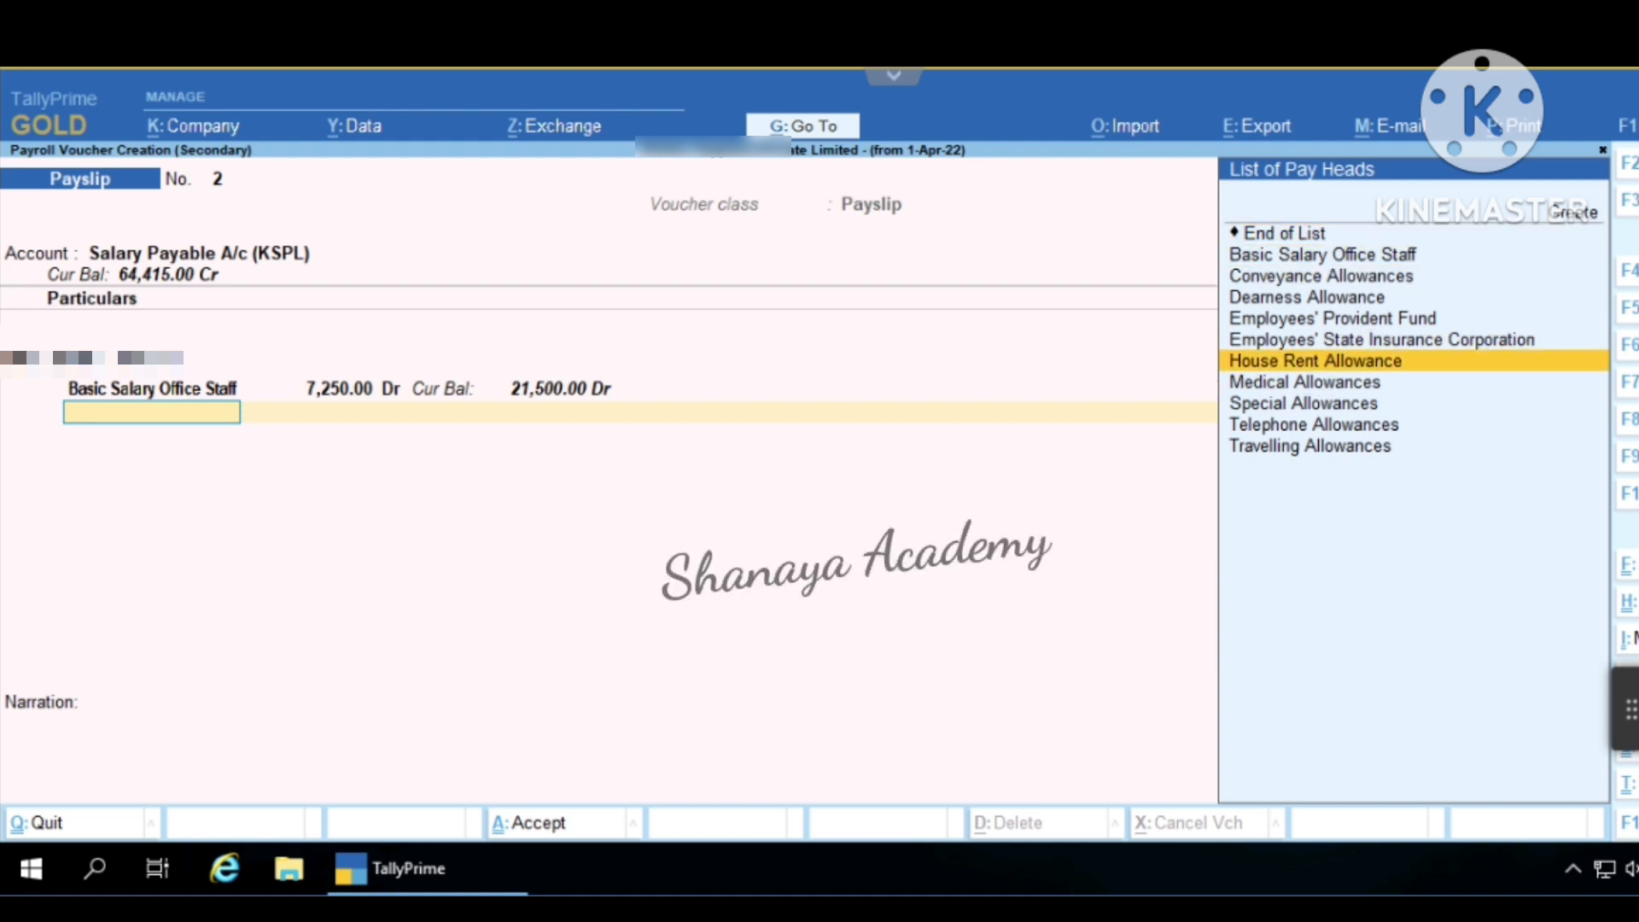
{"action": "key", "text": "Return"}
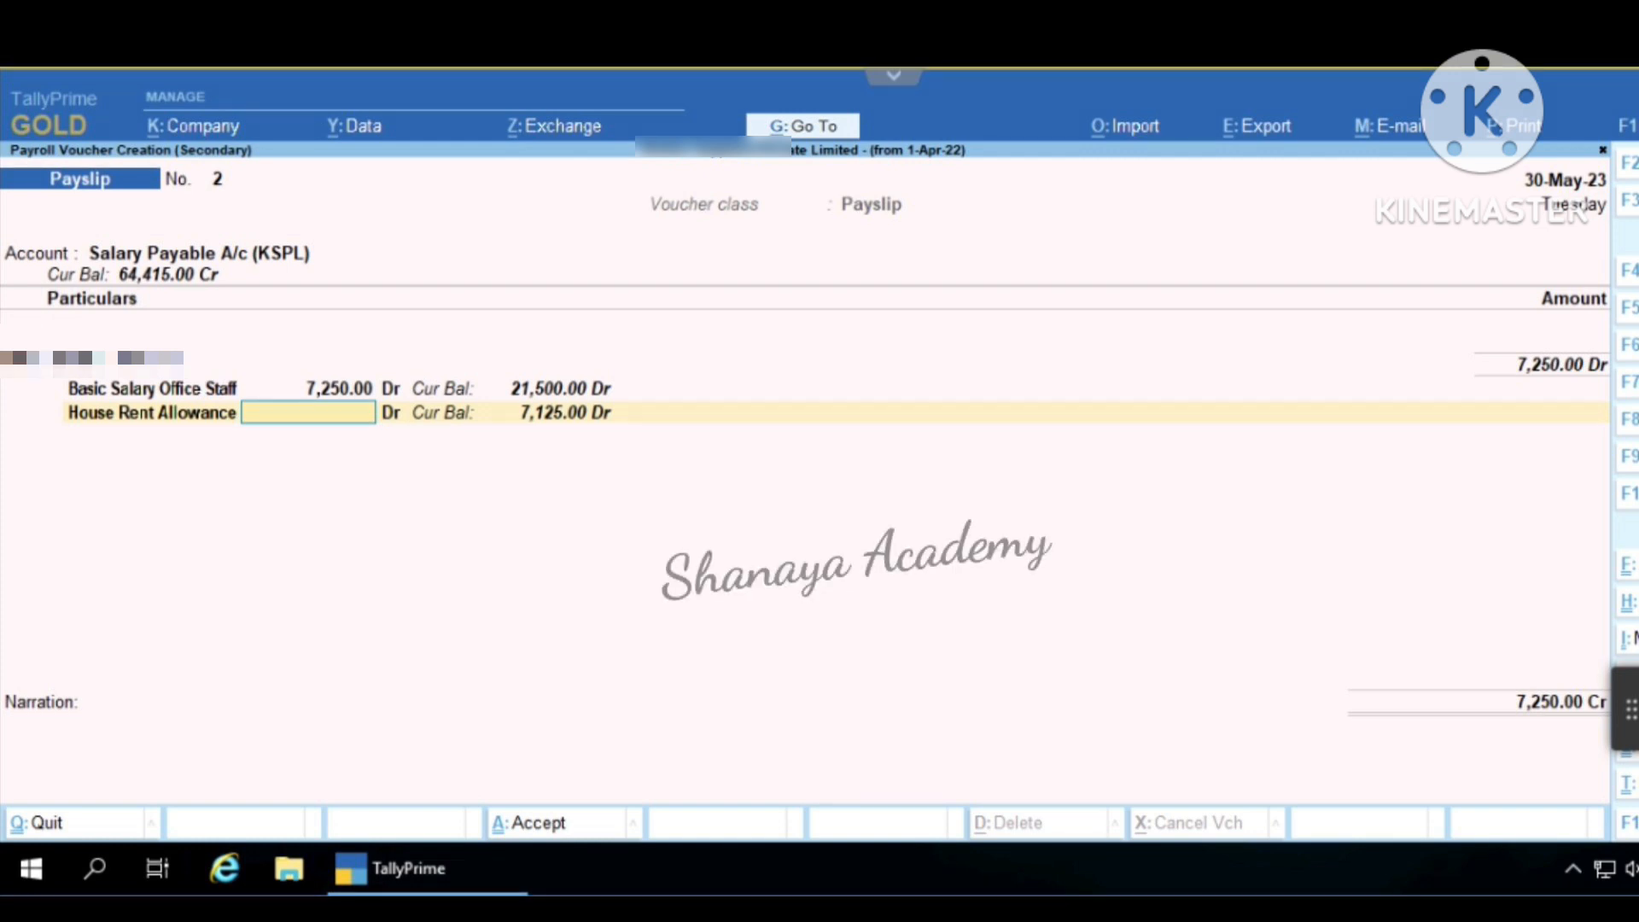
{"action": "type", "text": "3625"}
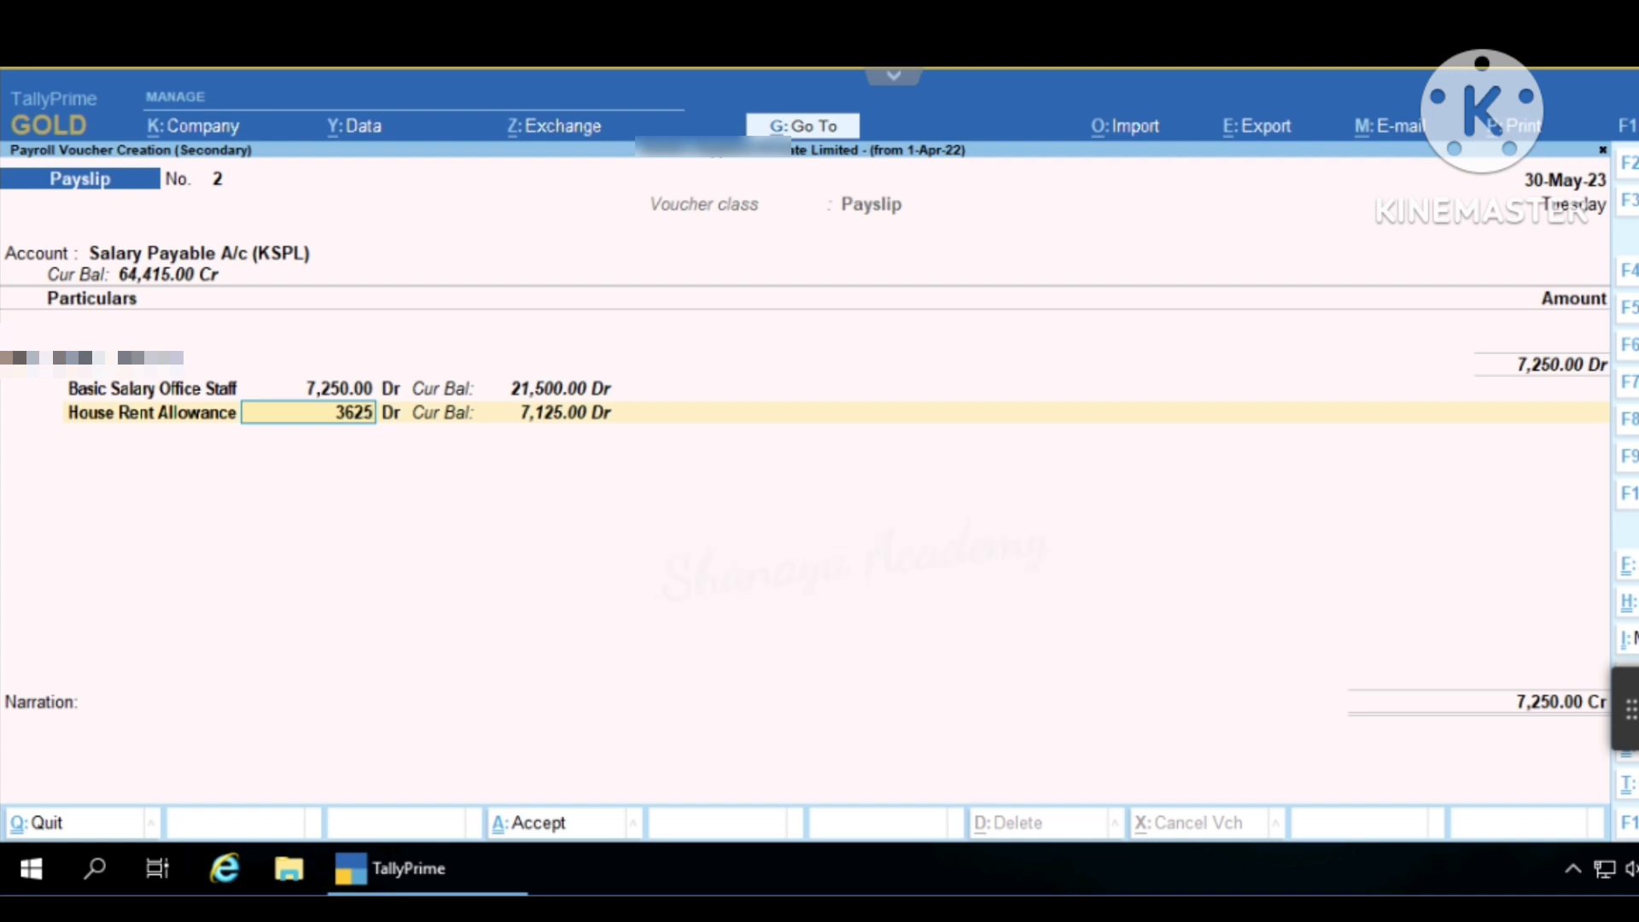
{"action": "key", "text": "Return"}
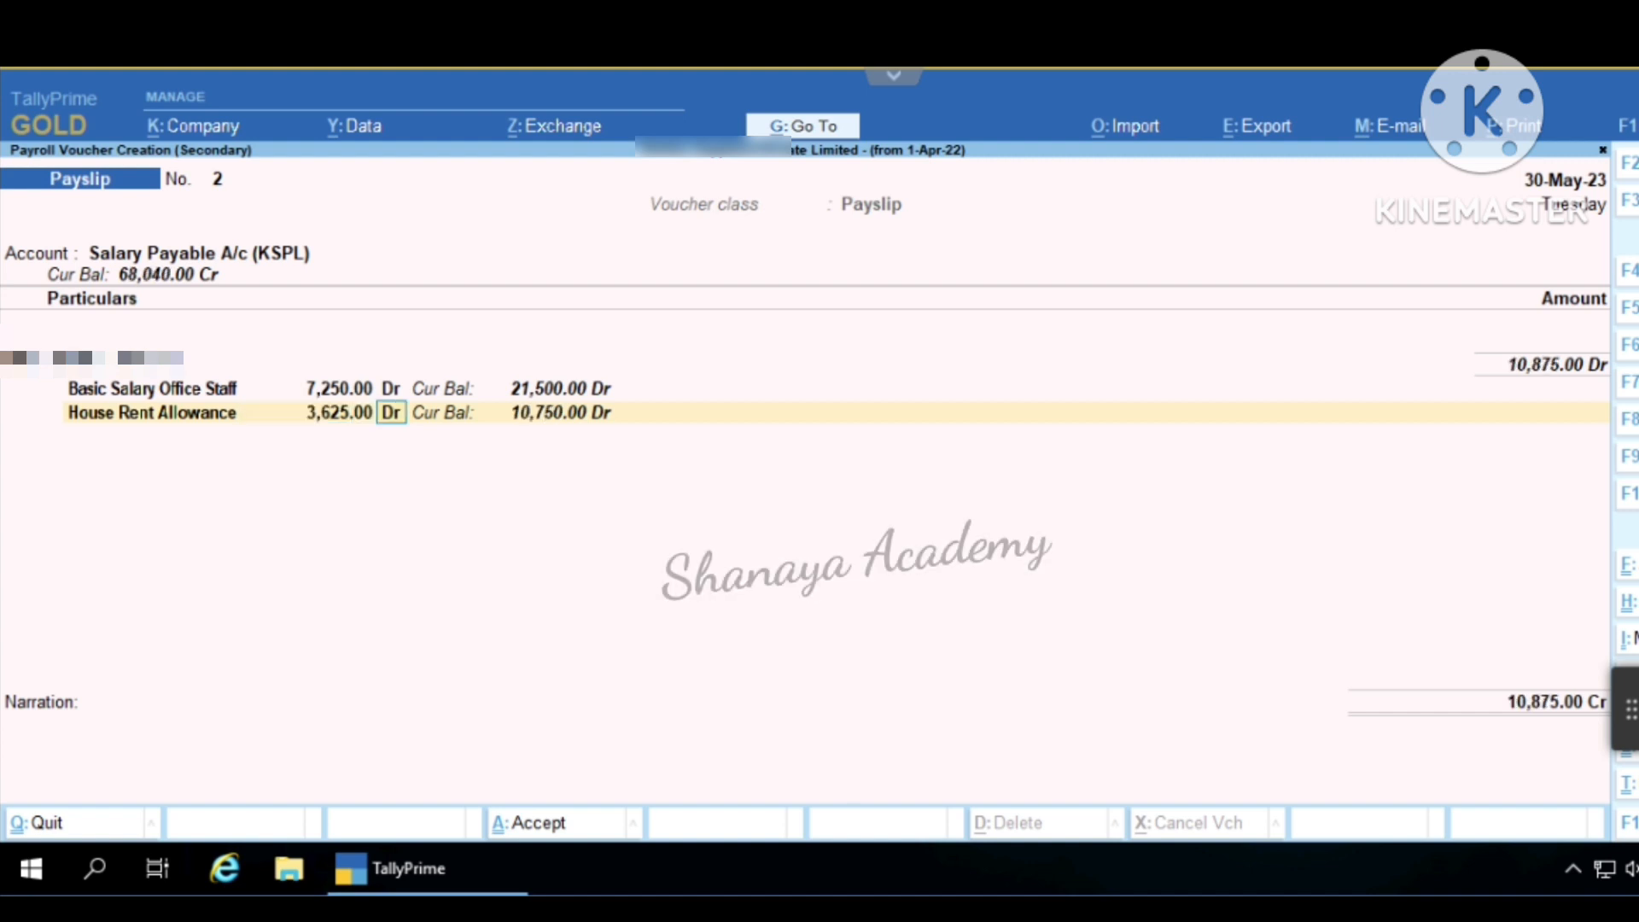
{"action": "key", "text": "Return"}
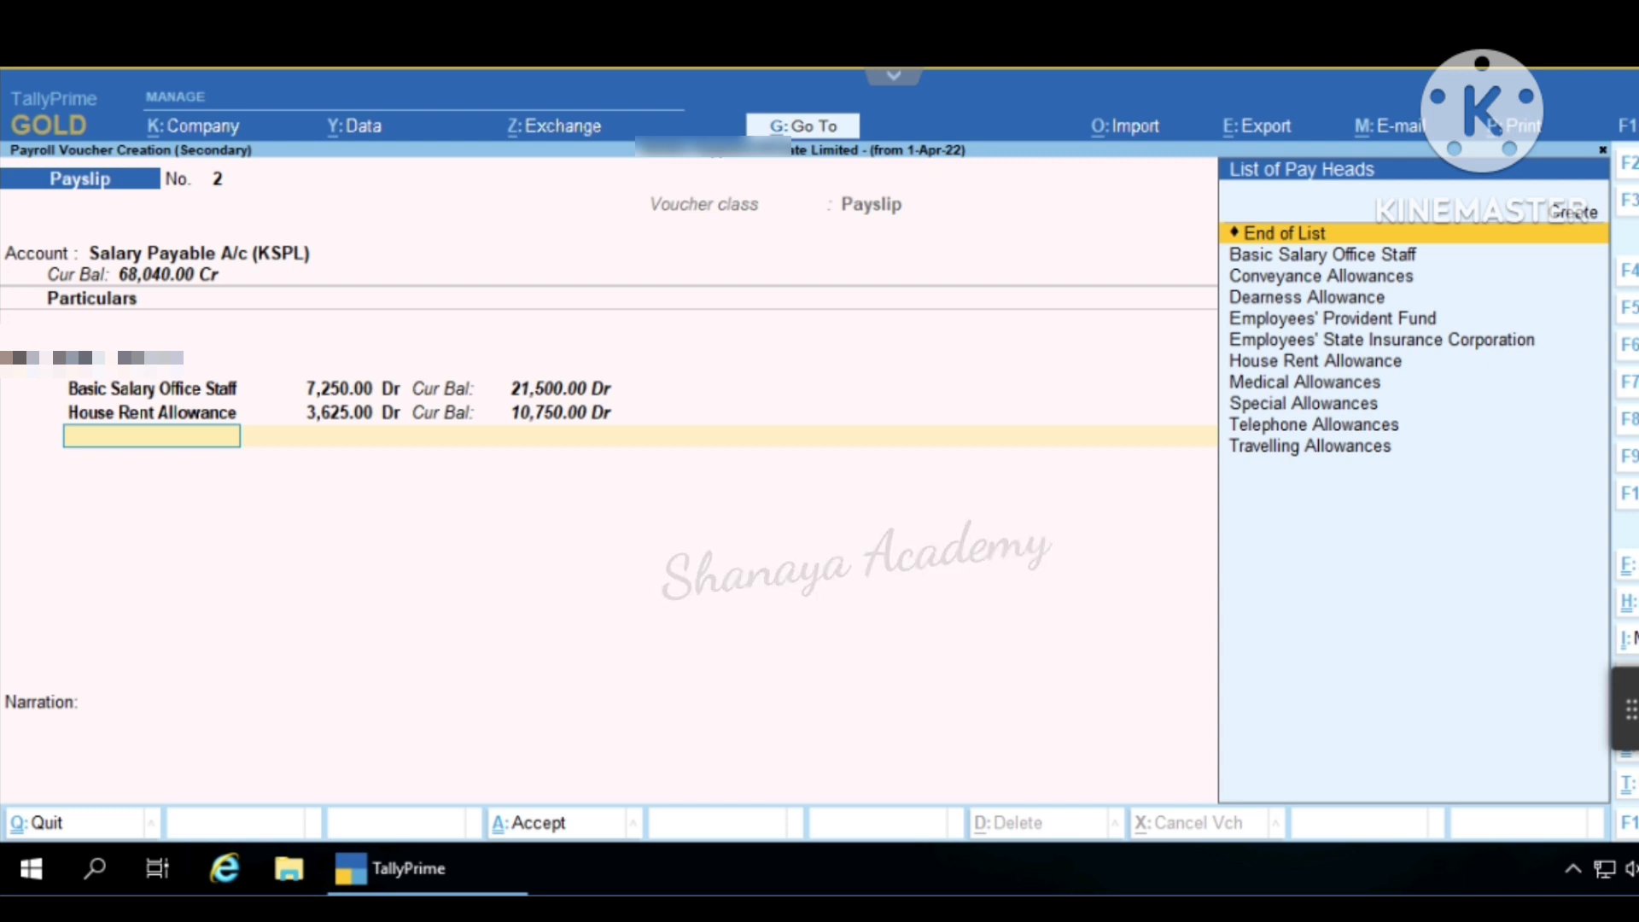
- Add the Conveyance Allowances pay head to the payslip with a debit amount of 1,740
{"action": "type", "text": "Con"}
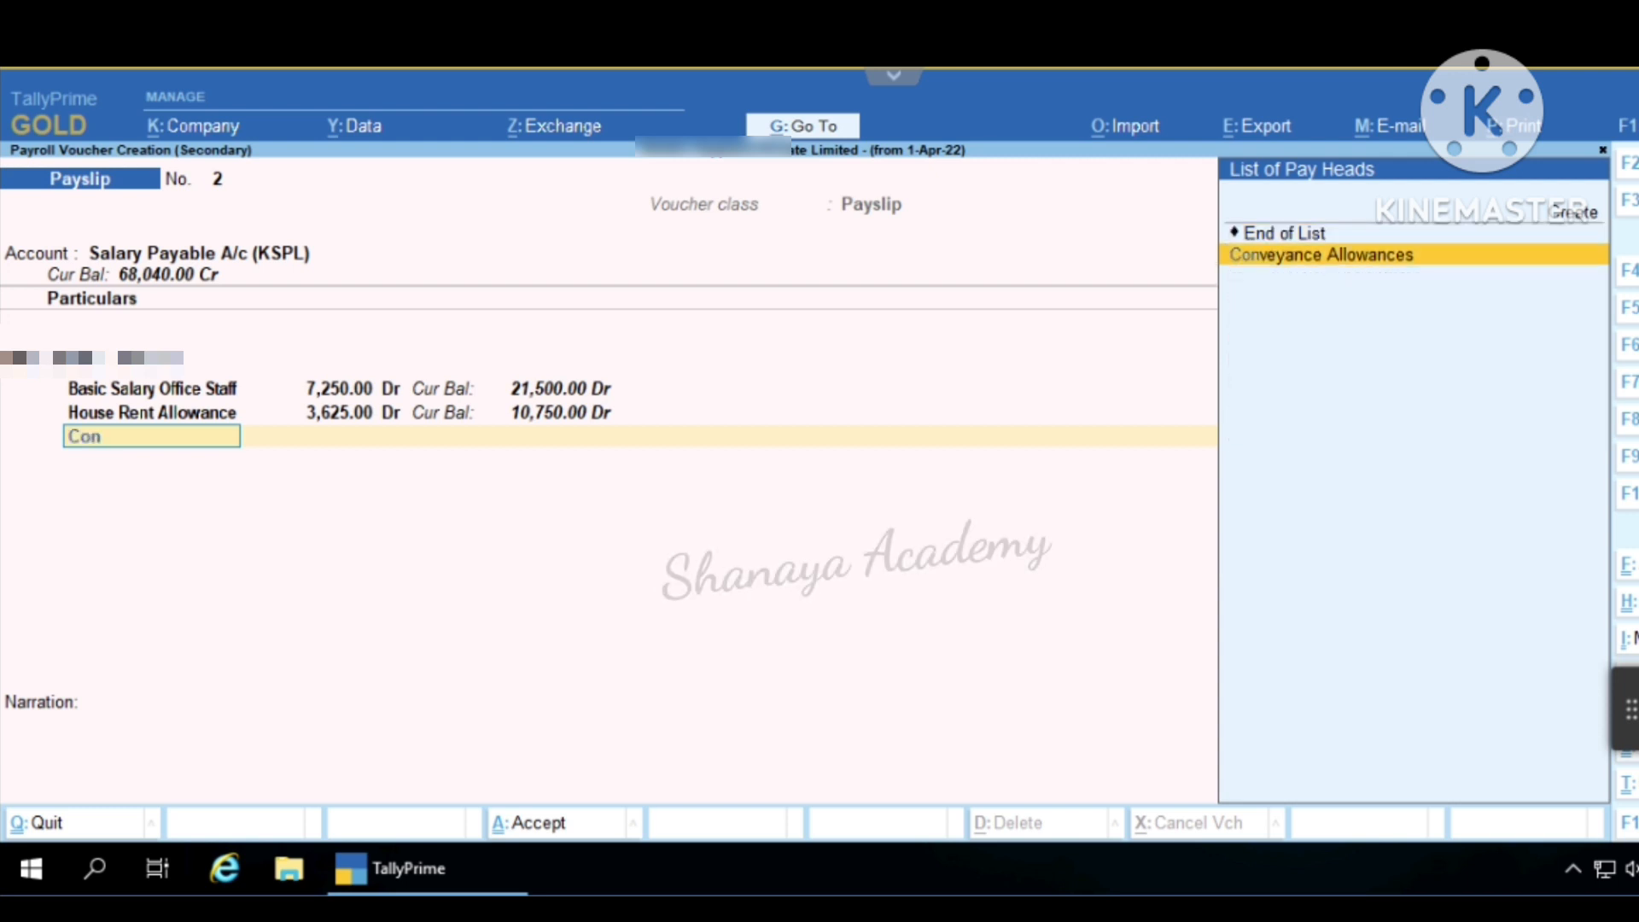
{"action": "key", "text": "Return"}
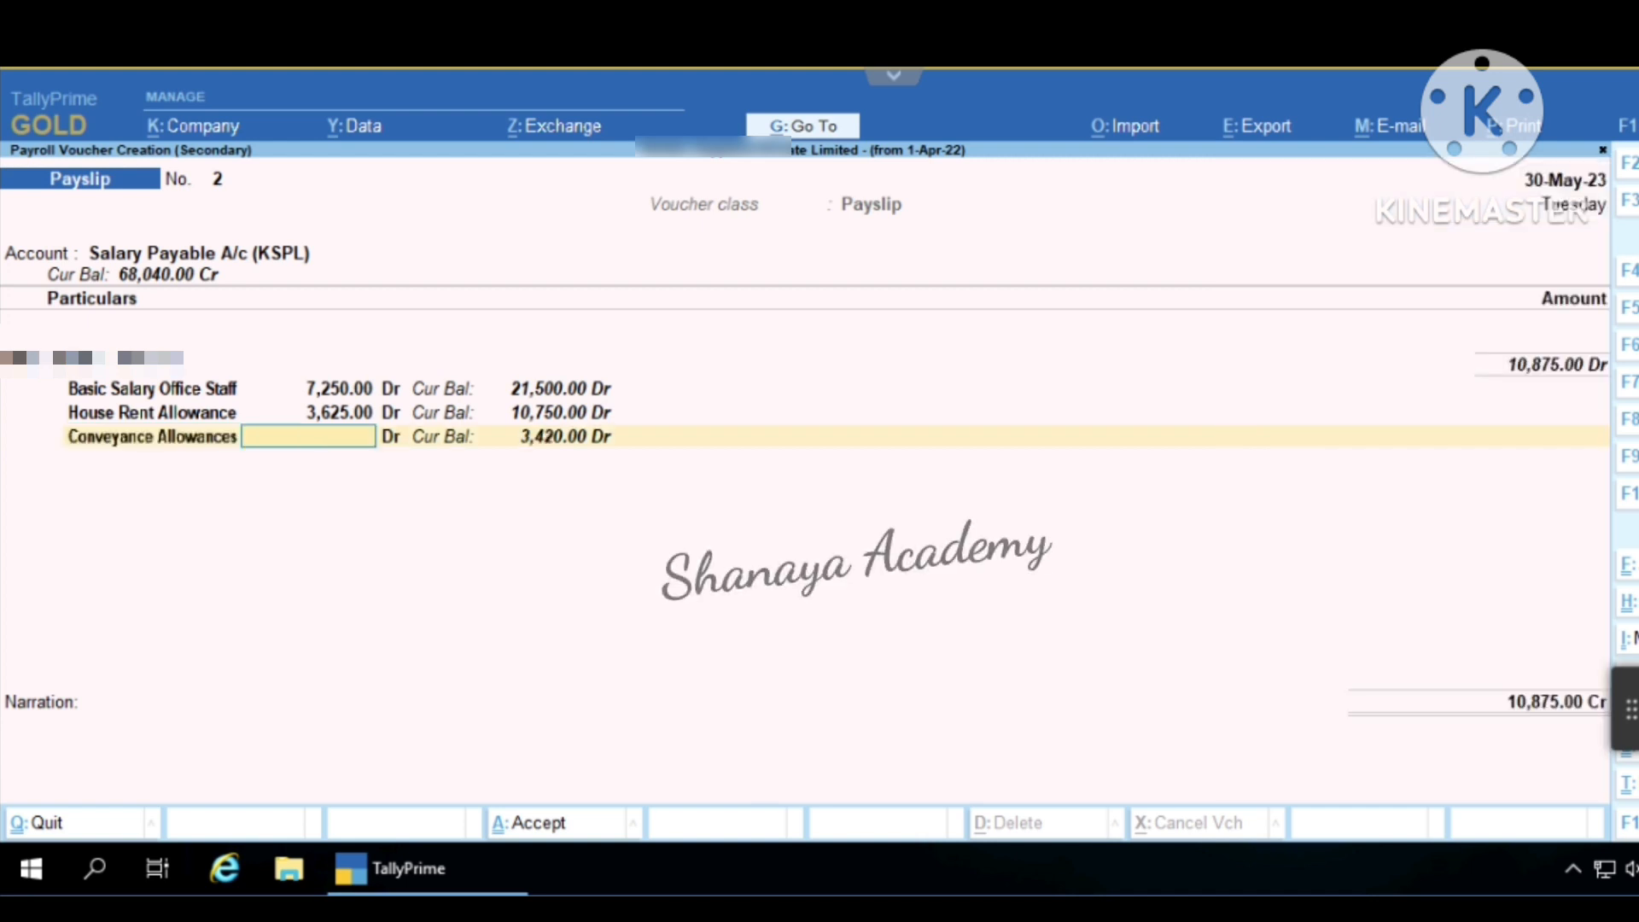
{"action": "type", "text": "1,7"}
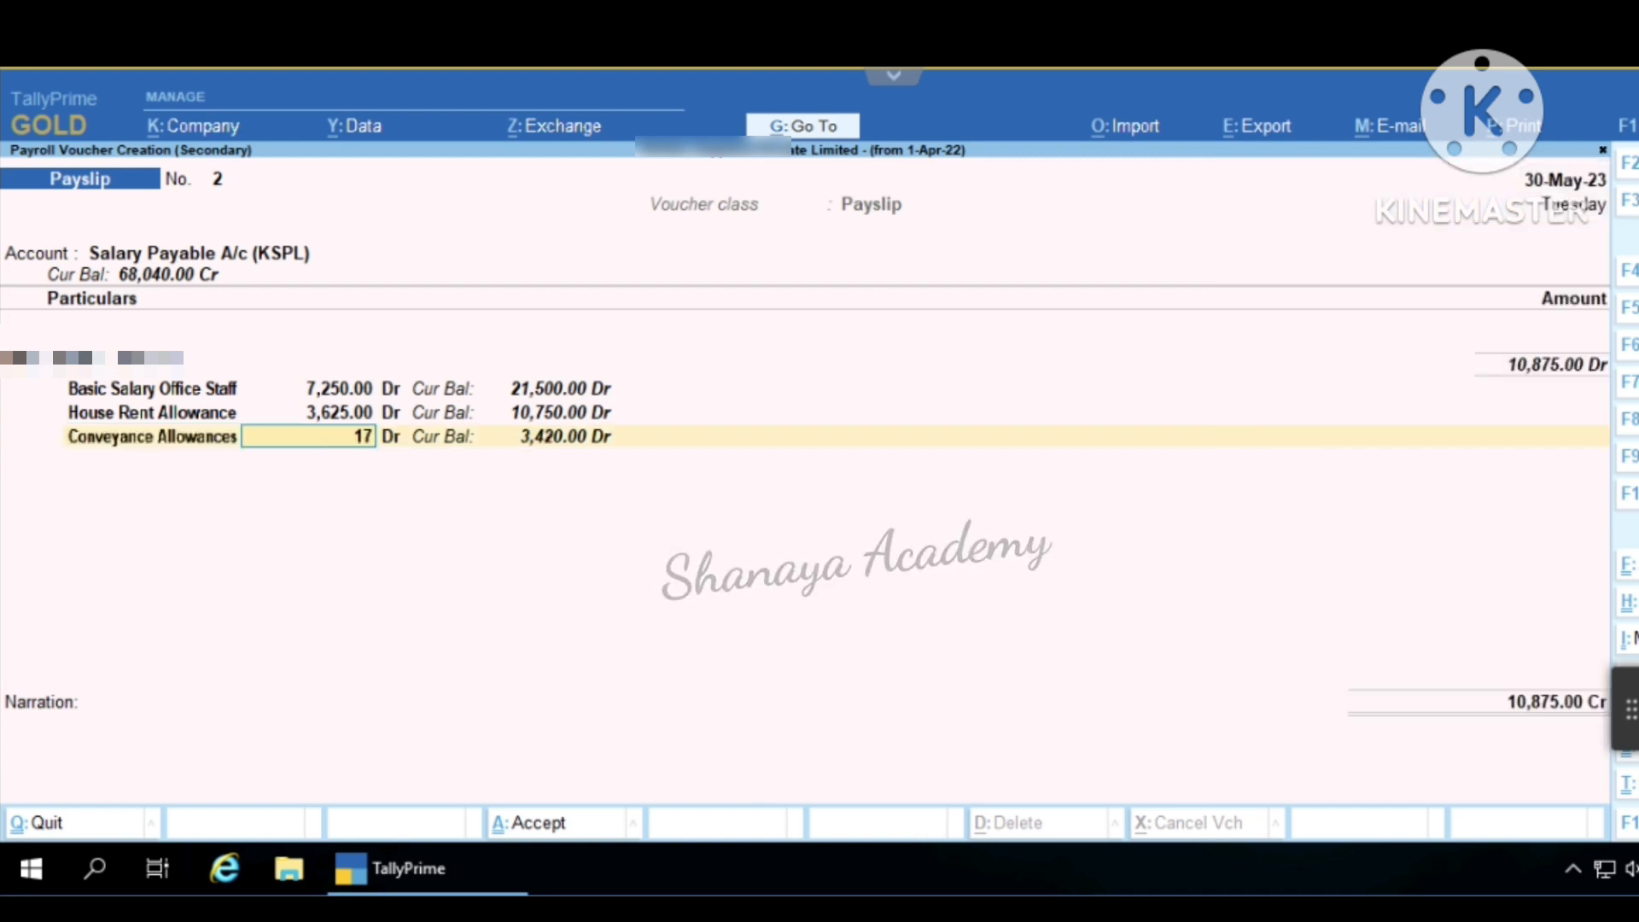
{"action": "type", "text": "4"}
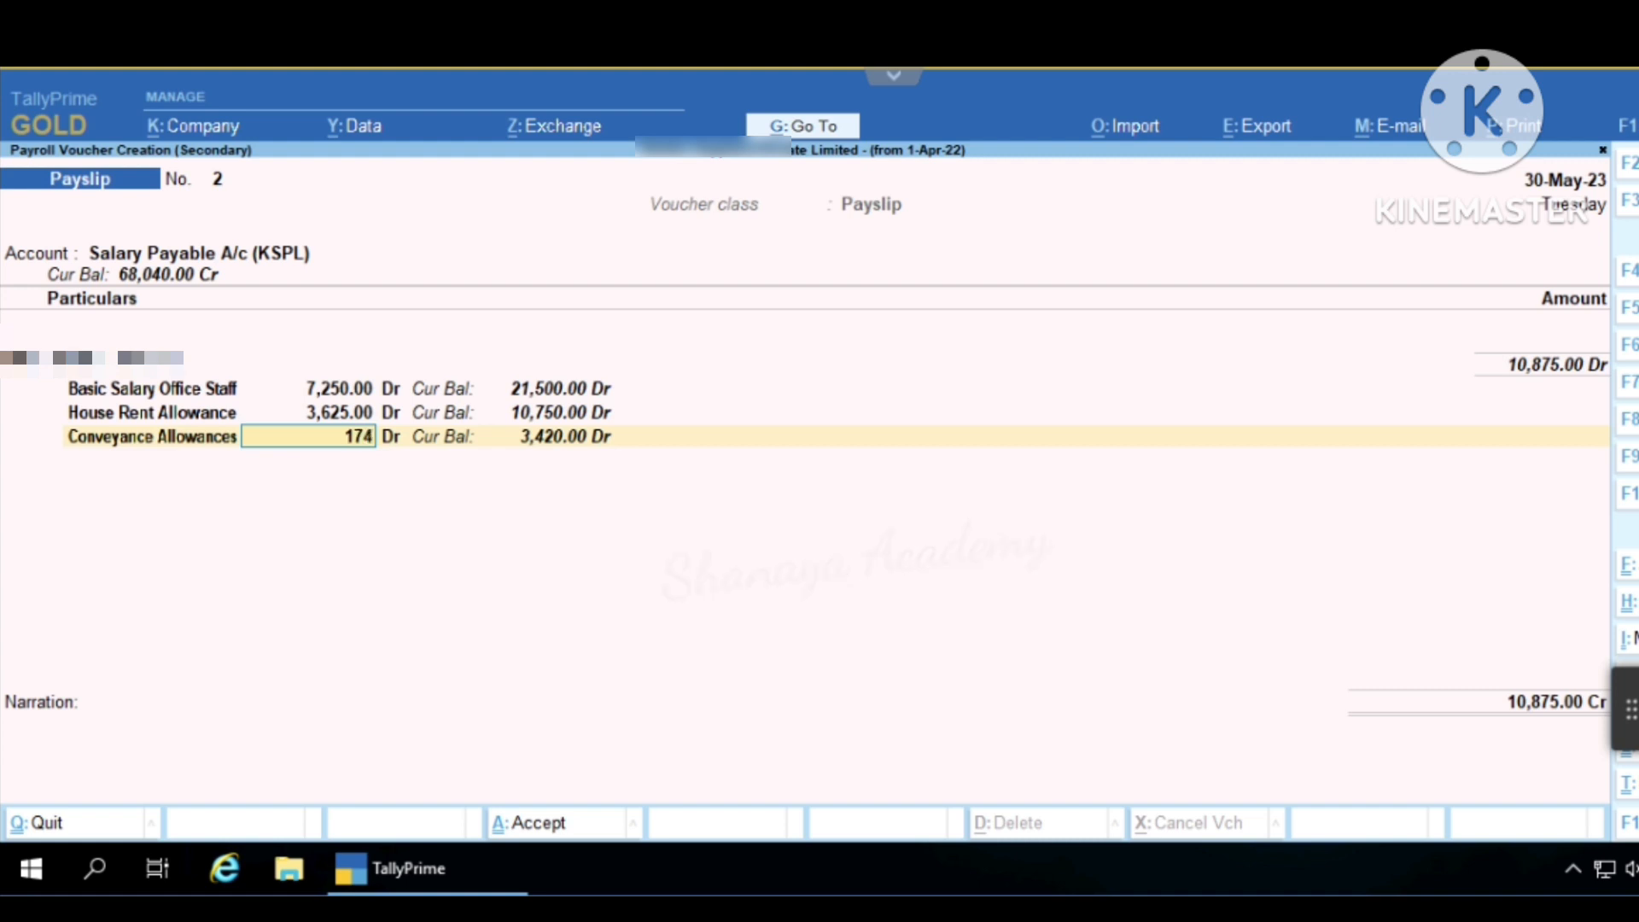
{"action": "type", "text": "0"}
{"action": "key", "text": "Return"}
{"action": "key", "text": "Return"}
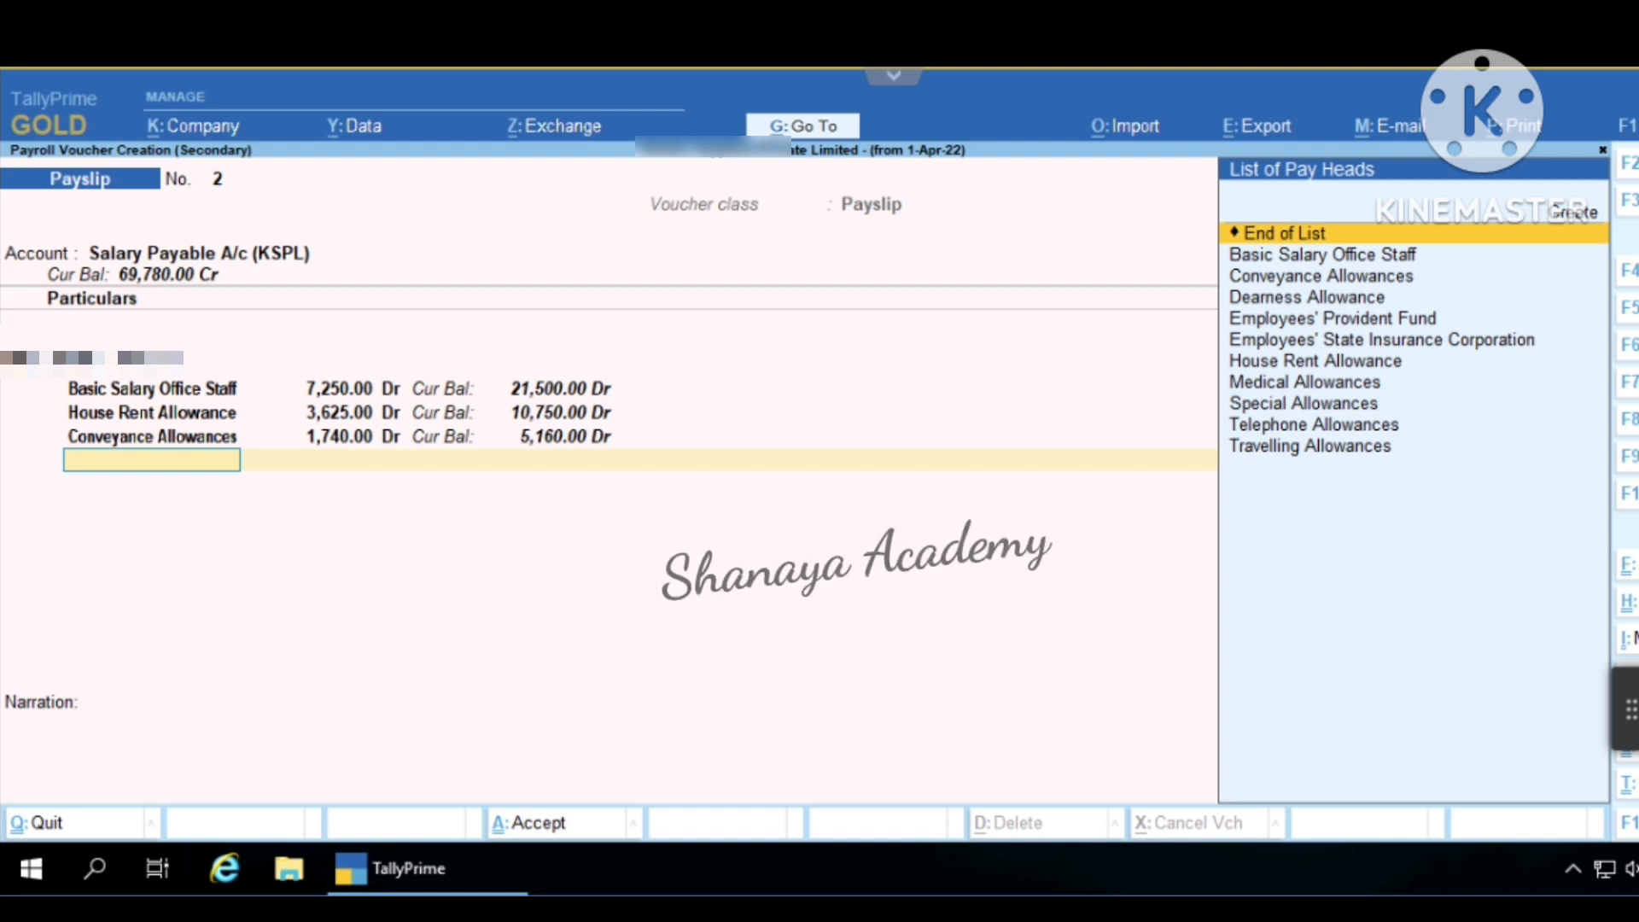
- Add the Medical Allowances pay head to the payslip with a debit amount of 1,160
{"action": "type", "text": "Med"}
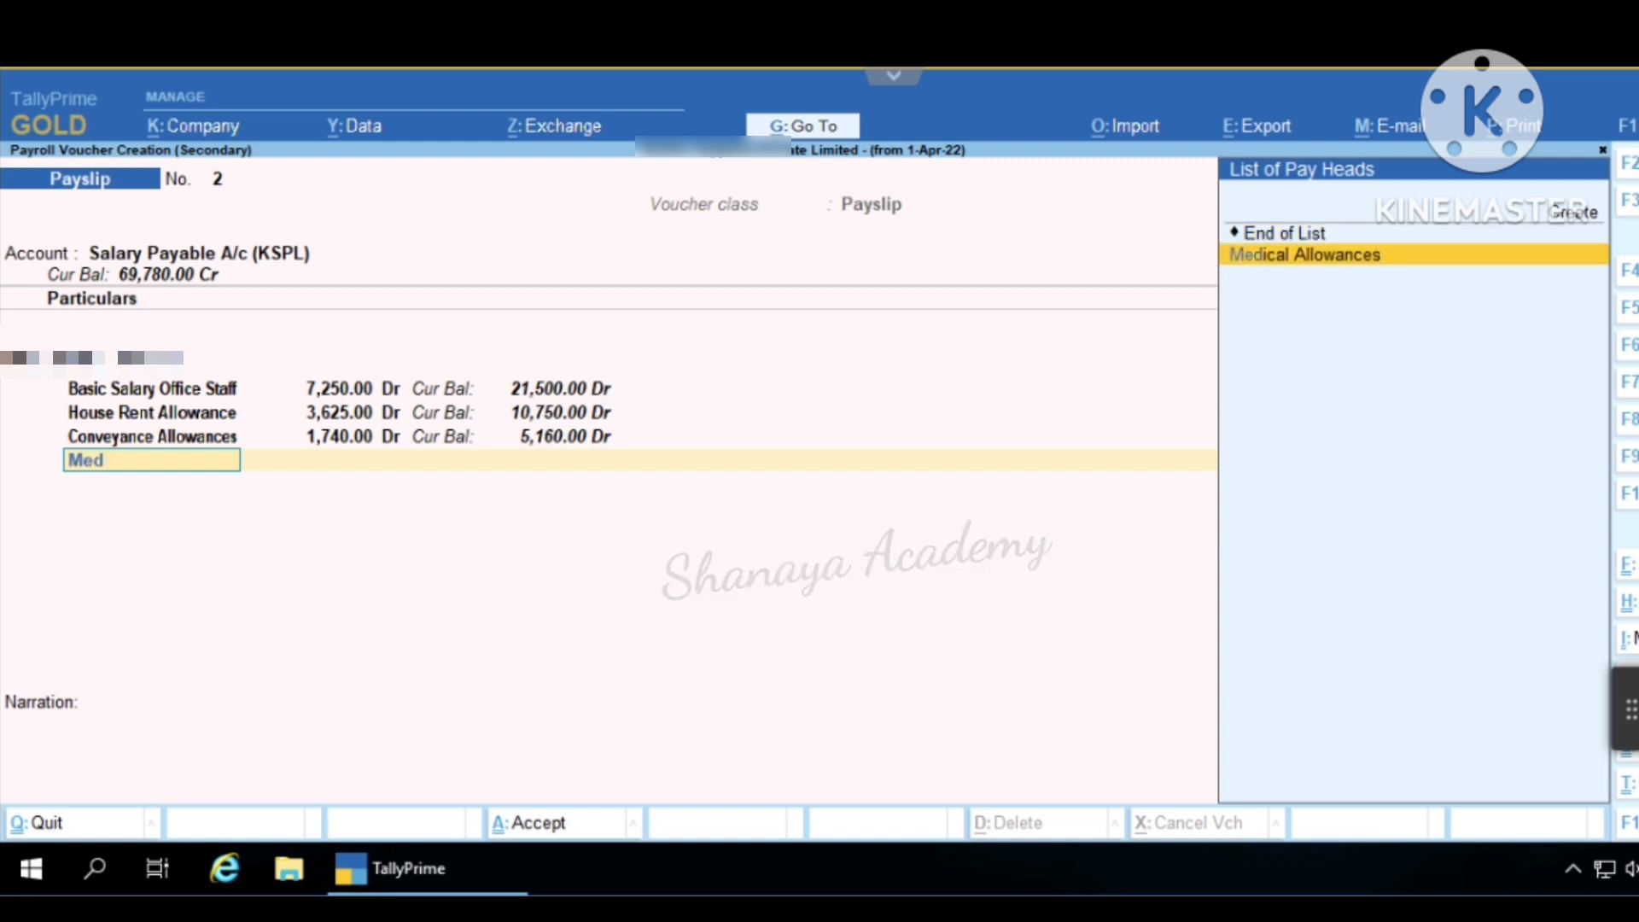
{"action": "key", "text": "Return"}
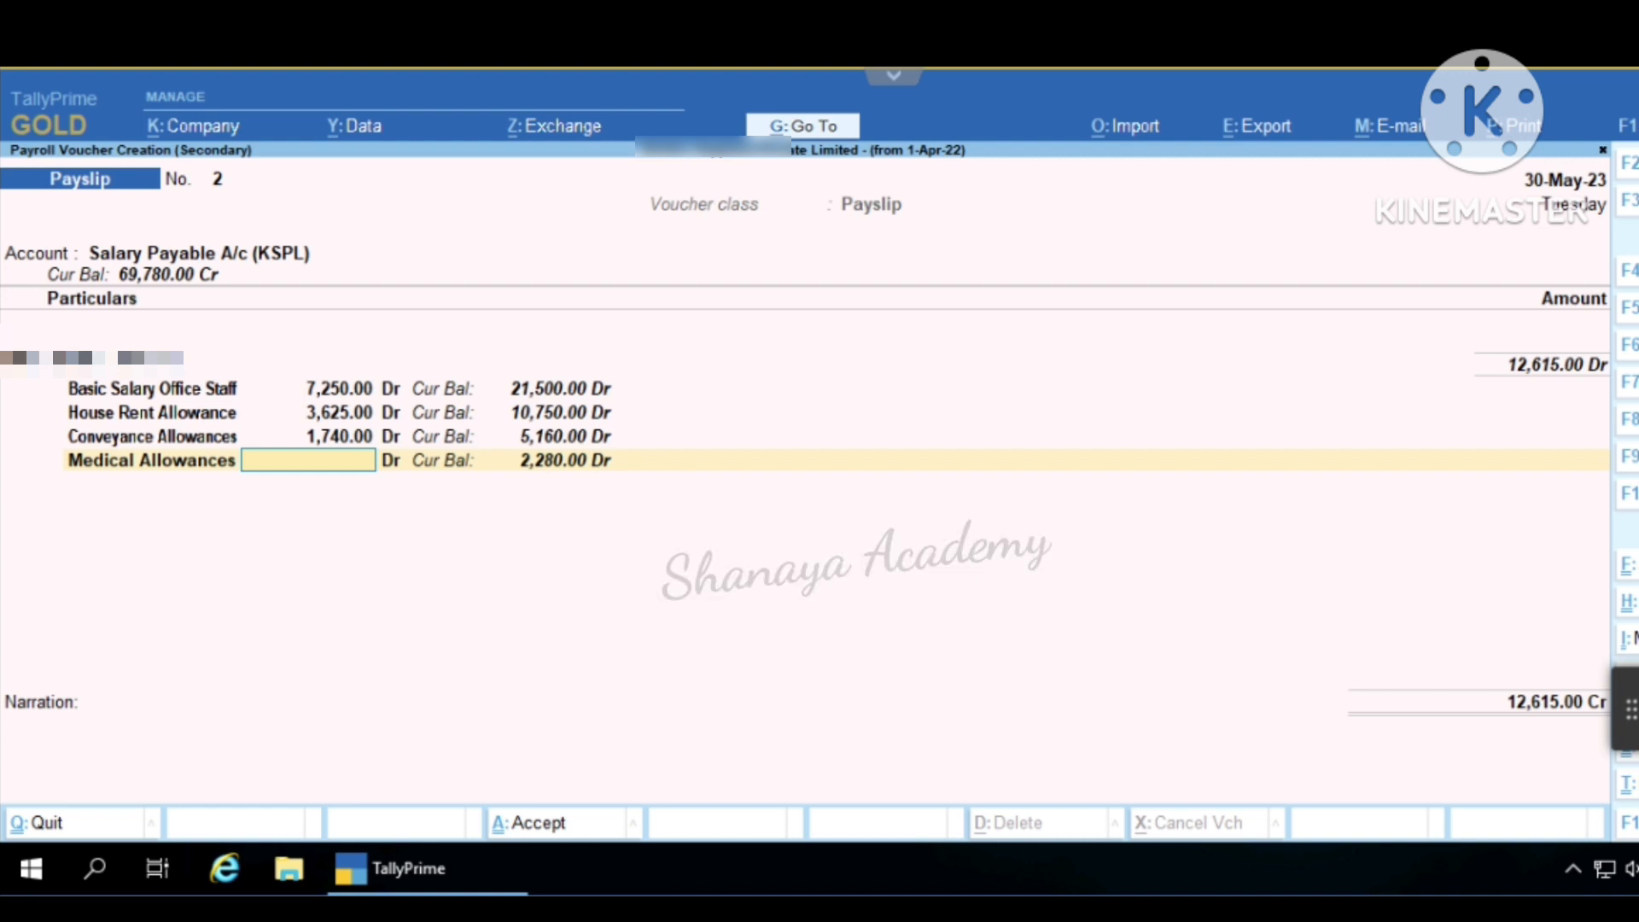
{"action": "type", "text": "1160"}
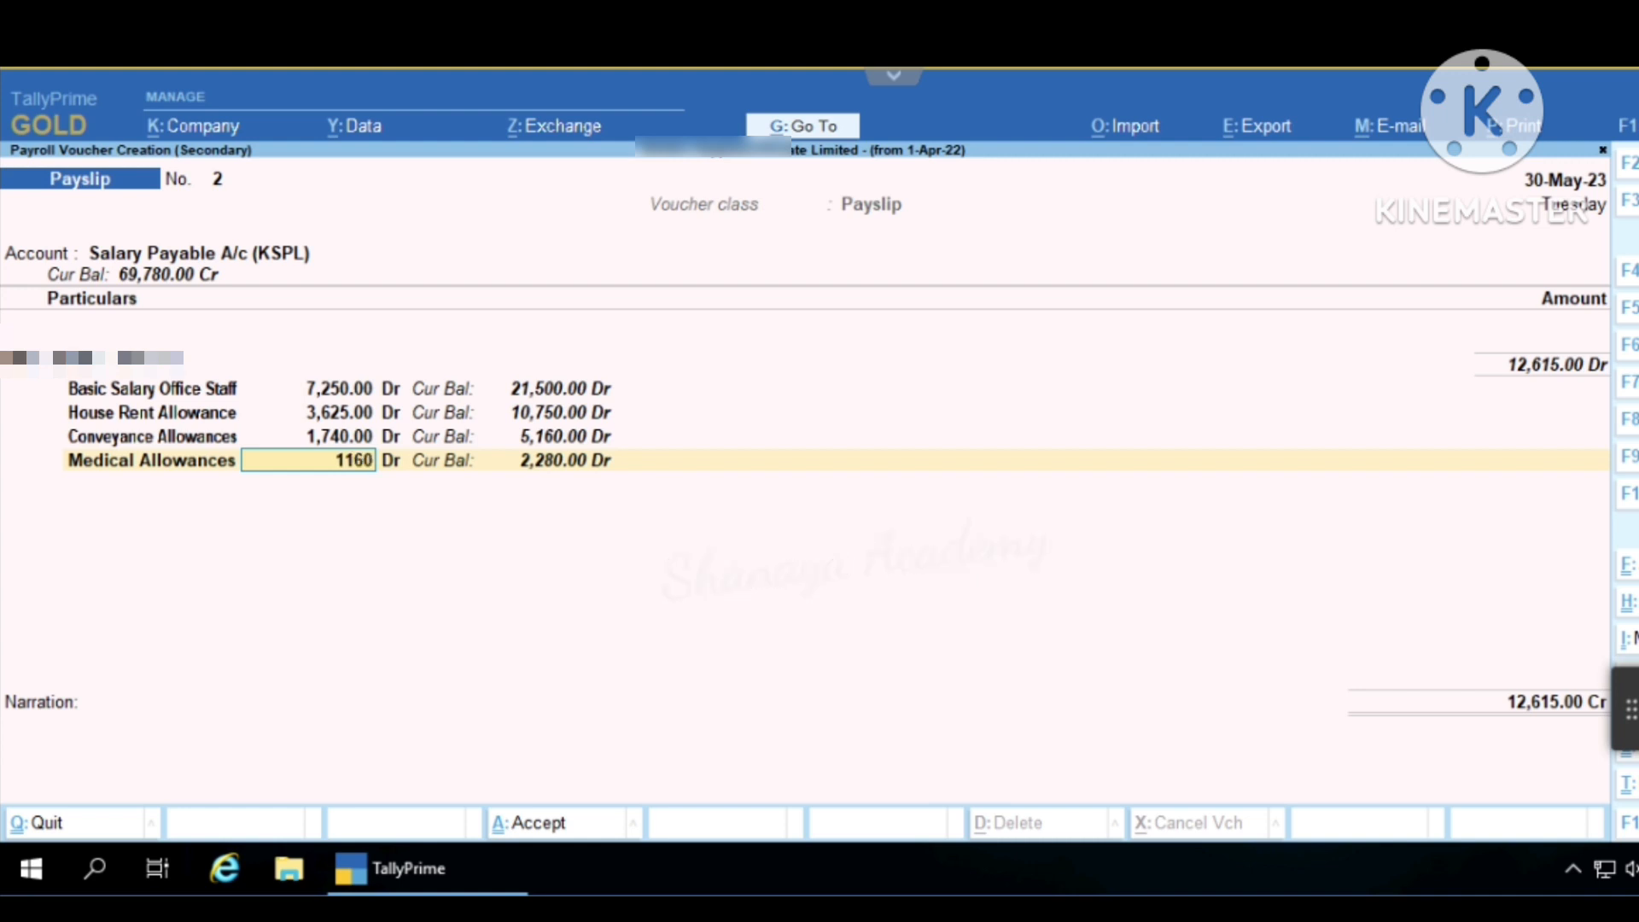
{"action": "key", "text": "Return"}
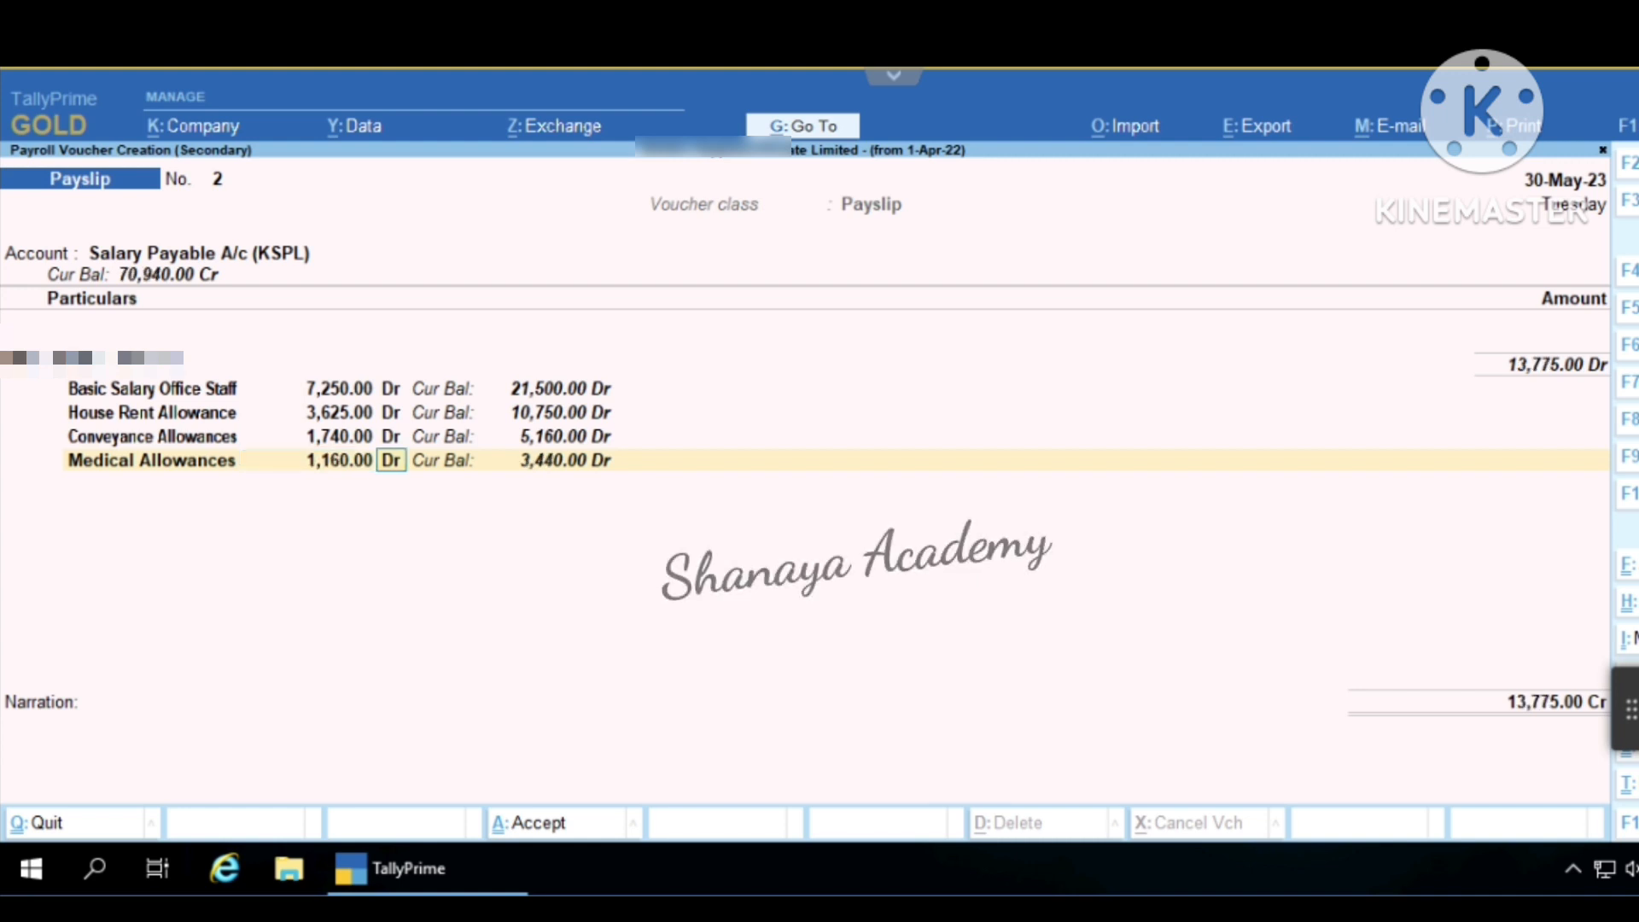
{"action": "key", "text": "Return"}
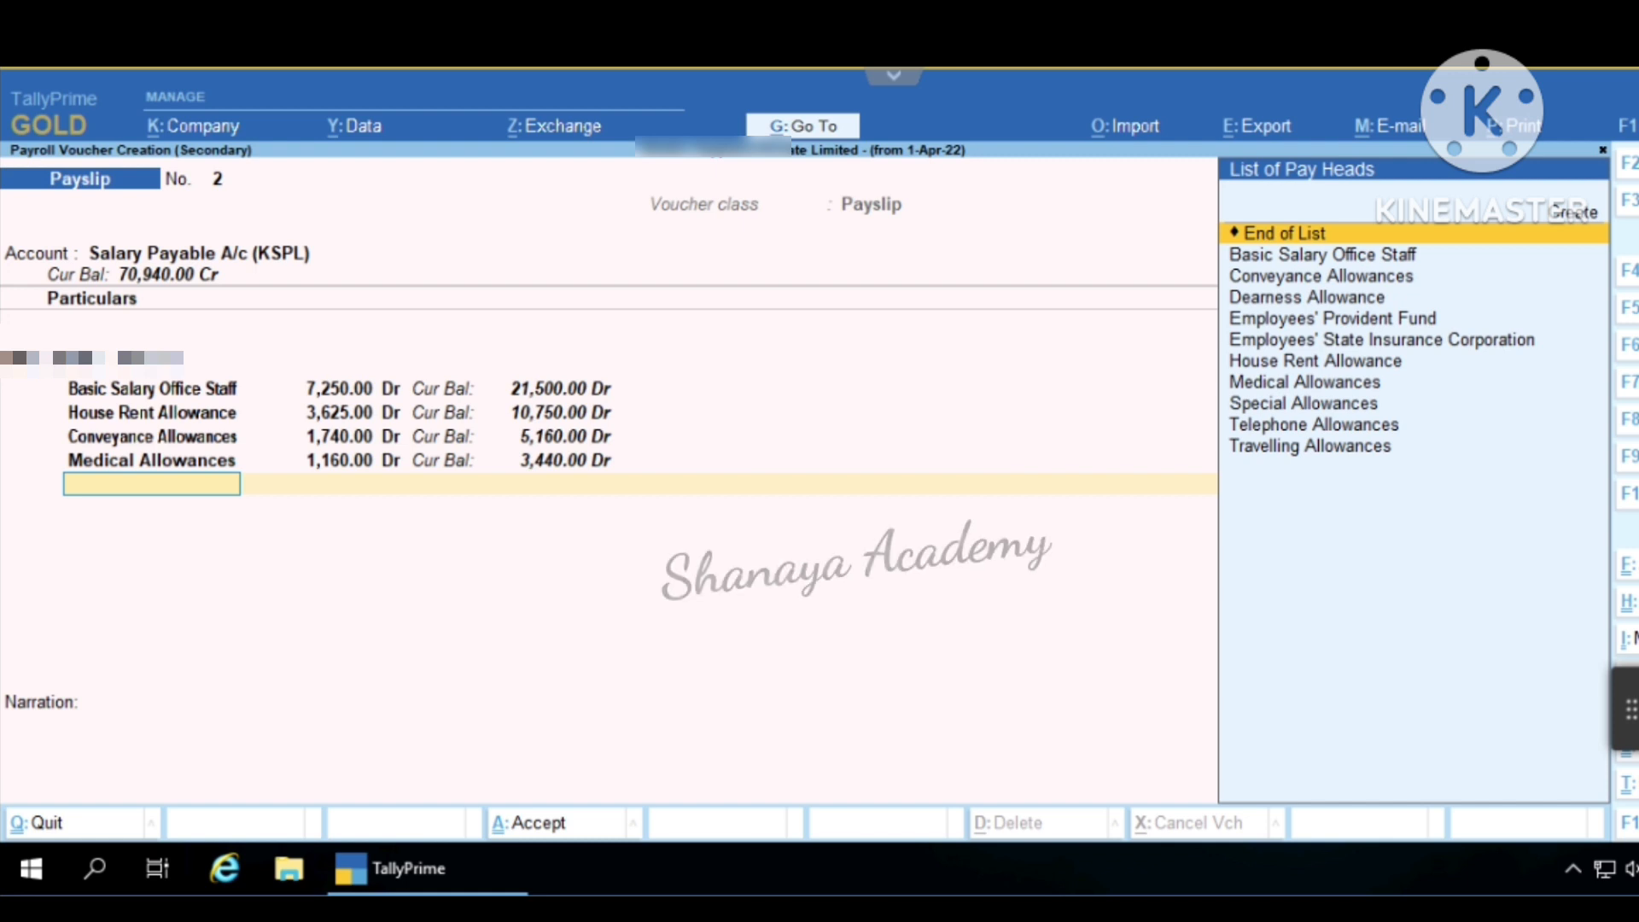
- Add the Special Allowances pay head with a debit amount of 725 and set the payslip's voucher date to 30.6
{"action": "type", "text": "S"}
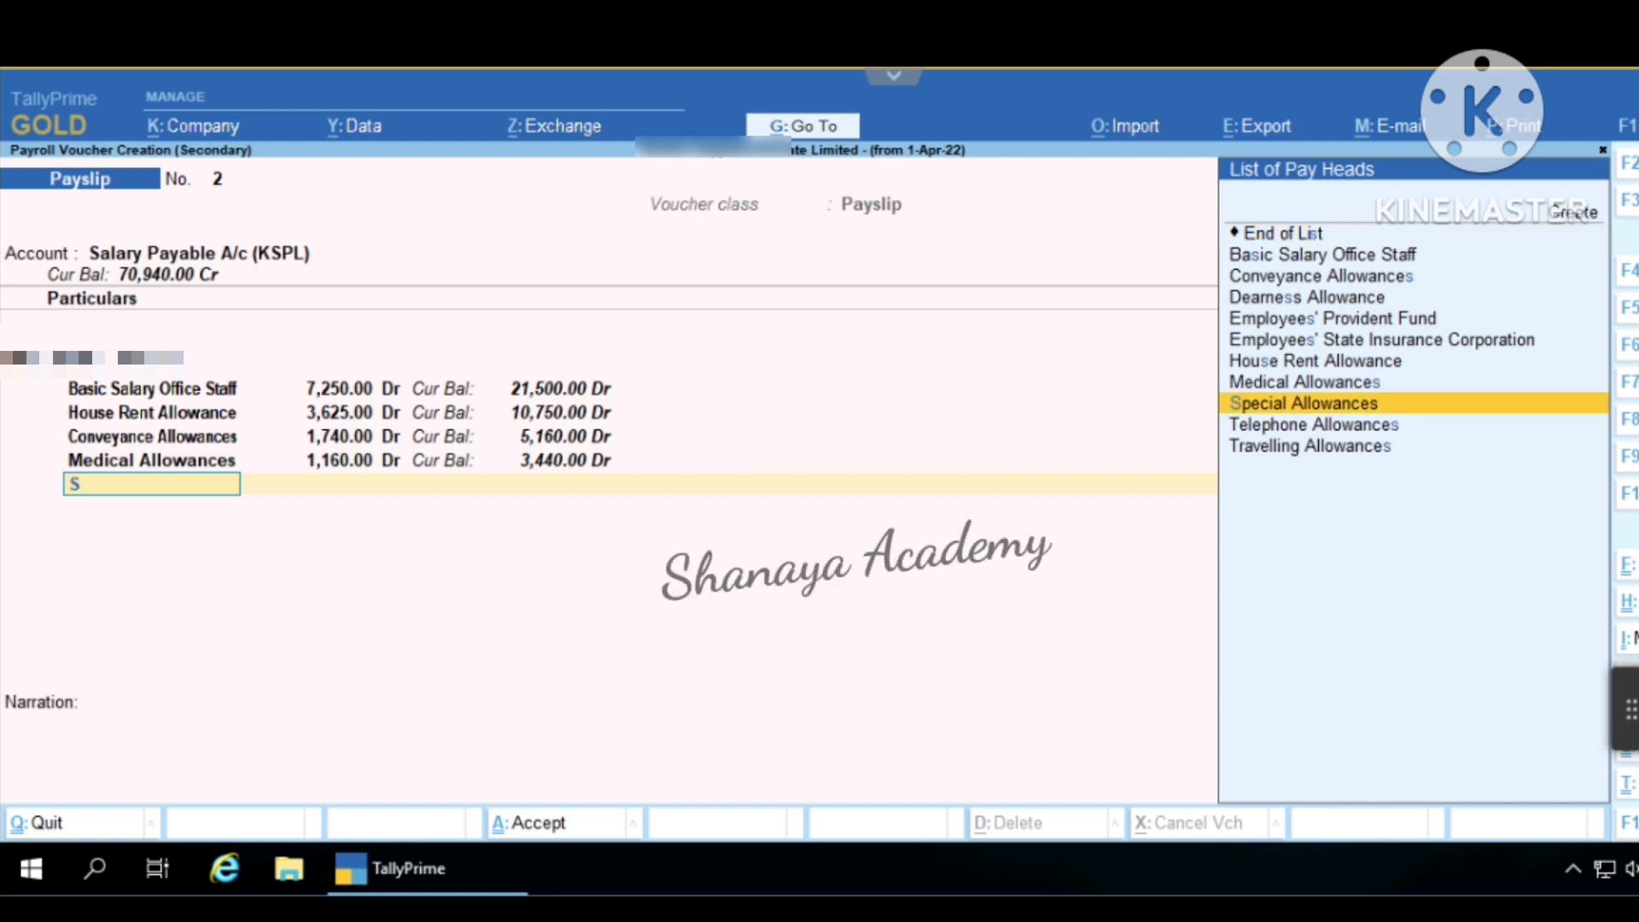
{"action": "type", "text": "p"}
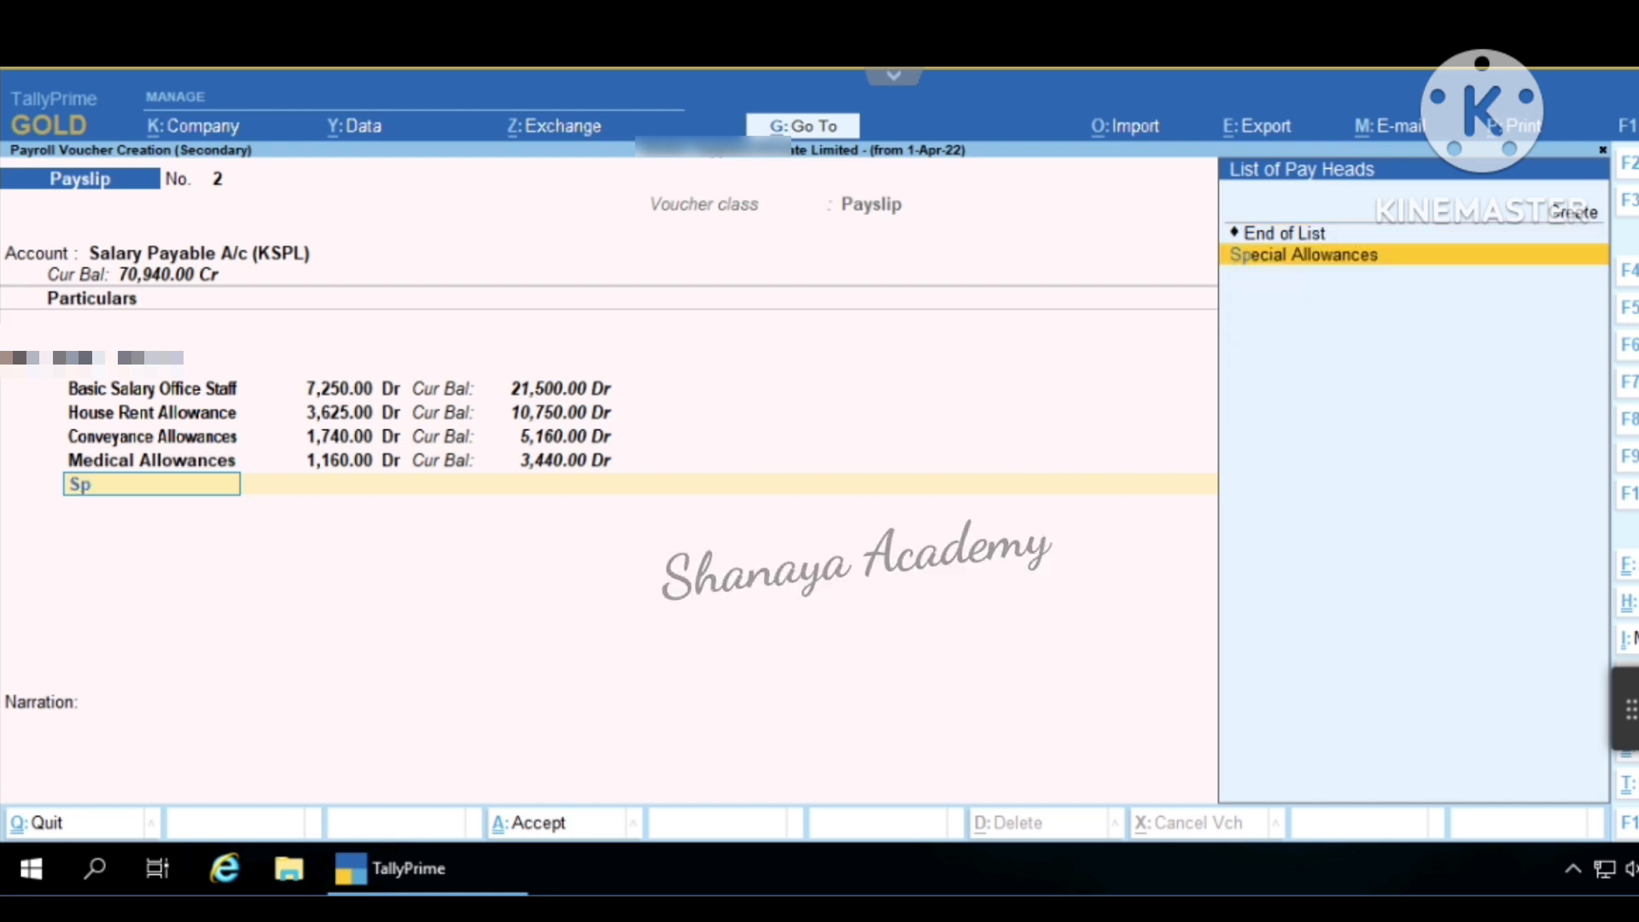
{"action": "key", "text": "Return"}
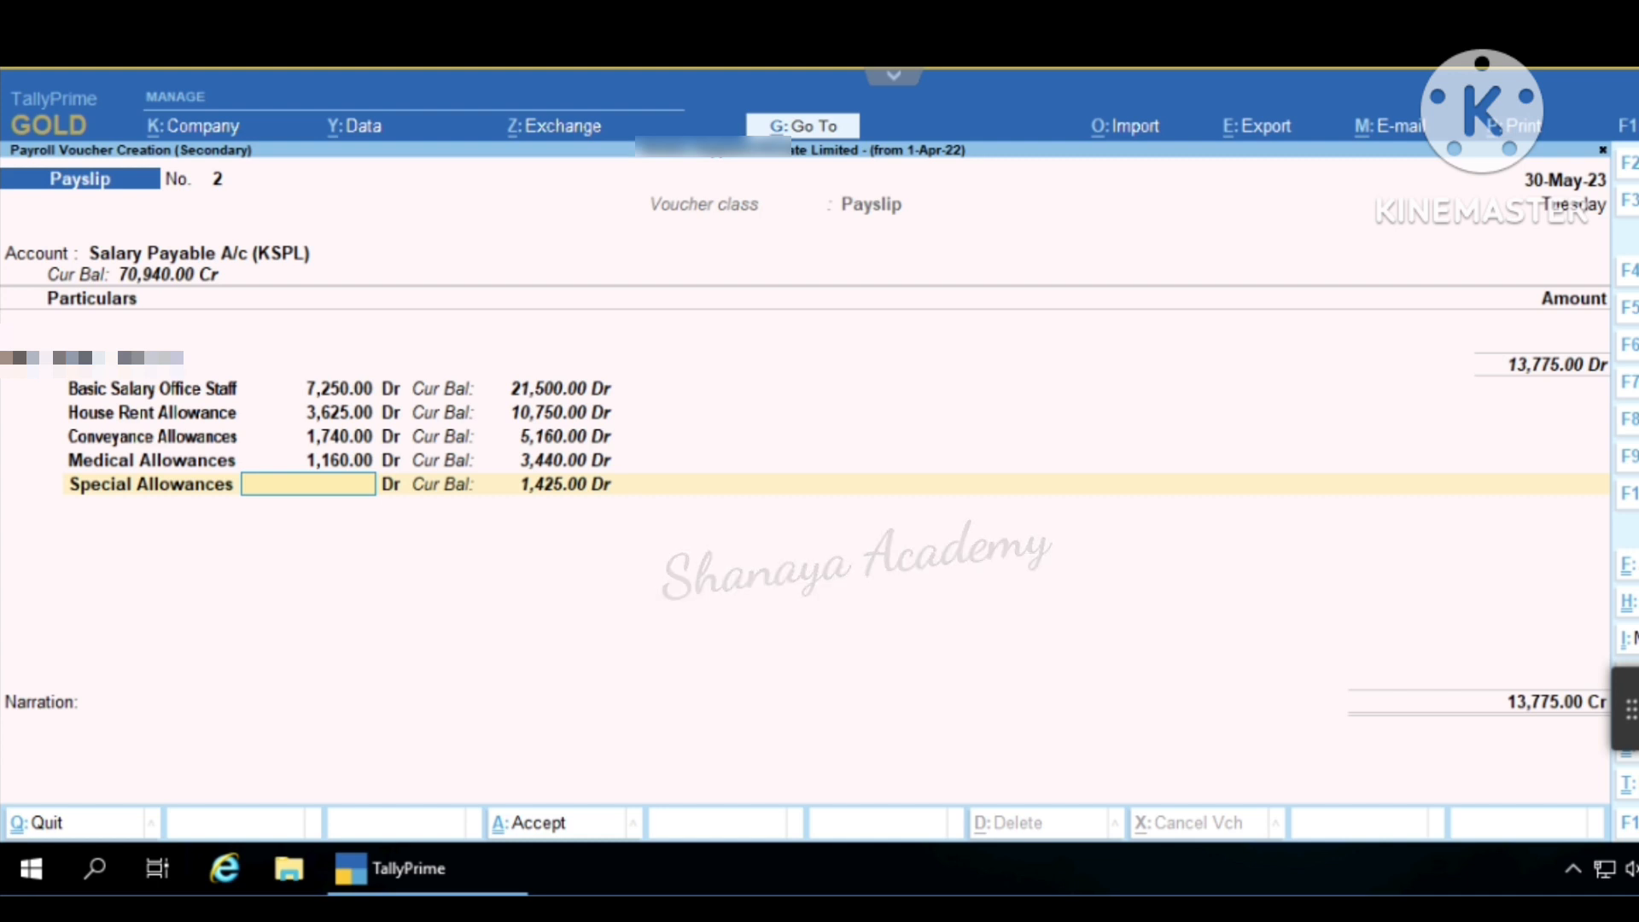
{"action": "type", "text": "725"}
{"action": "key", "text": "Return"}
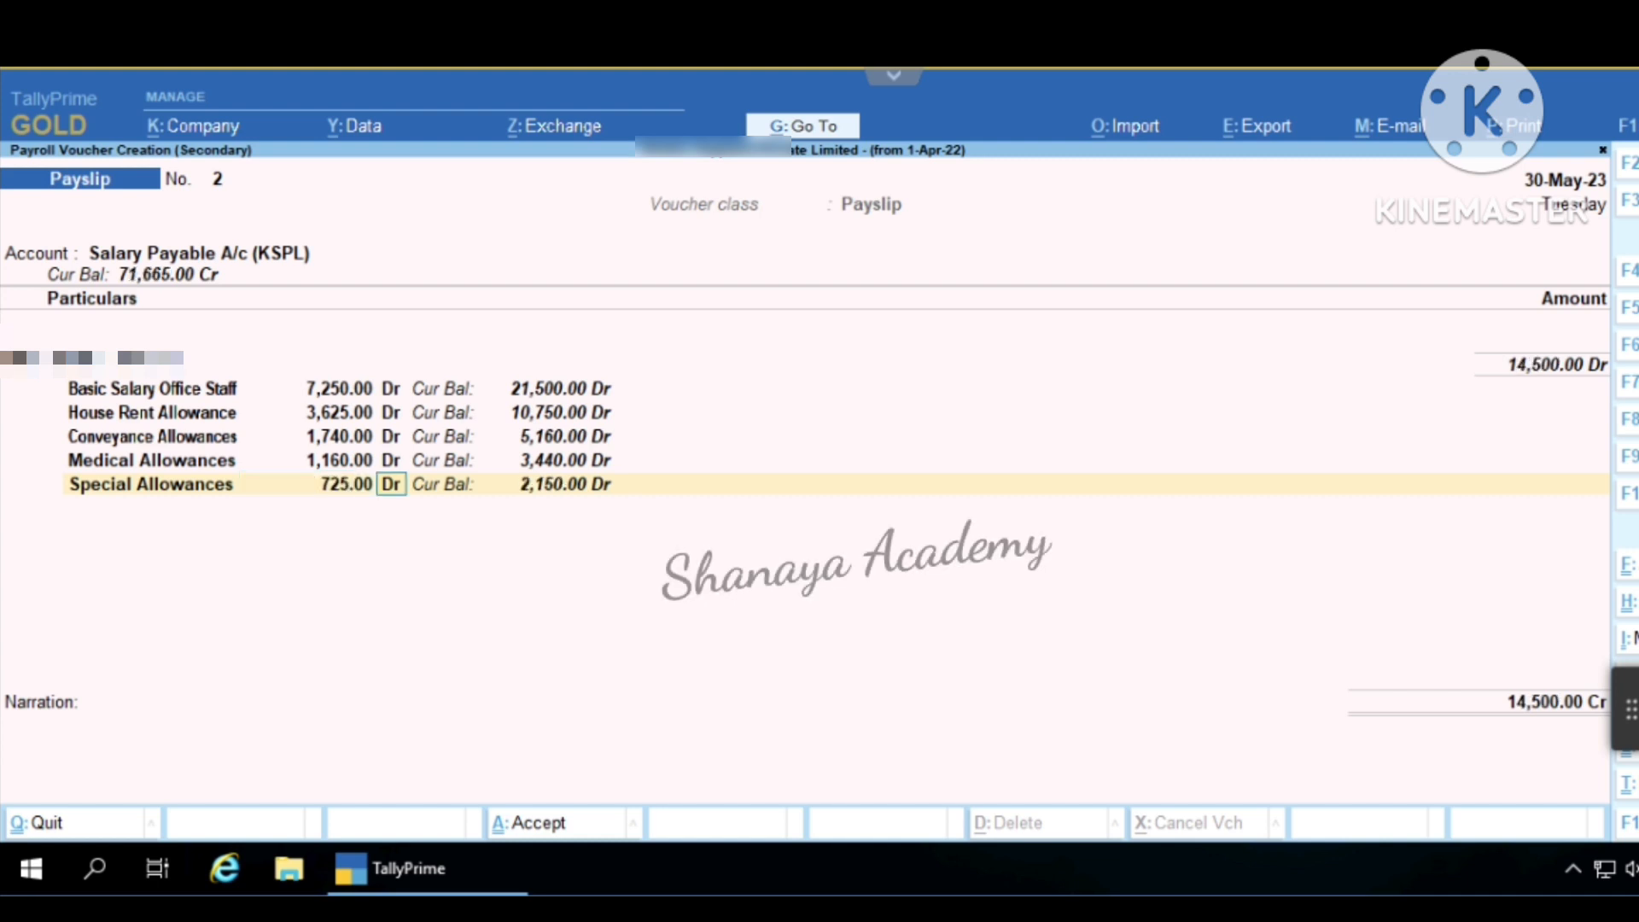
{"action": "key", "text": "F2"}
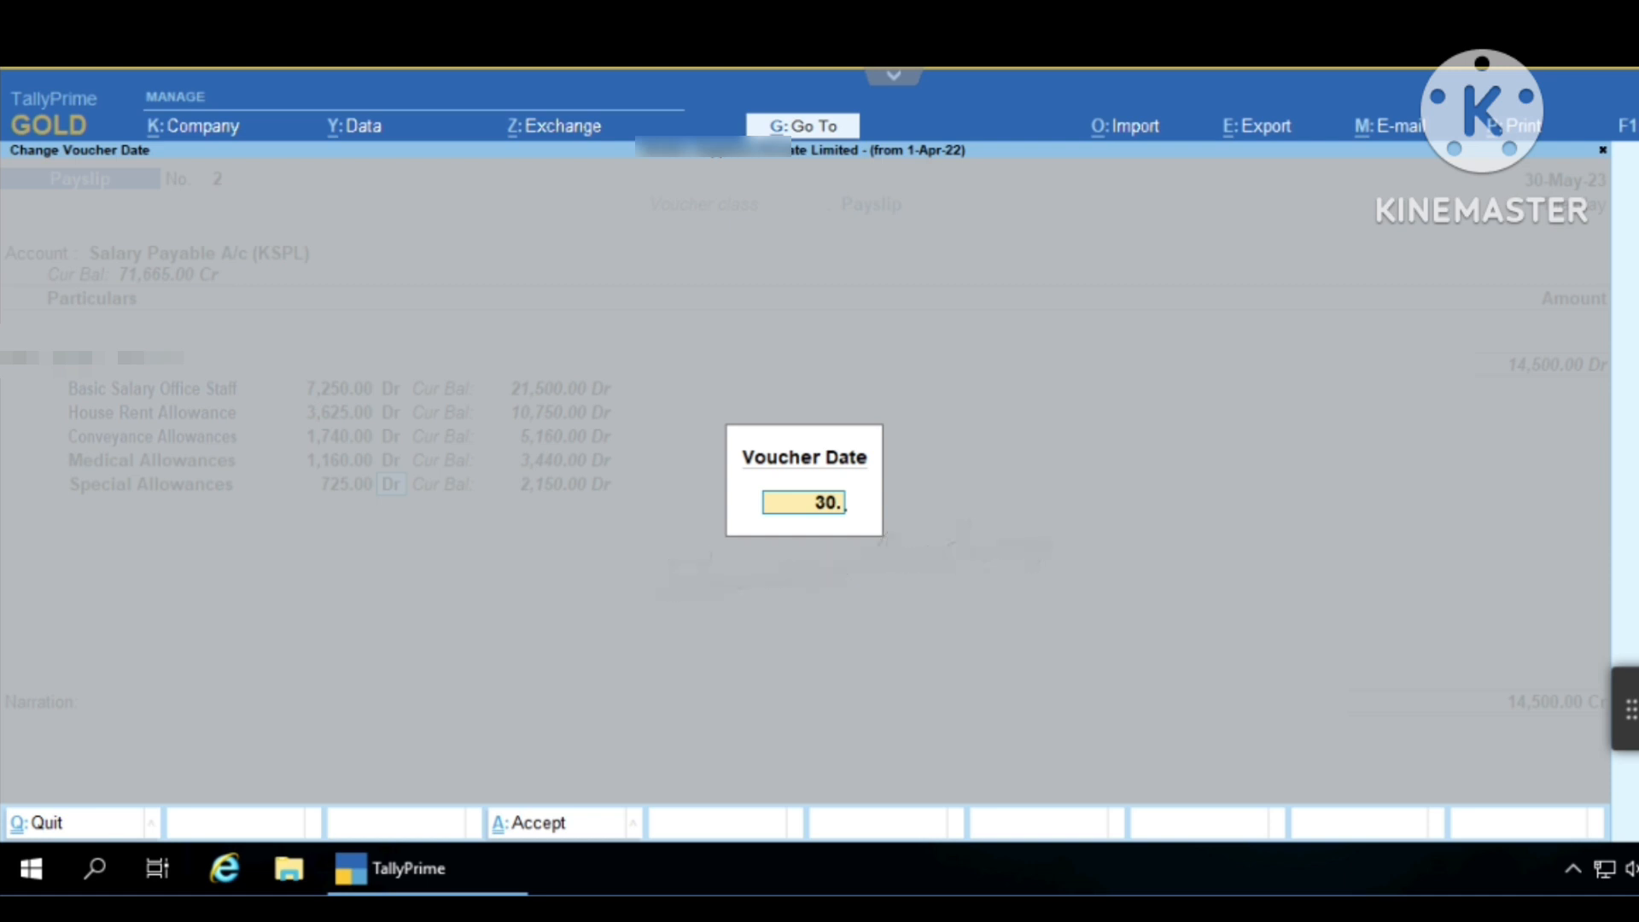
{"action": "type", "text": "30.6"}
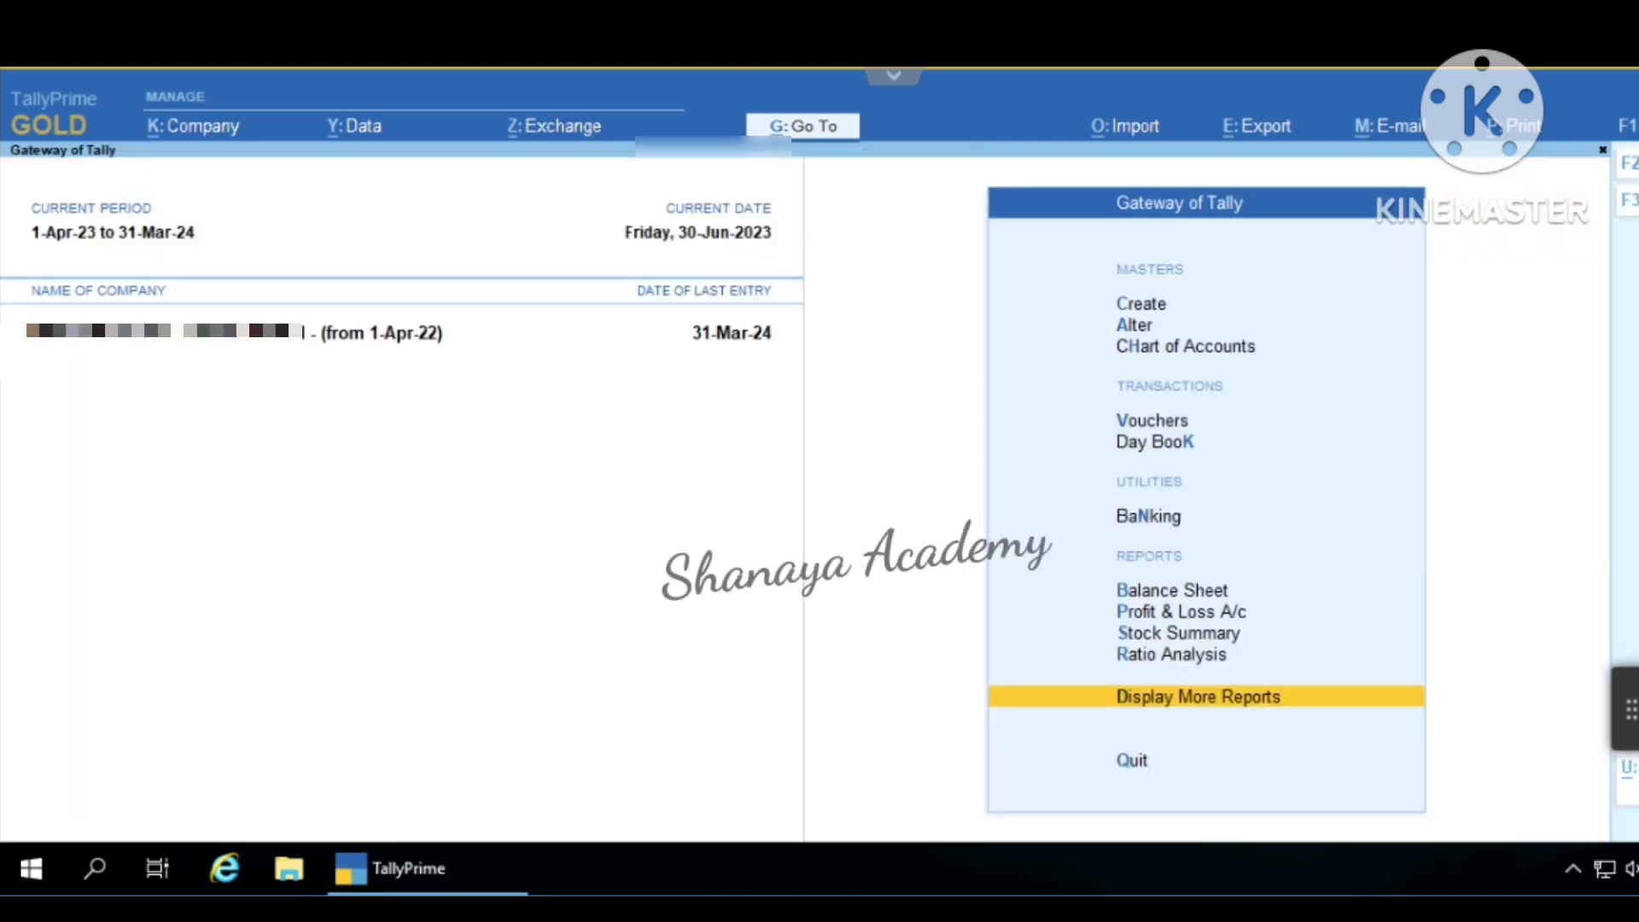
- Open the Pay Slip report from the payroll reports for the employee whose payslip voucher was just entered
{"action": "key", "text": "Return"}
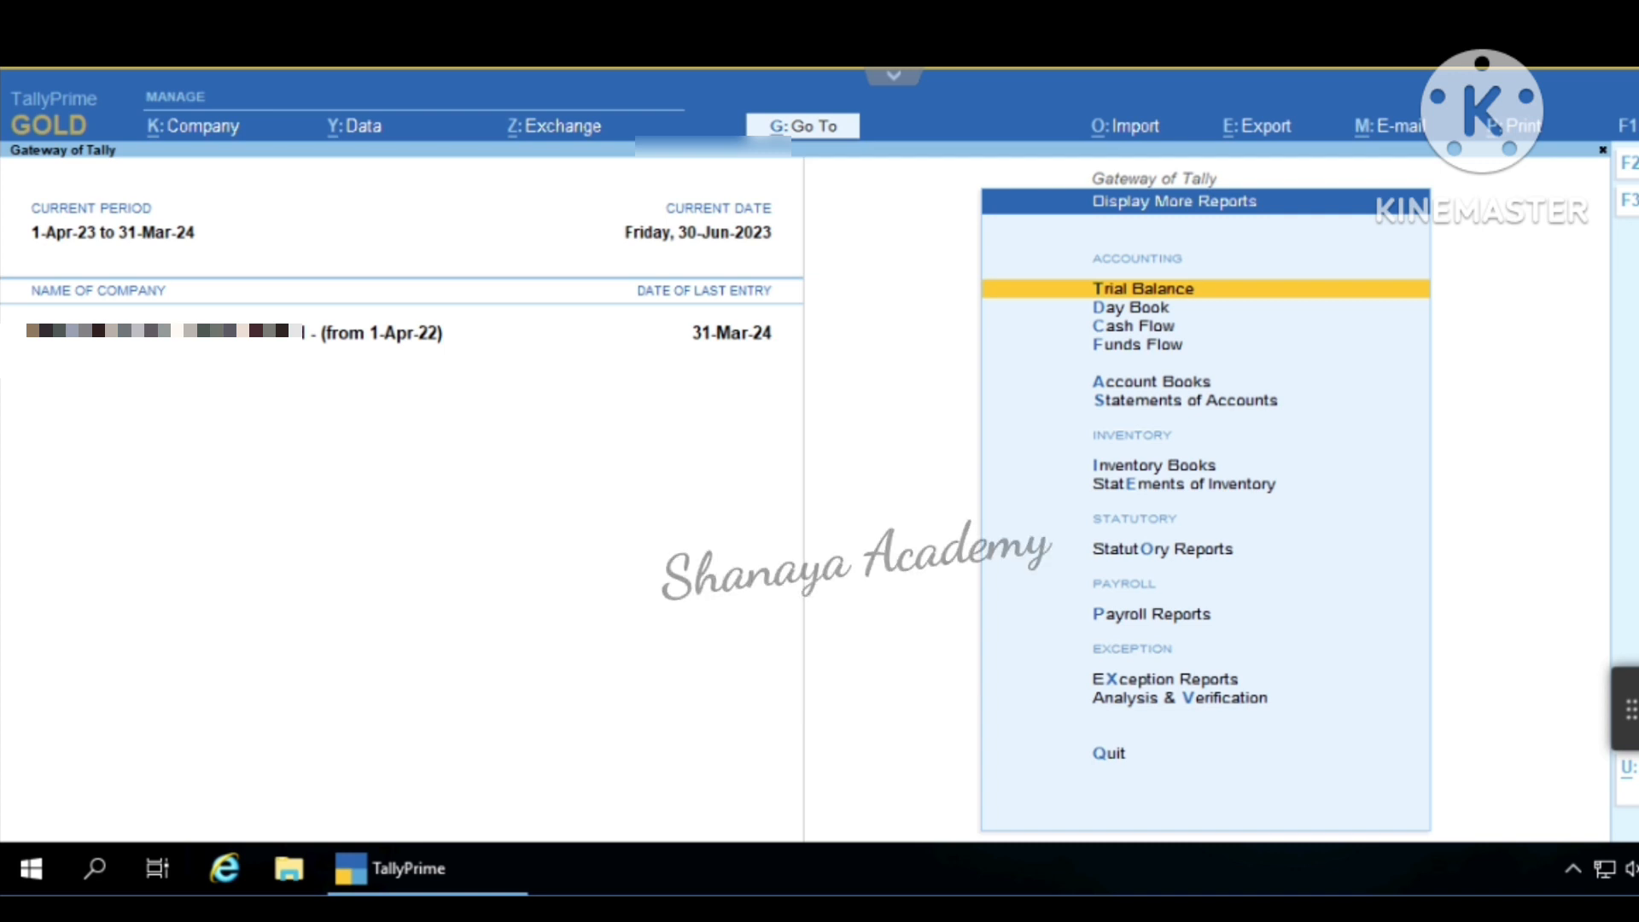
{"action": "key", "text": "p"}
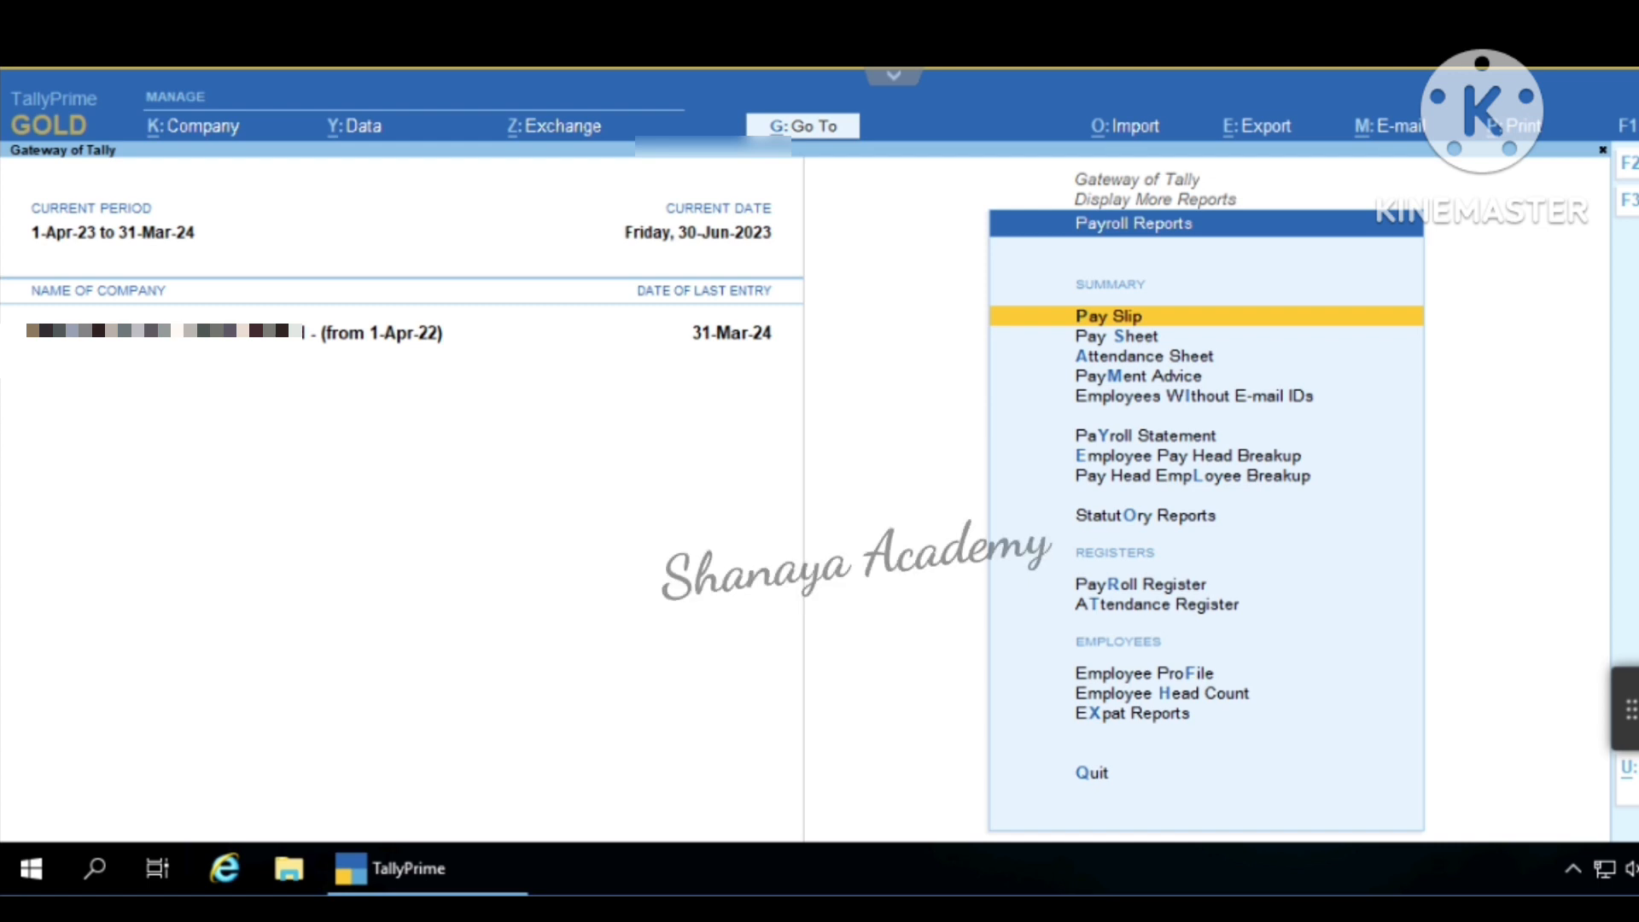
{"action": "key", "text": "Return"}
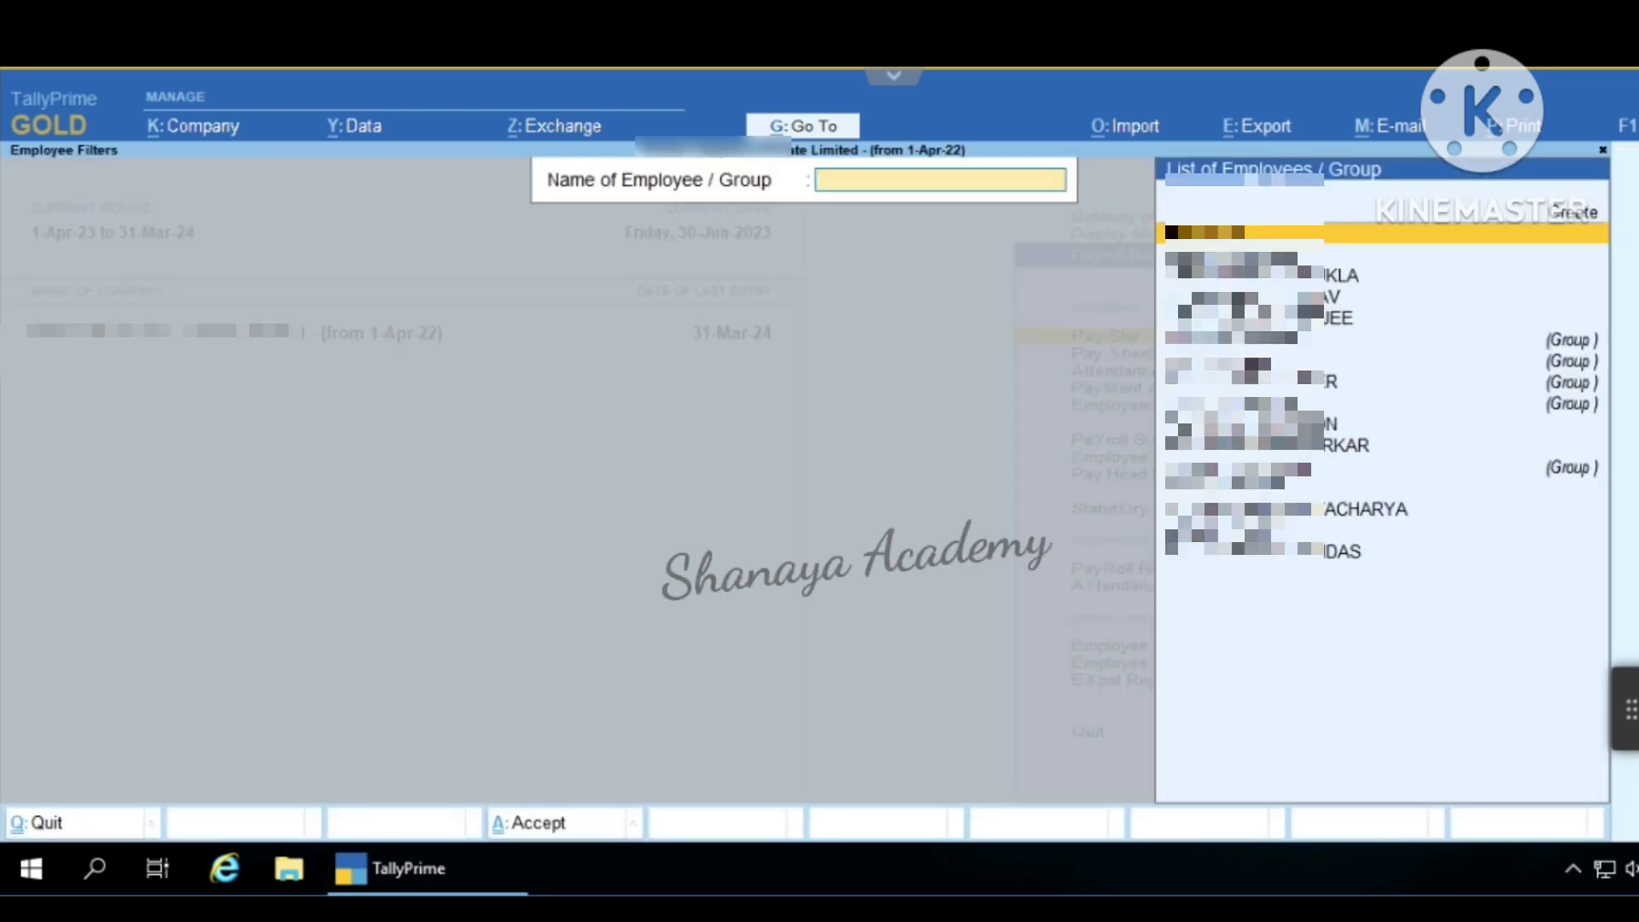
{"action": "key", "text": "Down"}
{"action": "key", "text": "Down"}
{"action": "key", "text": "Down"}
{"action": "key", "text": "Down"}
{"action": "key", "text": "Down"}
{"action": "key", "text": "Down"}
{"action": "key", "text": "Down"}
{"action": "key", "text": "Down"}
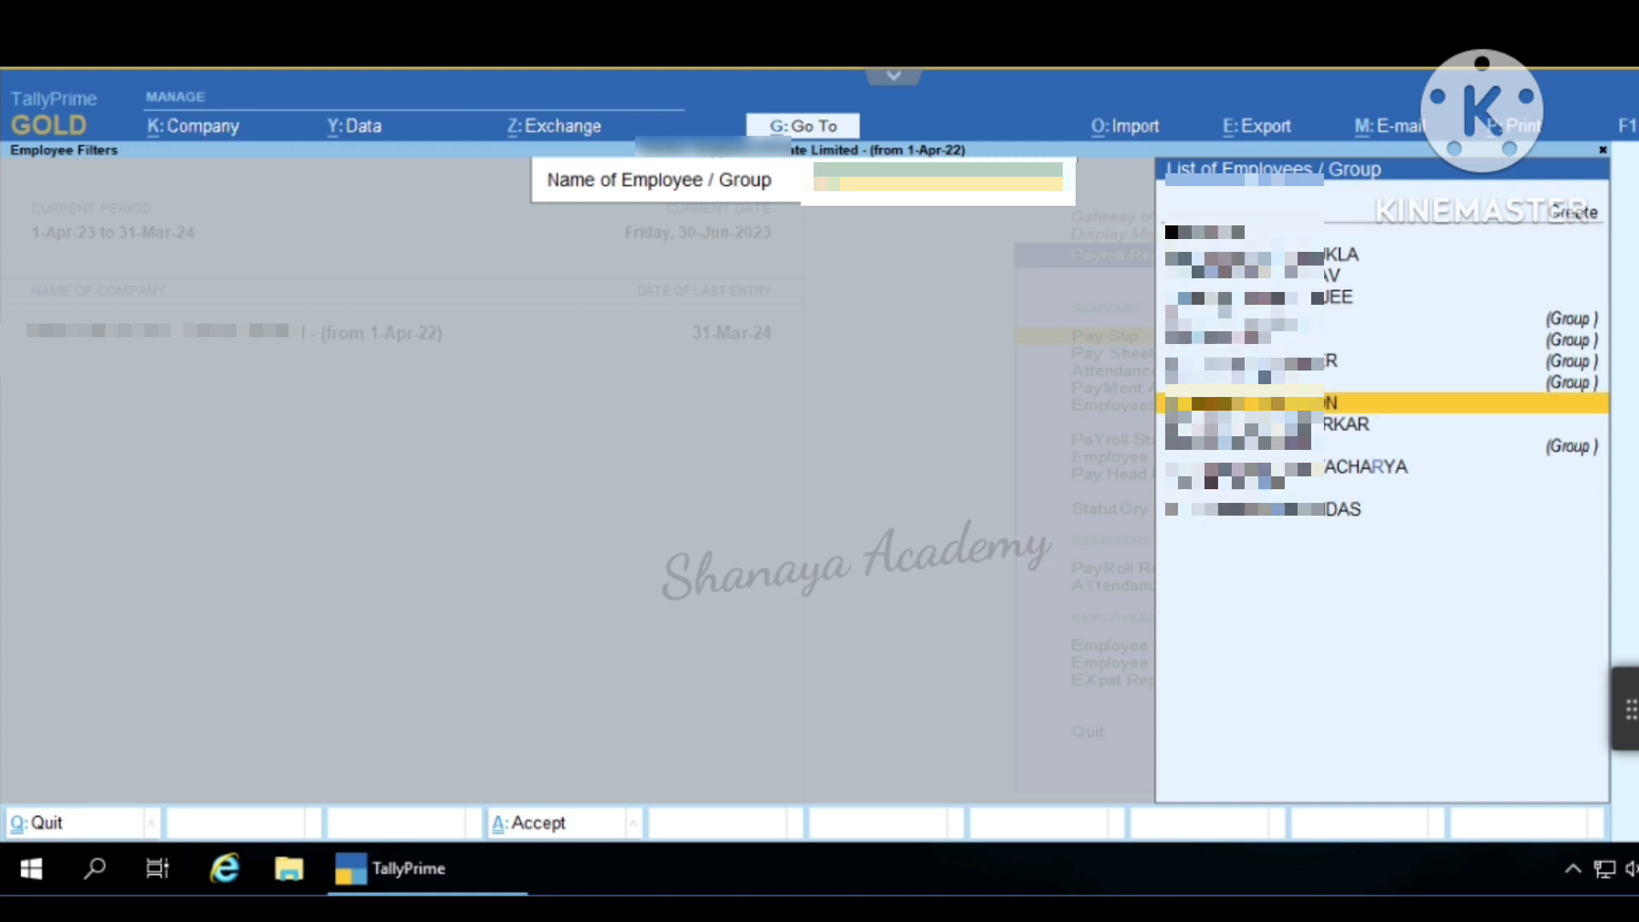
{"action": "key", "text": "Return"}
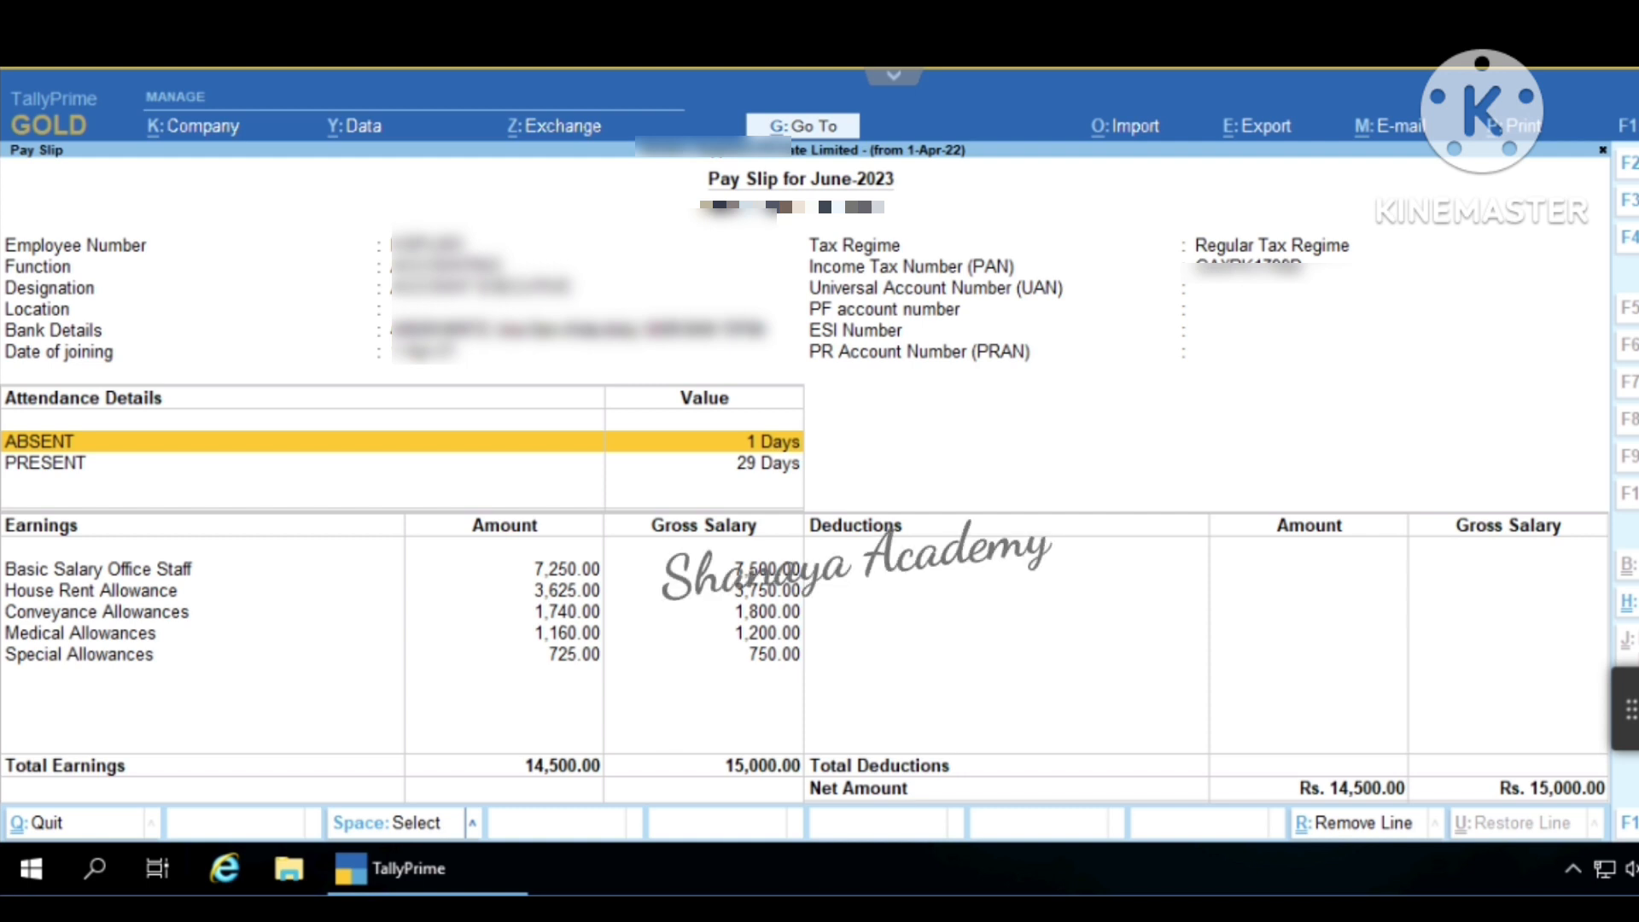
- Print one A4 copy of the employee's June 2023 pay slip on the Universal Printer
{"action": "key", "text": "alt+p"}
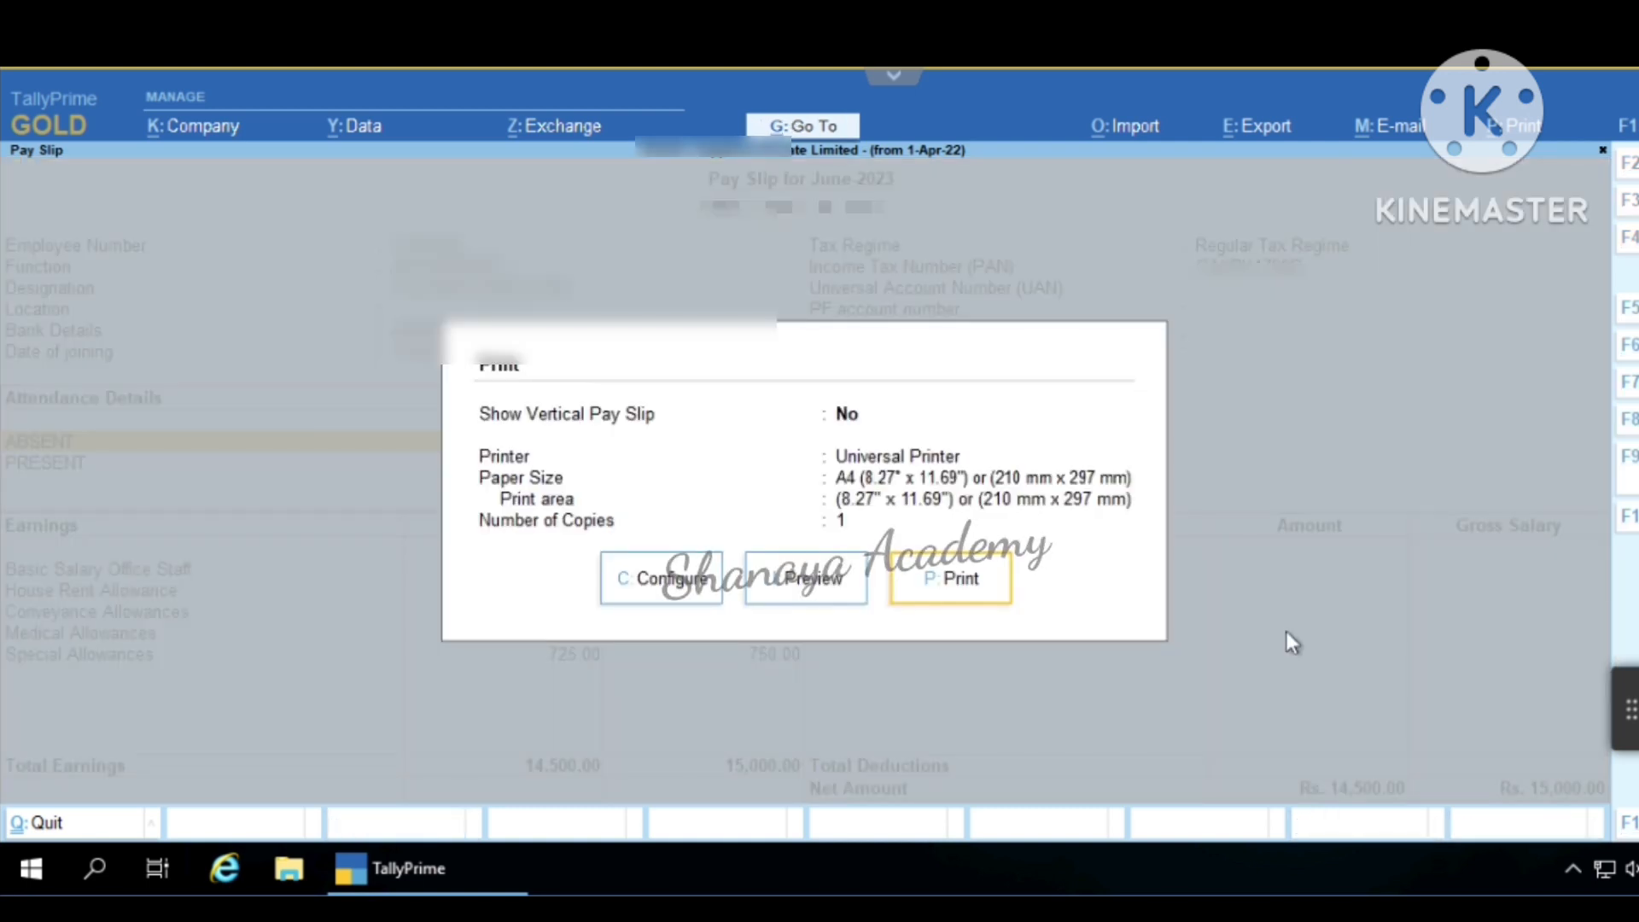
{"action": "left_click", "coordinate": [977, 588]}
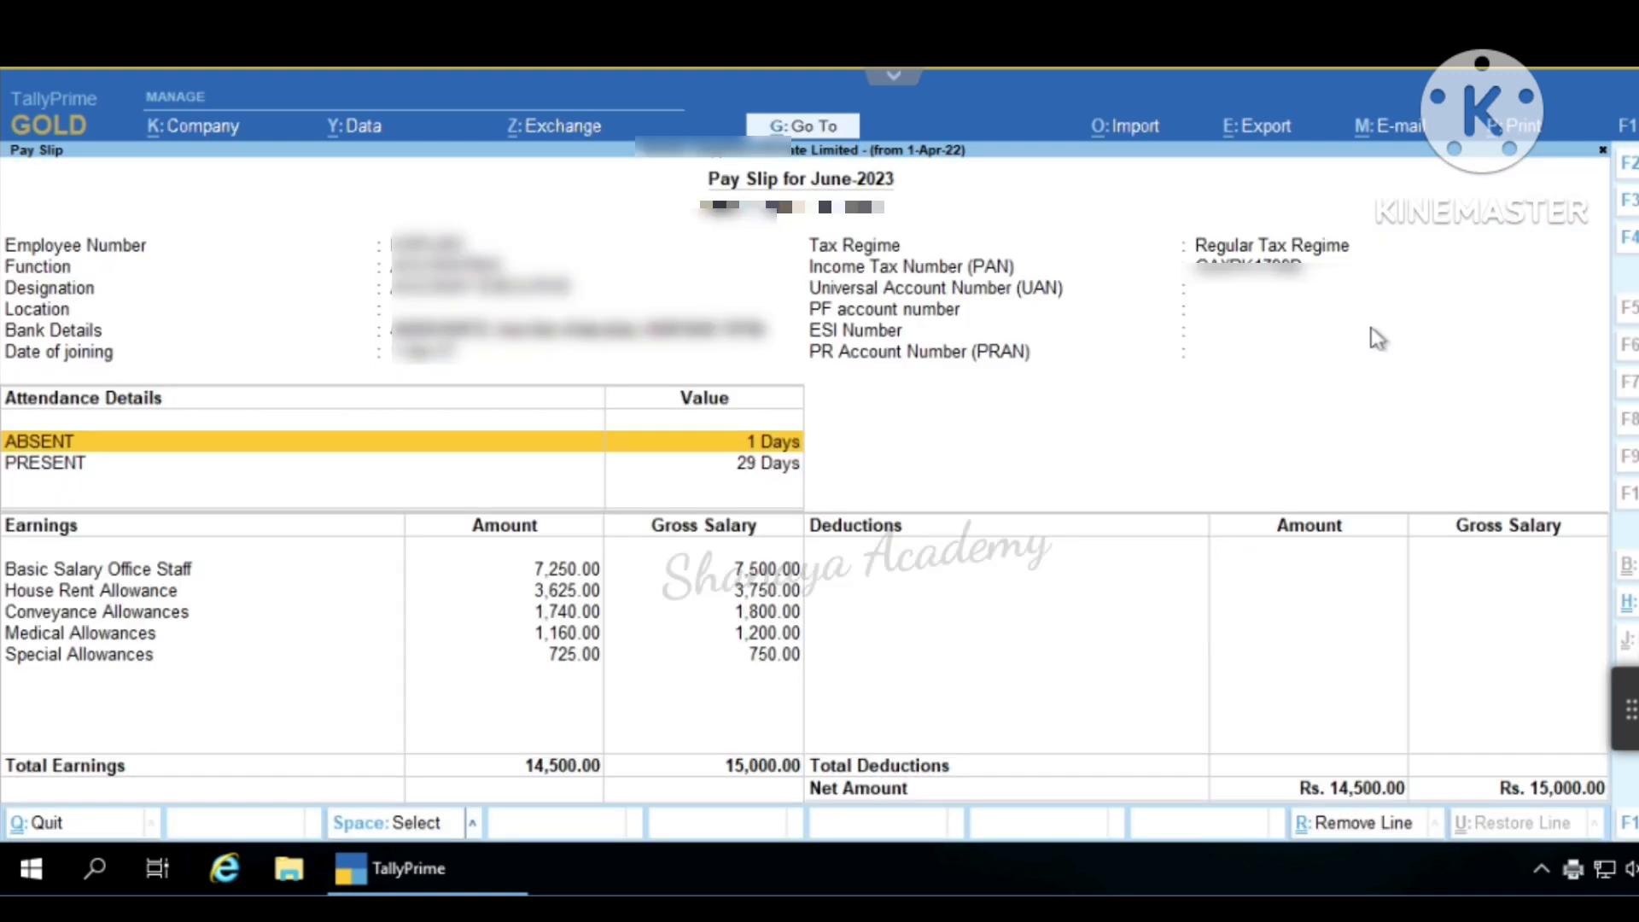